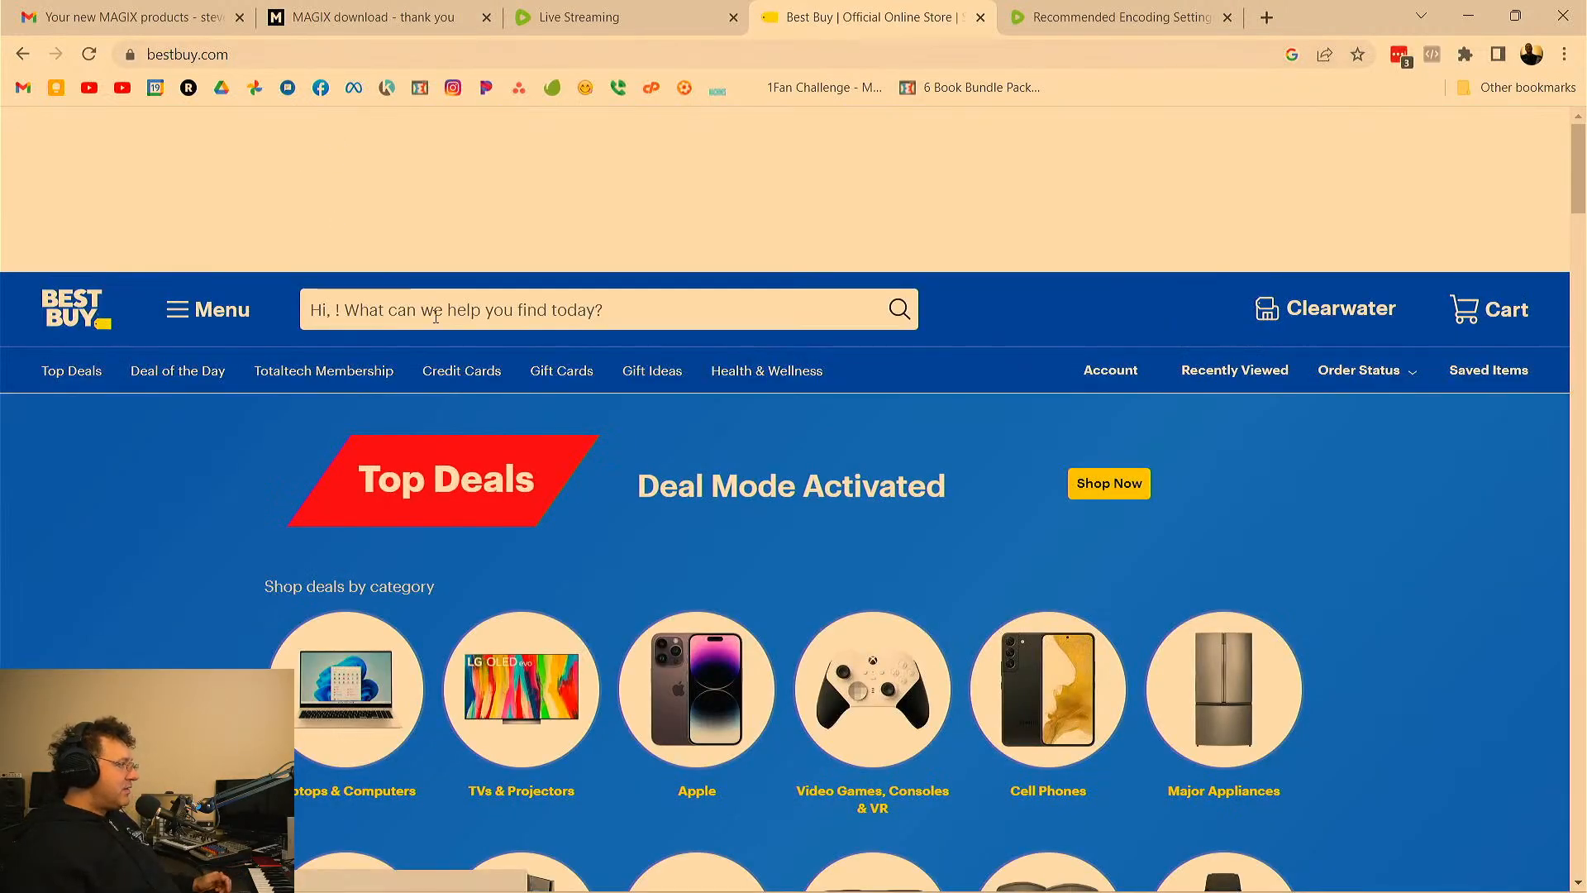
# Search the Best Buy store for "magix music"
pyautogui.click(429, 309)
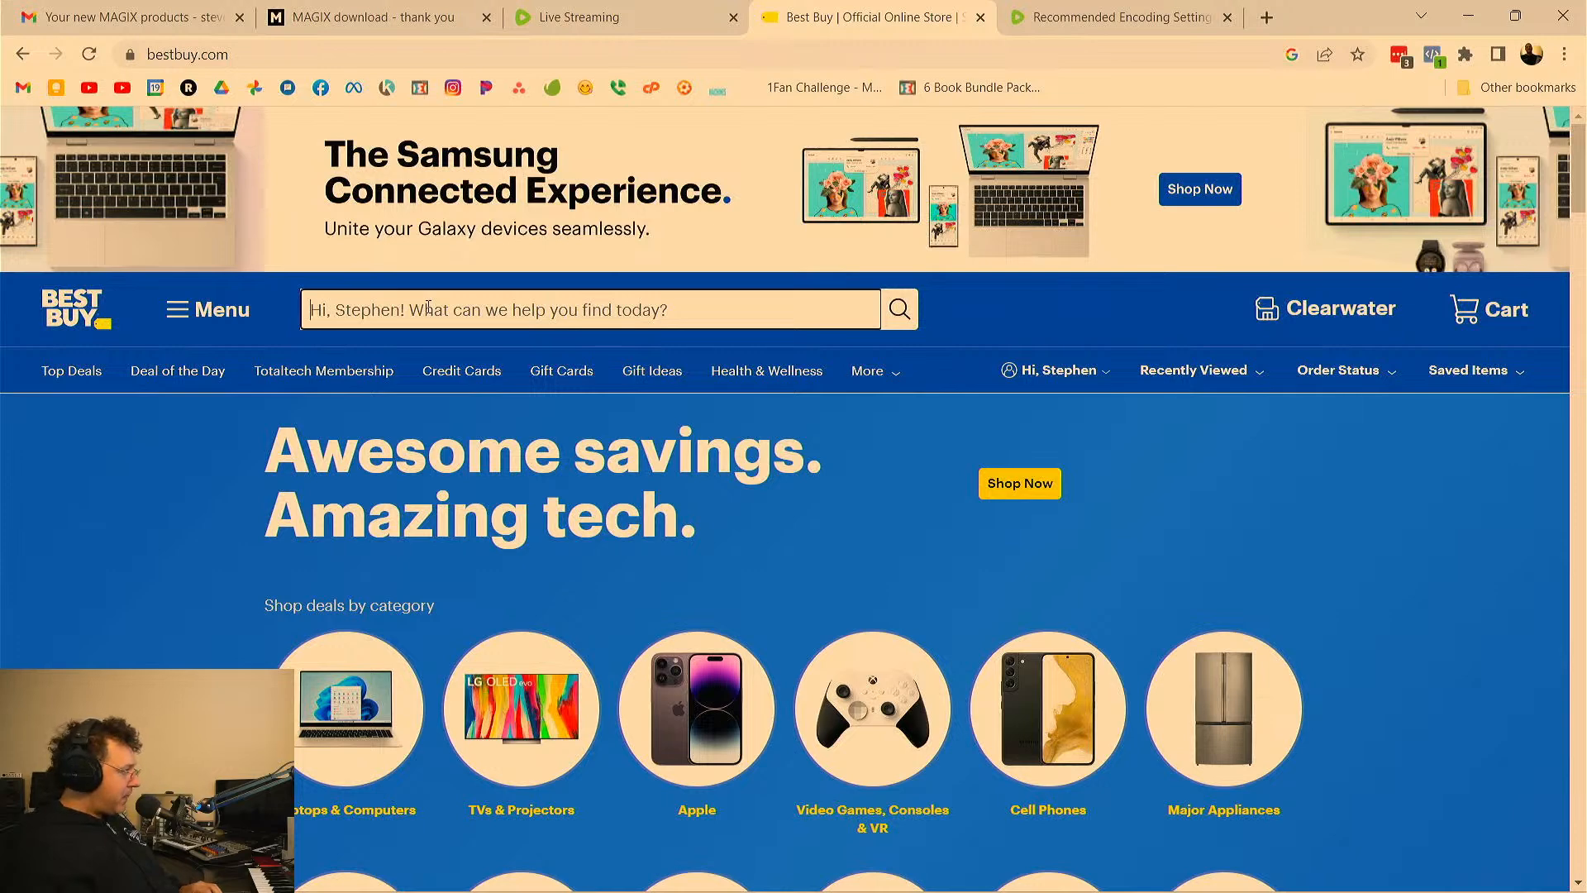
pyautogui.write('magix mus')
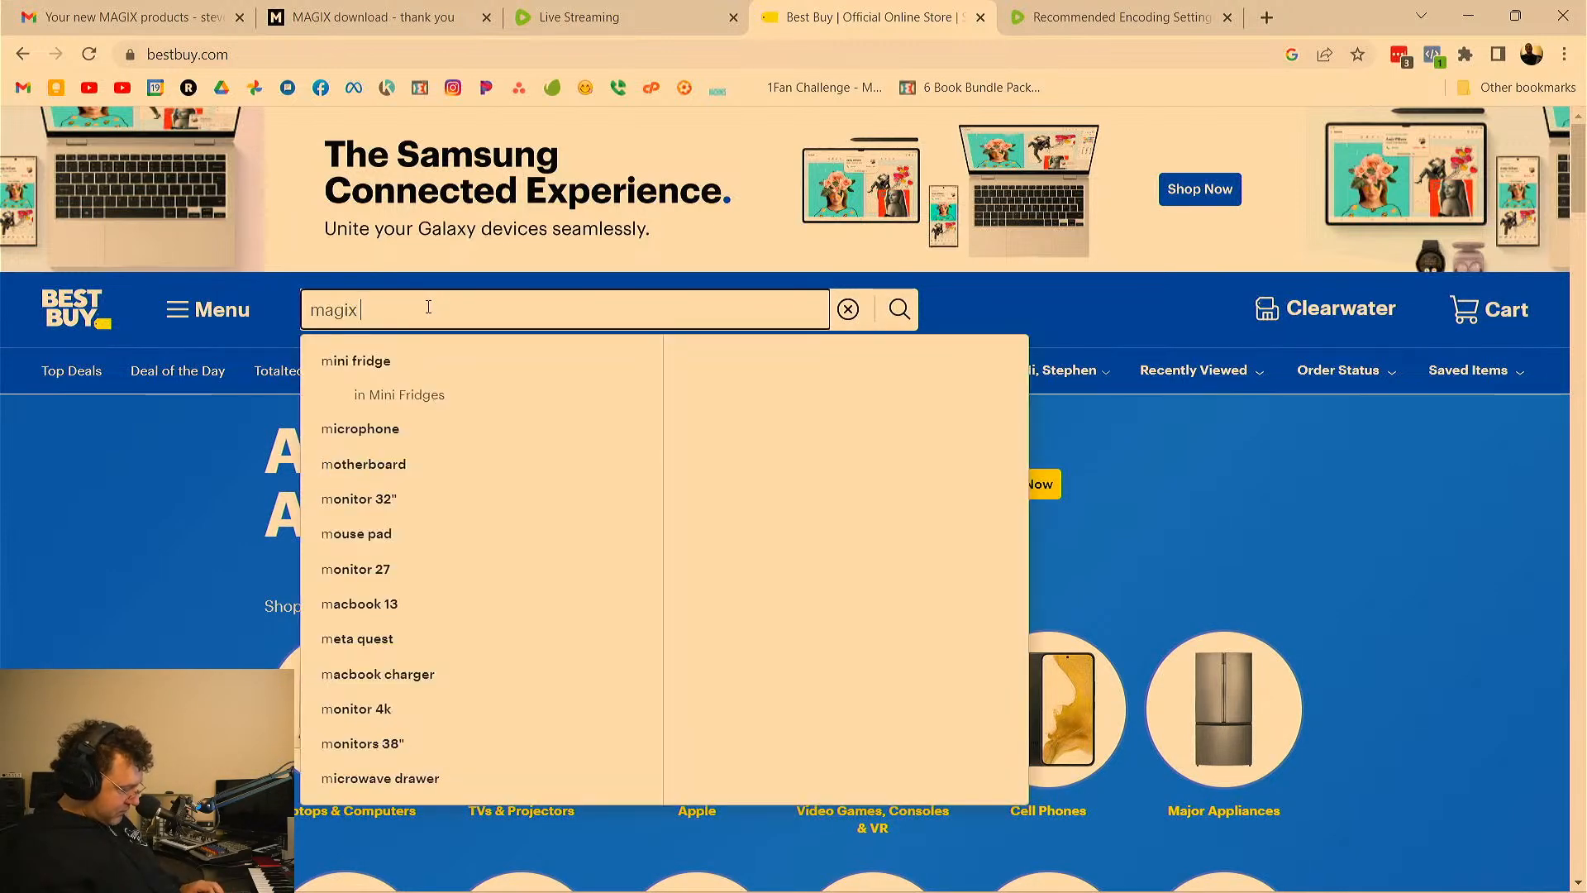
pyautogui.write('ic')
pyautogui.press('Return')
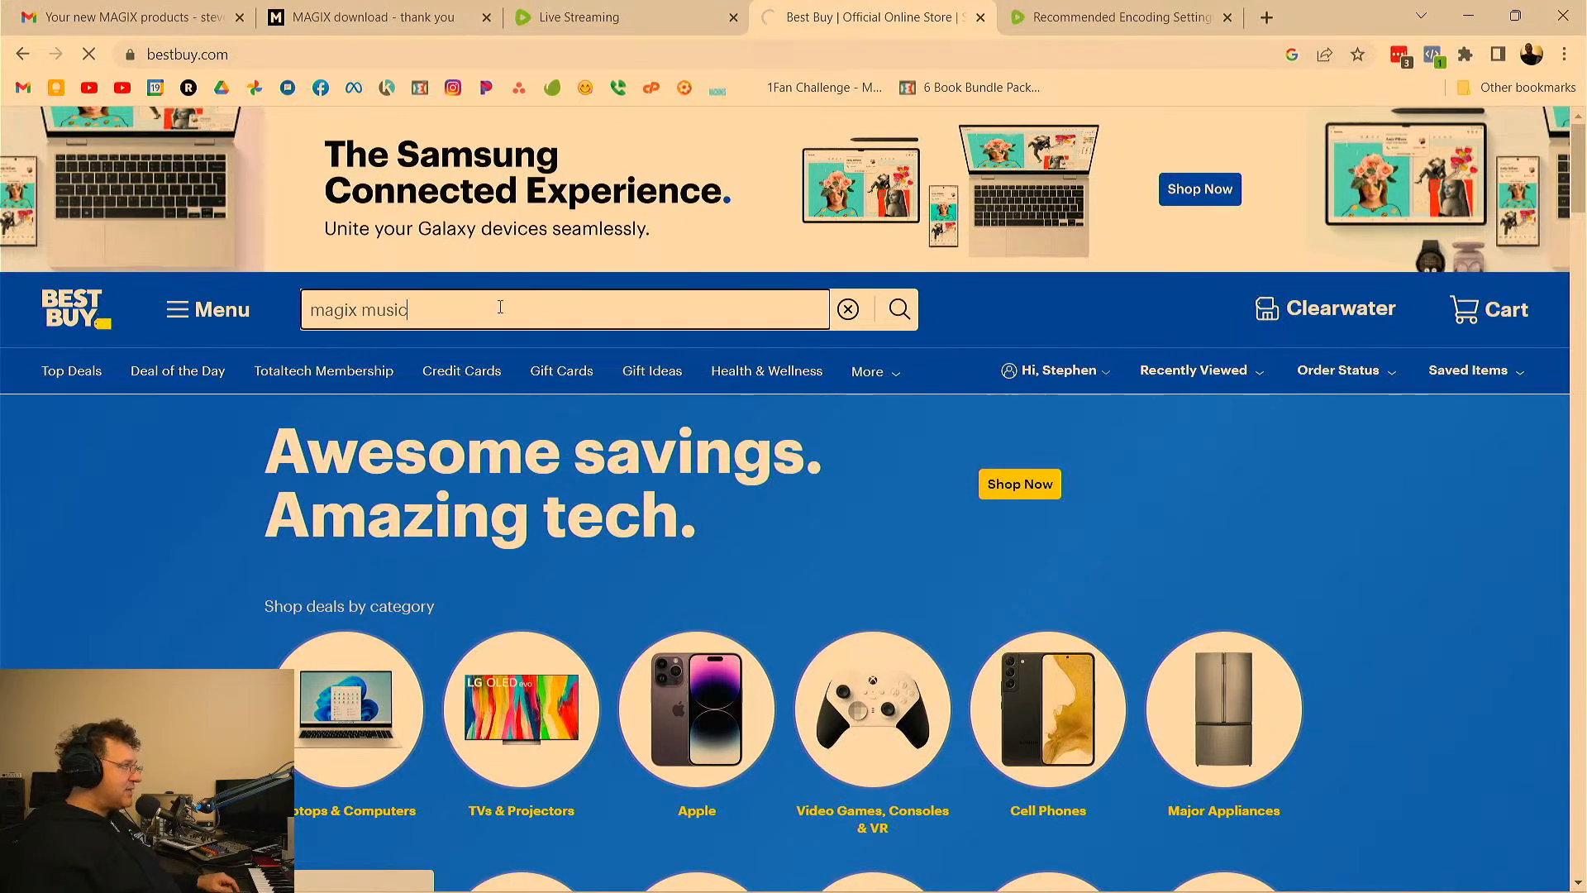
# Open the MAGIX MUSIC MAKER Plus & Samplitude Music Studio listing and look over its price, download details and cover image
pyautogui.scroll(-3, 1070, 404)
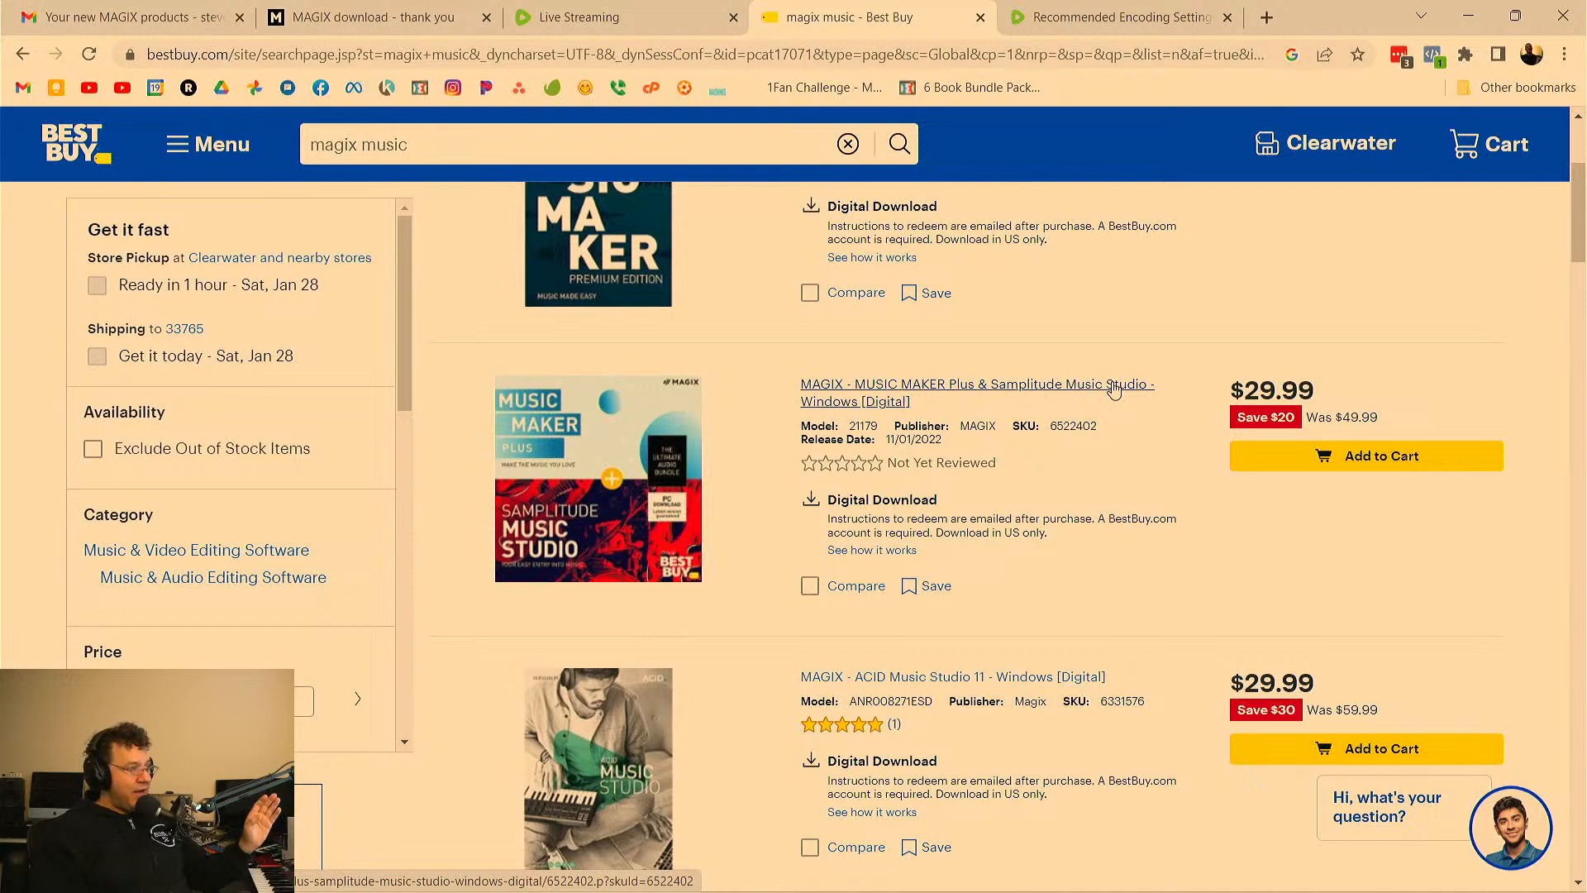
pyautogui.click(822, 389)
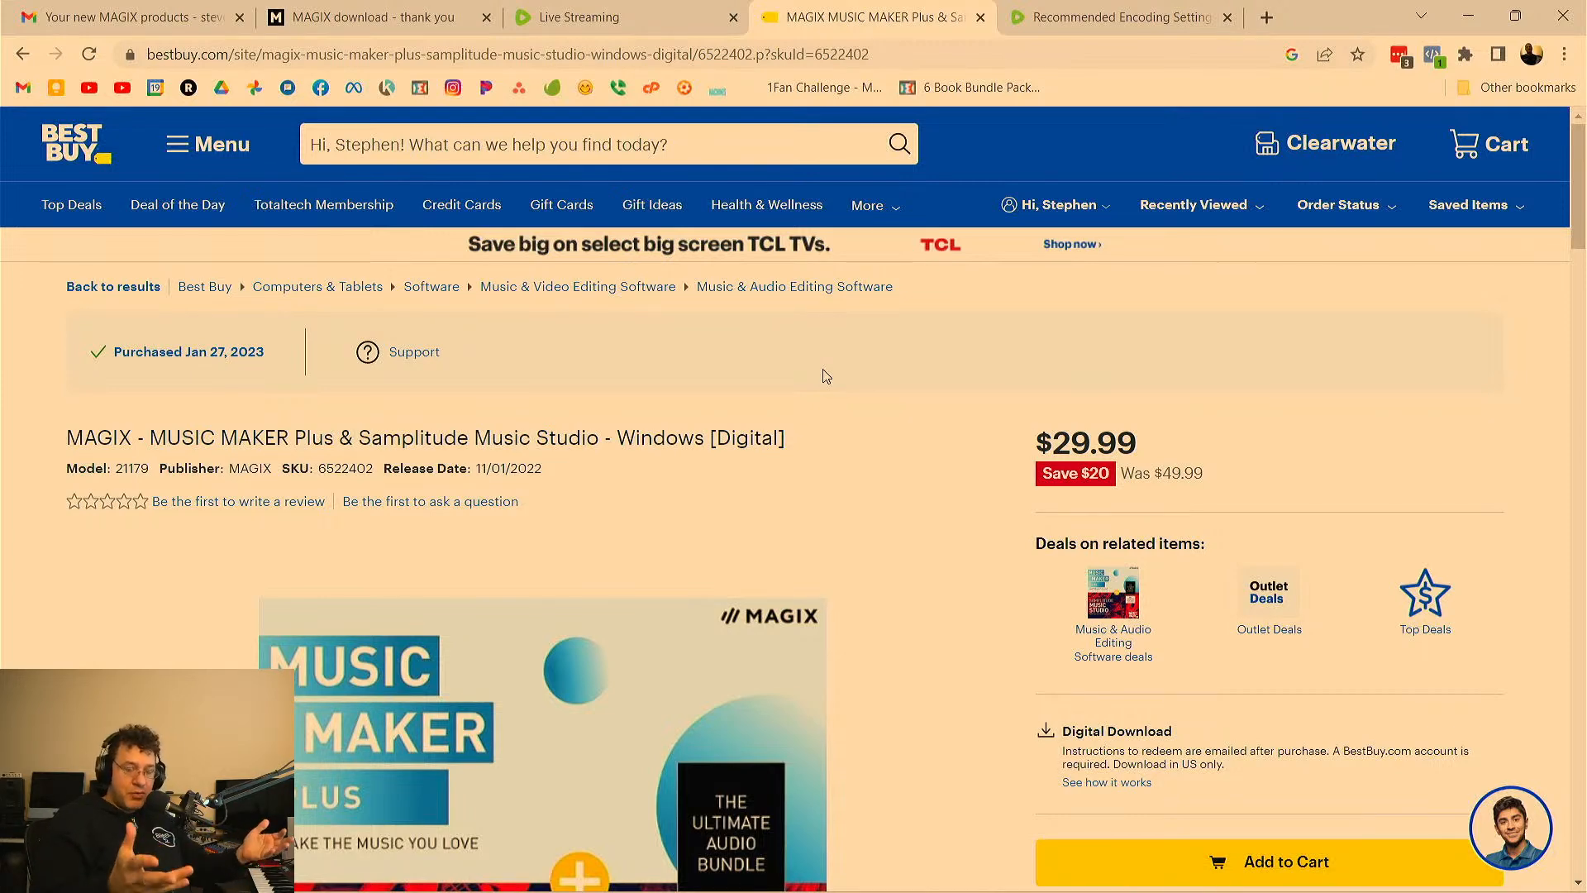
pyautogui.scroll(-3, 849, 468)
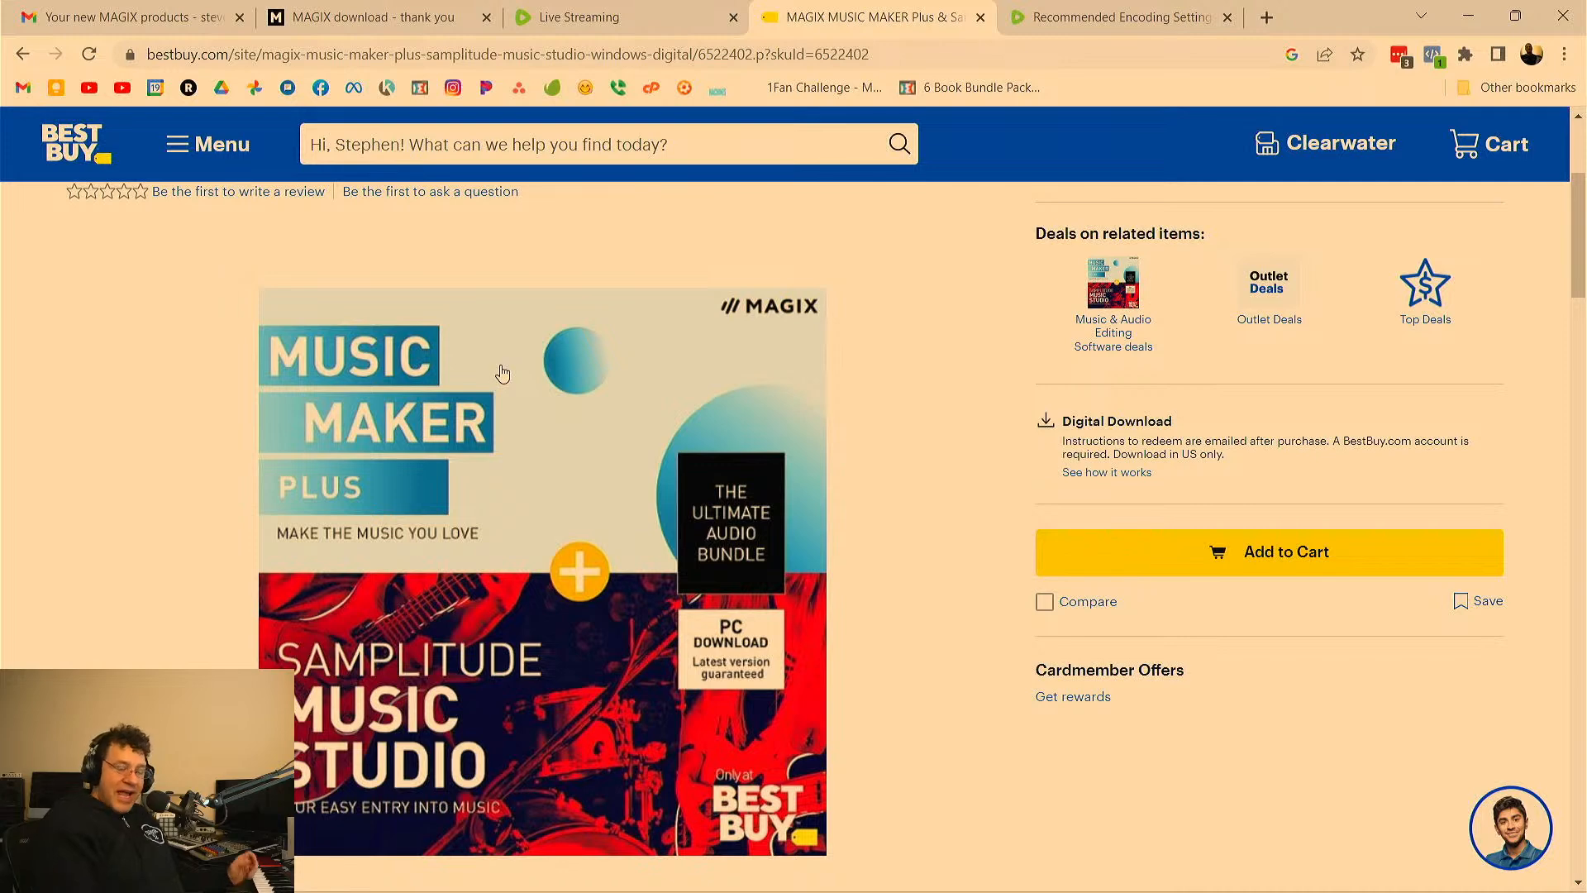
pyautogui.scroll(3, 866, 517)
pyautogui.scroll(-1, 1004, 578)
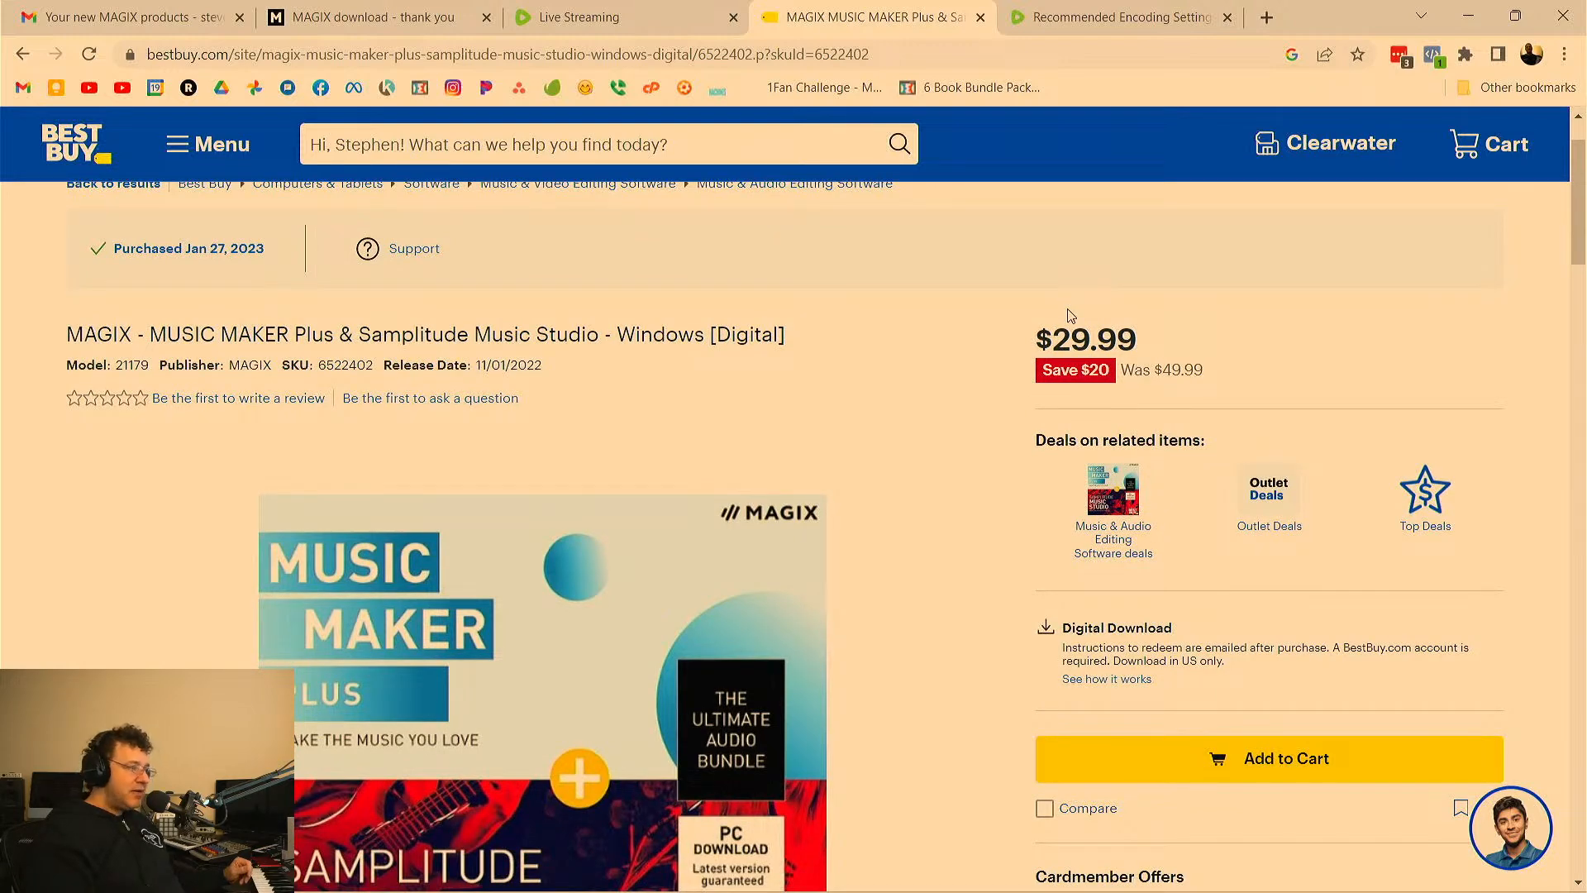
pyautogui.scroll(-4, 964, 447)
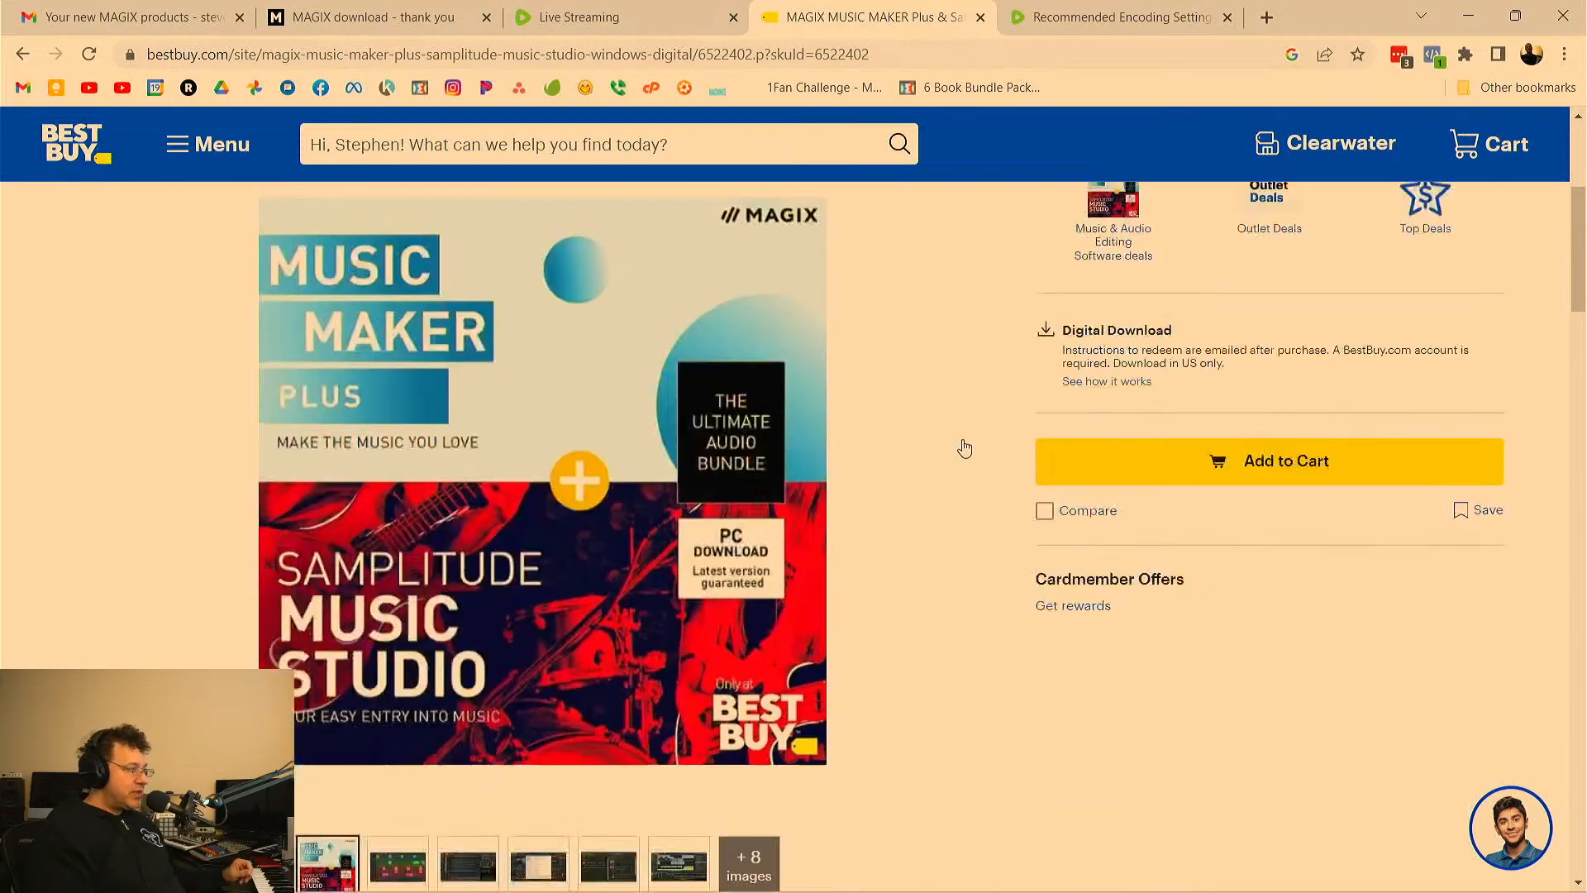
pyautogui.scroll(1, 432, 316)
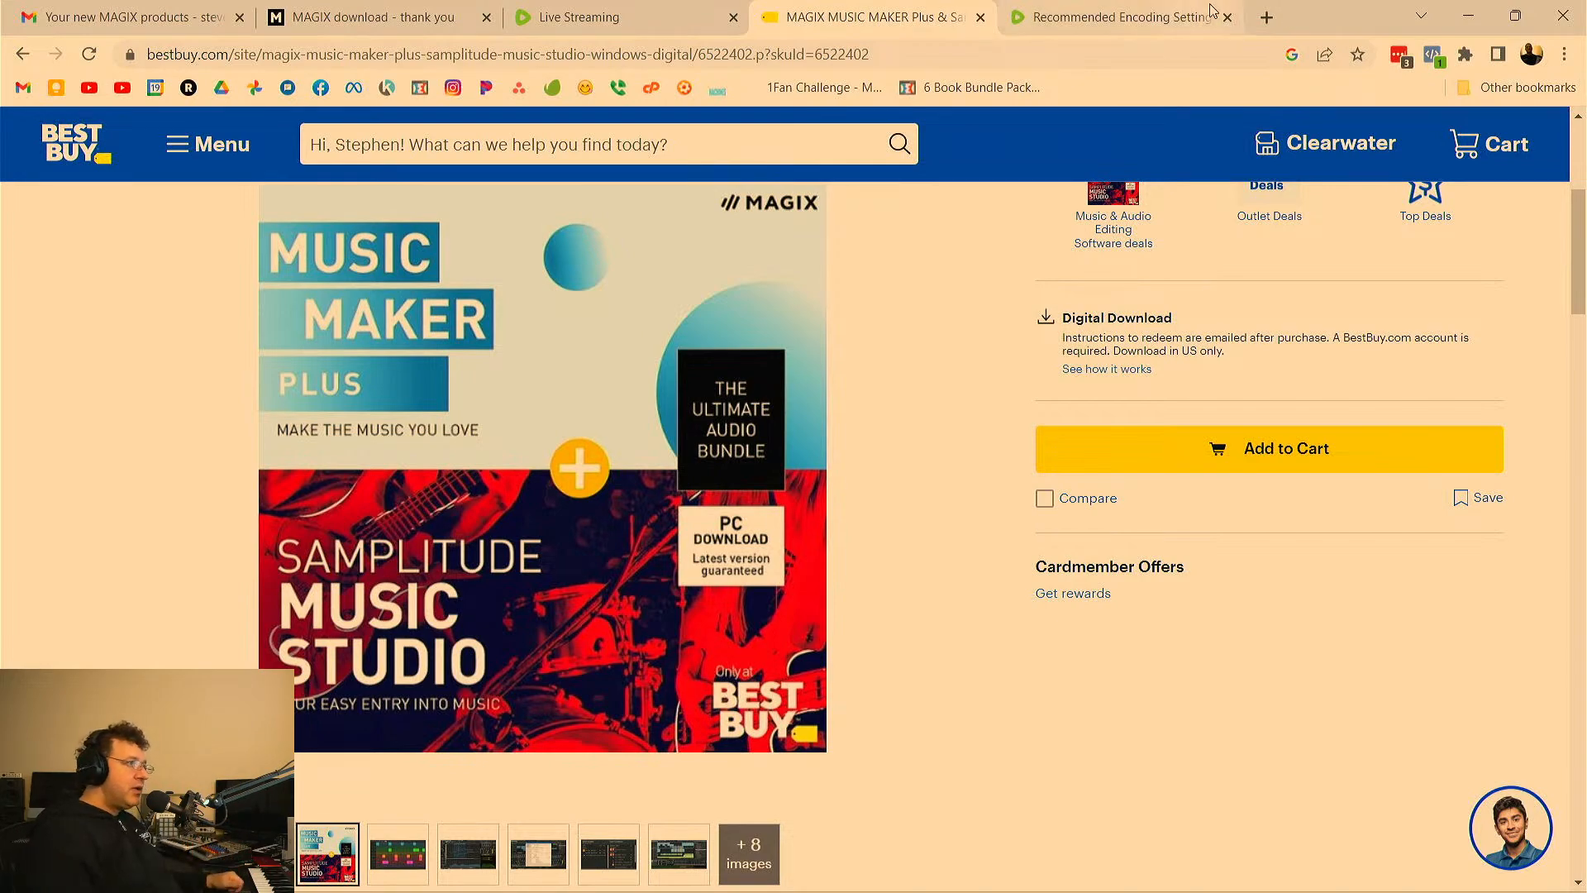
# Switch from the browser to Music Maker and reposition its welcome window so the whole page fits on screen
pyautogui.doubleClick(1334, 15)
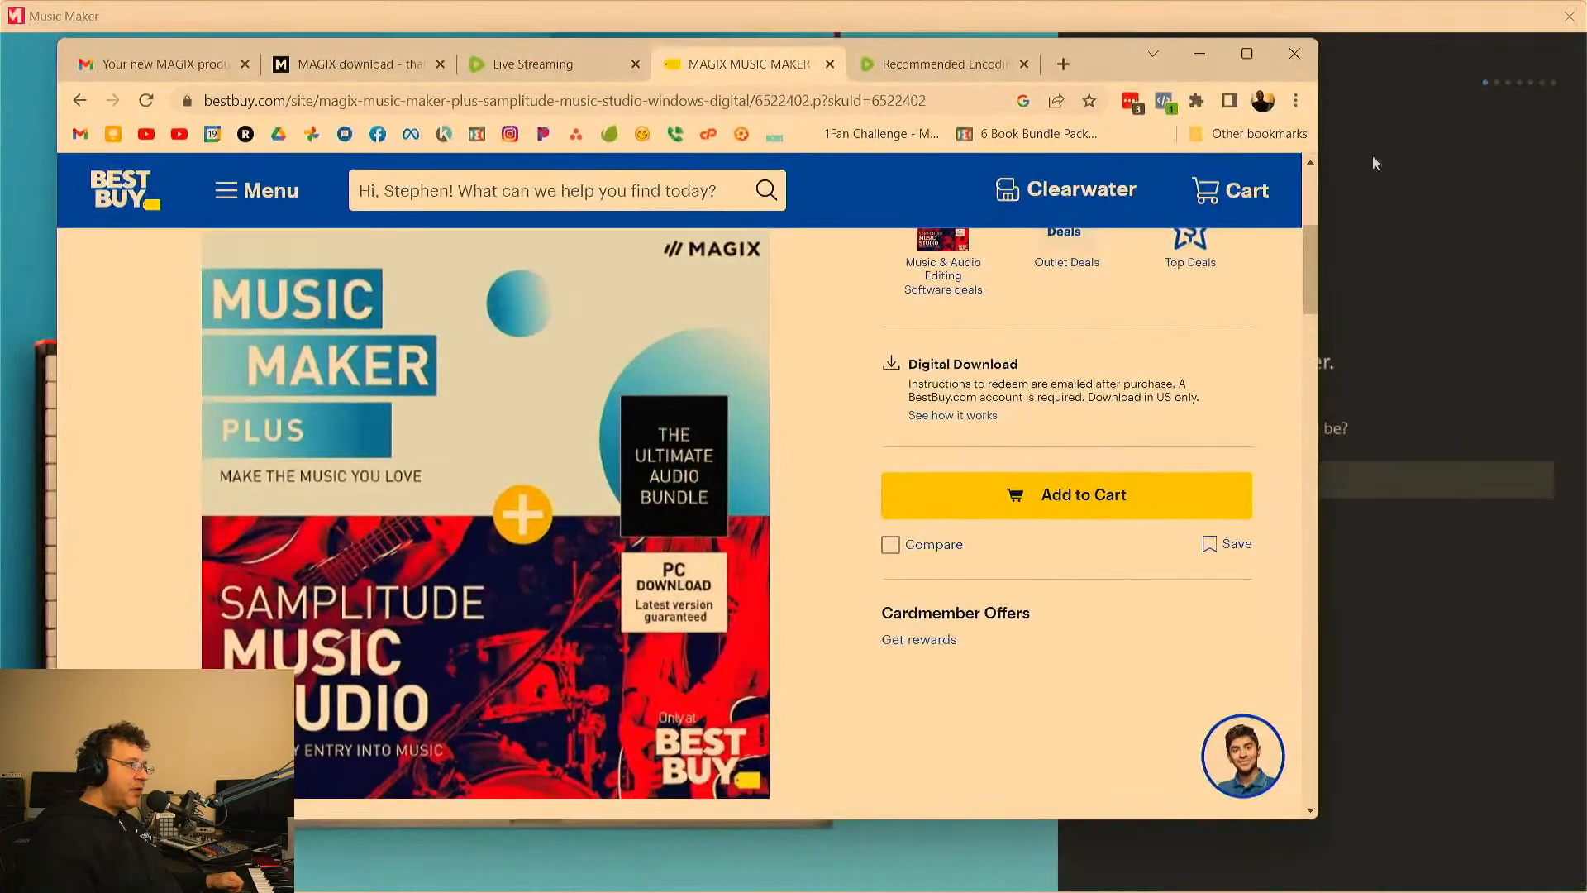
pyautogui.click(1448, 31)
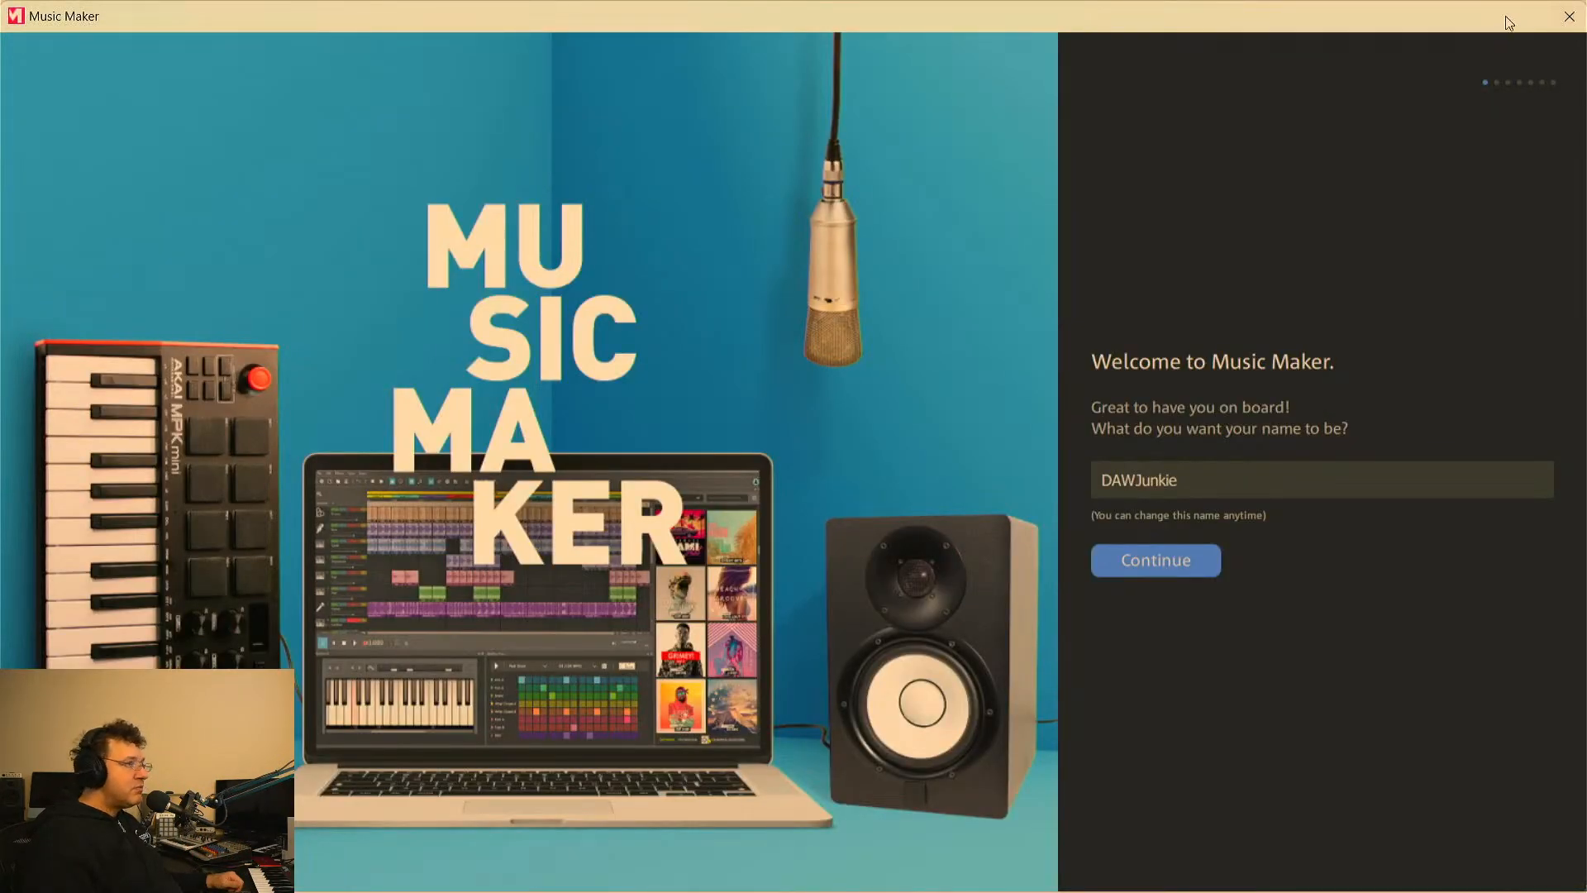
pyautogui.moveTo(1334, 6); pyautogui.dragTo(1025, 0)
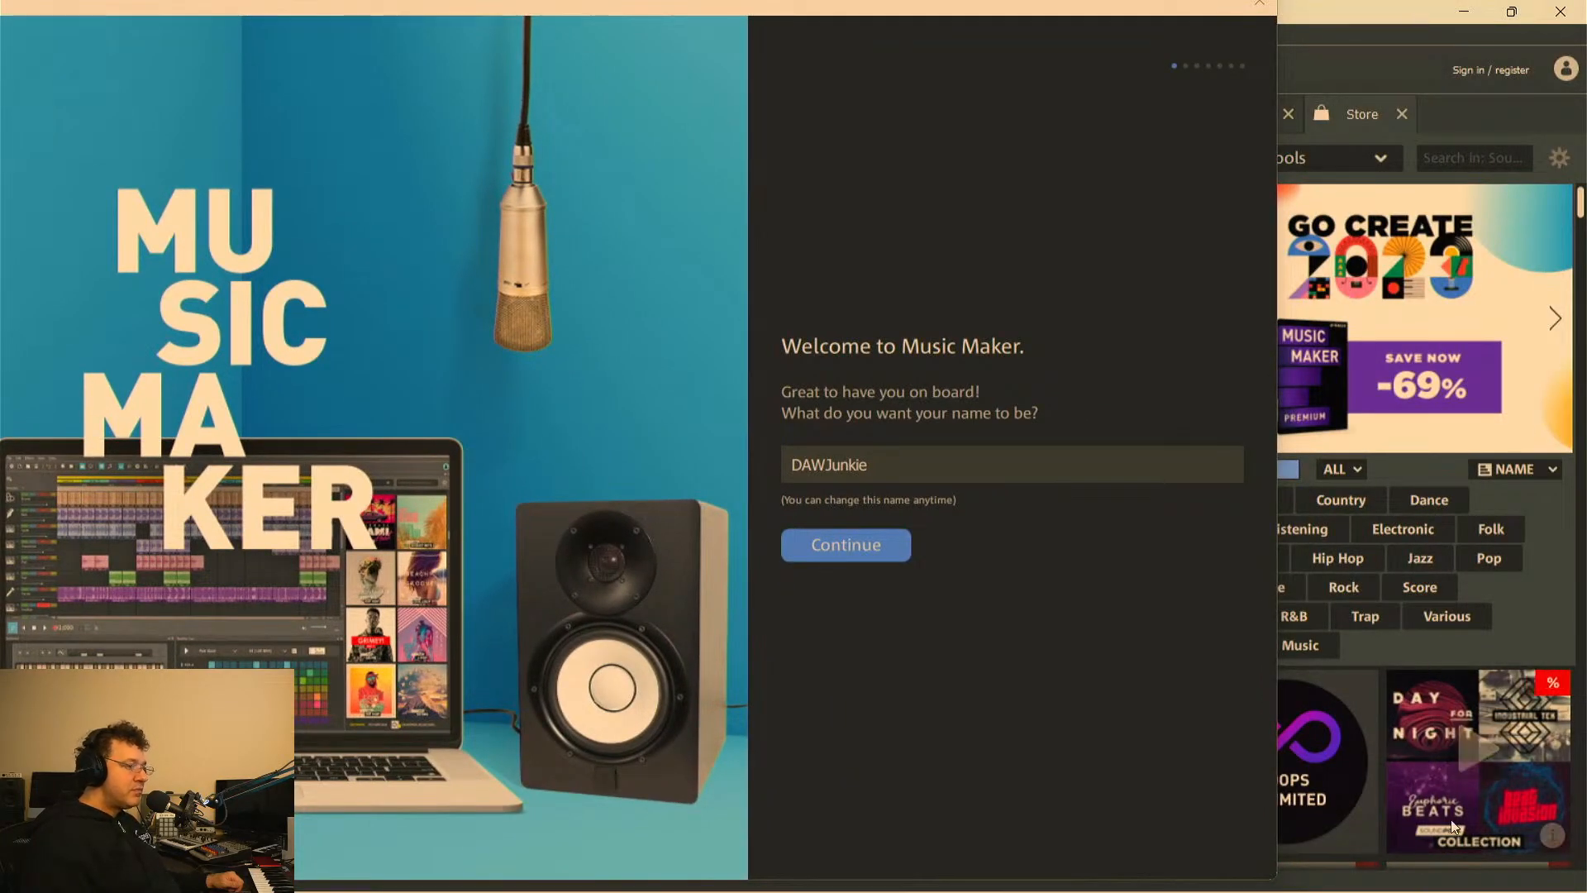
pyautogui.click(1425, 15)
pyautogui.click(1461, 13)
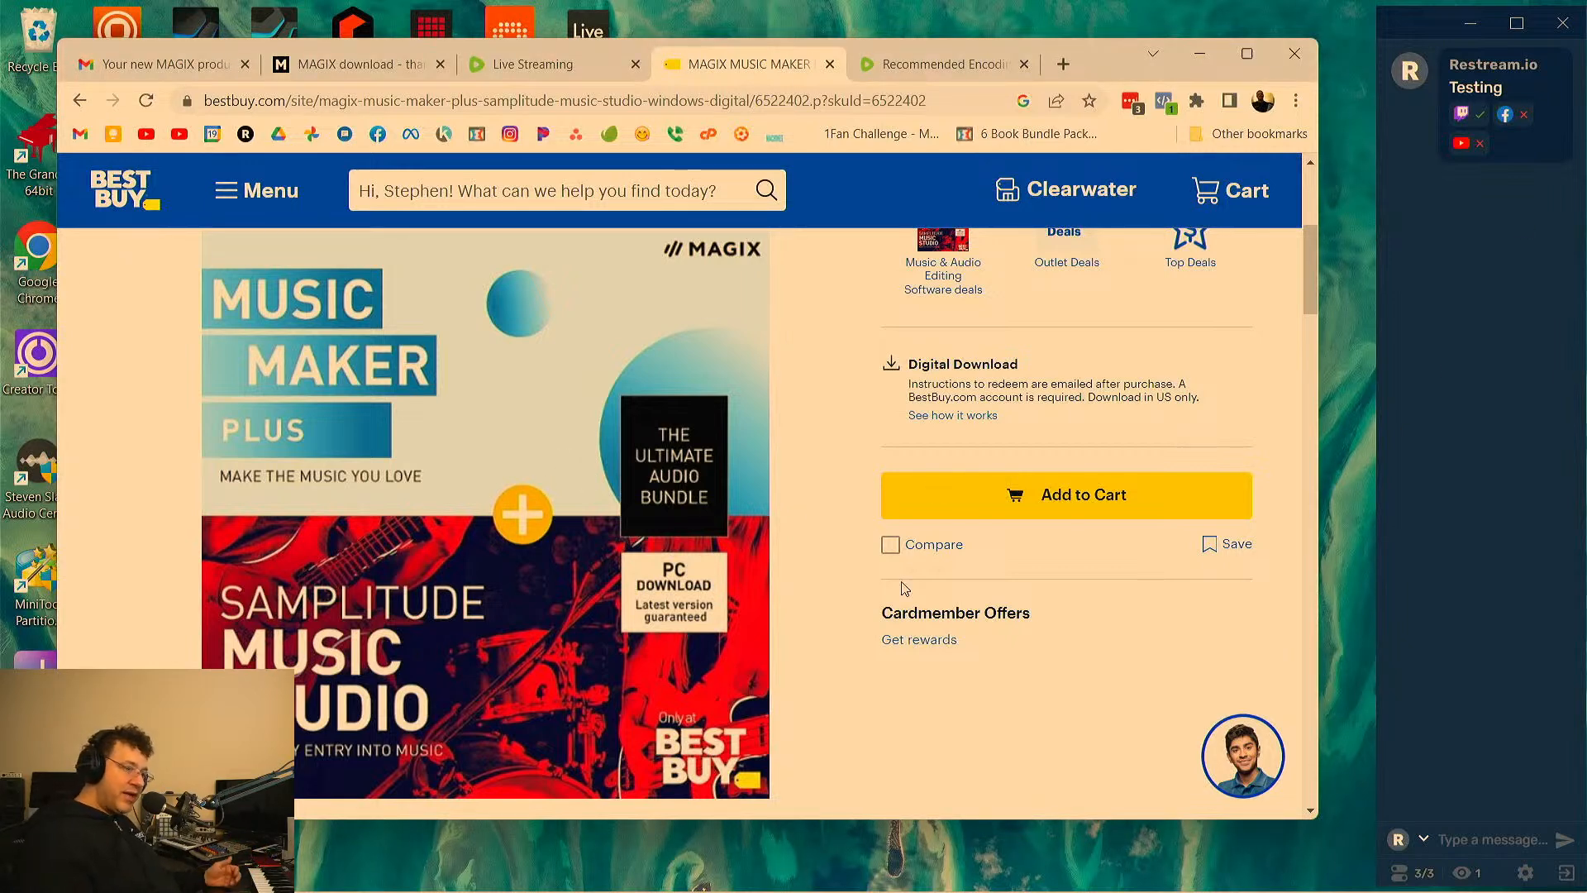
pyautogui.click(566, 884)
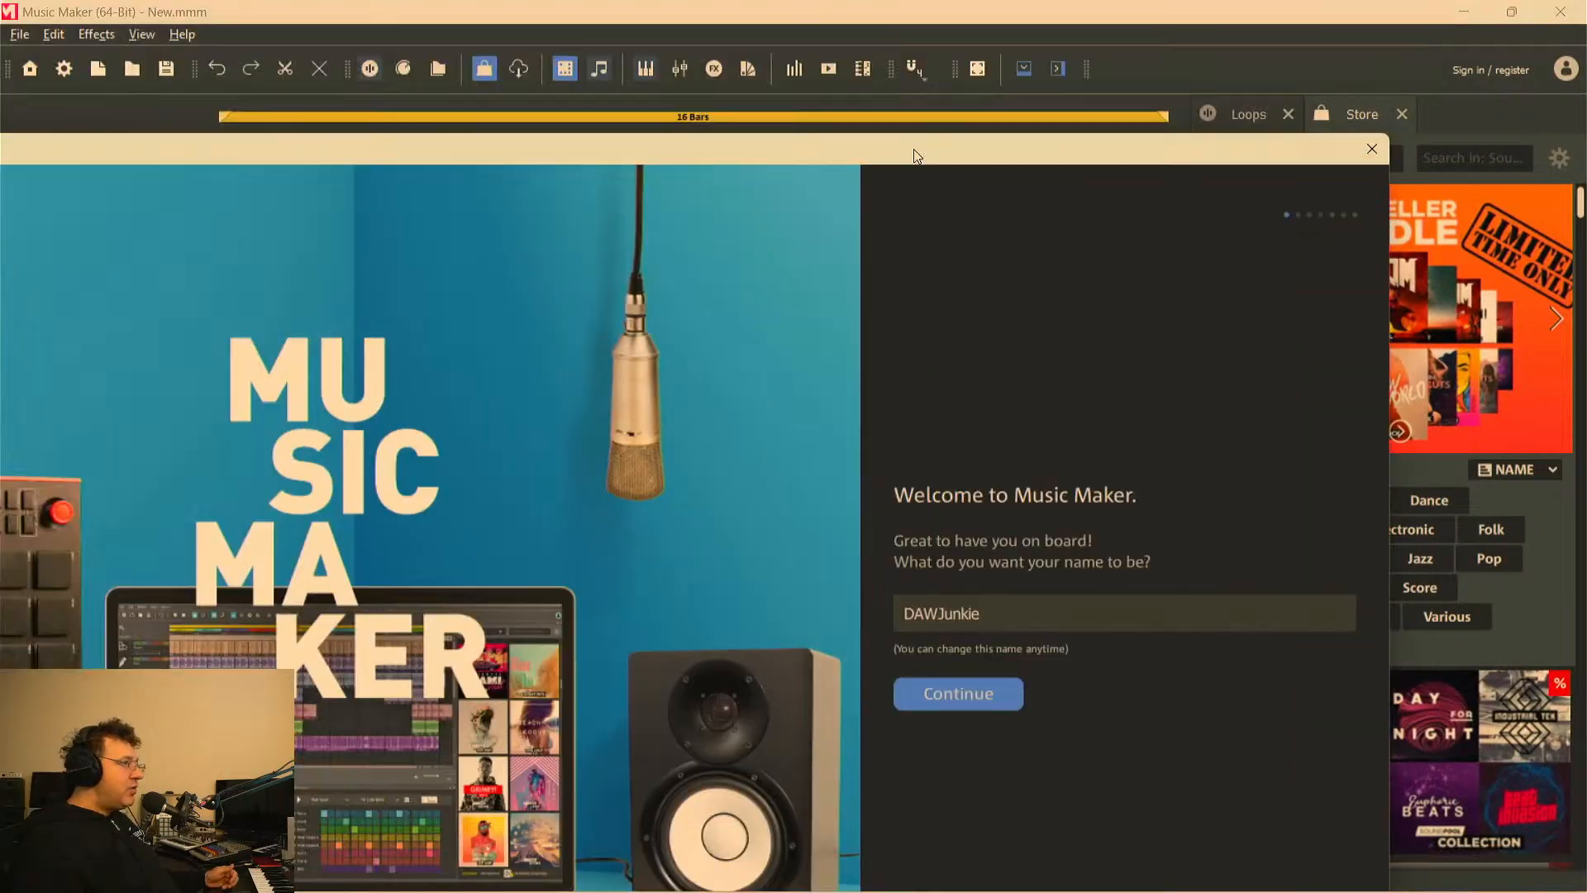
pyautogui.moveTo(915, 151); pyautogui.dragTo(1086, 8)
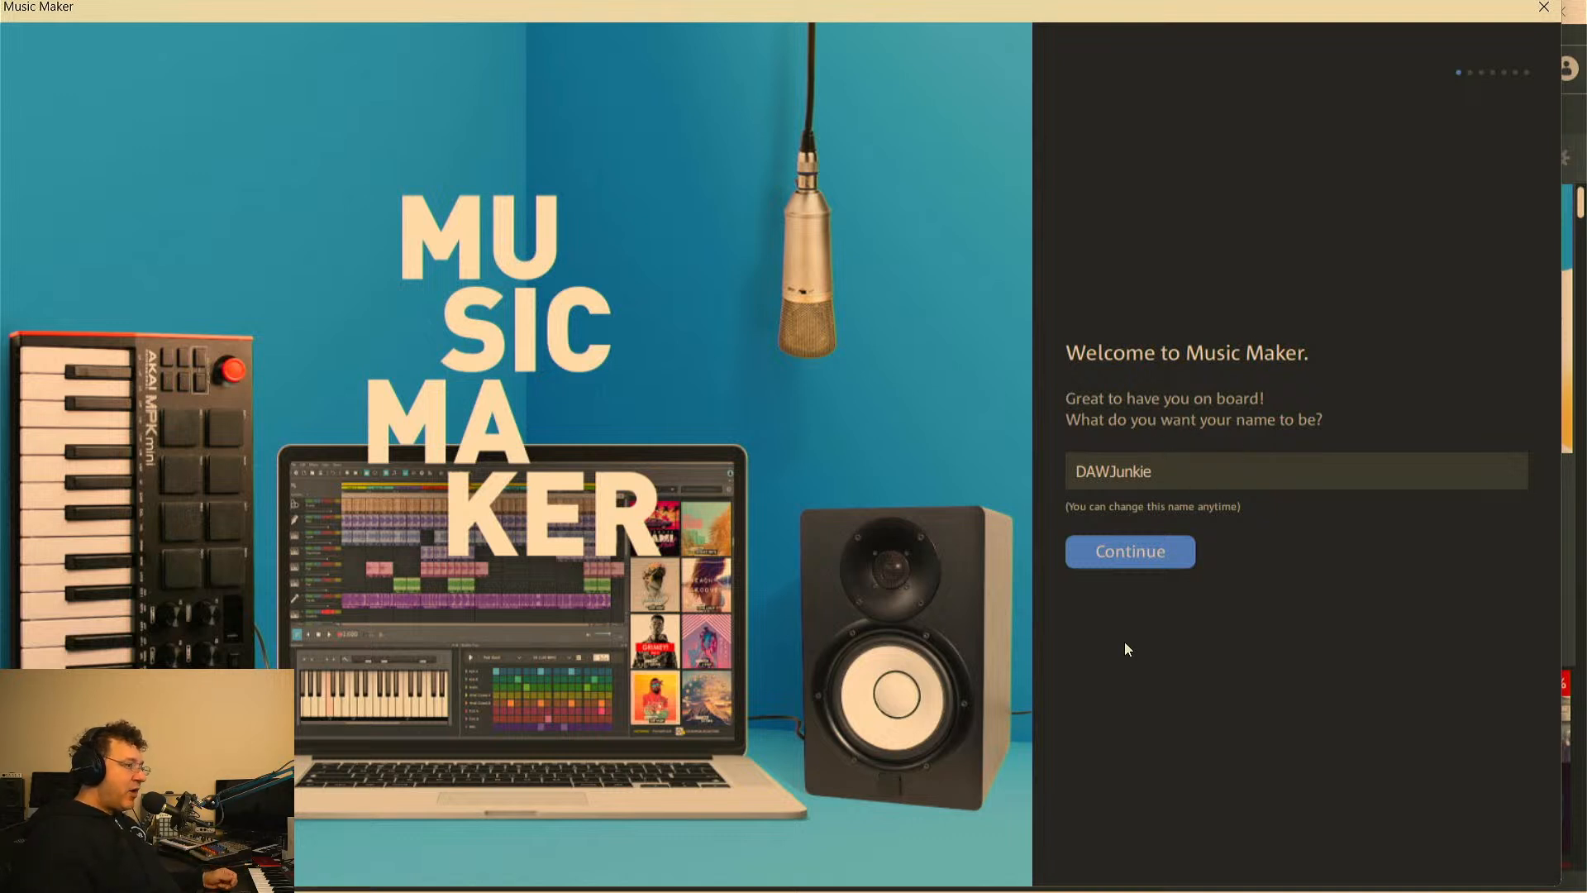
# Accept DAWJunkie as the display name, choose to start with MIDI, and continue past the keyboard sound check
pyautogui.click(1147, 562)
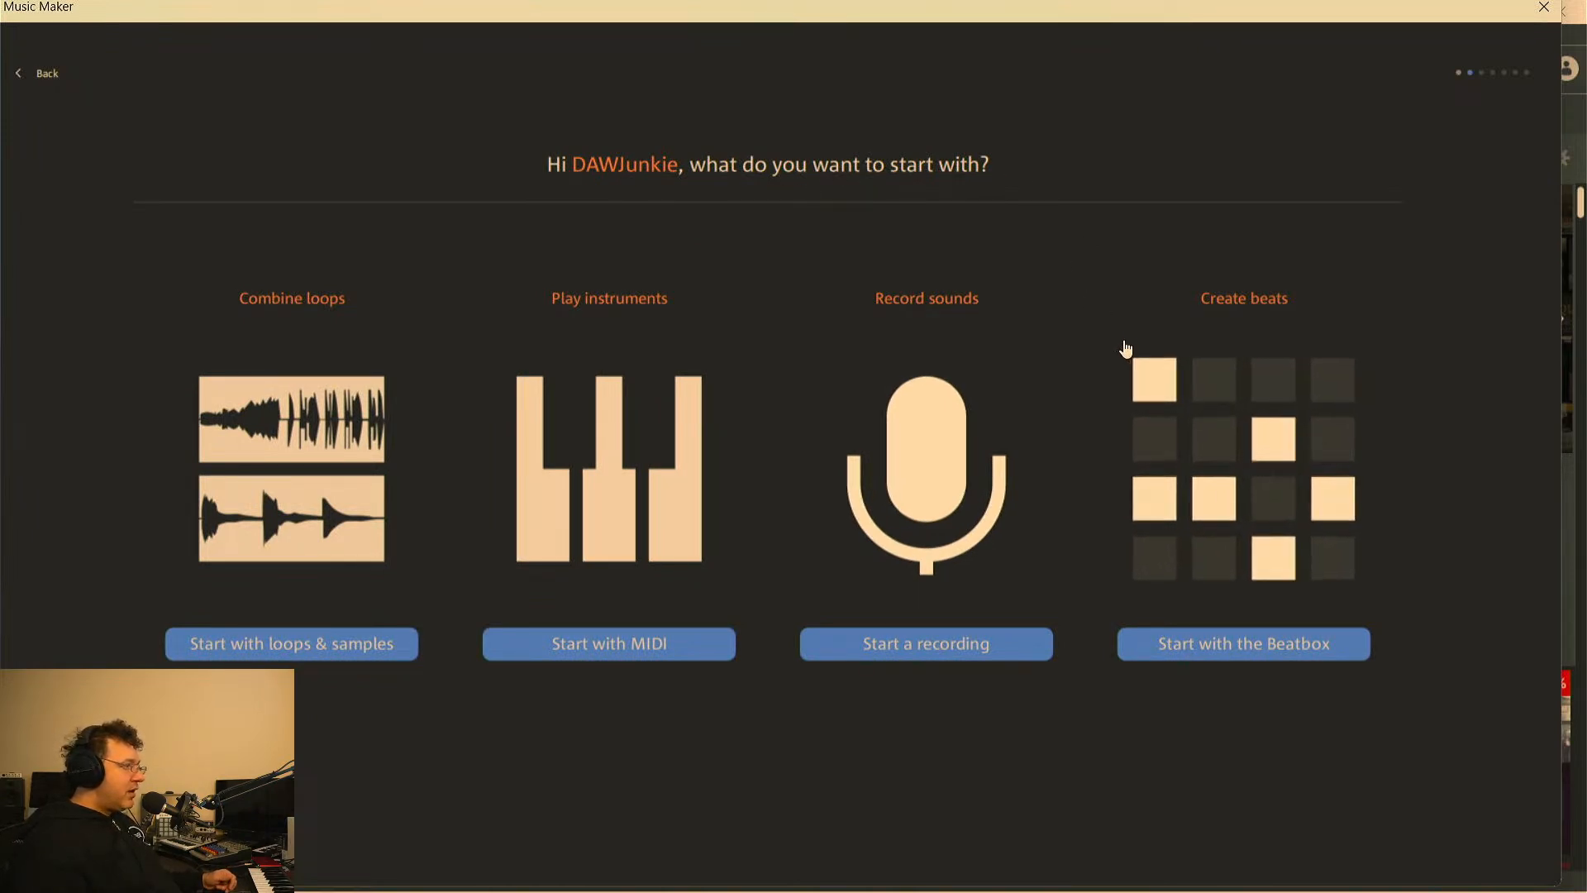
pyautogui.click(646, 467)
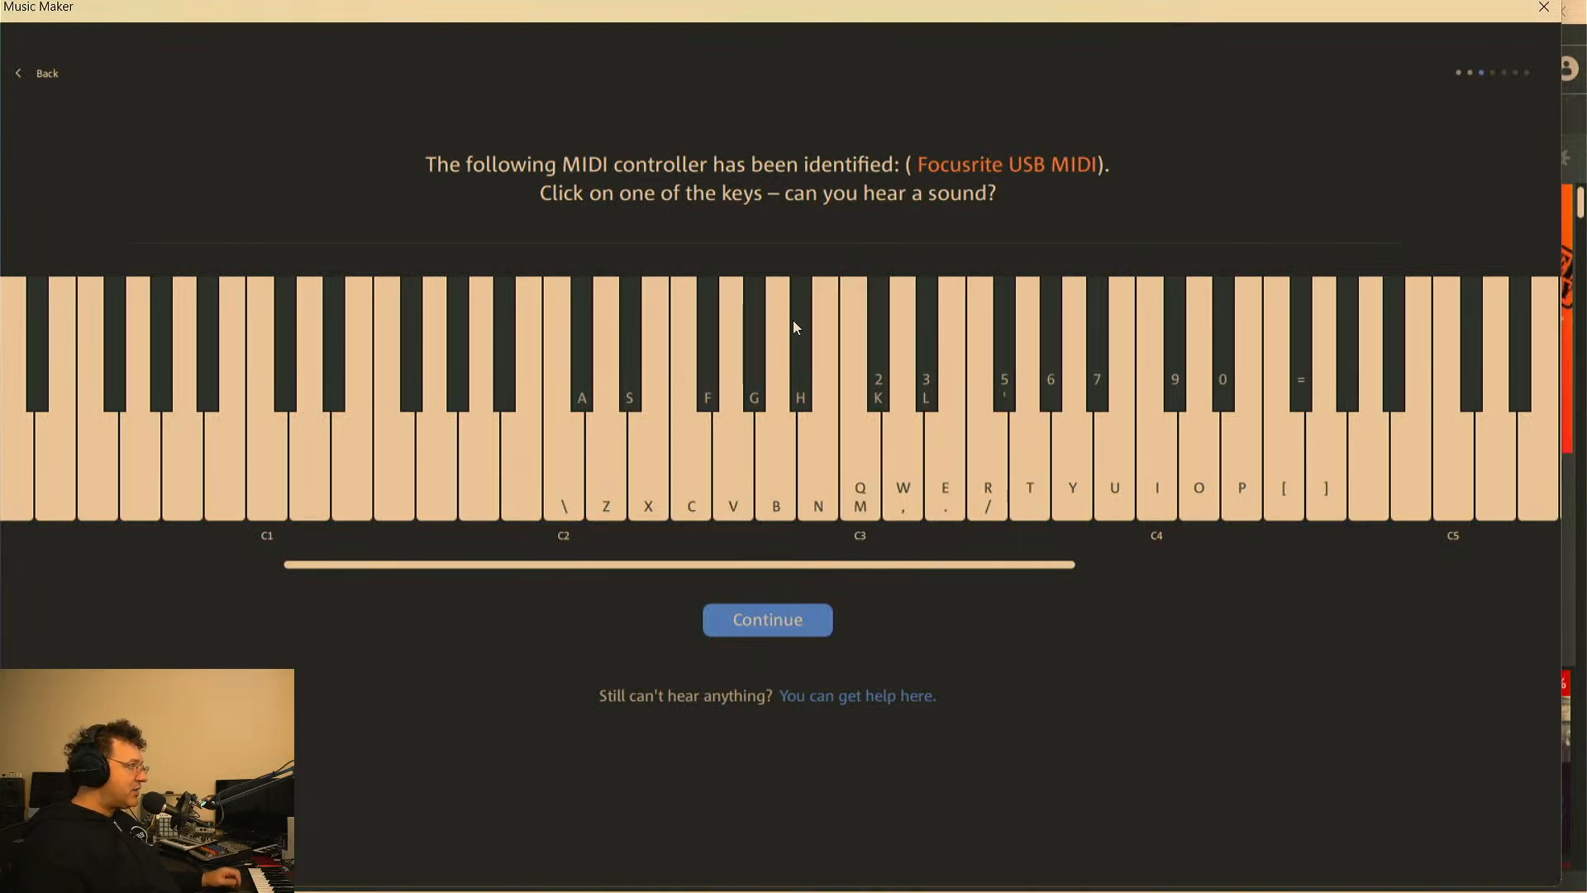
pyautogui.click(767, 630)
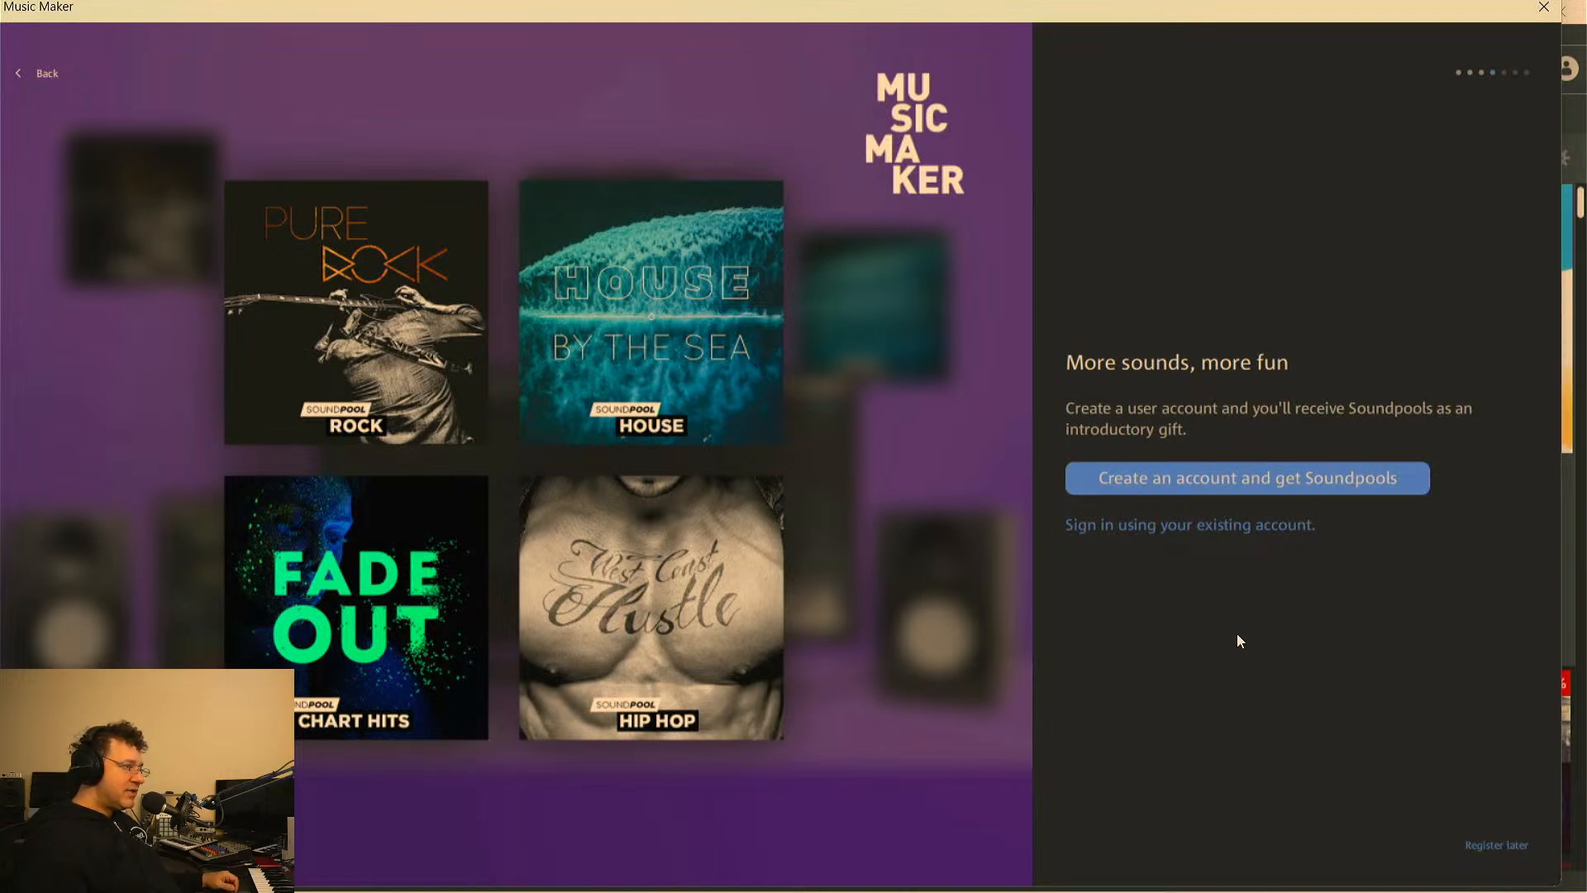
# Sign in to Music Maker with the existing MAGIX account
pyautogui.click(1204, 527)
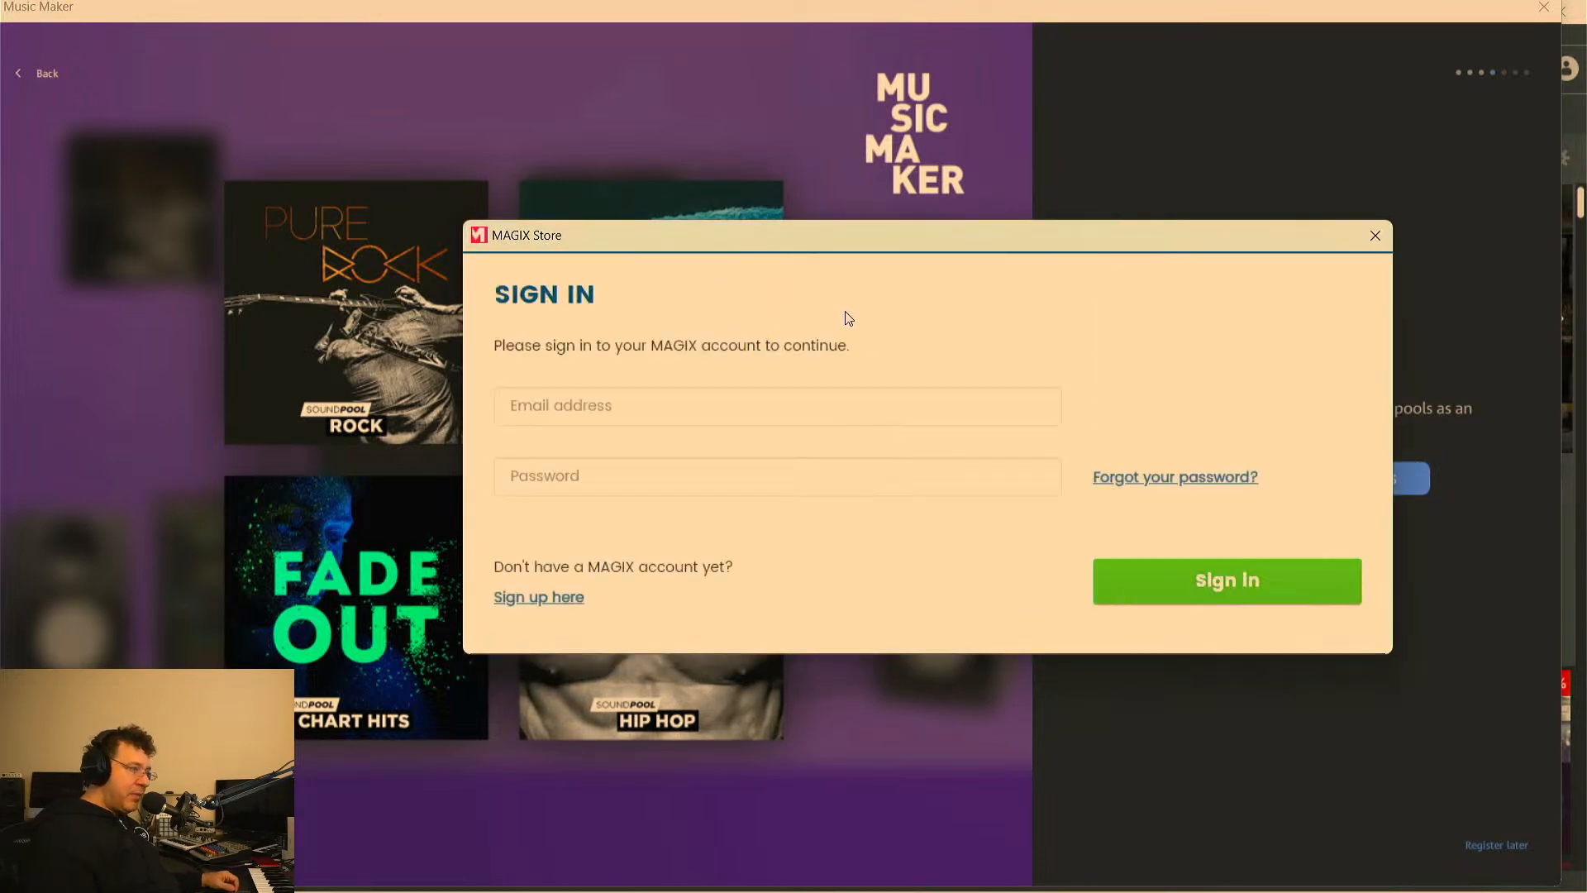
pyautogui.click(680, 404)
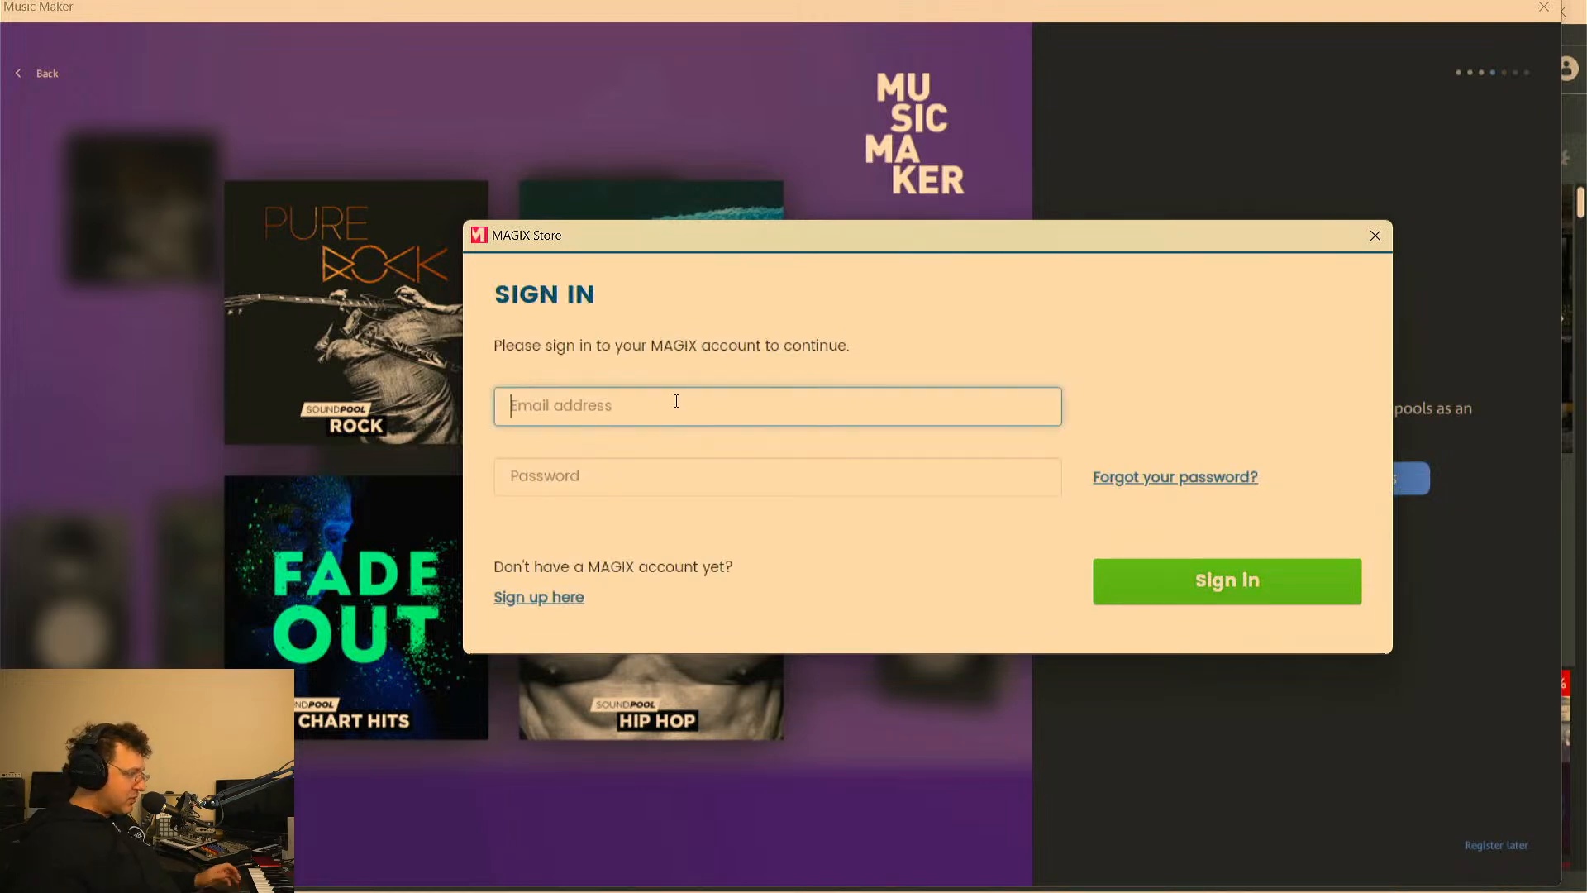
pyautogui.write('magi')
pyautogui.press('BackSpace')
pyautogui.press('BackSpace')
pyautogui.press('BackSpace')
pyautogui.press('BackSpace')
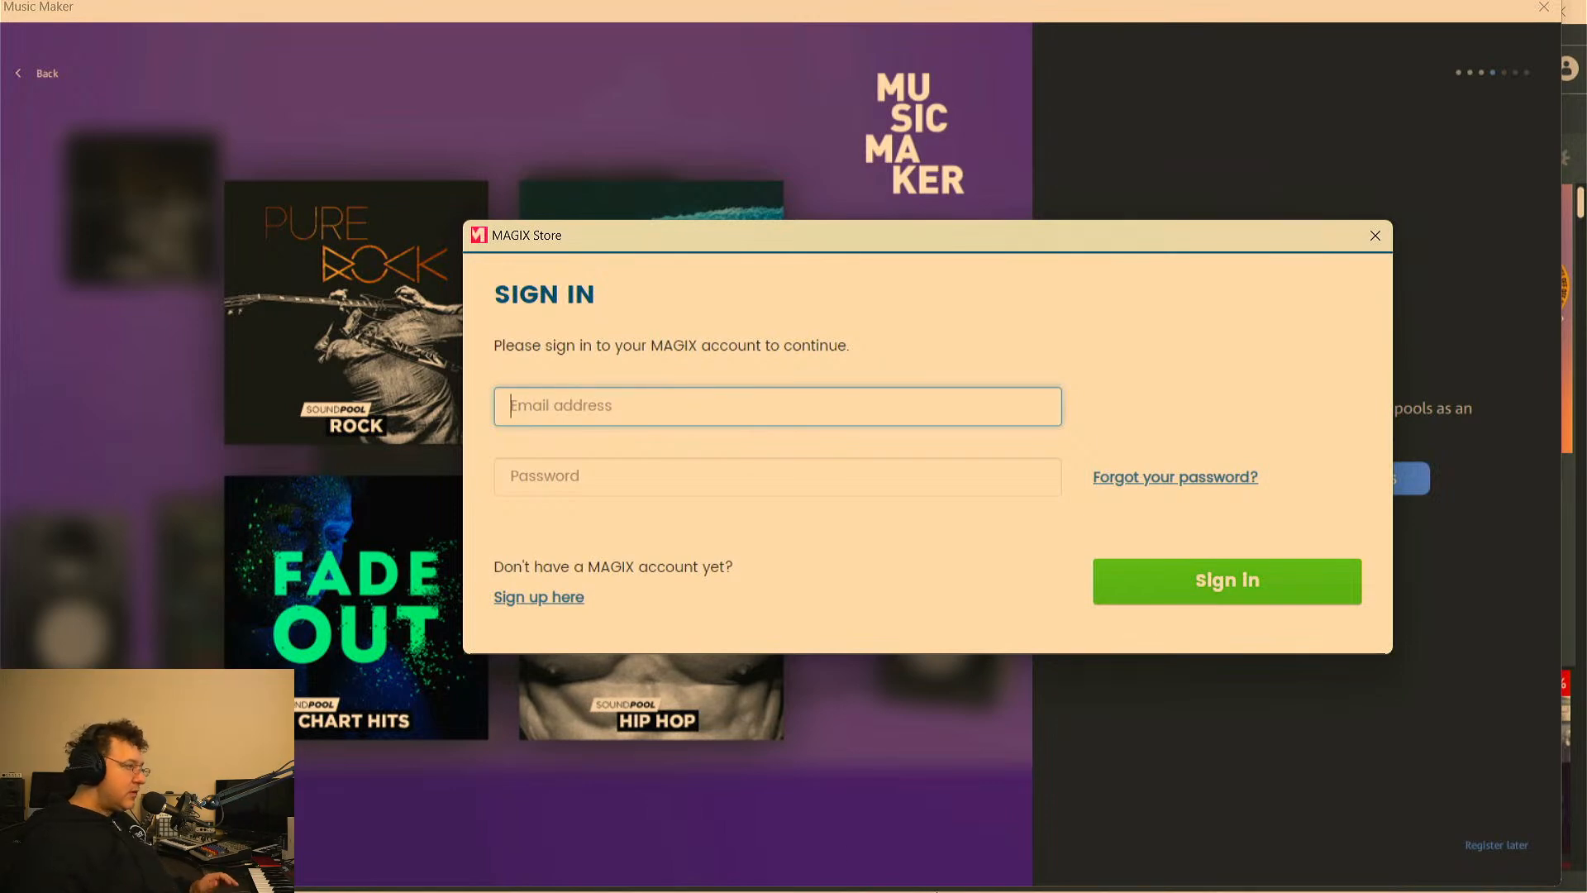
pyautogui.click(792, 2)
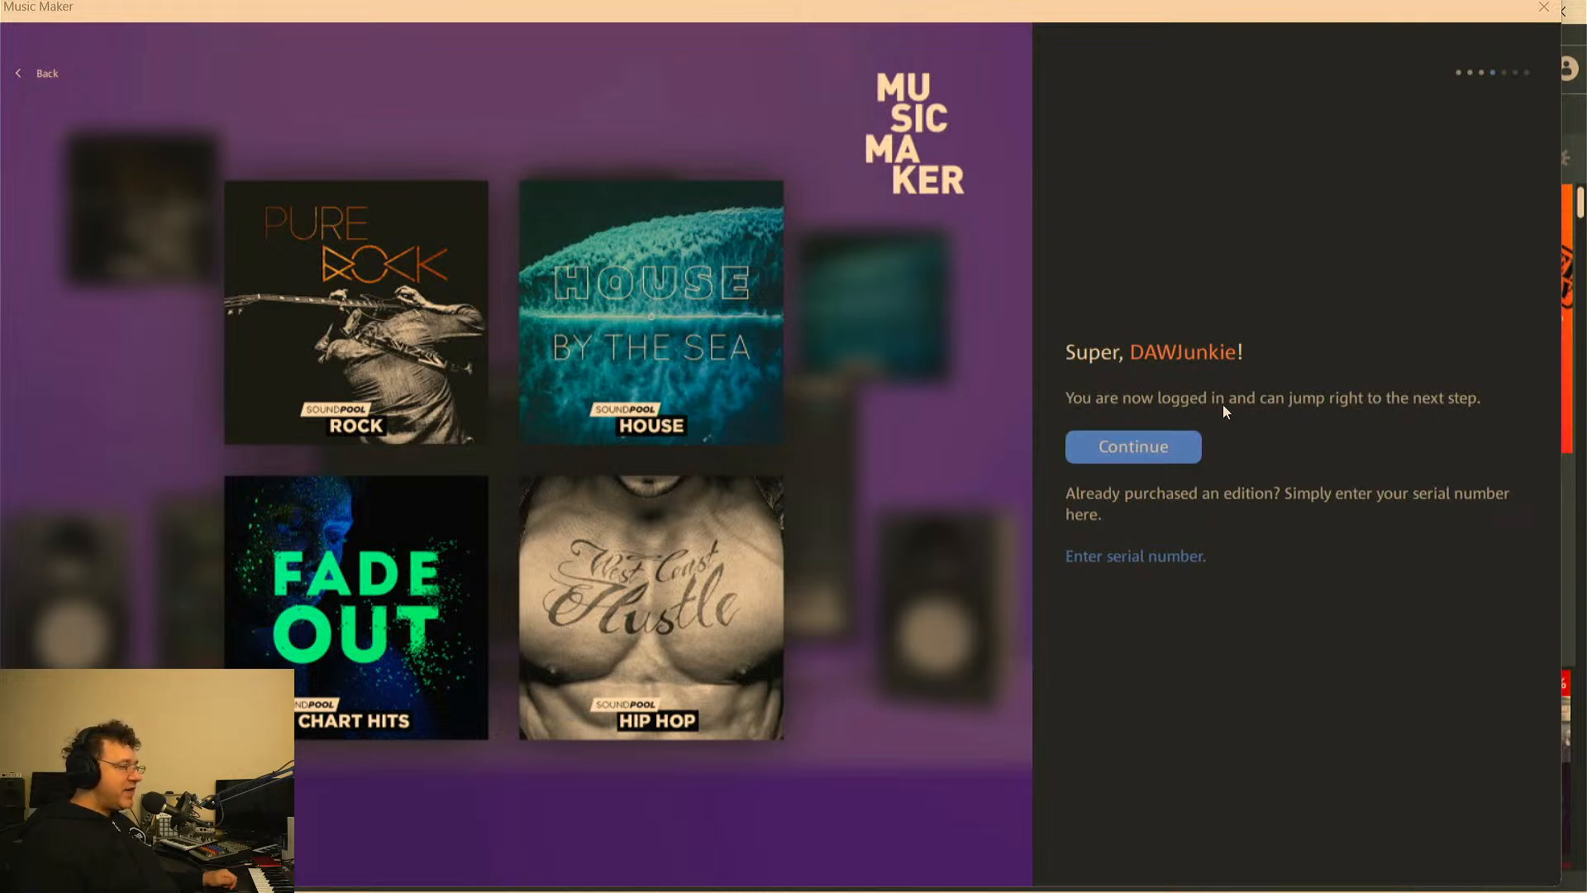
# Continue the setup without entering a serial number and choose Advanced as the music production experience level
pyautogui.click(1121, 450)
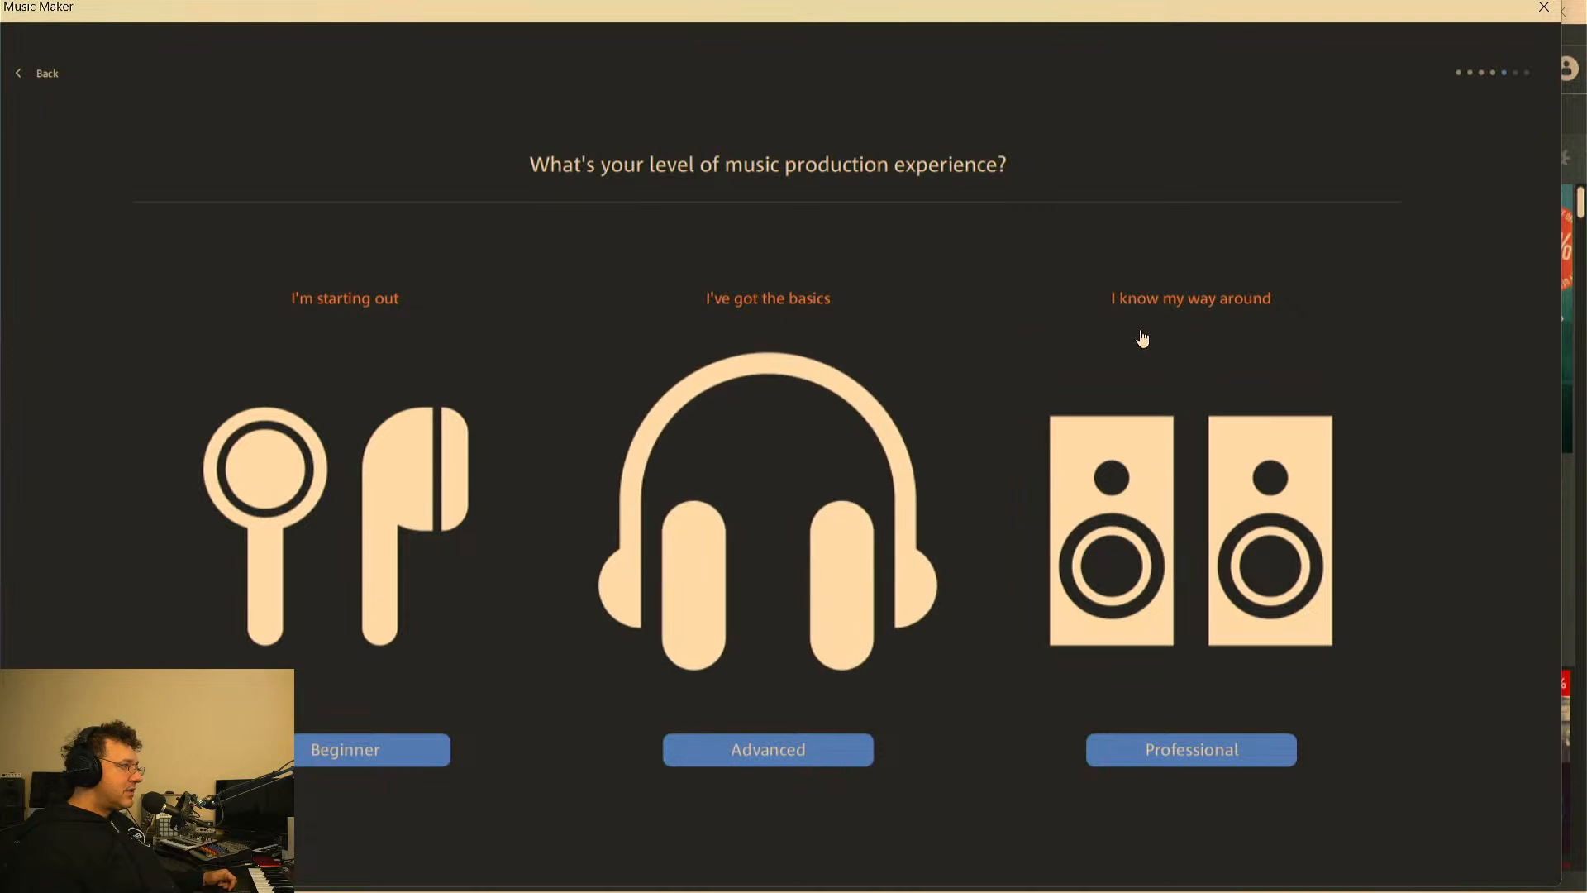
pyautogui.click(1229, 756)
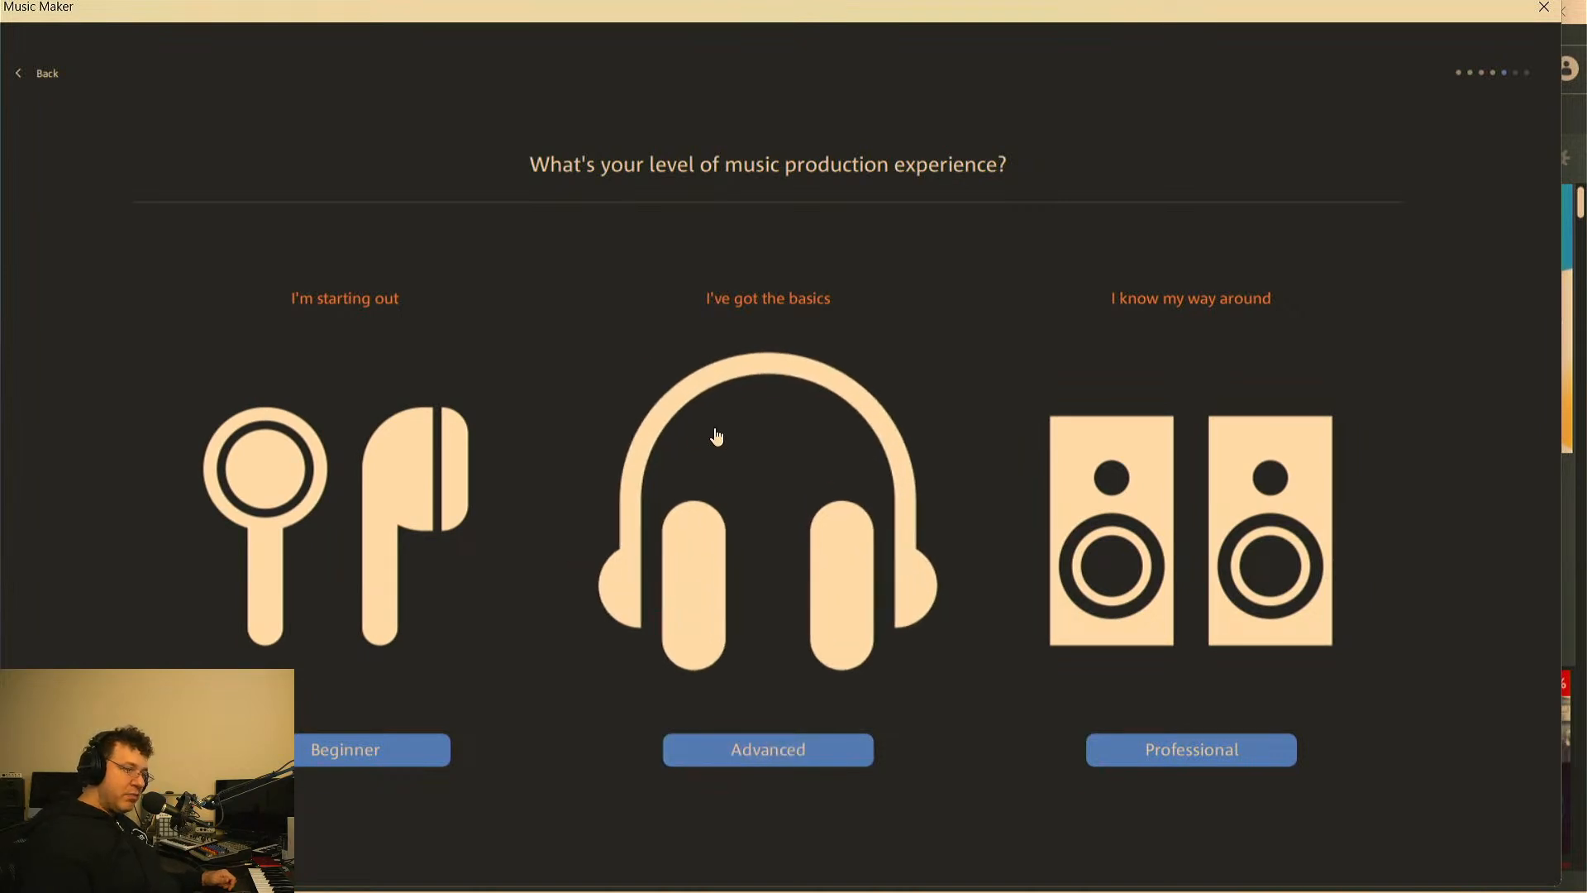
pyautogui.click(801, 750)
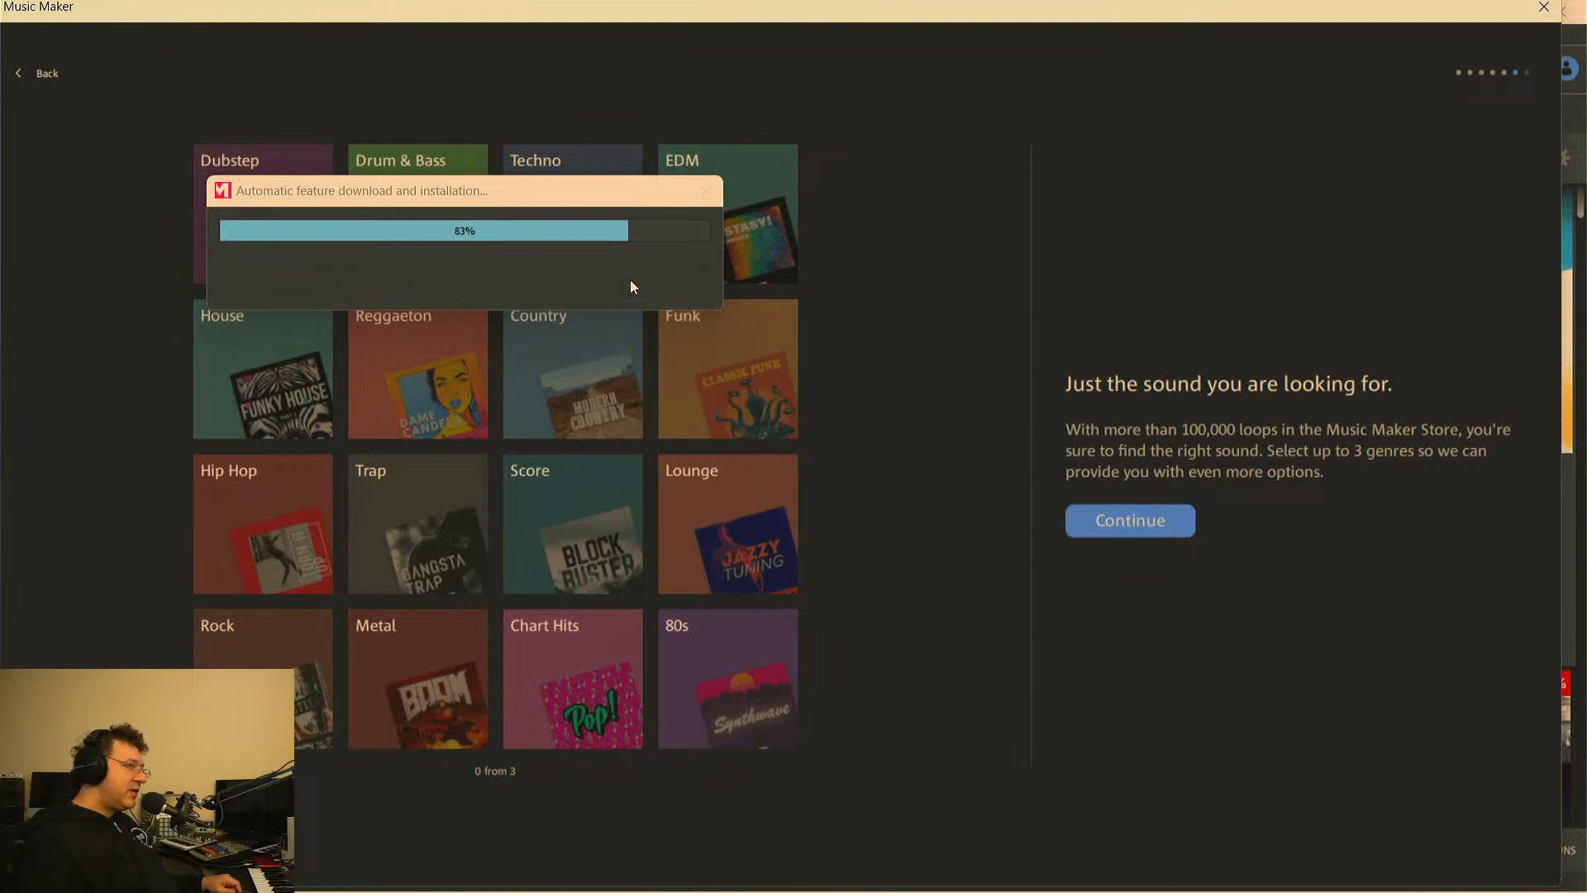
# Dismiss the eLicenser Control message and close the welcome wizard at the genre selection
pyautogui.moveTo(795, 339)
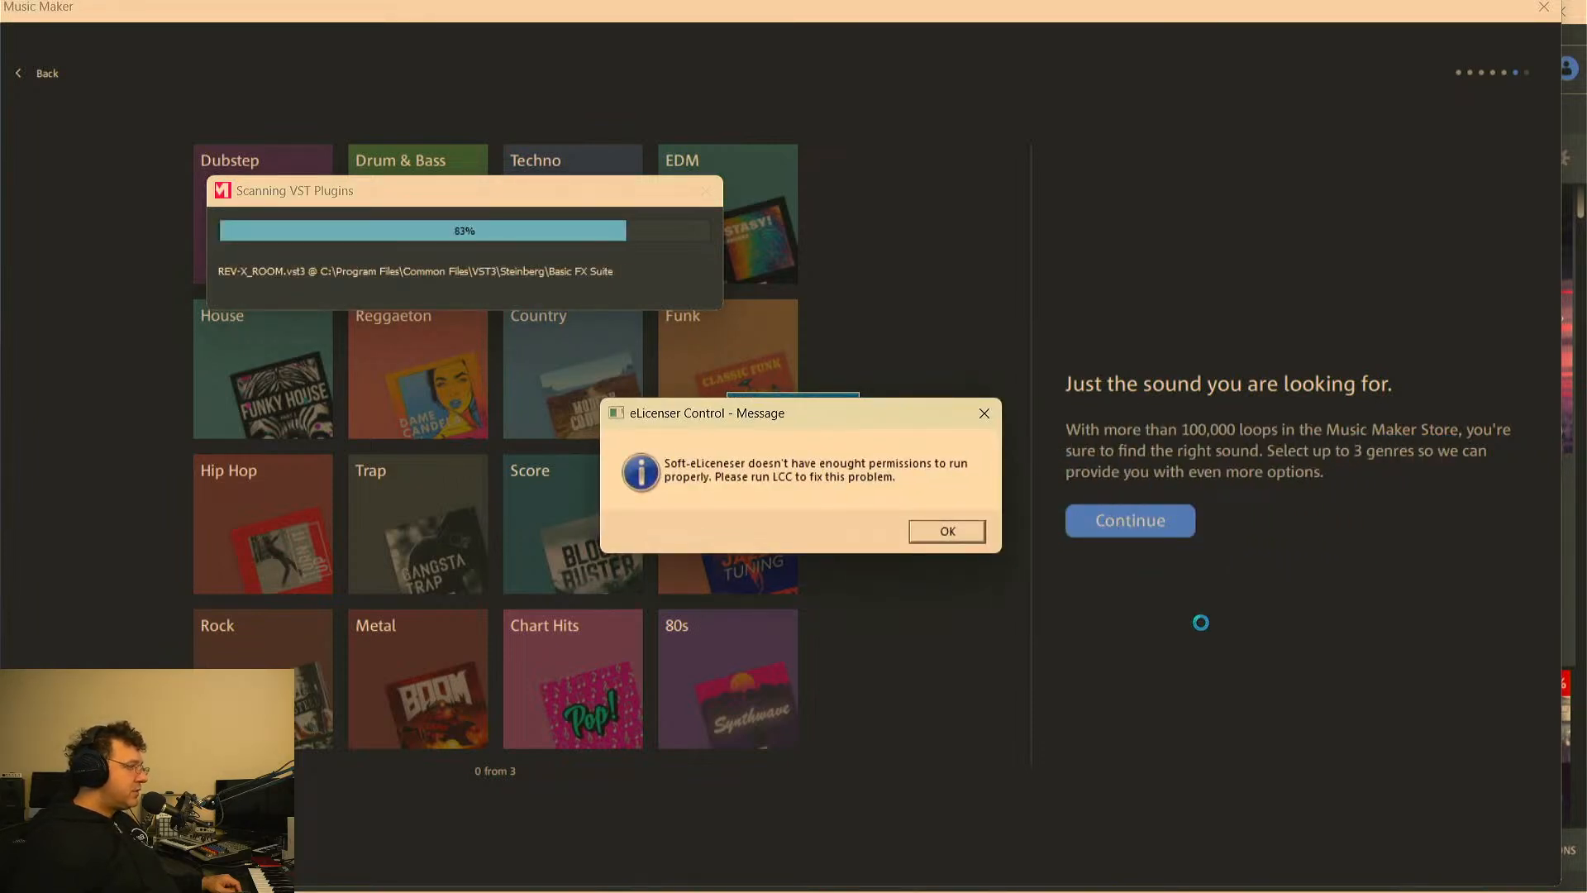
pyautogui.click(947, 531)
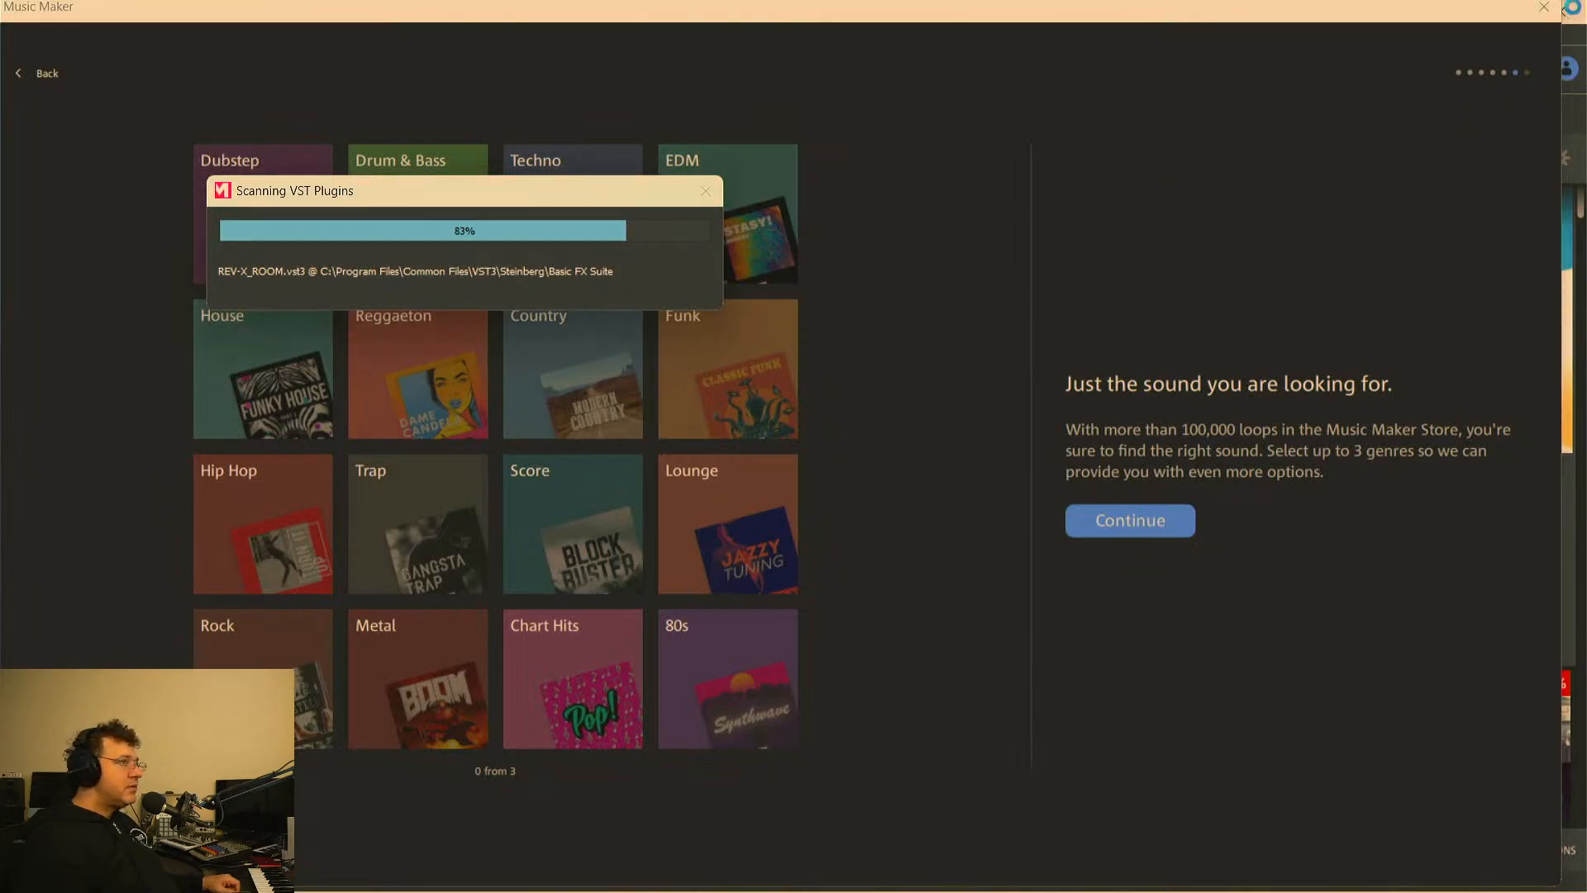
pyautogui.click(1546, 10)
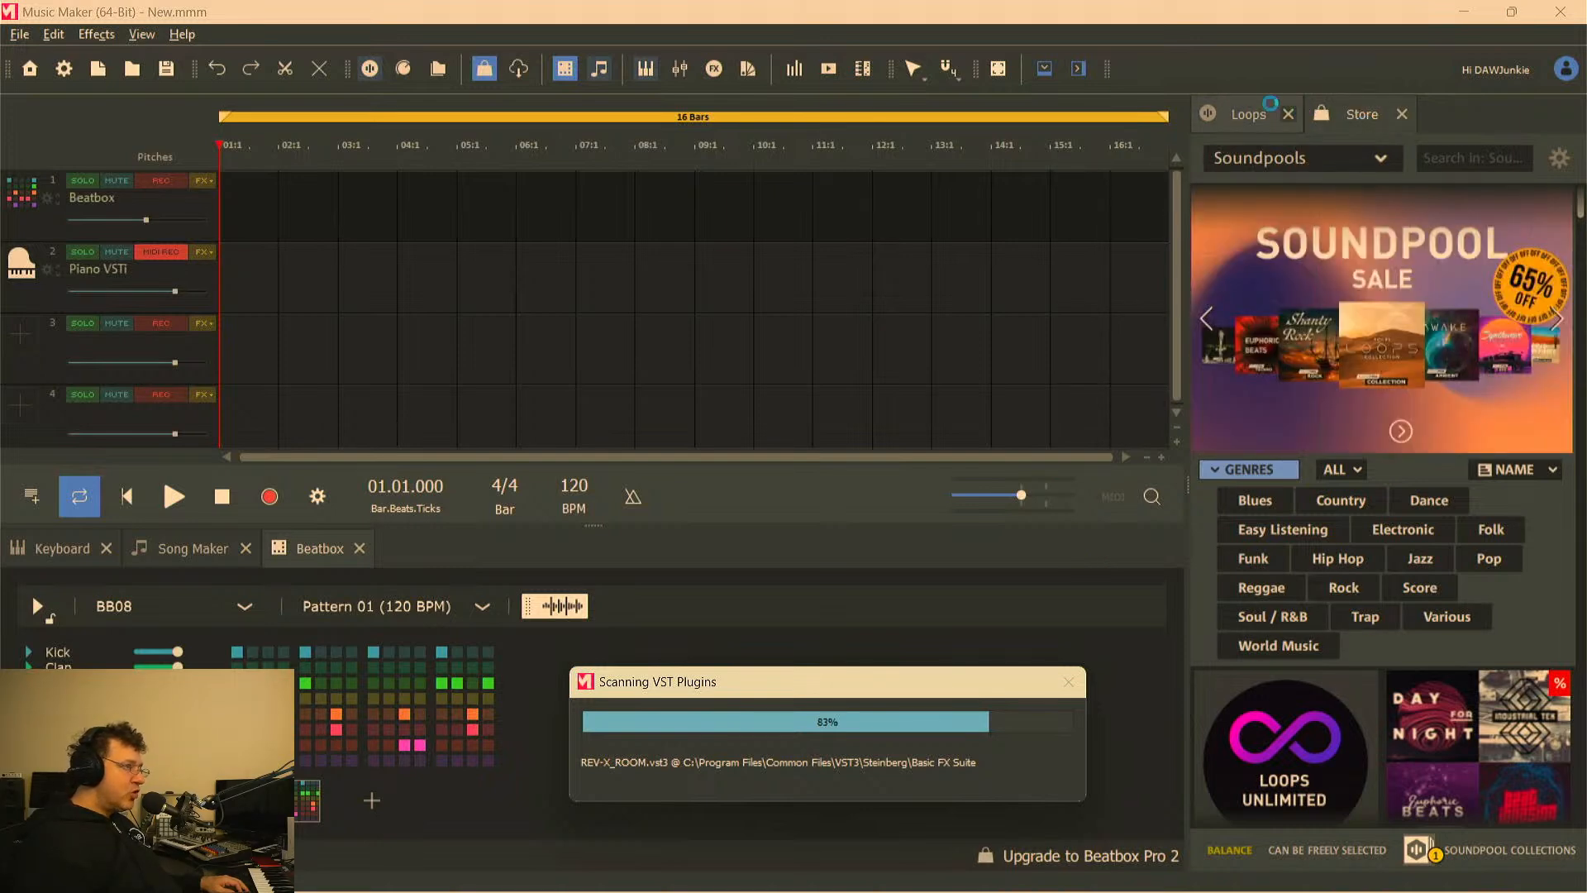
# Filter the Feel good Soundpool to Bass loops, enlarge the loop list, and start playback to try the sound
pyautogui.click(1250, 114)
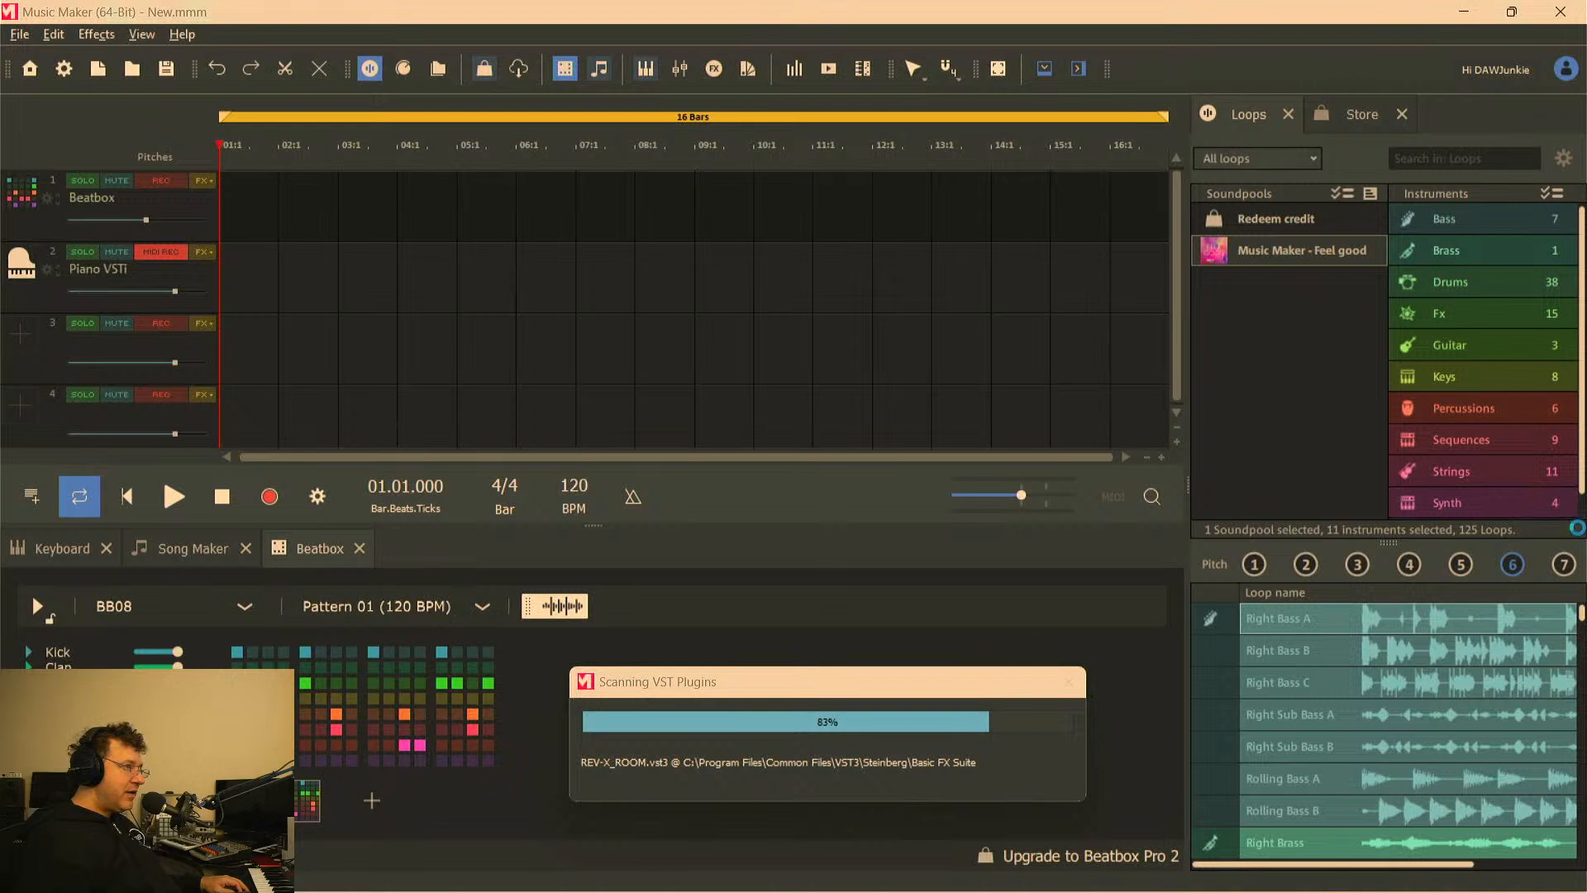
pyautogui.click(1466, 225)
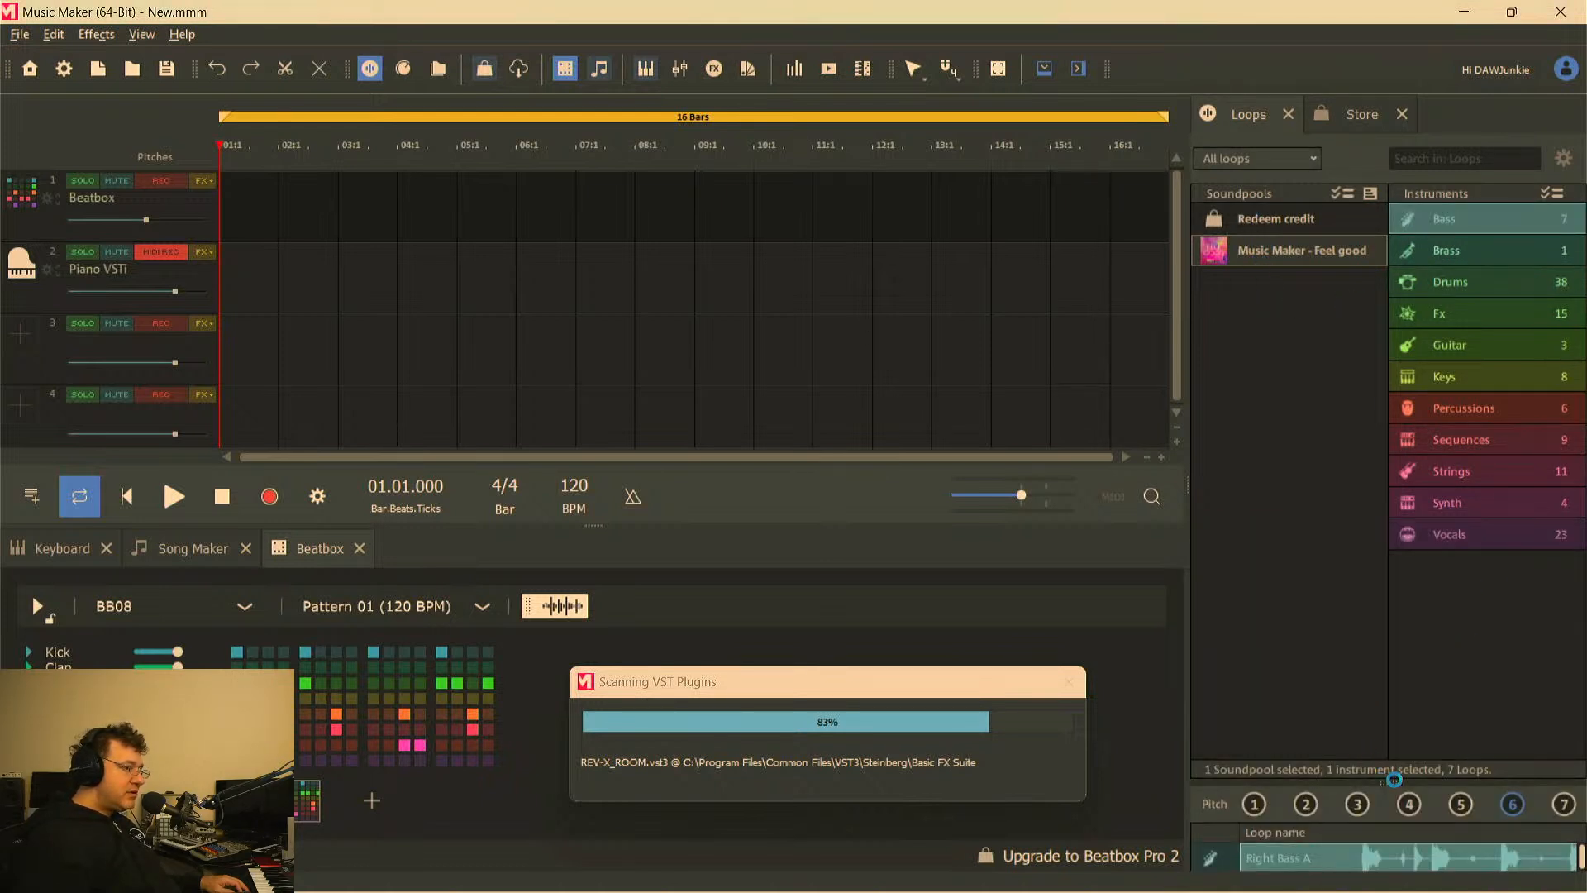
pyautogui.moveTo(1392, 782); pyautogui.dragTo(1389, 591)
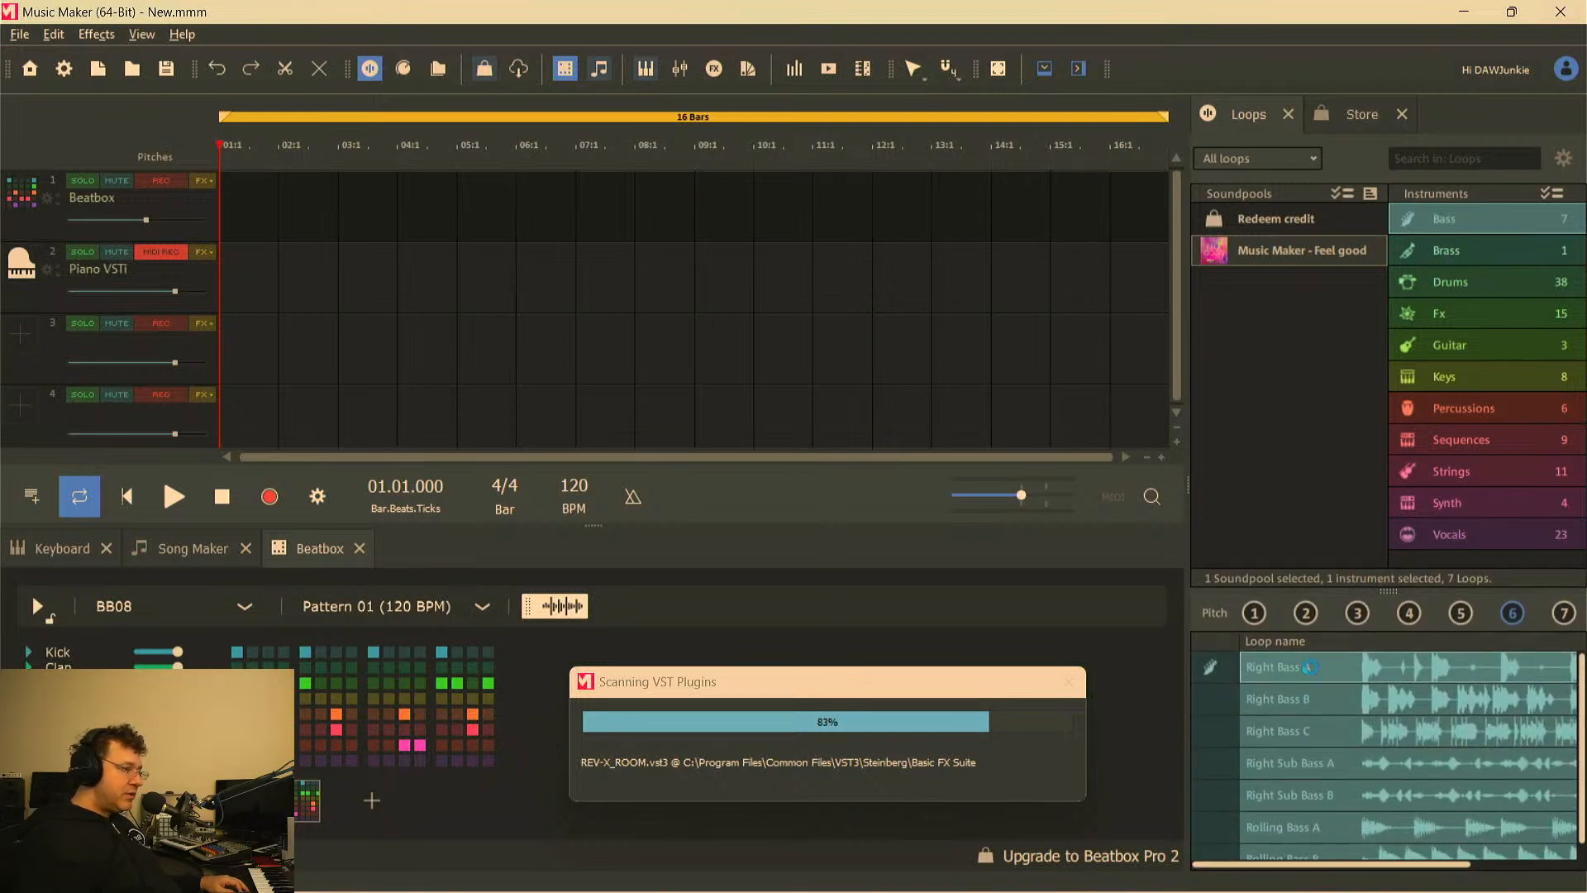
pyautogui.press('space')
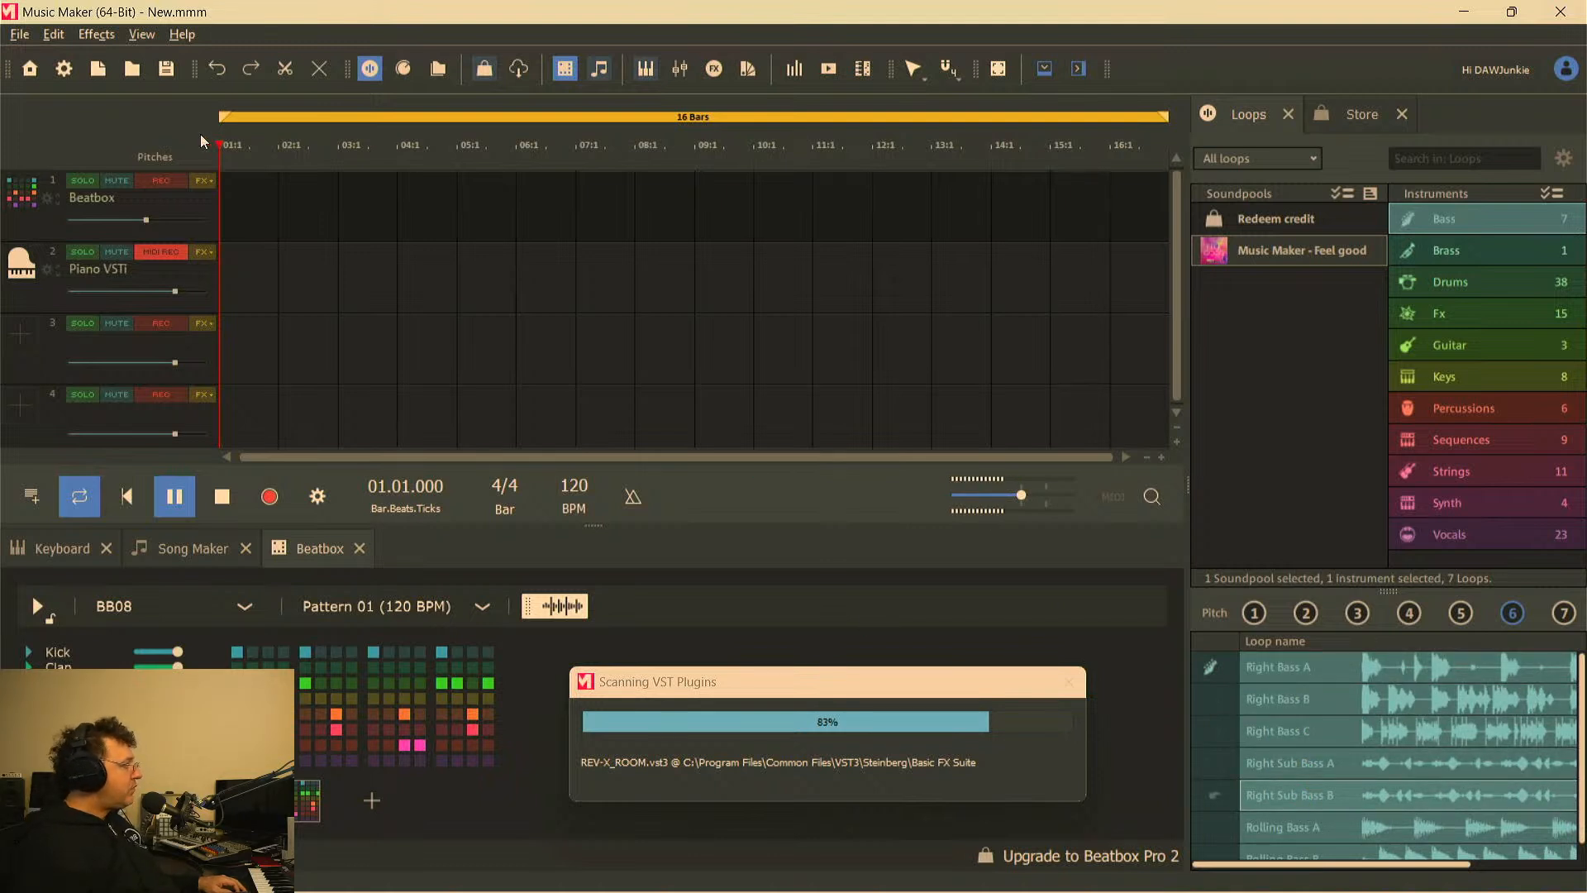
# Set the audio playback driver to Focusrite USB ASIO in the program's Audio/MIDI settings
pyautogui.click(19, 34)
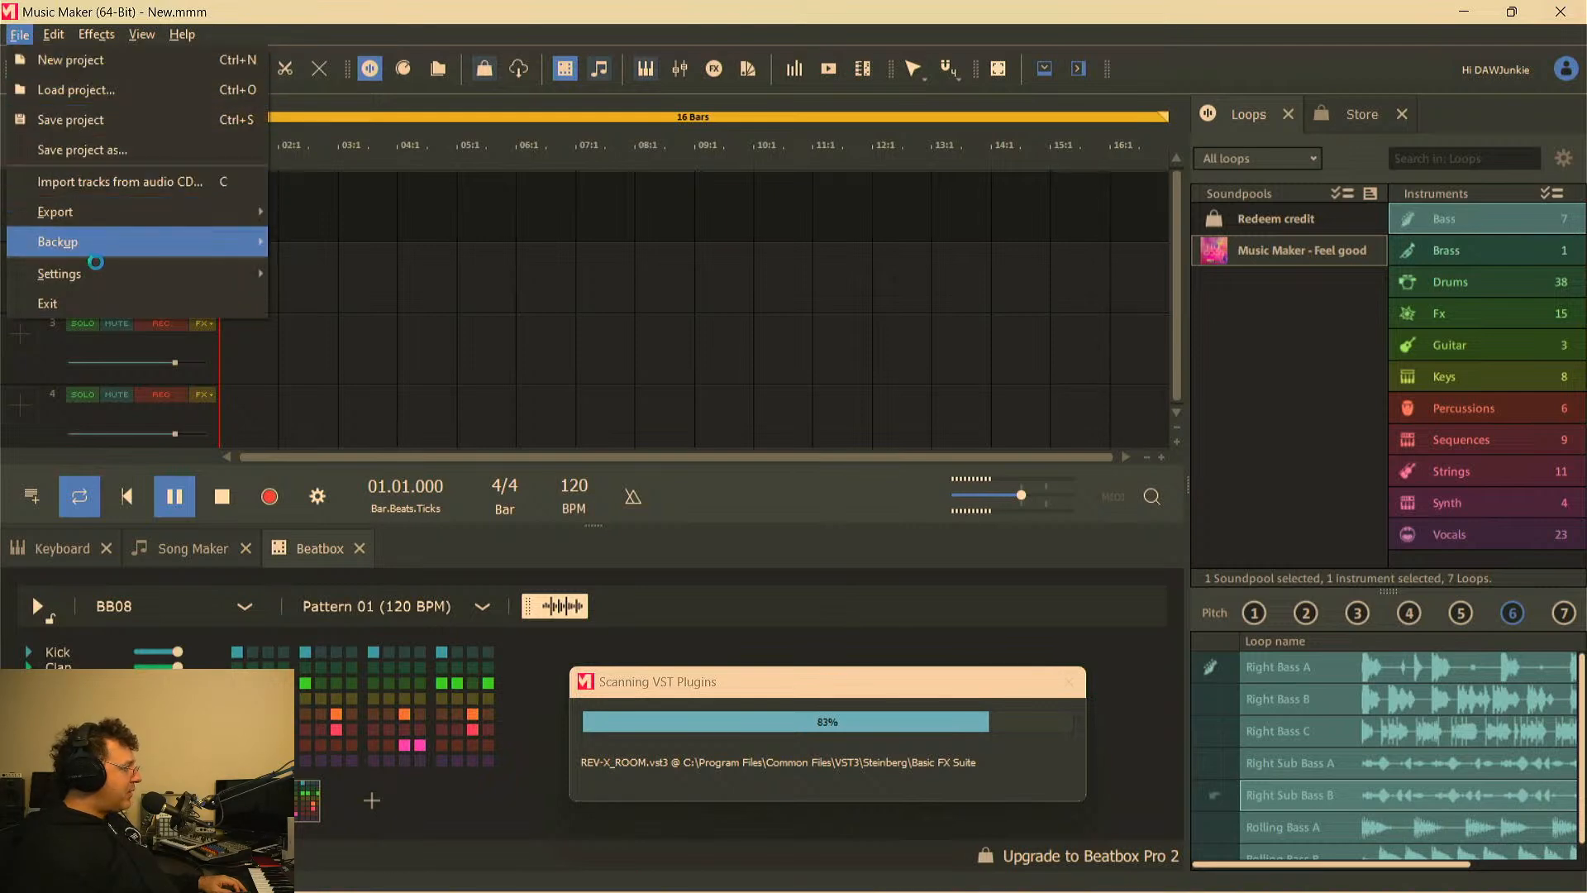
pyautogui.moveTo(95, 264)
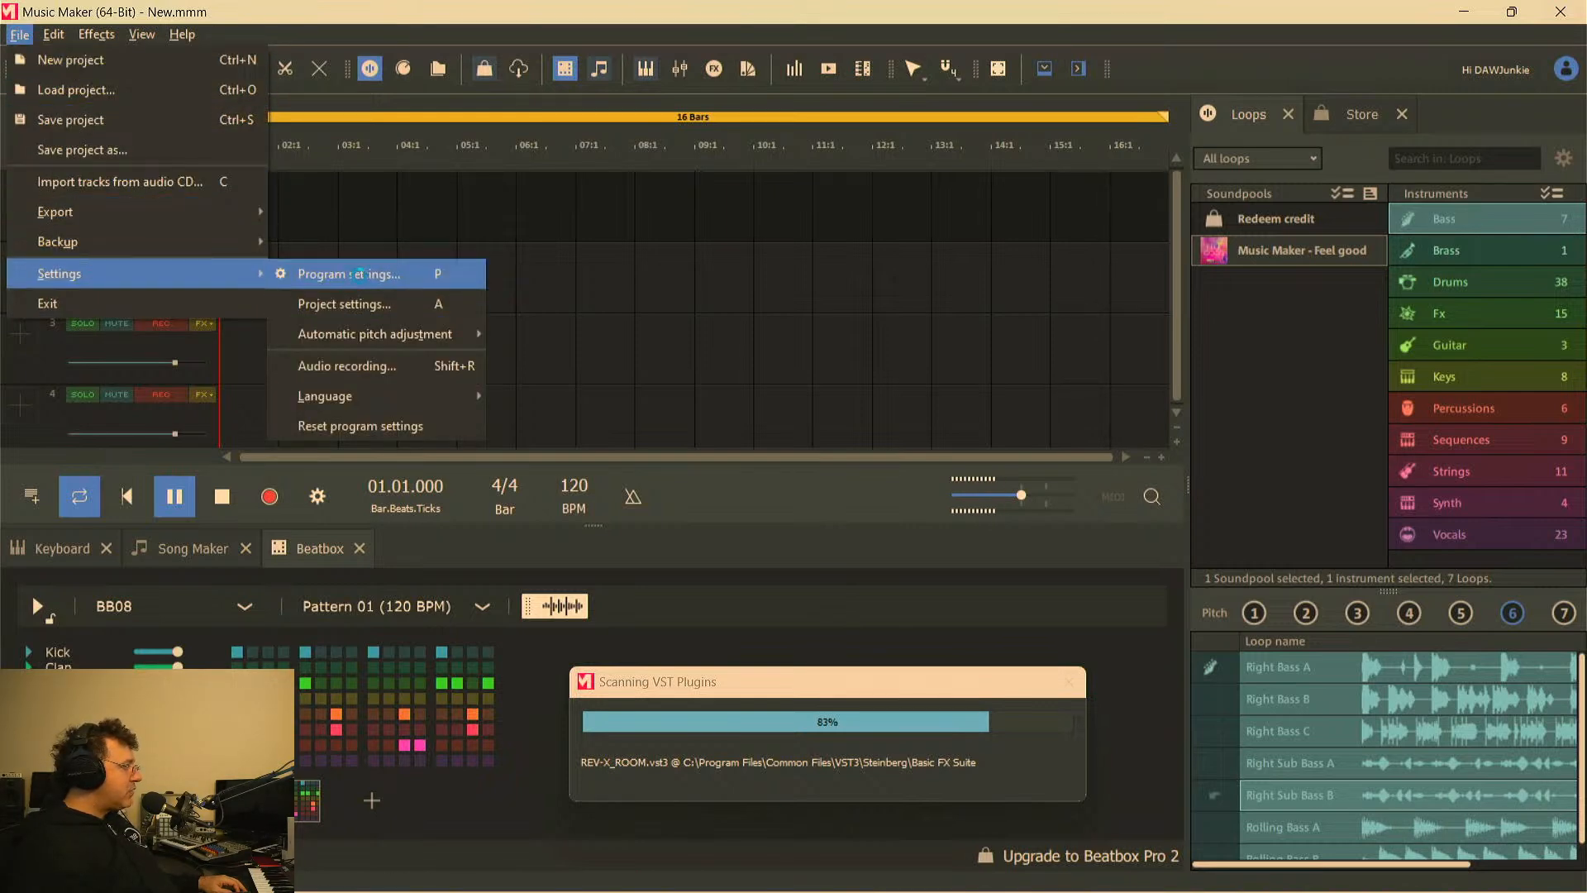
pyautogui.click(360, 273)
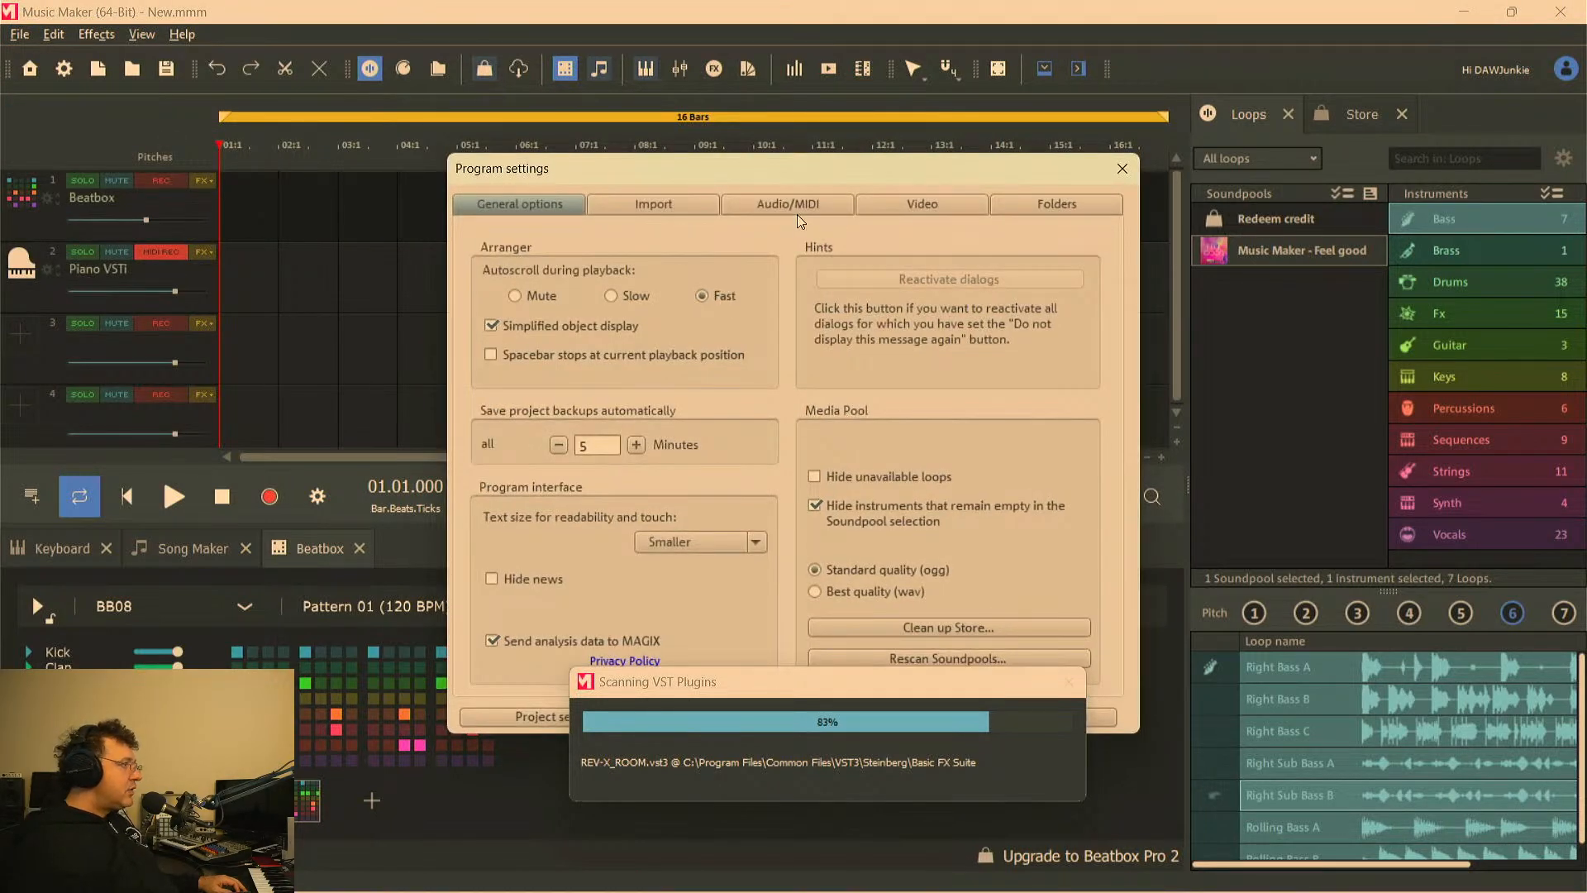
pyautogui.click(799, 217)
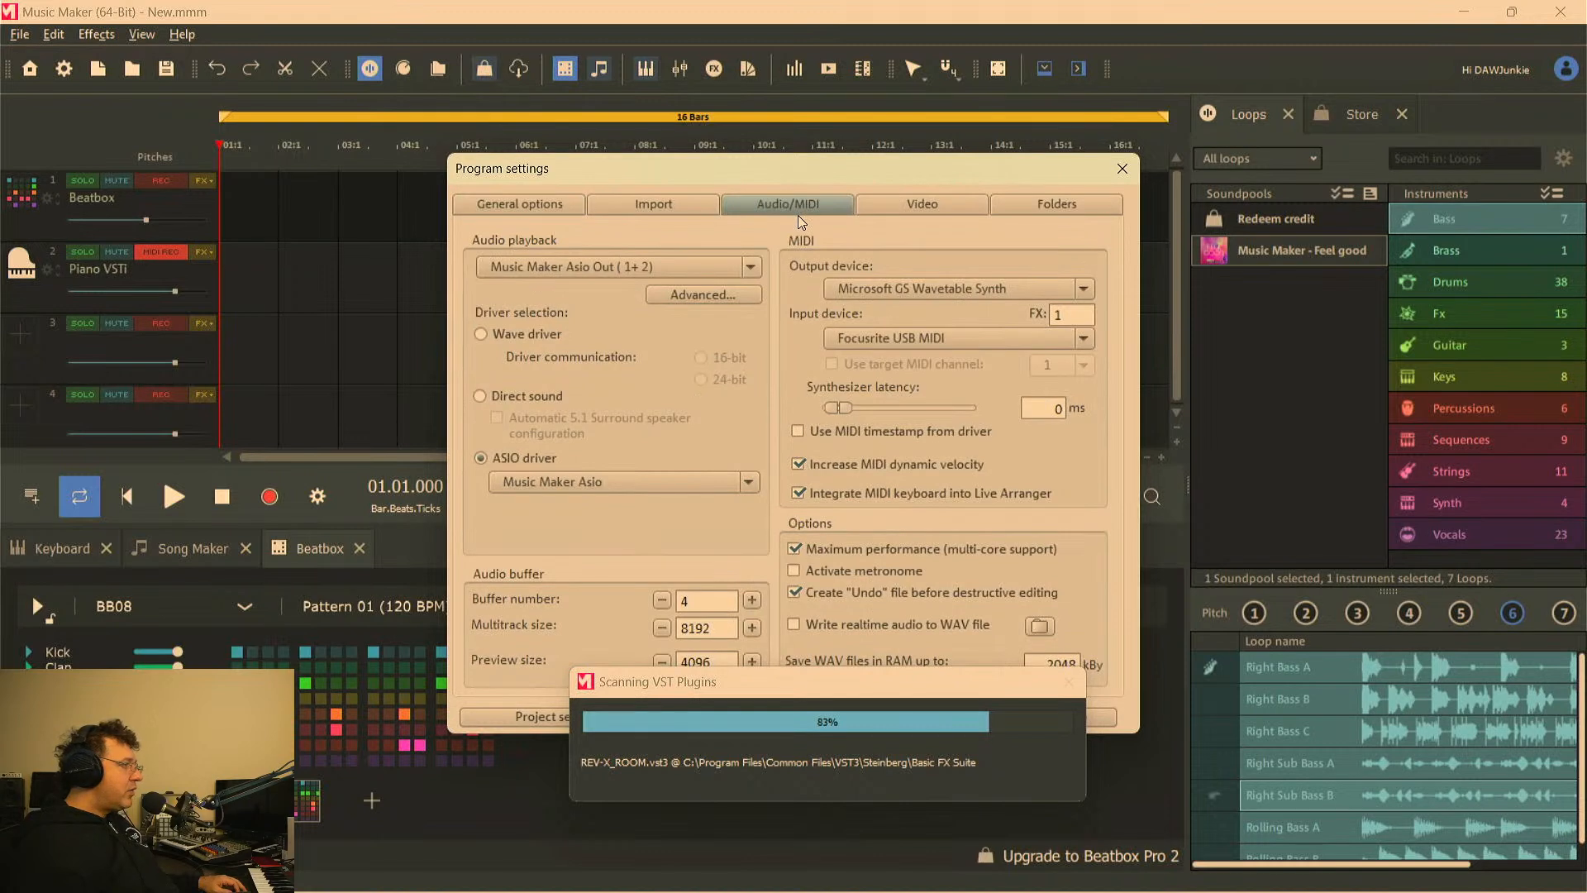
pyautogui.click(903, 291)
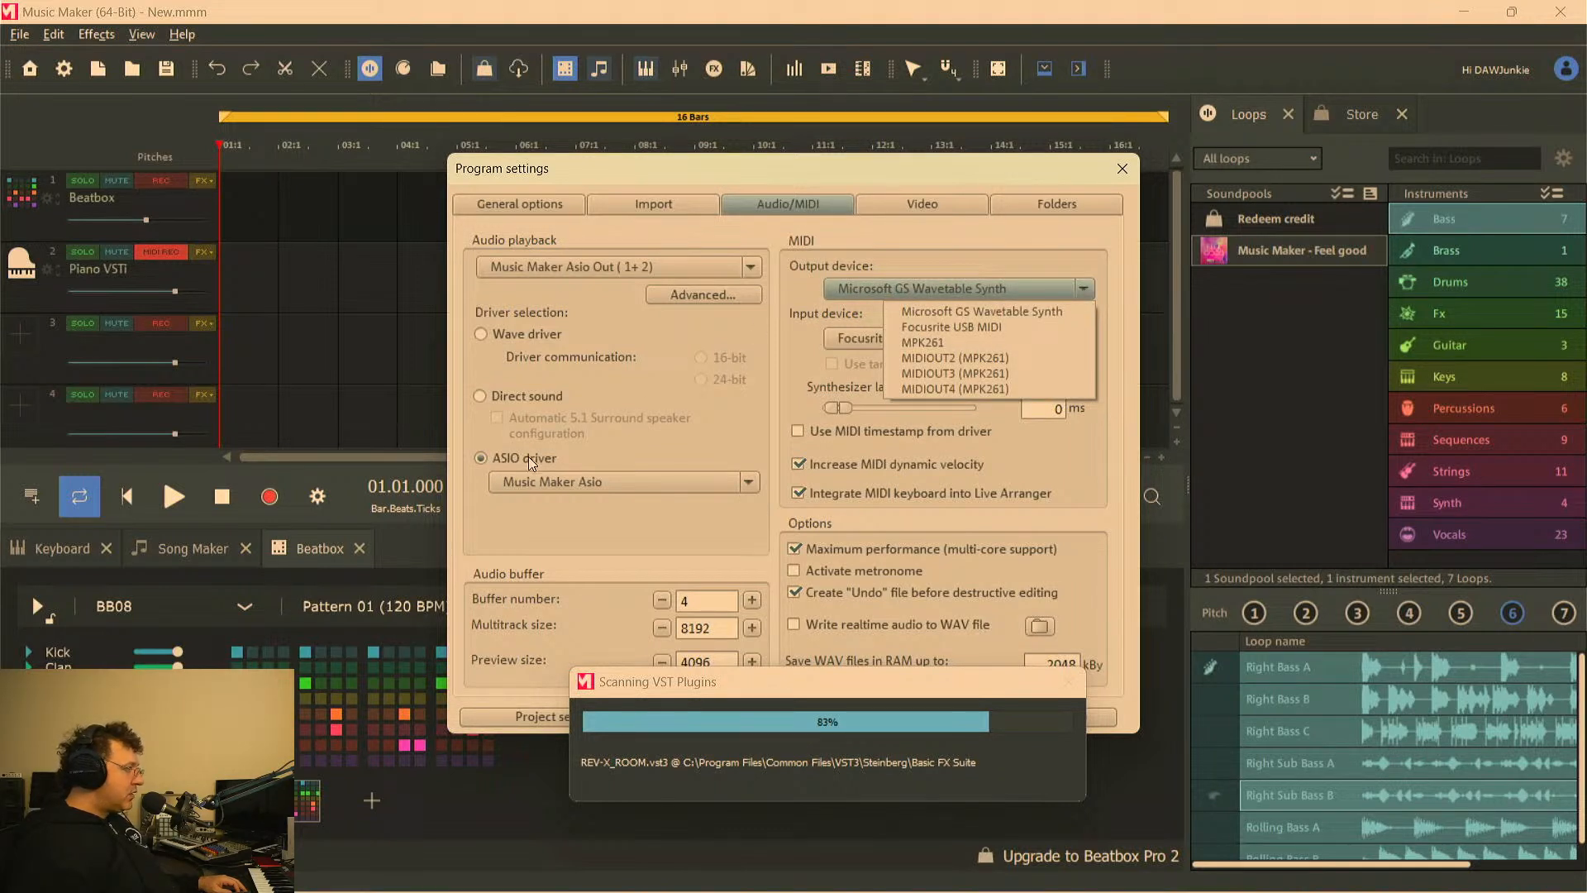
pyautogui.click(539, 484)
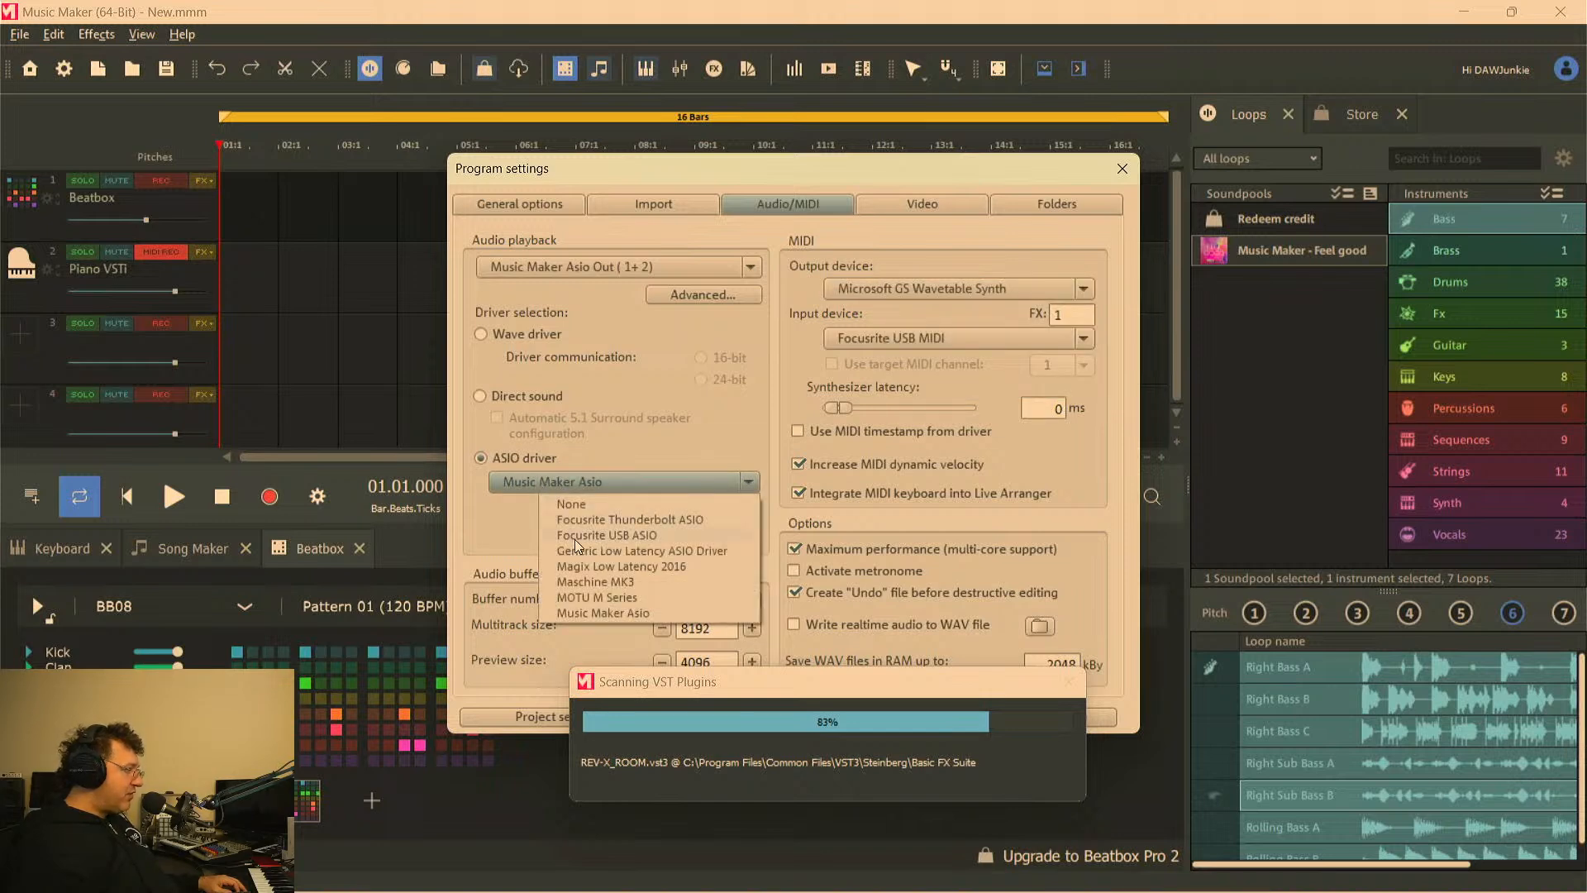
pyautogui.click(576, 538)
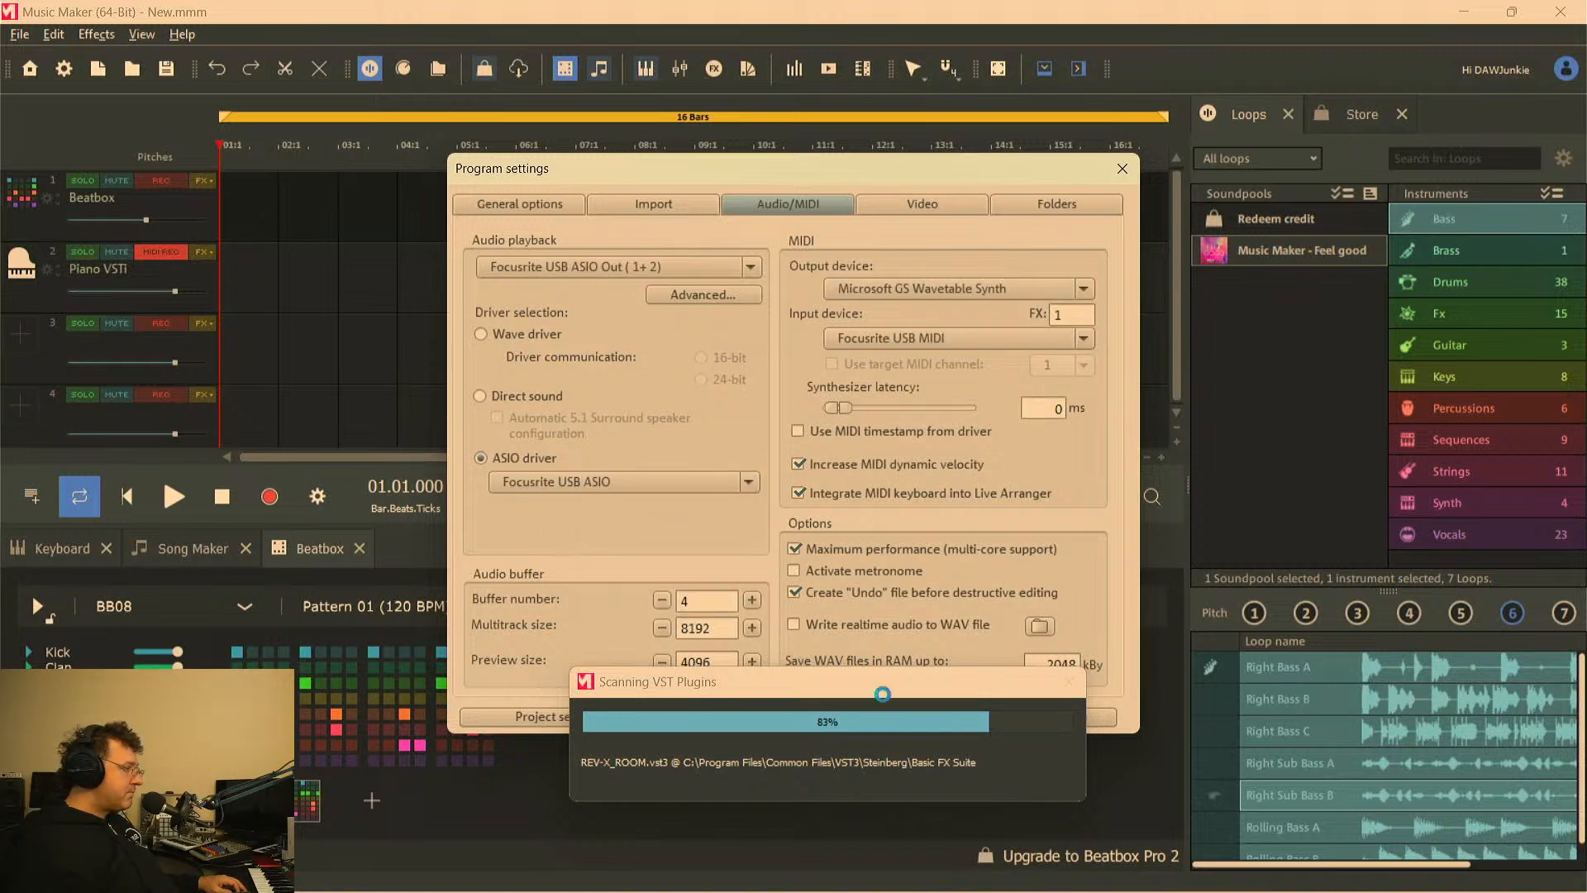
# Move the plugin scan window out of the way, set the MIDI input device to MPK261, and apply the settings
pyautogui.moveTo(924, 682); pyautogui.dragTo(1265, 71)
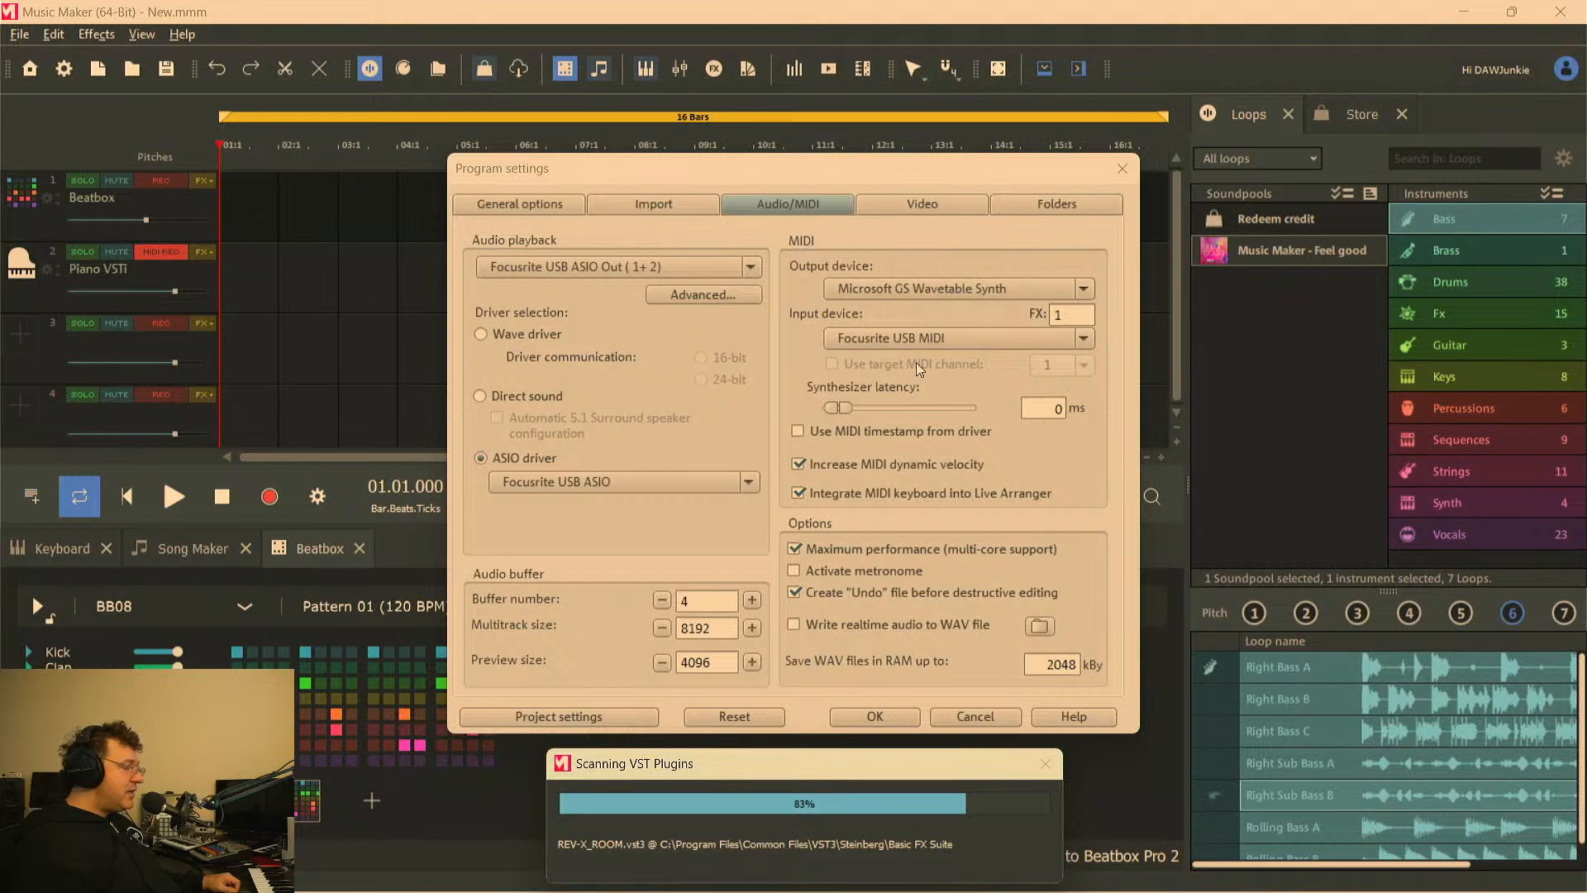
pyautogui.click(899, 341)
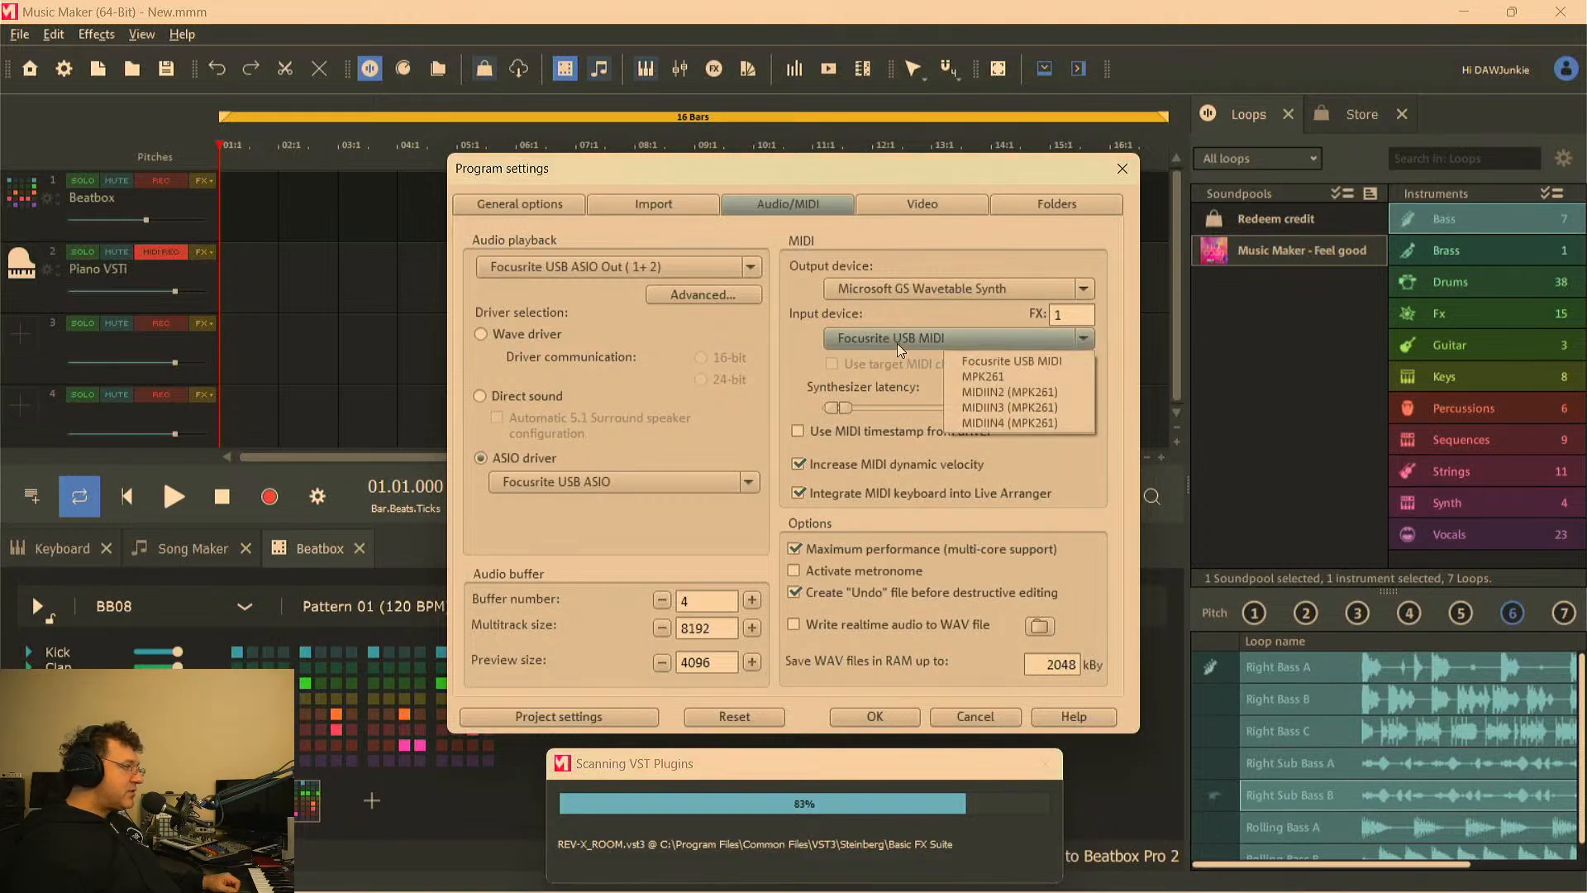
pyautogui.click(984, 377)
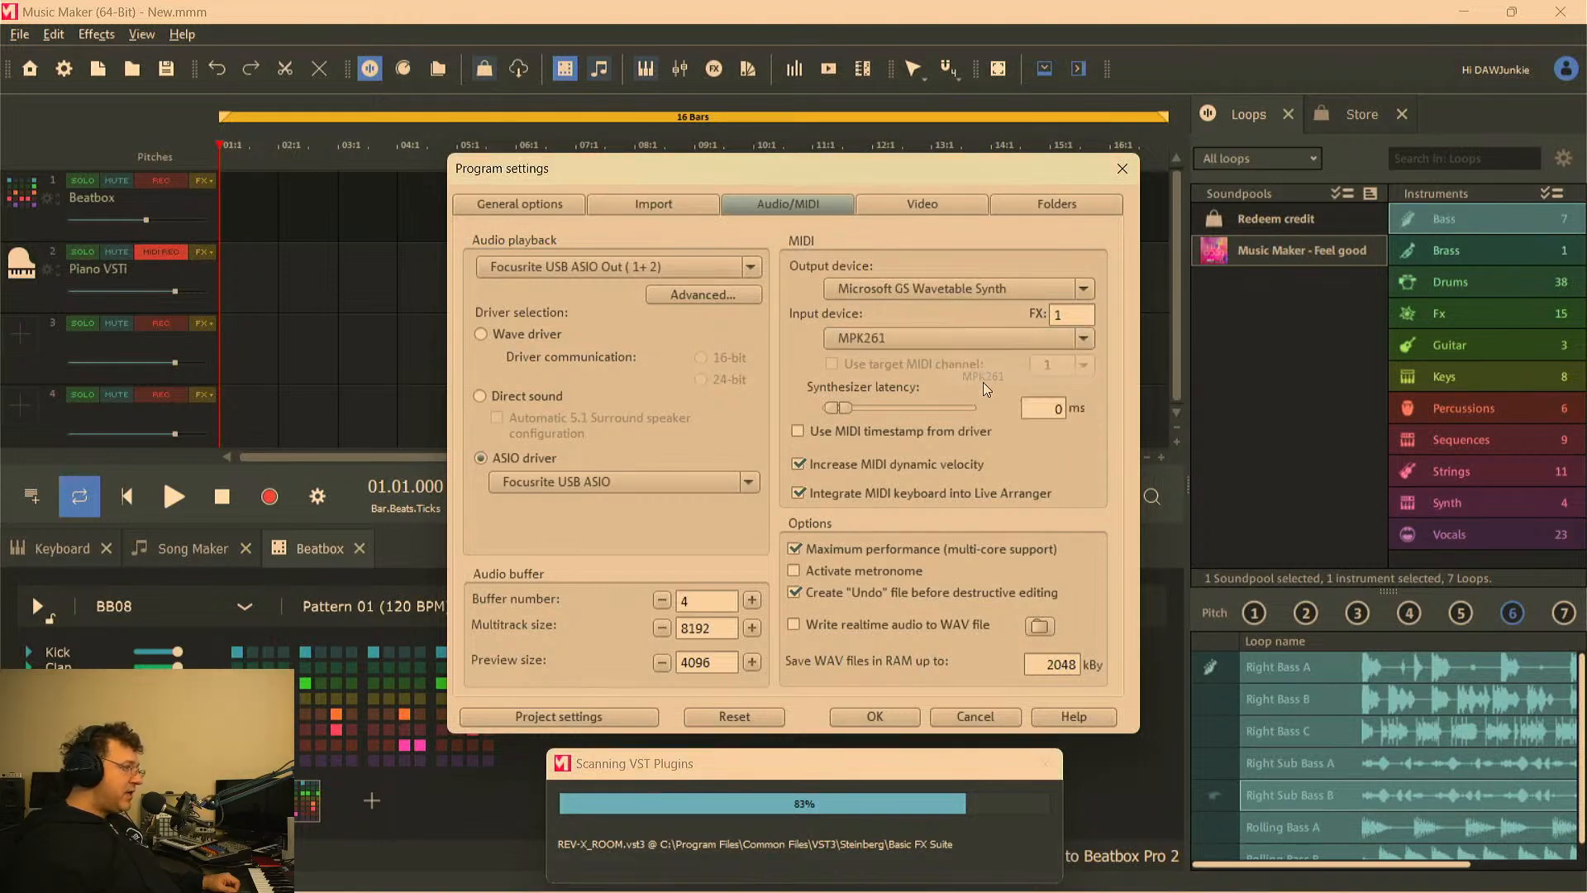
pyautogui.click(877, 717)
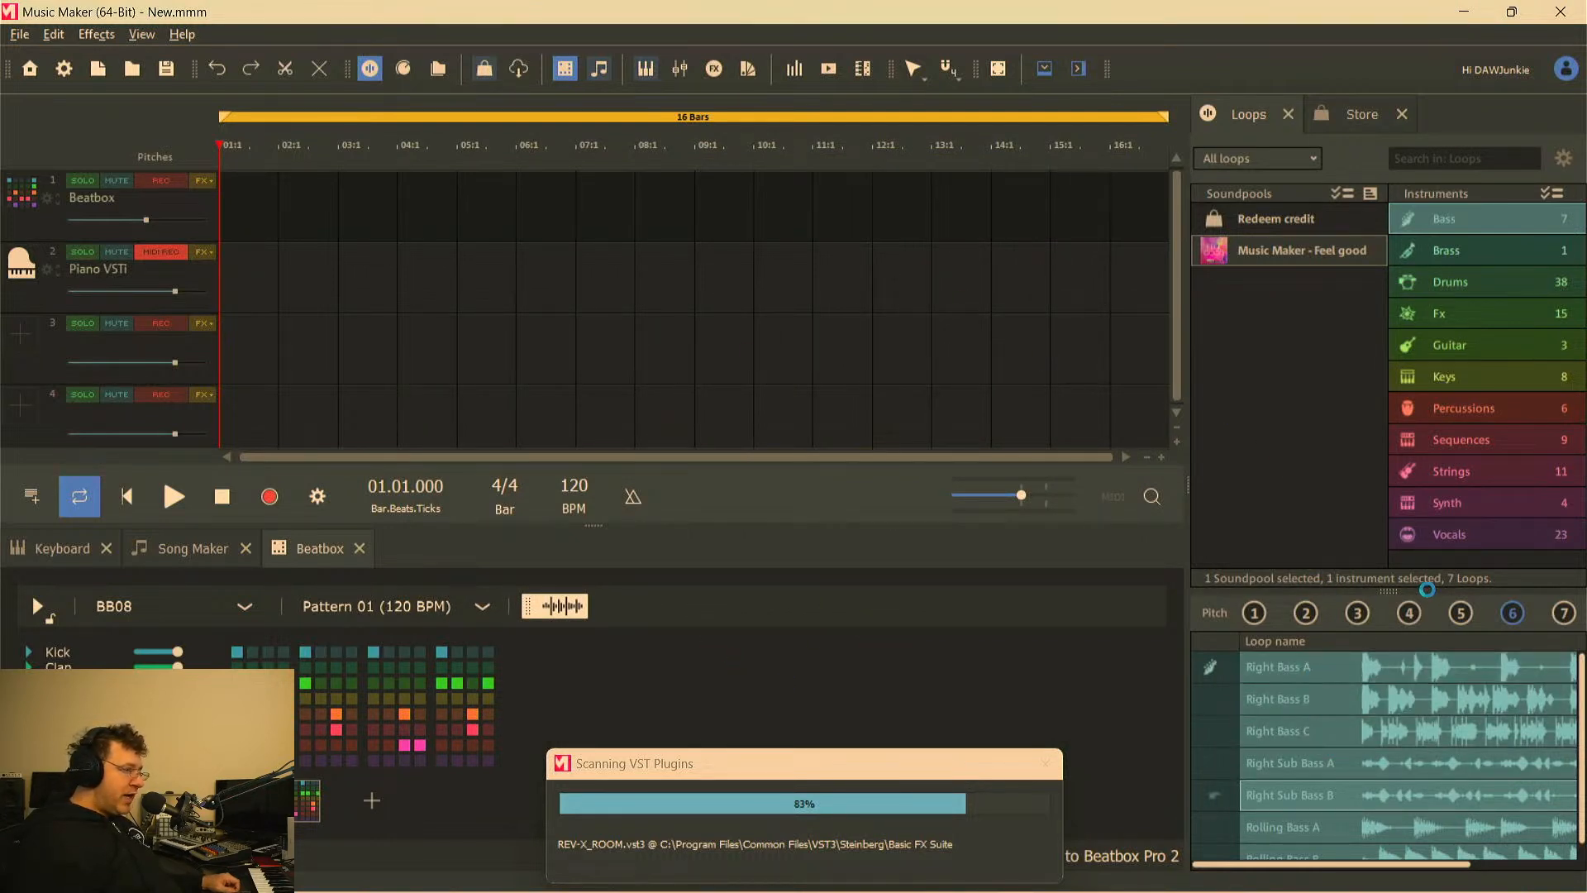
# Audition several bass loops, place Rolling Bass A at bar 1 of track 3, and play it back
pyautogui.moveTo(1385, 588); pyautogui.dragTo(1369, 529)
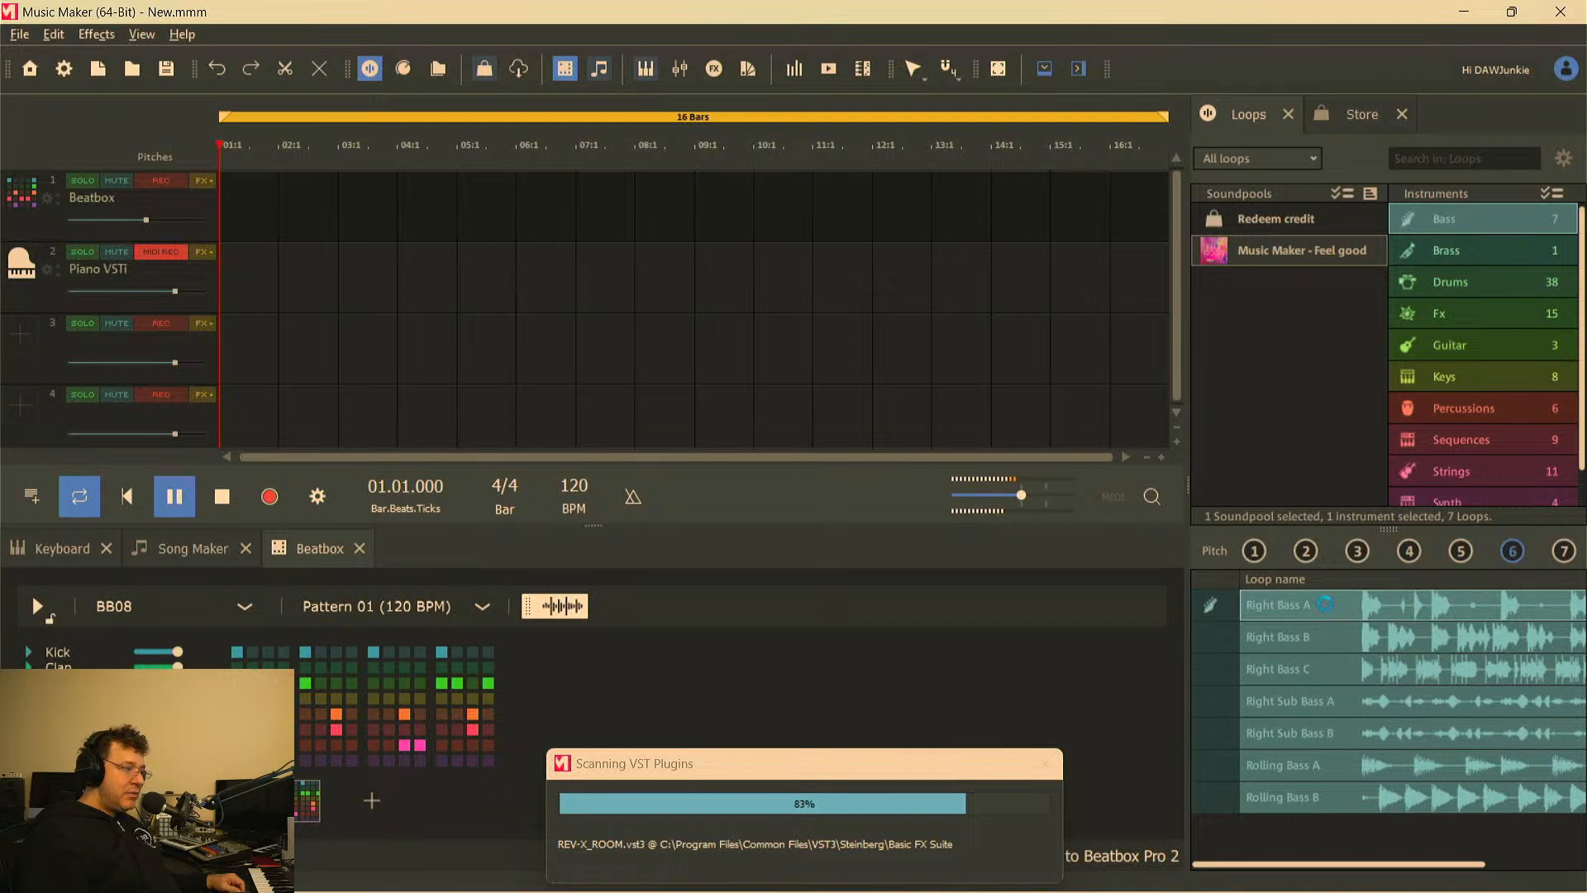
pyautogui.click(1306, 636)
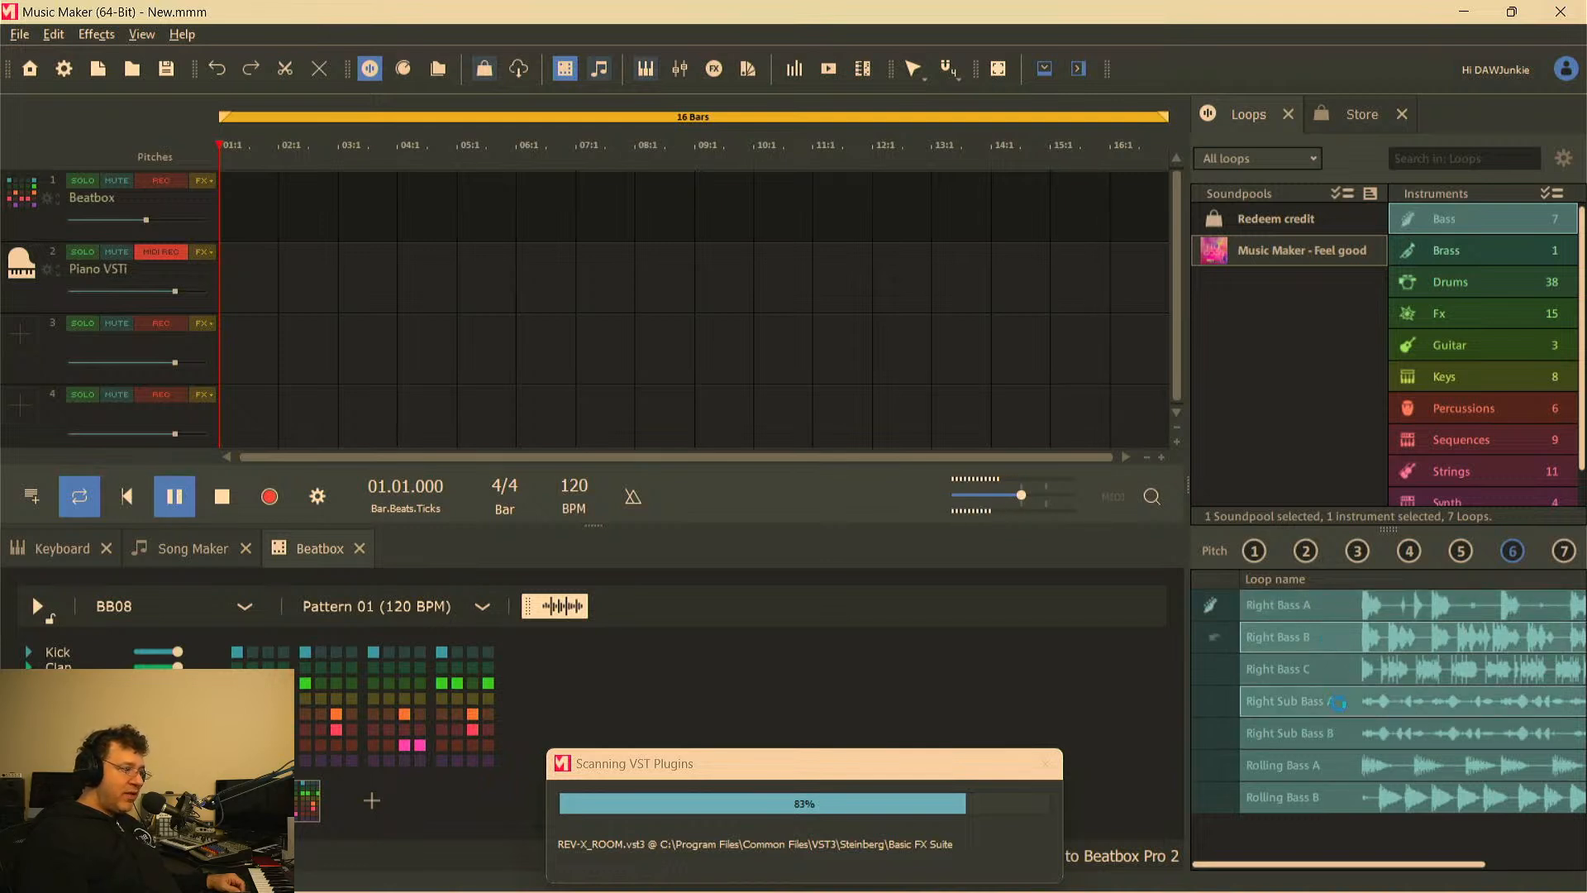
pyautogui.click(1335, 797)
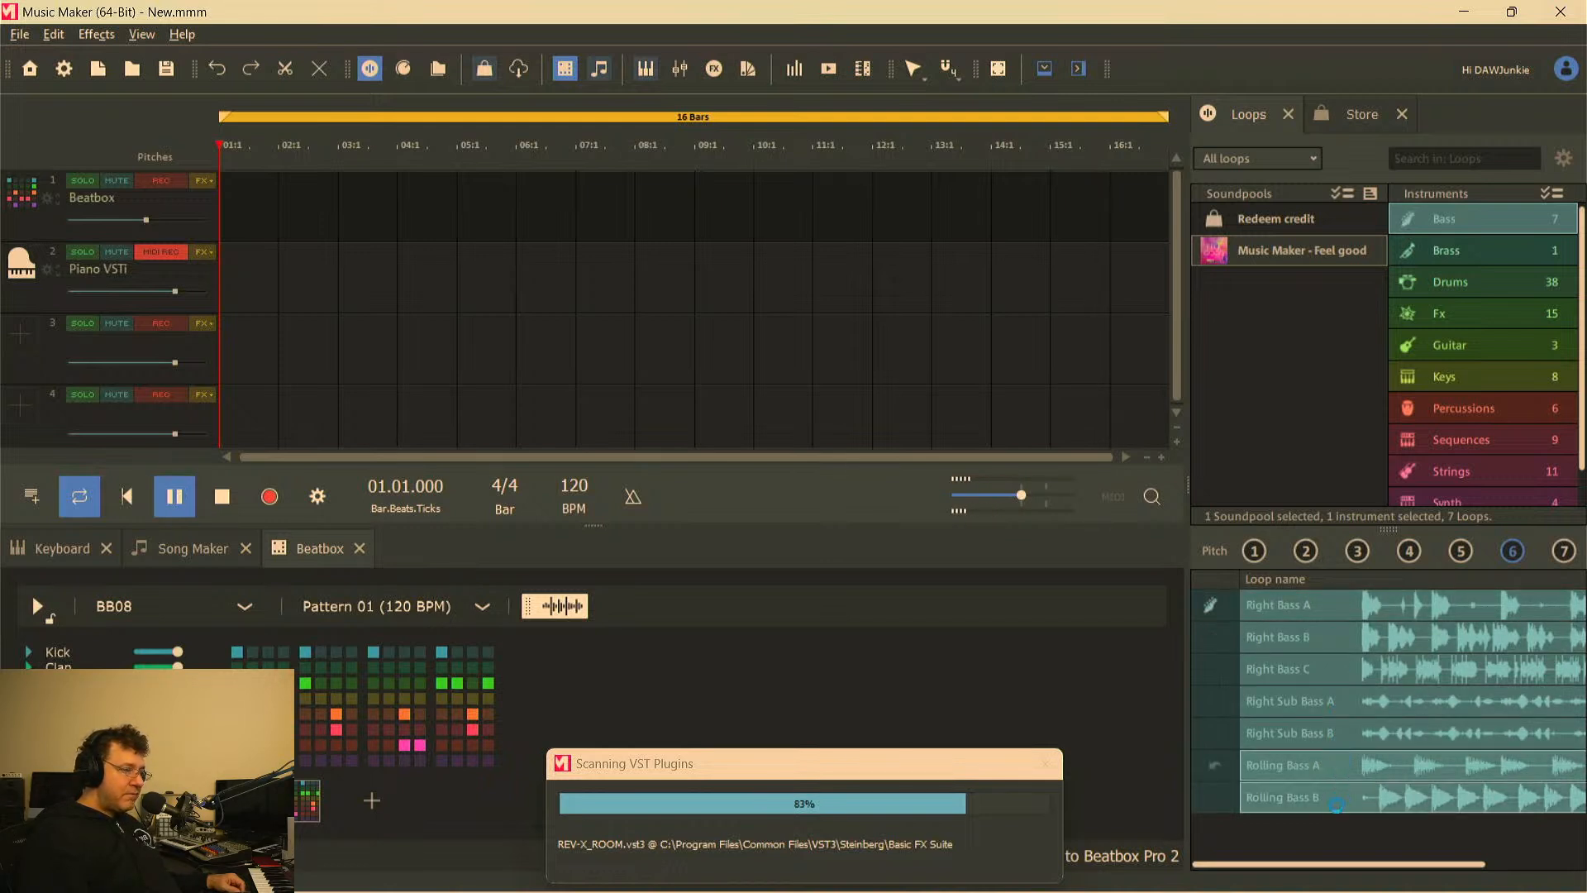
pyautogui.click(1314, 764)
pyautogui.moveTo(1306, 765); pyautogui.dragTo(238, 336)
pyautogui.press('space')
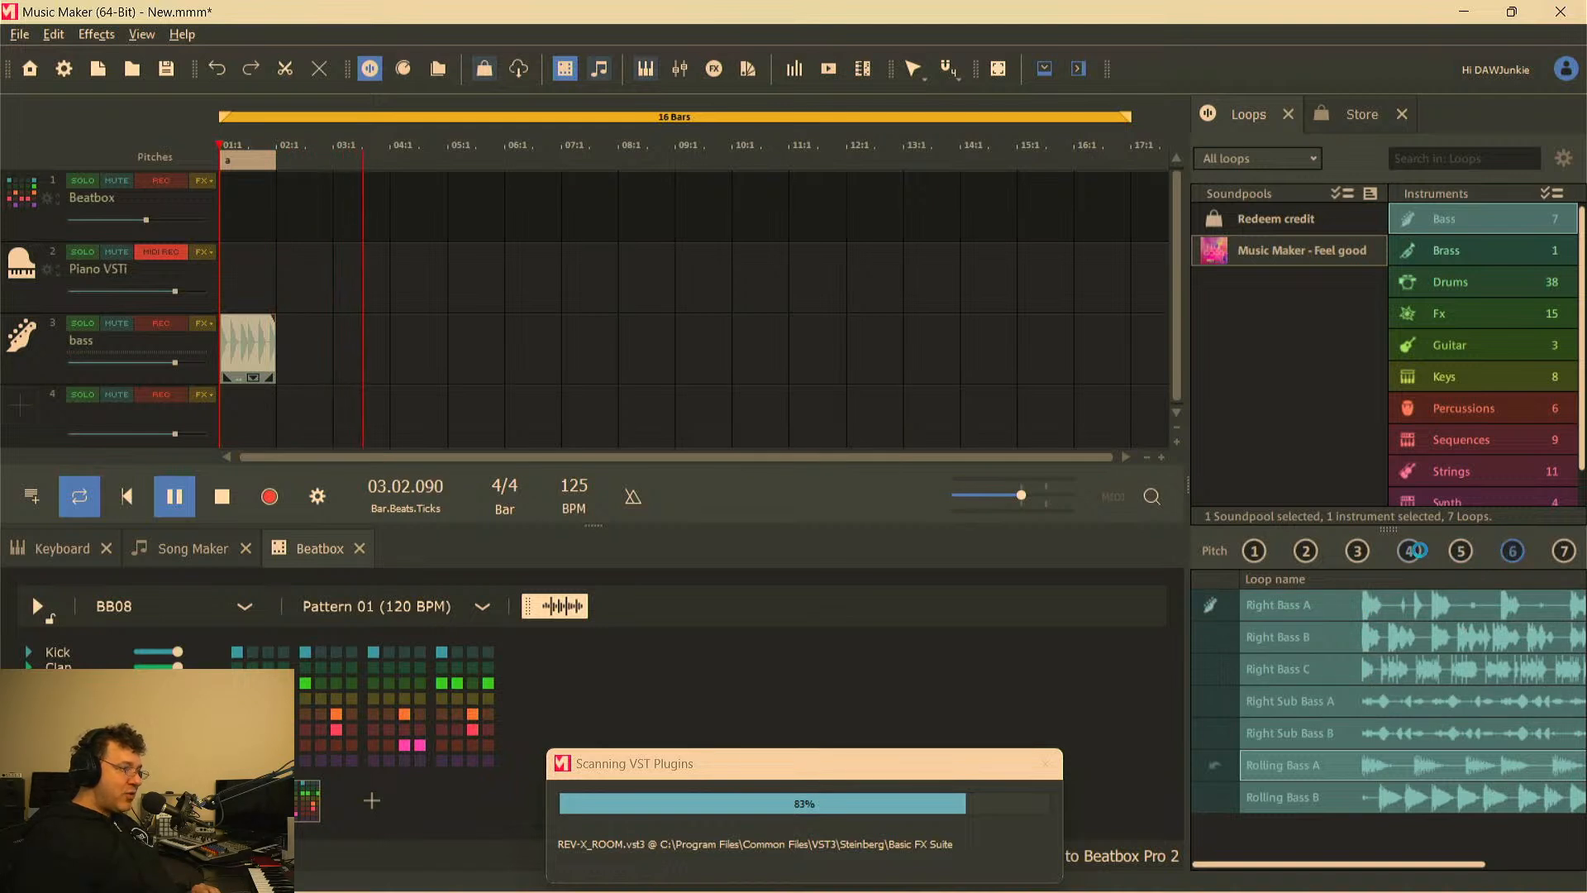
# Audition Rolling Bass A at different pitches during playback, ending on pitch 2, and stop playback
pyautogui.click(1415, 550)
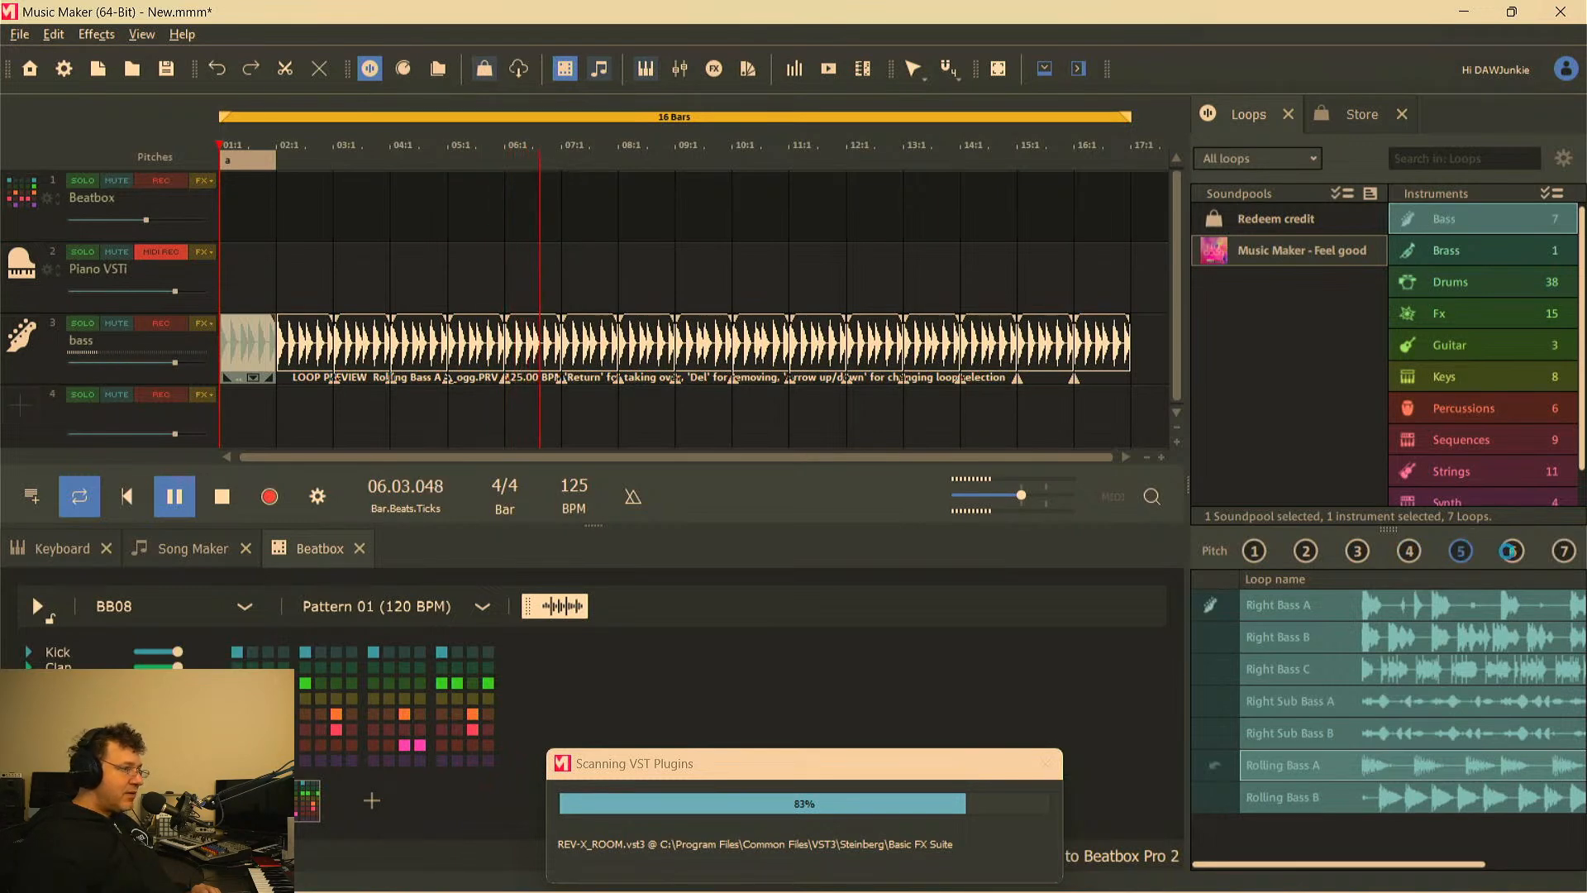
pyautogui.click(1513, 550)
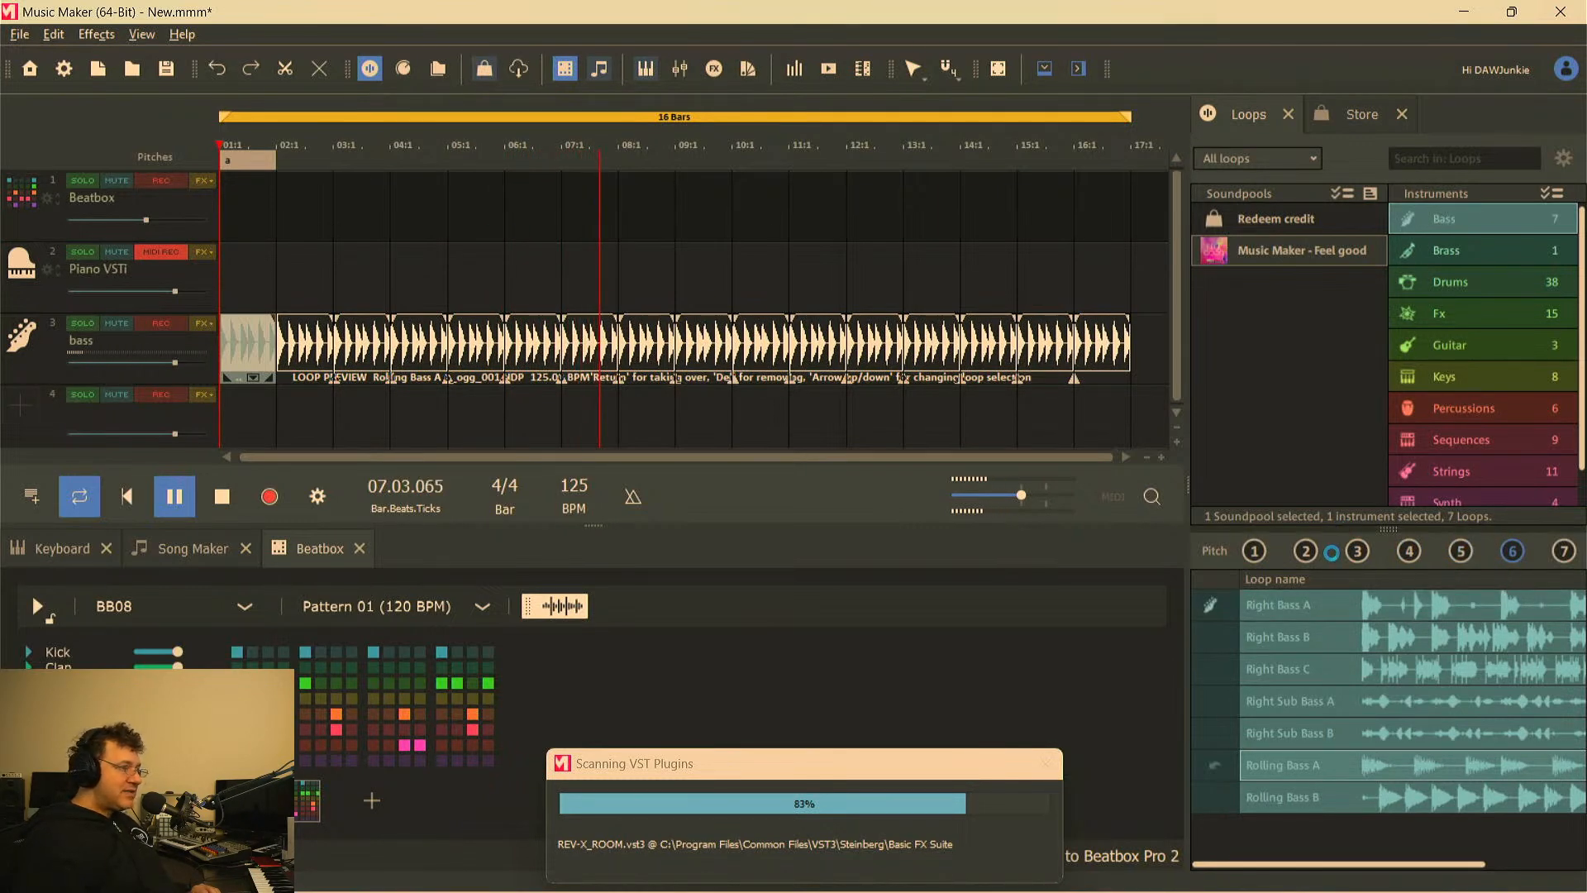
pyautogui.click(1306, 544)
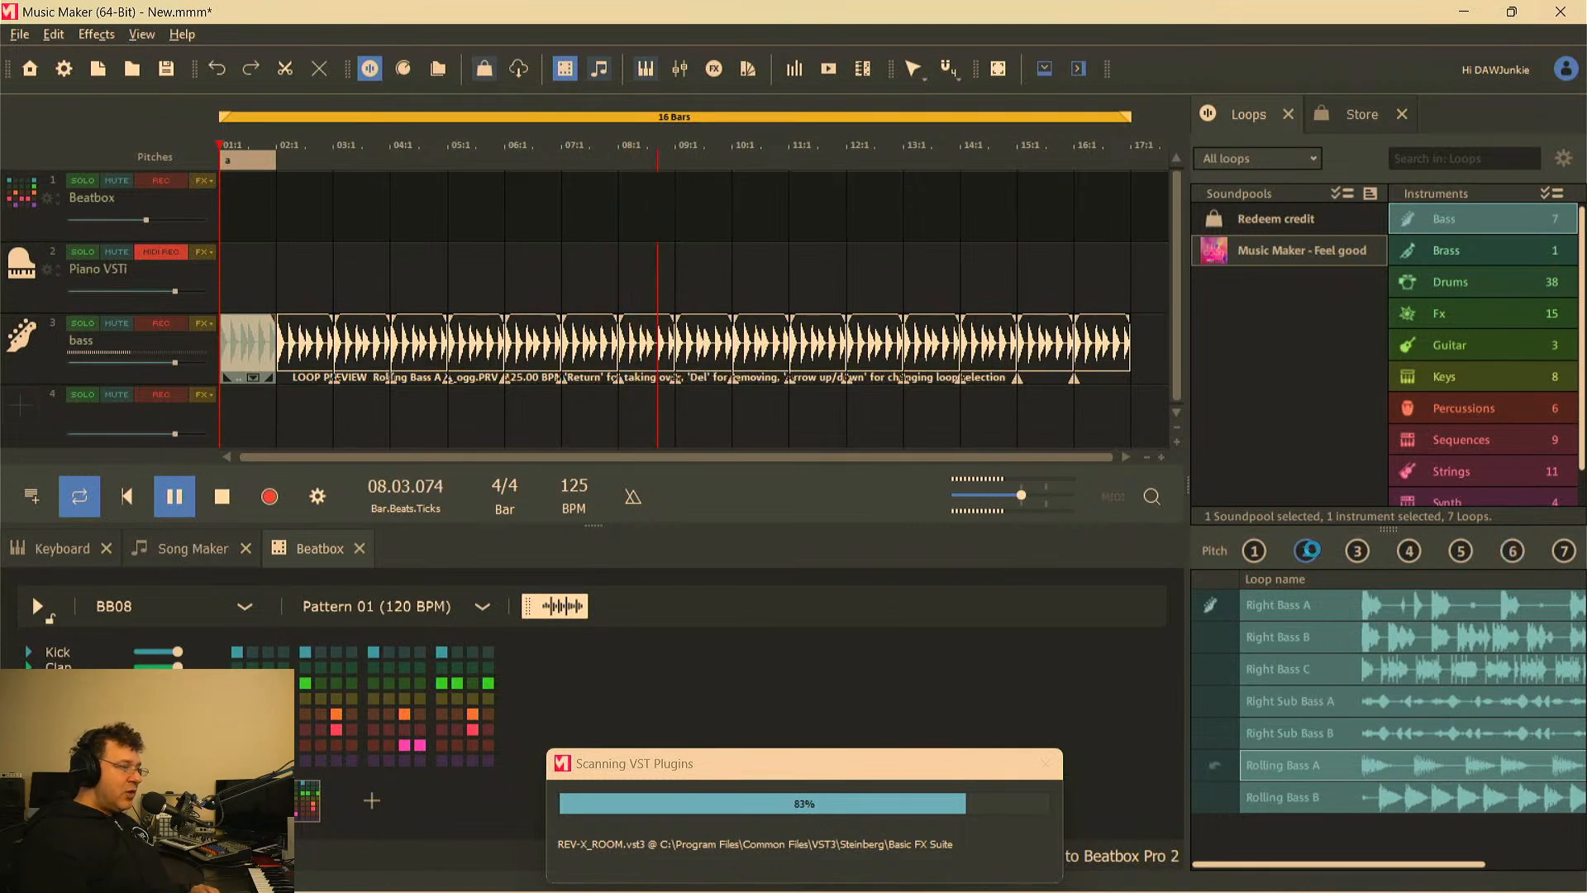
pyautogui.press('space')
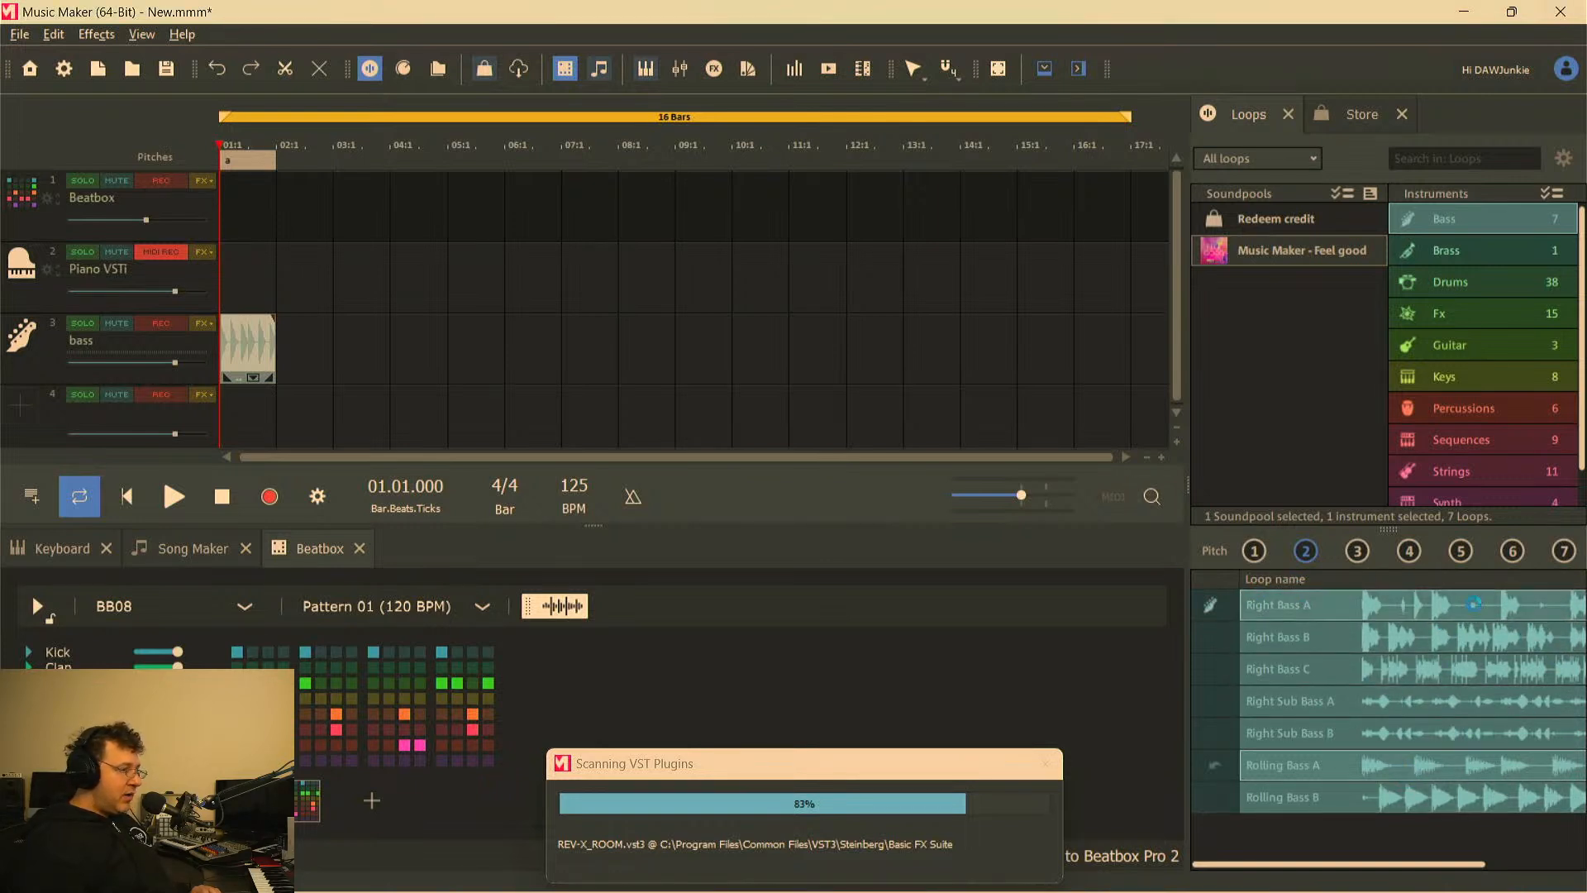
# Try Rolling Bass A in bar 2 of track 3 with automatic pitch adjustment, and remove it after listening
pyautogui.moveTo(1368, 763); pyautogui.dragTo(296, 337)
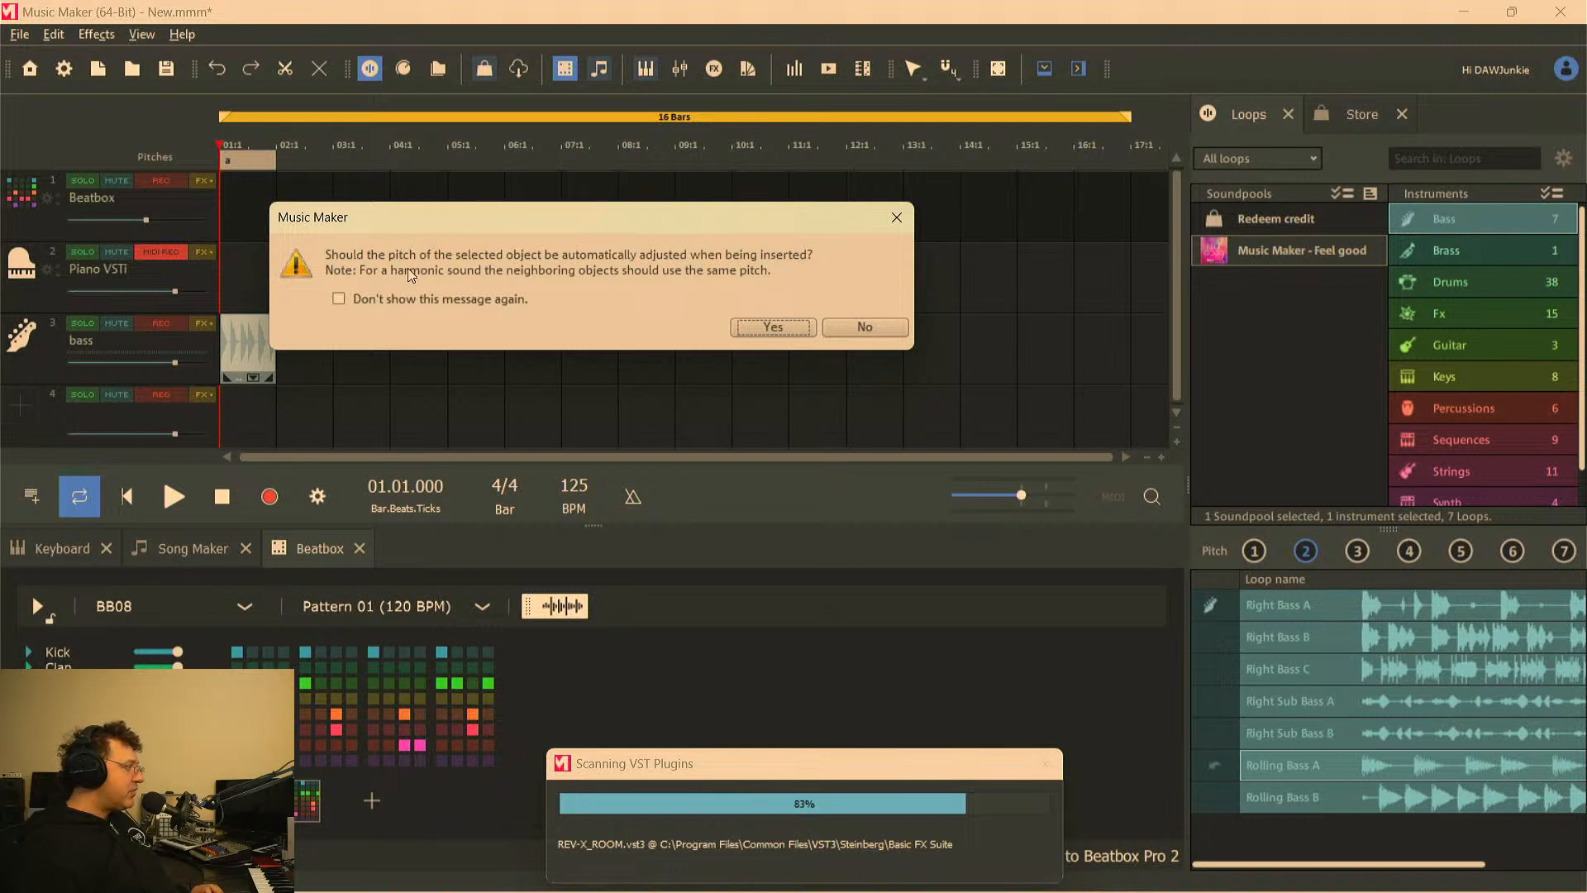
pyautogui.click(772, 327)
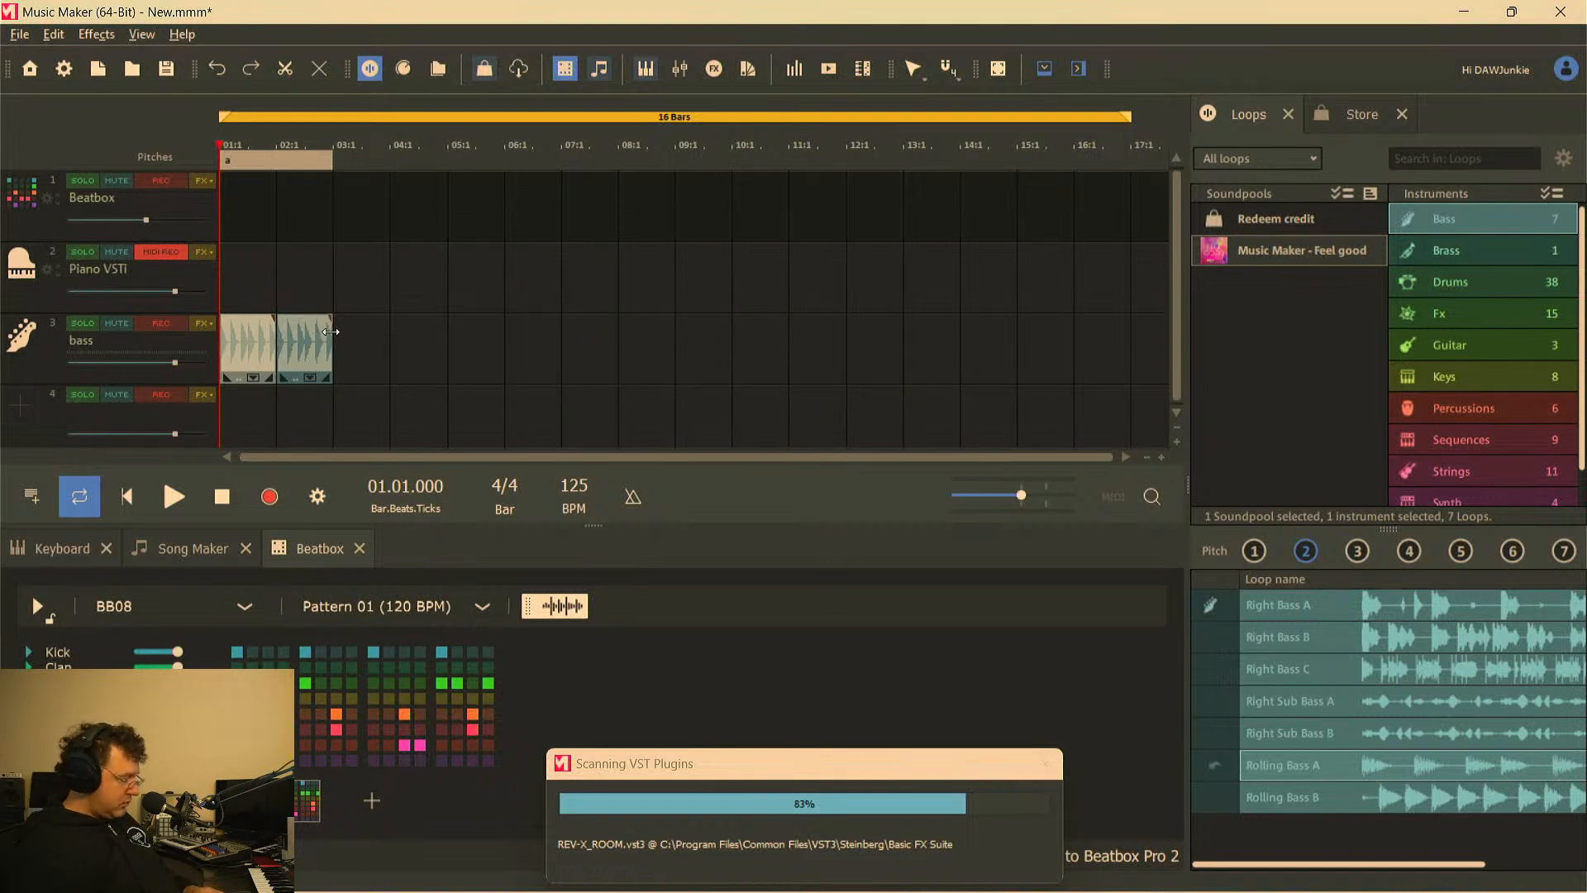
pyautogui.press('space')
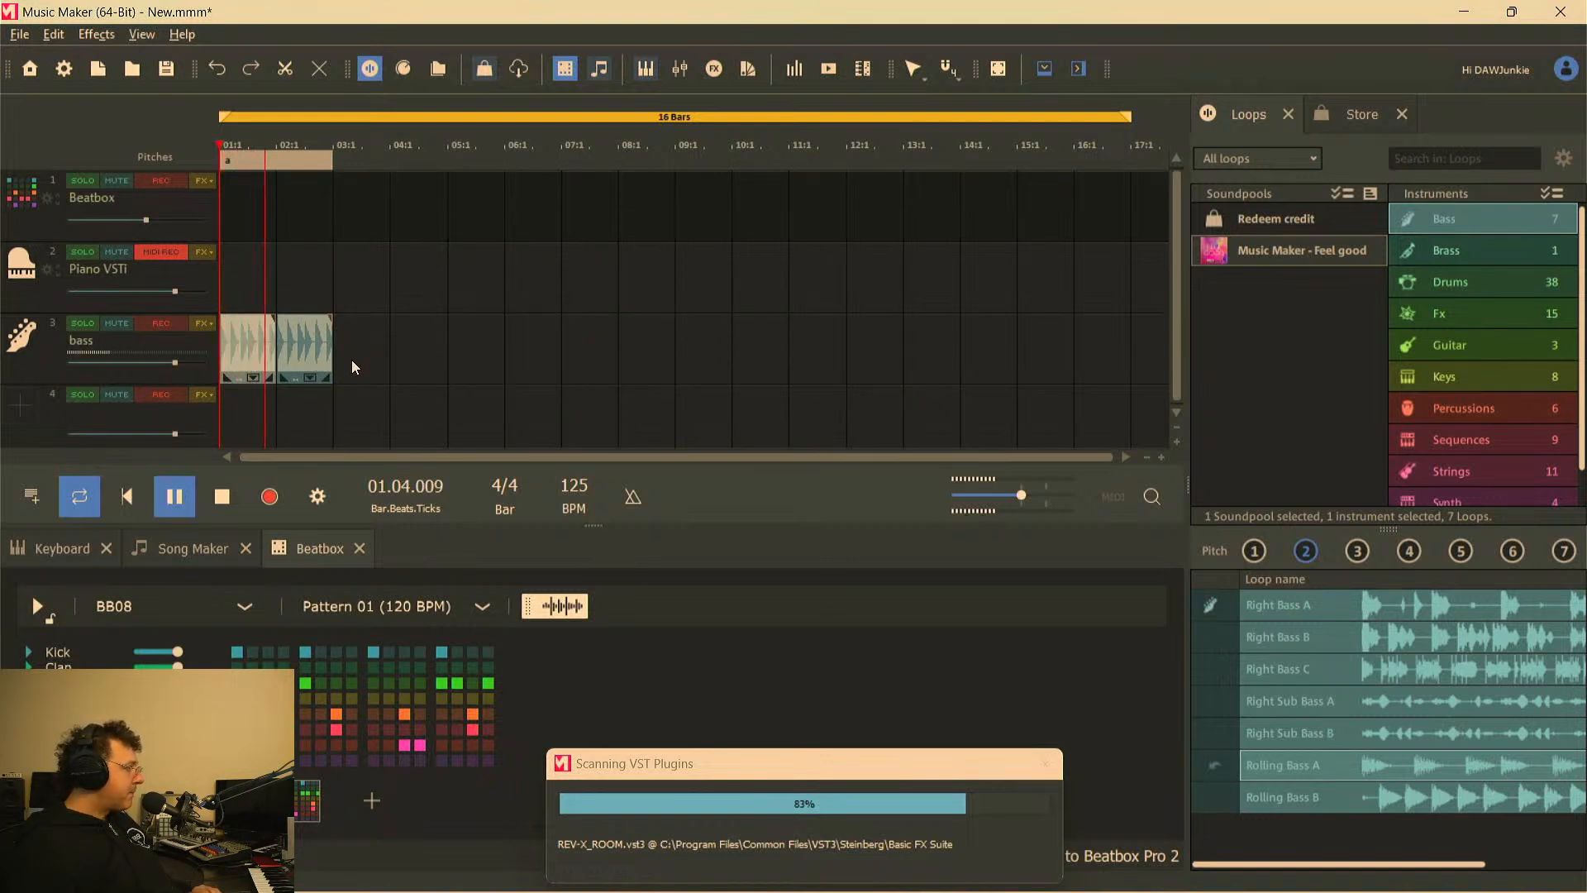
pyautogui.press('space')
pyautogui.click(327, 359)
pyautogui.press('Delete')
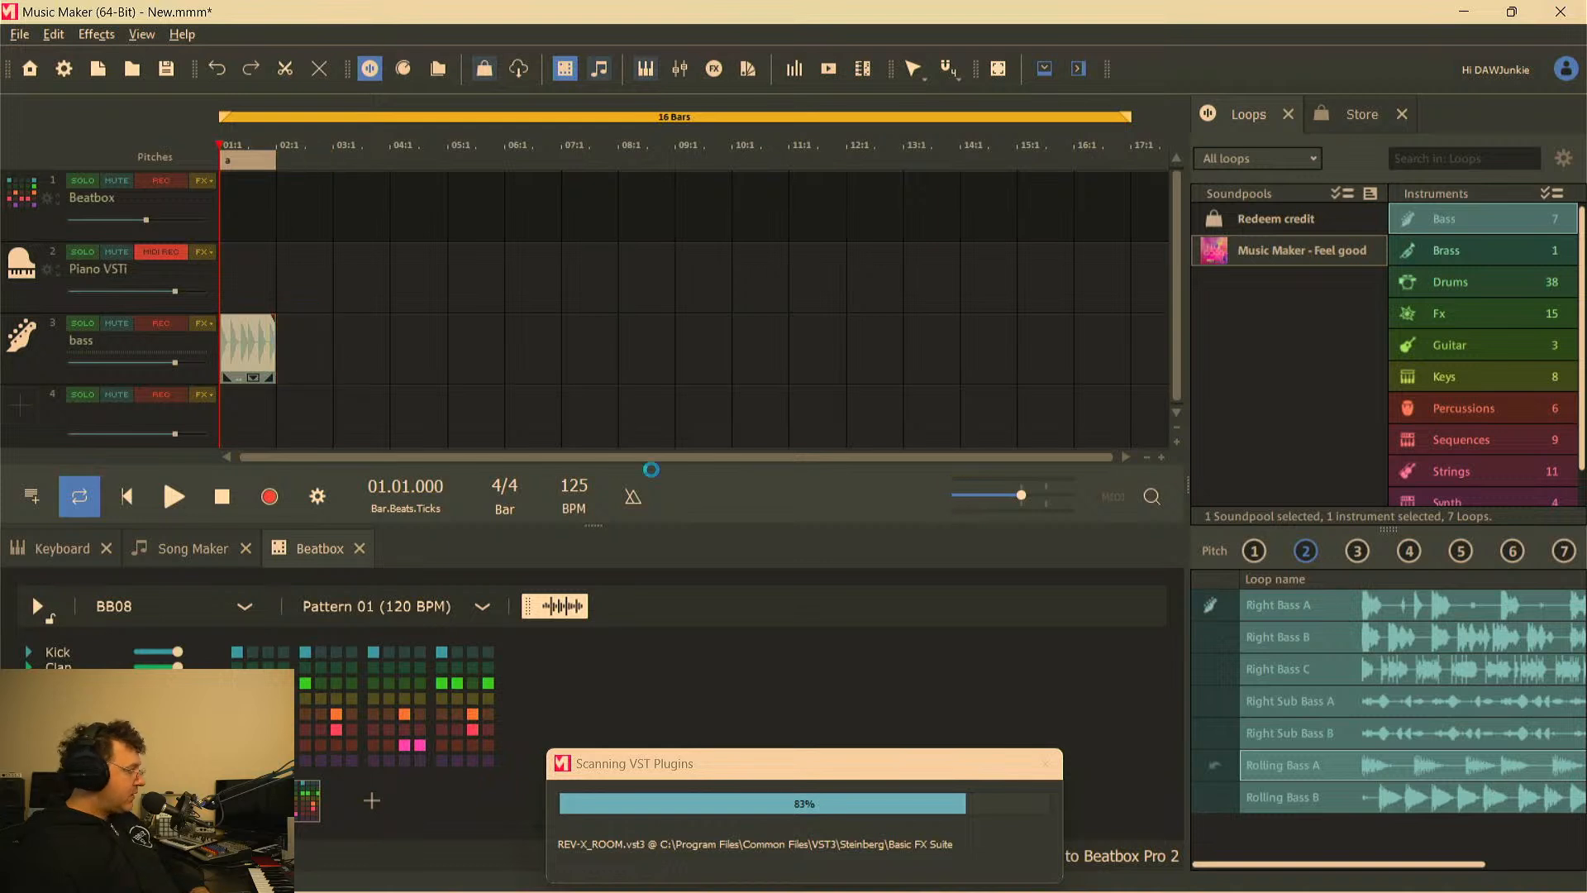
# Insert Rolling Bass A at pitch 2 in bar 2 of track 3 without automatic adjustment, and play from mid bar 1
pyautogui.moveTo(650, 460); pyautogui.dragTo(310, 344)
pyautogui.click(247, 141)
pyautogui.press('space')
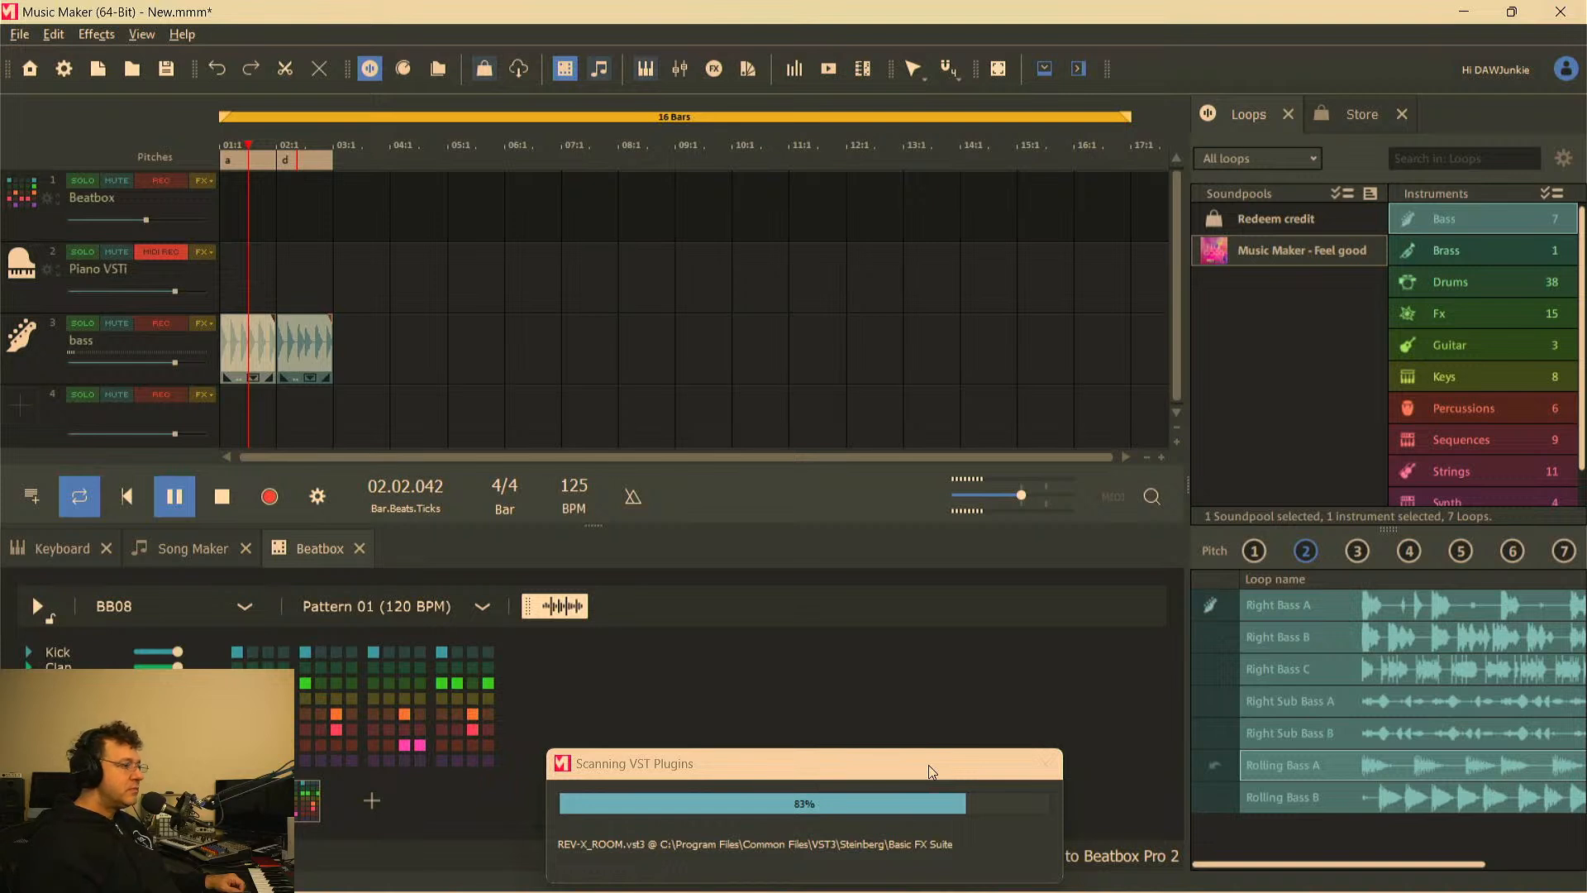
# Bring up the hidden eLicenser Control error about REV-X and cancel each repeated error dialog from the VST plugin scan
pyautogui.moveTo(502, 868)
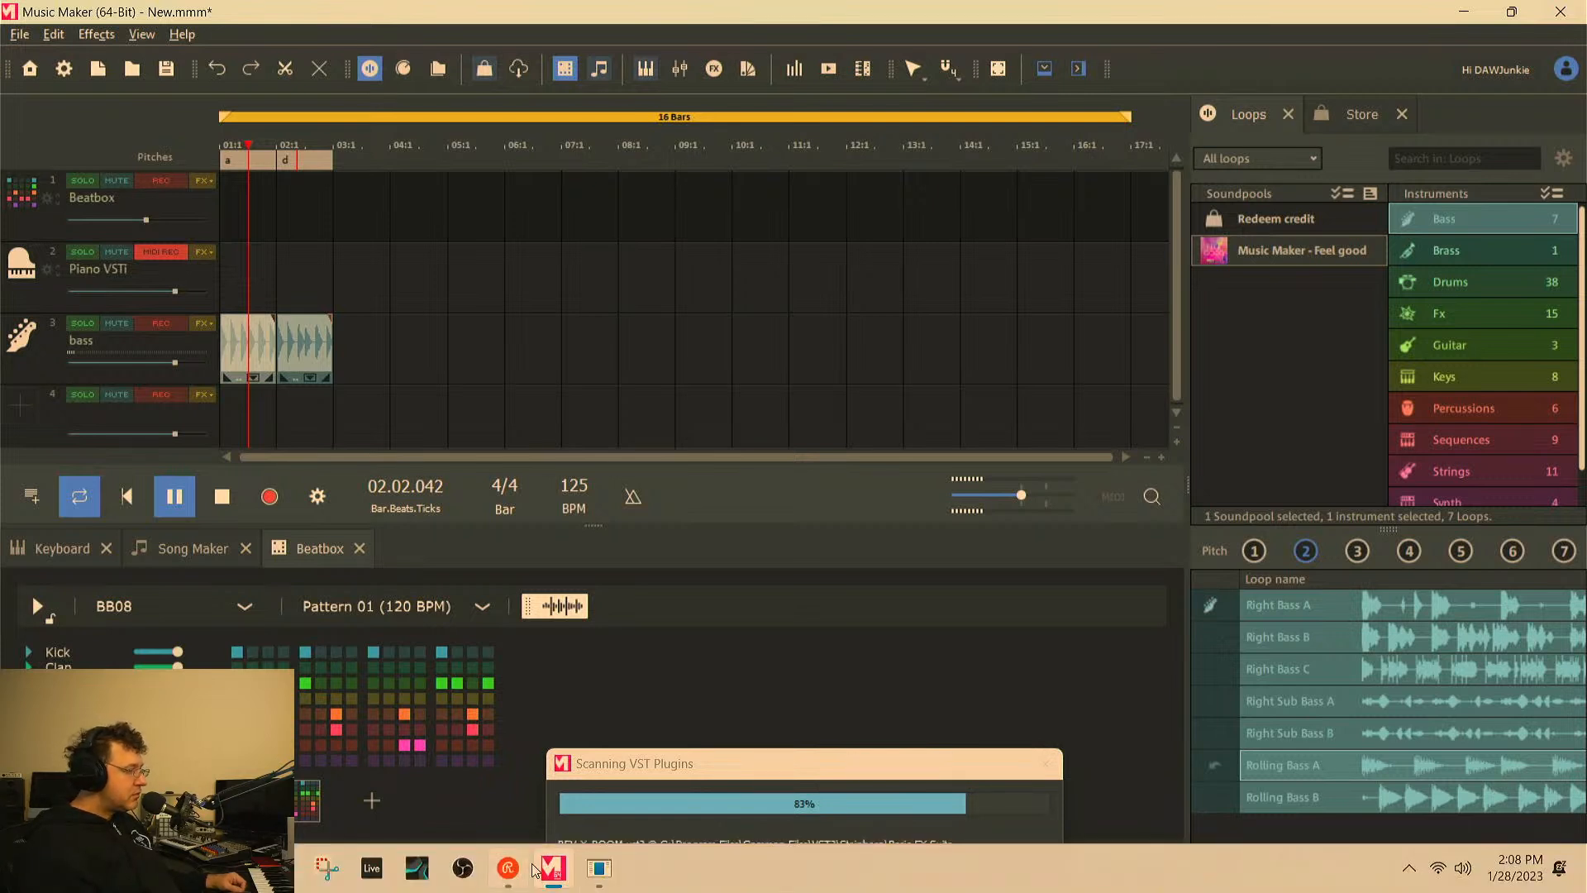
pyautogui.click(600, 873)
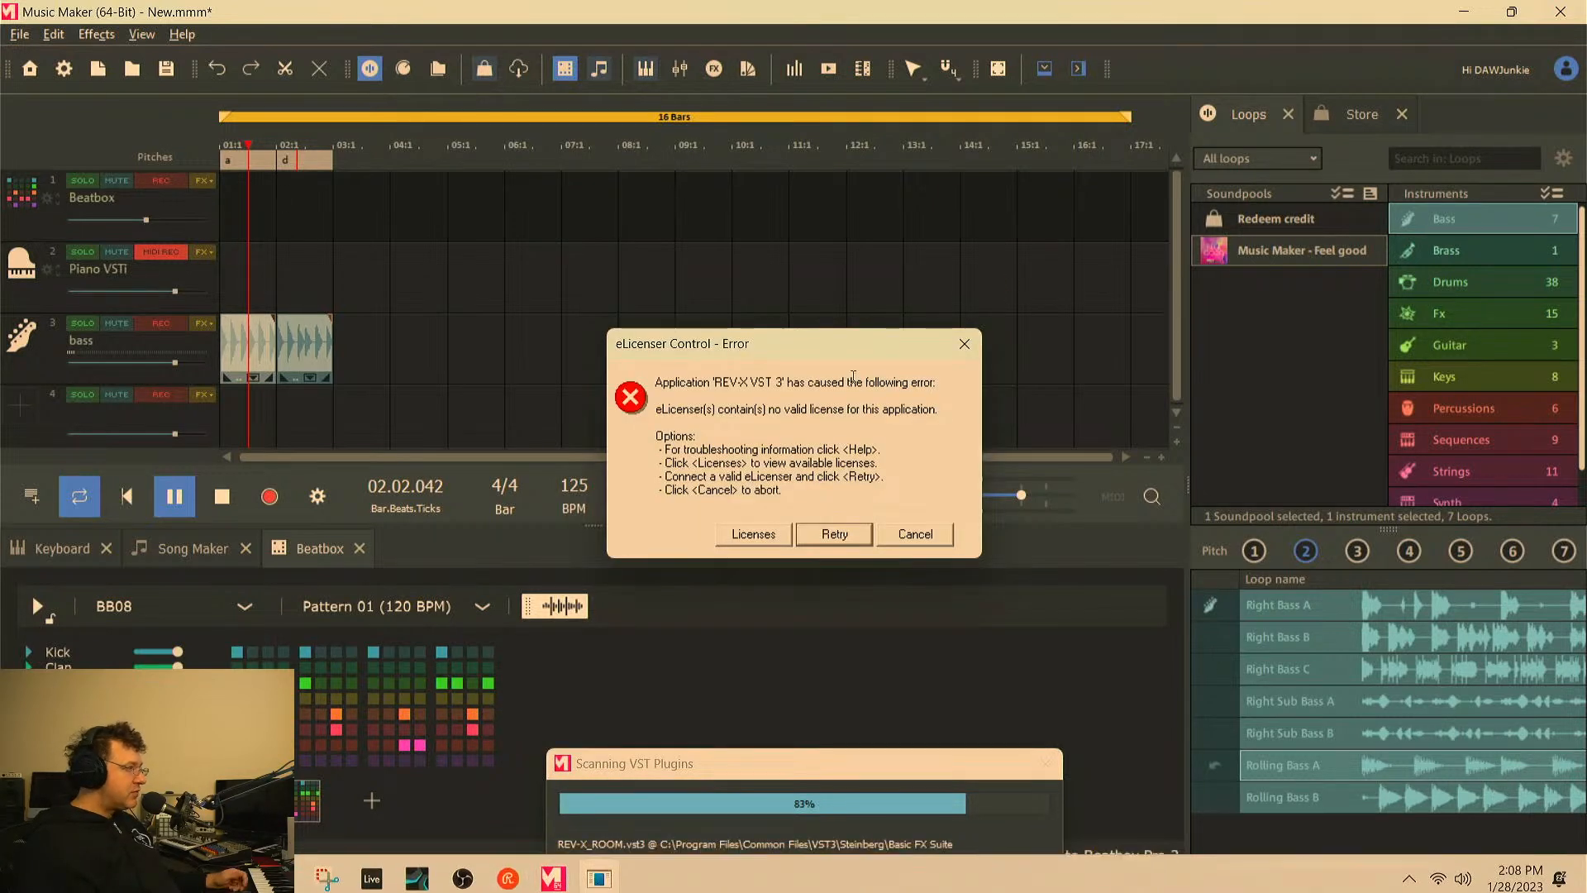
pyautogui.click(917, 541)
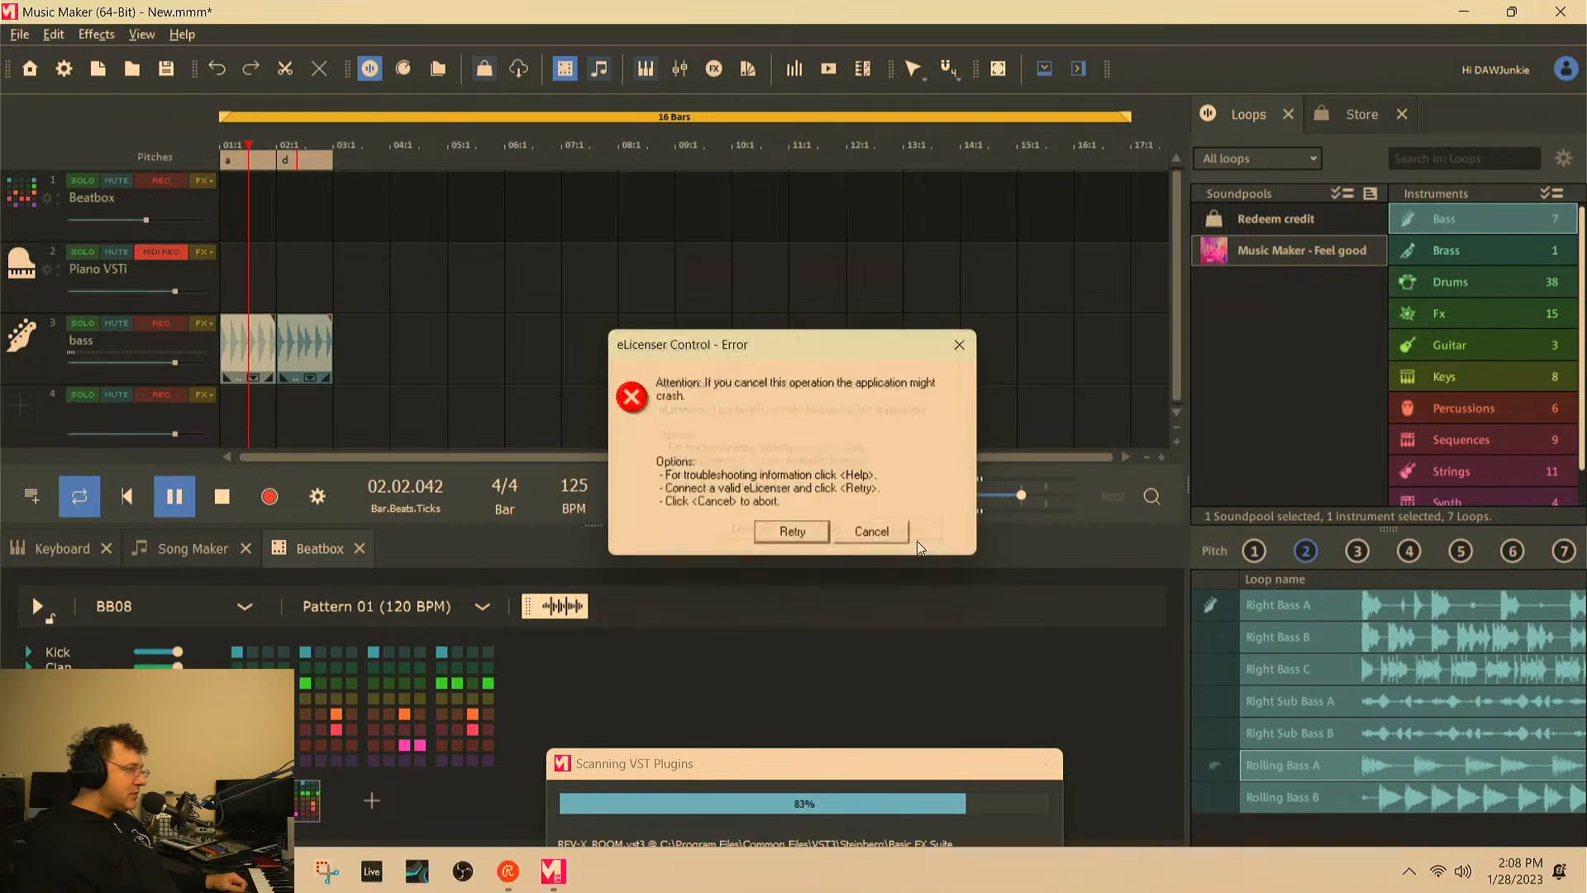
pyautogui.click(883, 534)
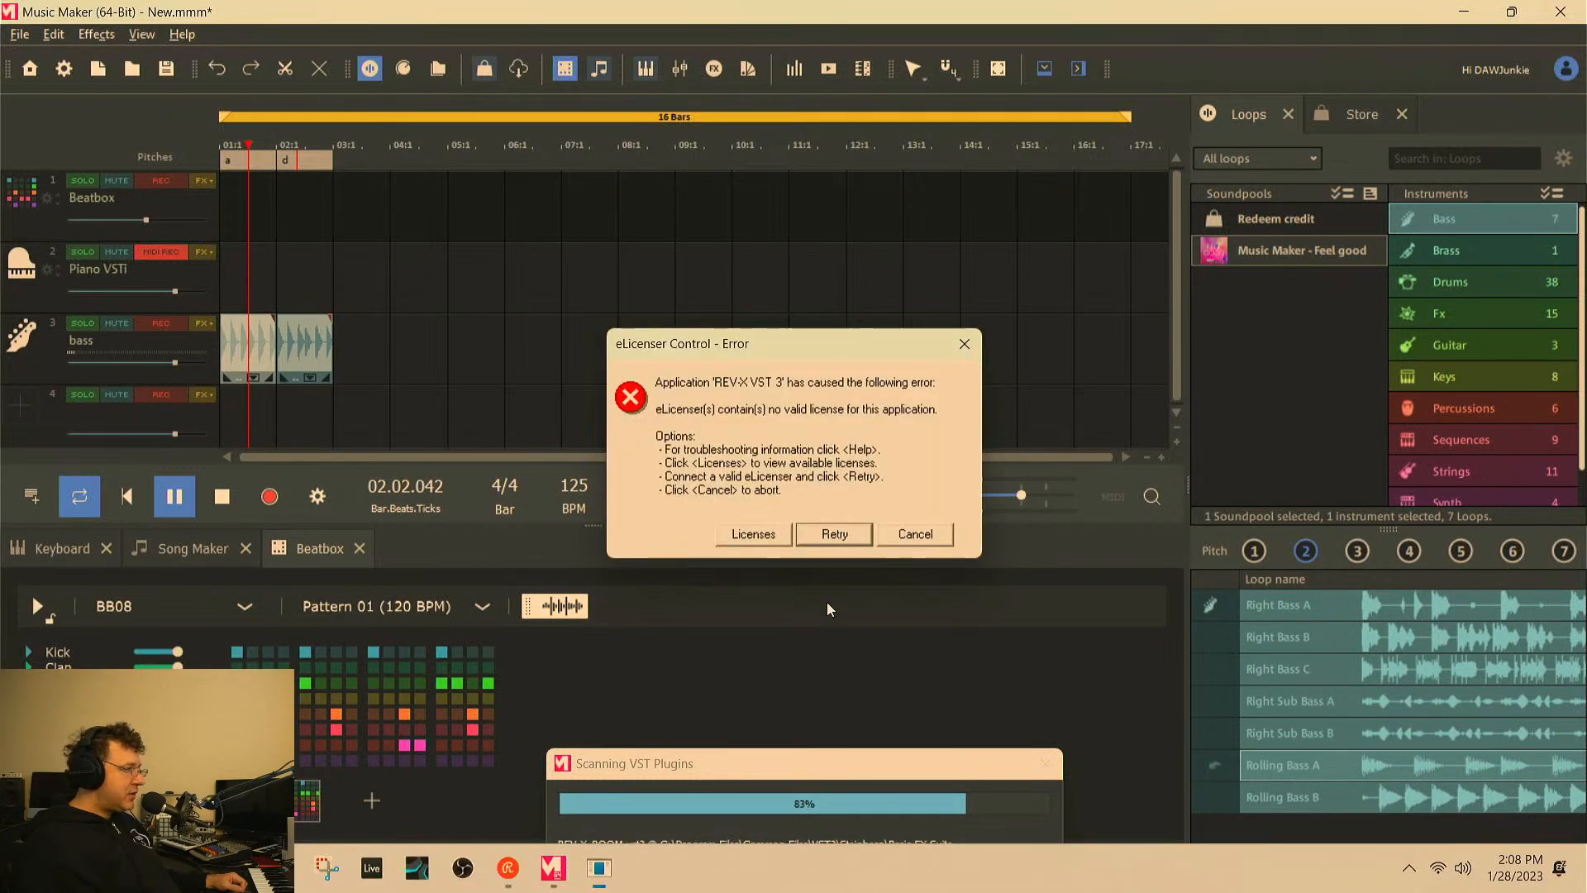
pyautogui.click(897, 538)
pyautogui.click(898, 538)
pyautogui.click(898, 538)
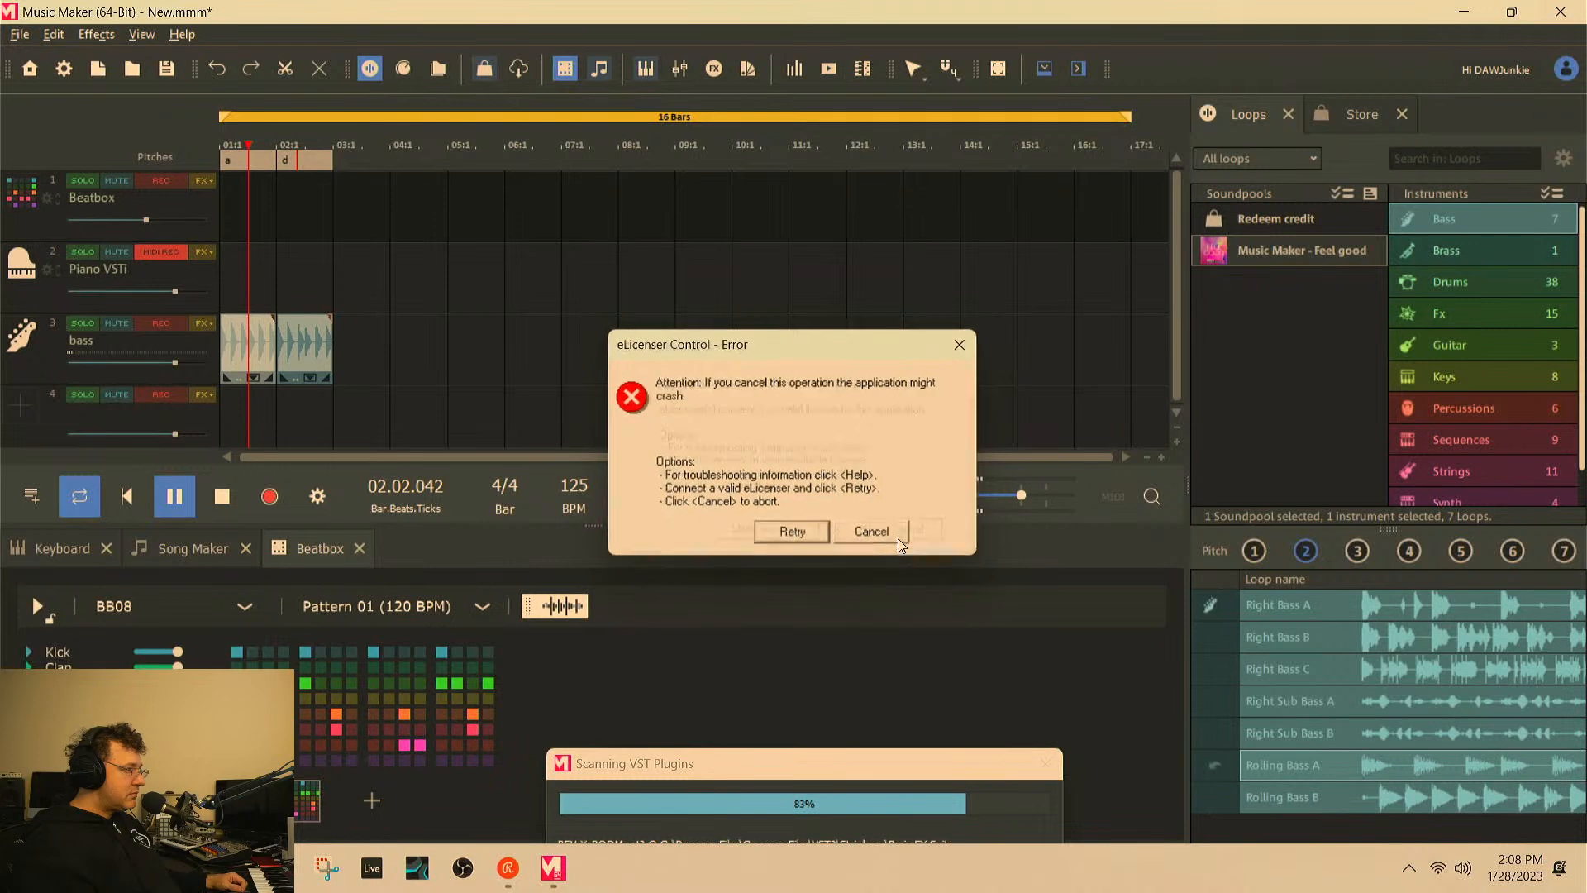
pyautogui.click(898, 538)
pyautogui.click(899, 539)
pyautogui.click(900, 542)
pyautogui.click(903, 543)
pyautogui.click(901, 539)
pyautogui.click(901, 539)
pyautogui.click(905, 537)
pyautogui.click(927, 544)
pyautogui.click(875, 531)
pyautogui.click(878, 530)
pyautogui.click(873, 528)
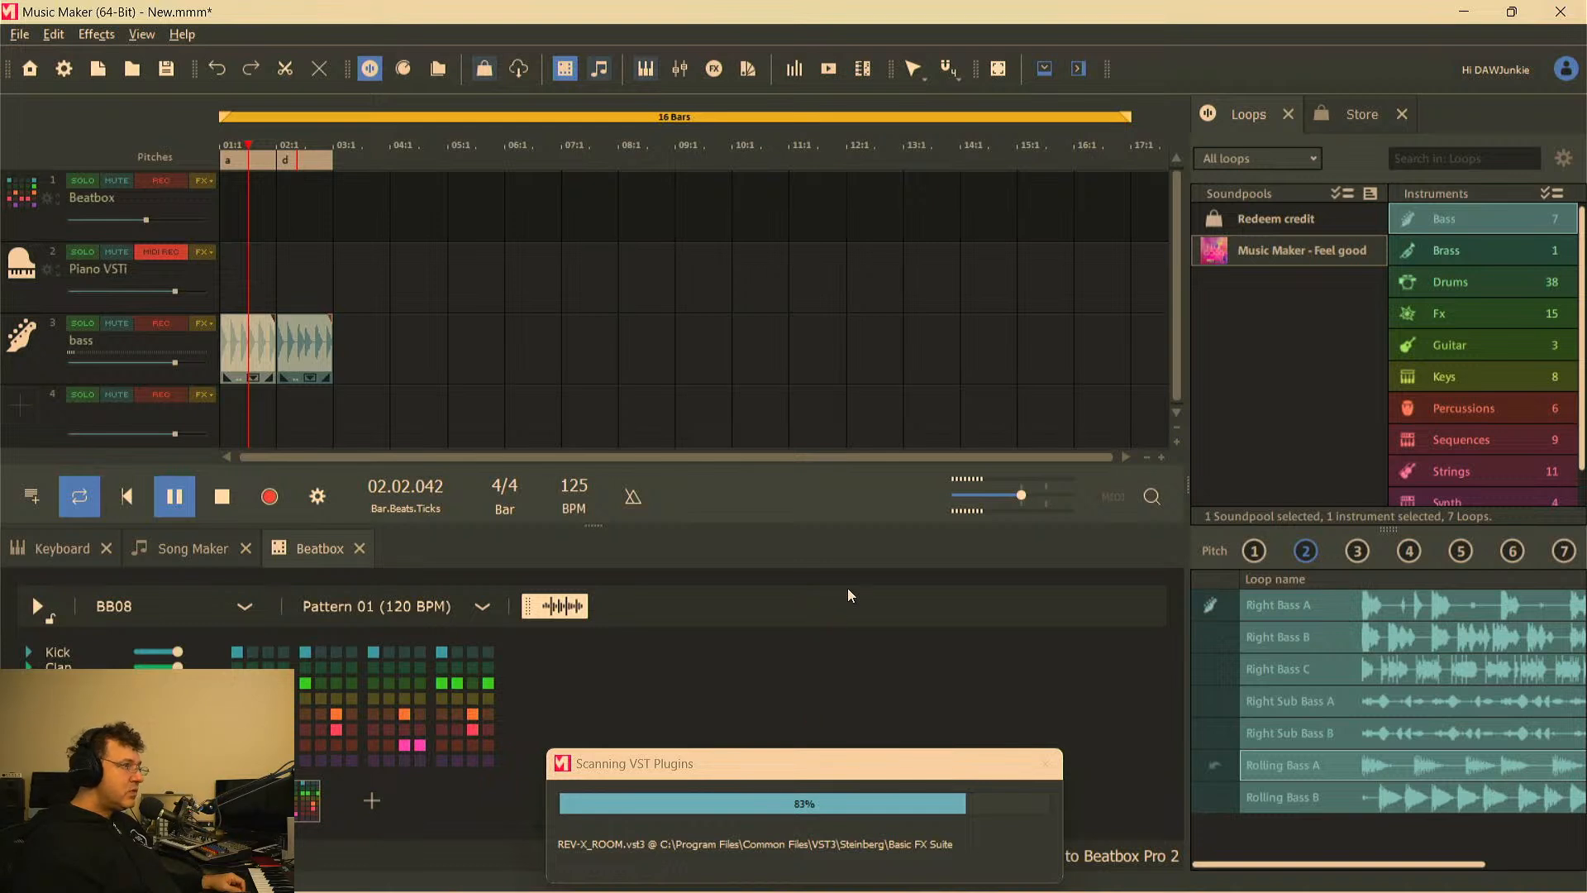
# Try to close the unresponsive Music Maker window
pyautogui.moveTo(547, 853)
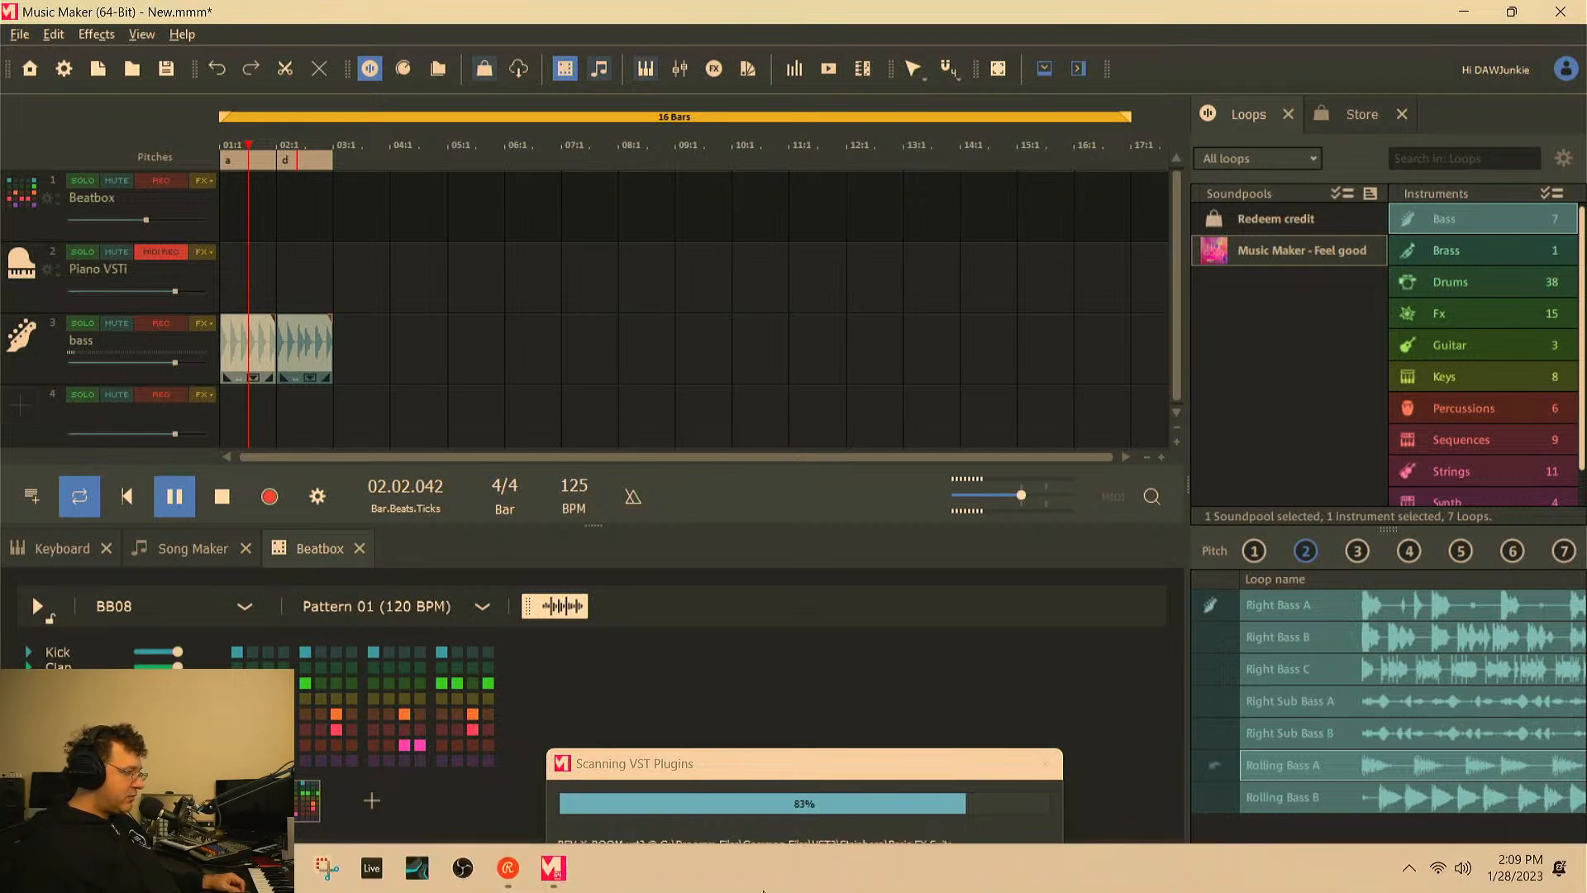
pyautogui.moveTo(796, 892)
pyautogui.rightClick(553, 875)
pyautogui.click(546, 823)
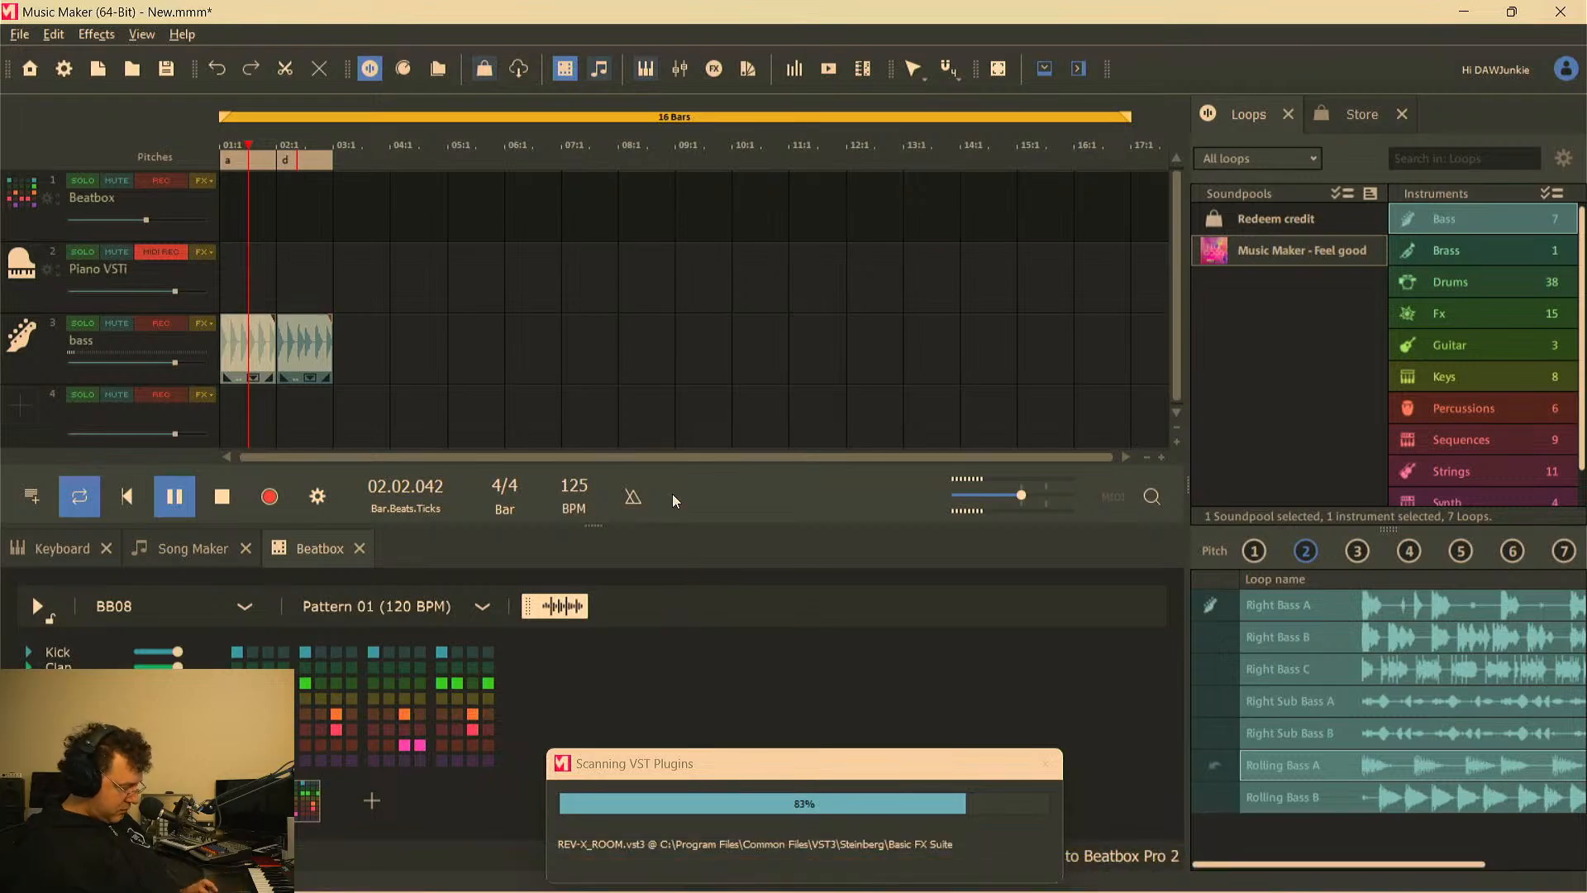
# Open Task Manager and end the MAGIX Music Maker task
pyautogui.hotkey('ctrl', 'alt', 'Delete')
pyautogui.click(784, 442)
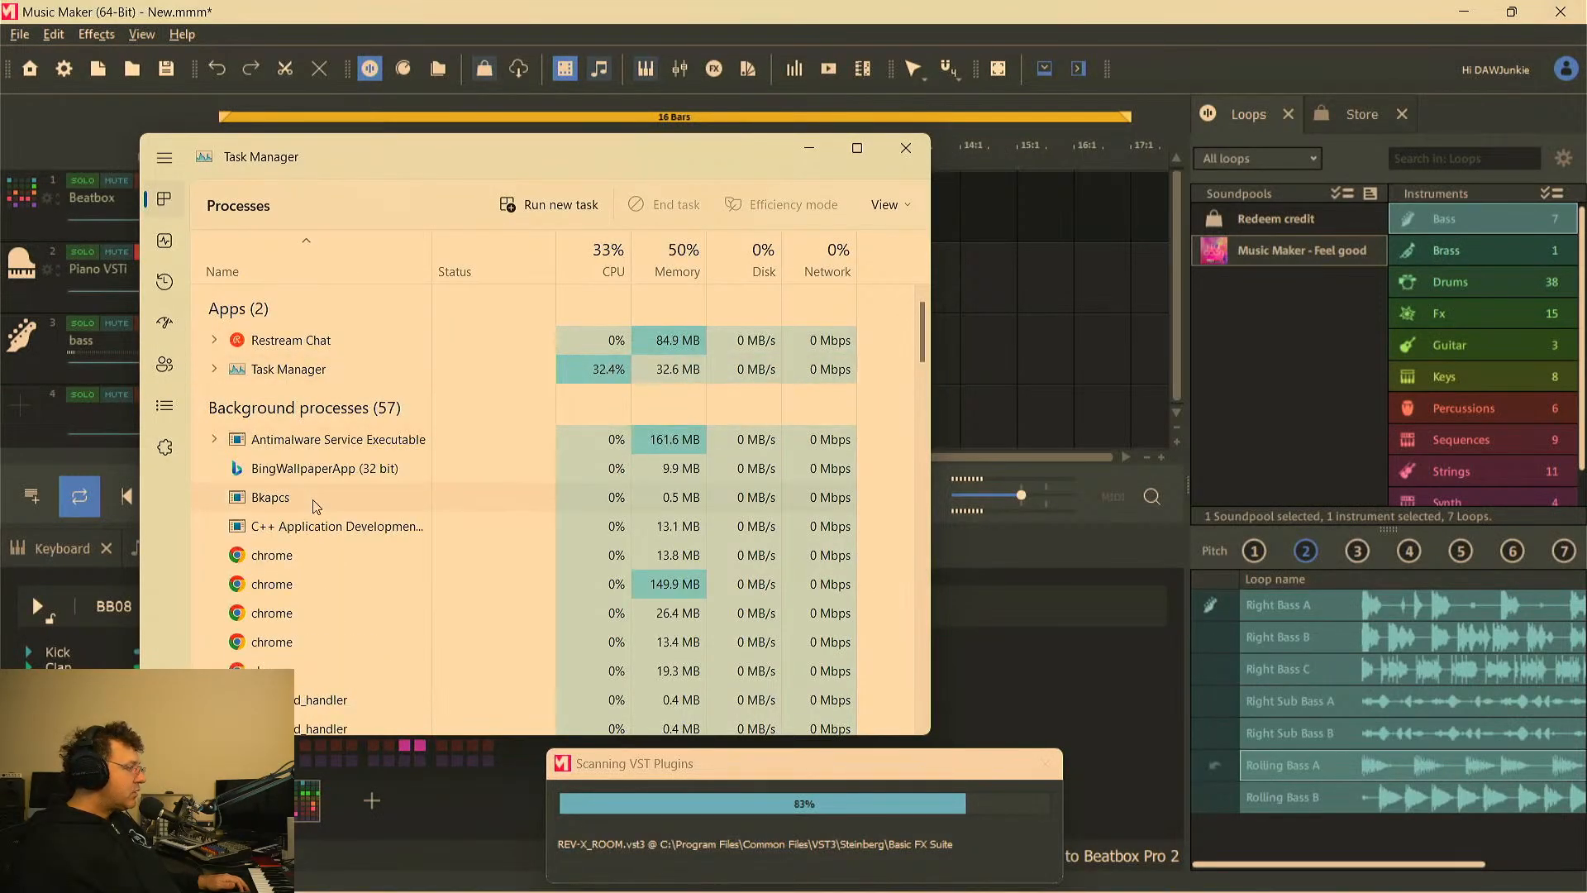
pyautogui.click(290, 371)
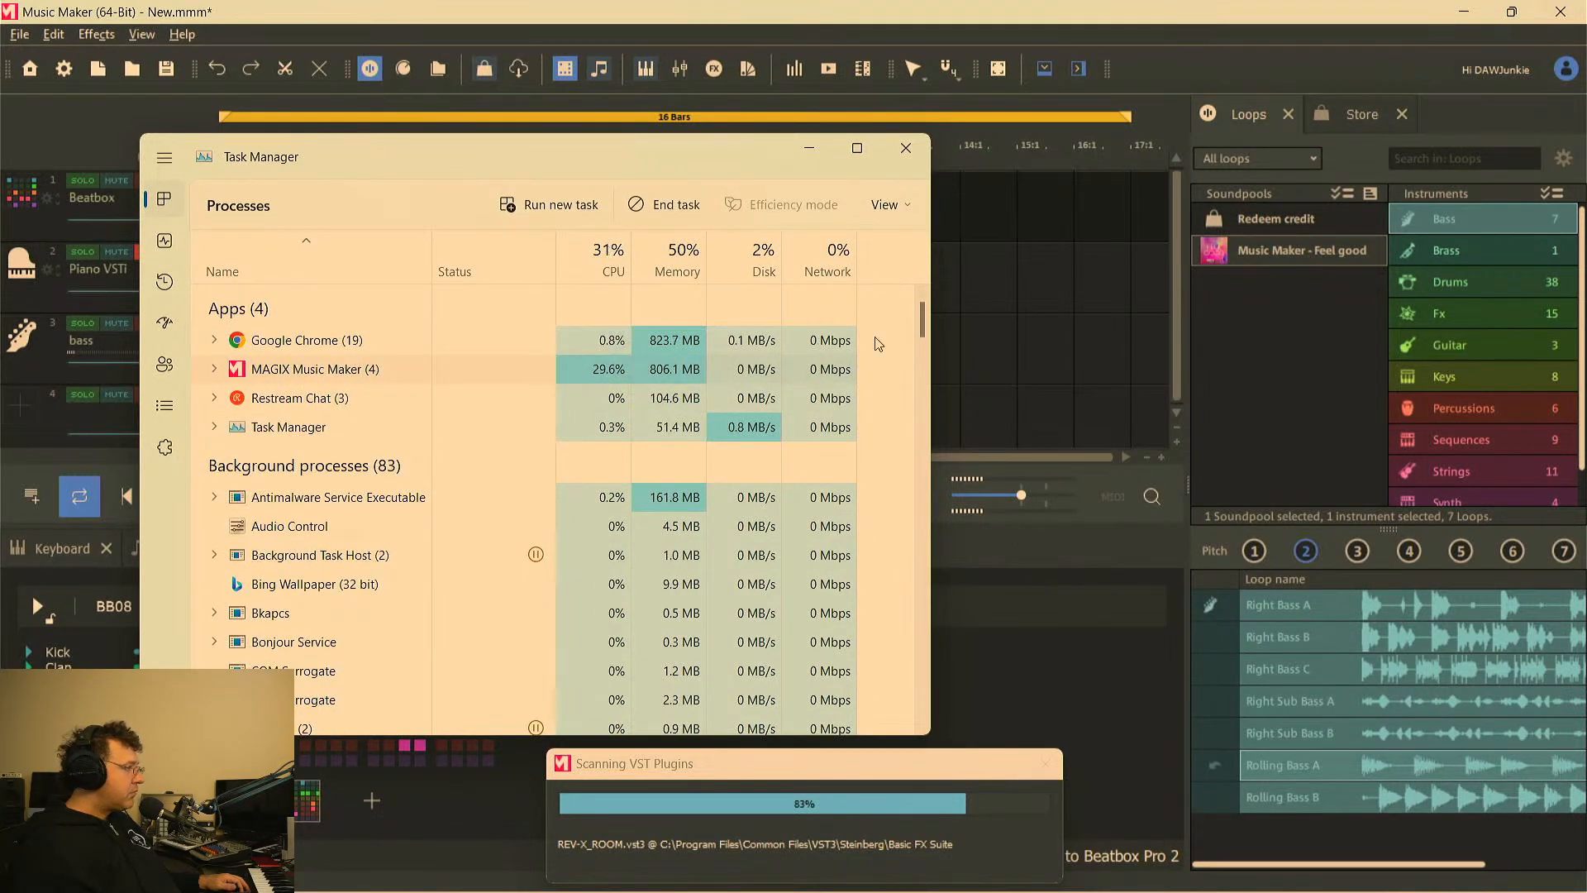
pyautogui.click(666, 210)
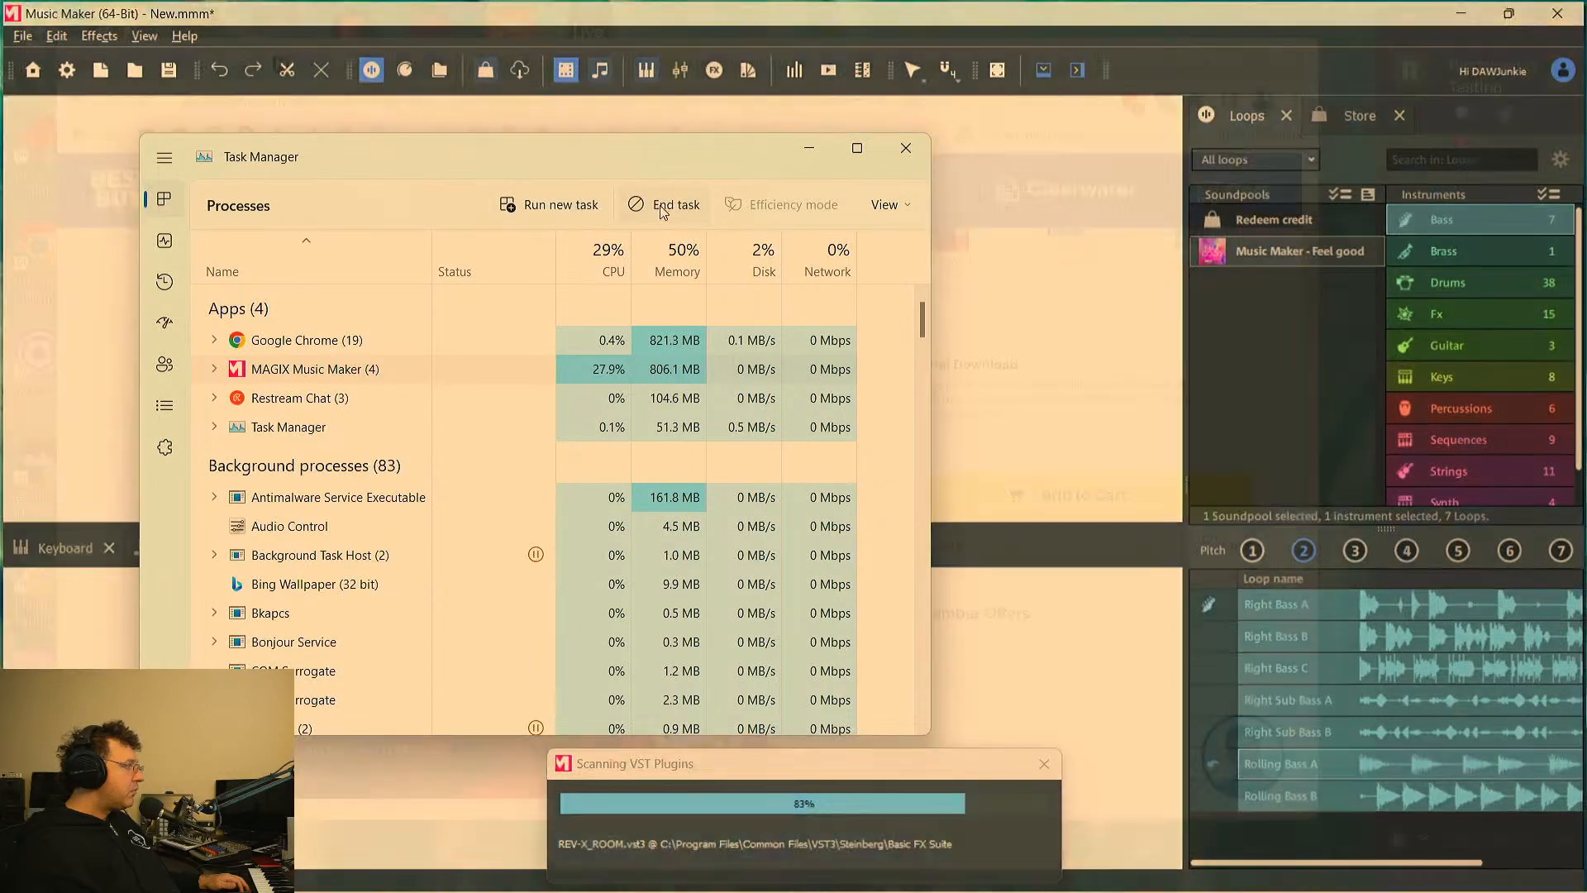
# Close Task Manager, minimize the browser and relaunch Music Maker (64-Bit) from the desktop
pyautogui.click(922, 152)
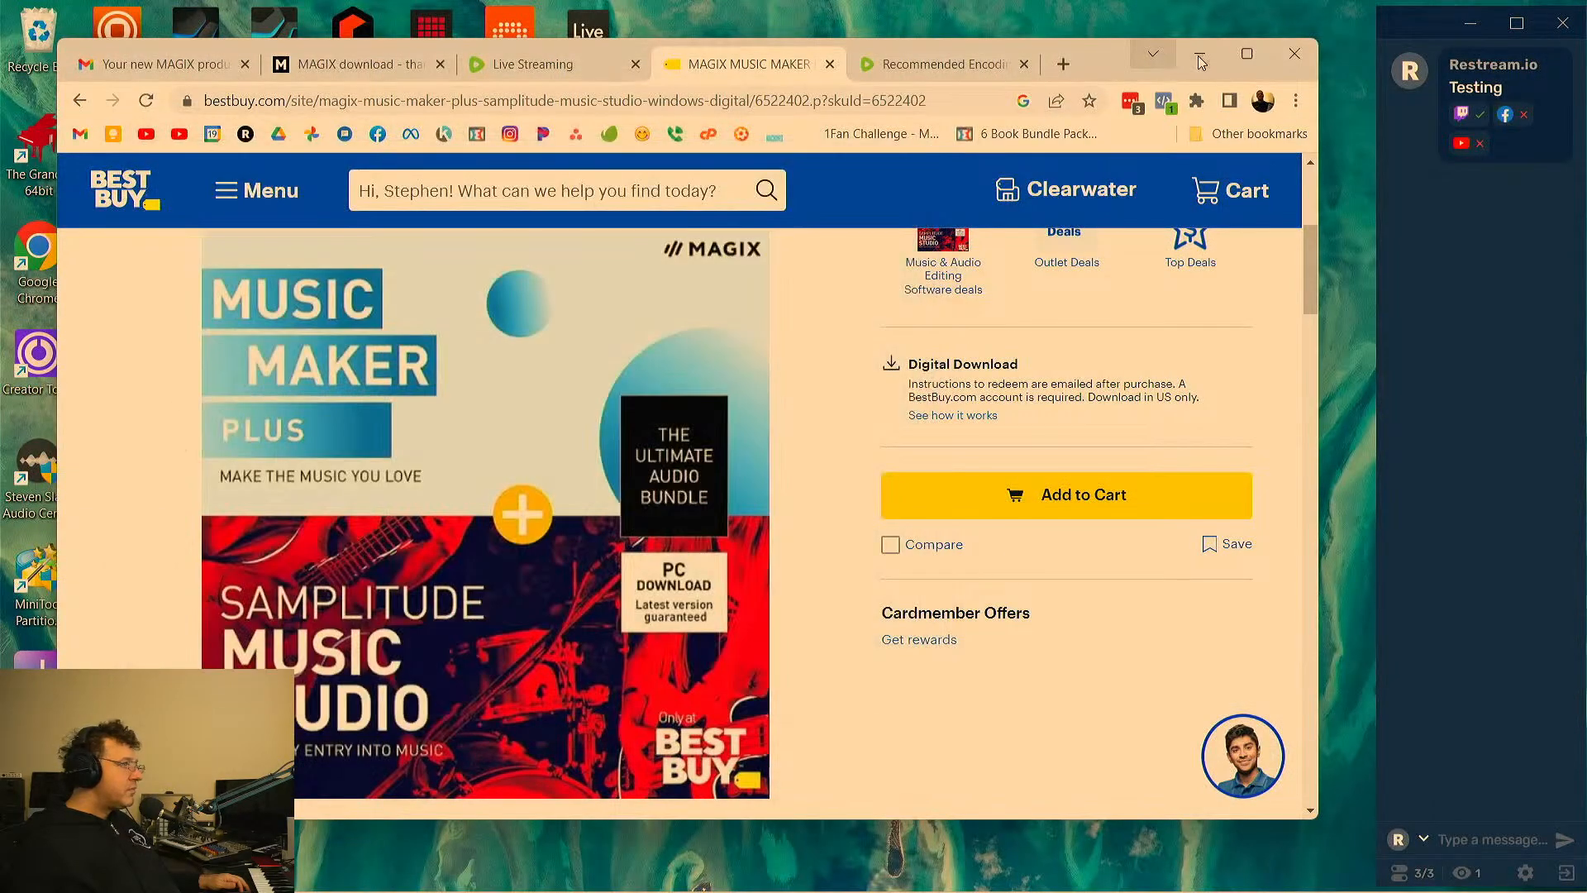
pyautogui.click(1198, 56)
pyautogui.doubleClick(222, 610)
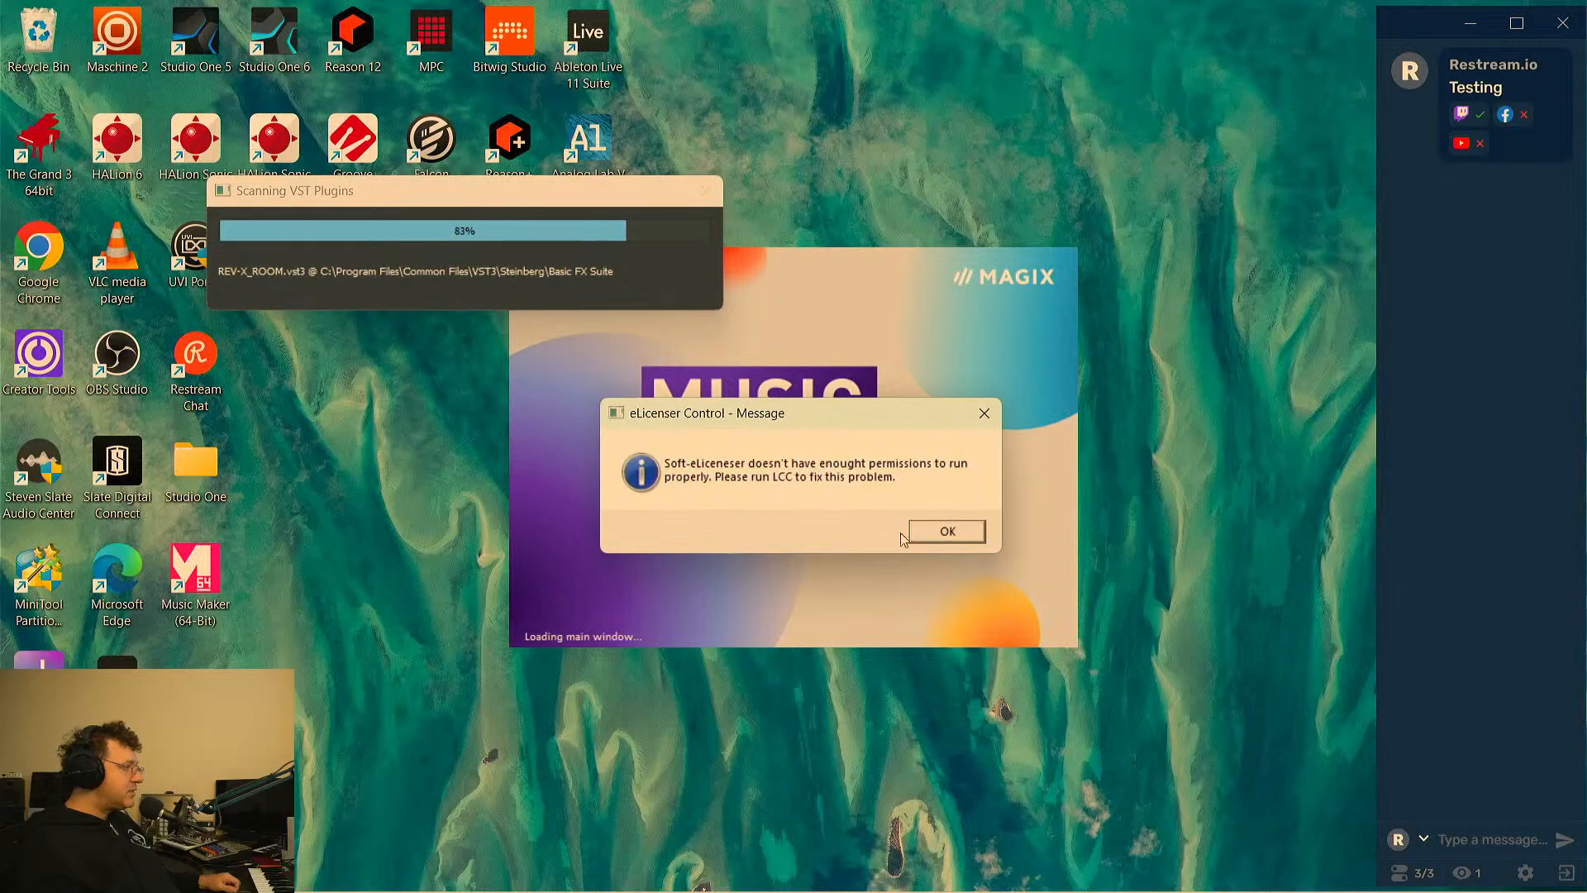
# Dismiss the eLicenser messages during the VST plugin scan and skip the stuck REV-X_ROOM.vst3 plugin
pyautogui.click(947, 531)
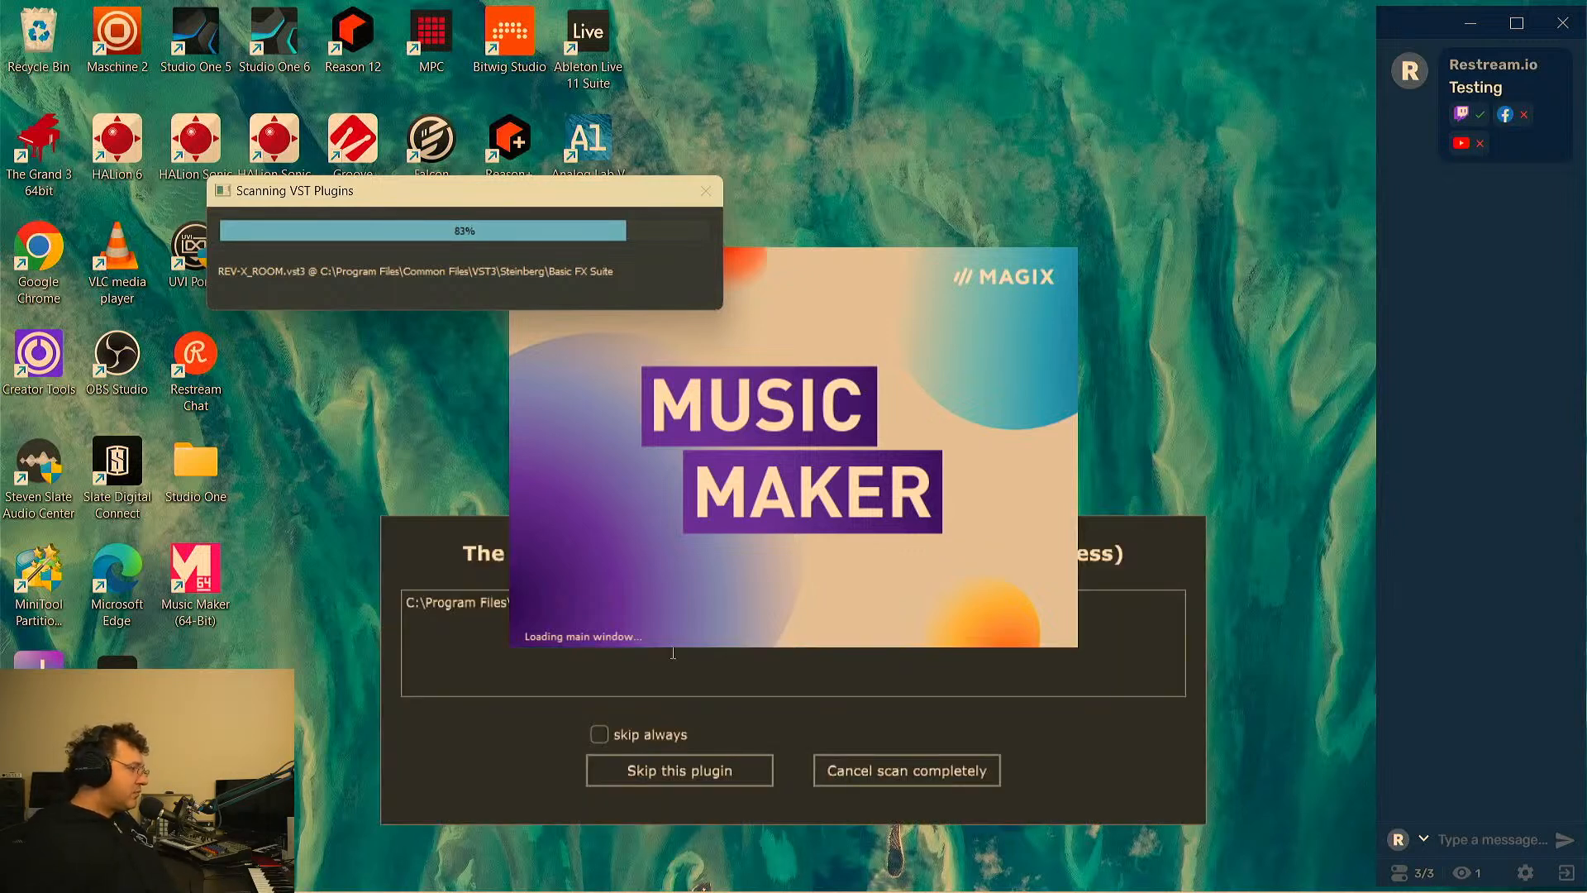
pyautogui.click(680, 774)
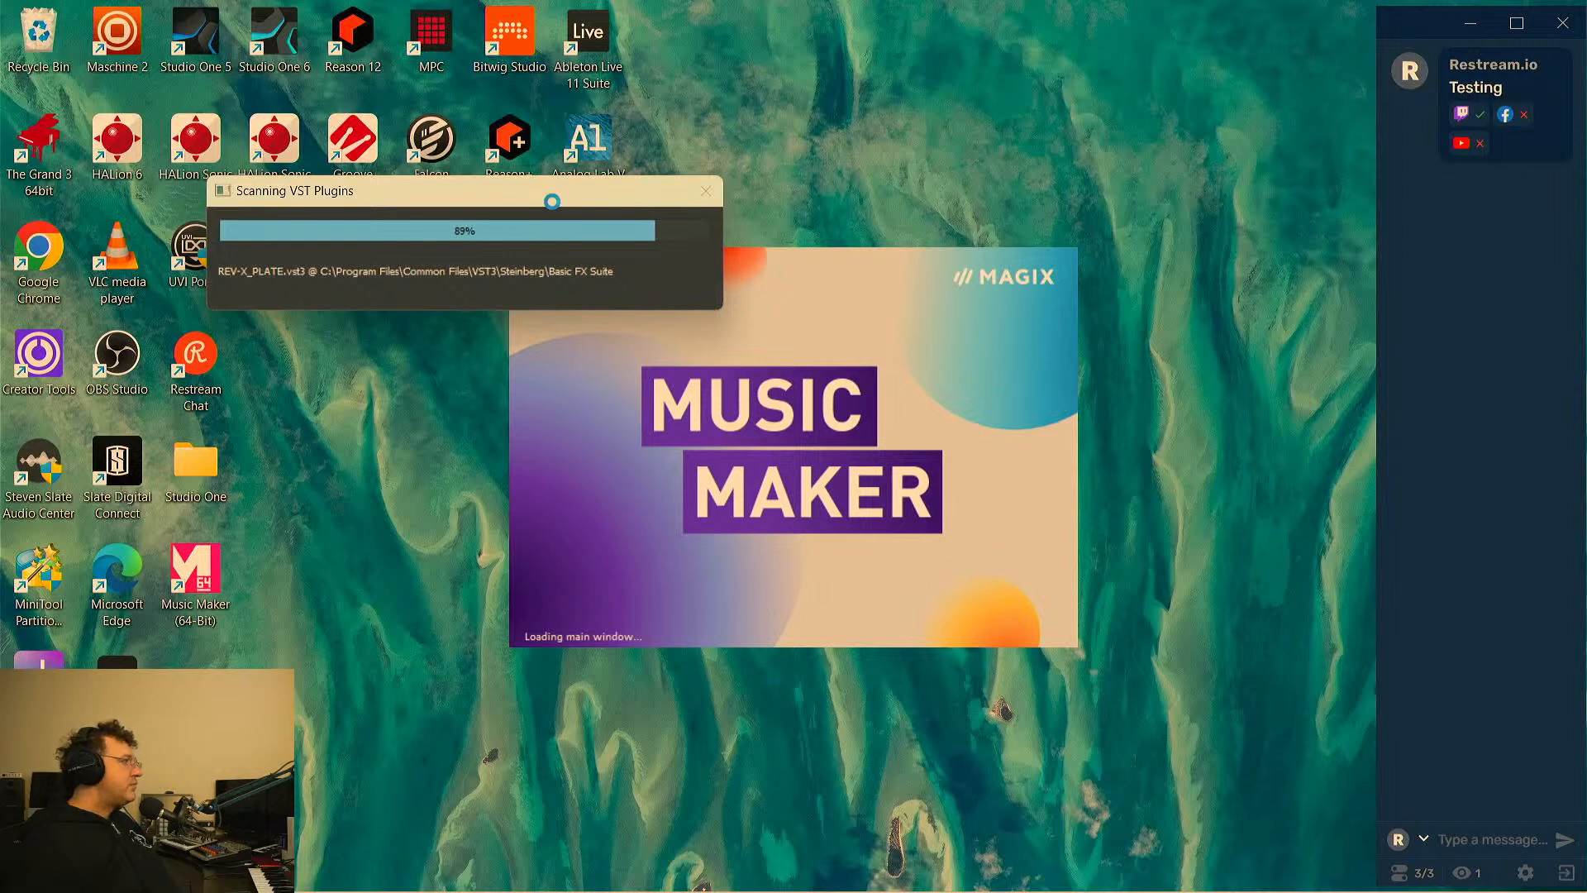
pyautogui.click(931, 533)
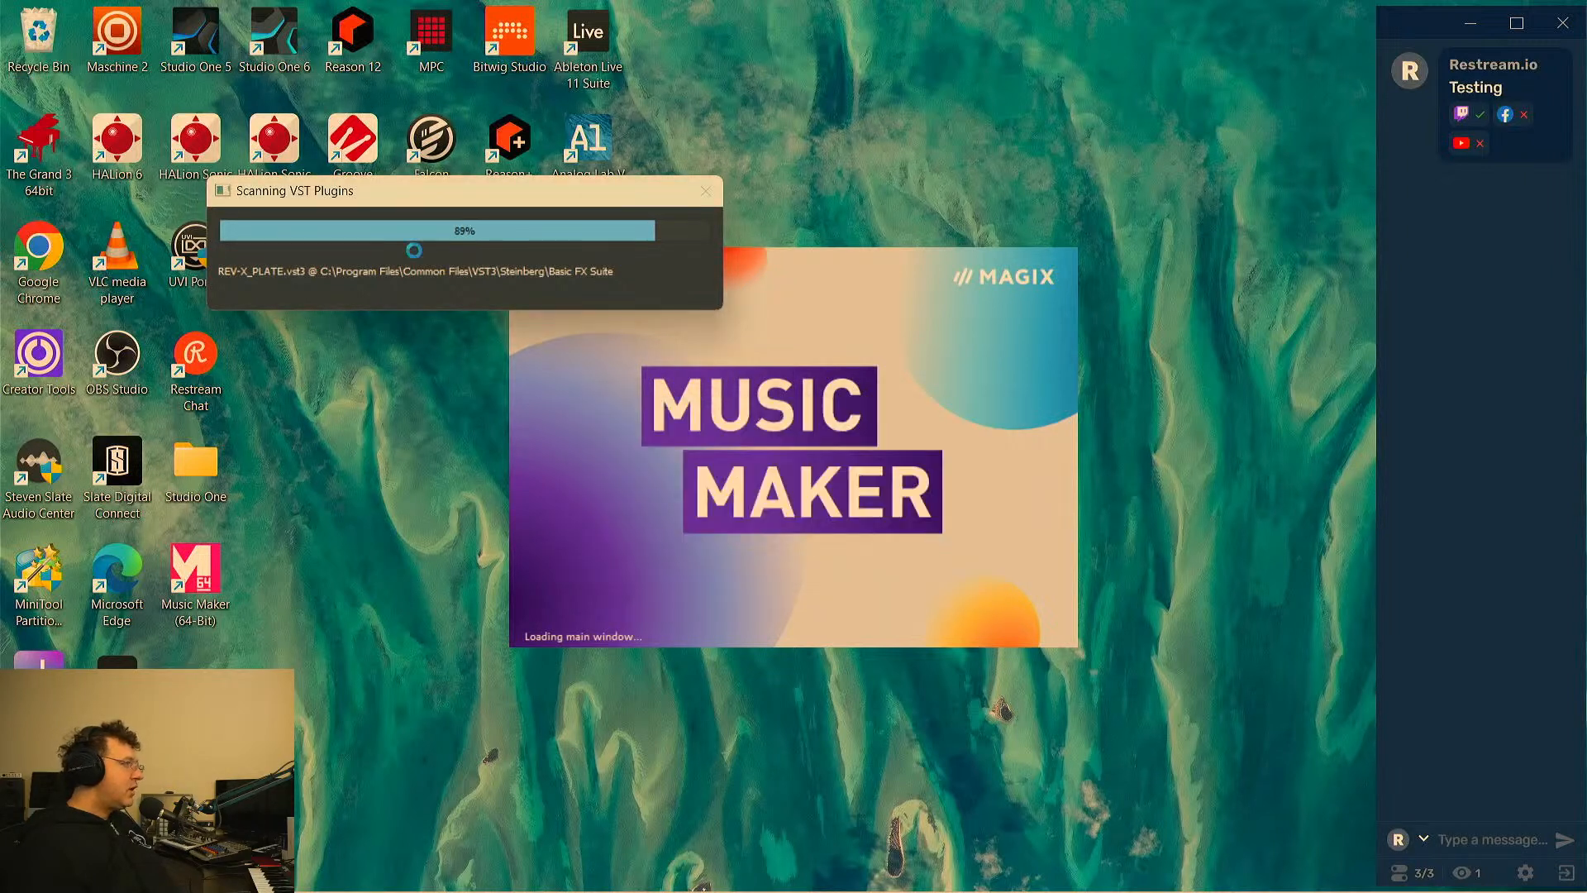
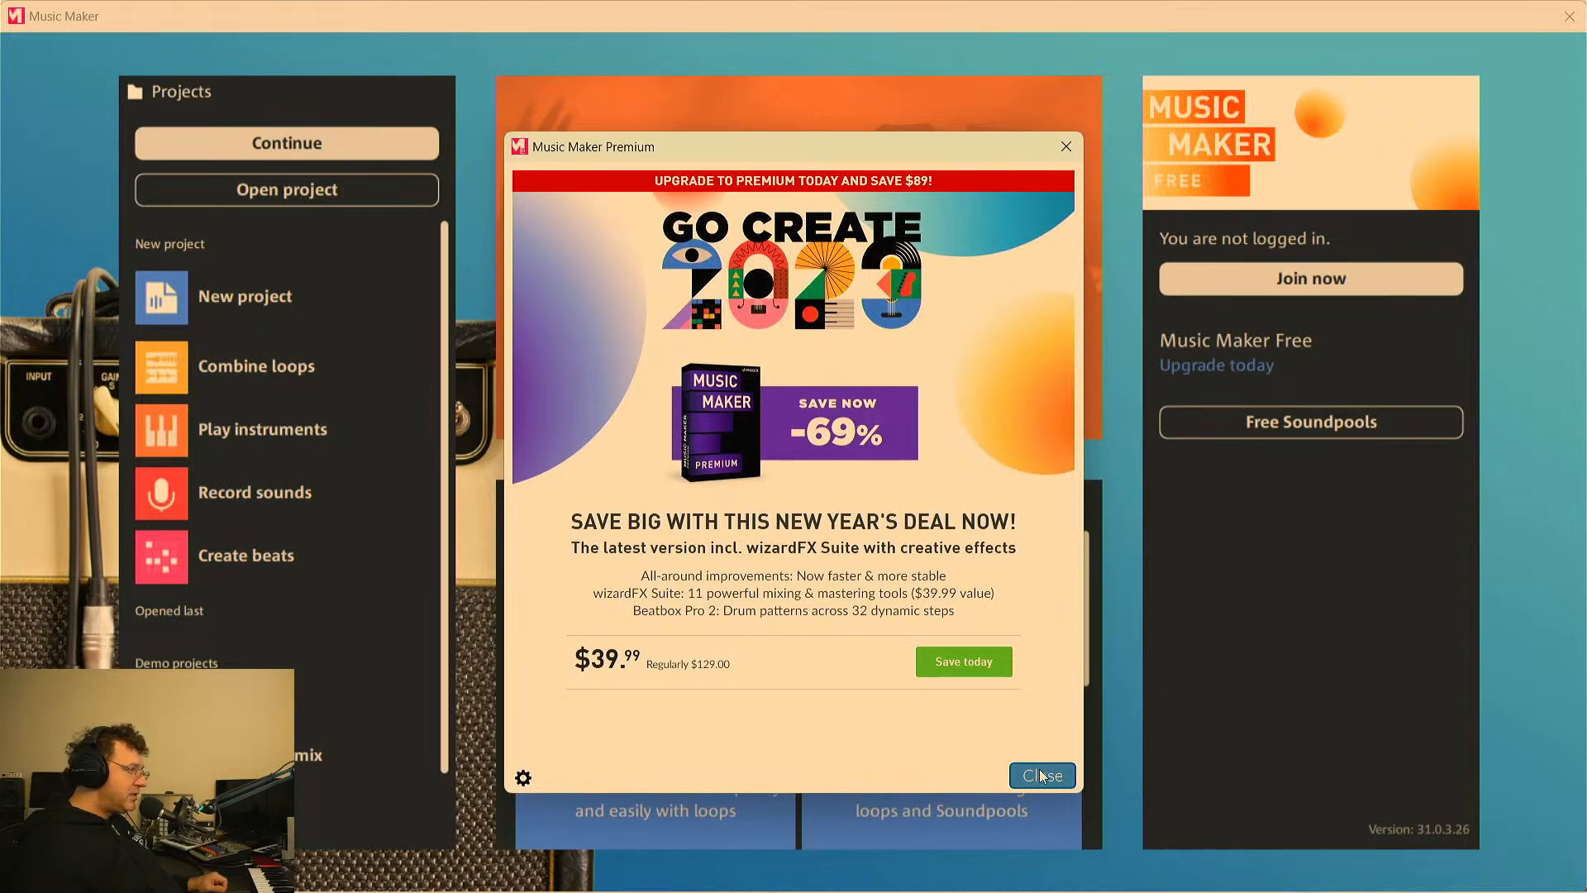
# Close the Music Maker Premium upgrade offer and the start screen to reach the arranger
pyautogui.click(1041, 775)
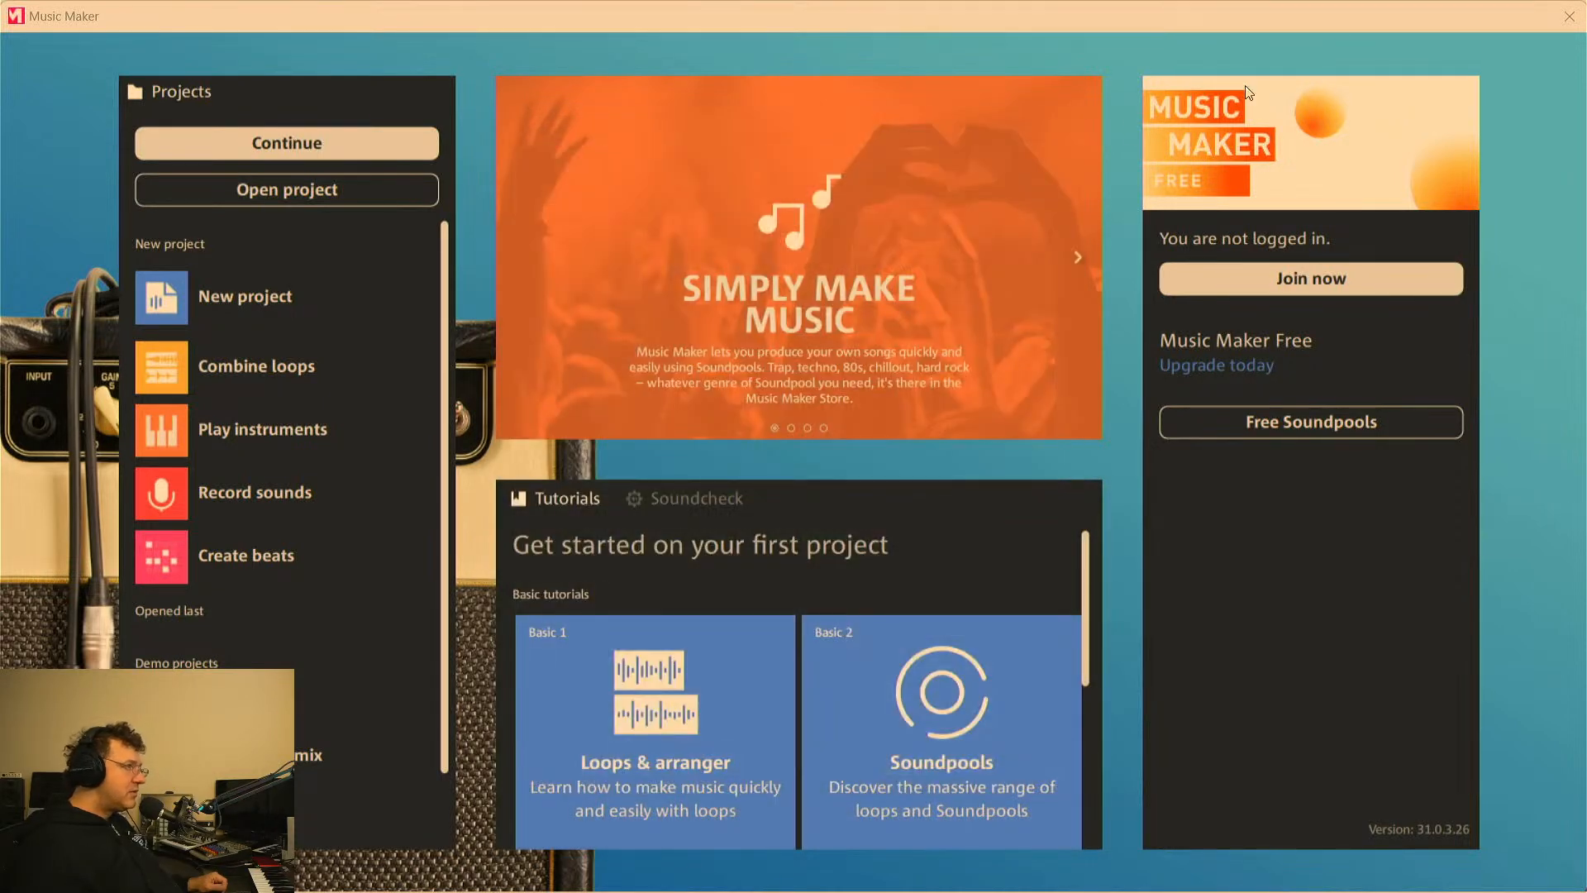
pyautogui.click(1570, 17)
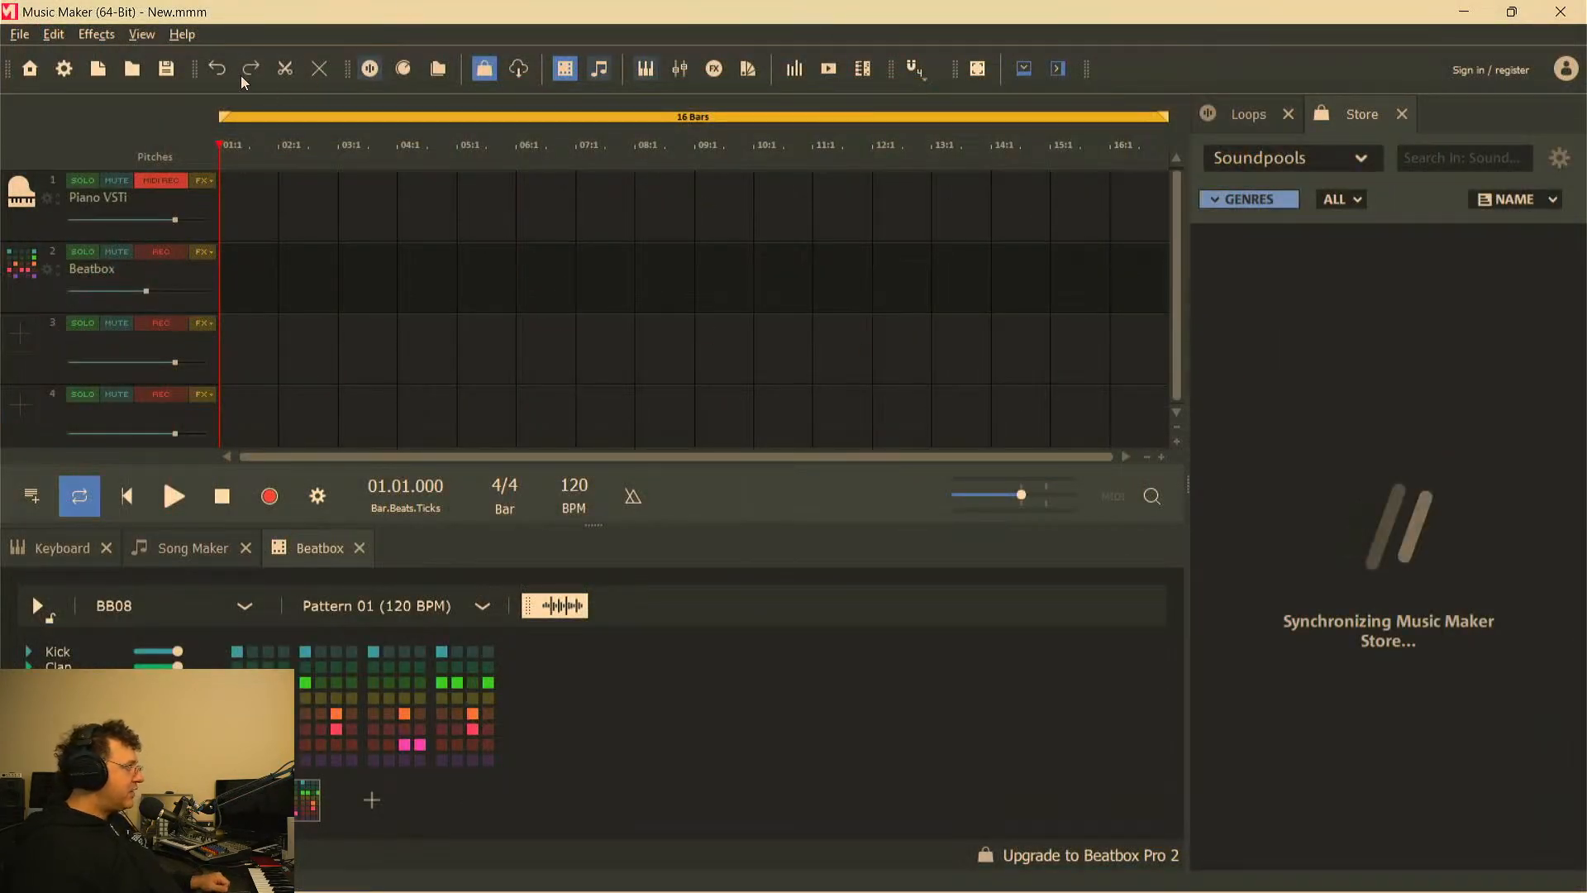
# Try twice to add a VST plug-in path in the program's folder settings, closing the VST Support upgrade offer each time
pyautogui.click(19, 34)
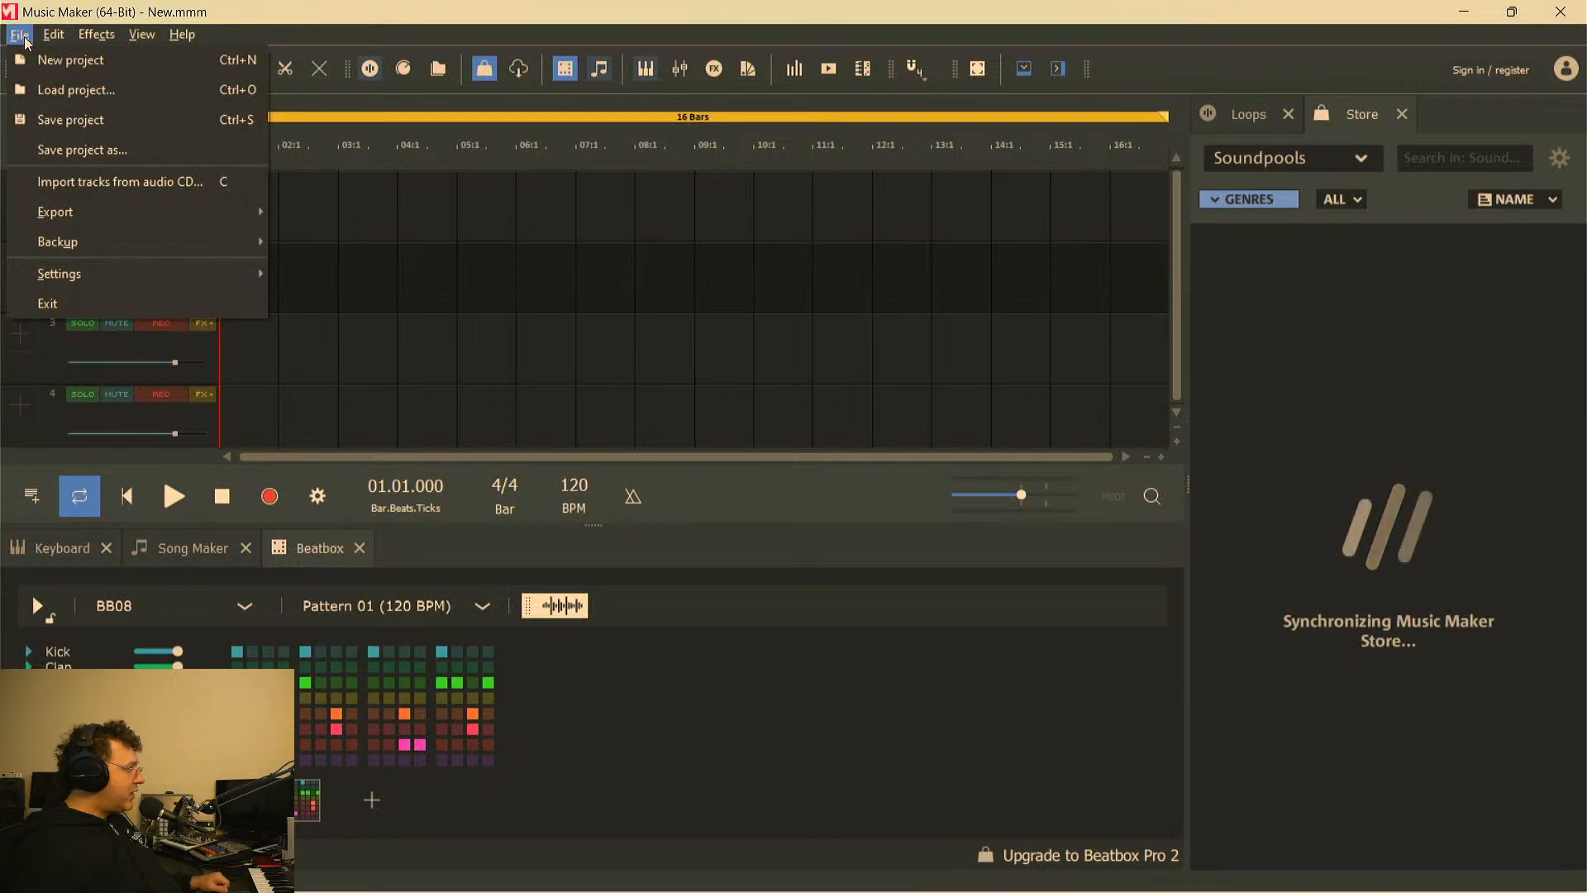
pyautogui.moveTo(63, 284)
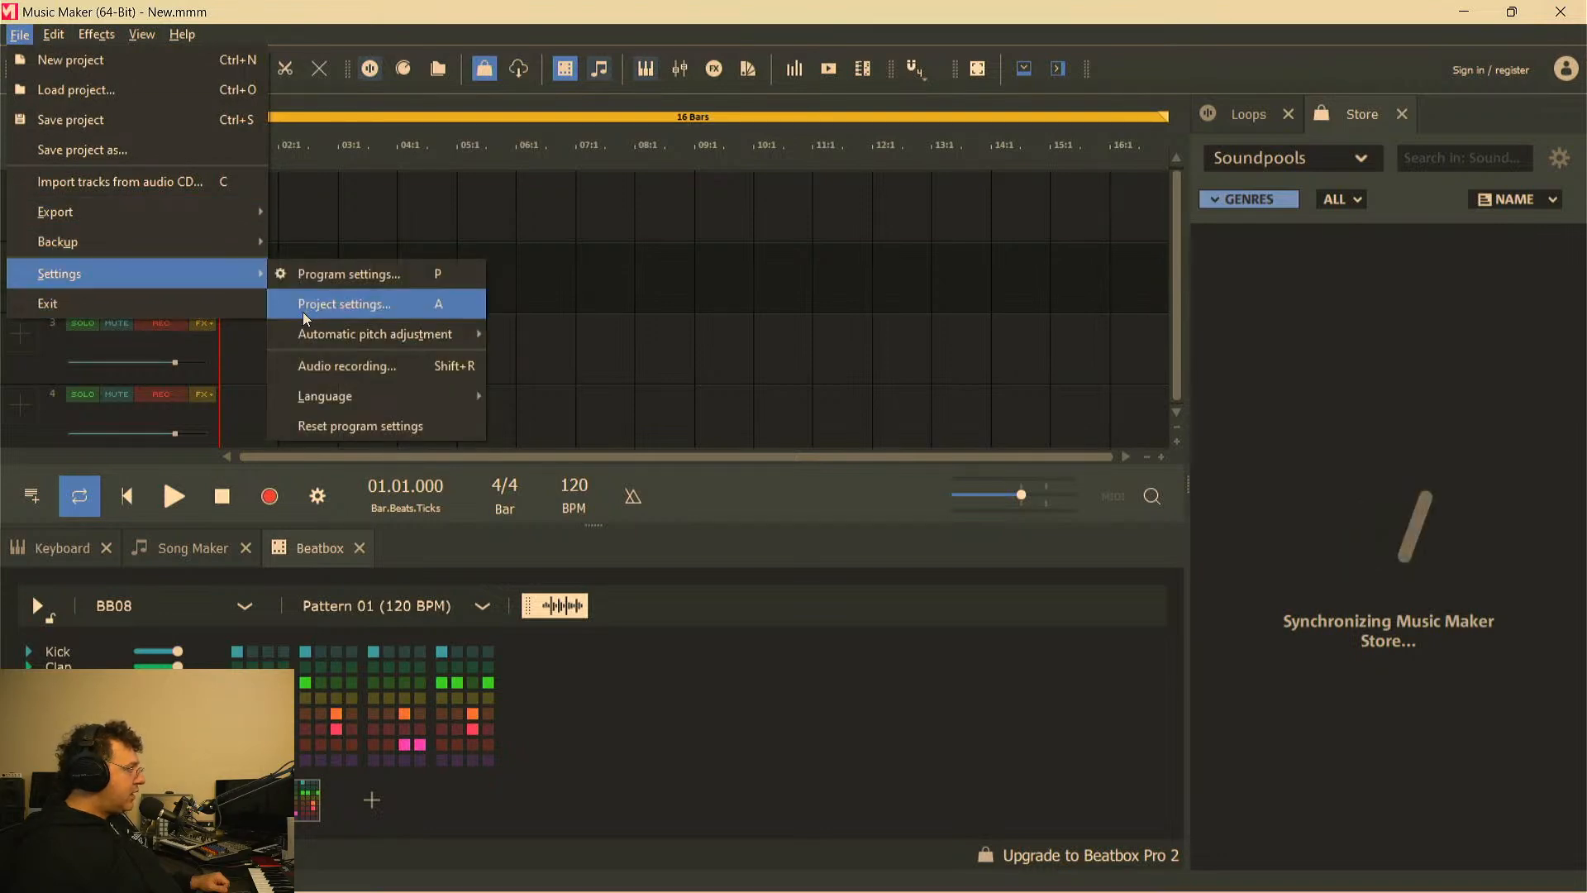
pyautogui.click(314, 278)
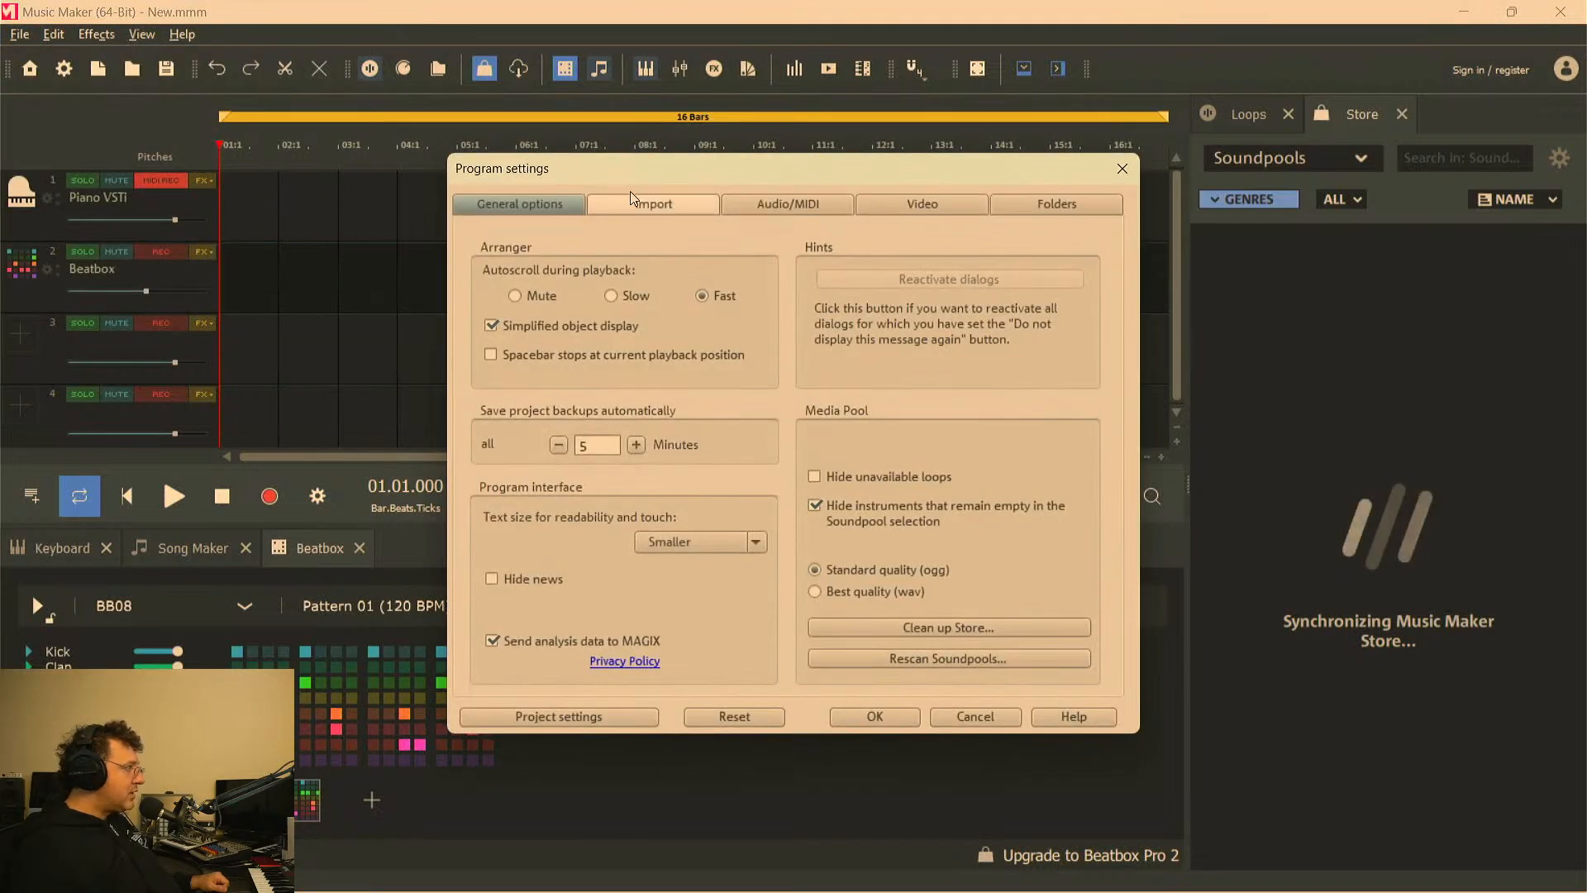
pyautogui.click(1053, 207)
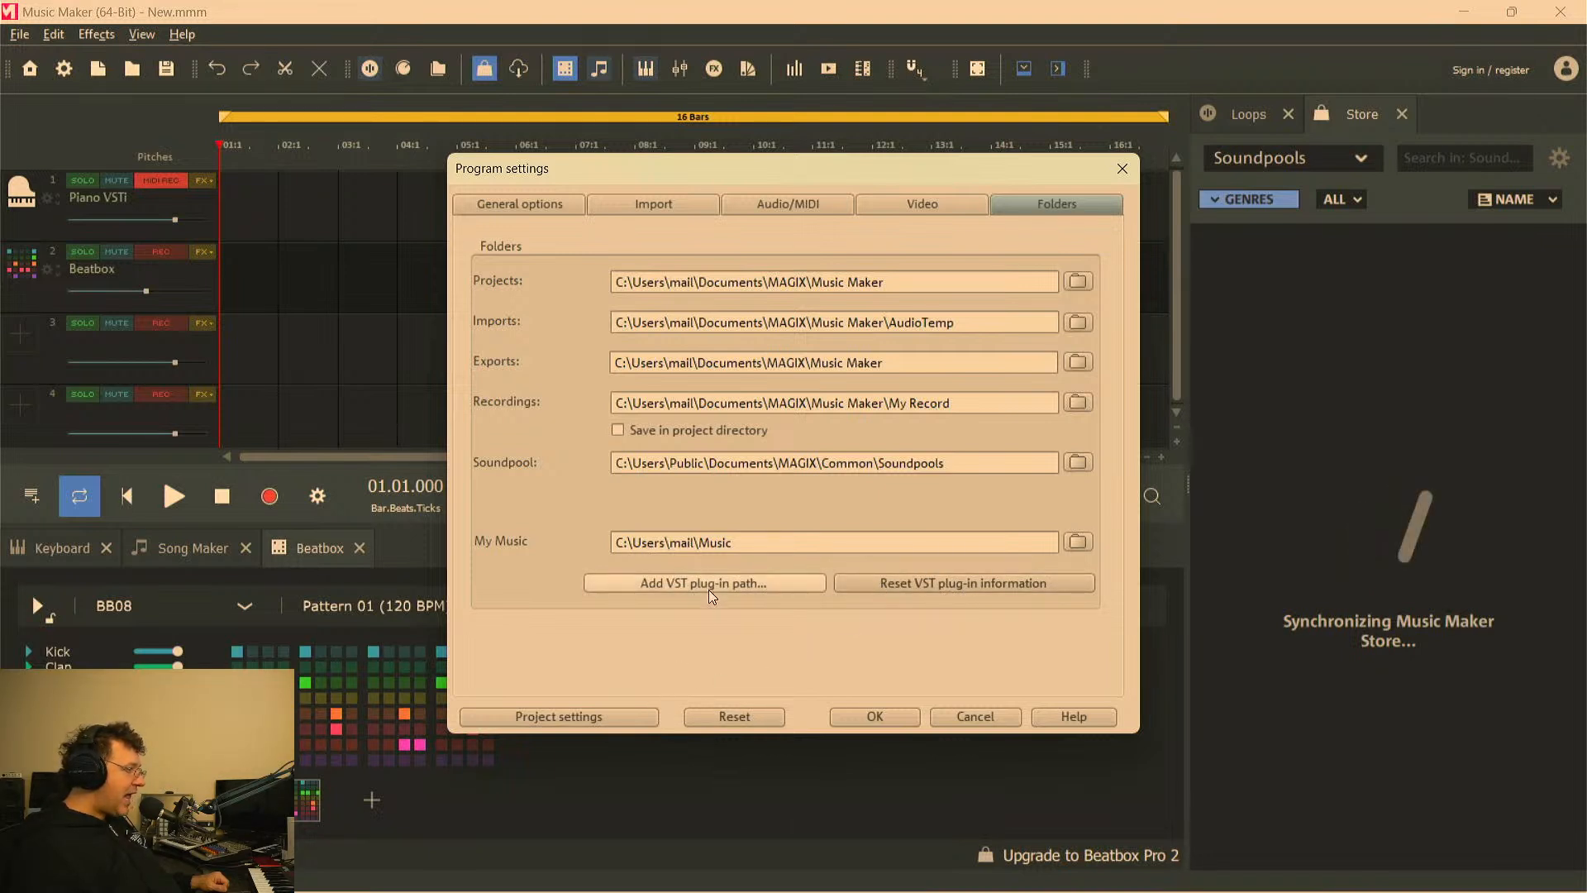
pyautogui.click(741, 585)
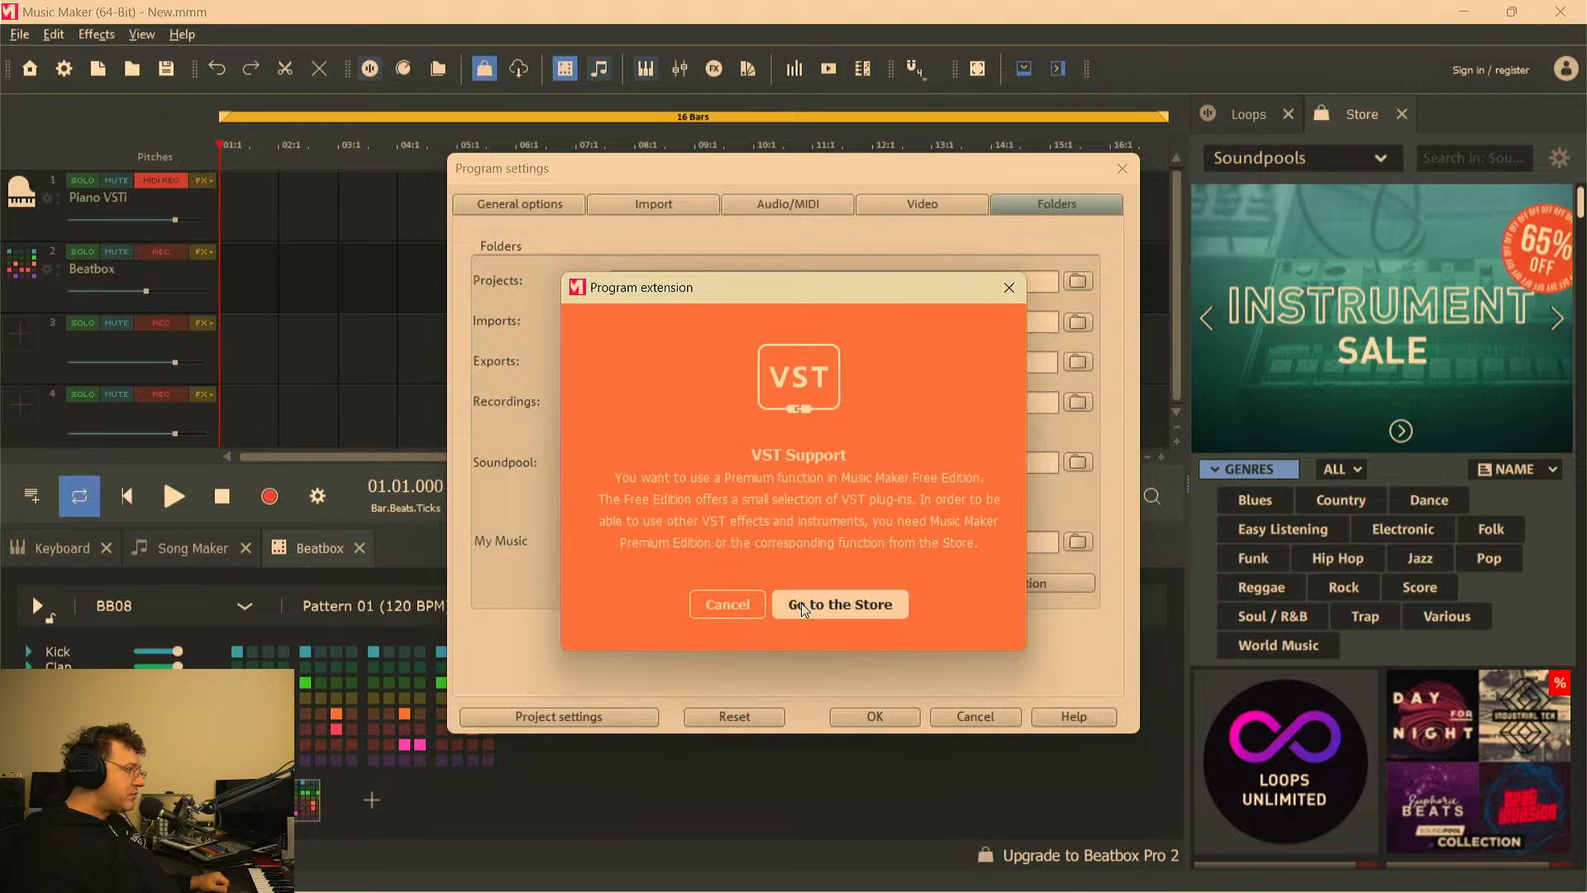
pyautogui.click(1010, 288)
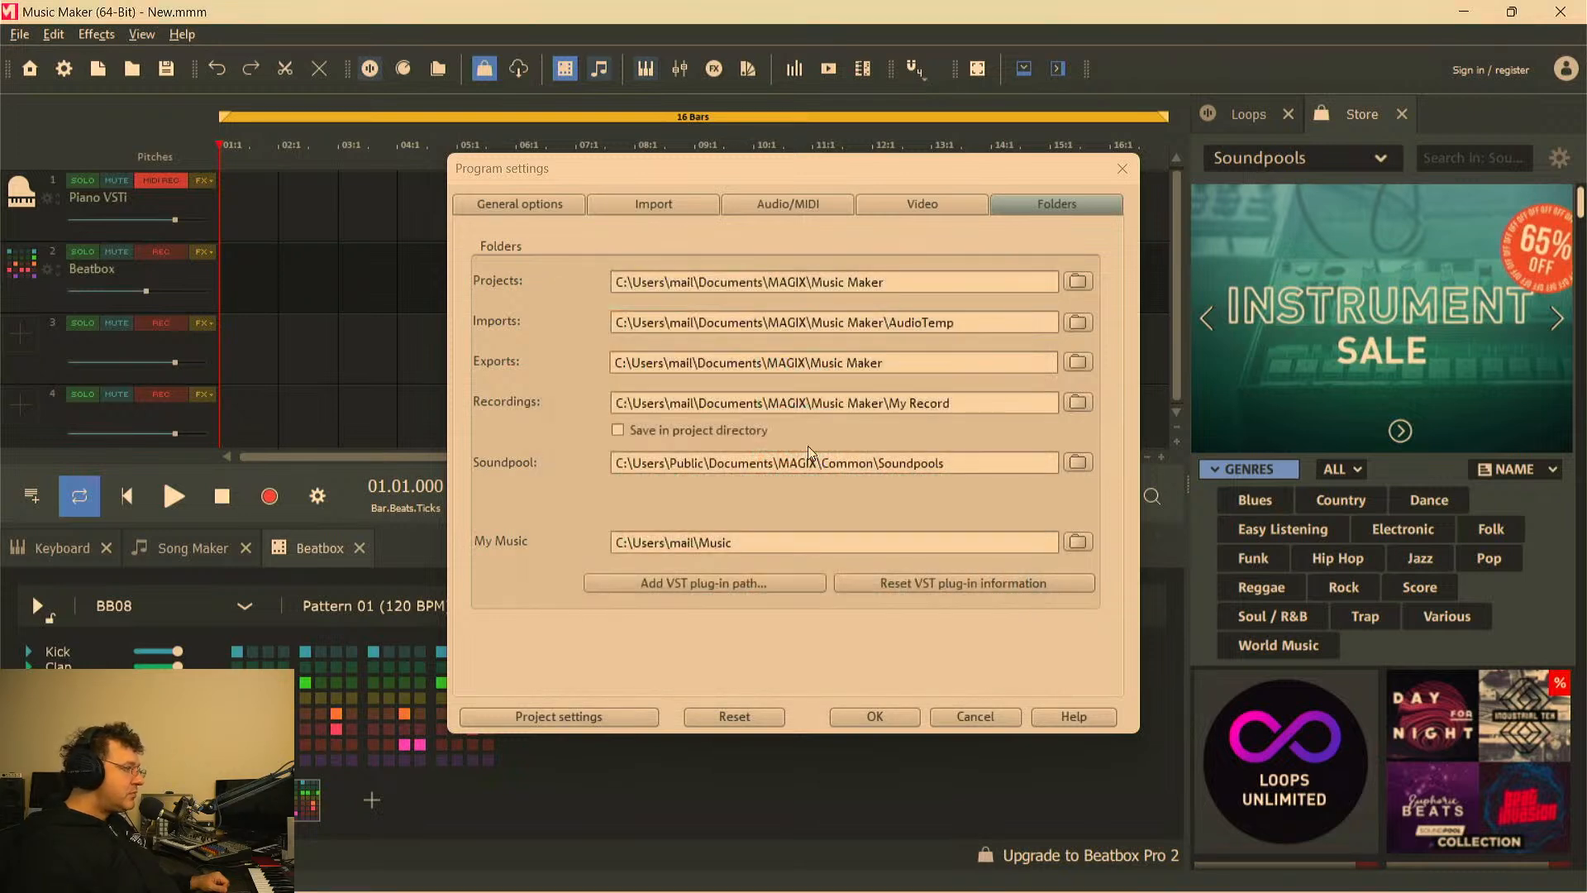
pyautogui.click(704, 584)
pyautogui.click(1008, 290)
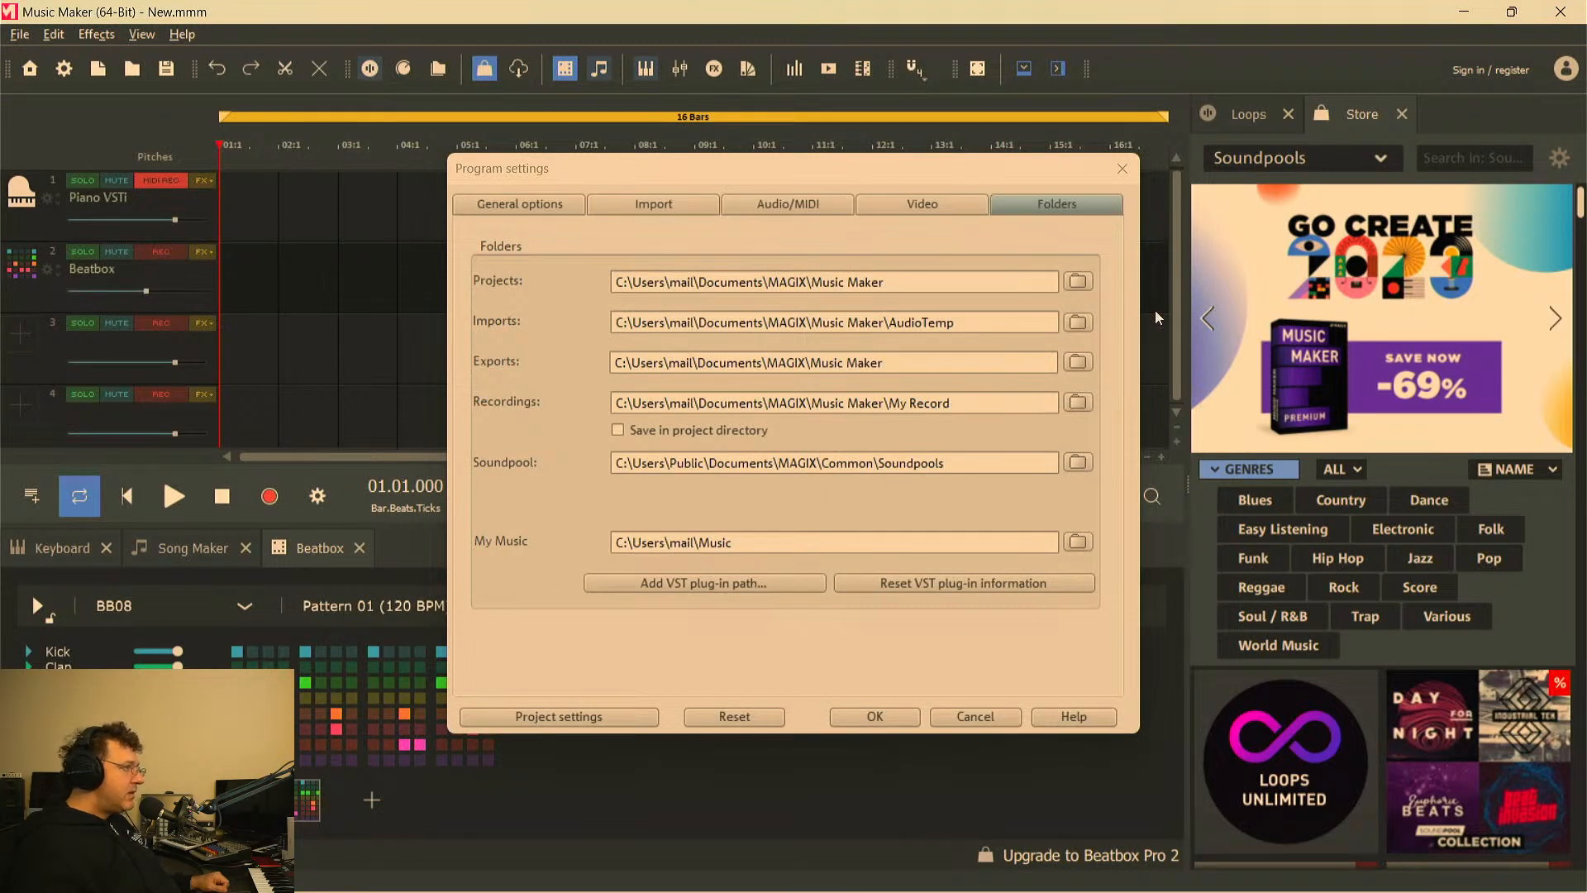
# Look through the general, import, audio/MIDI, video and folder program settings, and close them without changes
pyautogui.click(558, 208)
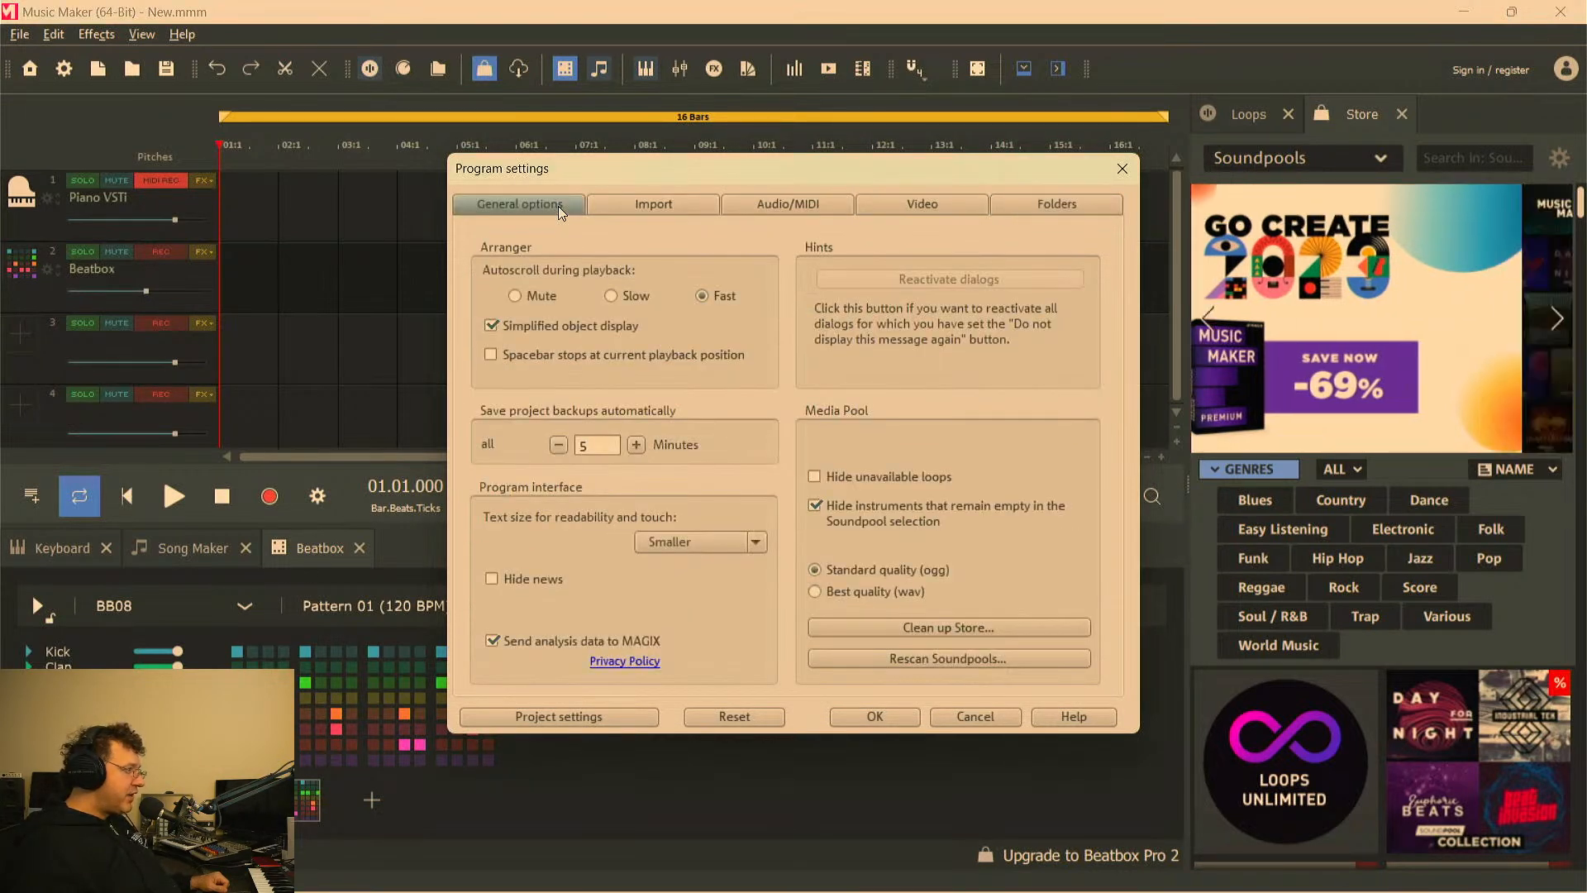
pyautogui.click(682, 203)
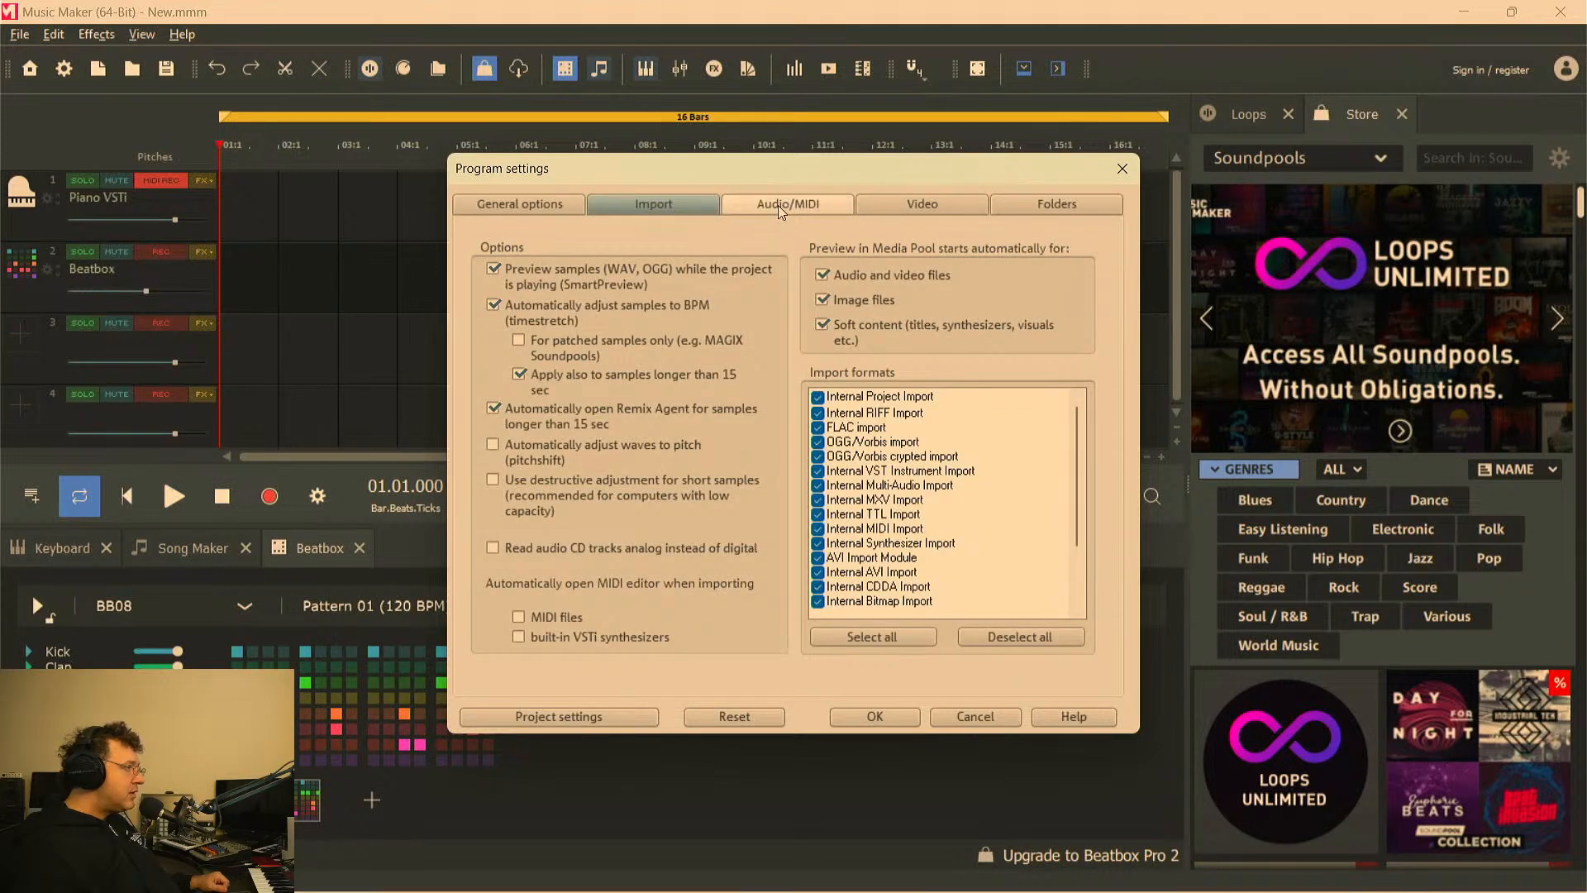
pyautogui.click(777, 207)
pyautogui.click(905, 208)
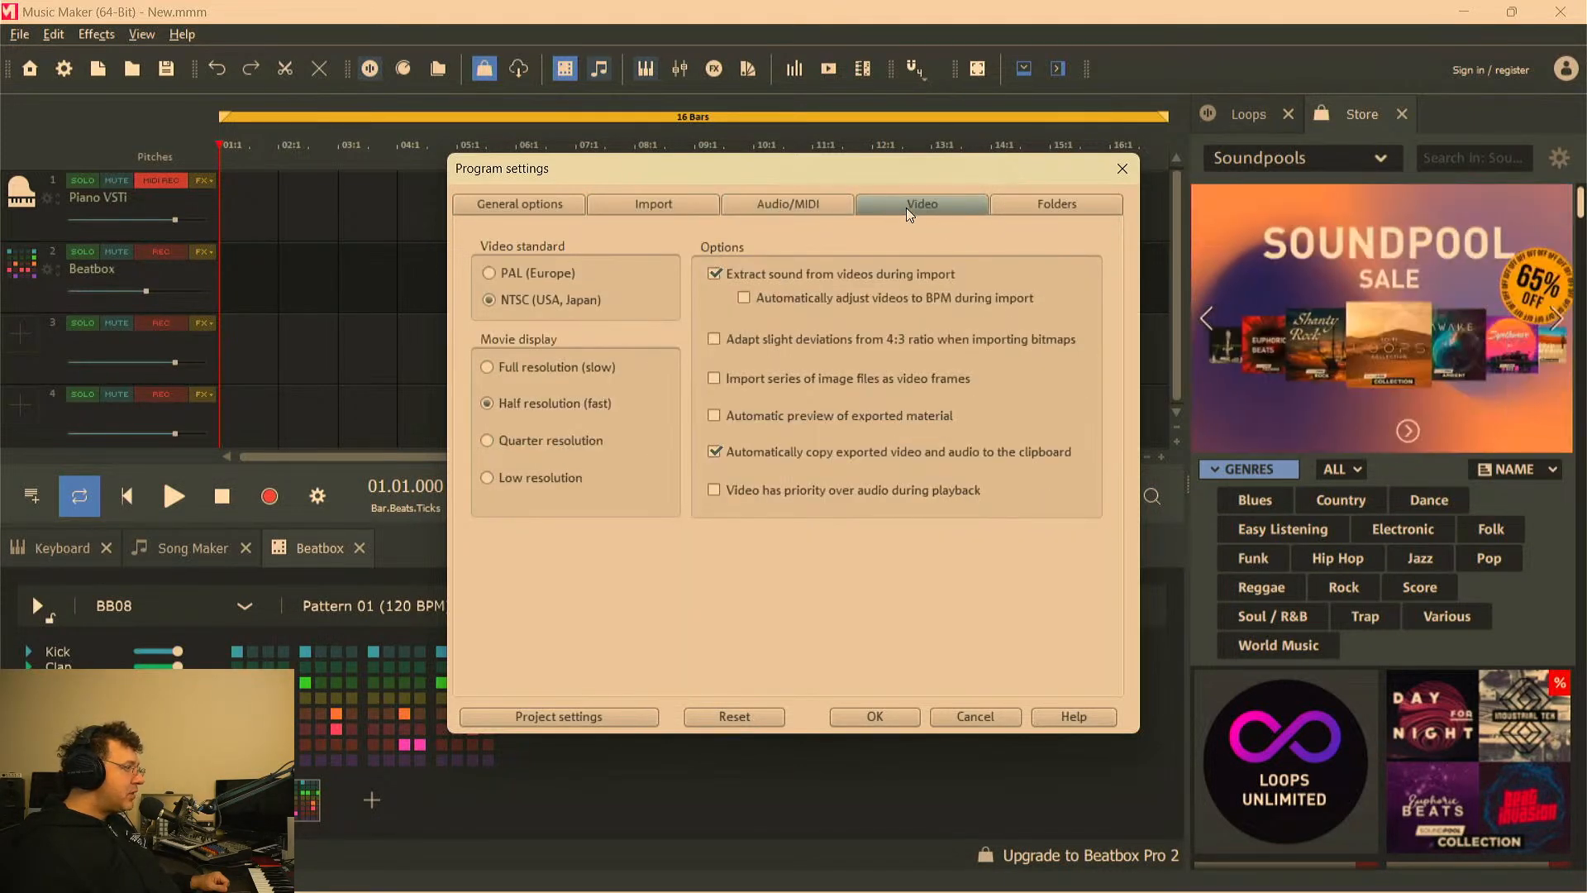
pyautogui.click(1010, 202)
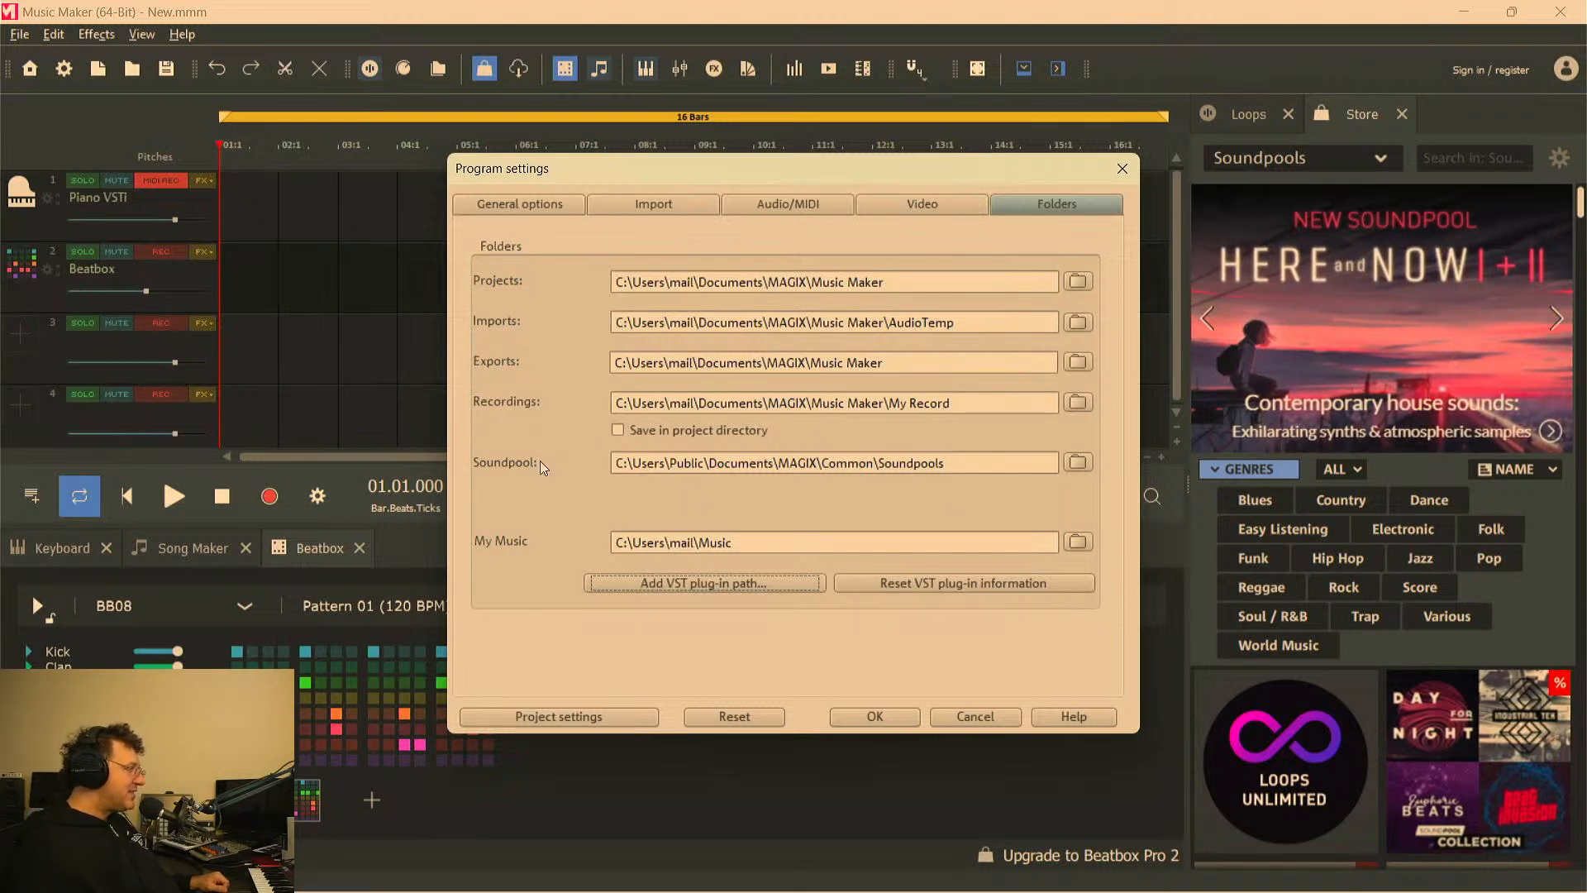
pyautogui.click(1122, 168)
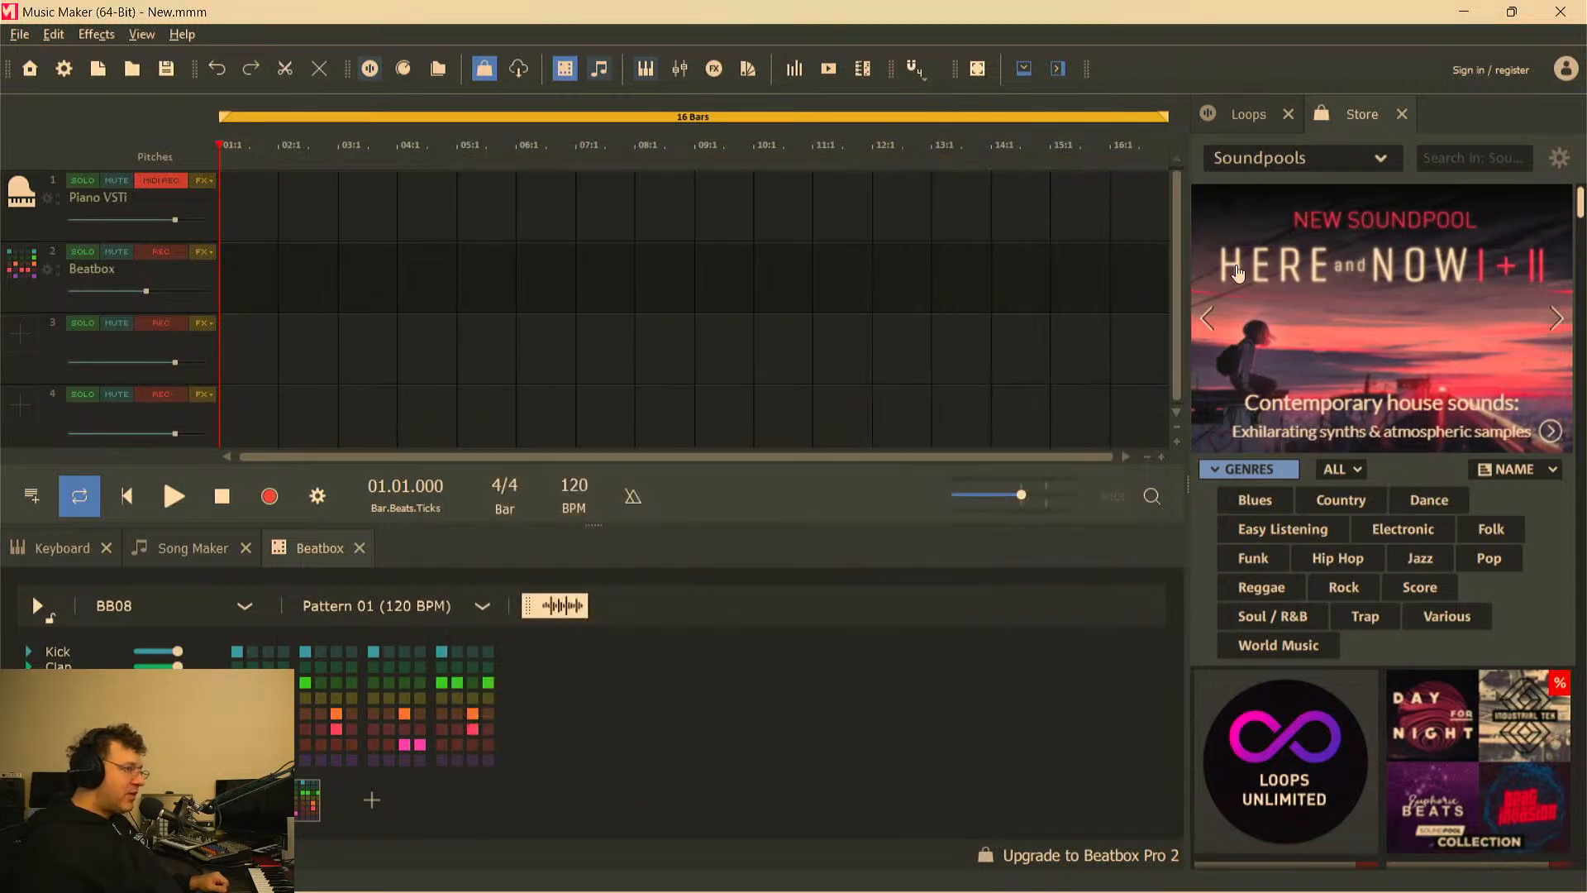
# Try out the Right Bass A loop at pitch 6 on track 1, and delete the inserted loops from the track
pyautogui.click(1249, 120)
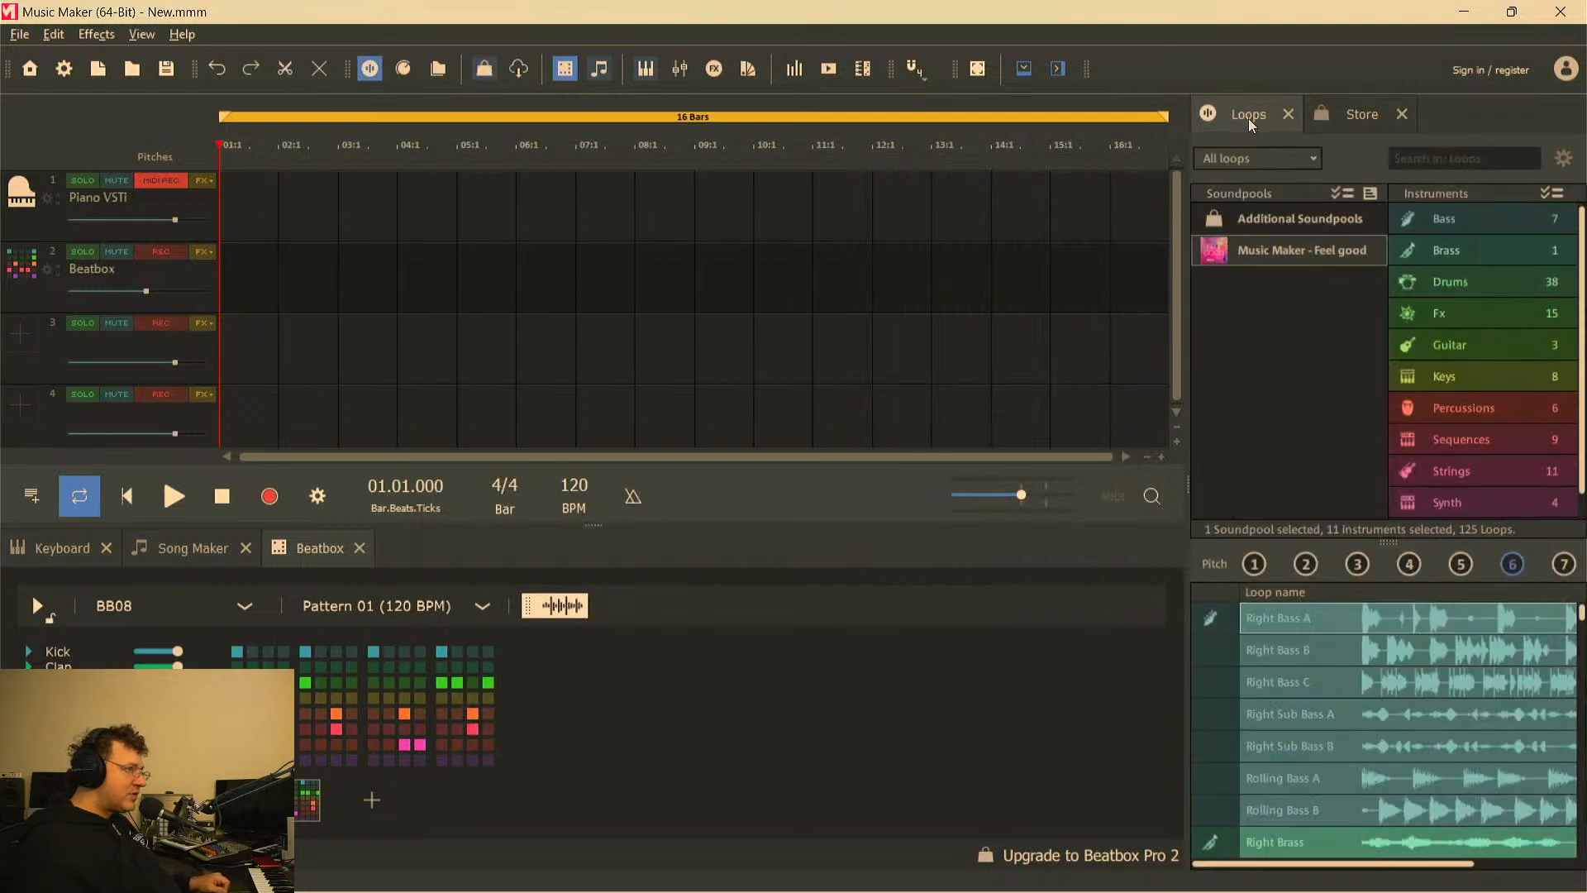
pyautogui.doubleClick(1302, 622)
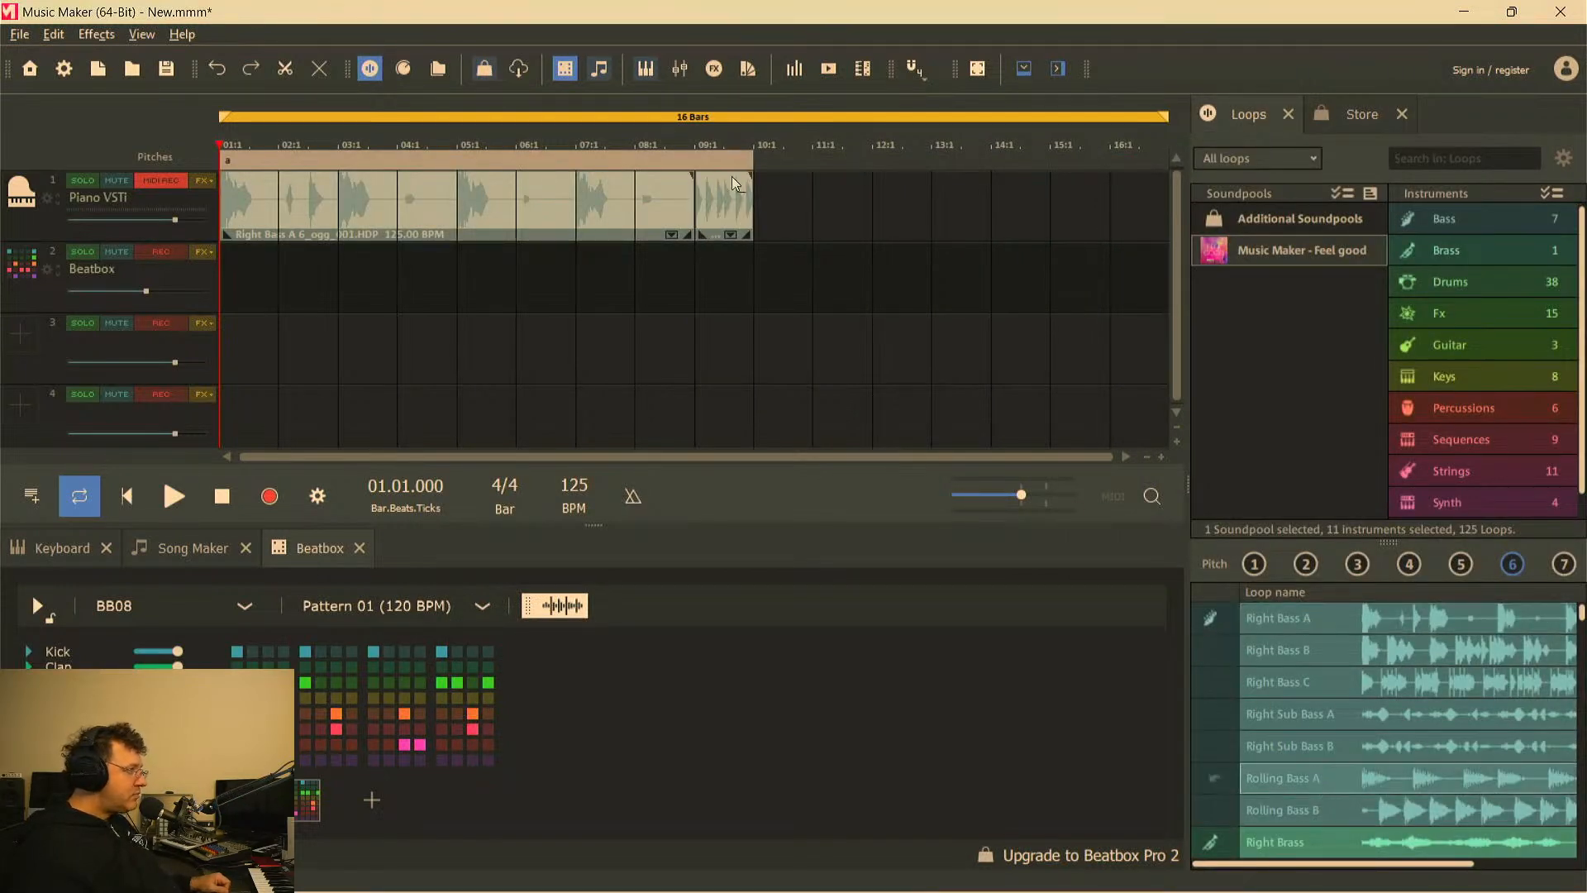
pyautogui.click(405, 192)
pyautogui.press('Delete')
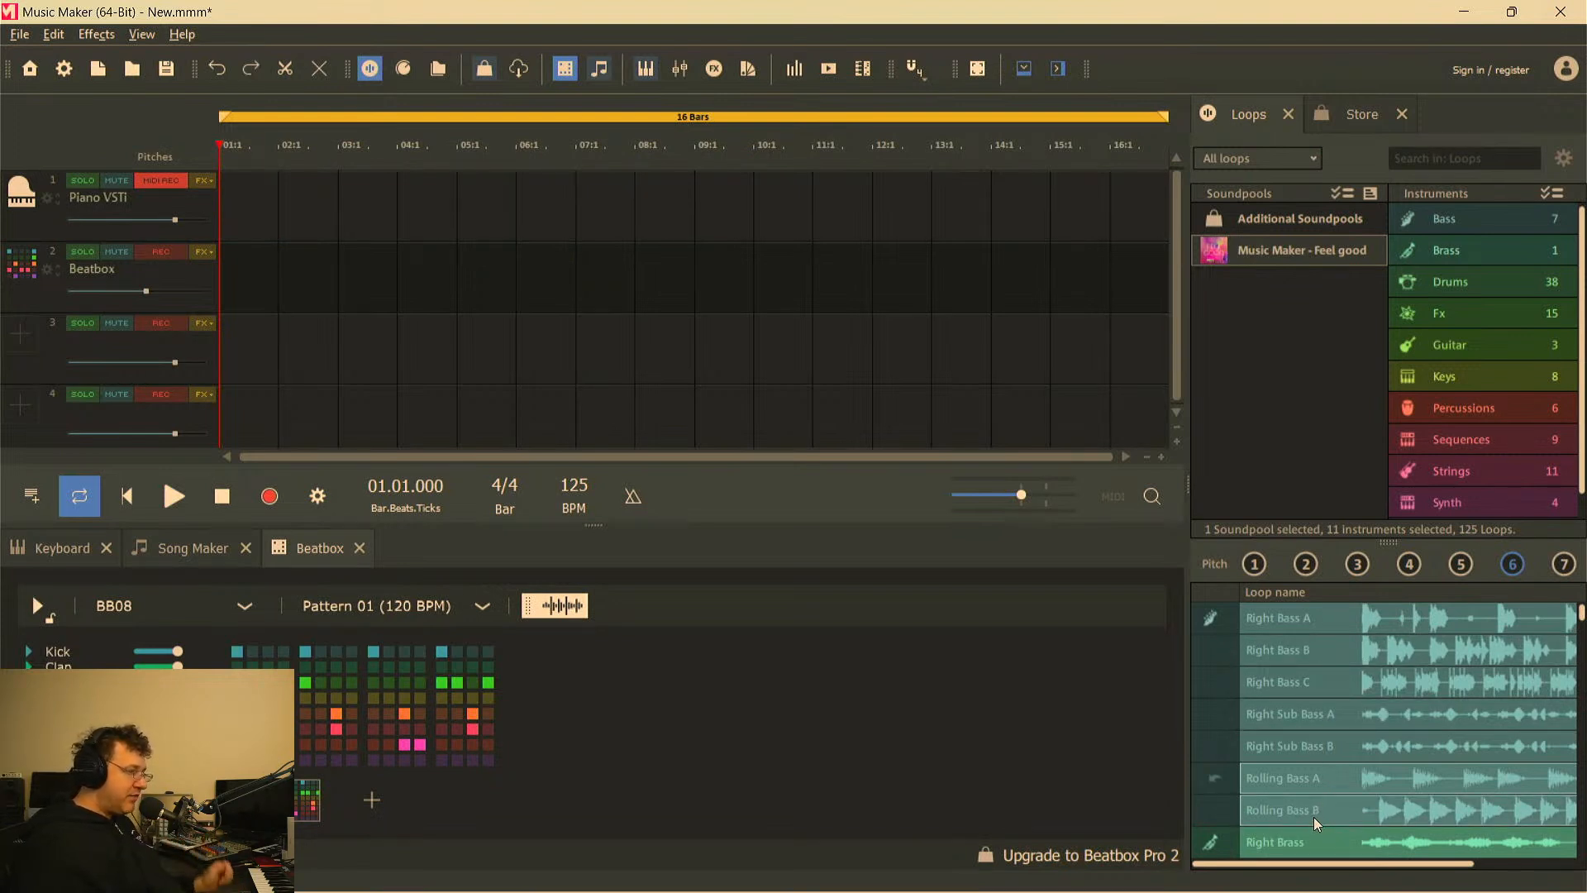
# Preview the Rolling Bass A loop and compare it at pitches 5 and 4, ending on pitch 5
pyautogui.click(1311, 780)
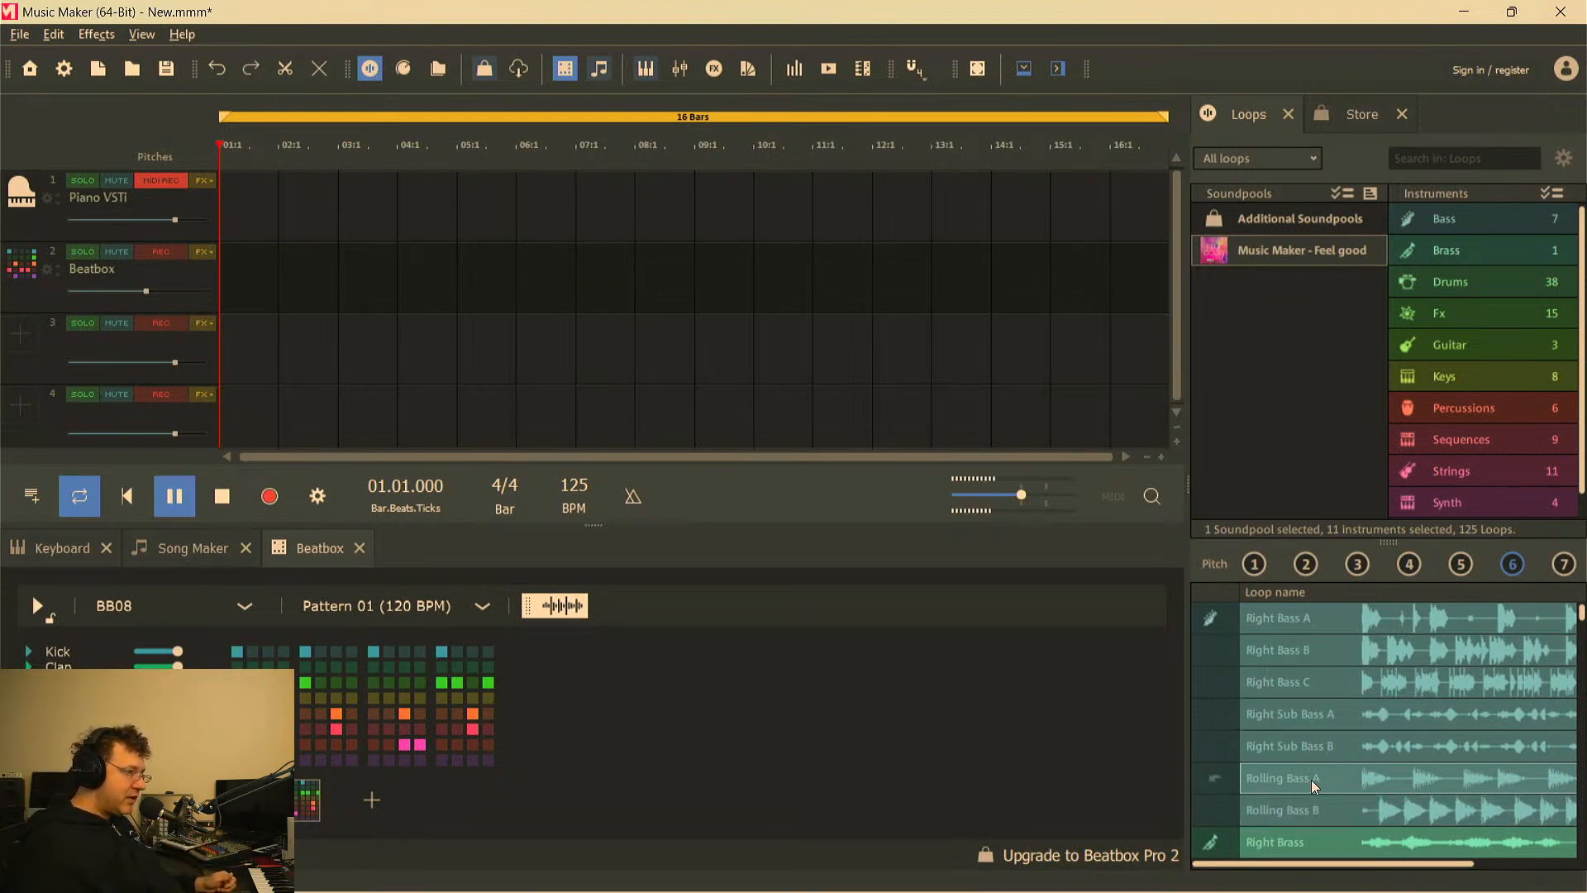
pyautogui.click(1462, 566)
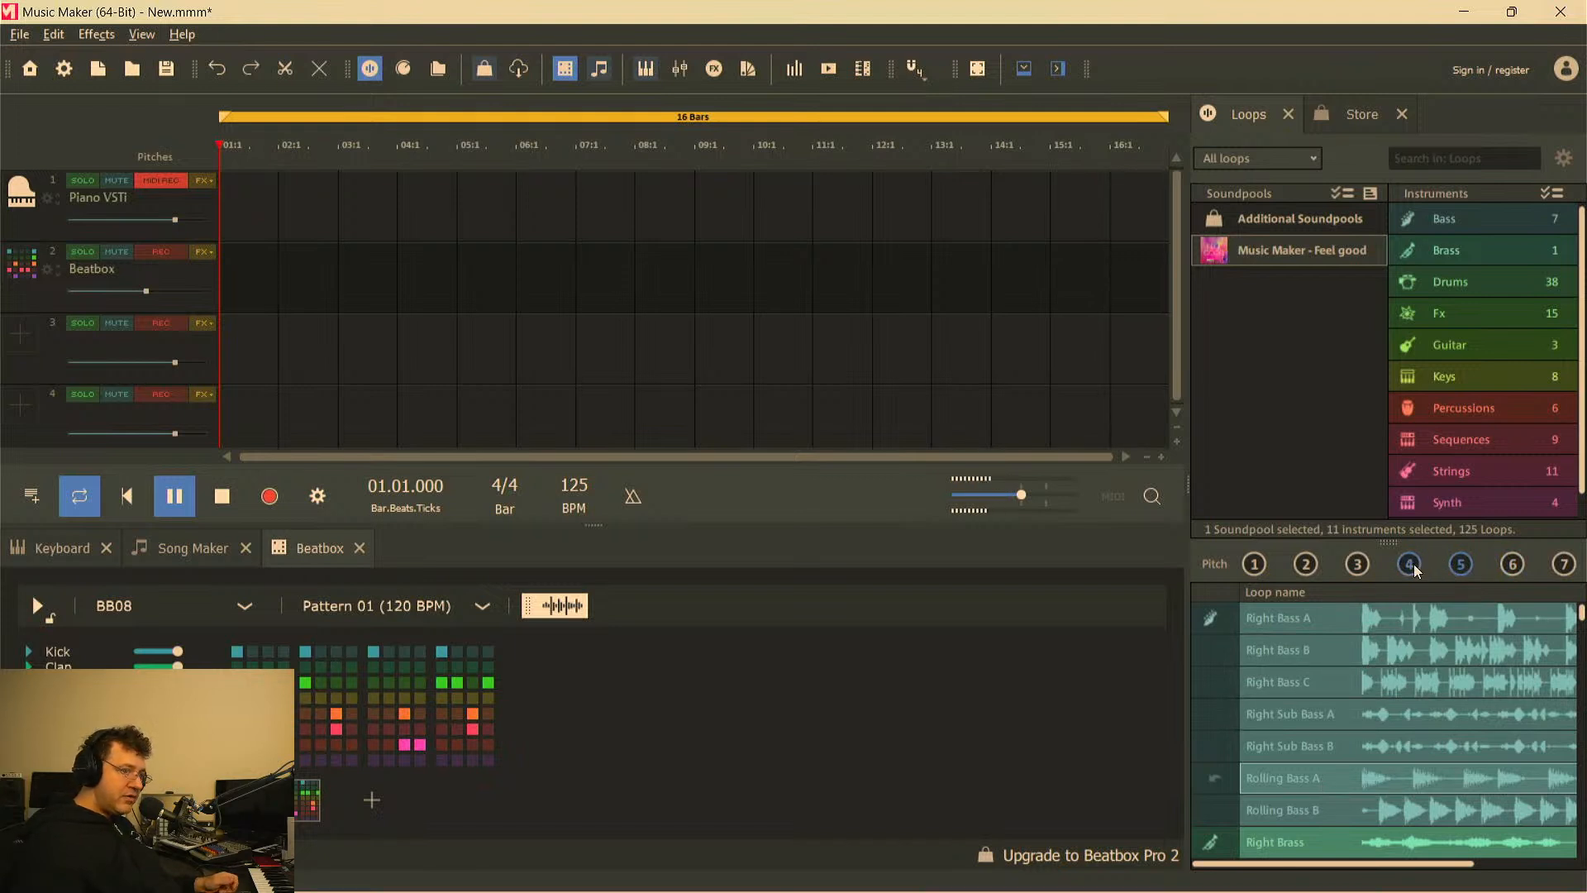
pyautogui.click(1410, 564)
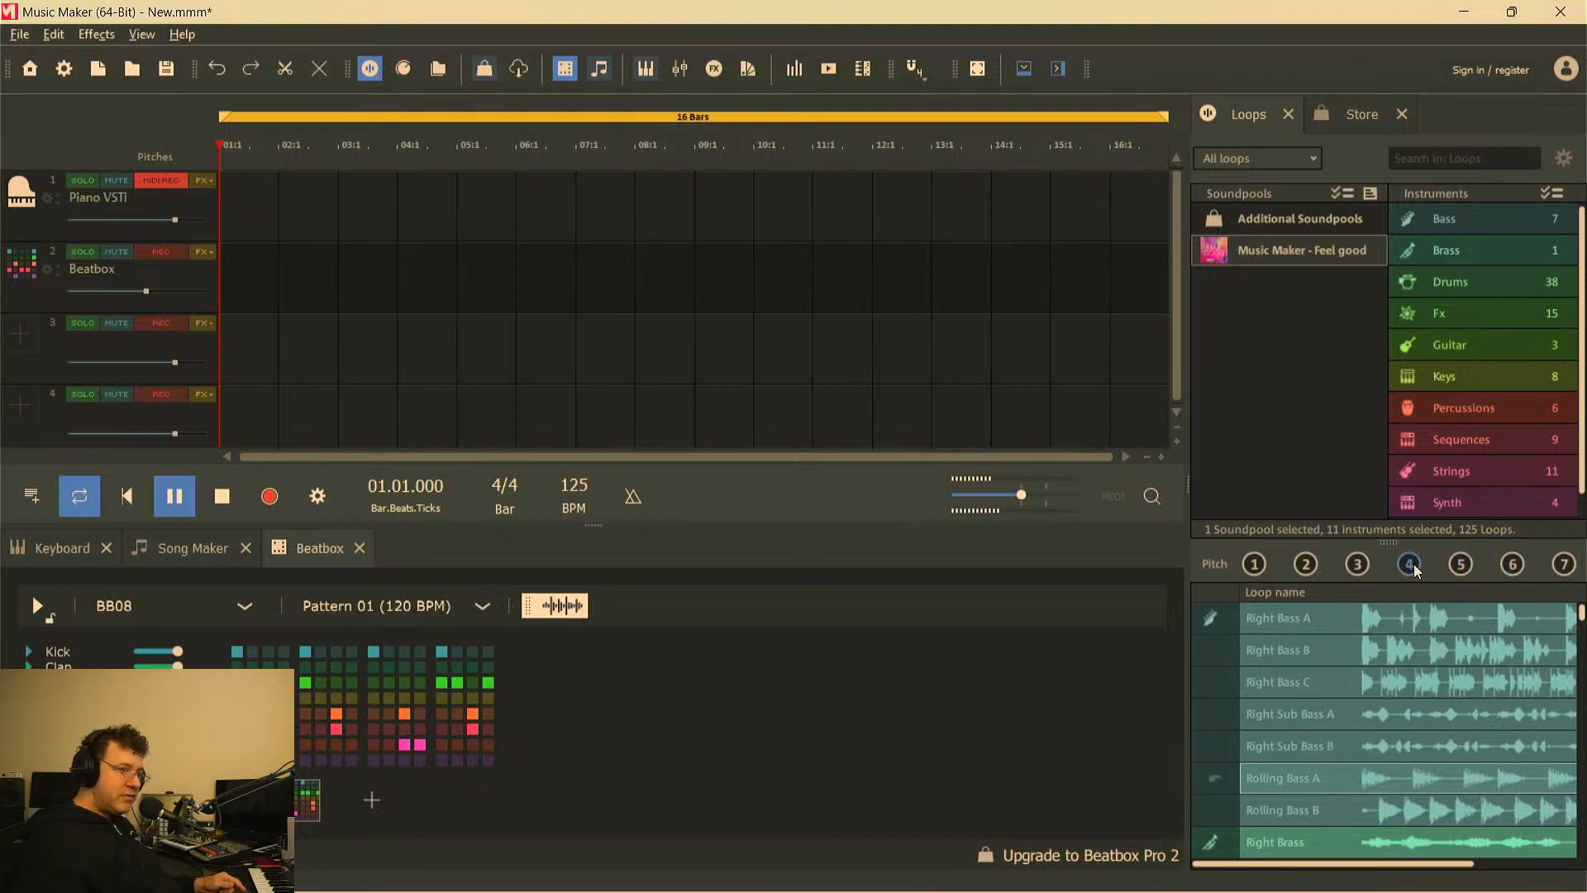
pyautogui.click(1460, 566)
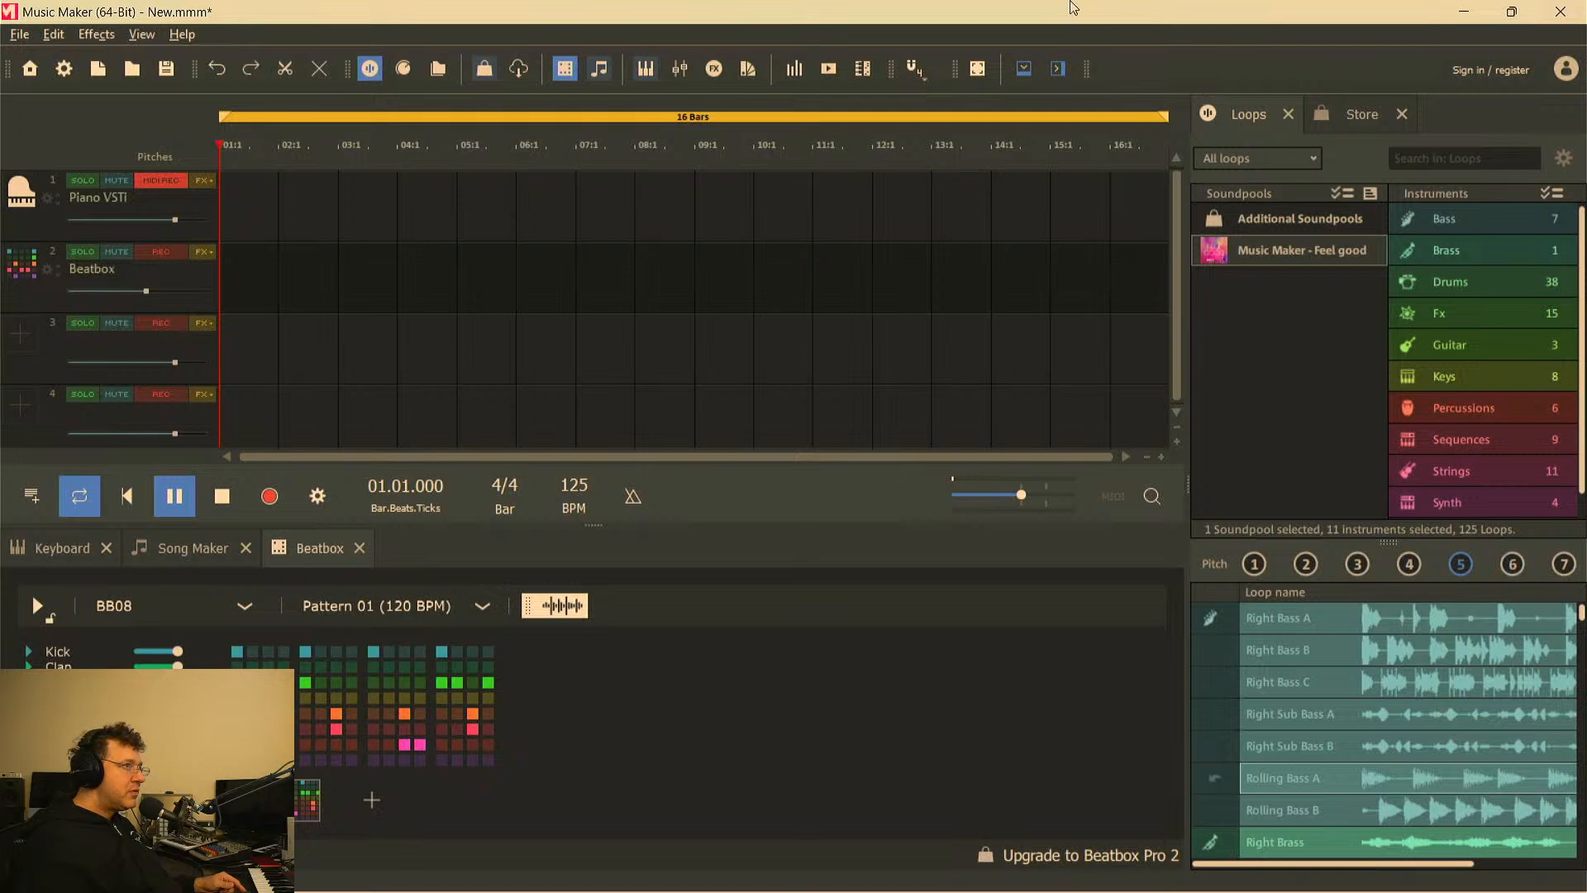
# Restore the Music Maker window from full screen and reposition and enlarge it to fill the area beside the chat window
pyautogui.click(1513, 13)
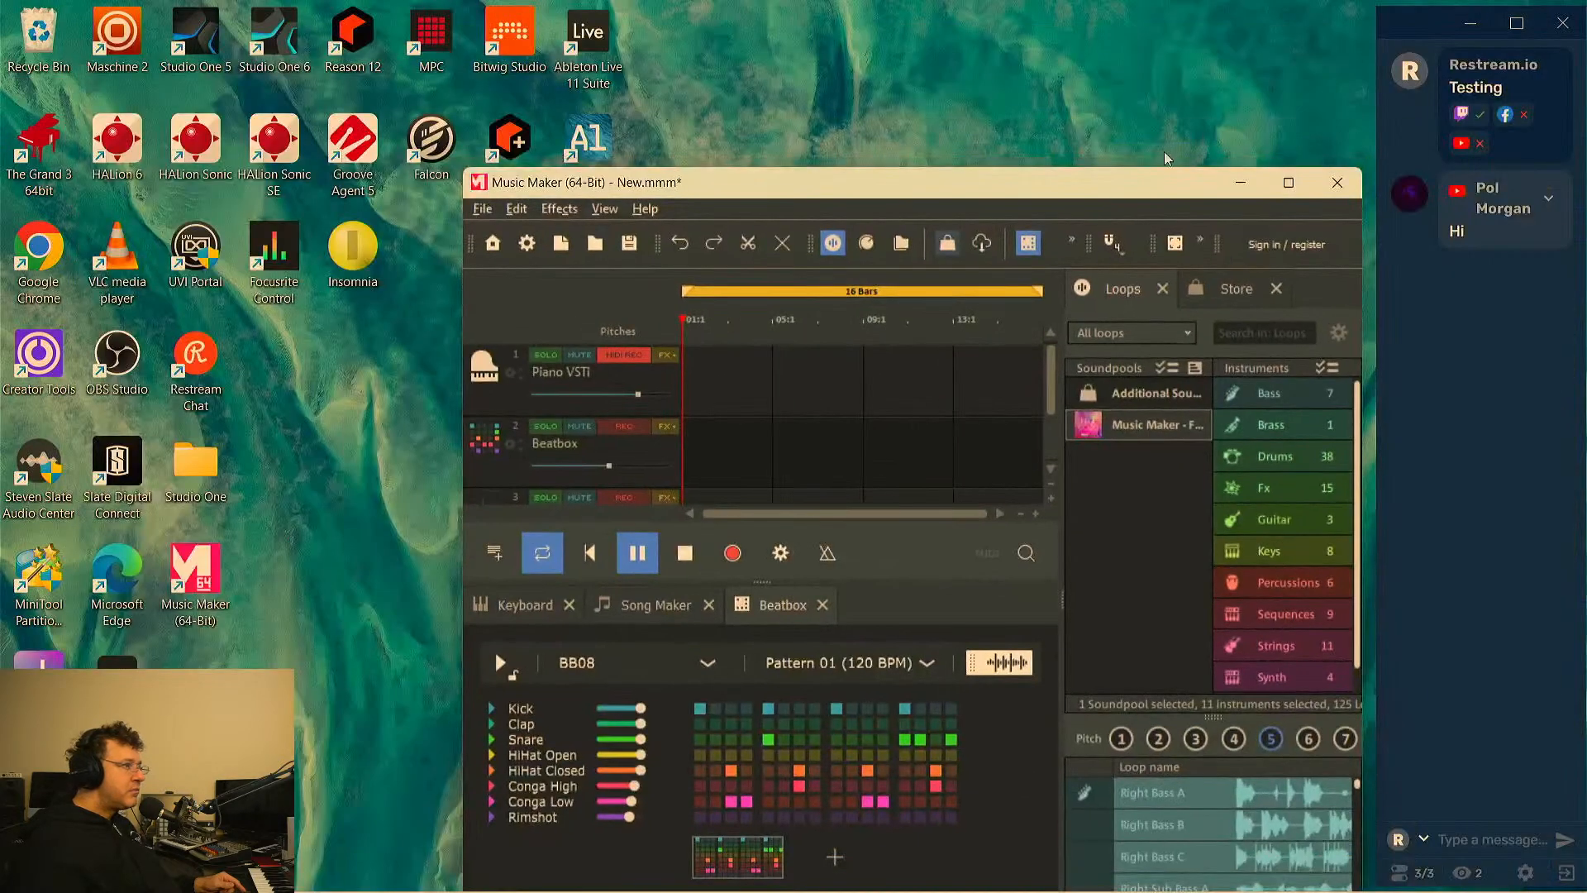
pyautogui.moveTo(1147, 185); pyautogui.dragTo(686, 18)
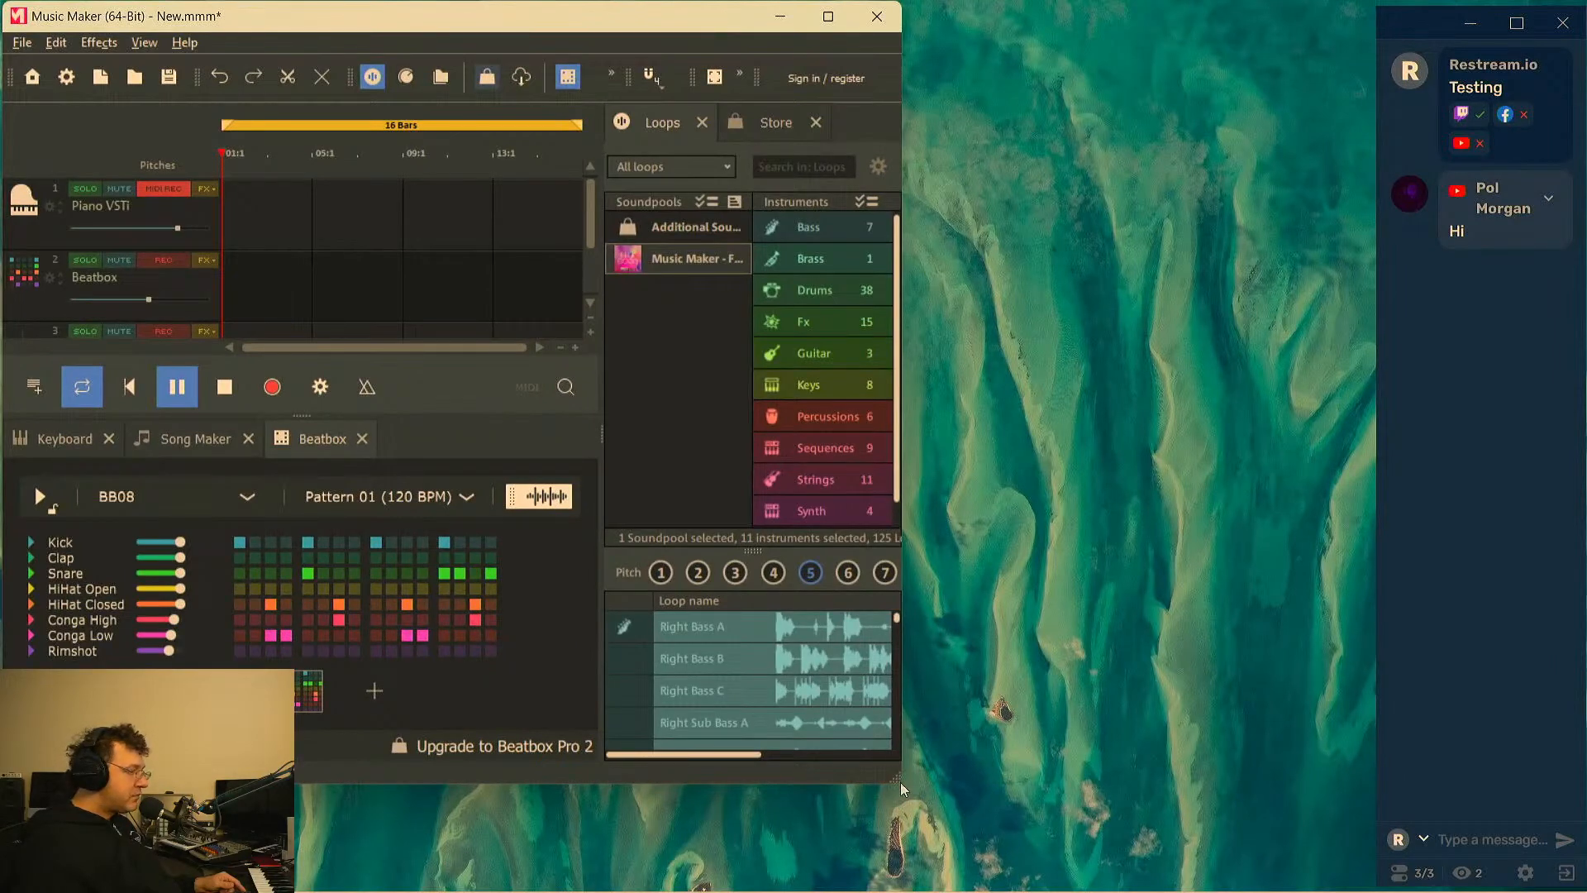
pyautogui.moveTo(901, 782); pyautogui.dragTo(1370, 886)
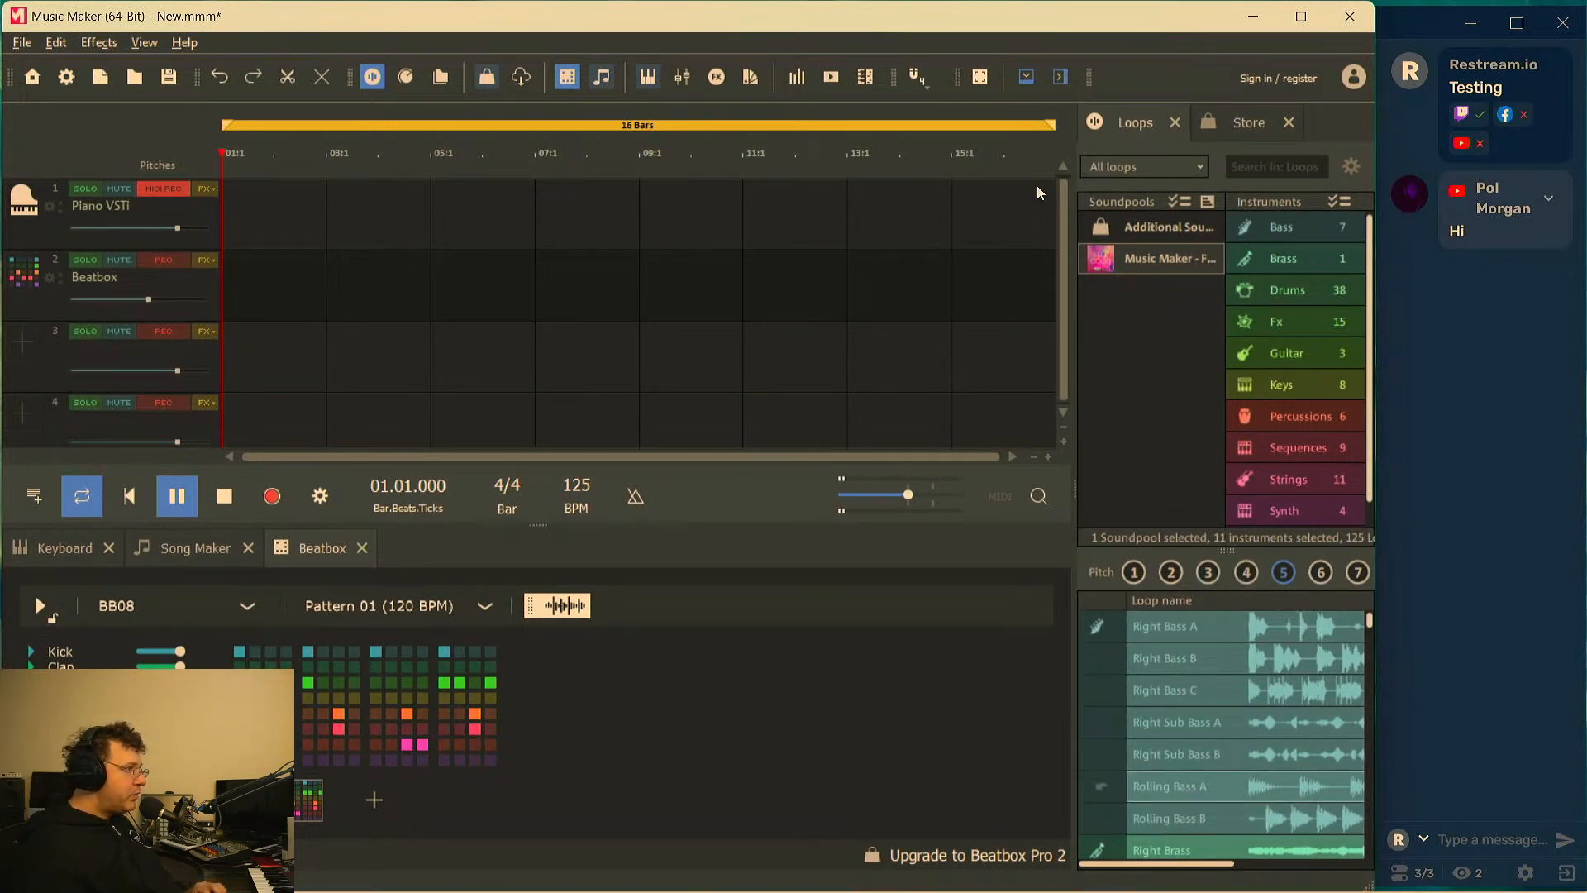
# Set the ASIO driver to Focusrite USB ASIO in the Audio/MIDI program settings
pyautogui.click(22, 42)
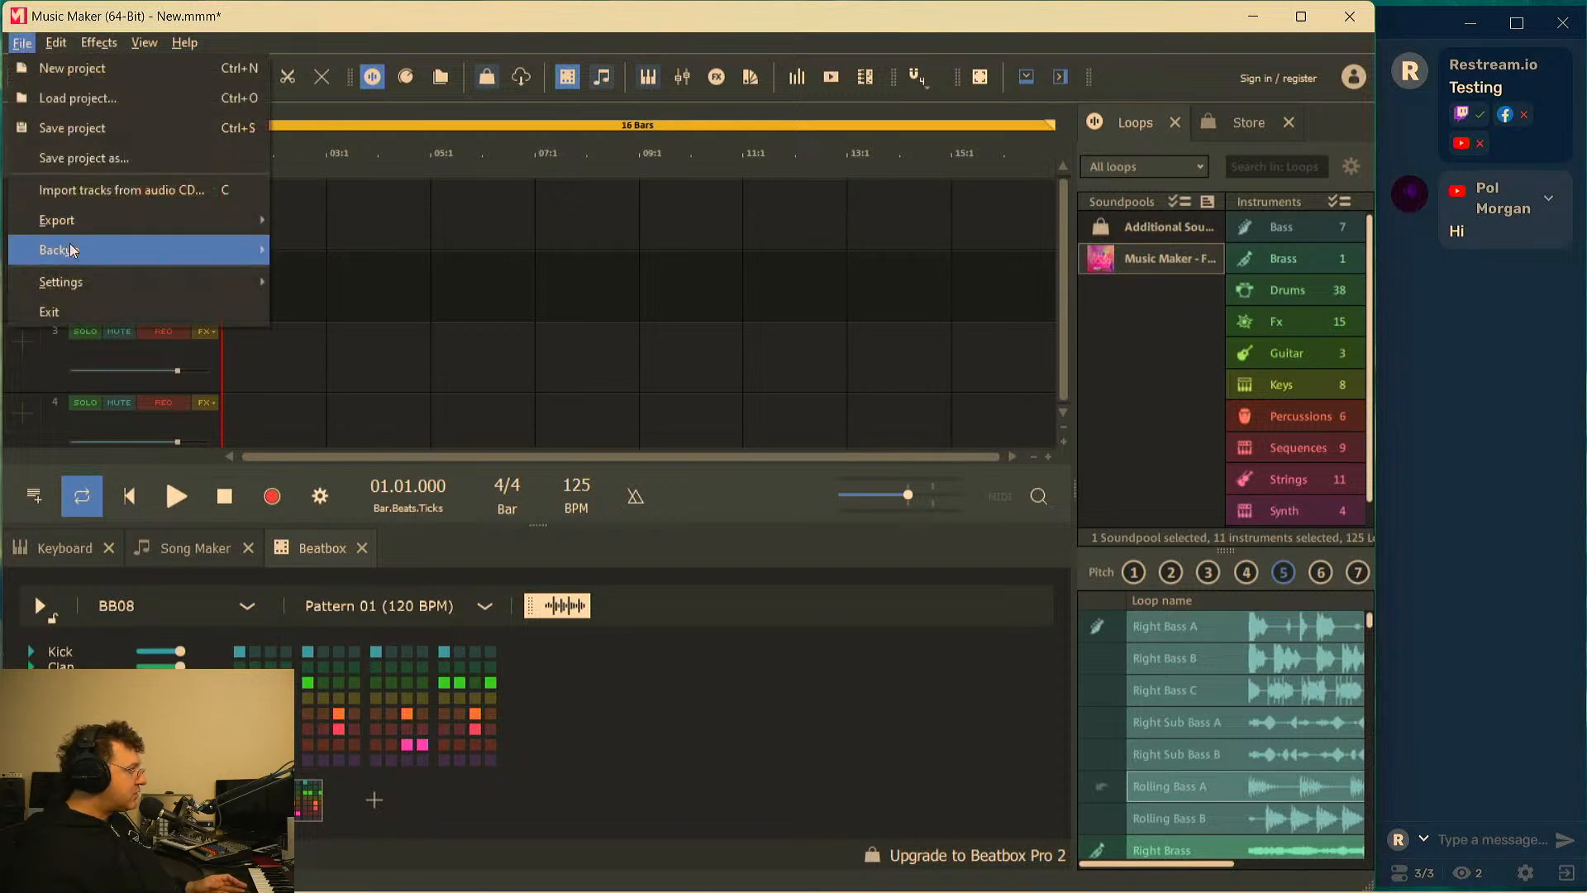
pyautogui.click(491, 244)
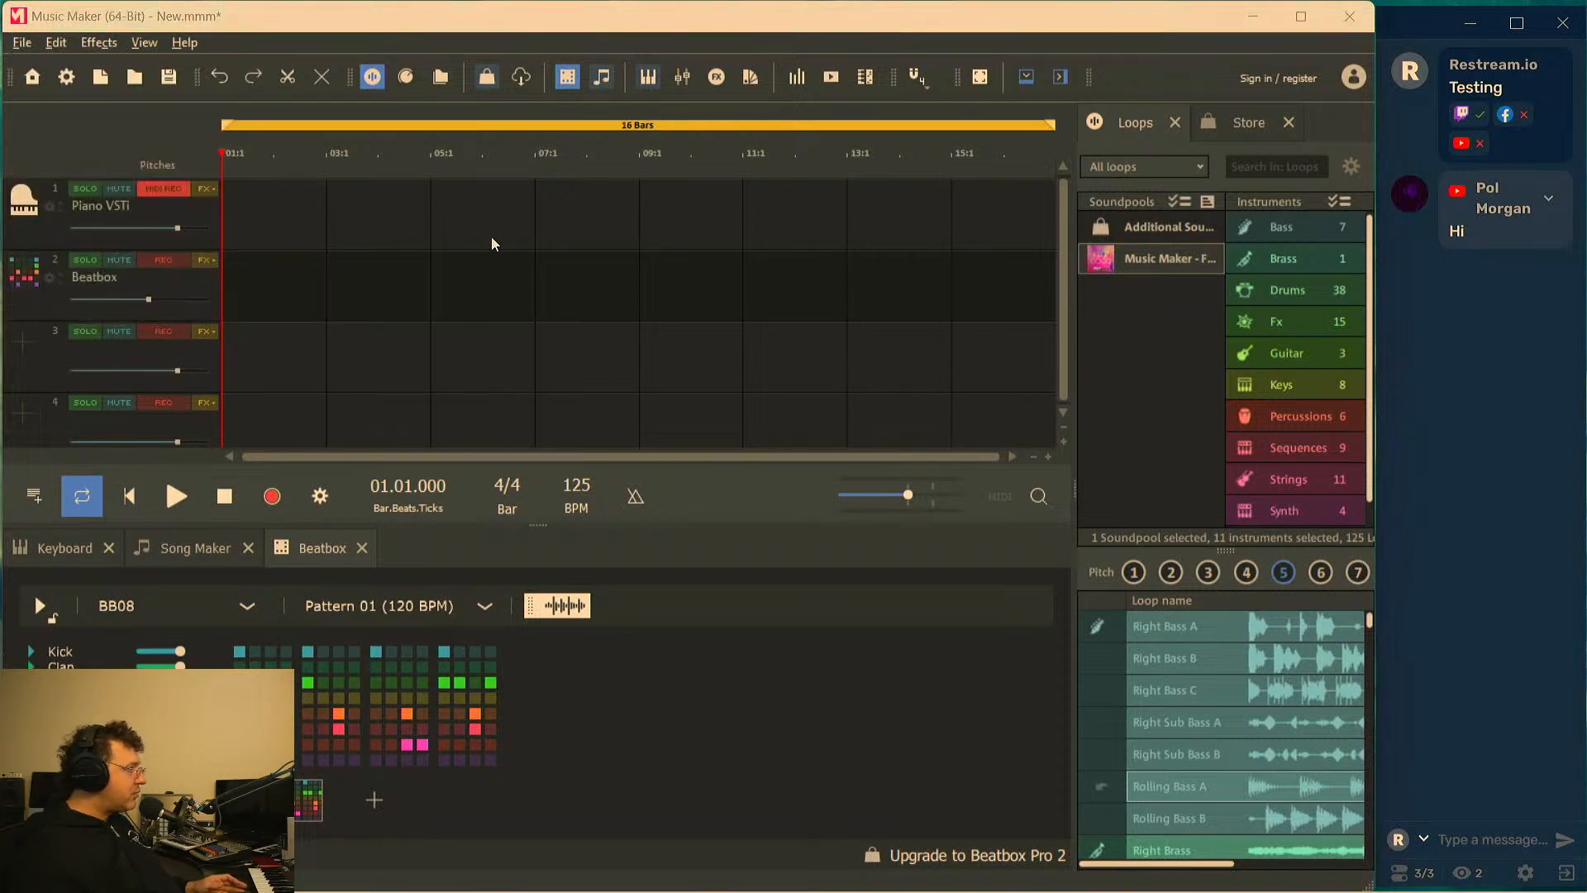
pyautogui.click(648, 214)
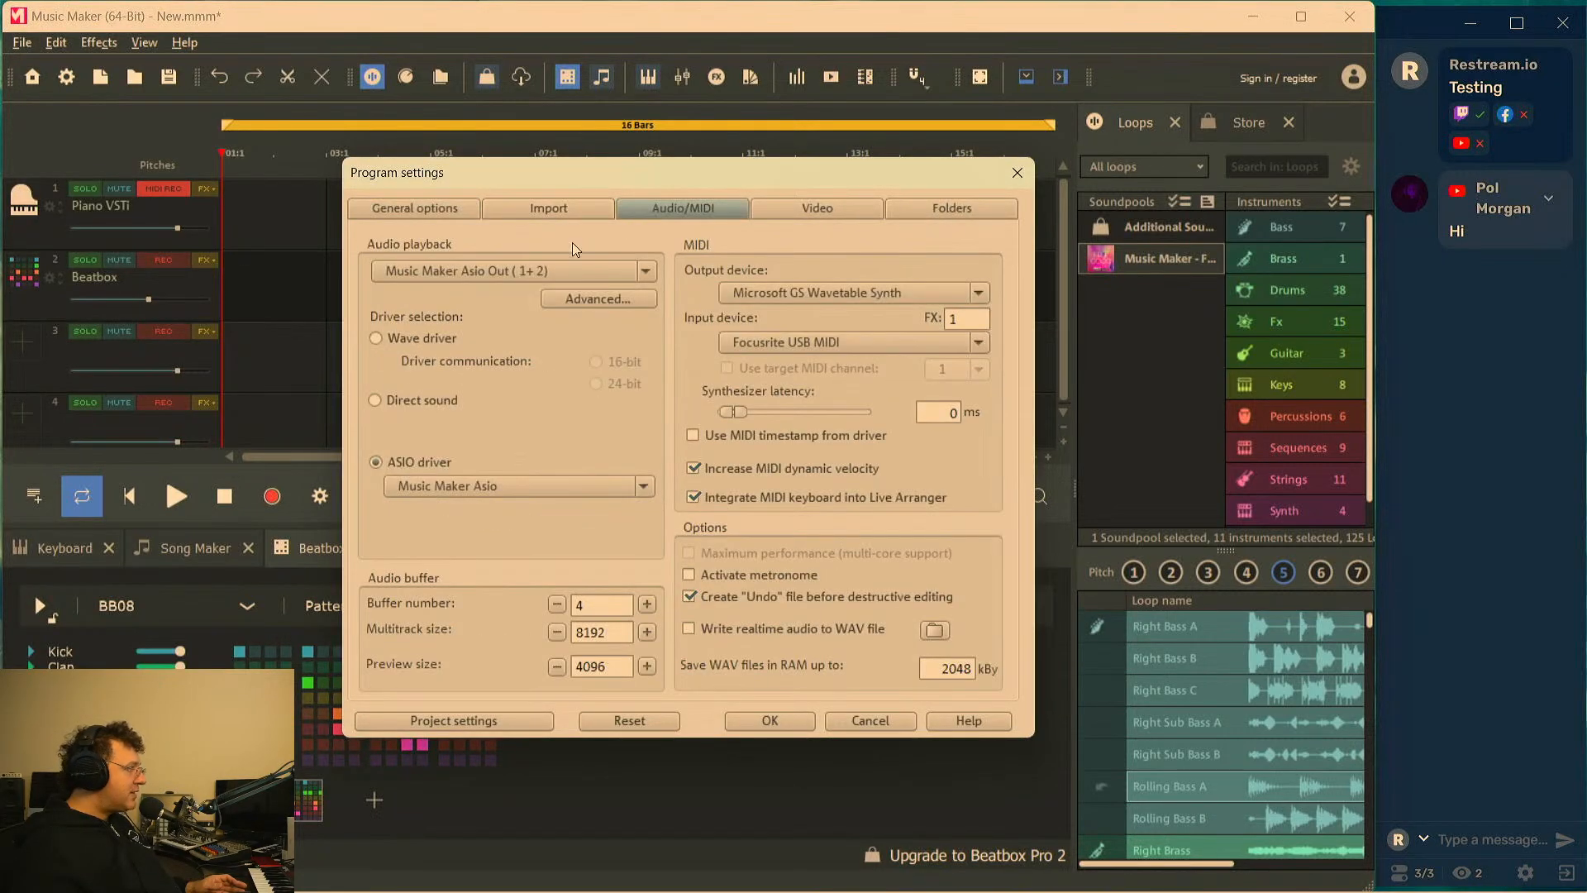
pyautogui.click(430, 487)
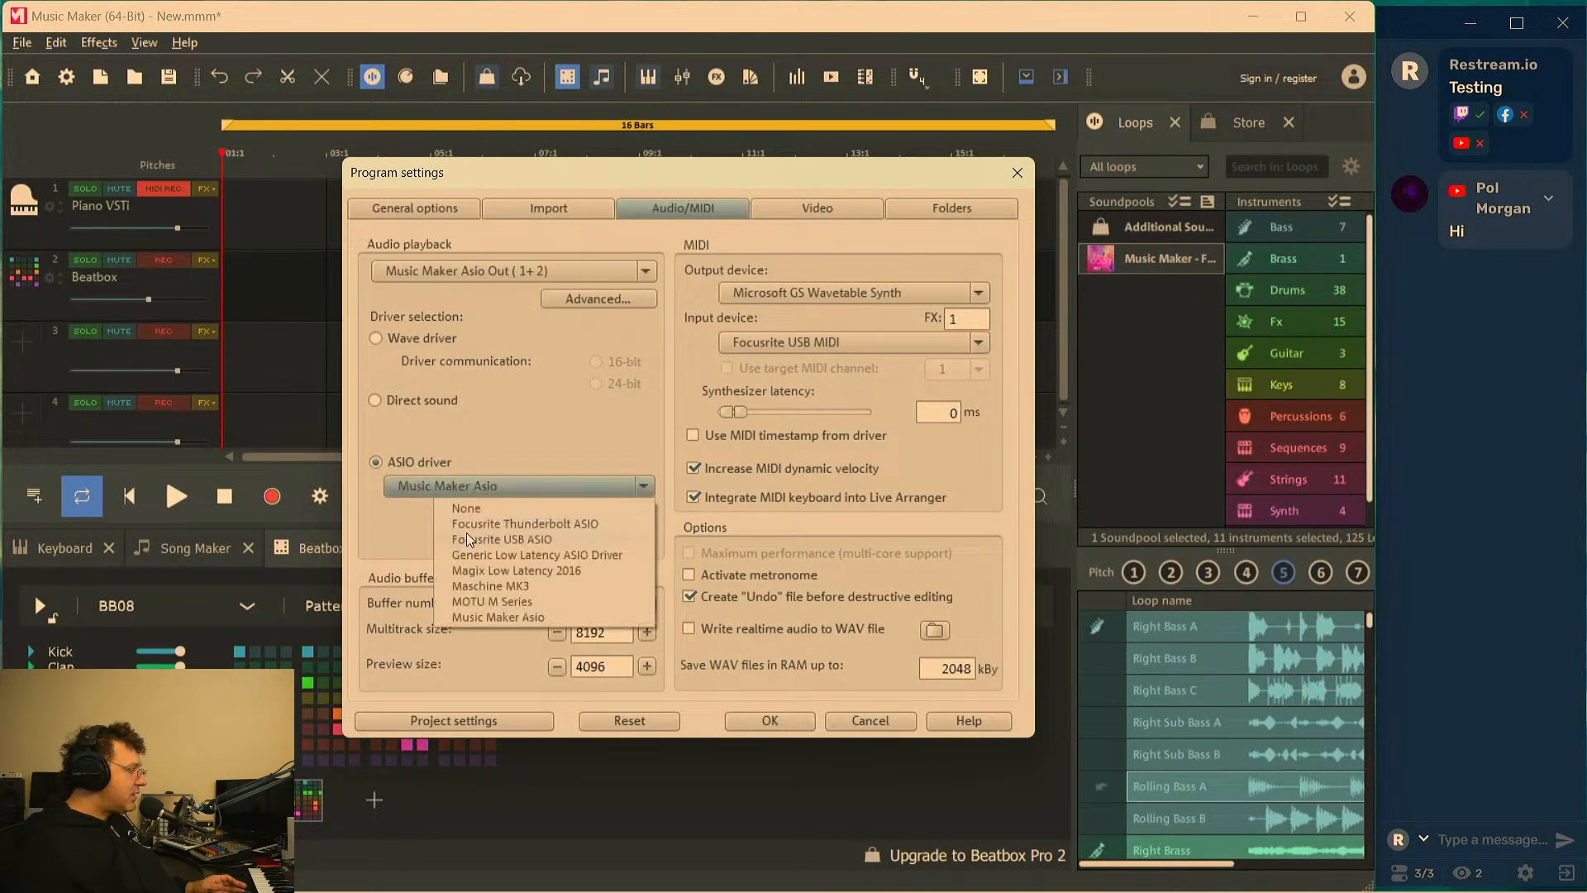
pyautogui.click(468, 539)
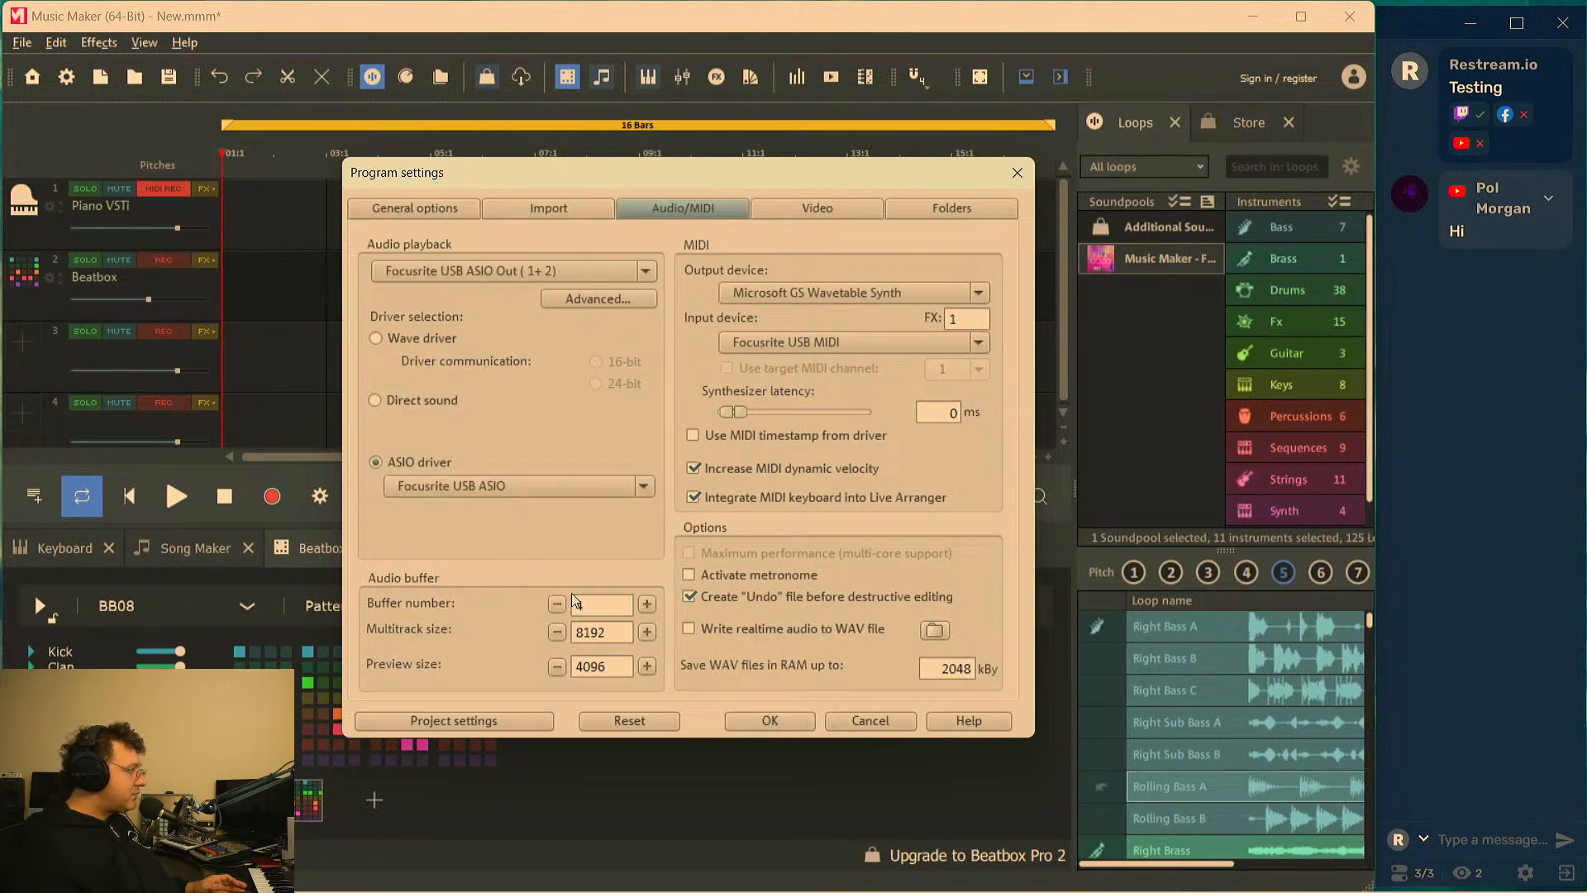
# Apply the audio settings and preview the Right Sub Bass A and Rolling Bass A loops at pitch 5
pyautogui.click(776, 727)
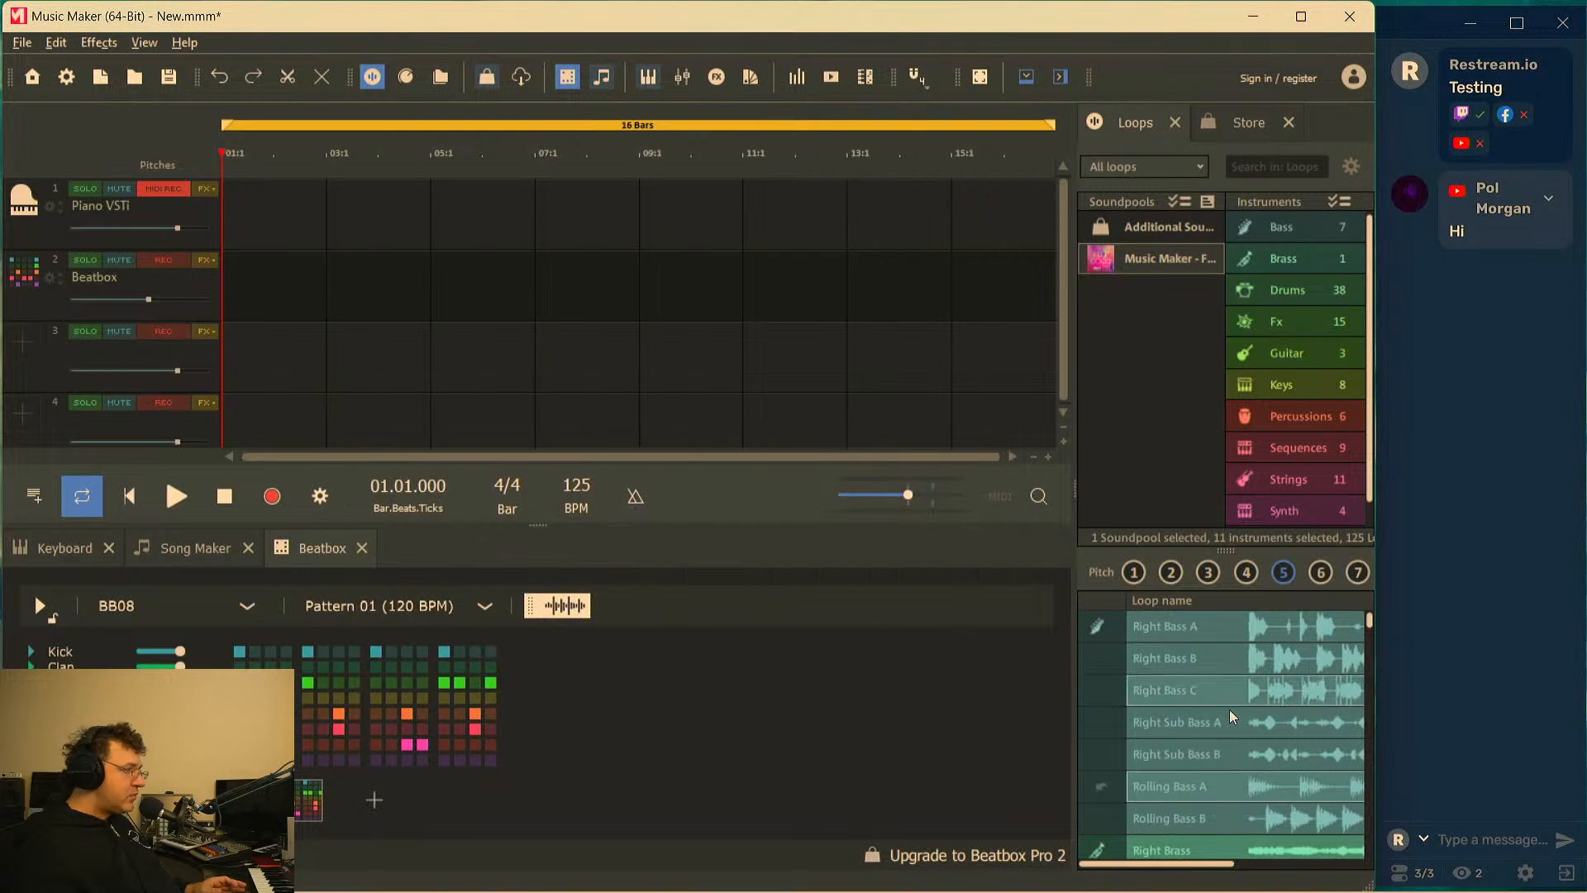
pyautogui.click(1204, 740)
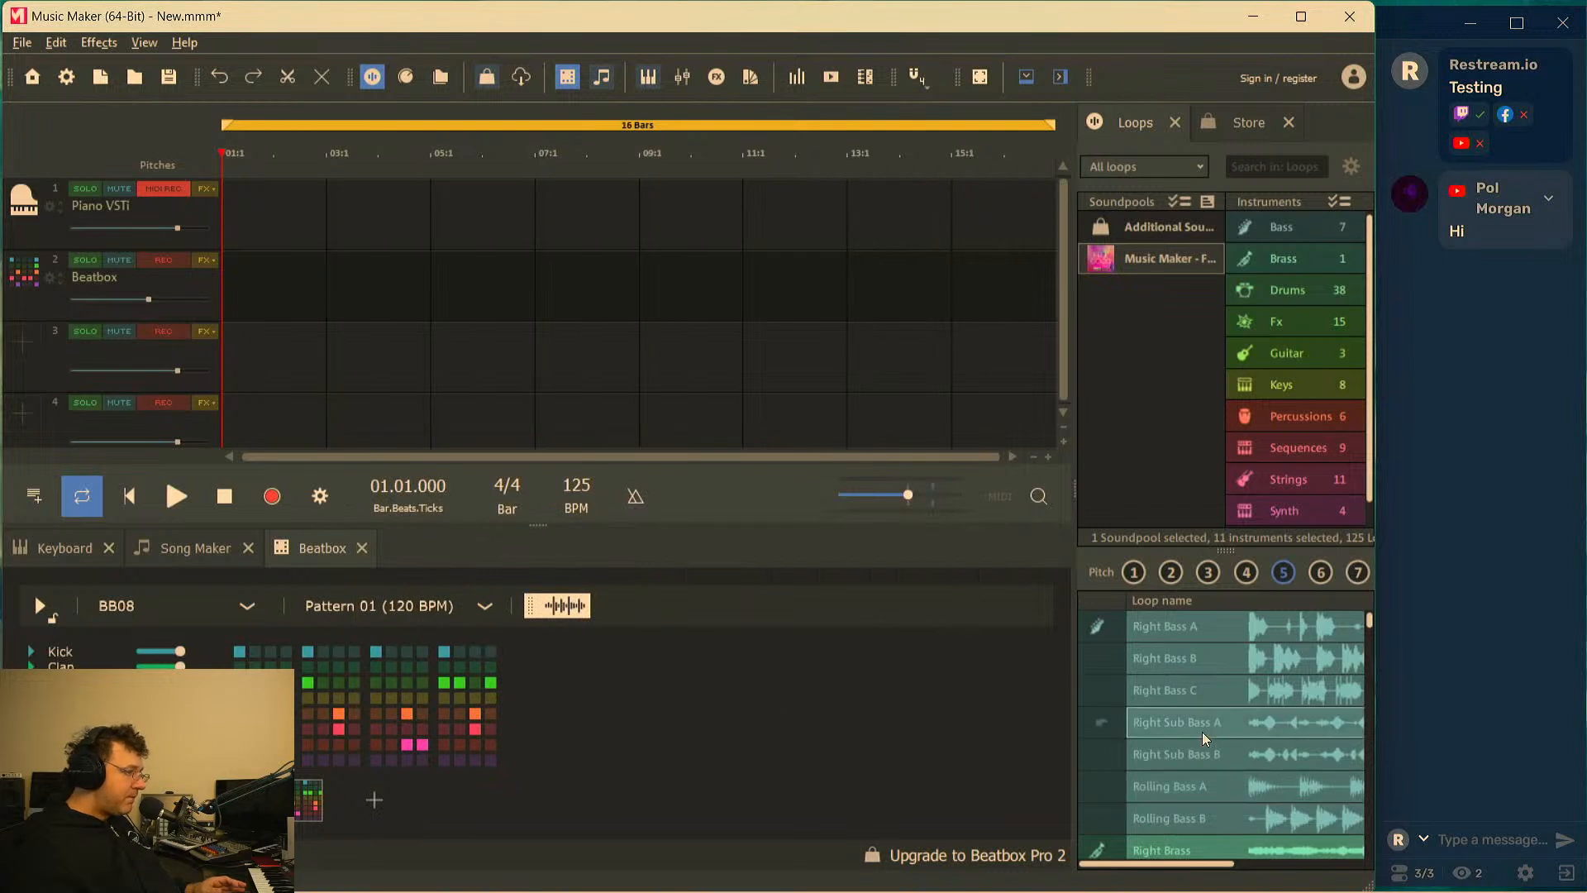
pyautogui.click(1229, 790)
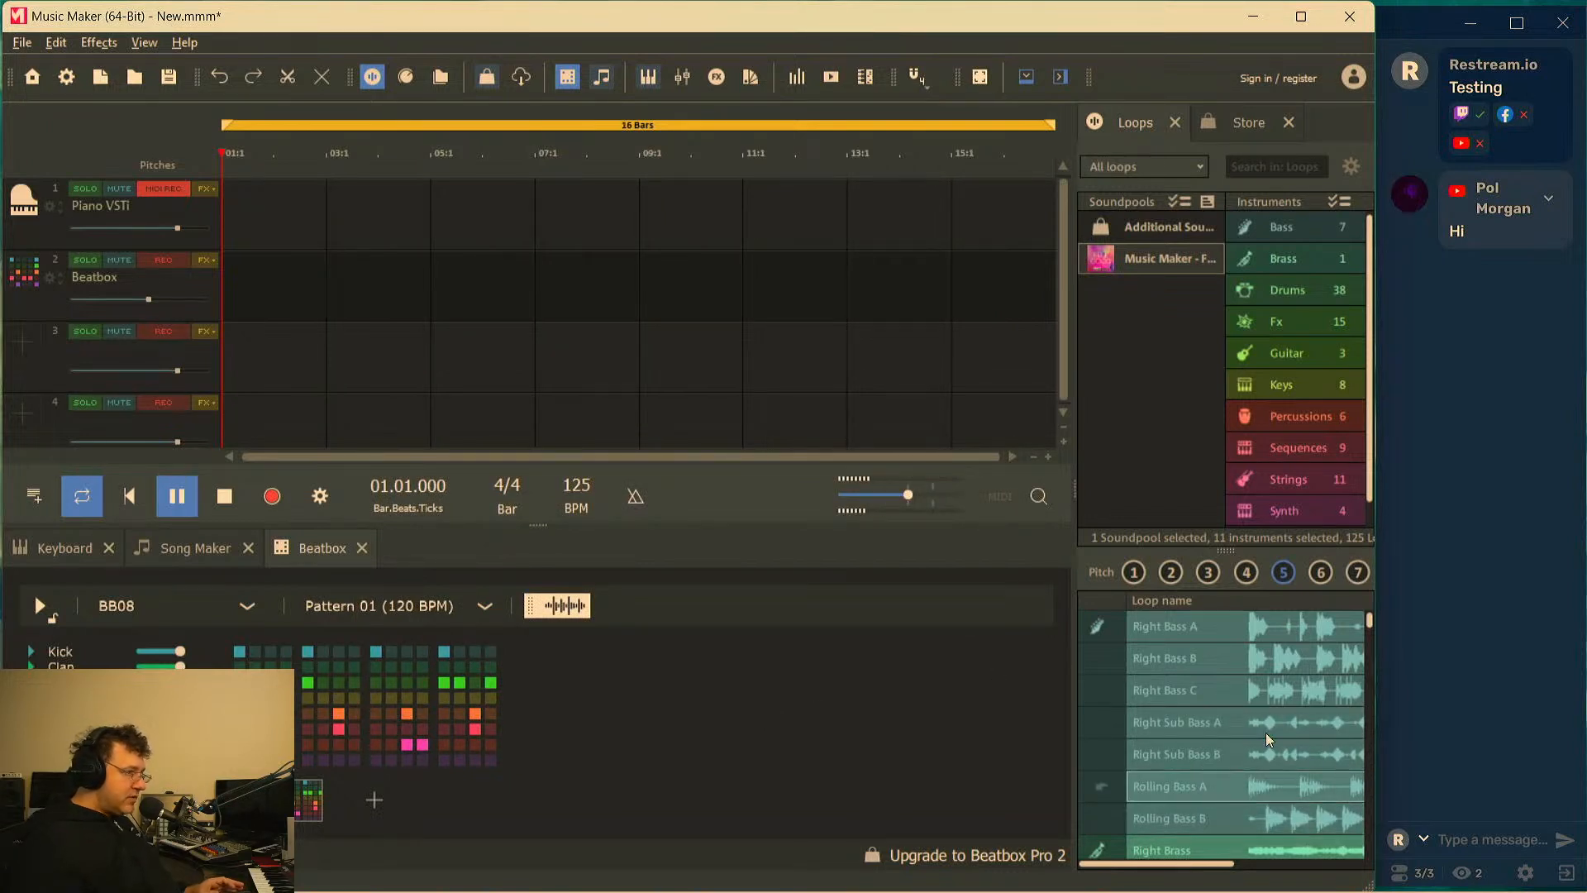
# Place the Rolling Bass A loop on track 3 at pitch 6 across bars 1–2 and at pitch 2 in bar 3
pyautogui.click(1321, 571)
pyautogui.moveTo(1208, 782); pyautogui.dragTo(248, 356)
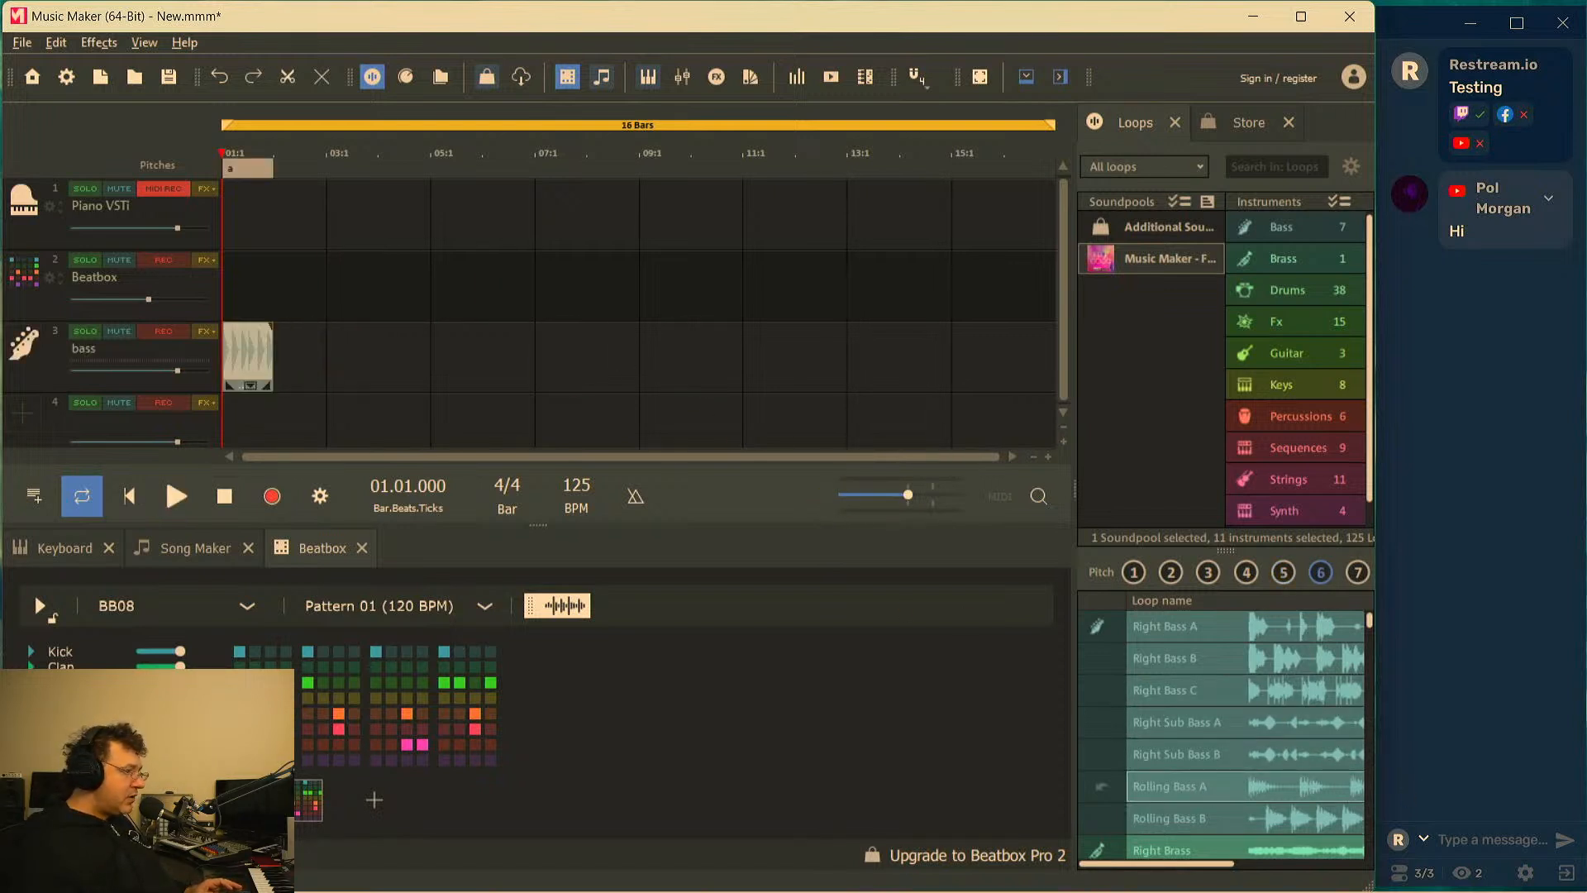
pyautogui.click(1170, 573)
pyautogui.moveTo(1209, 781)
pyautogui.mouseDown()
pyautogui.moveTo(549, 418)
pyautogui.moveTo(305, 330)
pyautogui.moveTo(324, 331)
pyautogui.mouseUp()
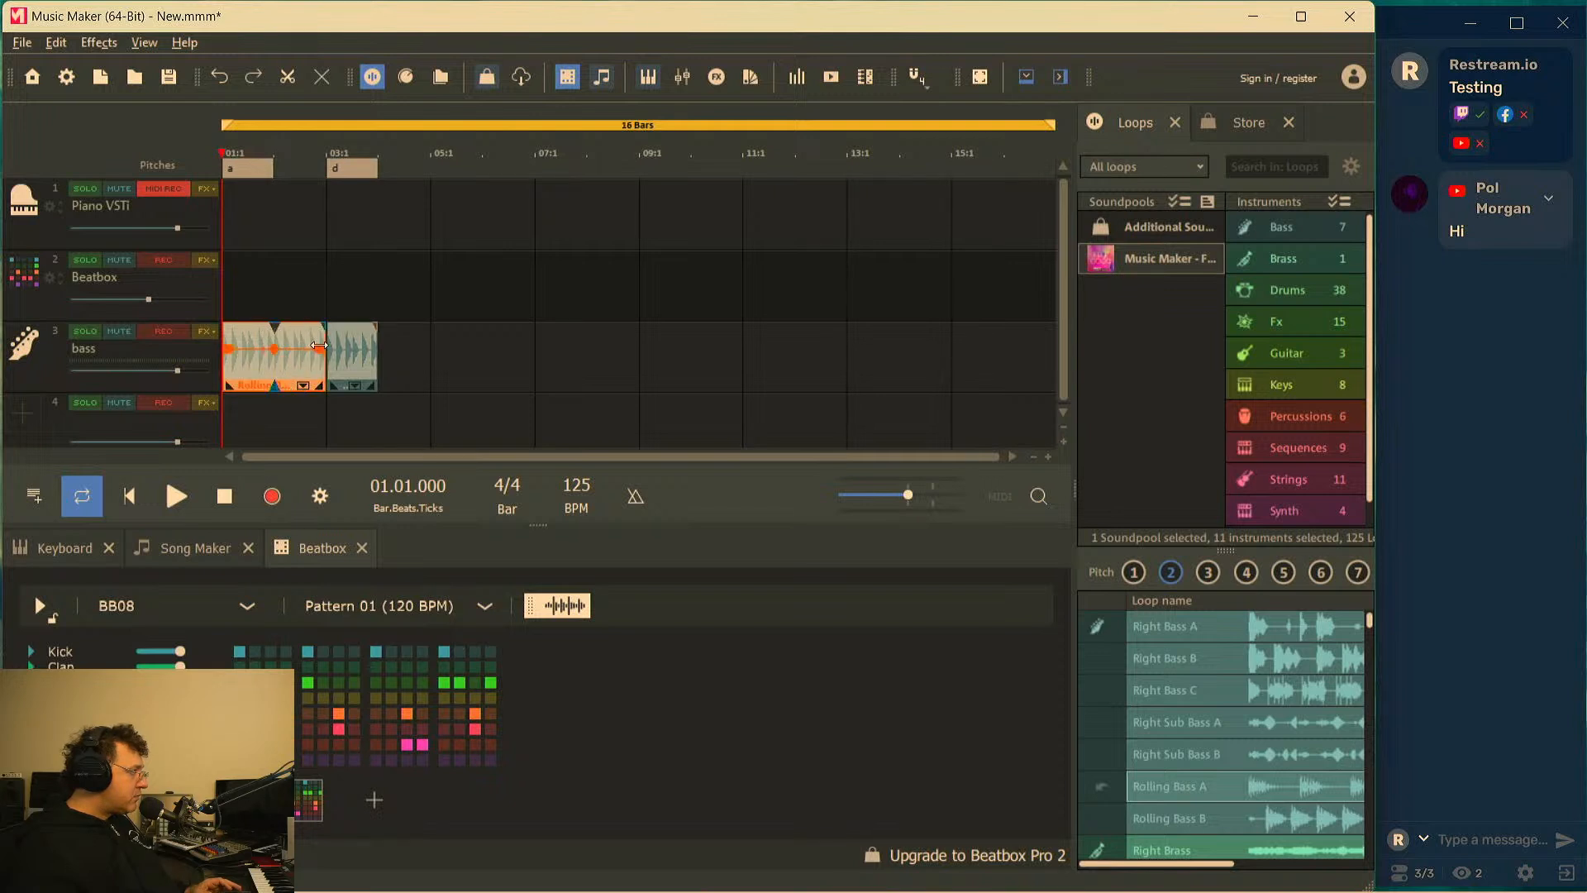
# Add Rolling Bass A at pitch 4 to bar 4 of track 3 during playback, and listen to the line again from bar 3
pyautogui.press('space')
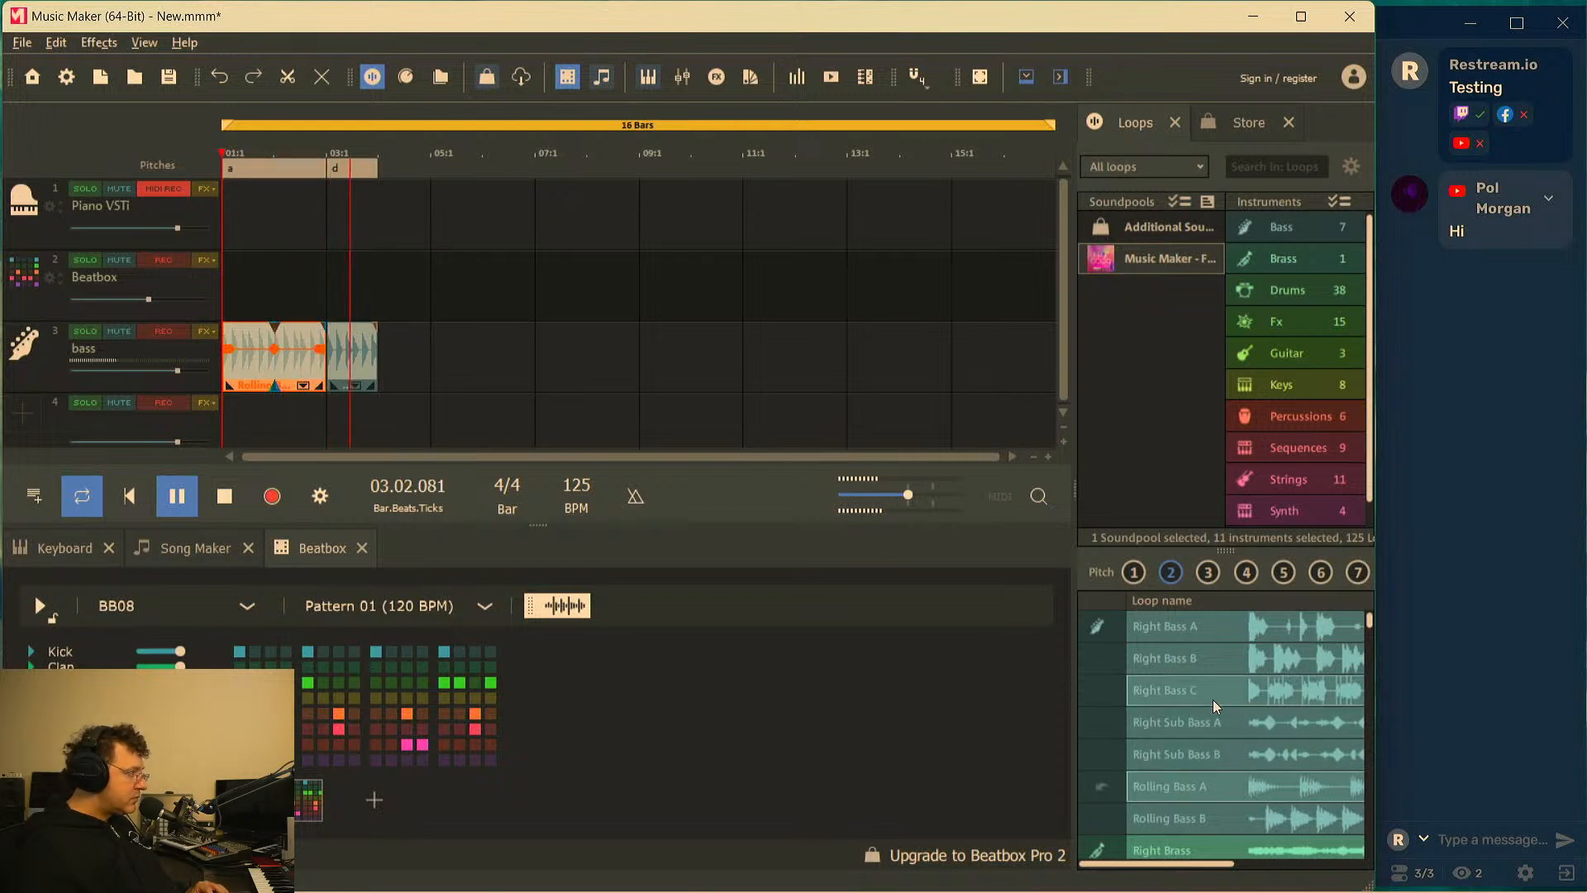
pyautogui.click(1246, 572)
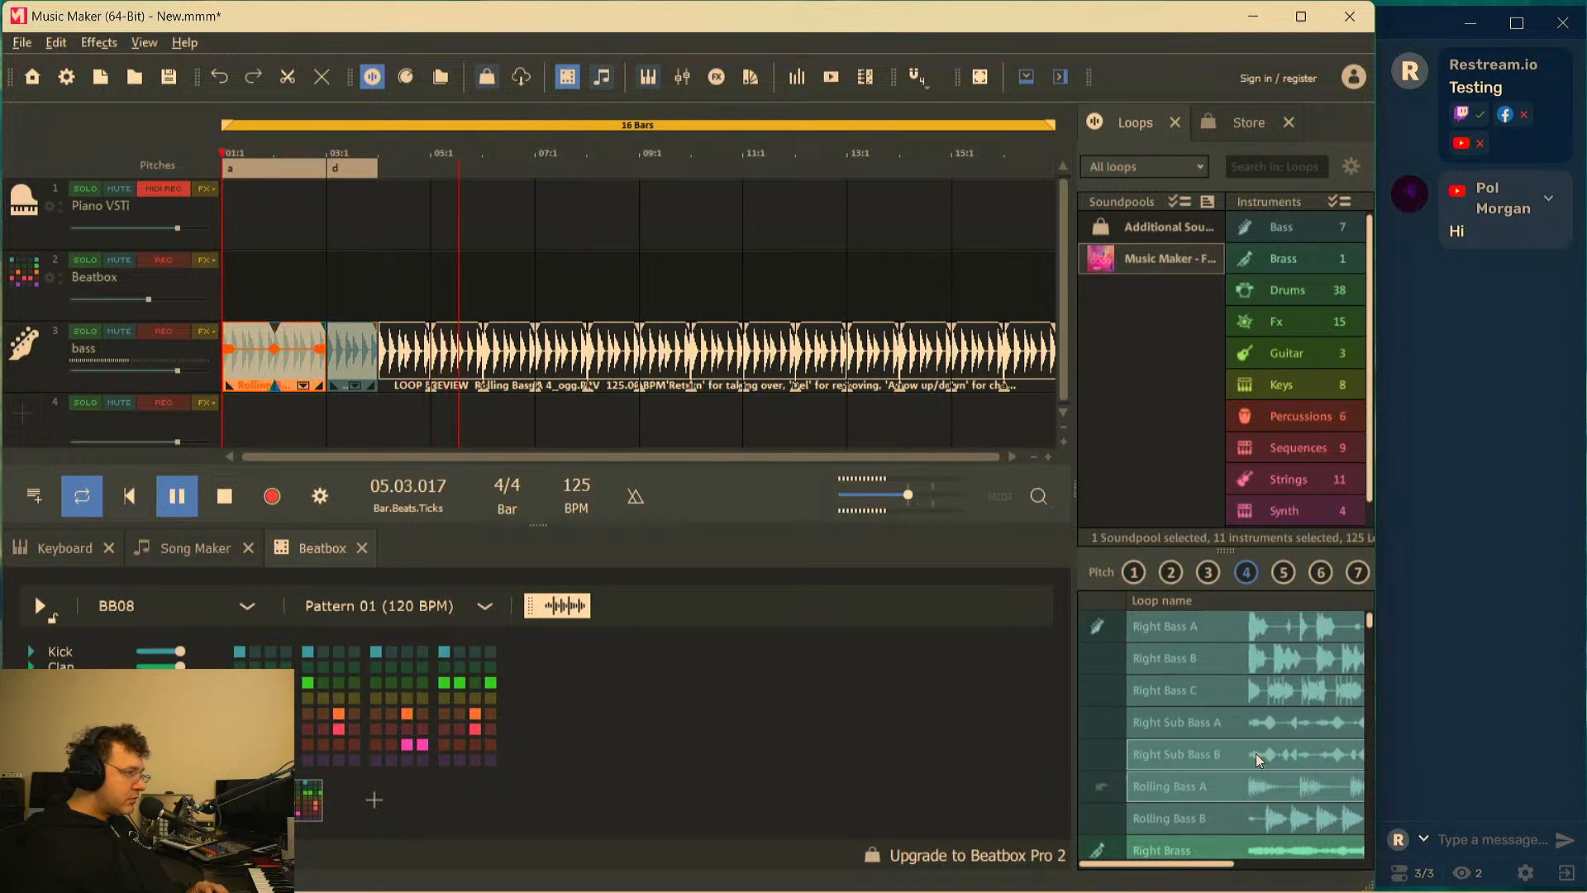
pyautogui.press('Return')
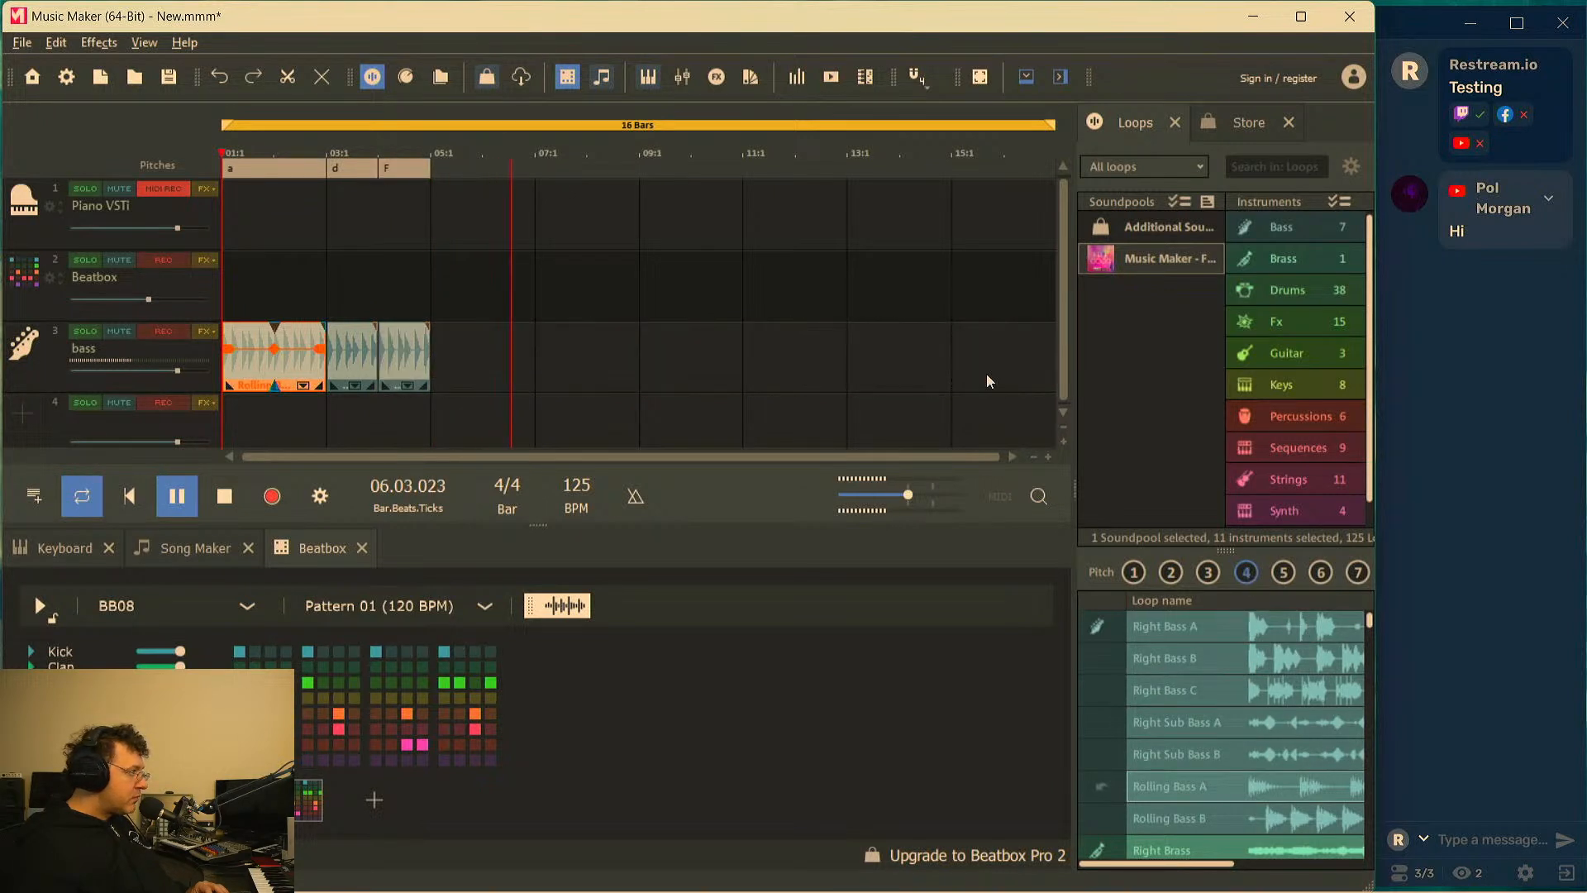
pyautogui.press('space')
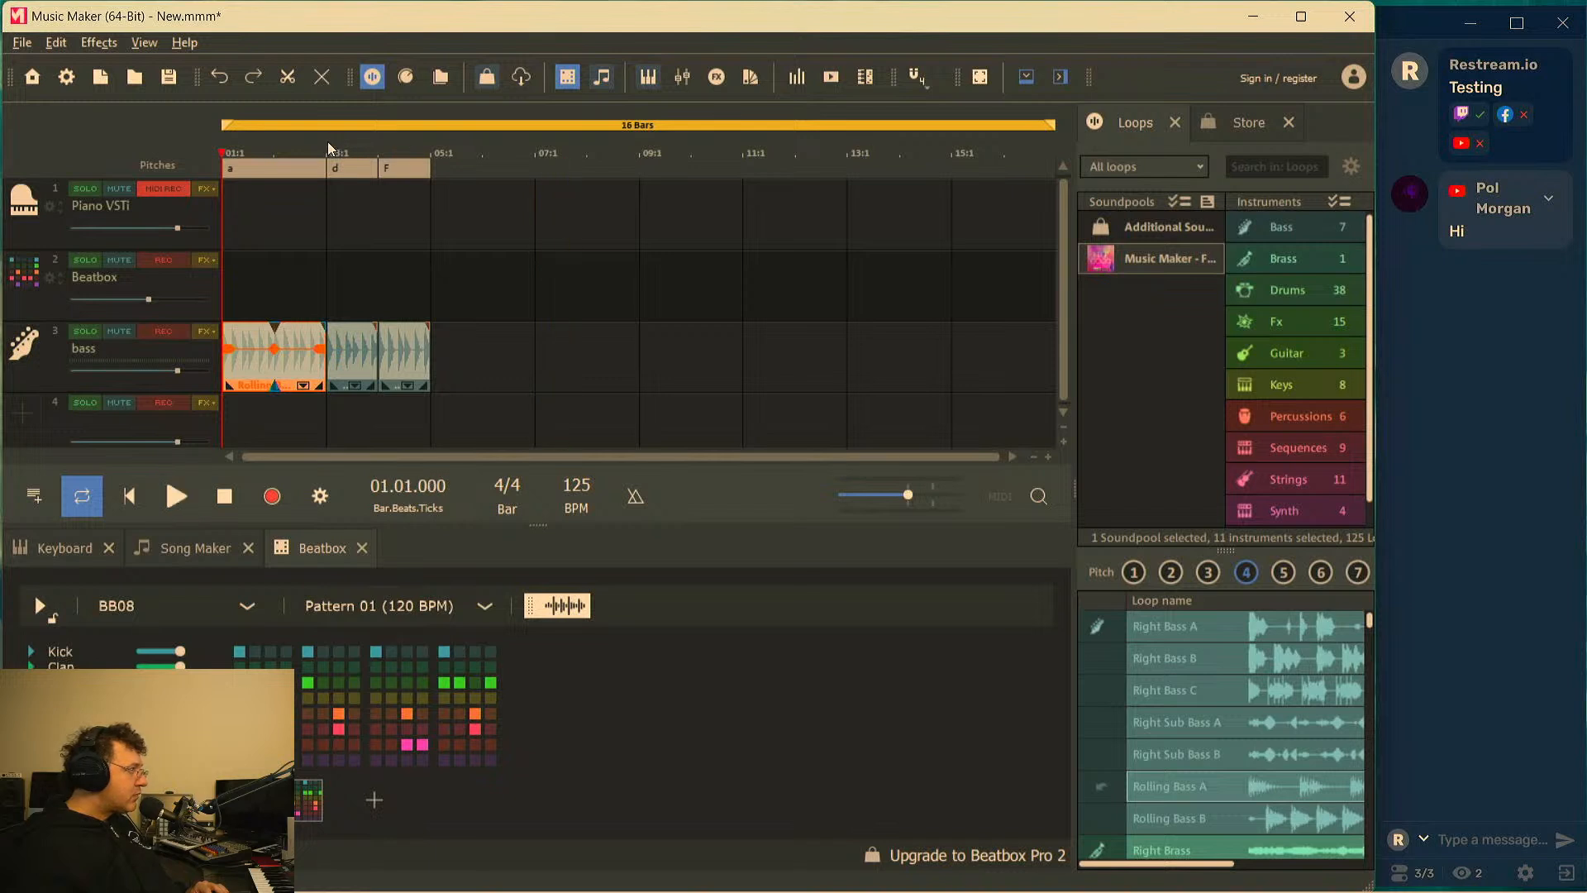
pyautogui.click(328, 148)
pyautogui.press('space')
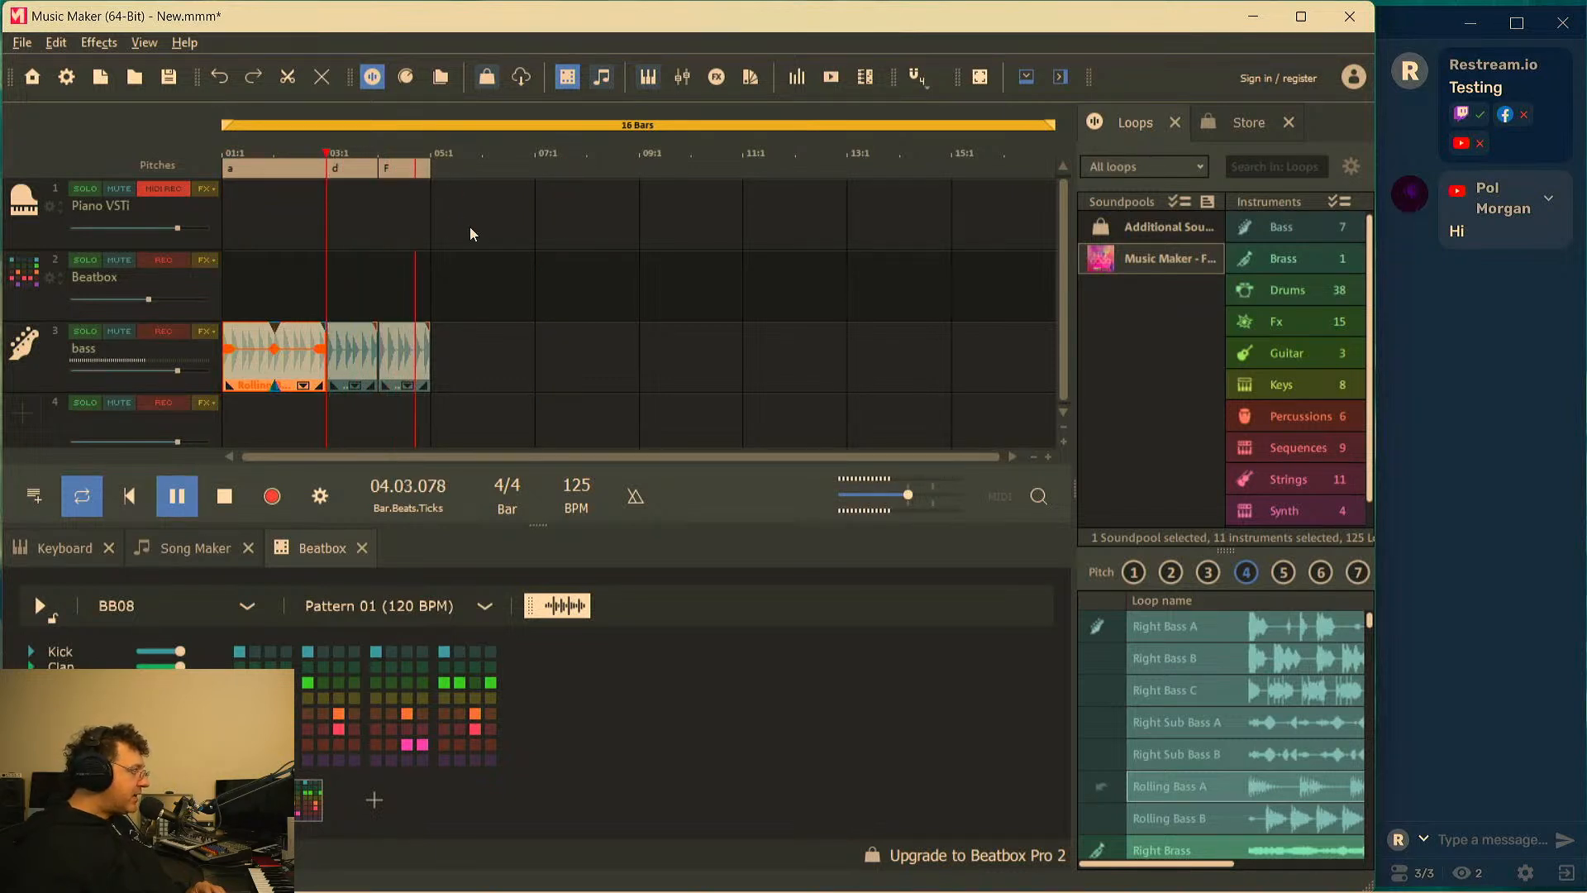
pyautogui.press('space')
# Set the loop playback range to the four bars covered by the bass line, starting at bar 1
pyautogui.click(426, 128)
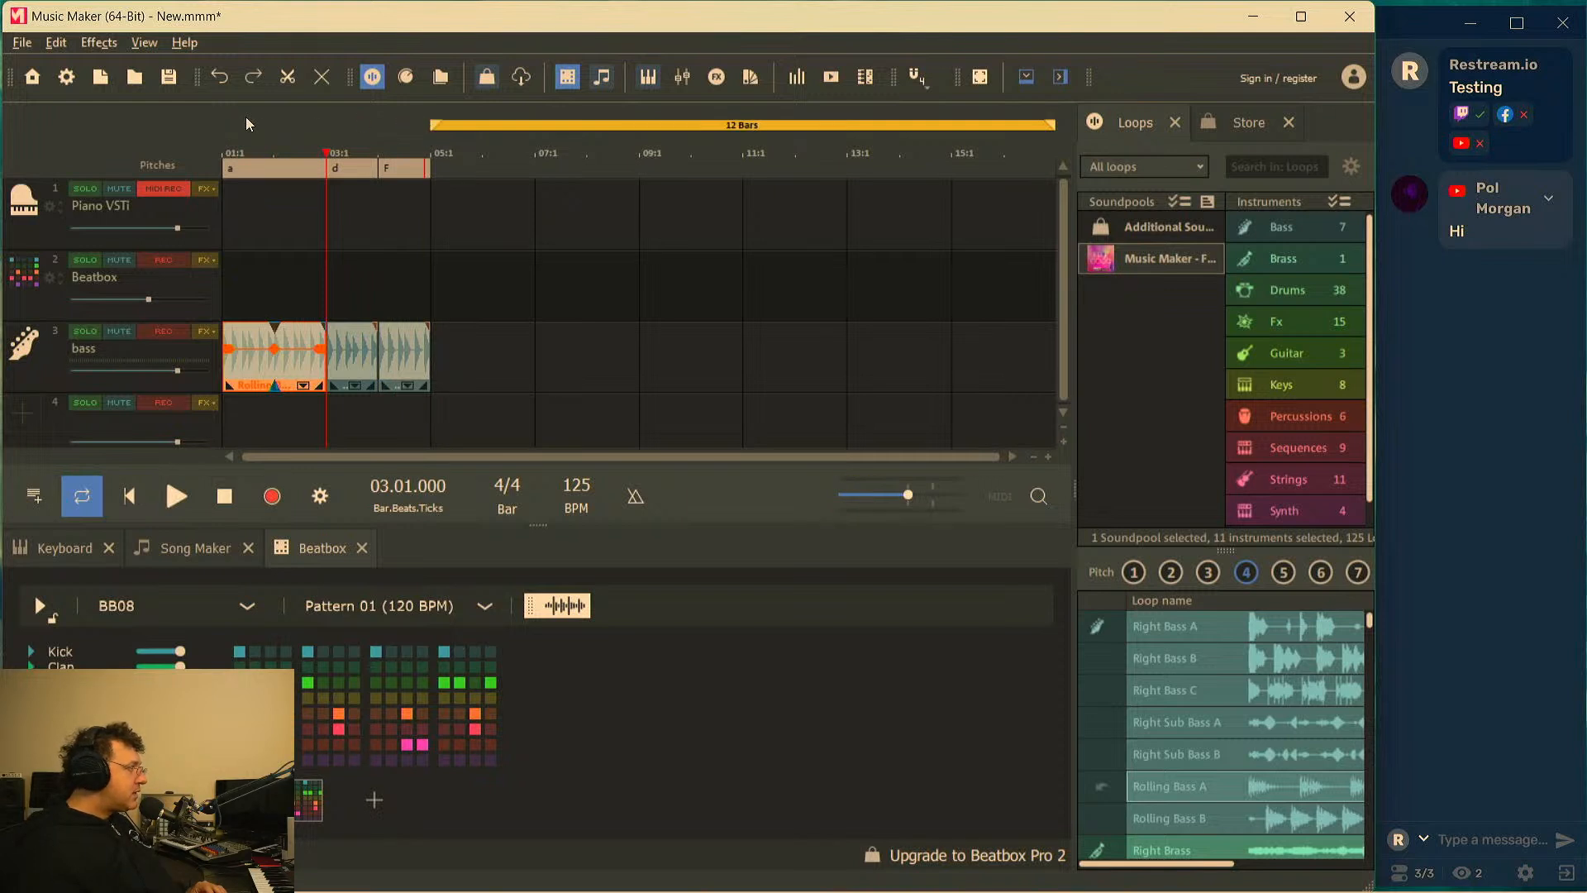
pyautogui.moveTo(434, 128); pyautogui.dragTo(240, 129)
pyautogui.rightClick(427, 126)
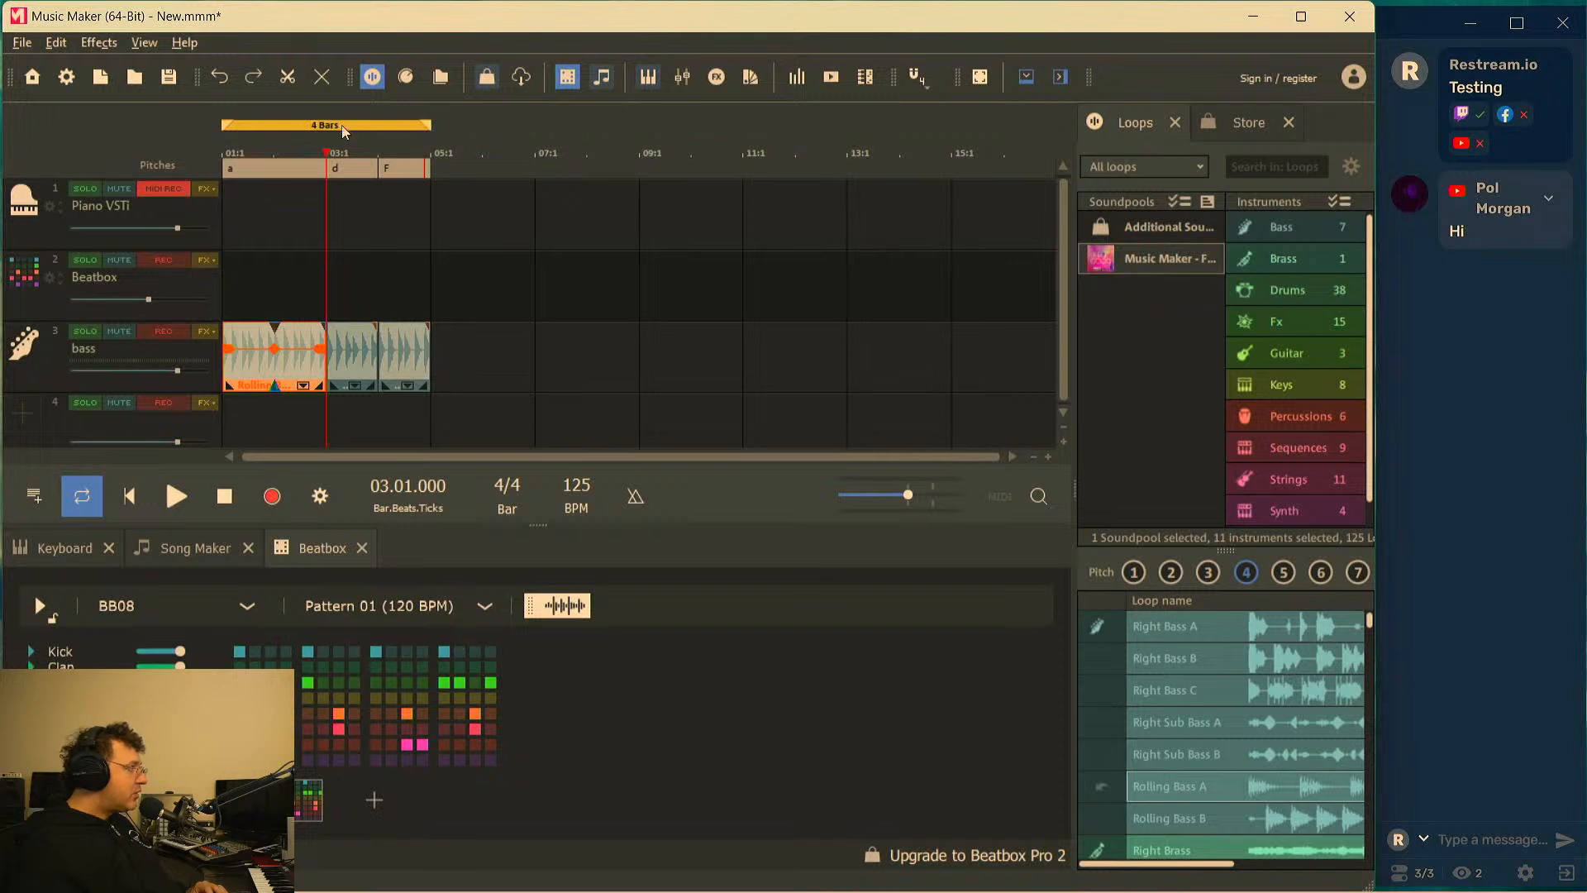
pyautogui.rightClick(478, 126)
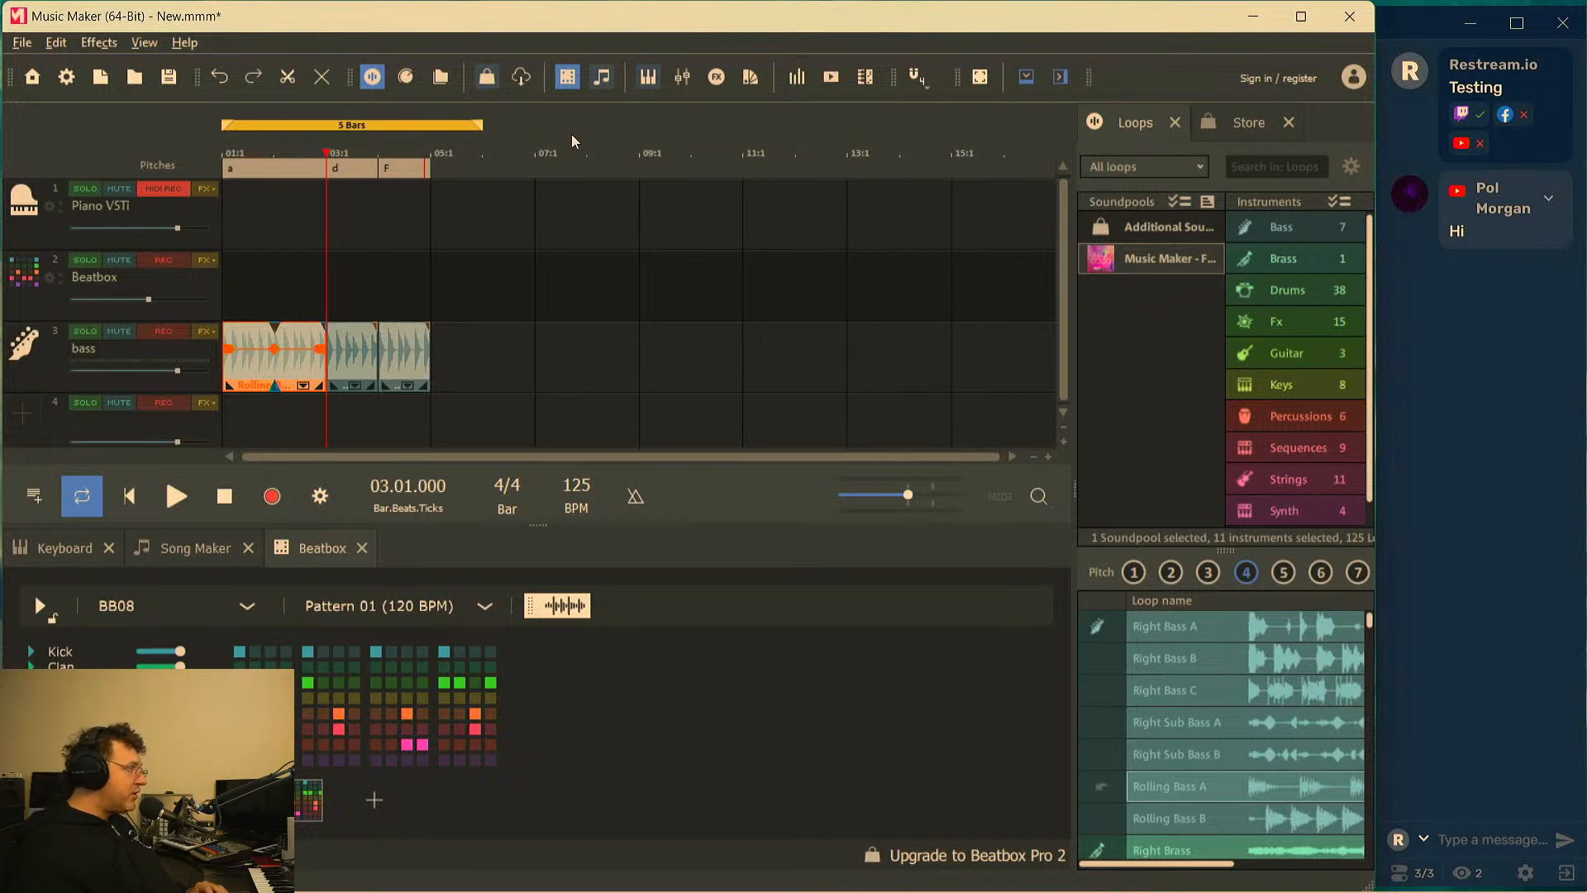
pyautogui.rightClick(573, 127)
pyautogui.rightClick(426, 126)
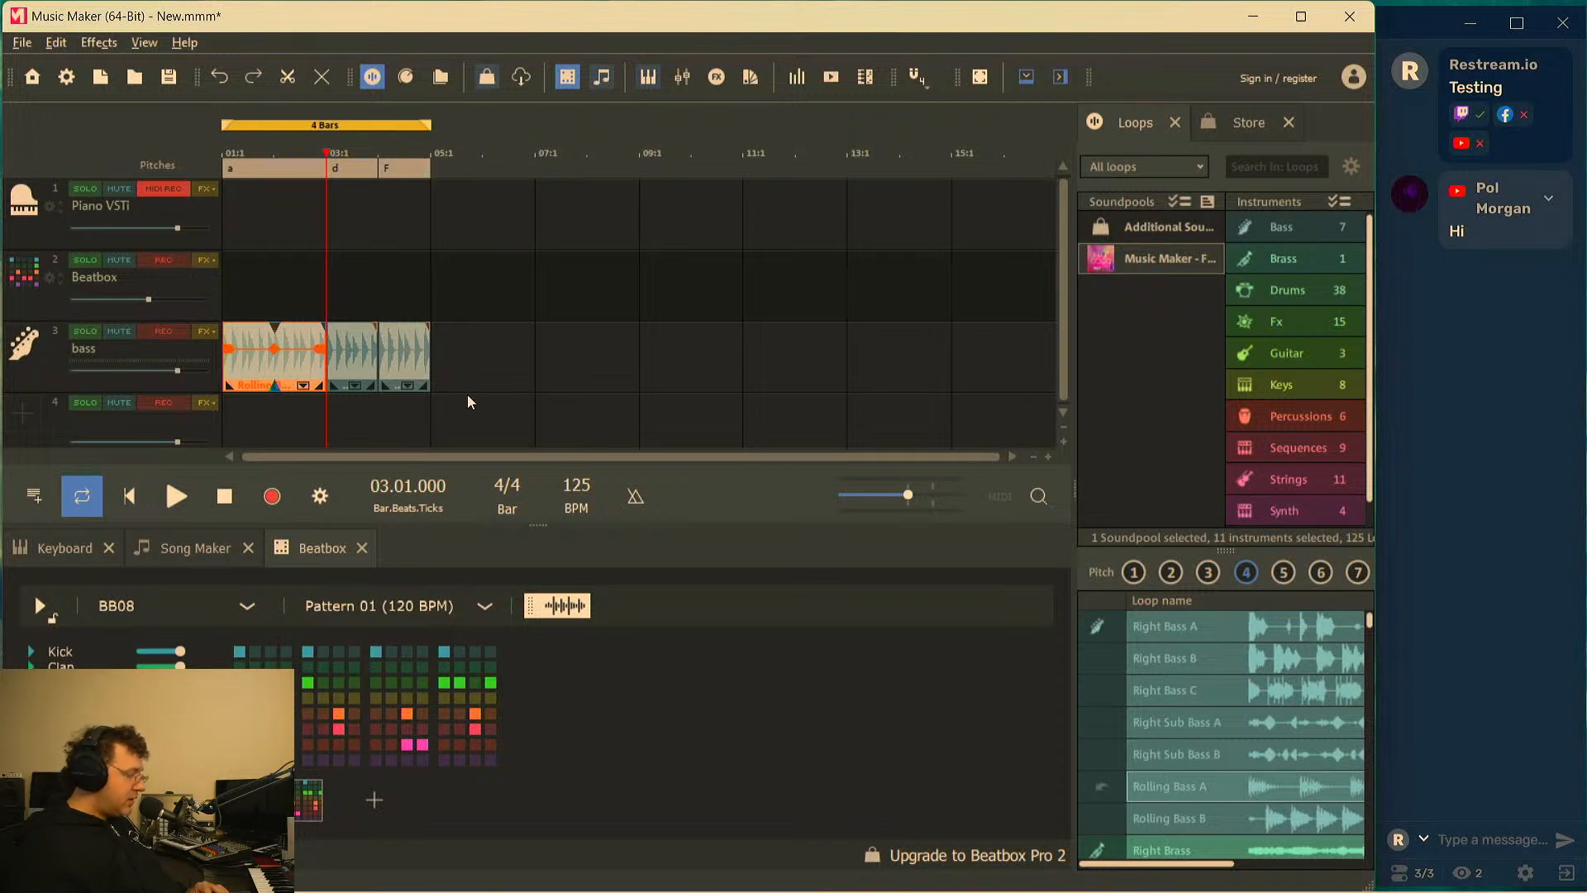
# Preview Kitty Compress loops, Right Drums A and Rolling Drums A from the Drums category over the looping bass line, and stop playback
pyautogui.press('space')
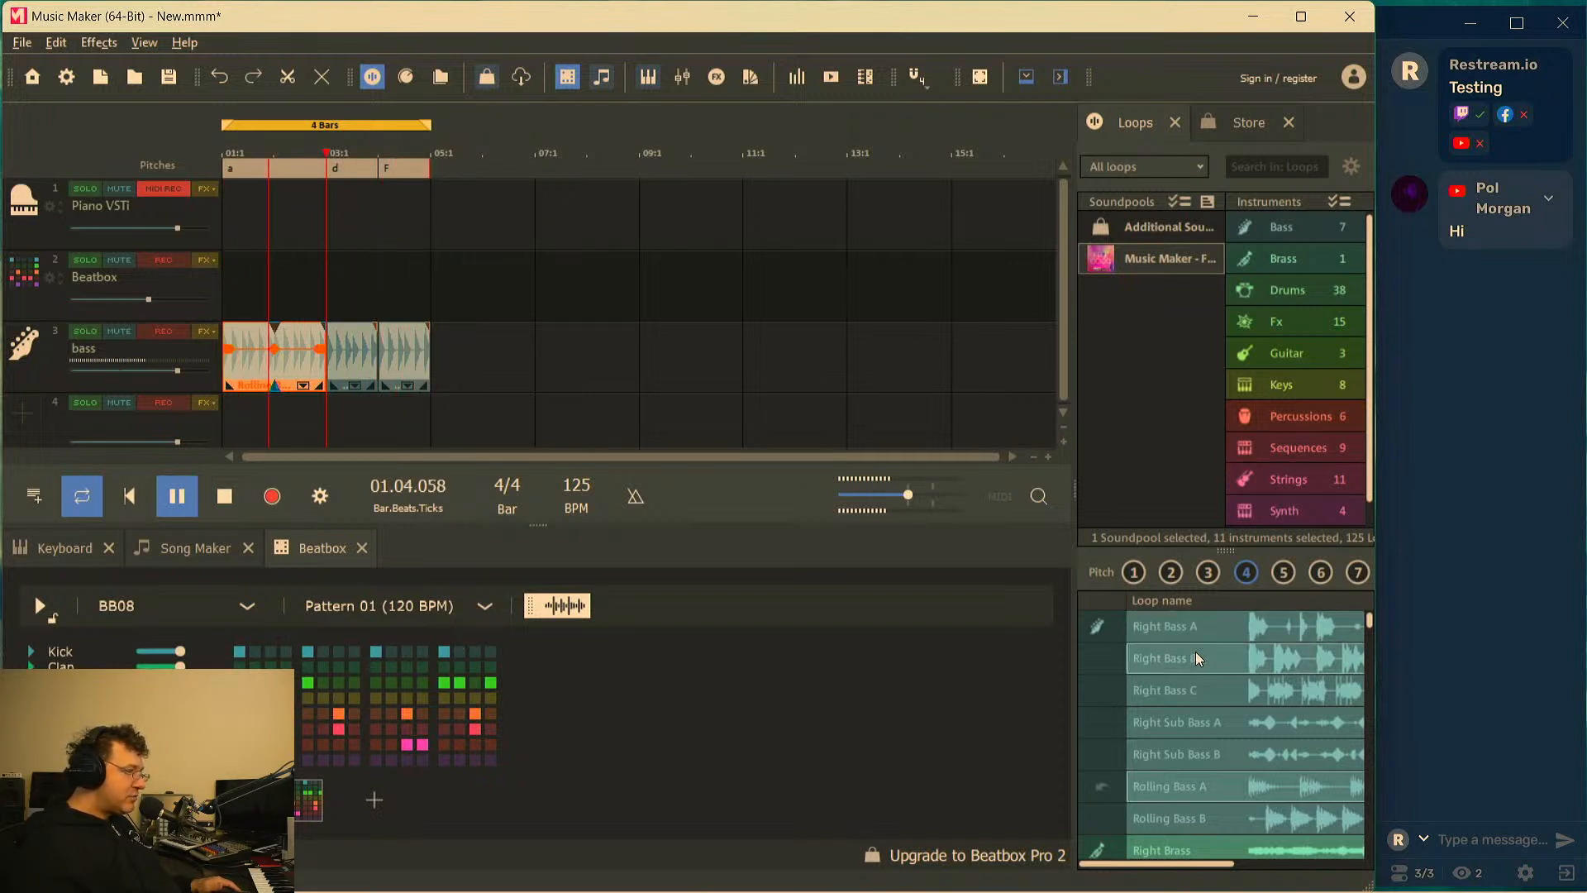
pyautogui.click(1290, 289)
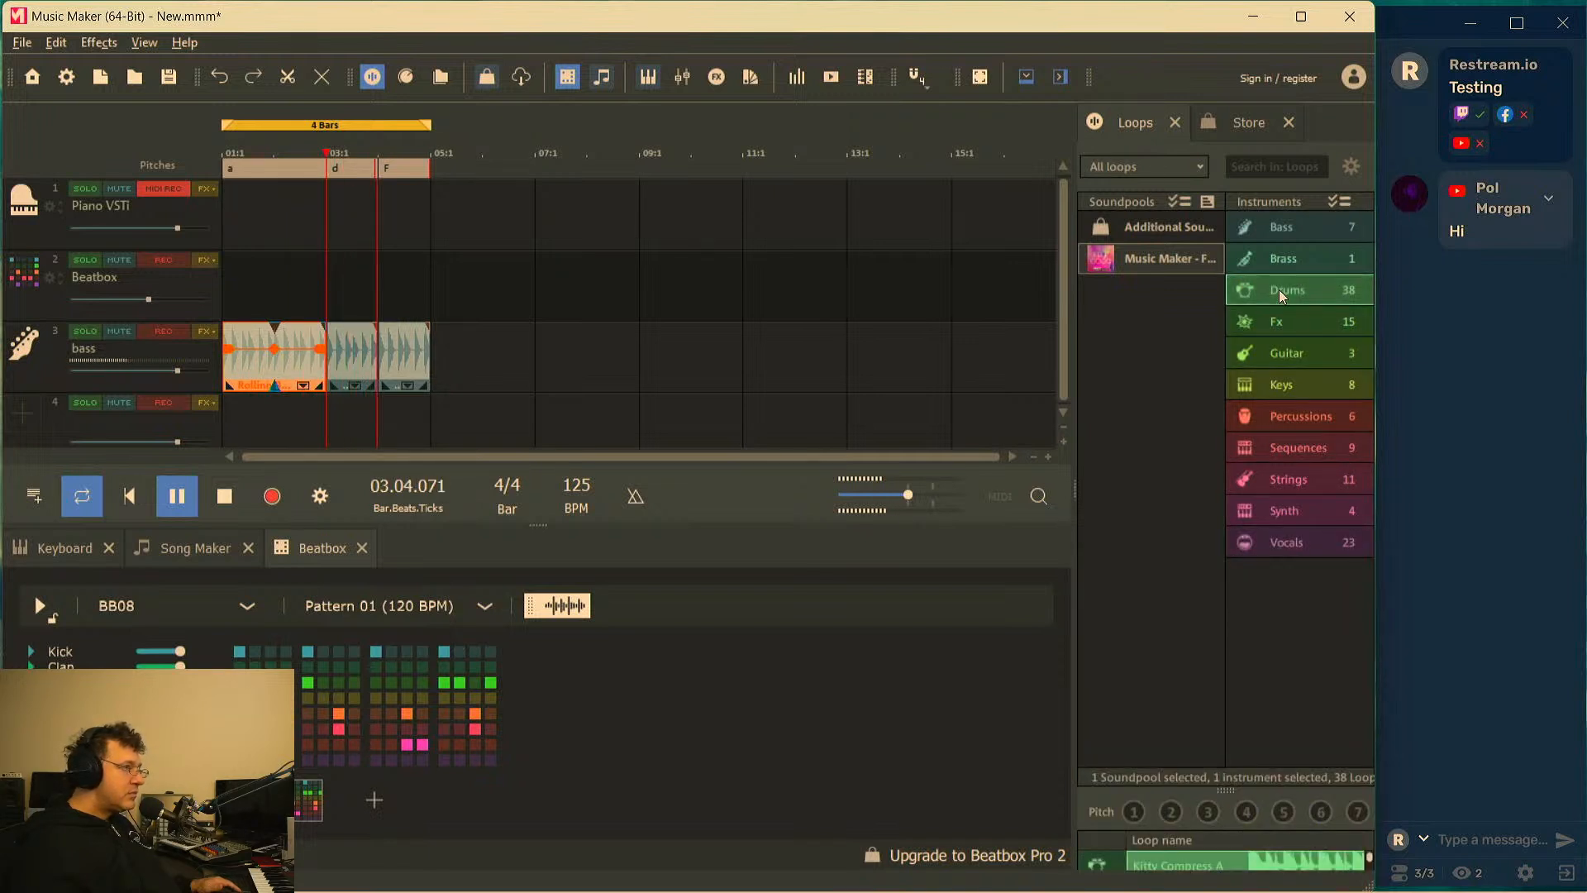
pyautogui.moveTo(1226, 790); pyautogui.dragTo(1216, 580)
pyautogui.click(1188, 668)
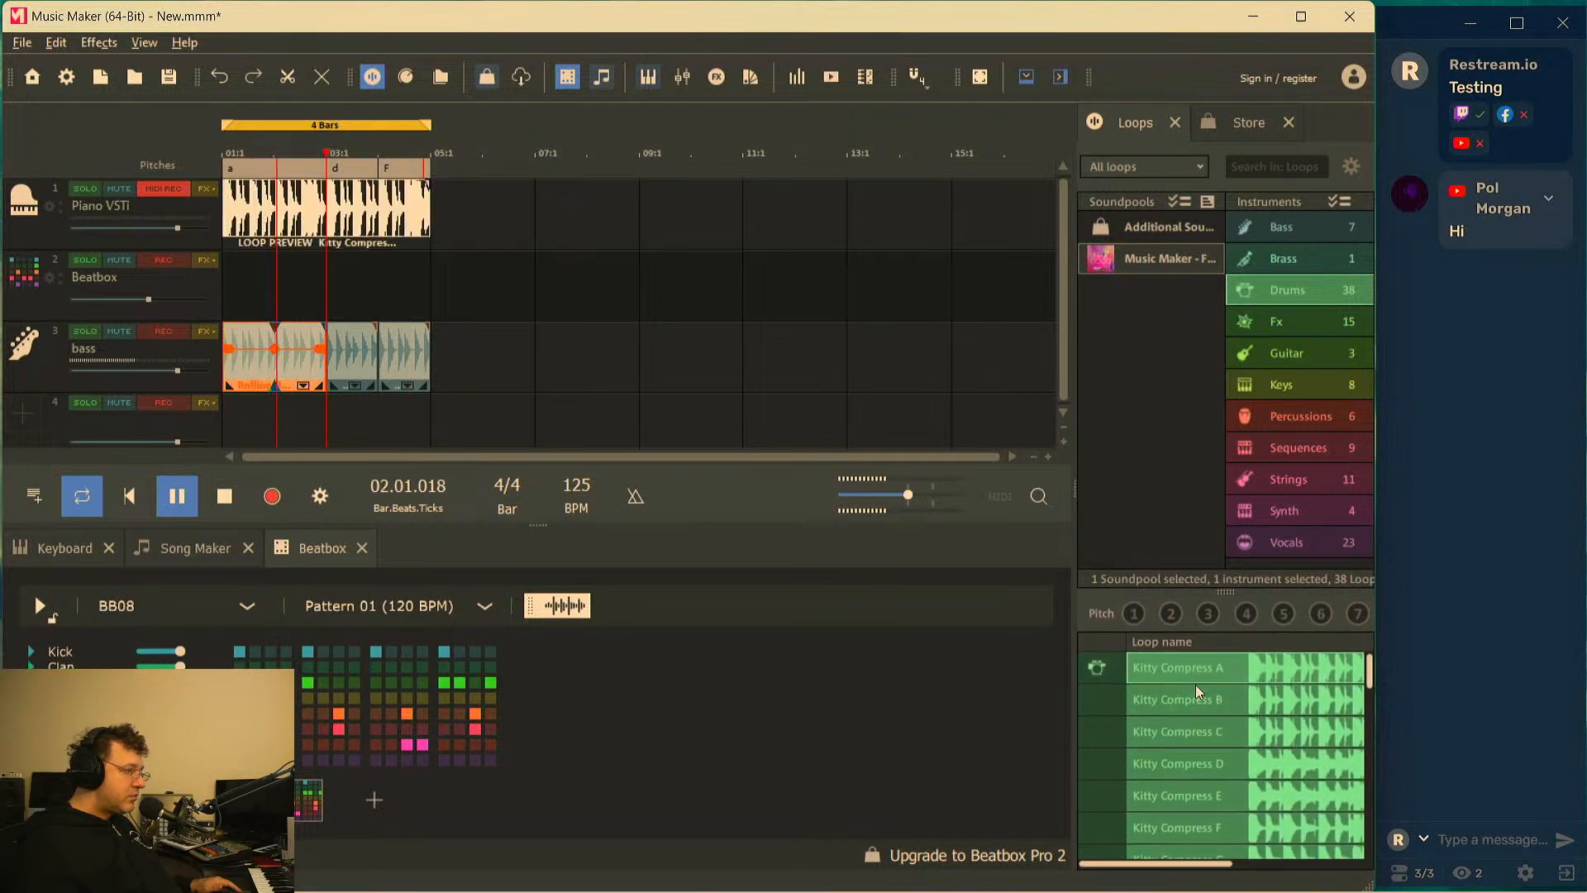
pyautogui.click(1186, 758)
pyautogui.scroll(-1, 1188, 760)
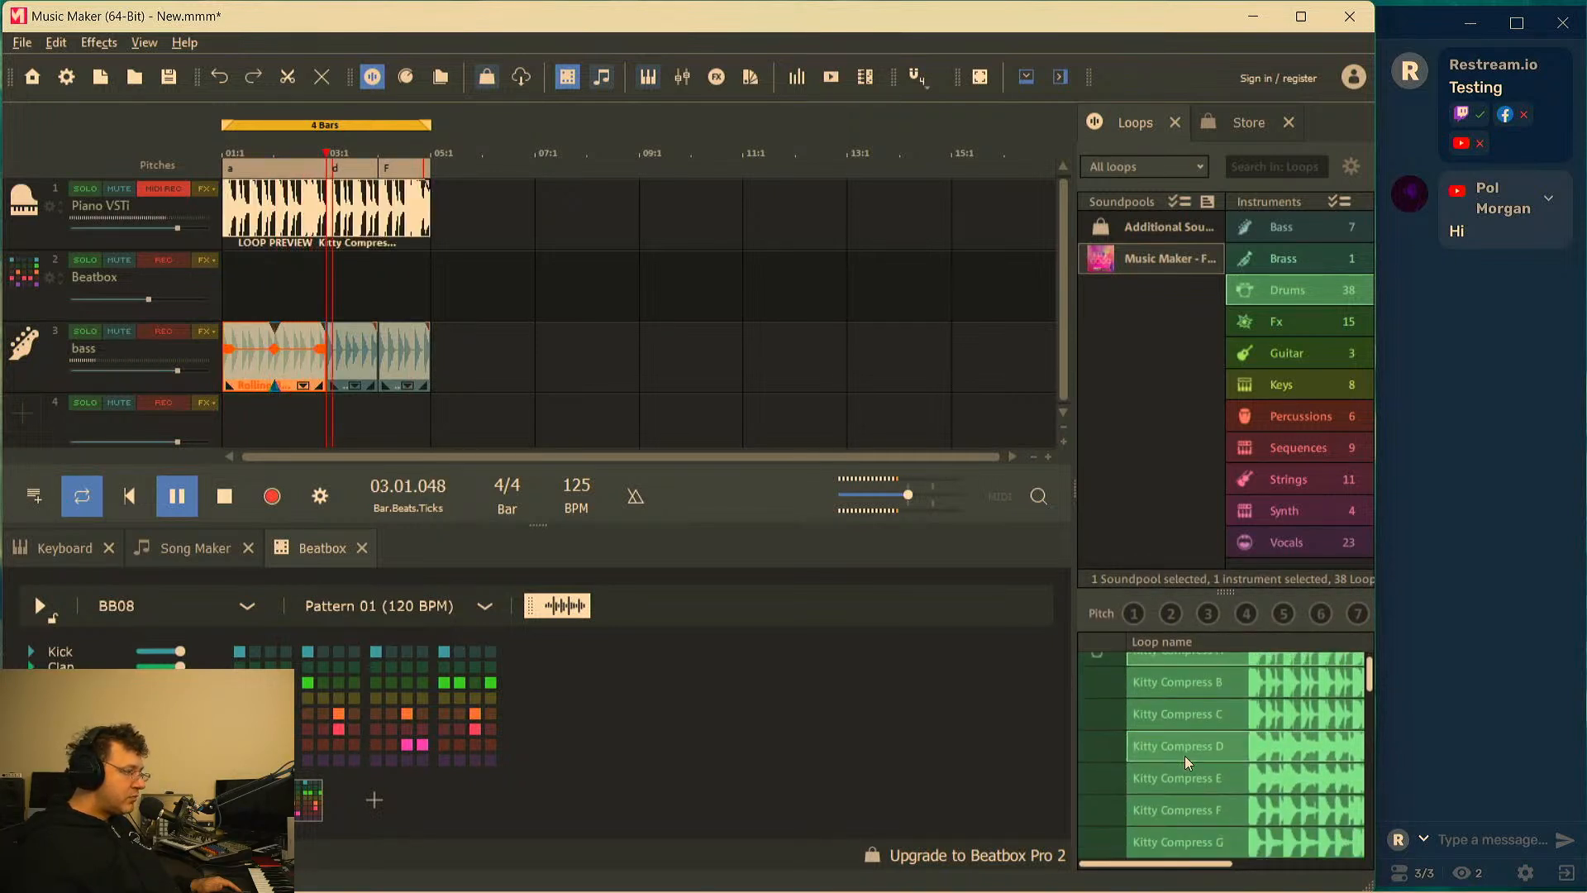
pyautogui.scroll(-3, 1185, 756)
pyautogui.click(1188, 776)
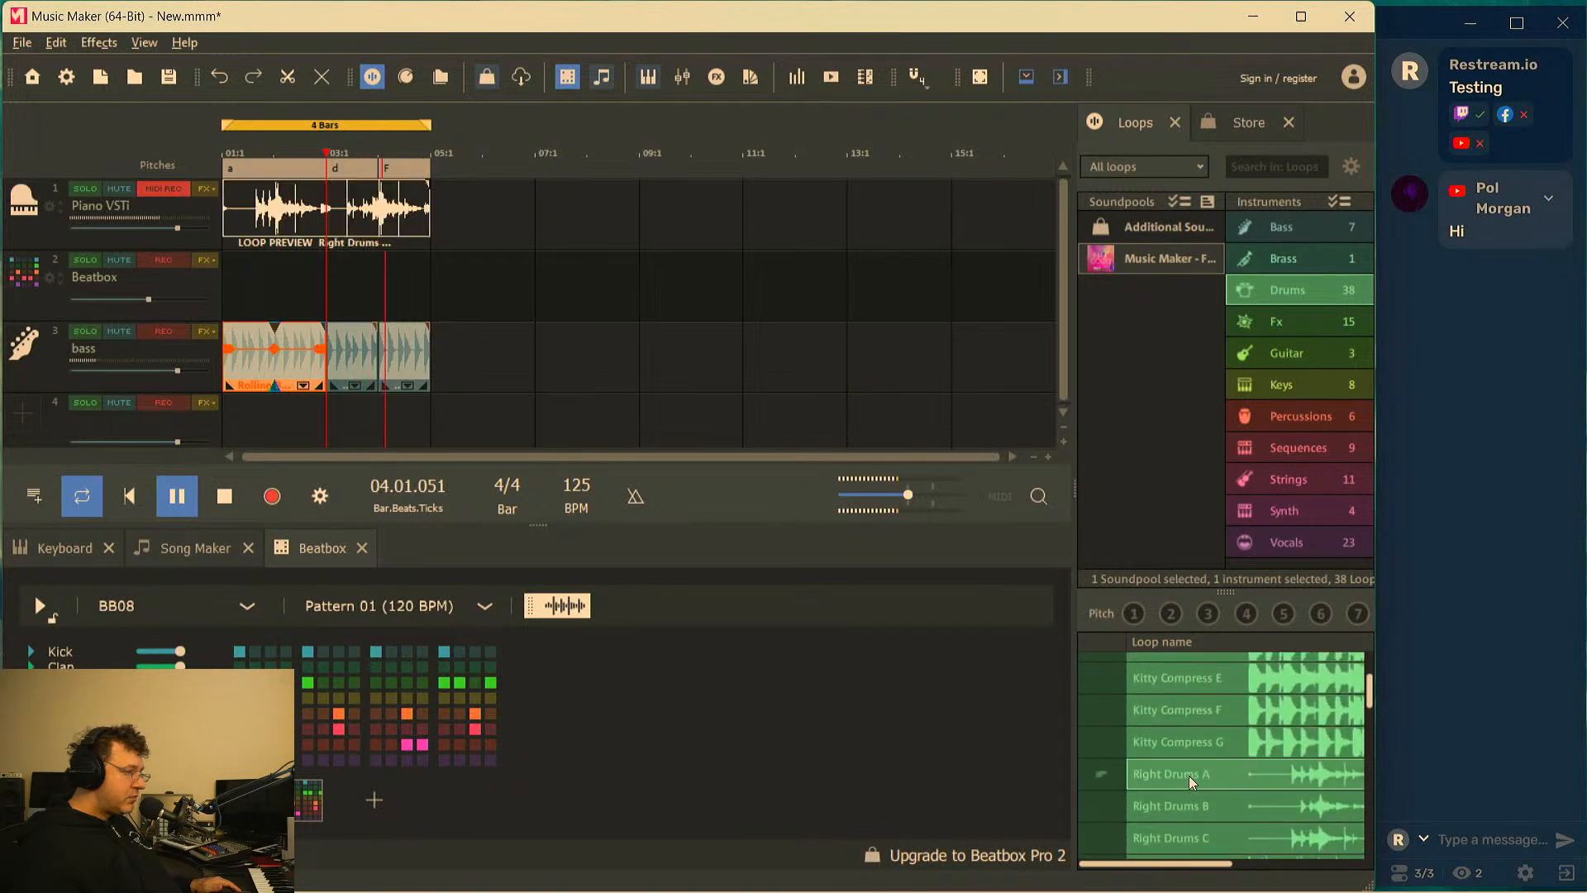
pyautogui.moveTo(1370, 695); pyautogui.dragTo(1336, 780)
pyautogui.click(1197, 746)
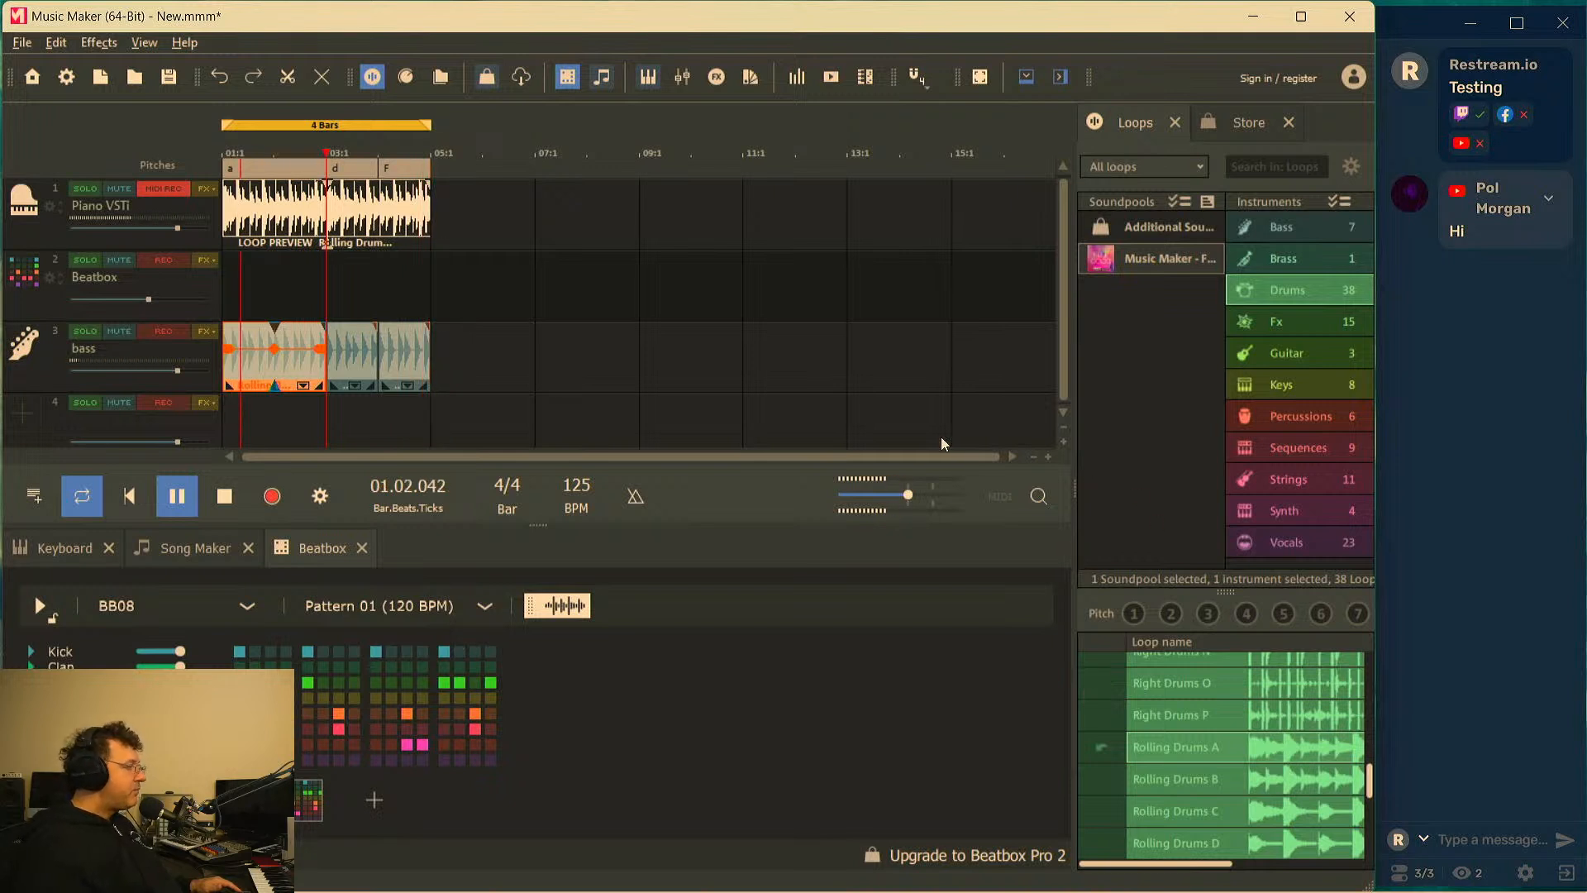
pyautogui.click(223, 497)
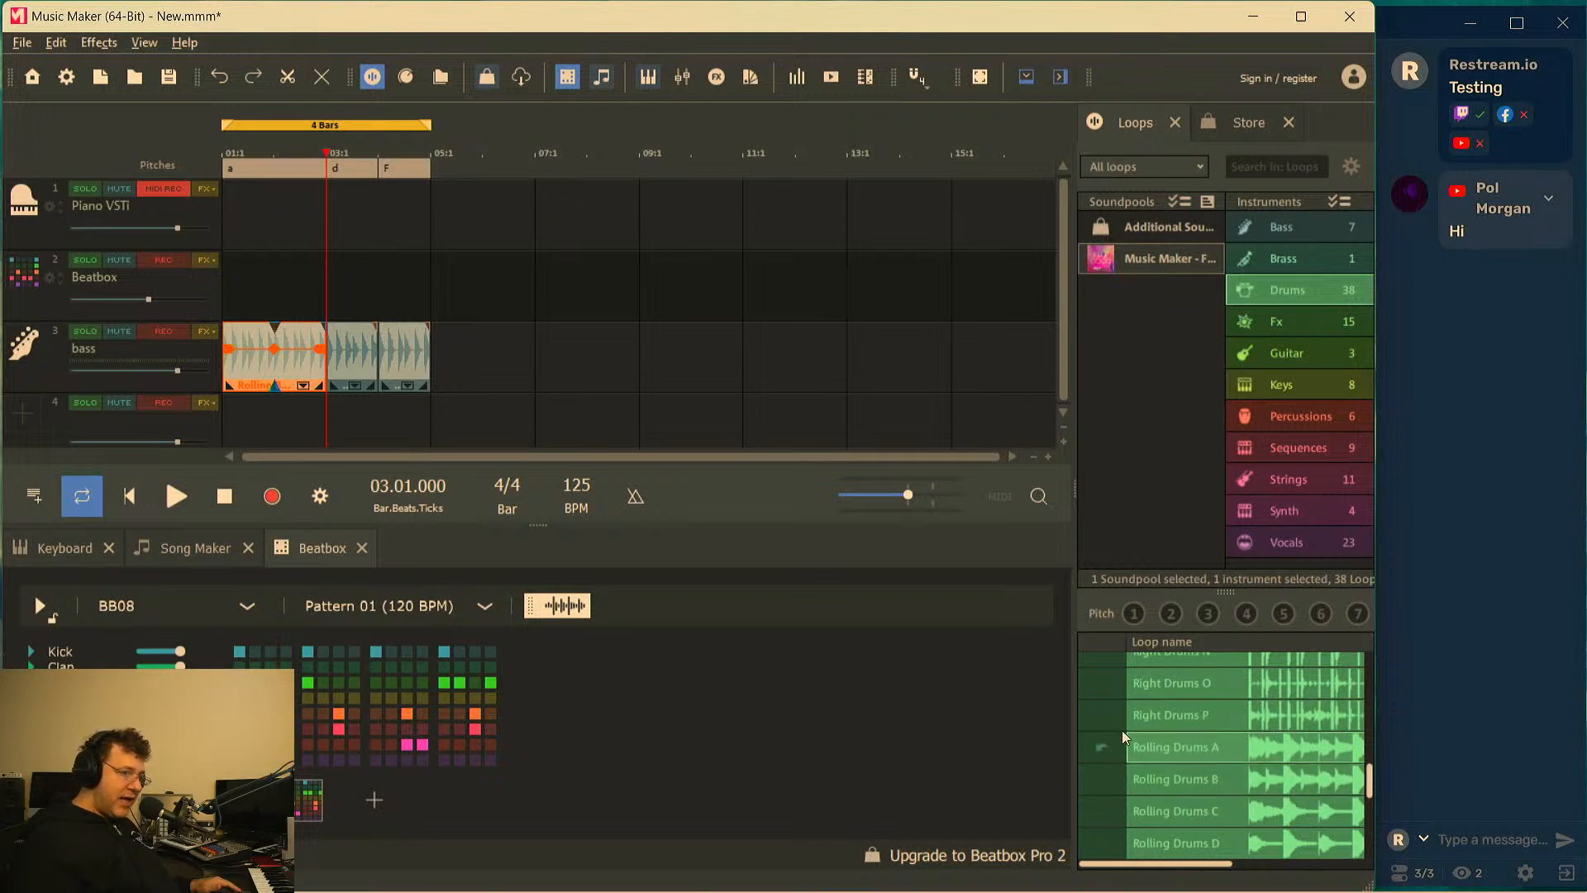
# Preview the Rolling Drums E, D and G loops, and place Rolling Drums G on track 4 across bars 1–4
pyautogui.click(1284, 232)
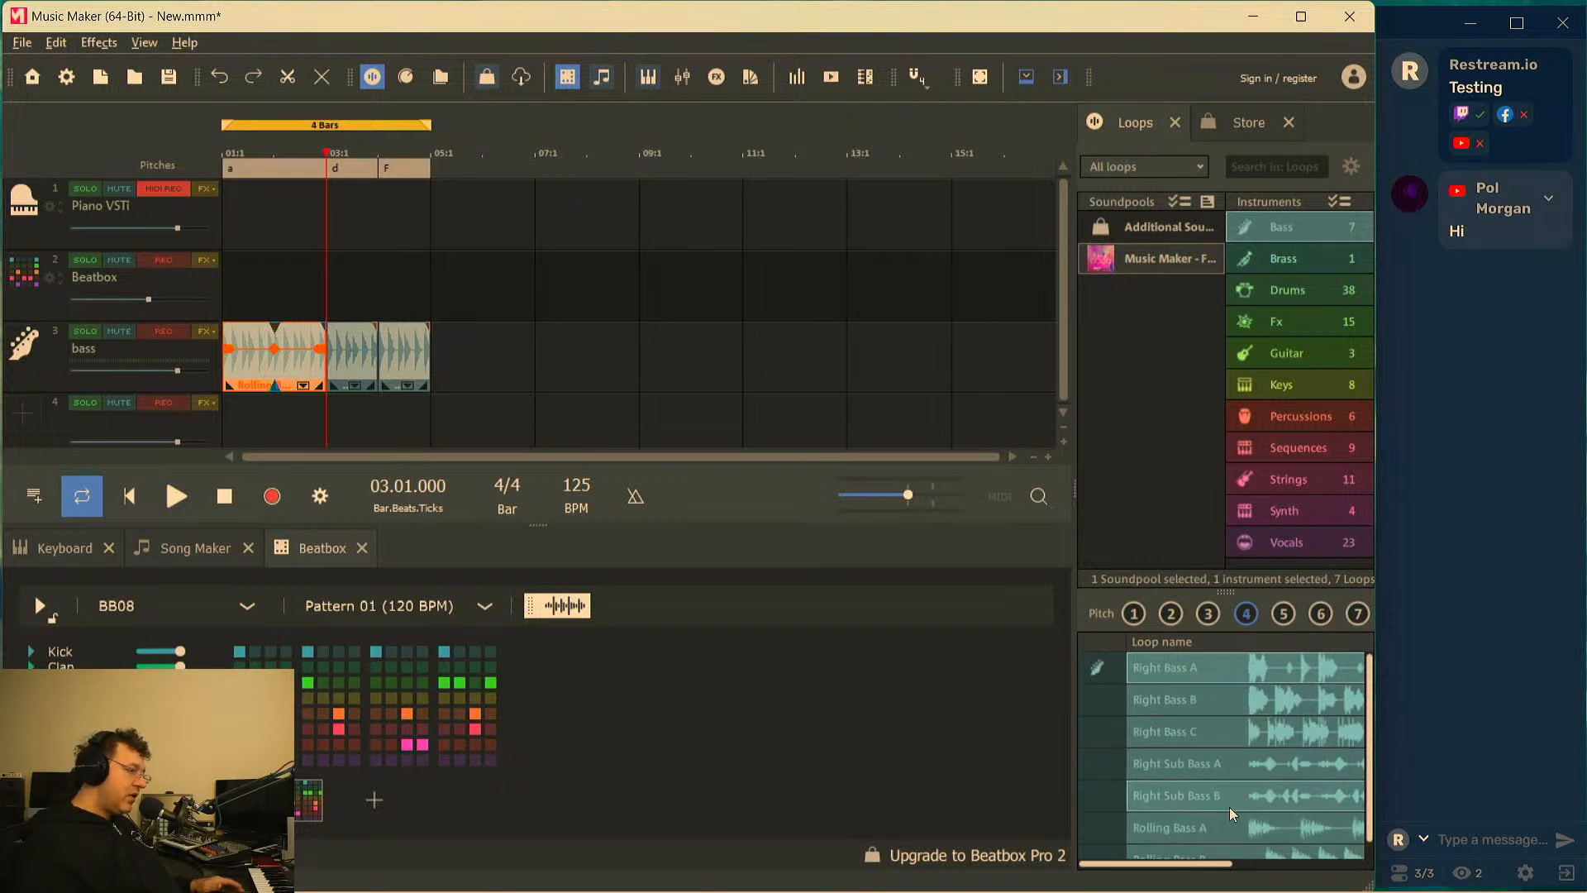
pyautogui.click(1272, 291)
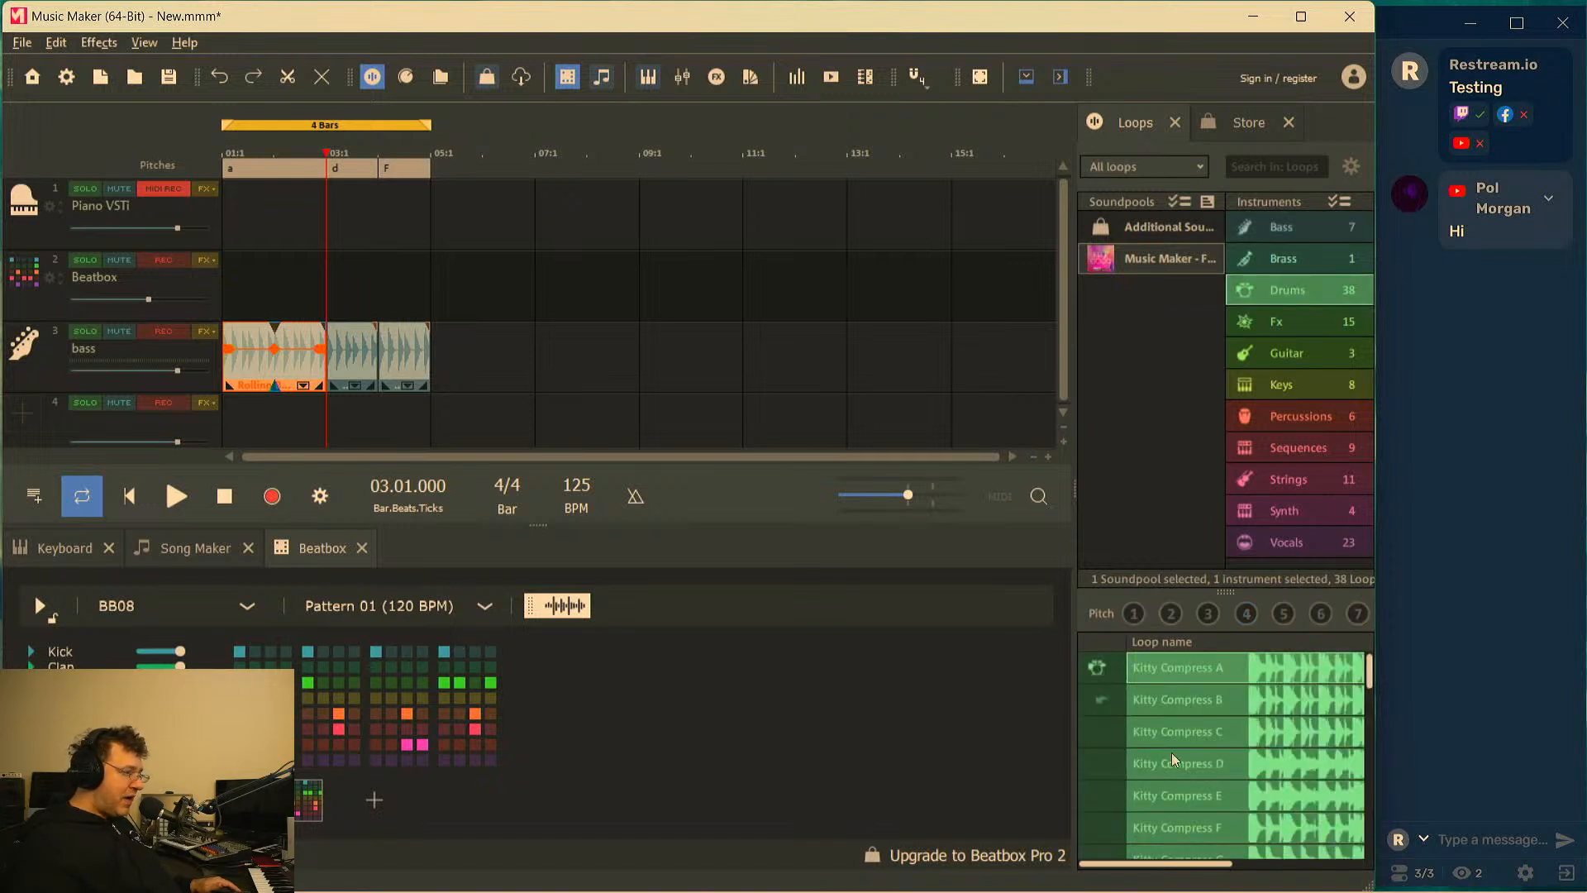
pyautogui.scroll(-10, 1215, 771)
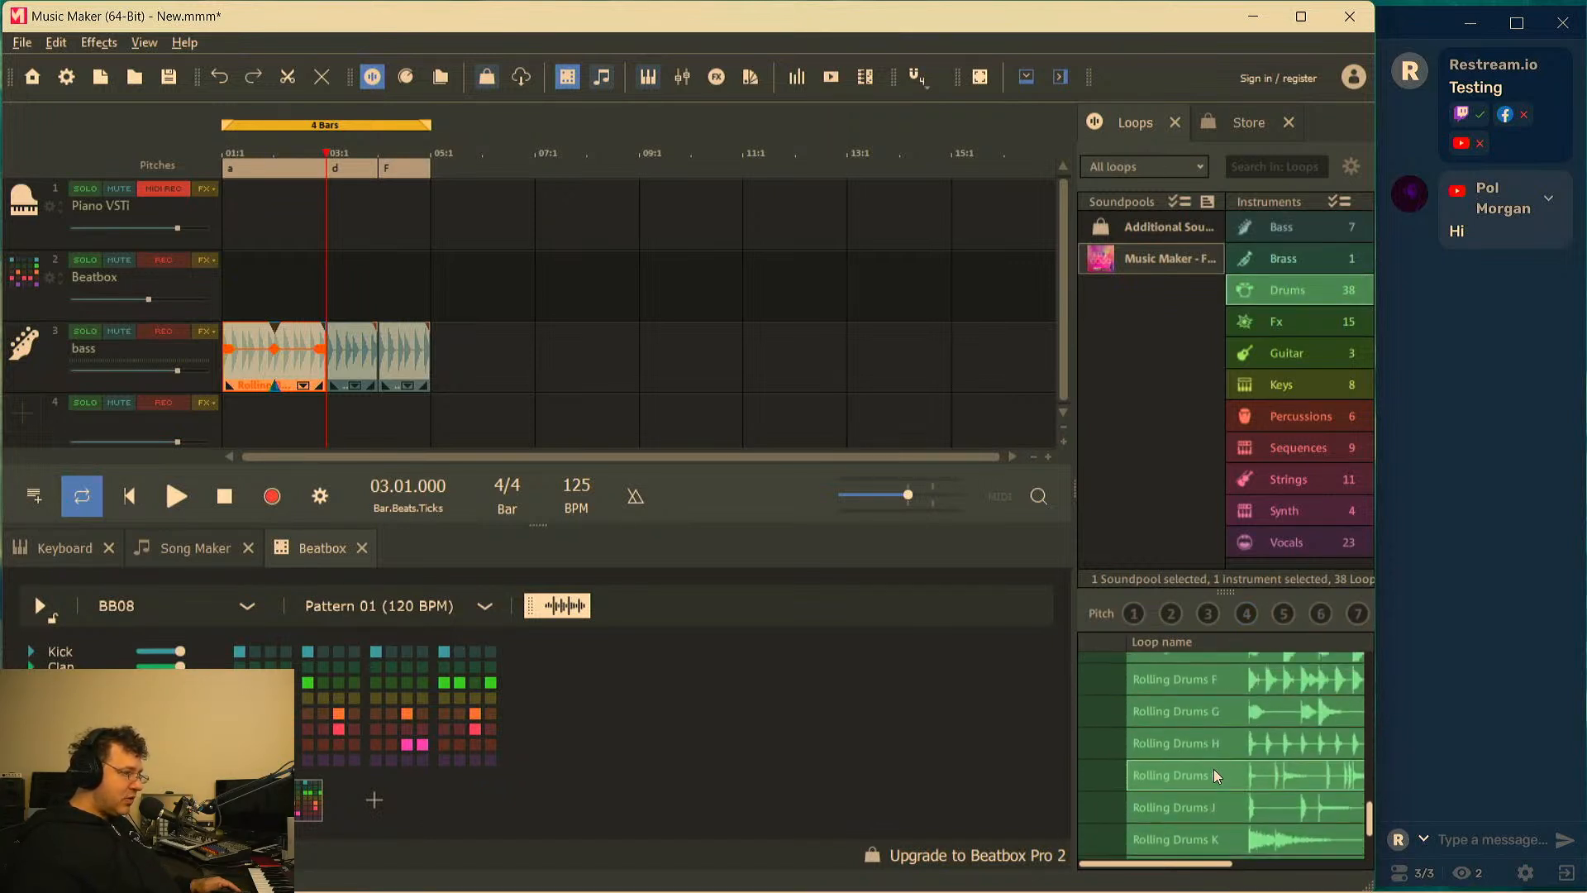
pyautogui.scroll(1, 1213, 769)
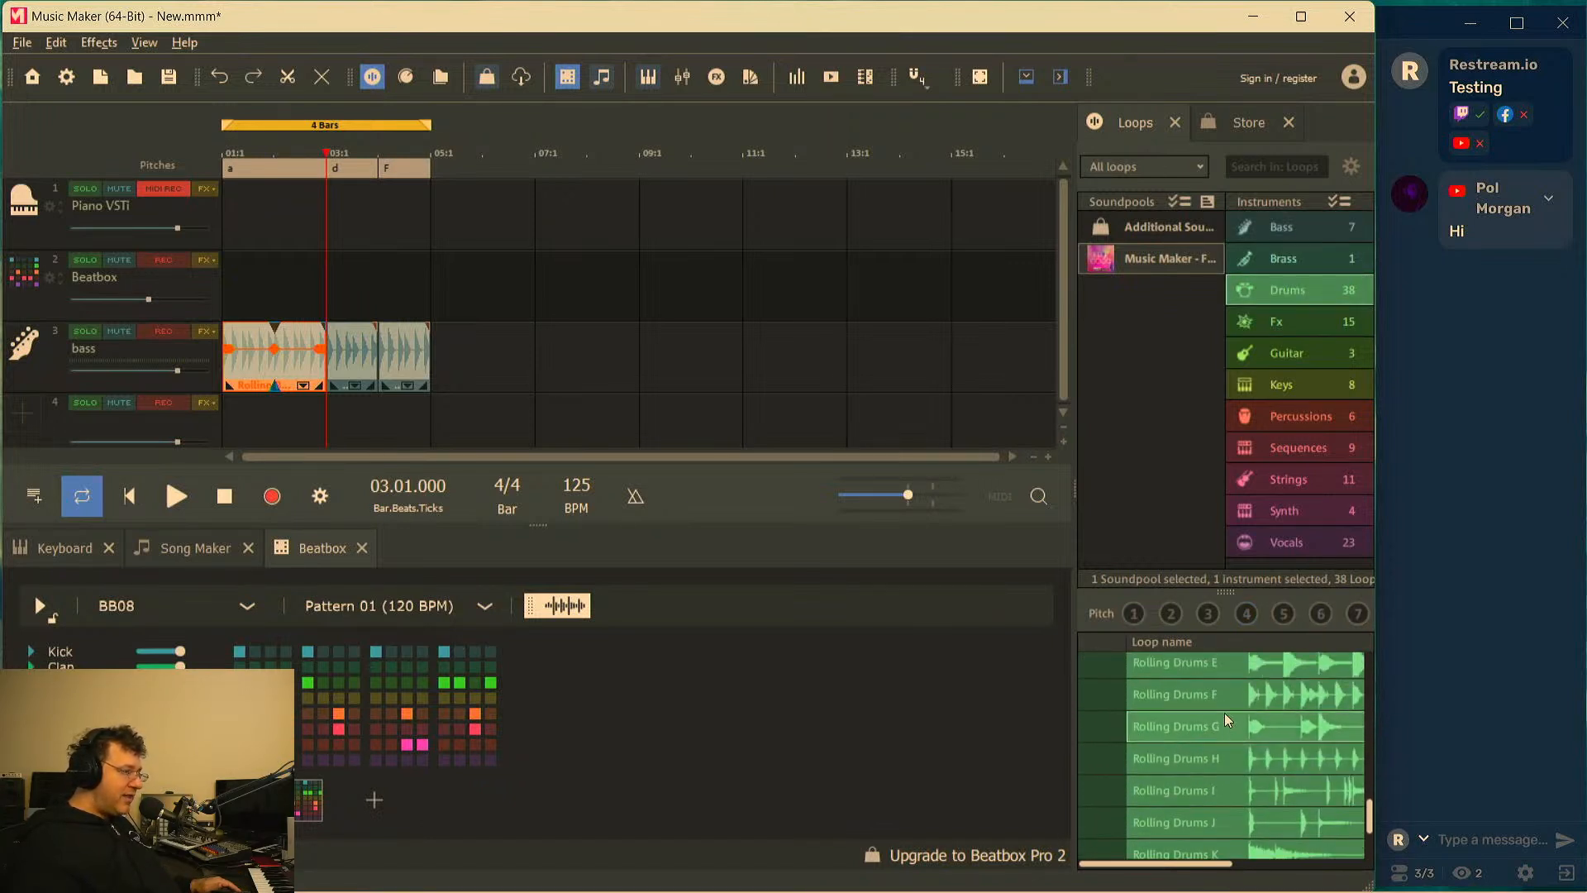
pyautogui.click(1197, 664)
pyautogui.scroll(1, 1371, 827)
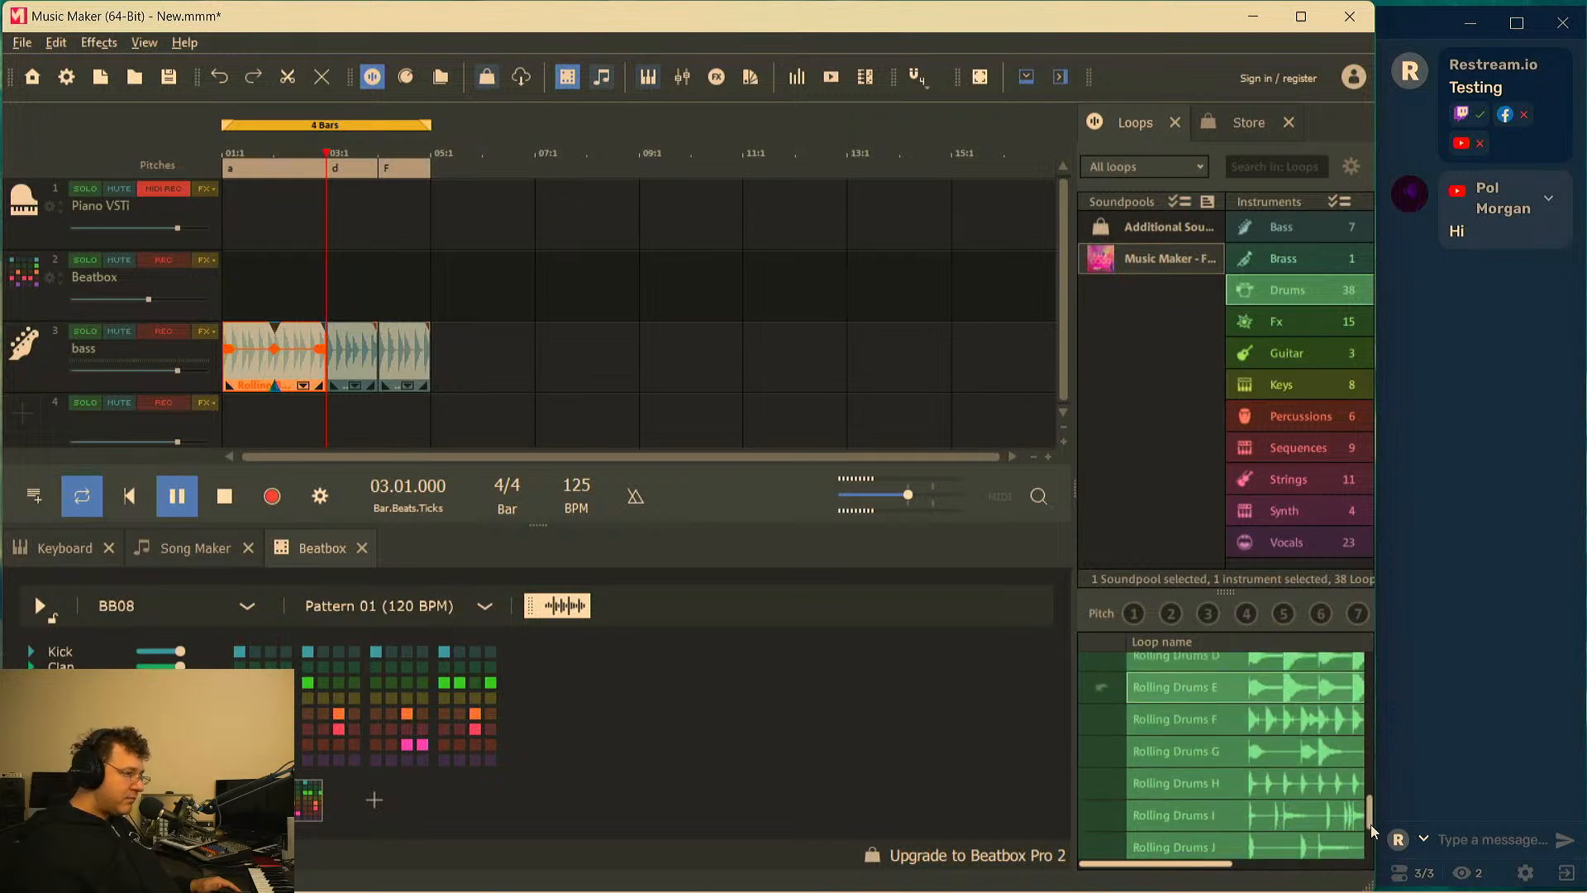
pyautogui.moveTo(1370, 825); pyautogui.dragTo(1368, 812)
pyautogui.click(1180, 730)
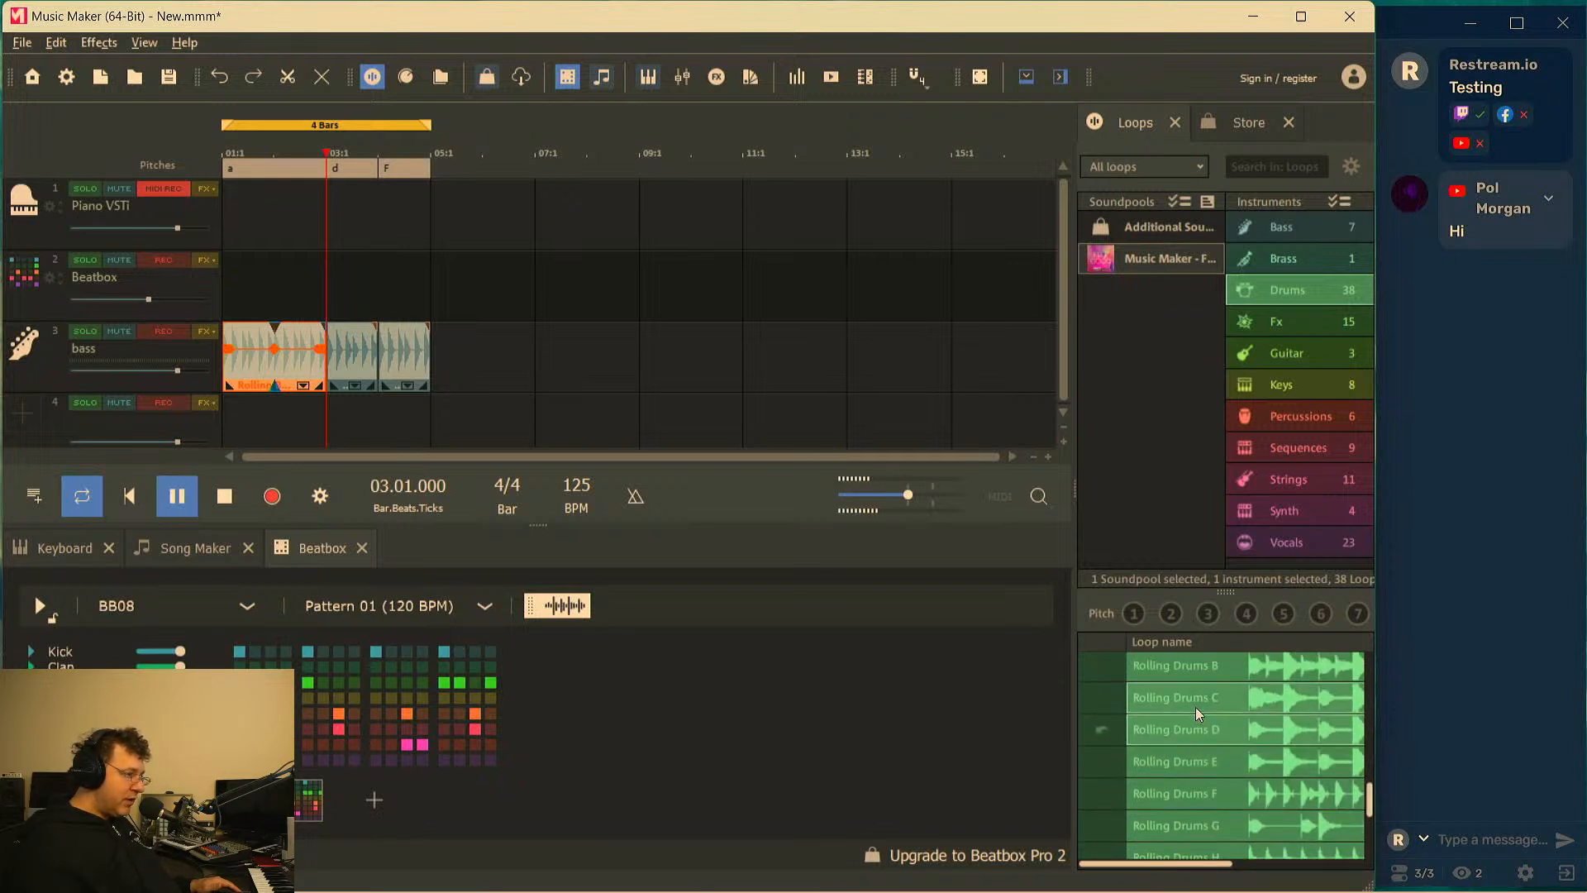
pyautogui.click(1205, 820)
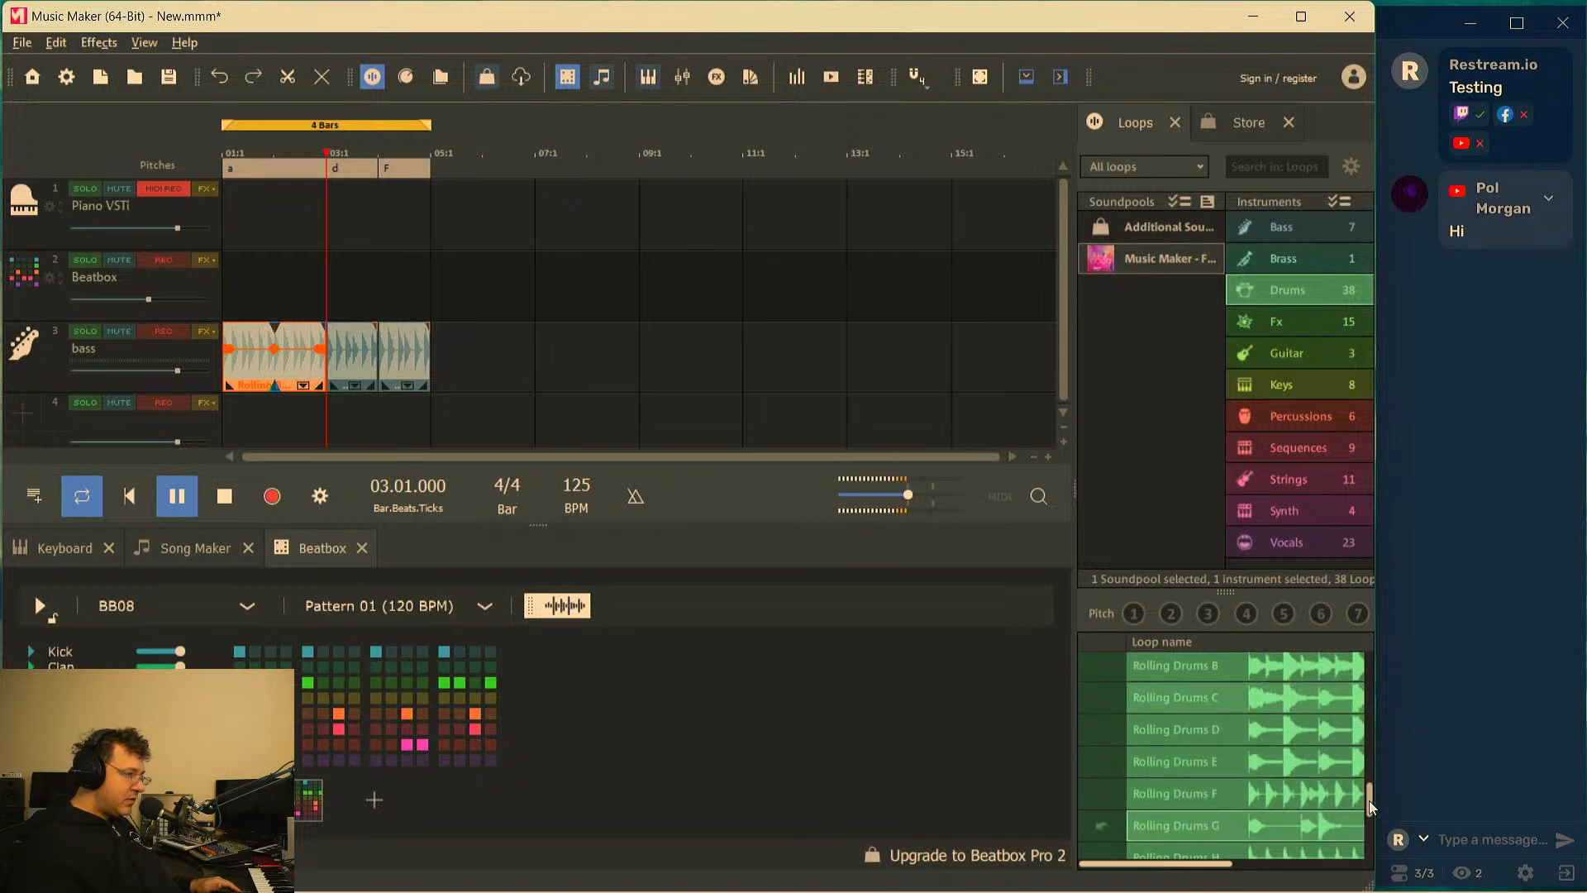
pyautogui.moveTo(1369, 800); pyautogui.dragTo(1368, 808)
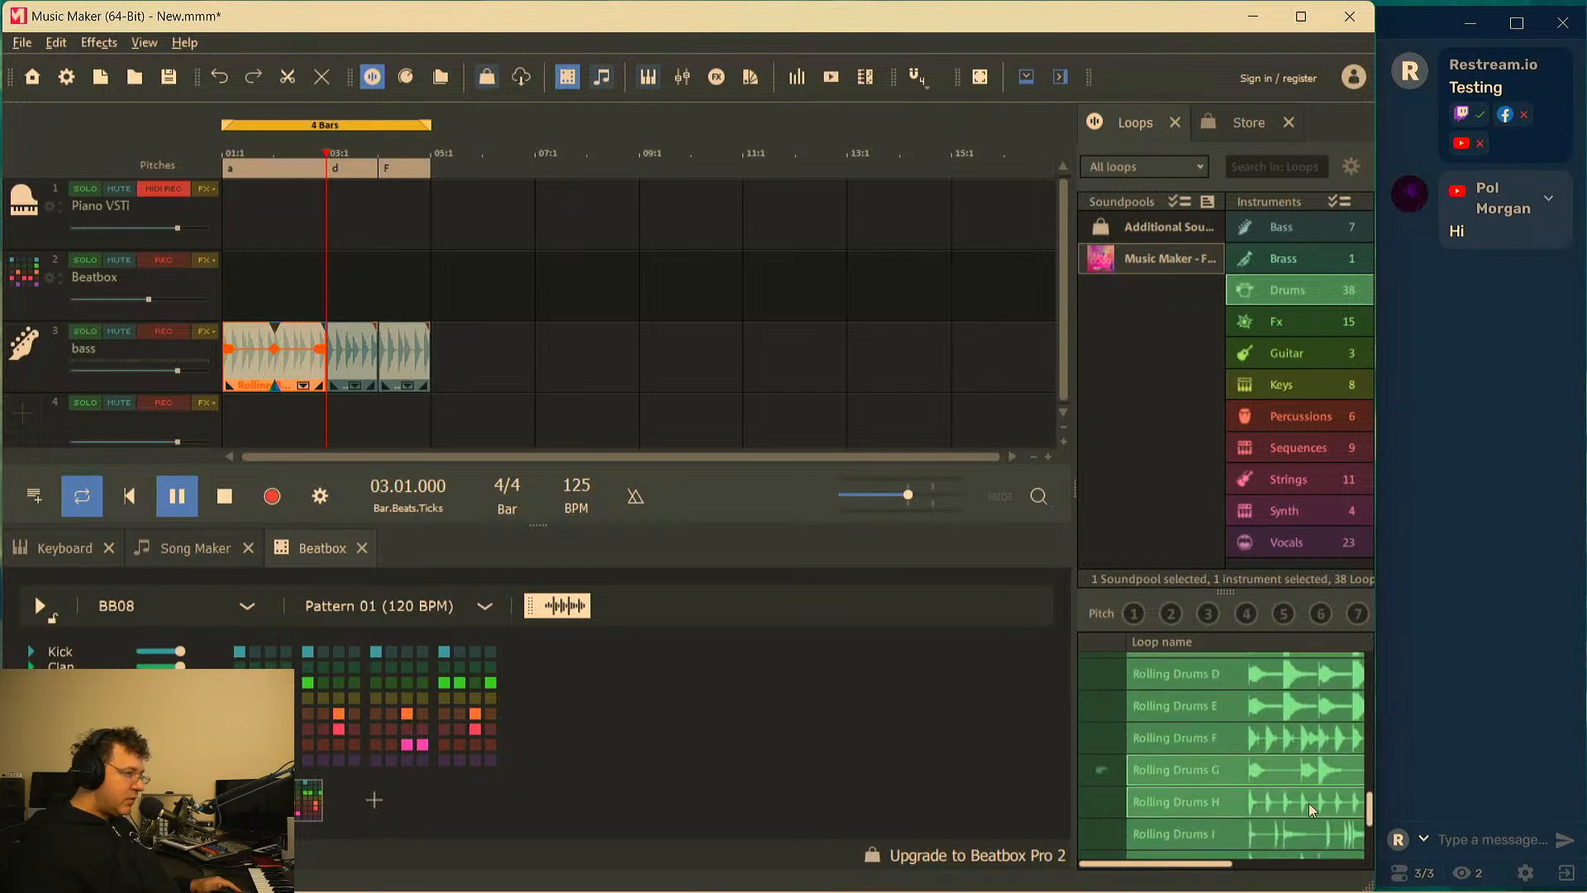
pyautogui.moveTo(1218, 771); pyautogui.dragTo(435, 395)
# Duplicate the whole four-bar bass line on track 3 into bars 5–8
pyautogui.click(374, 368)
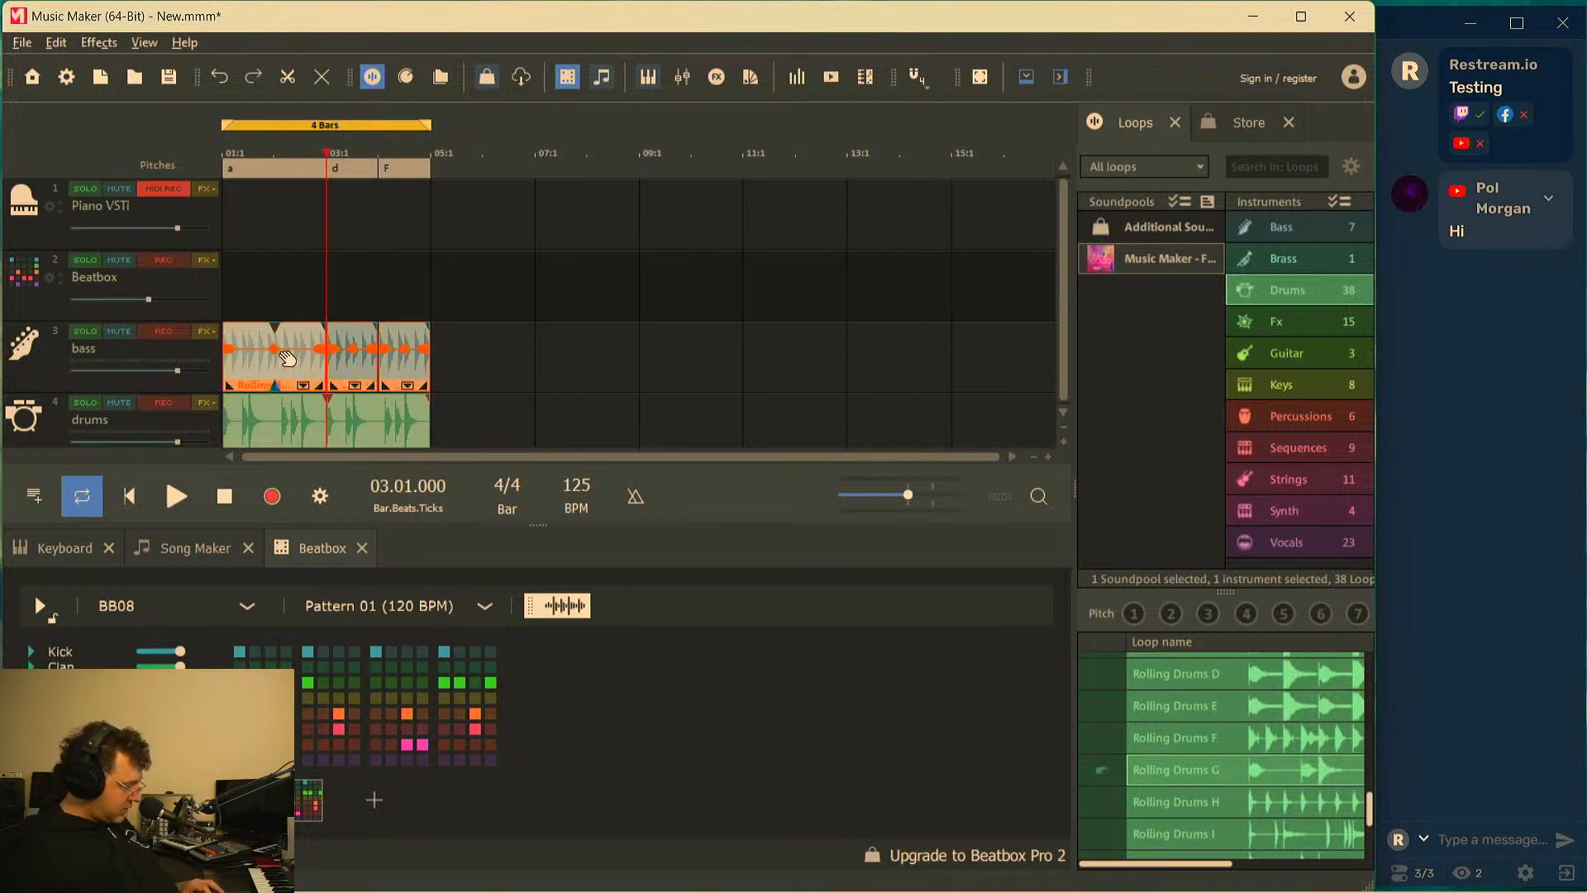
pyautogui.click(431, 152)
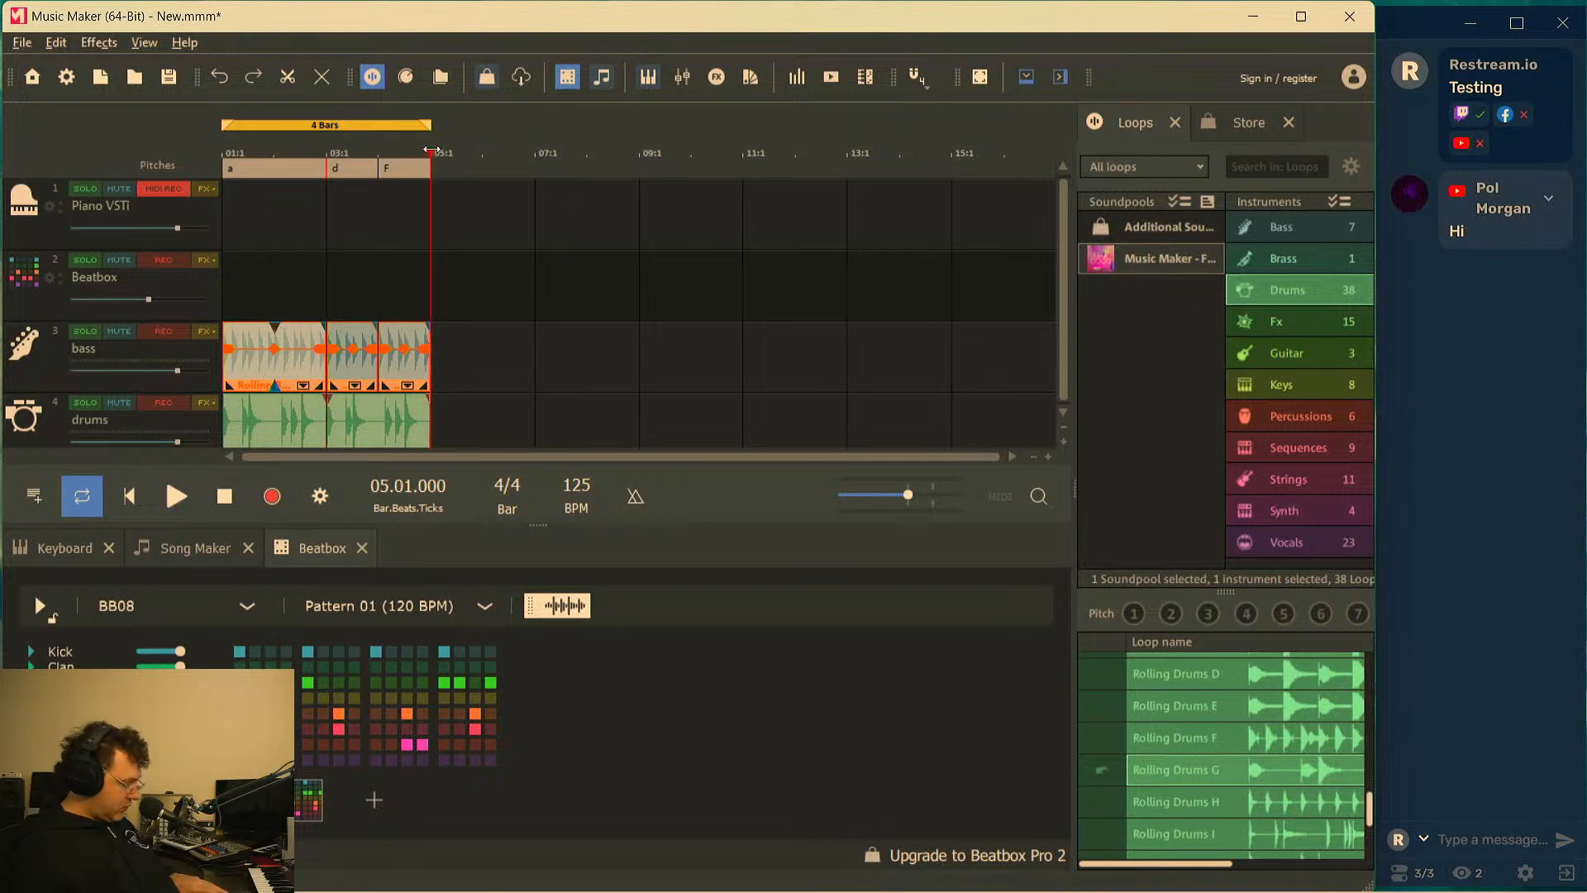
pyautogui.hotkey('ctrl', 'd')
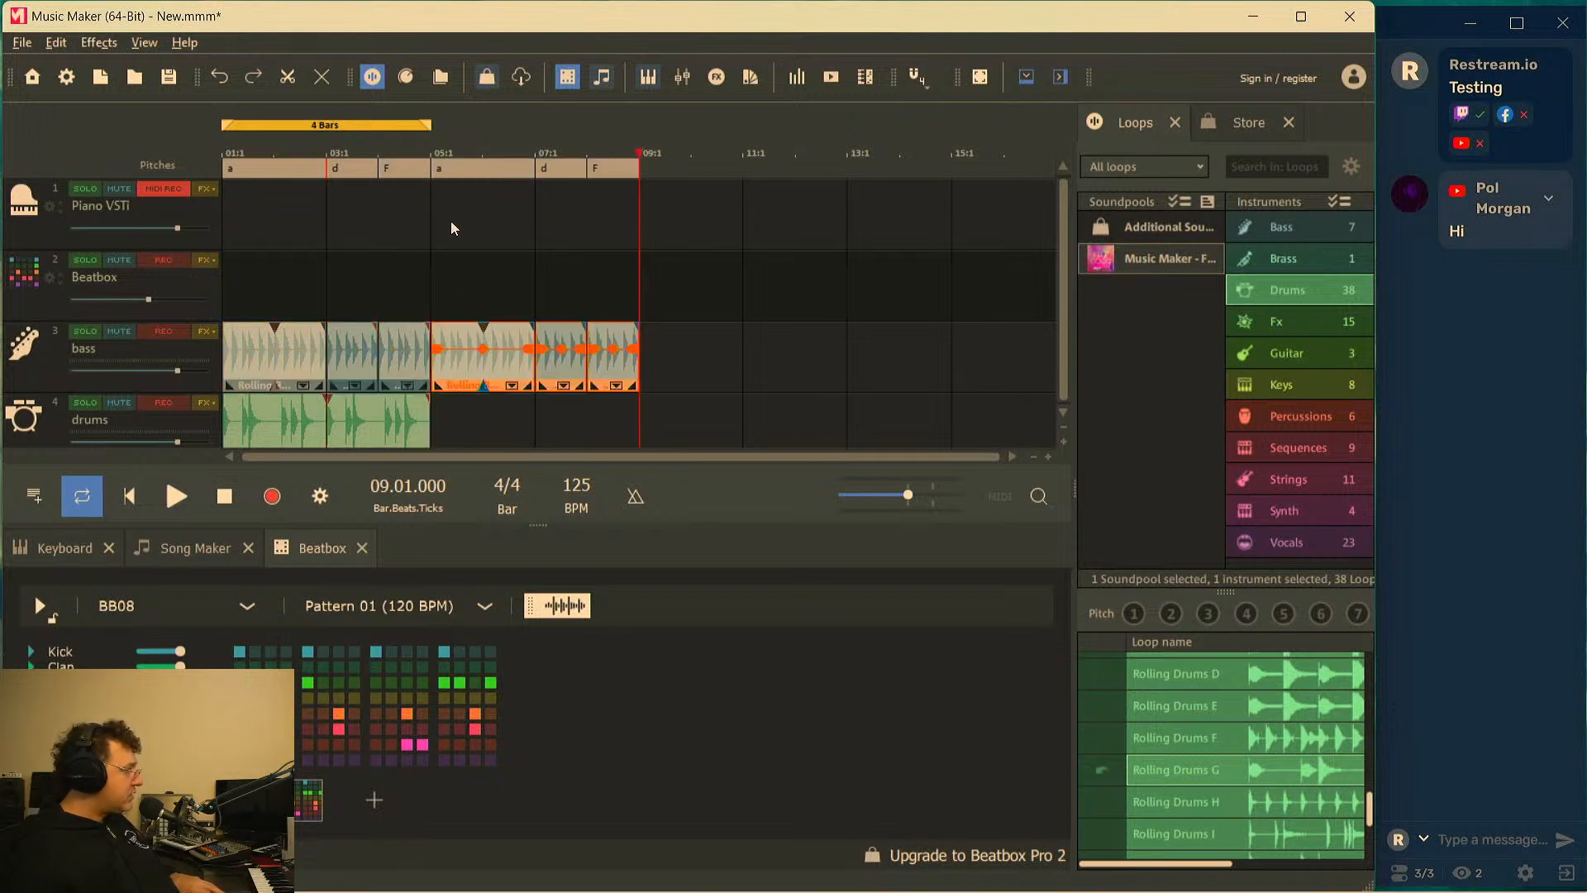
# Preview the Rolling Drums E and B loops, and place a second Rolling Drums loop on track 4 across bars 5–8
pyautogui.click(1267, 711)
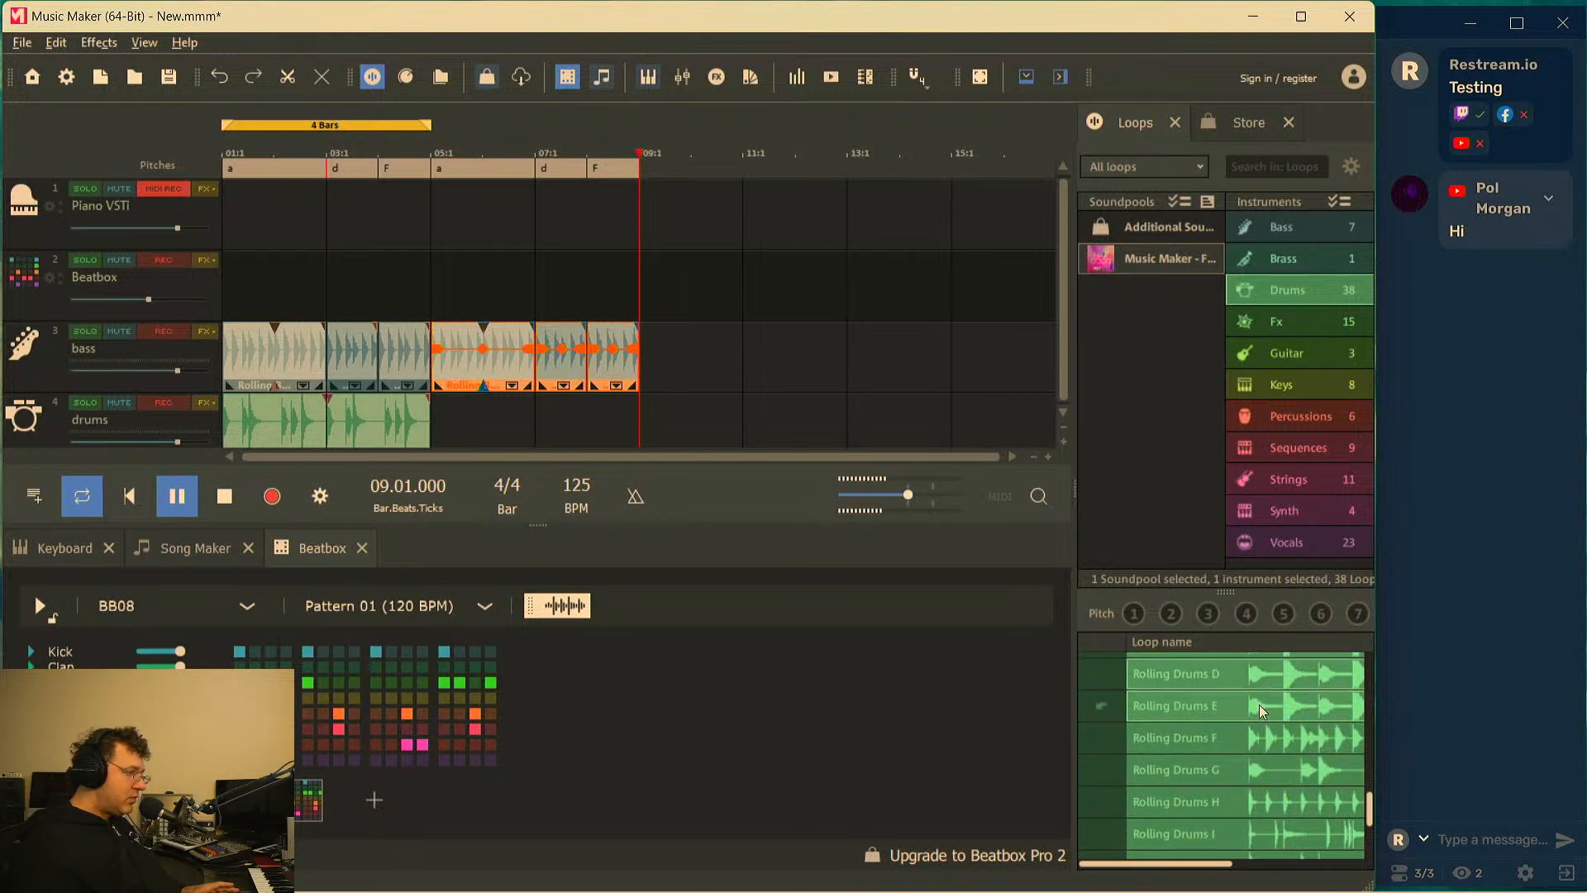
pyautogui.moveTo(1369, 801); pyautogui.dragTo(1370, 786)
pyautogui.click(1302, 670)
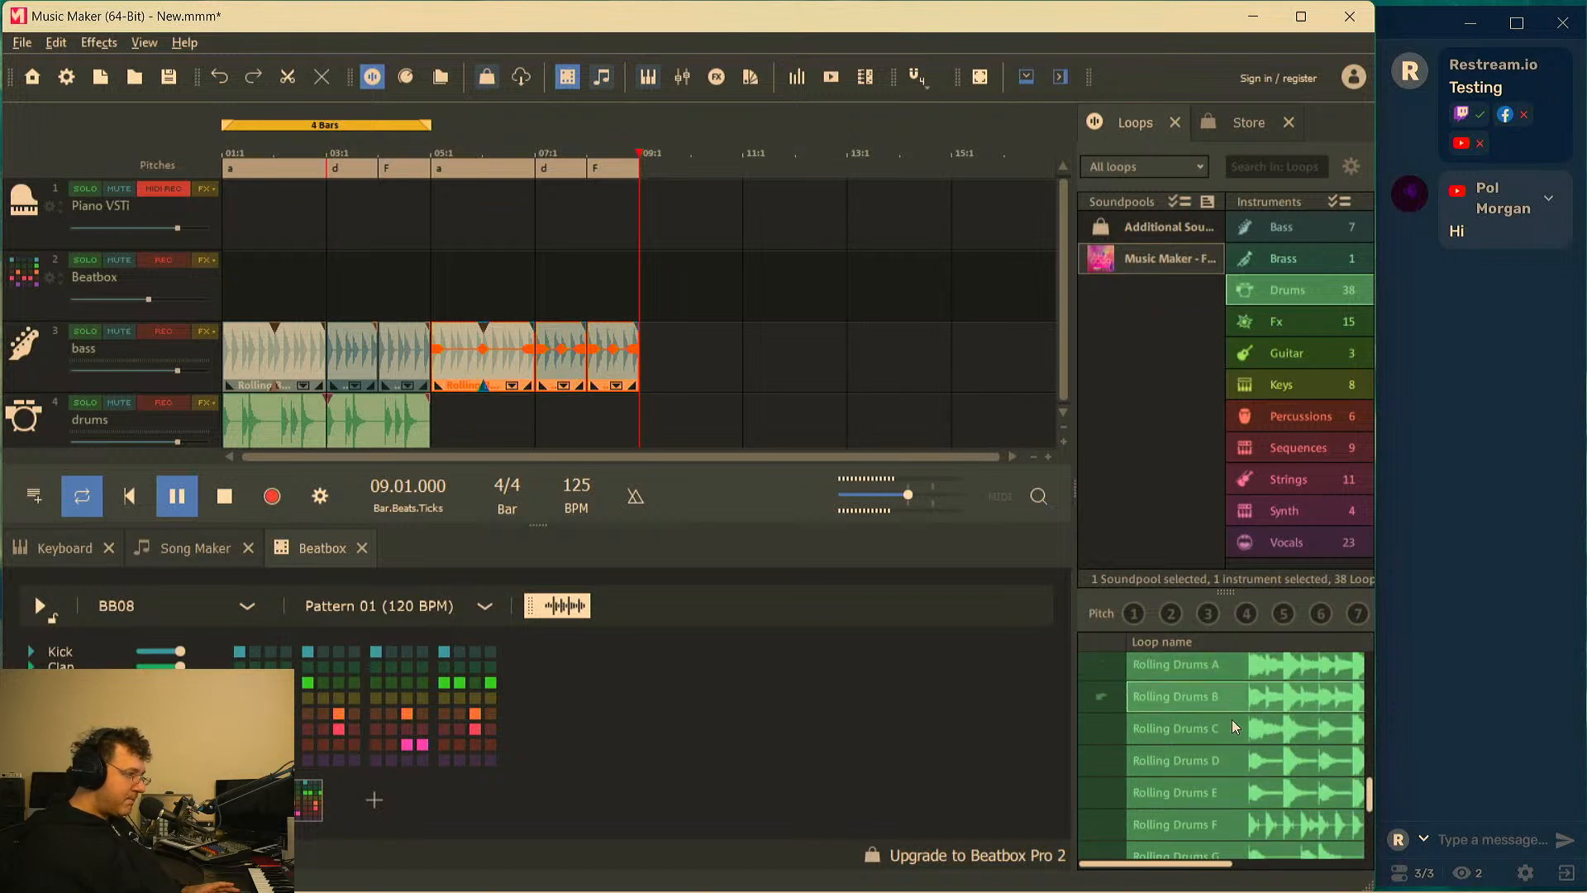
pyautogui.moveTo(1232, 726); pyautogui.dragTo(635, 427)
pyautogui.click(1227, 796)
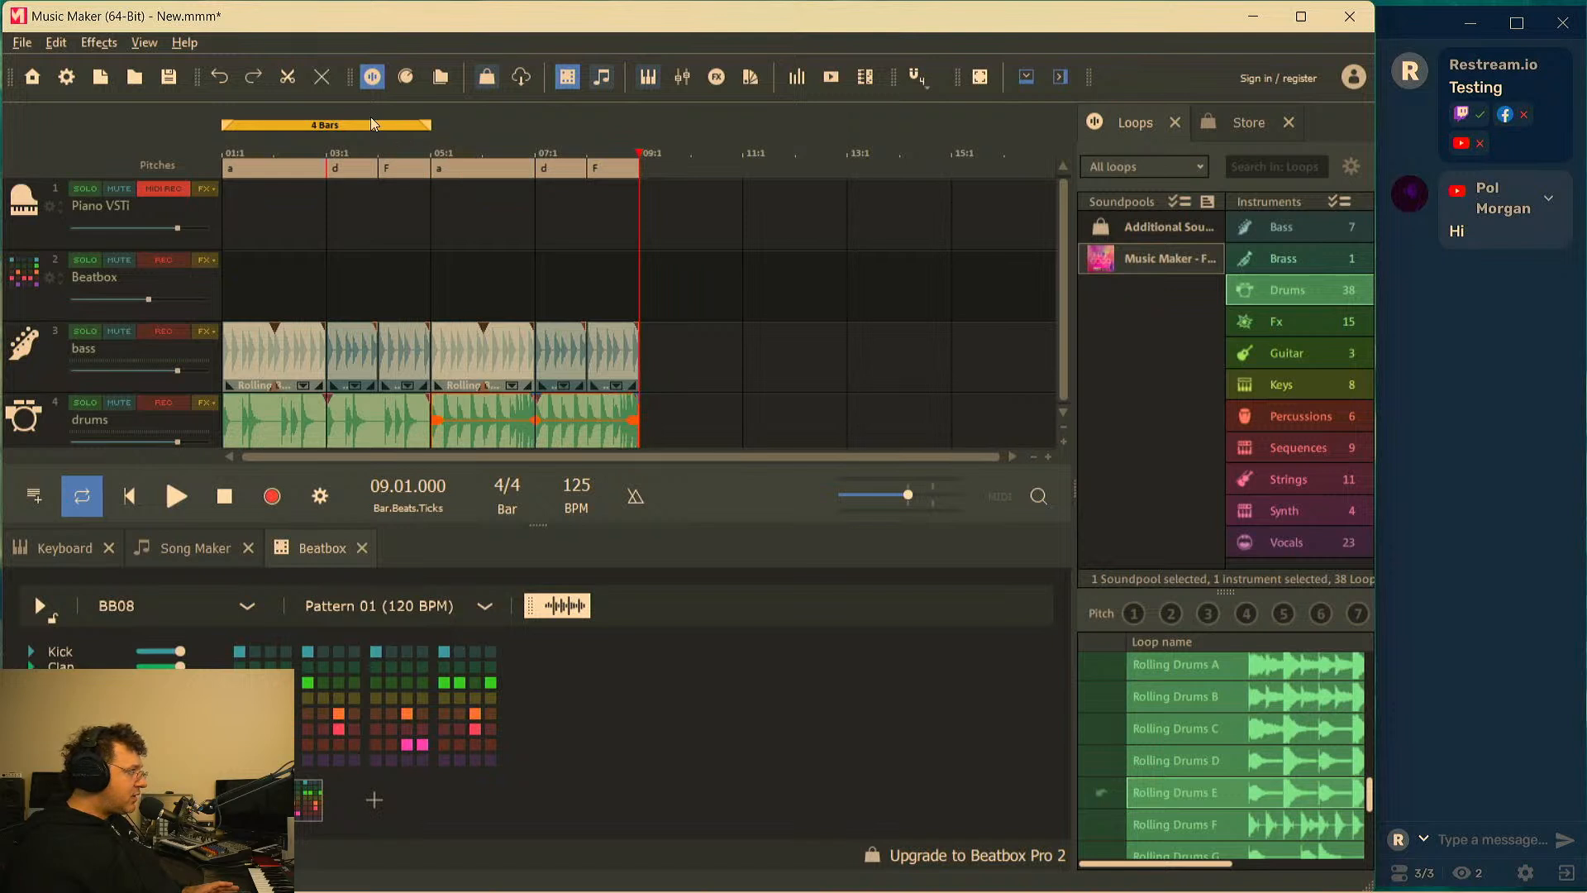
# Extend the playback loop range to 8 bars, covering bars 1–8, and briefly play the arrangement
pyautogui.moveTo(425, 125); pyautogui.dragTo(637, 125)
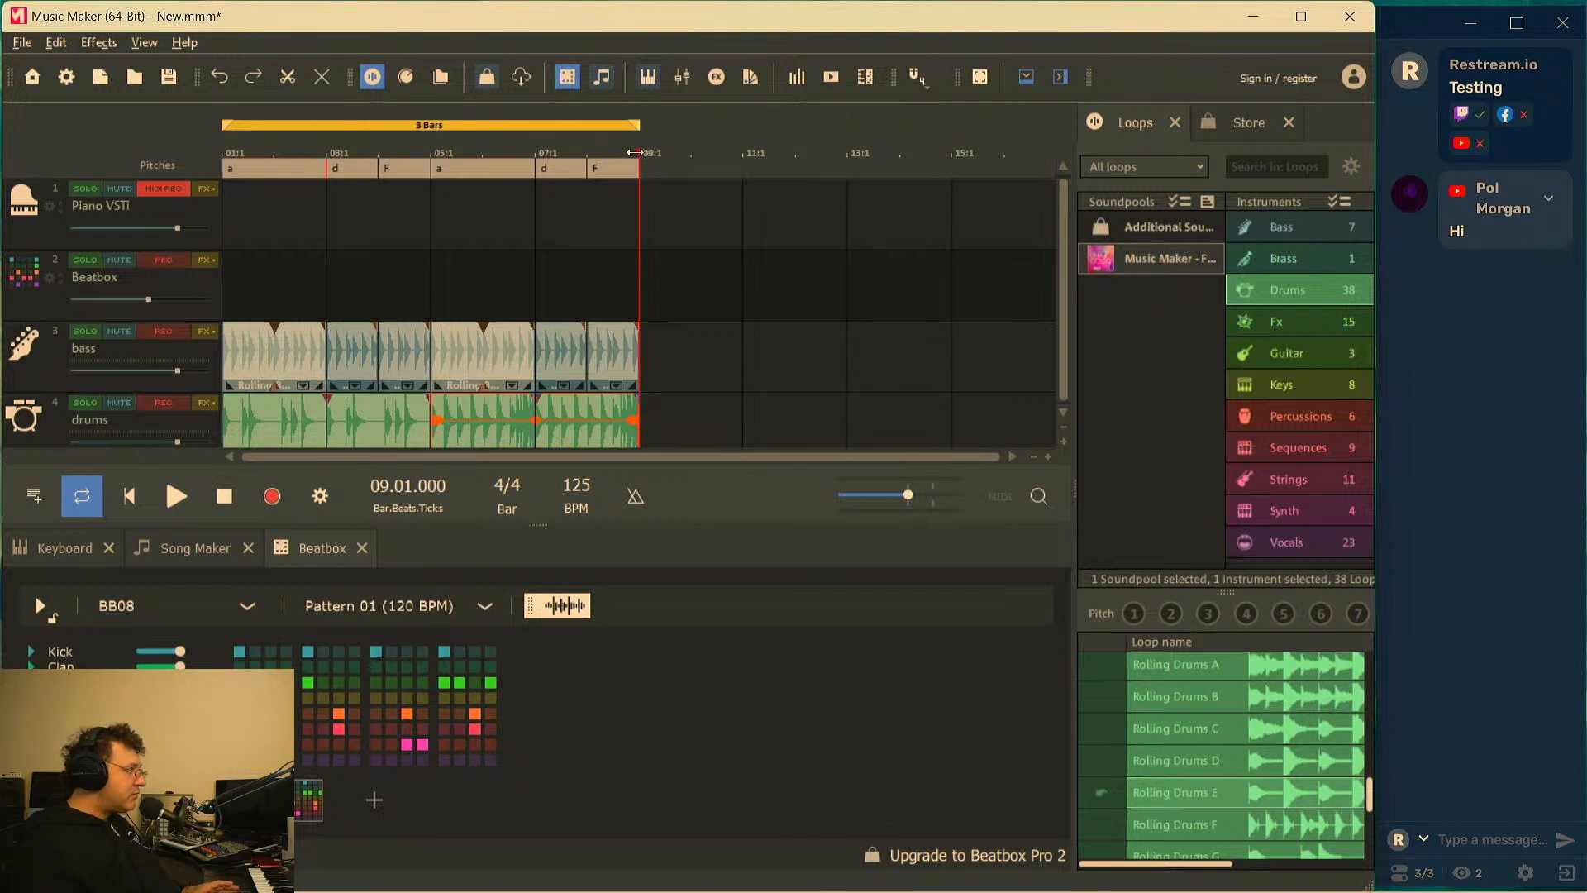
pyautogui.press('space')
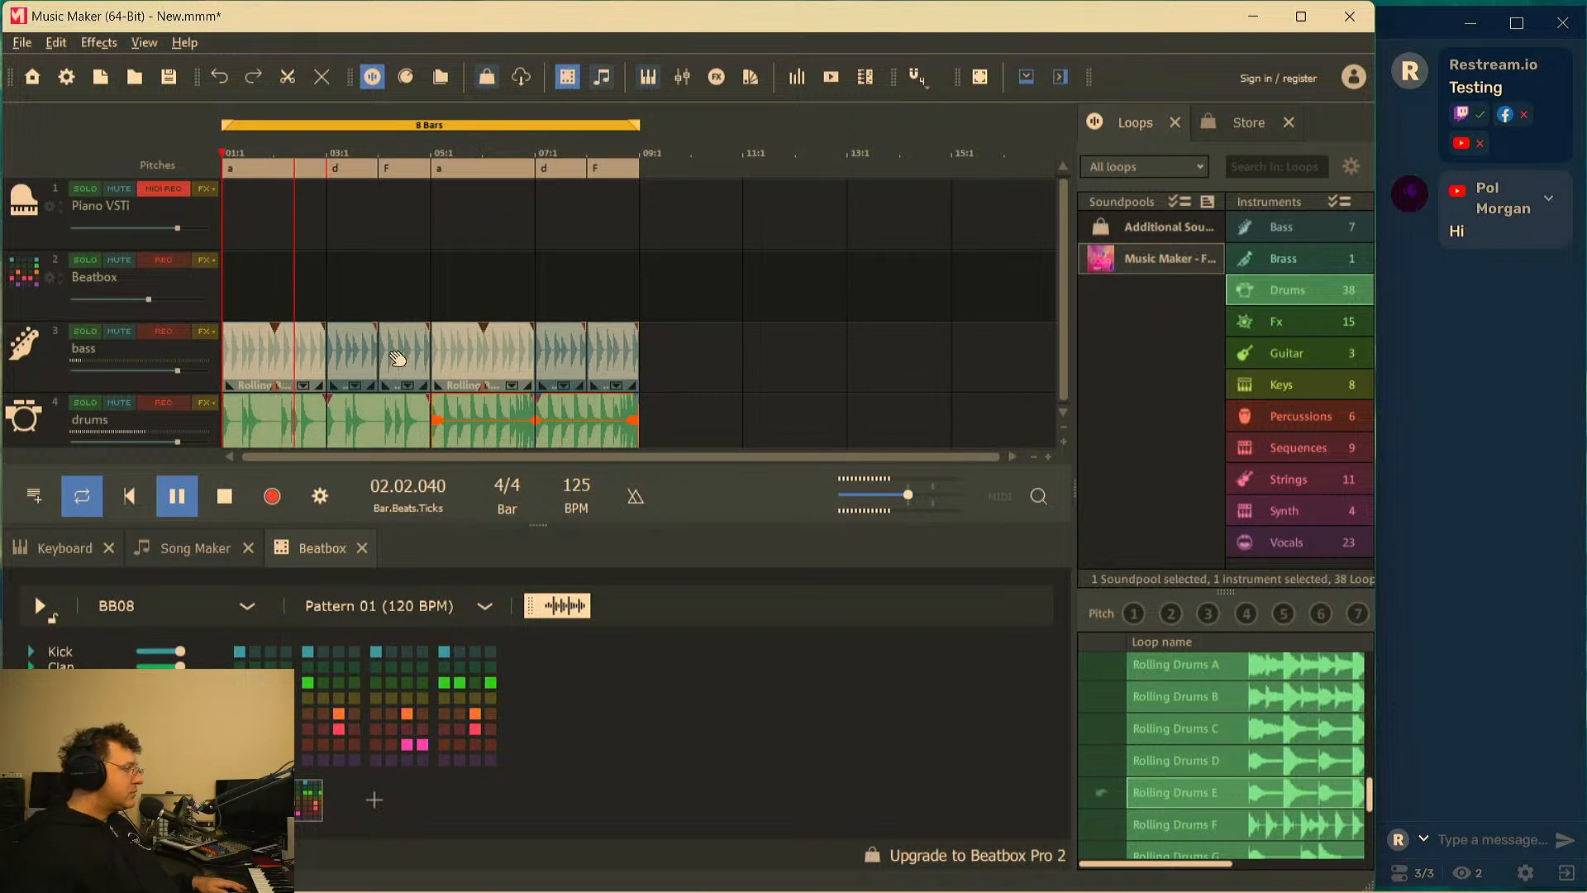
pyautogui.press('space')
# Delete the bass clip at bar 3 and extend the first bass loop over bars 3–4, ending at bar 4, beat 4
pyautogui.click(355, 370)
pyautogui.press('Delete')
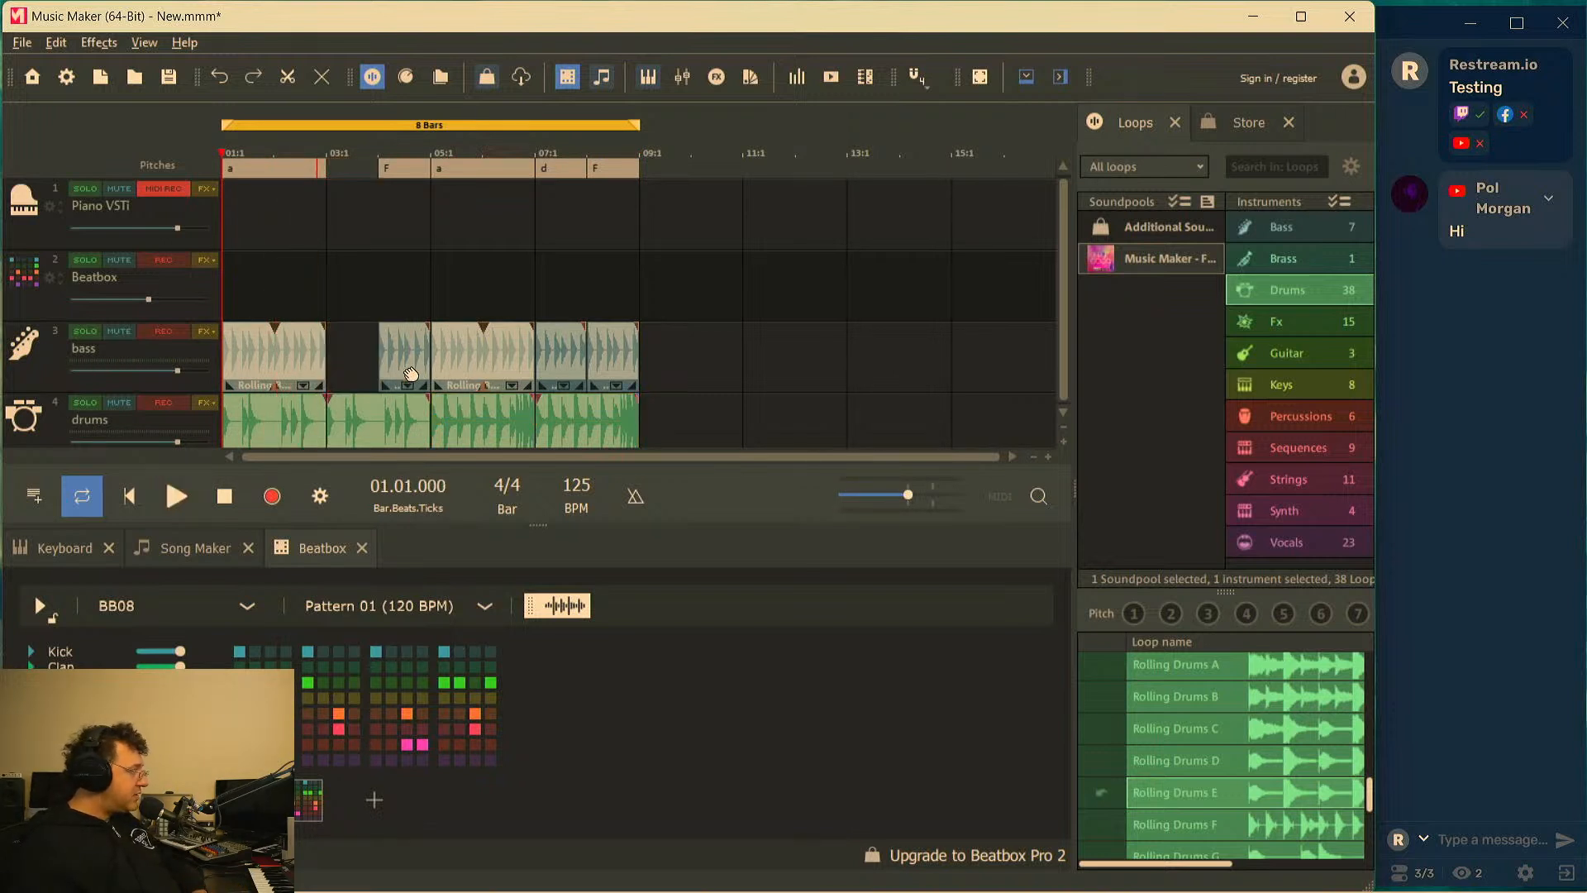
pyautogui.moveTo(322, 342); pyautogui.dragTo(417, 342)
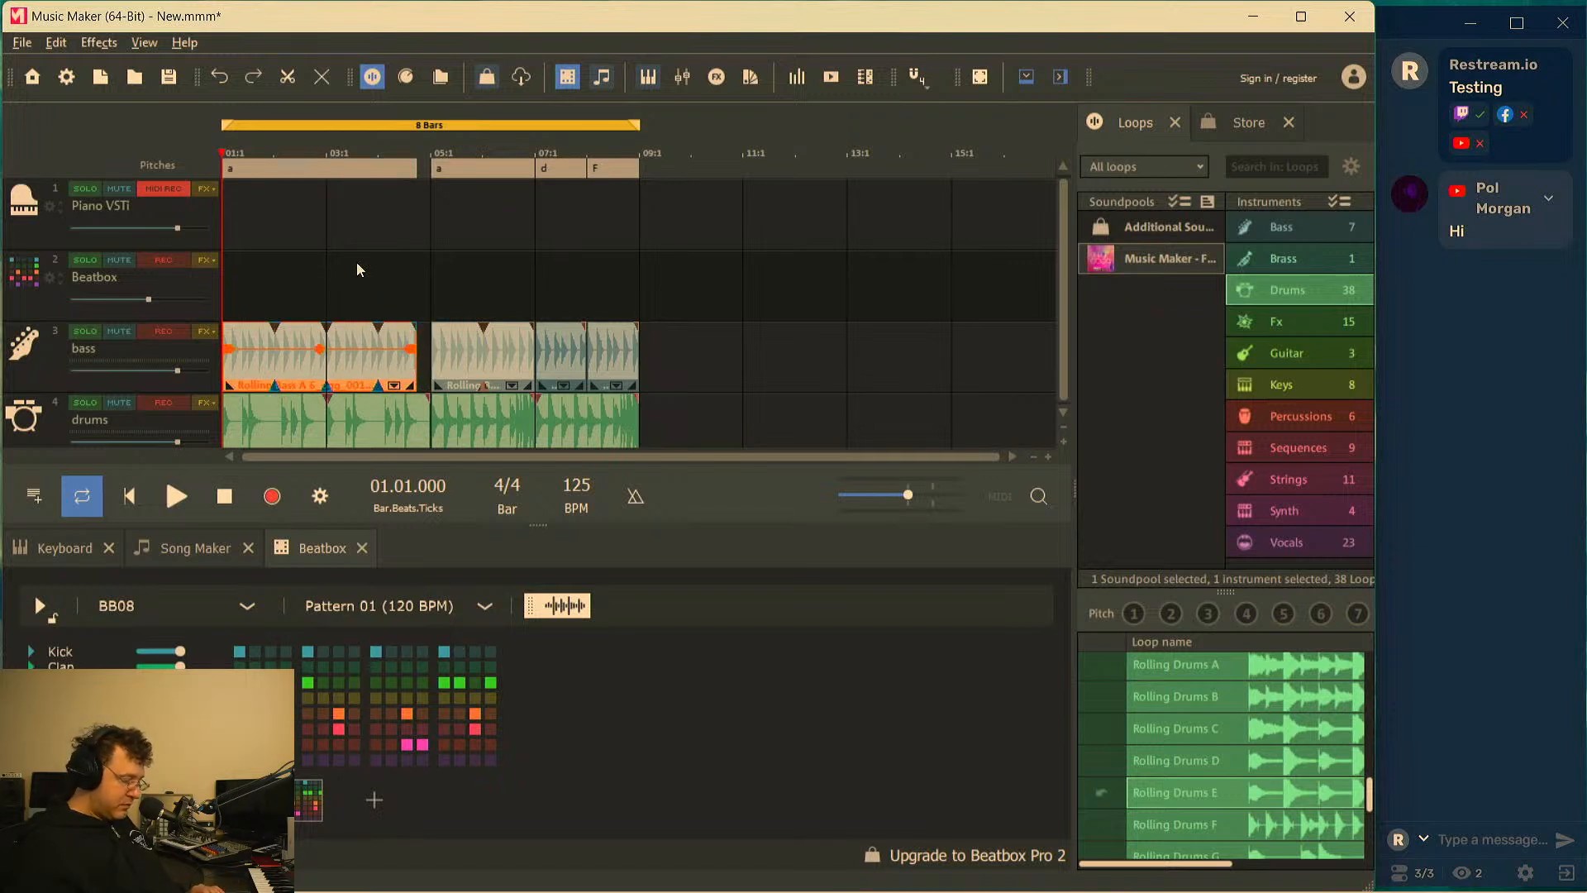
# Play the arrangement from the start and again from bar 4, beat 4 to hear the bass gap before bar 5
pyautogui.press('space')
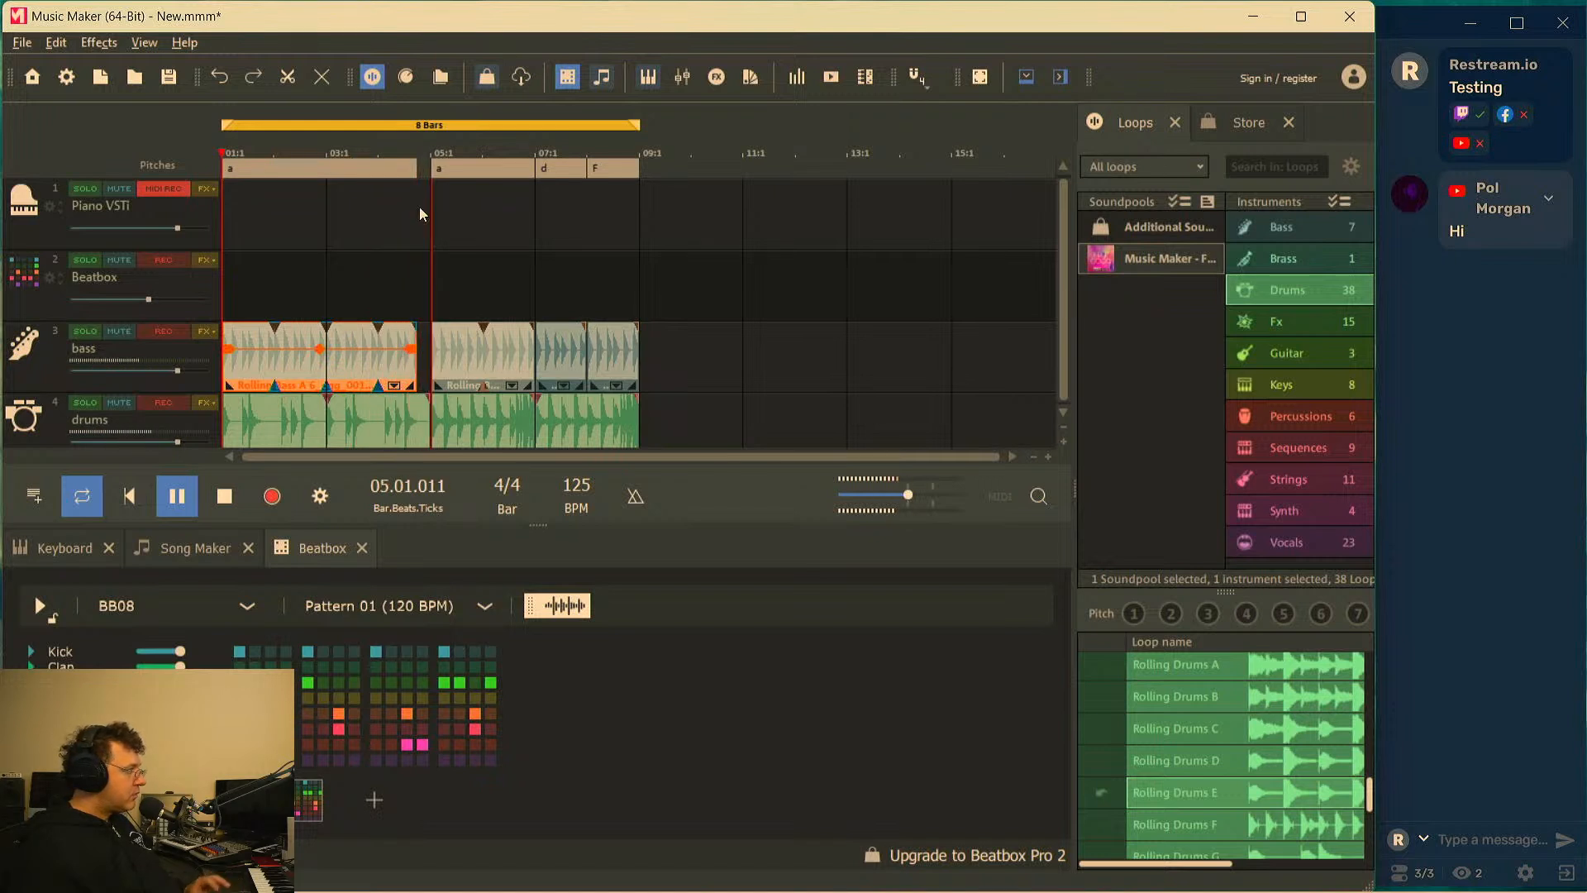
pyautogui.press('space')
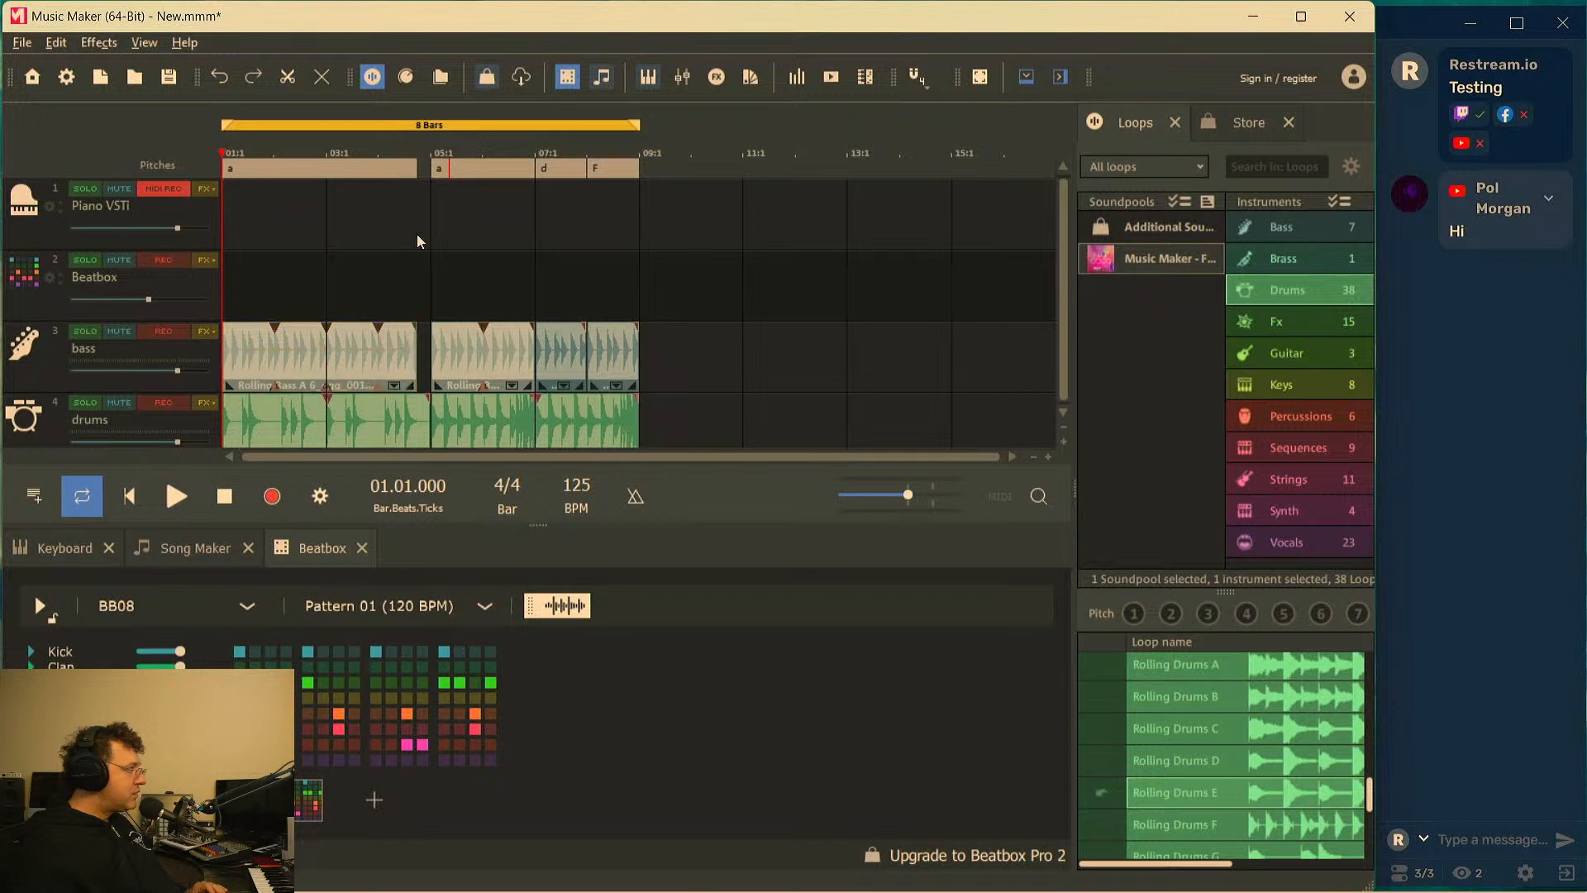
pyautogui.click(415, 167)
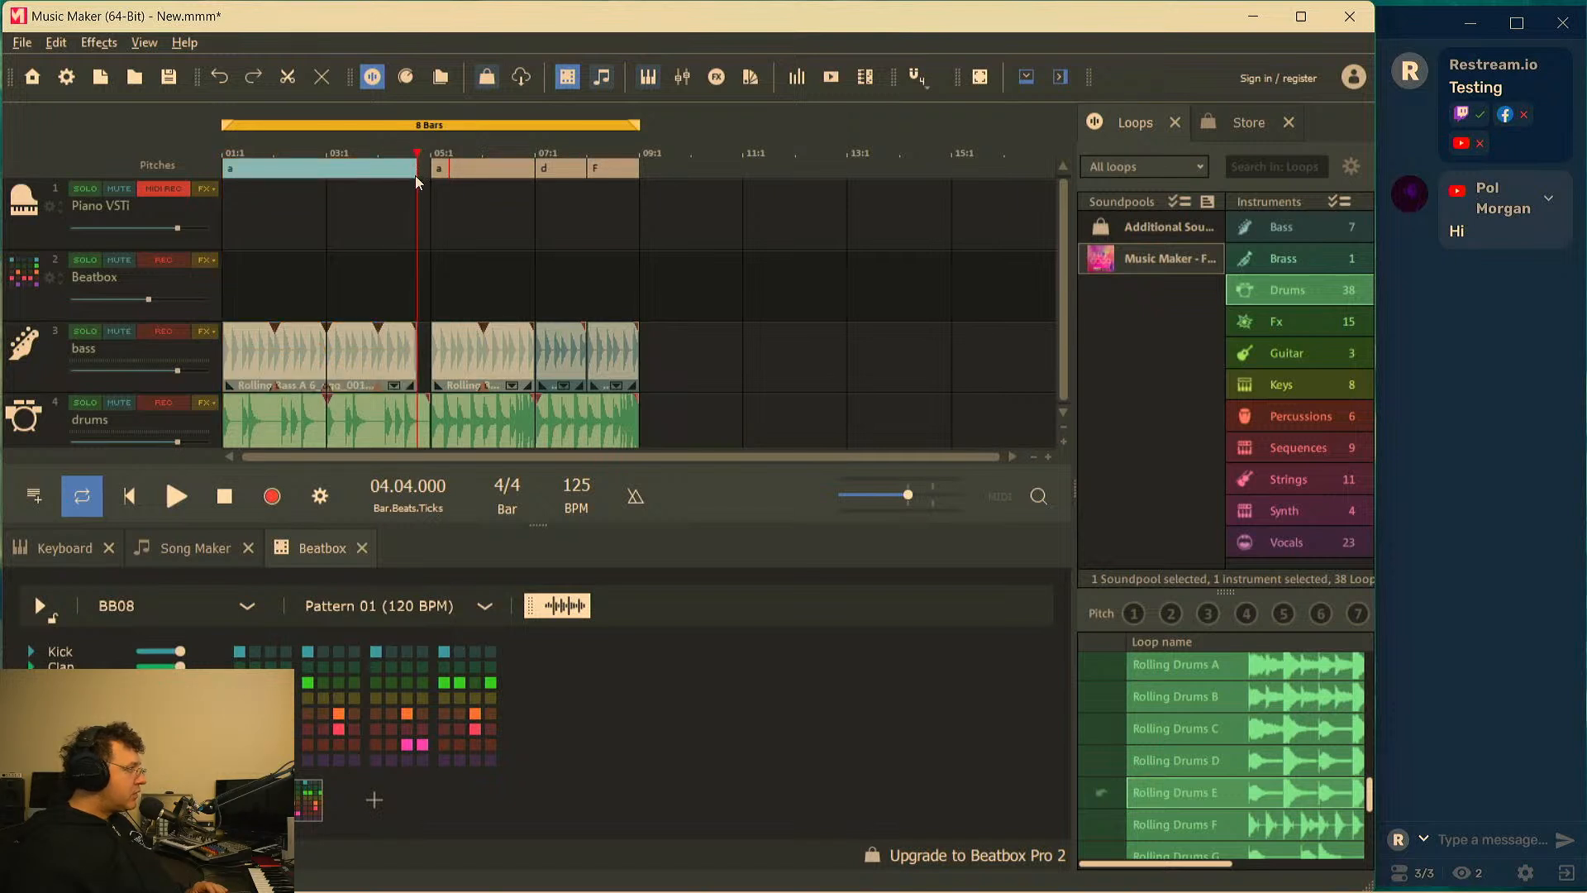
pyautogui.click(414, 212)
pyautogui.press('space')
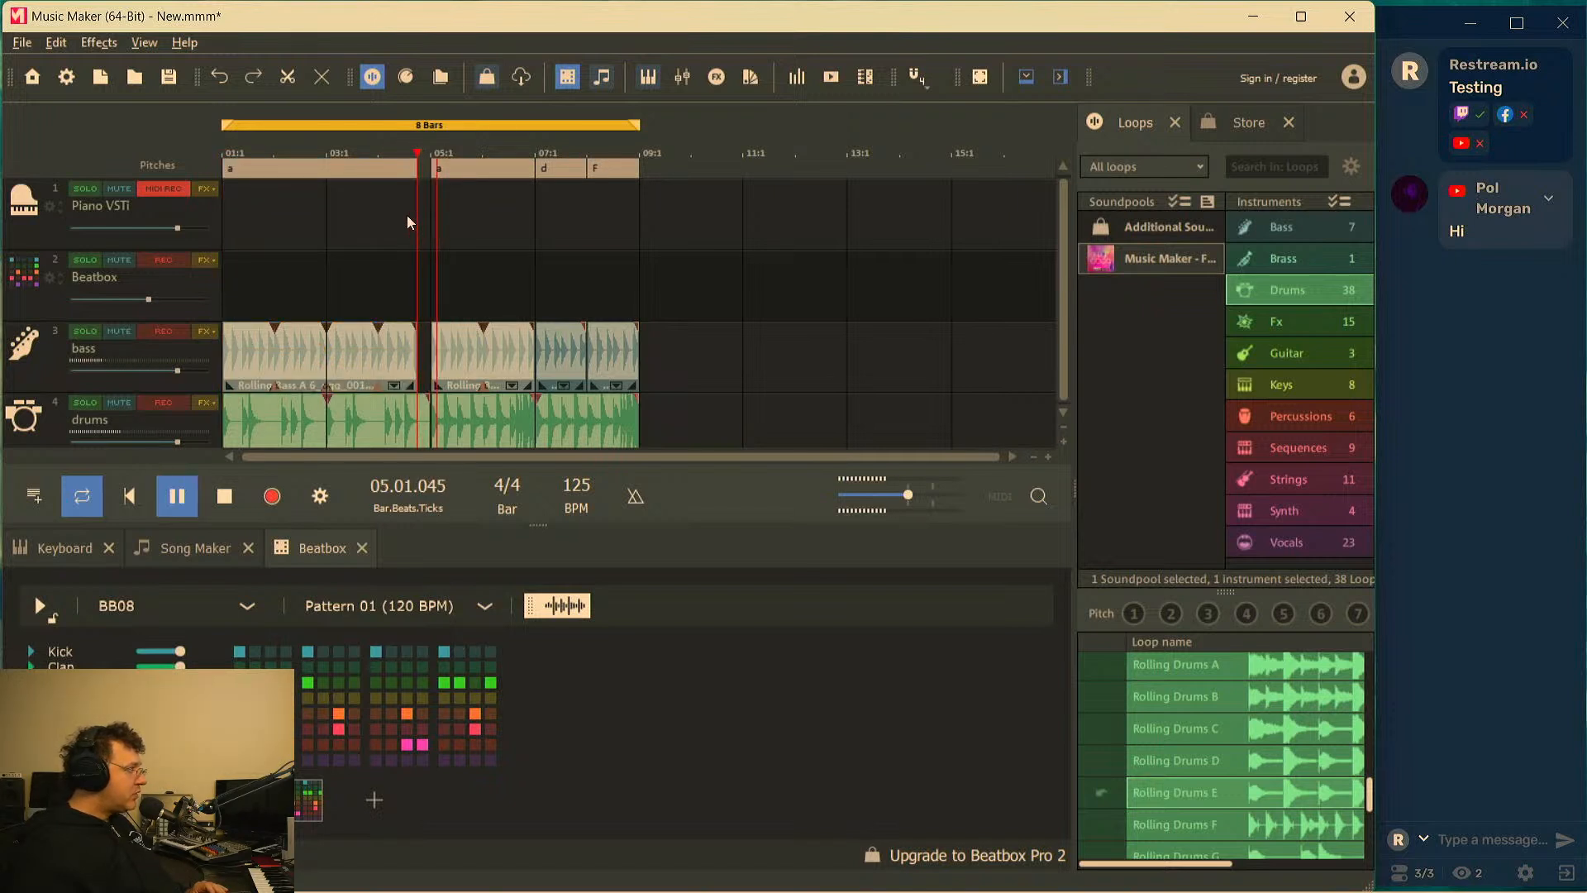
pyautogui.press('space')
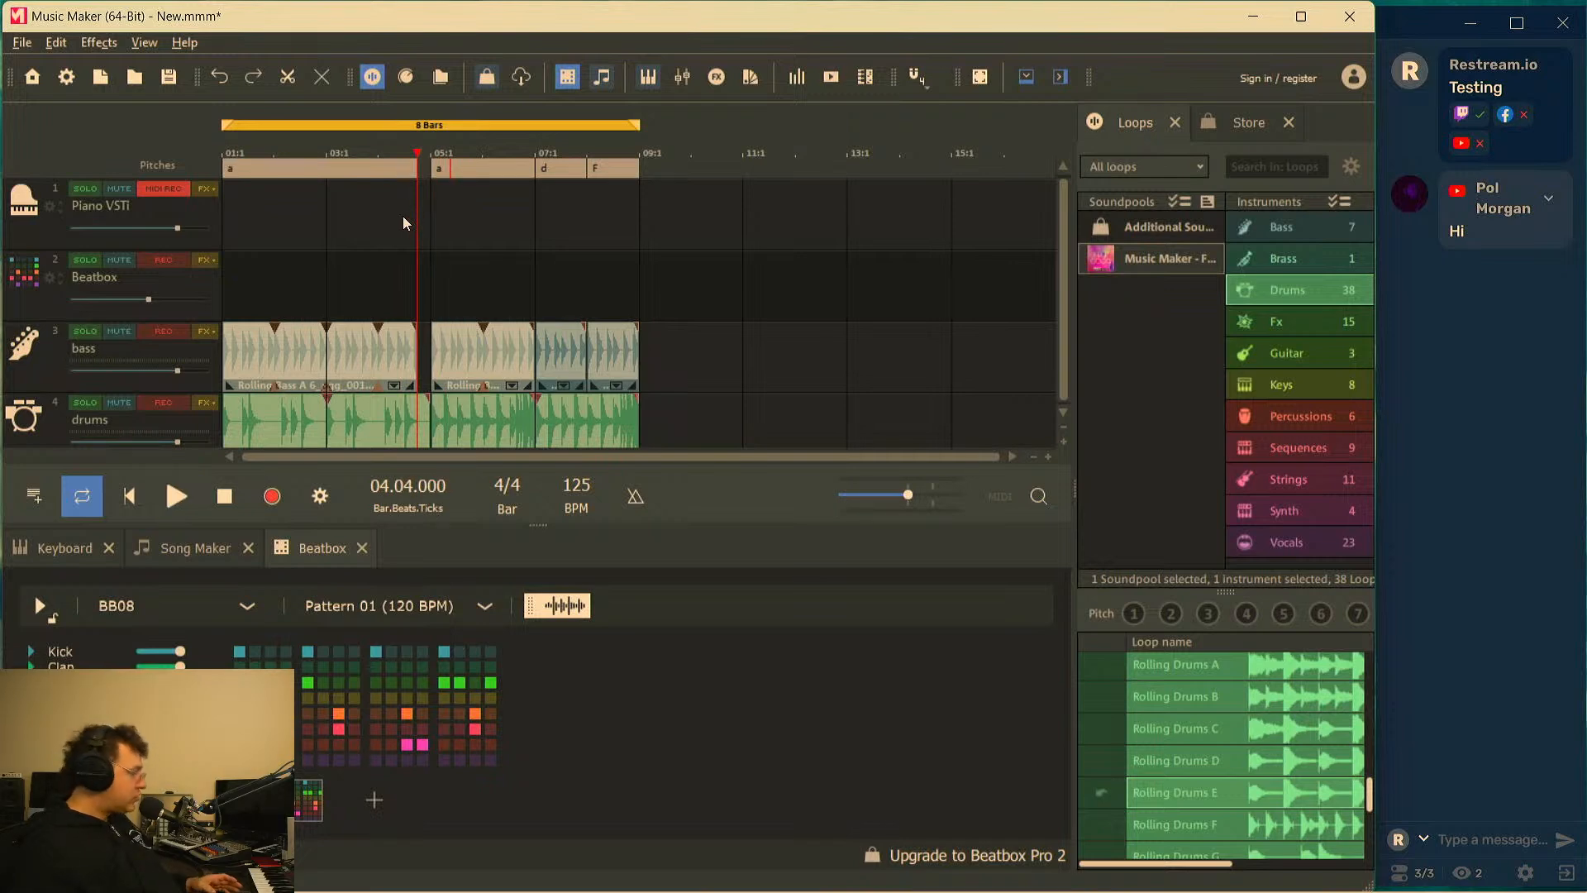
pyautogui.scroll(4, 404, 218)
pyautogui.scroll(-3, 404, 218)
pyautogui.scroll(3, 400, 210)
pyautogui.scroll(-3, 397, 211)
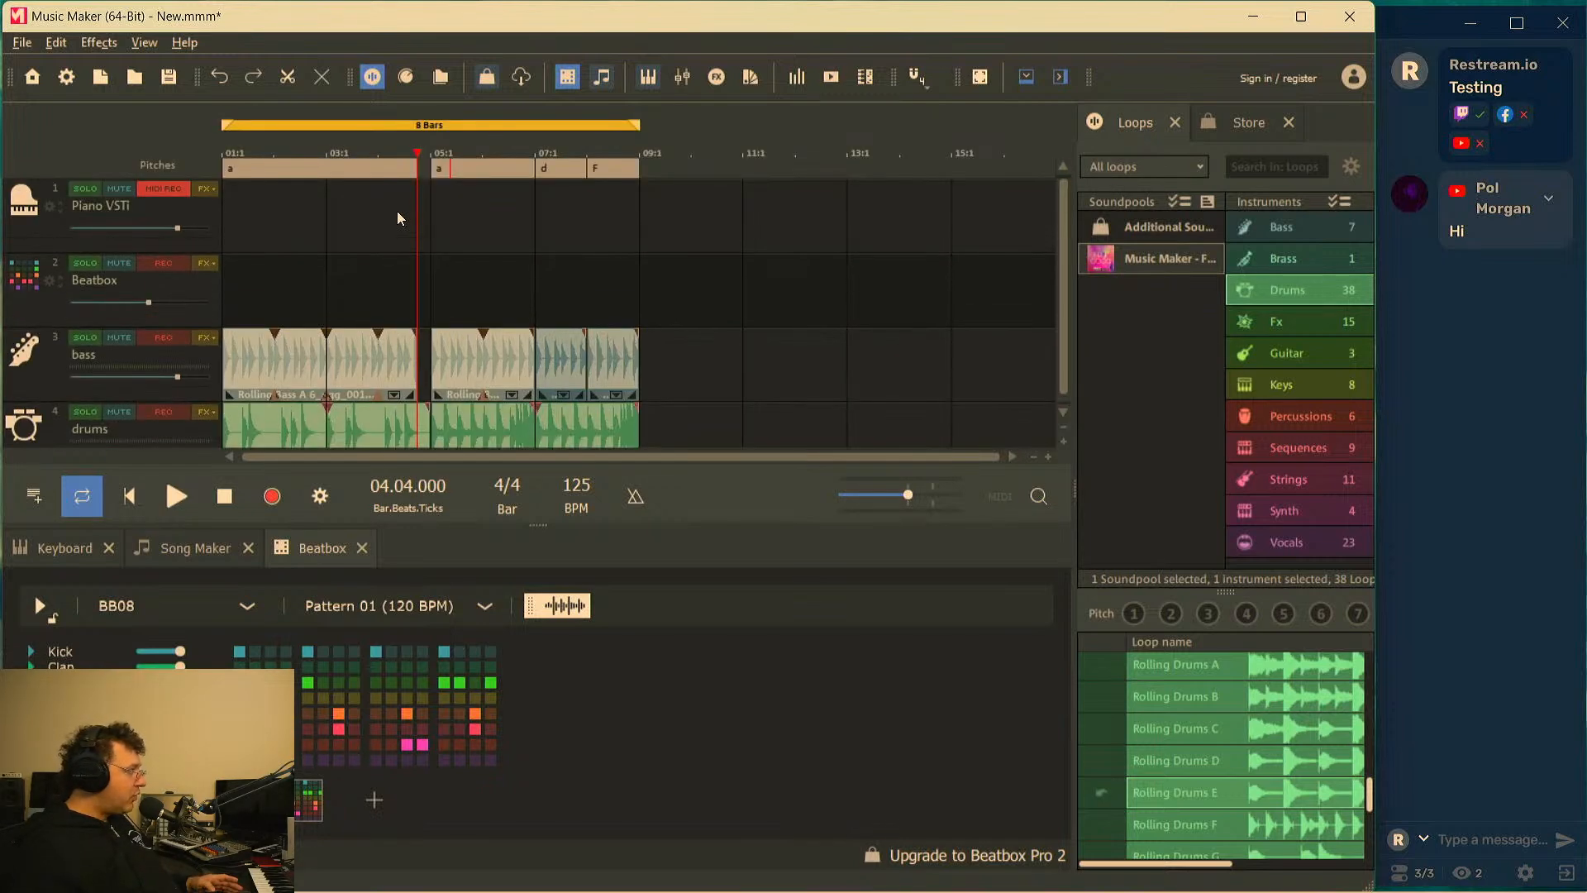
pyautogui.scroll(1, 397, 211)
pyautogui.scroll(-2, 395, 209)
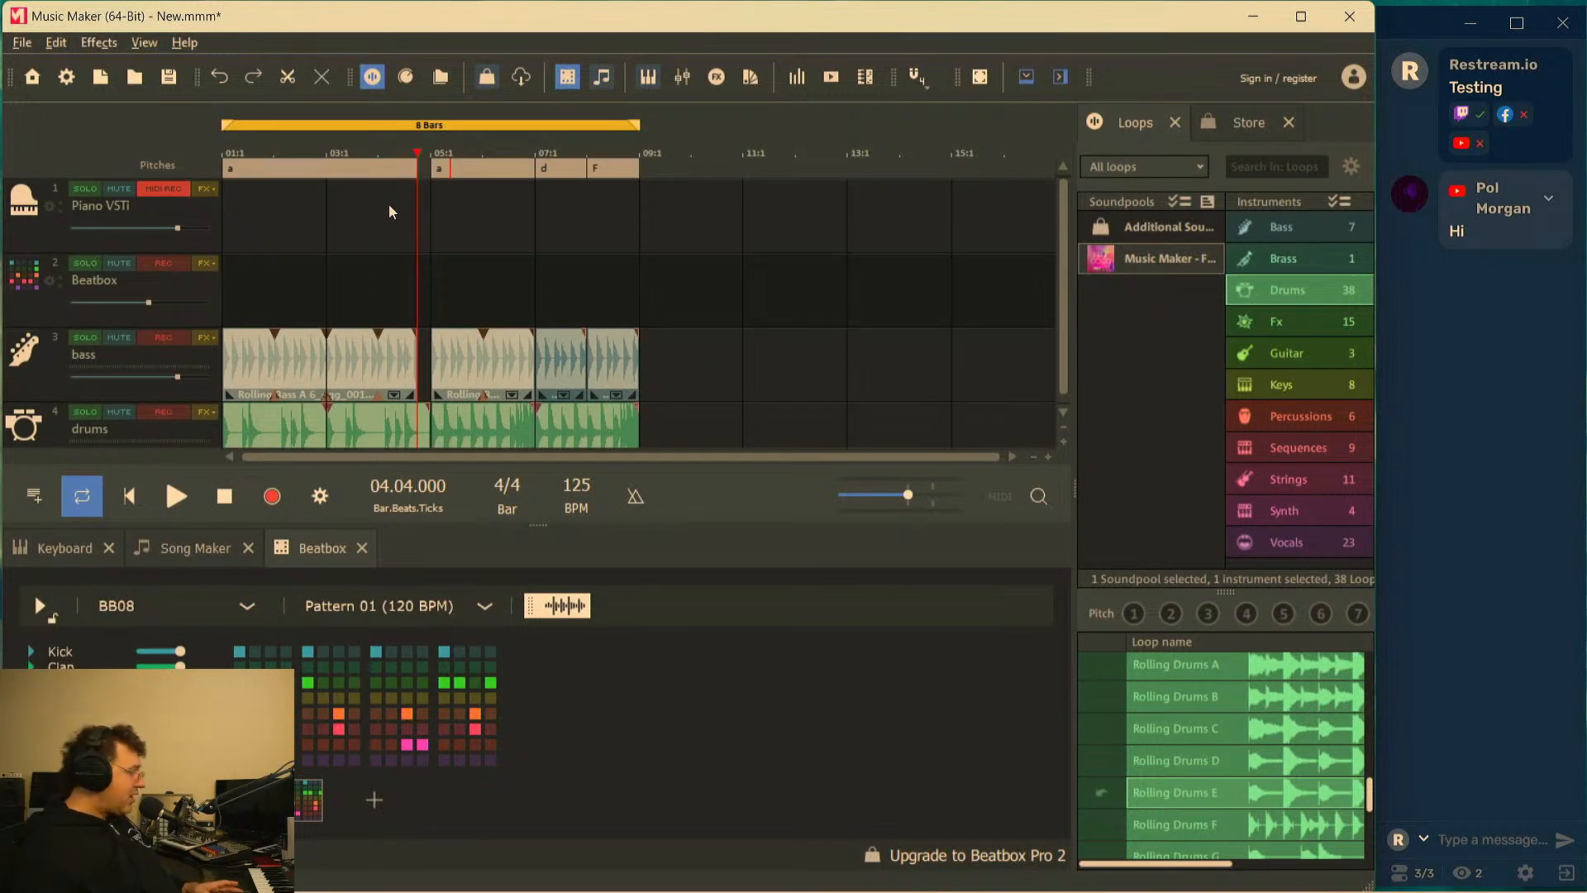
pyautogui.scroll(-1, 389, 207)
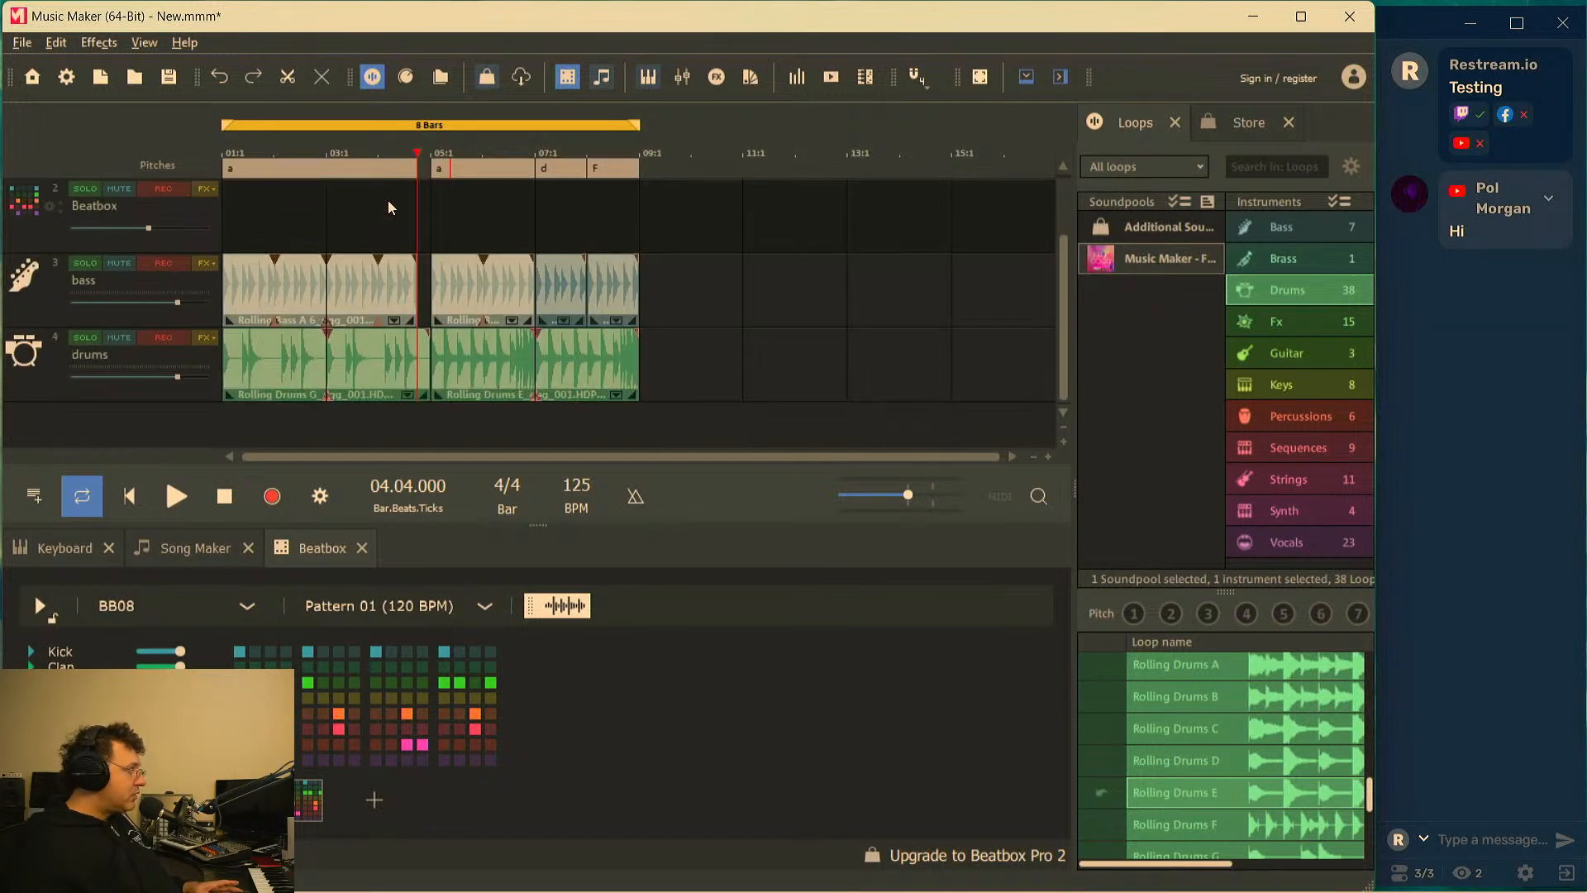
pyautogui.scroll(1, 387, 195)
pyautogui.scroll(-1, 385, 202)
pyautogui.scroll(1, 385, 206)
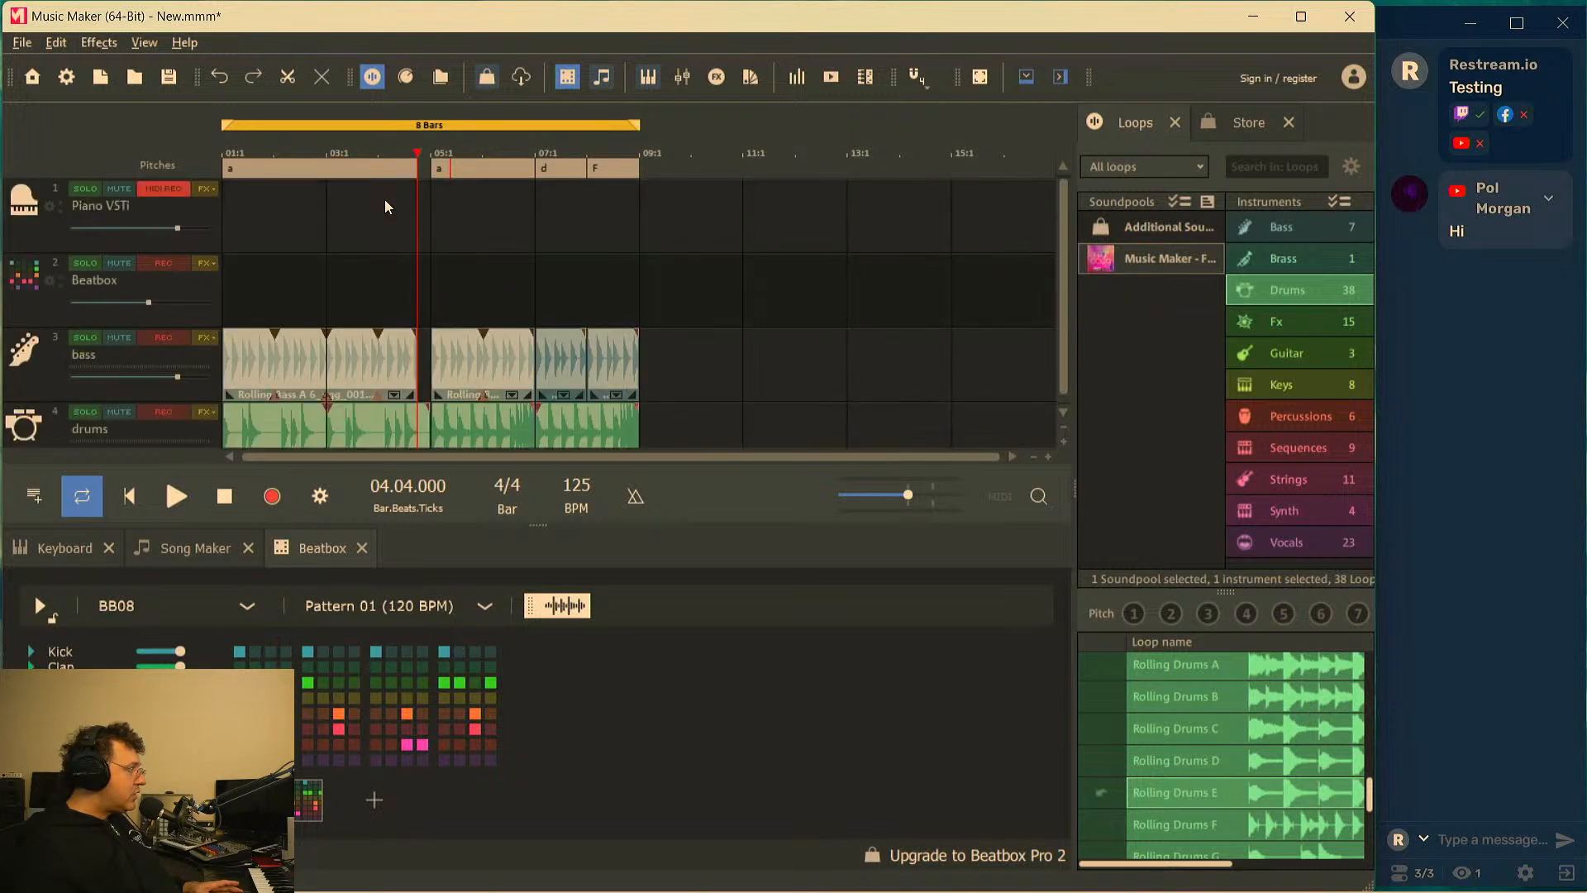
pyautogui.scroll(-1, 384, 207)
pyautogui.scroll(1, 384, 214)
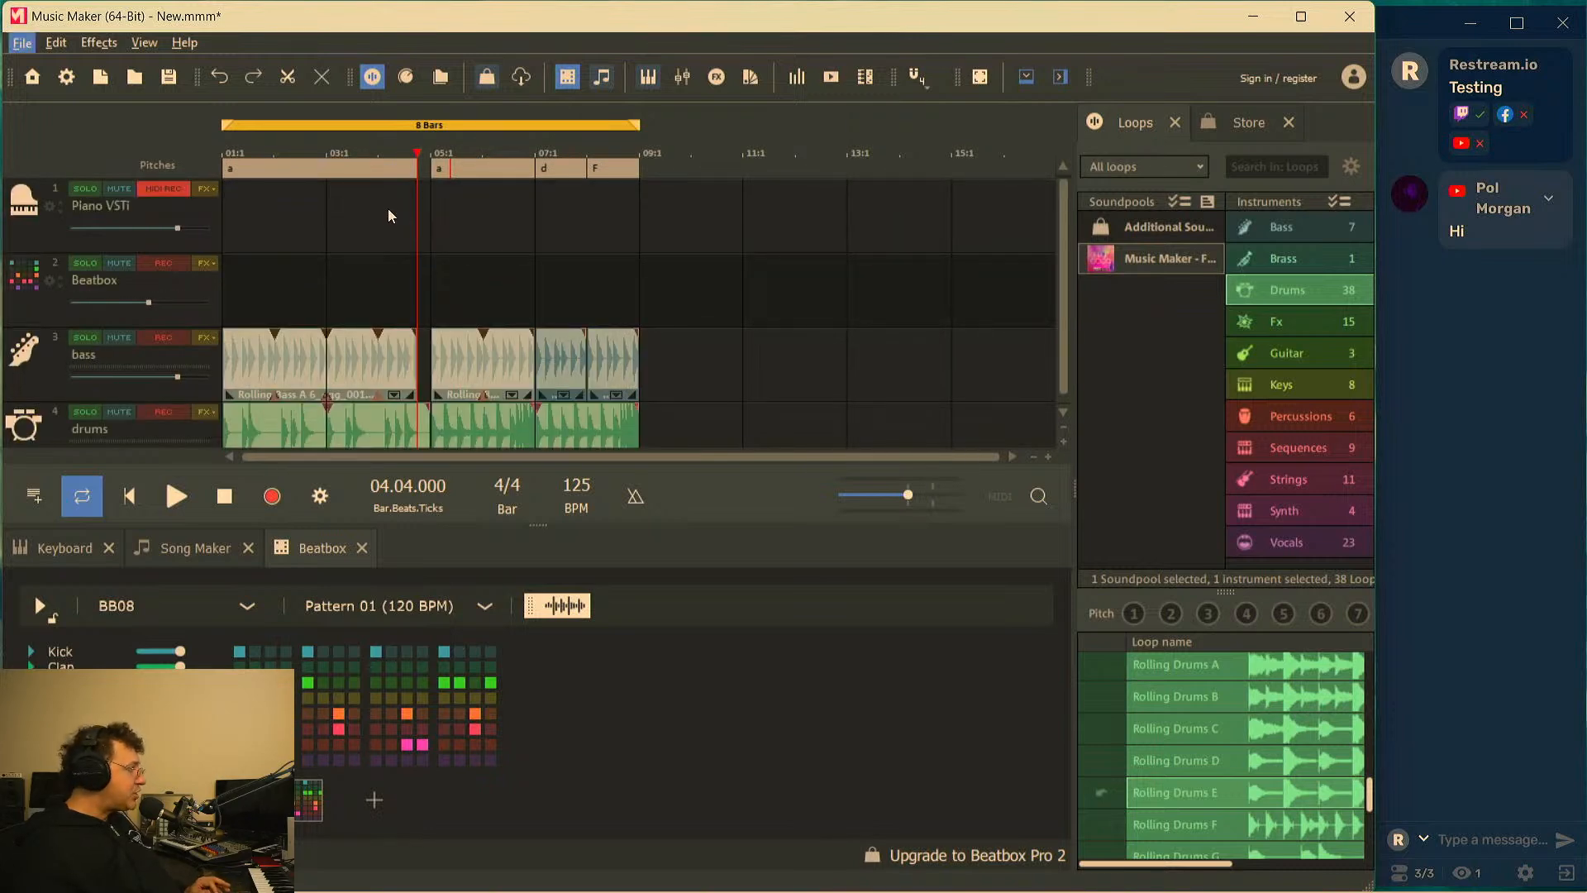
pyautogui.click(395, 172)
pyautogui.click(405, 168)
pyautogui.click(405, 167)
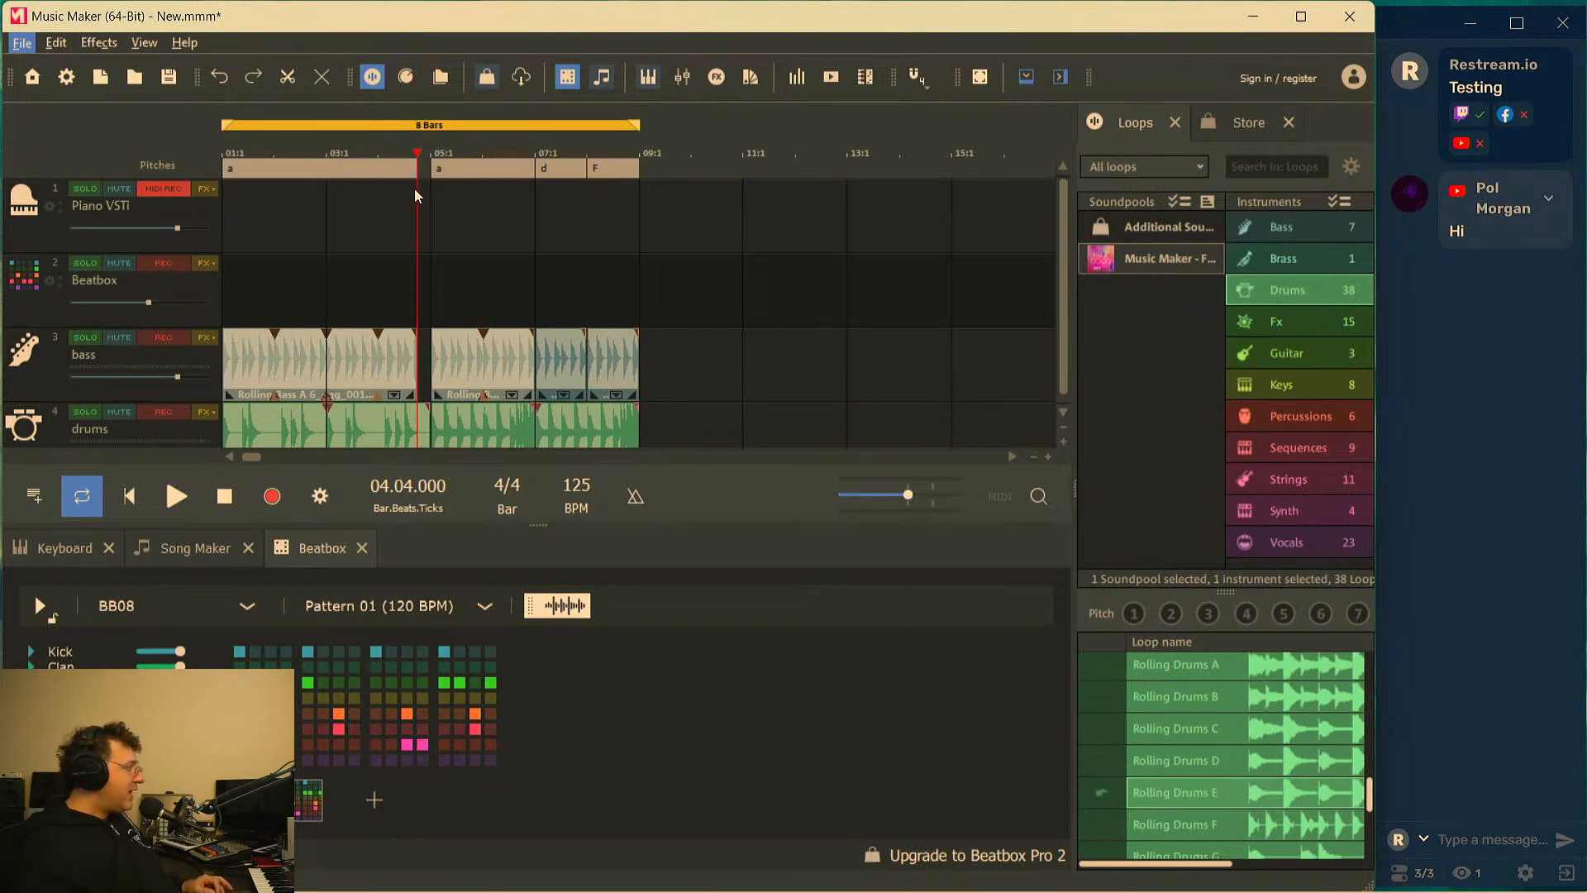
# Trim the first bass loop to end just before bar 4, beat 4, and the first drum loop to end just after it
pyautogui.scroll(1, 414, 188)
pyautogui.scroll(-2, 414, 188)
pyautogui.scroll(2, 414, 189)
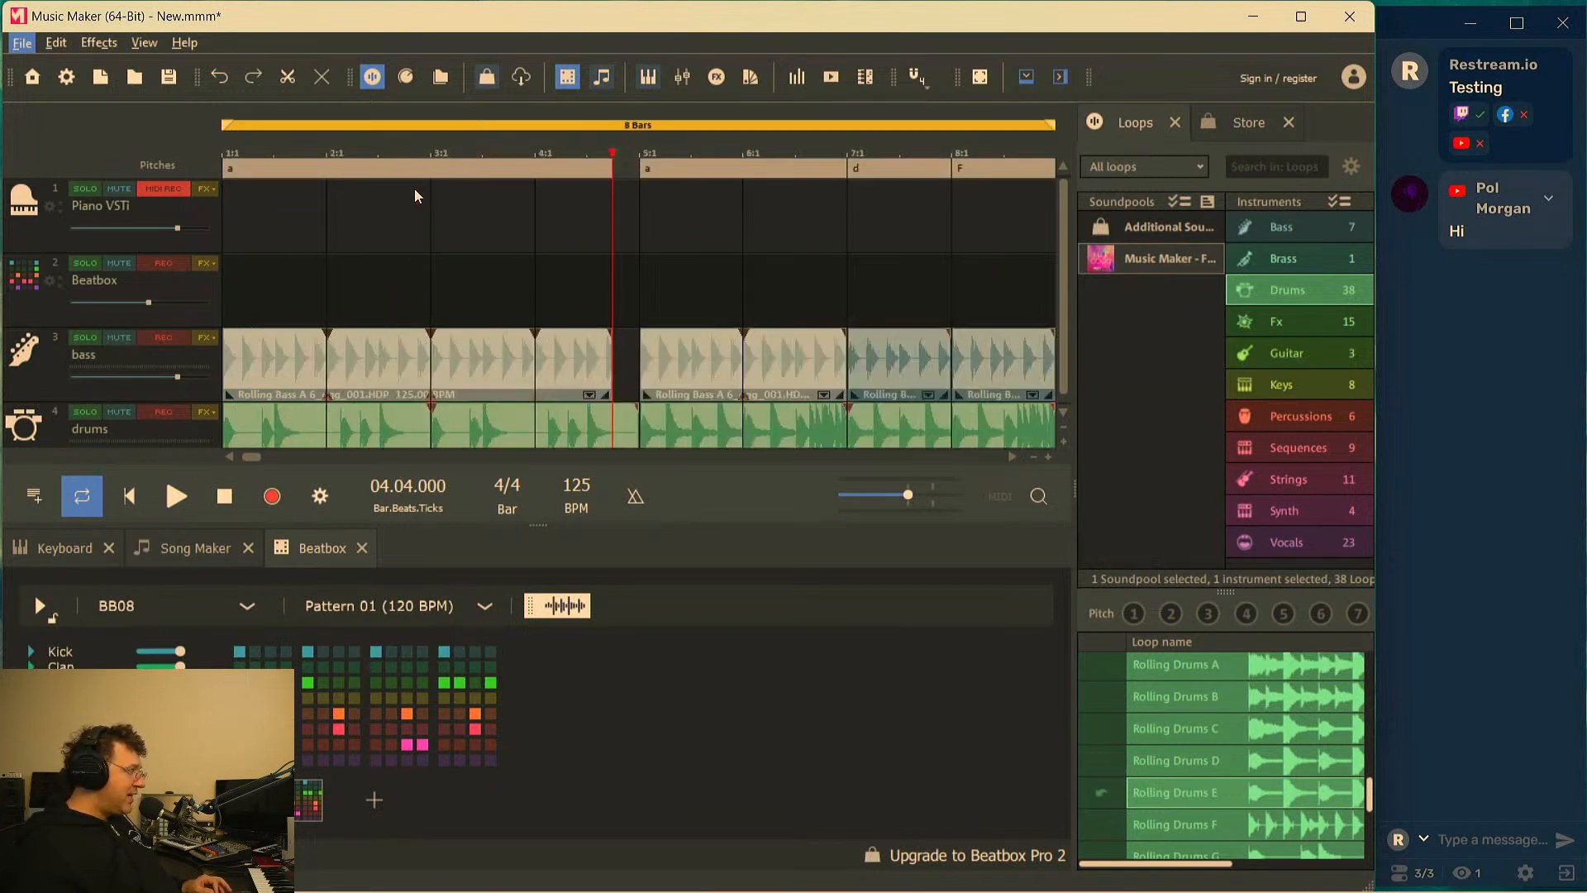
pyautogui.scroll(1, 414, 188)
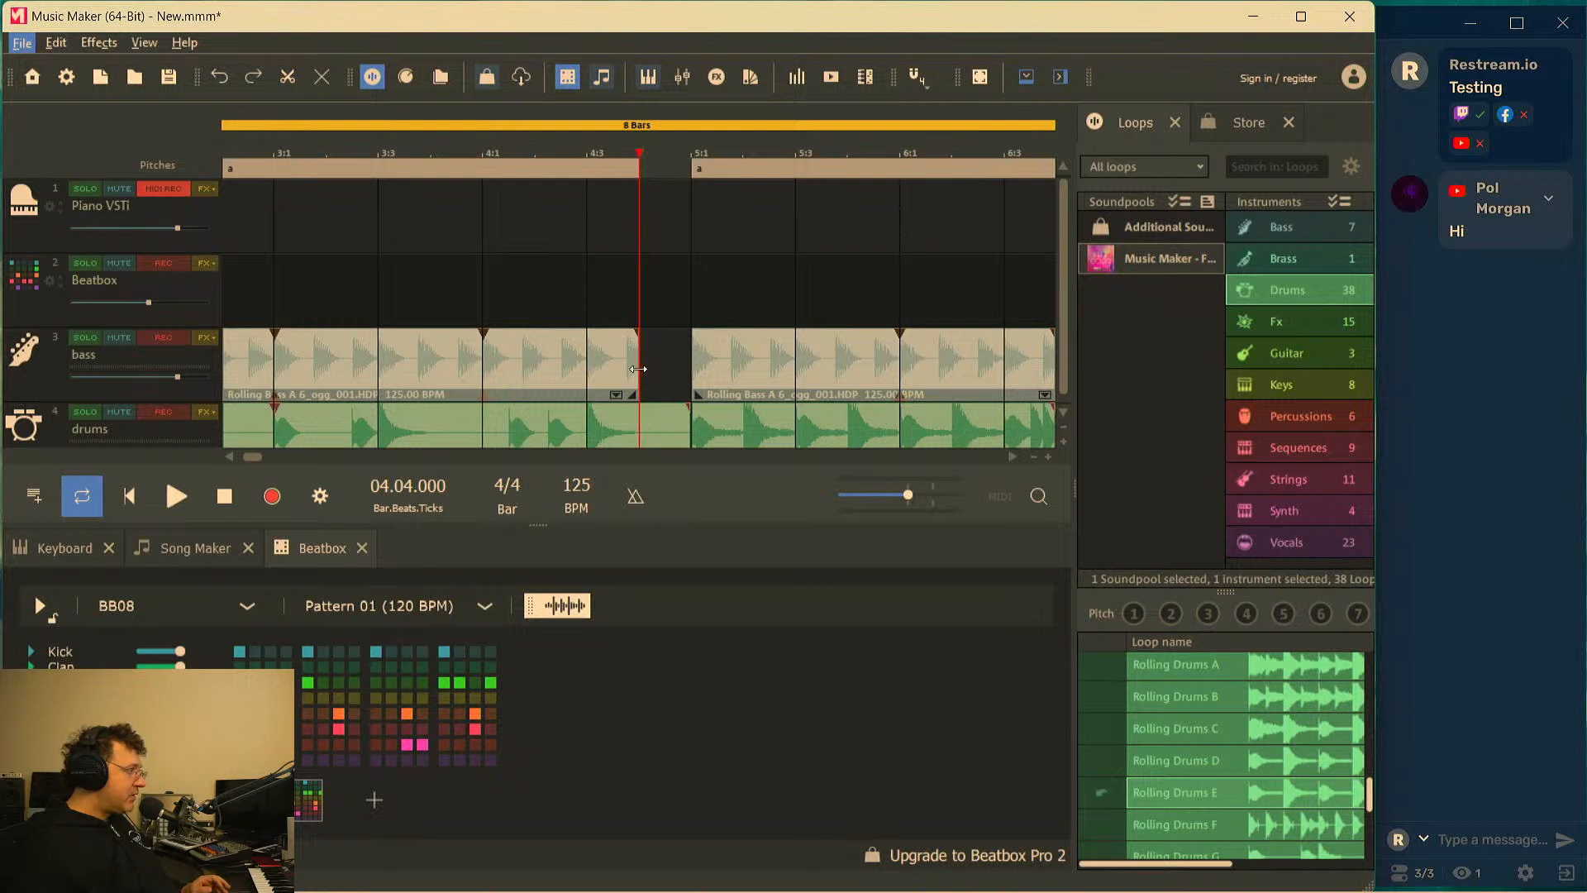
pyautogui.moveTo(634, 366); pyautogui.dragTo(620, 364)
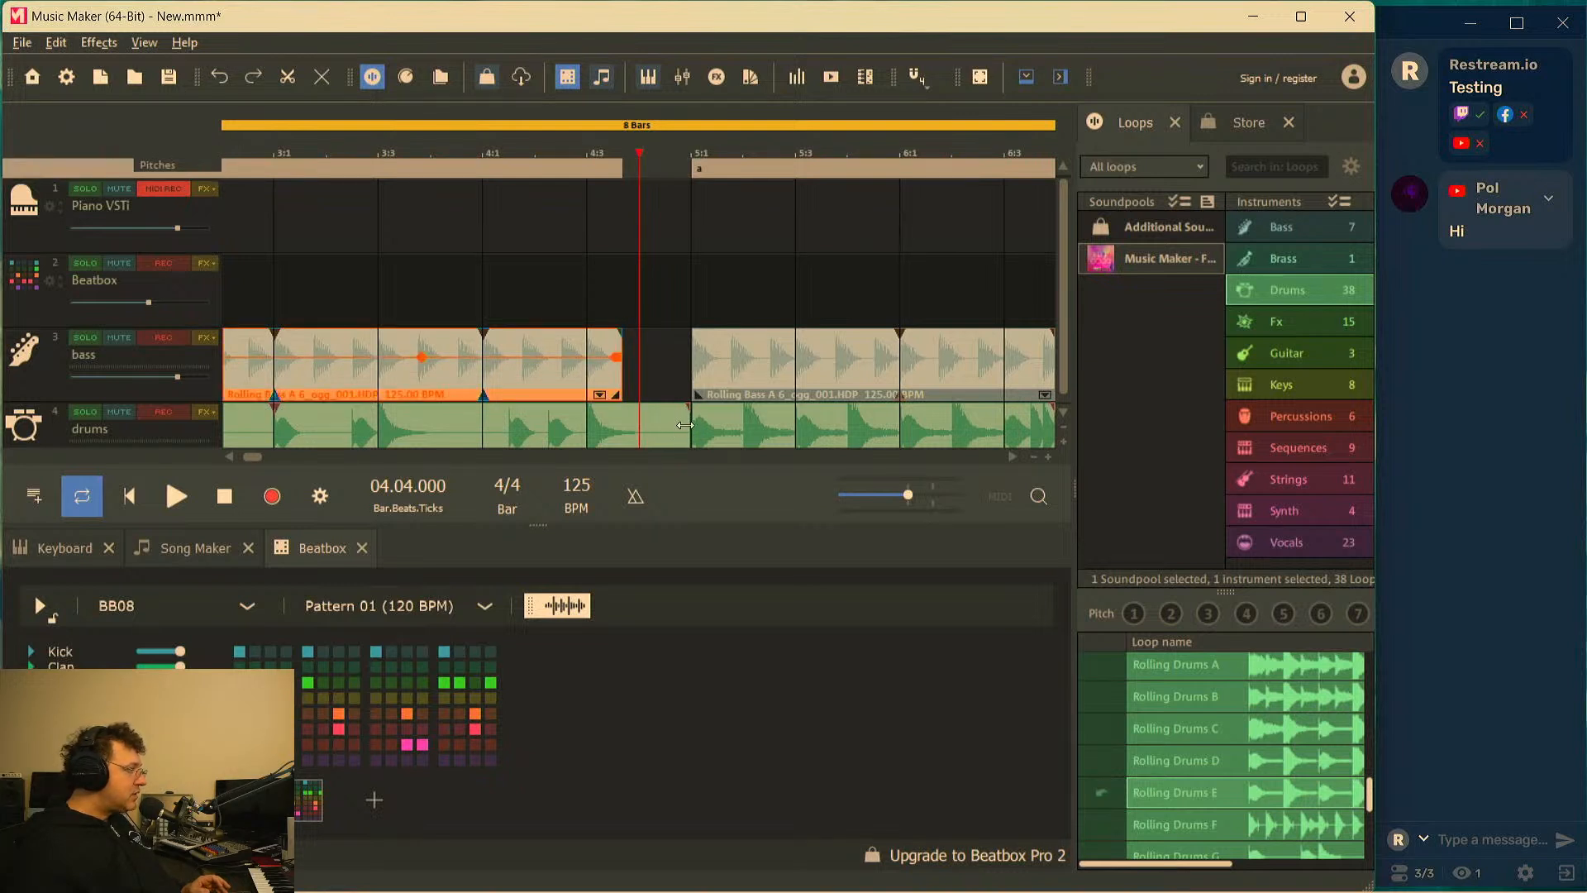
pyautogui.moveTo(686, 425); pyautogui.dragTo(647, 431)
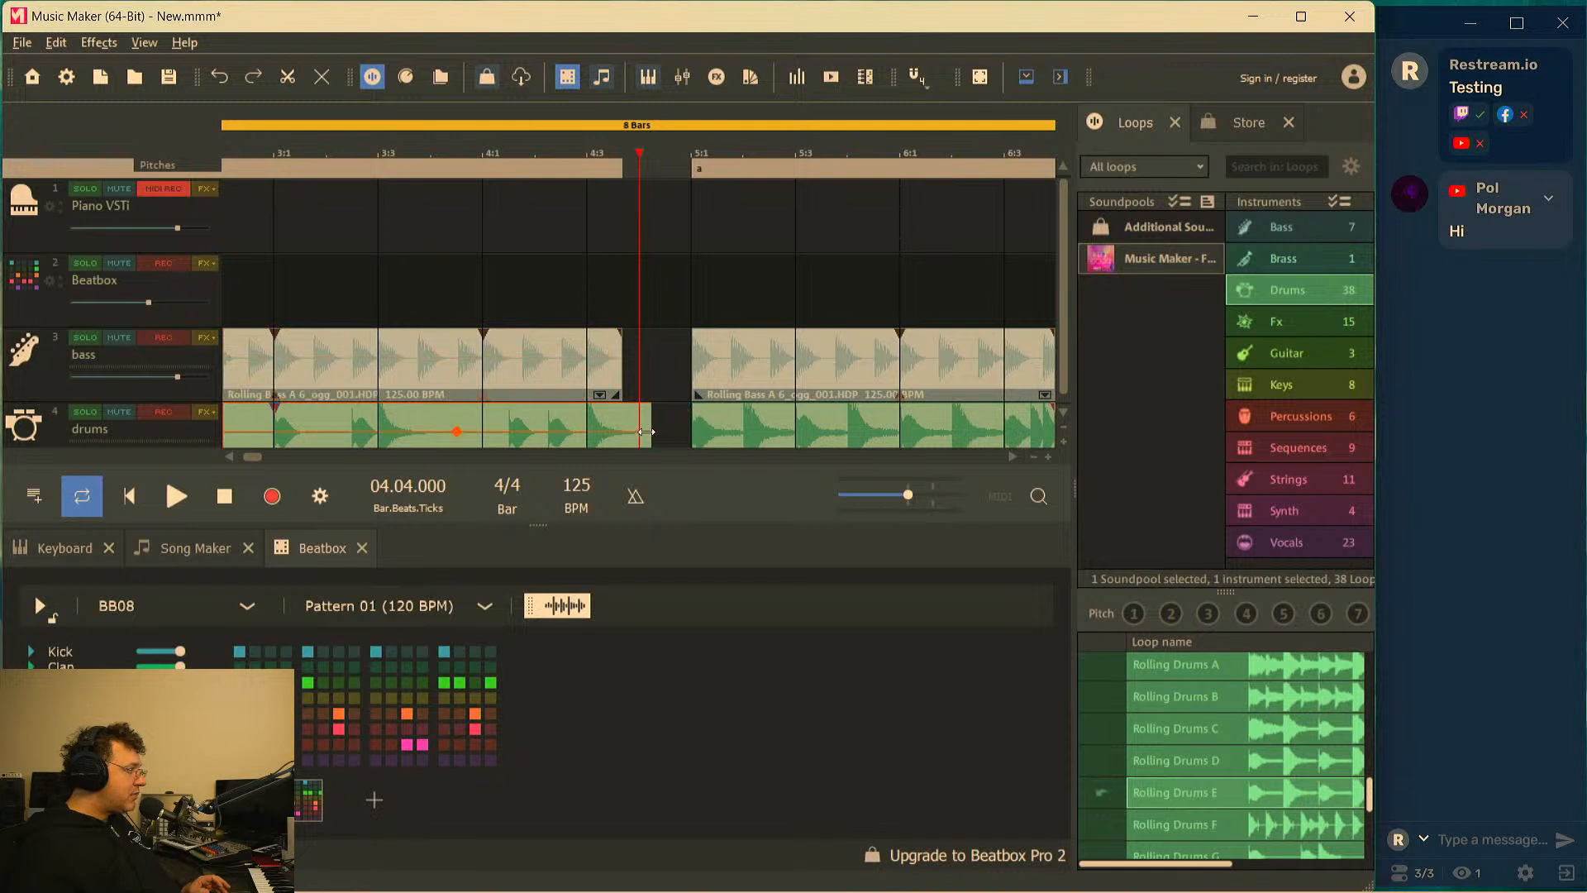
# Play the passage from around bar 4 into bars 5–7 to check the break on the bass and drums tracks
pyautogui.click(470, 150)
pyautogui.press('space')
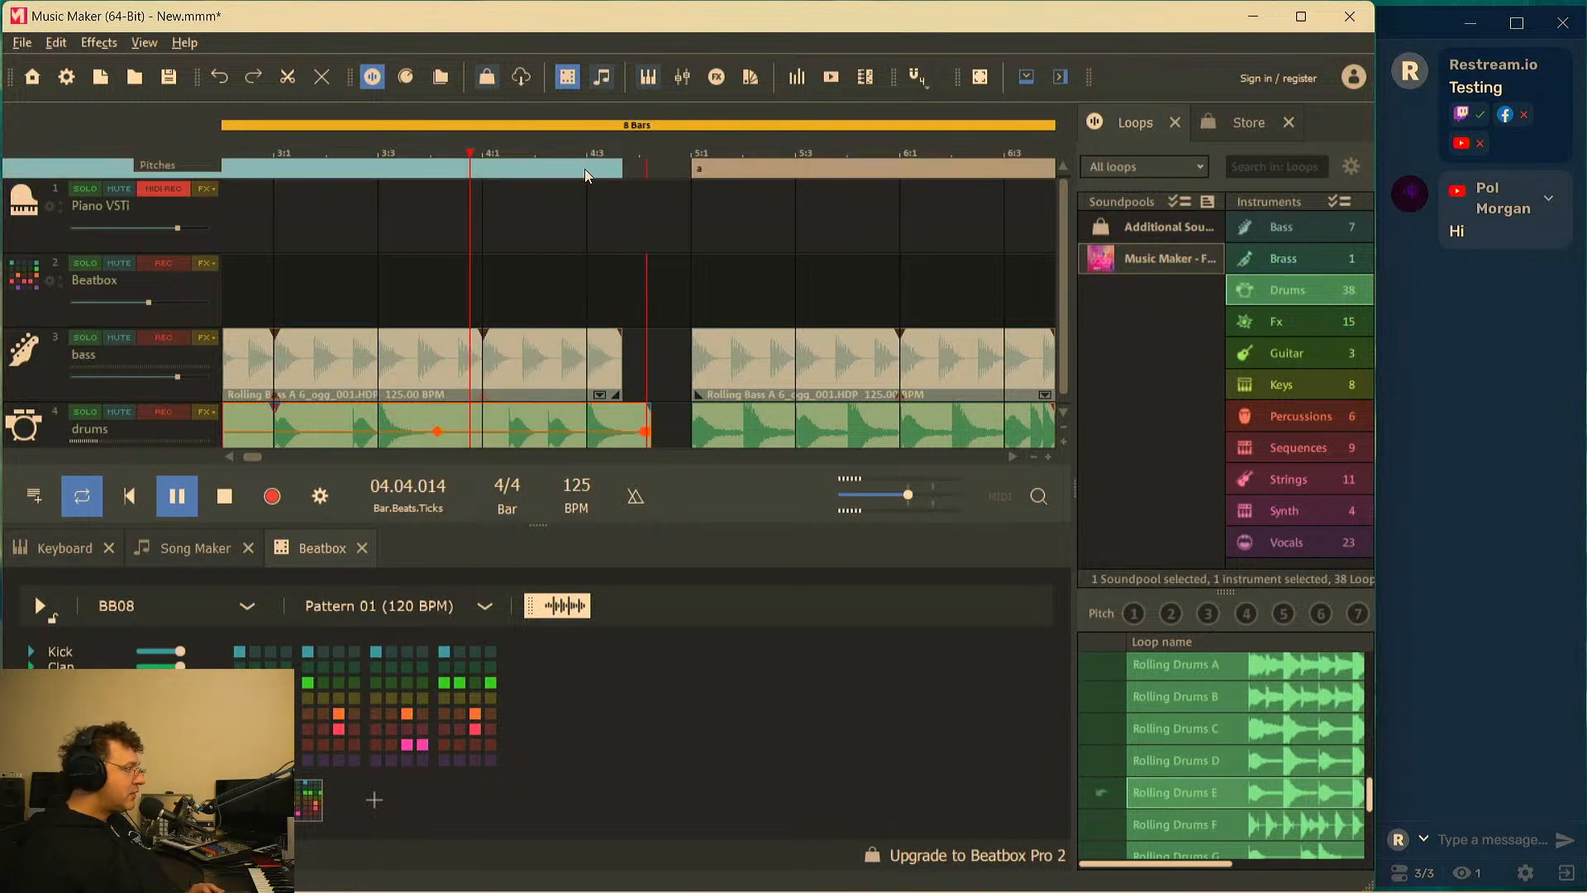
pyautogui.press('space')
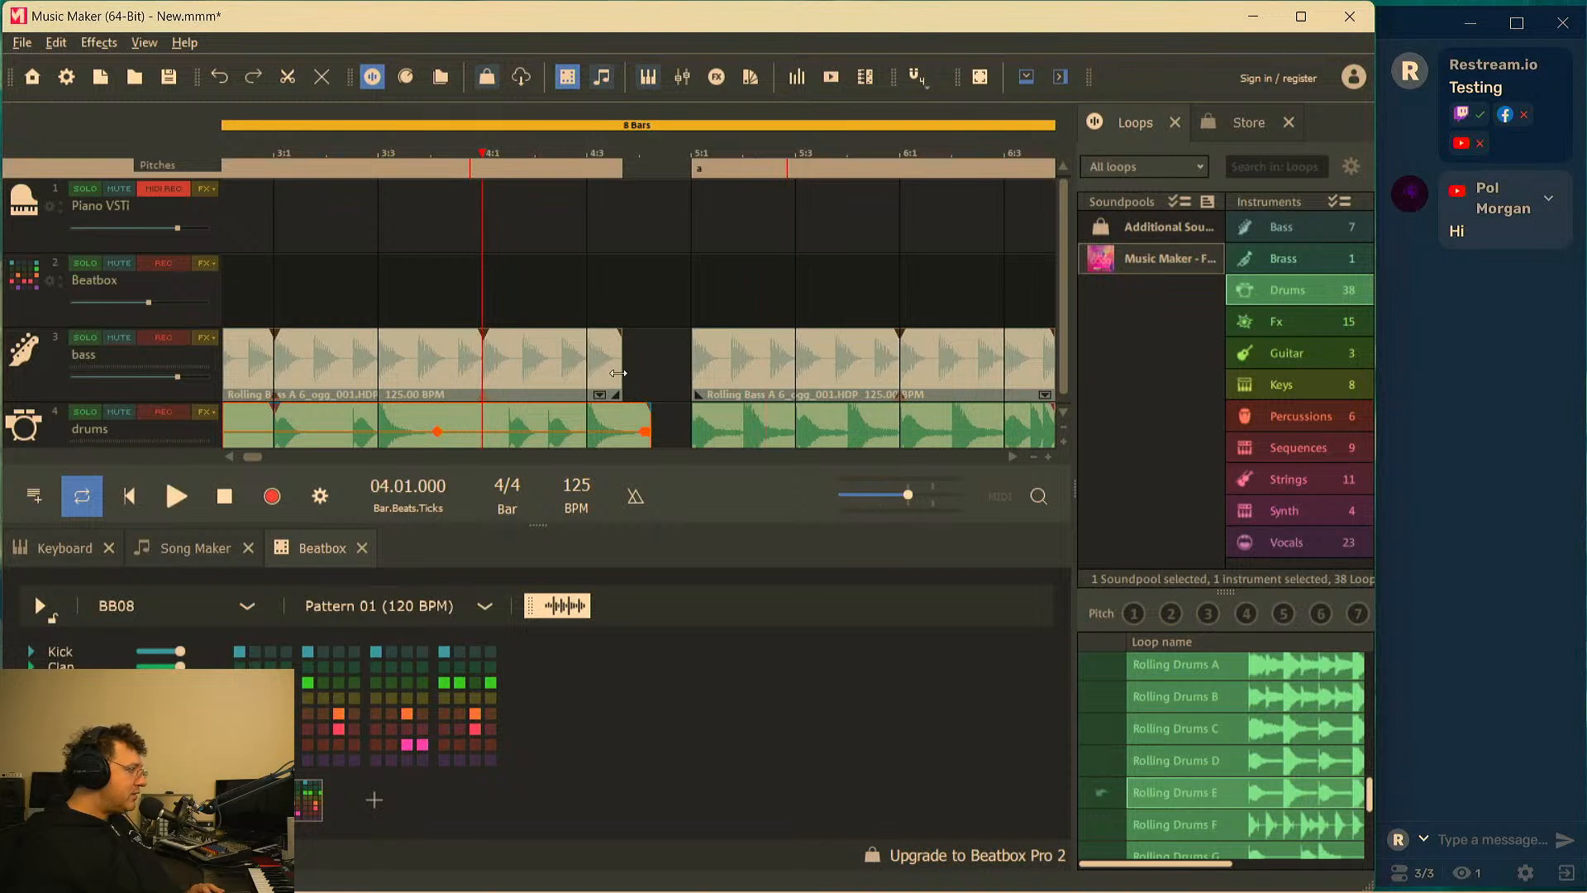
pyautogui.press('space')
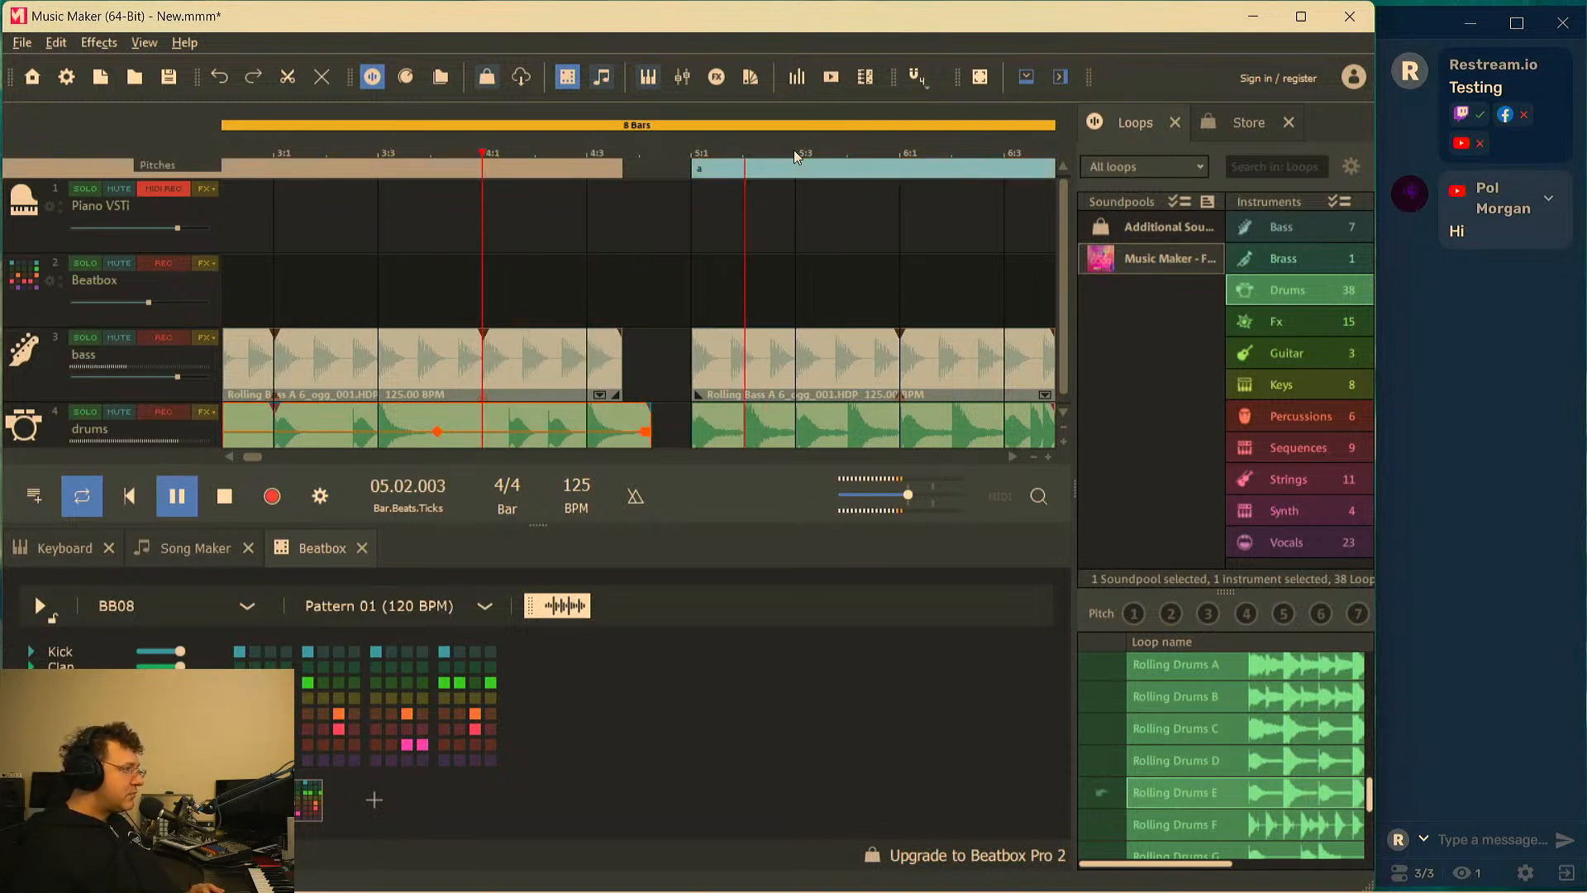
pyautogui.scroll(-4, 734, 175)
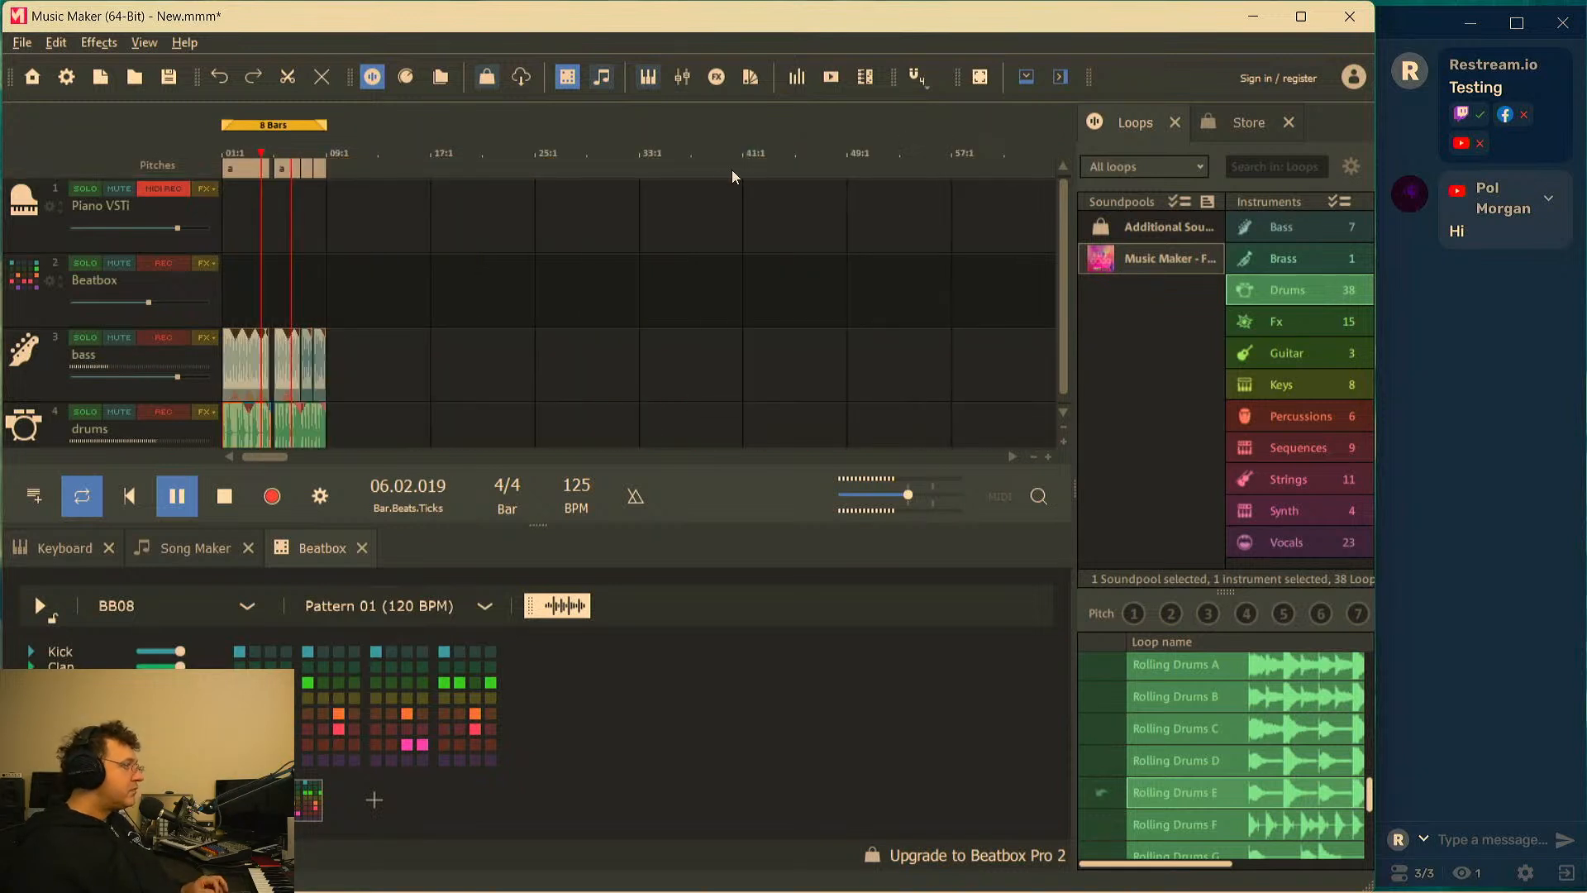
pyautogui.scroll(1, 617, 191)
pyautogui.scroll(1, 617, 191)
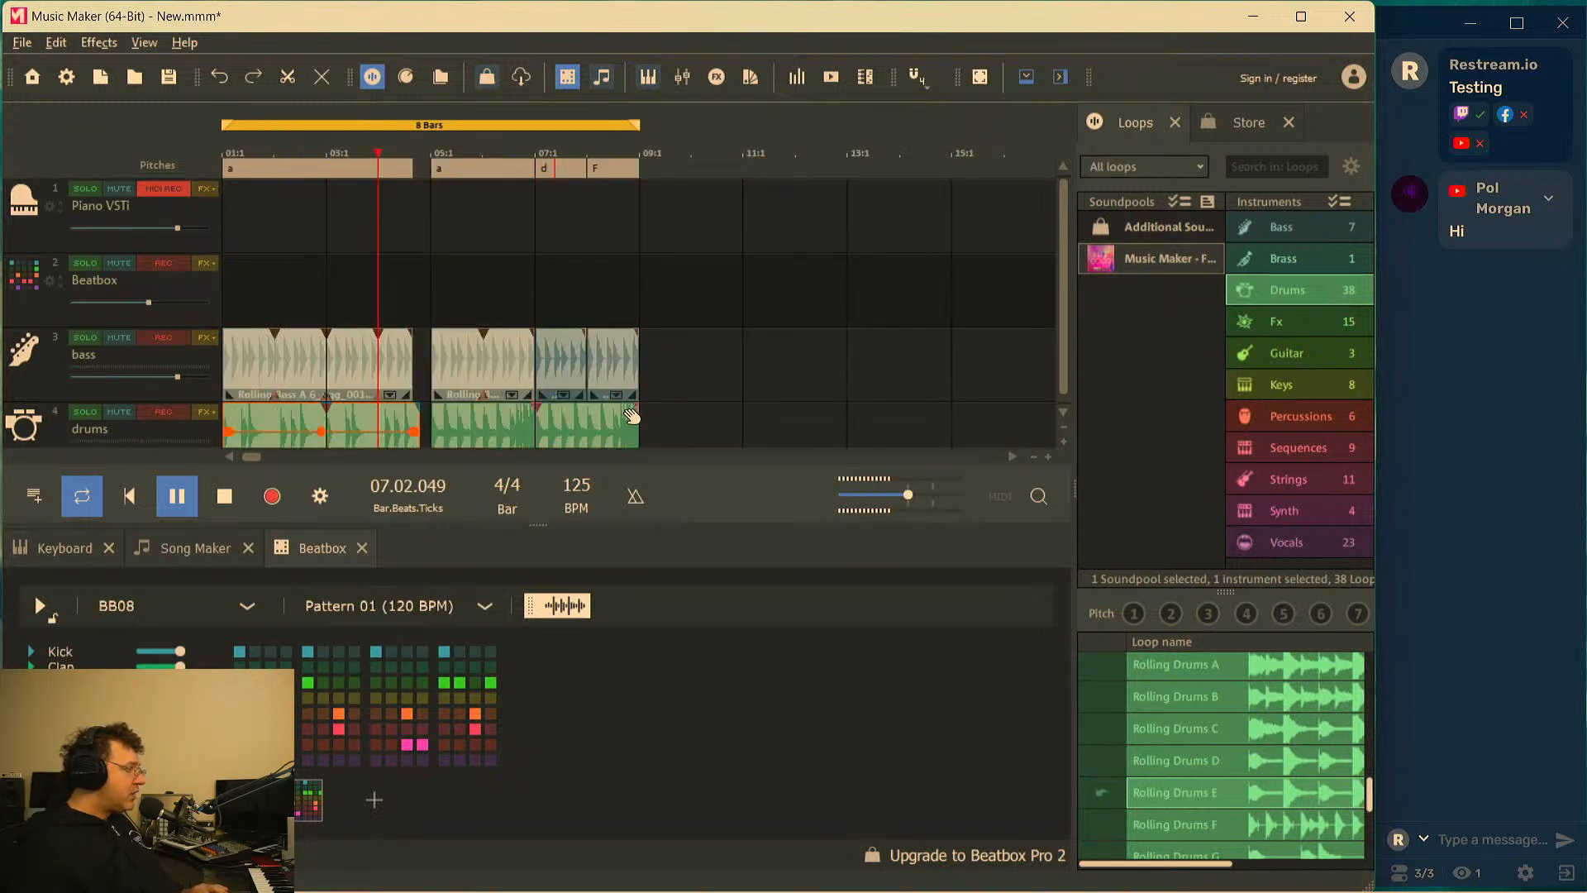
pyautogui.press('space')
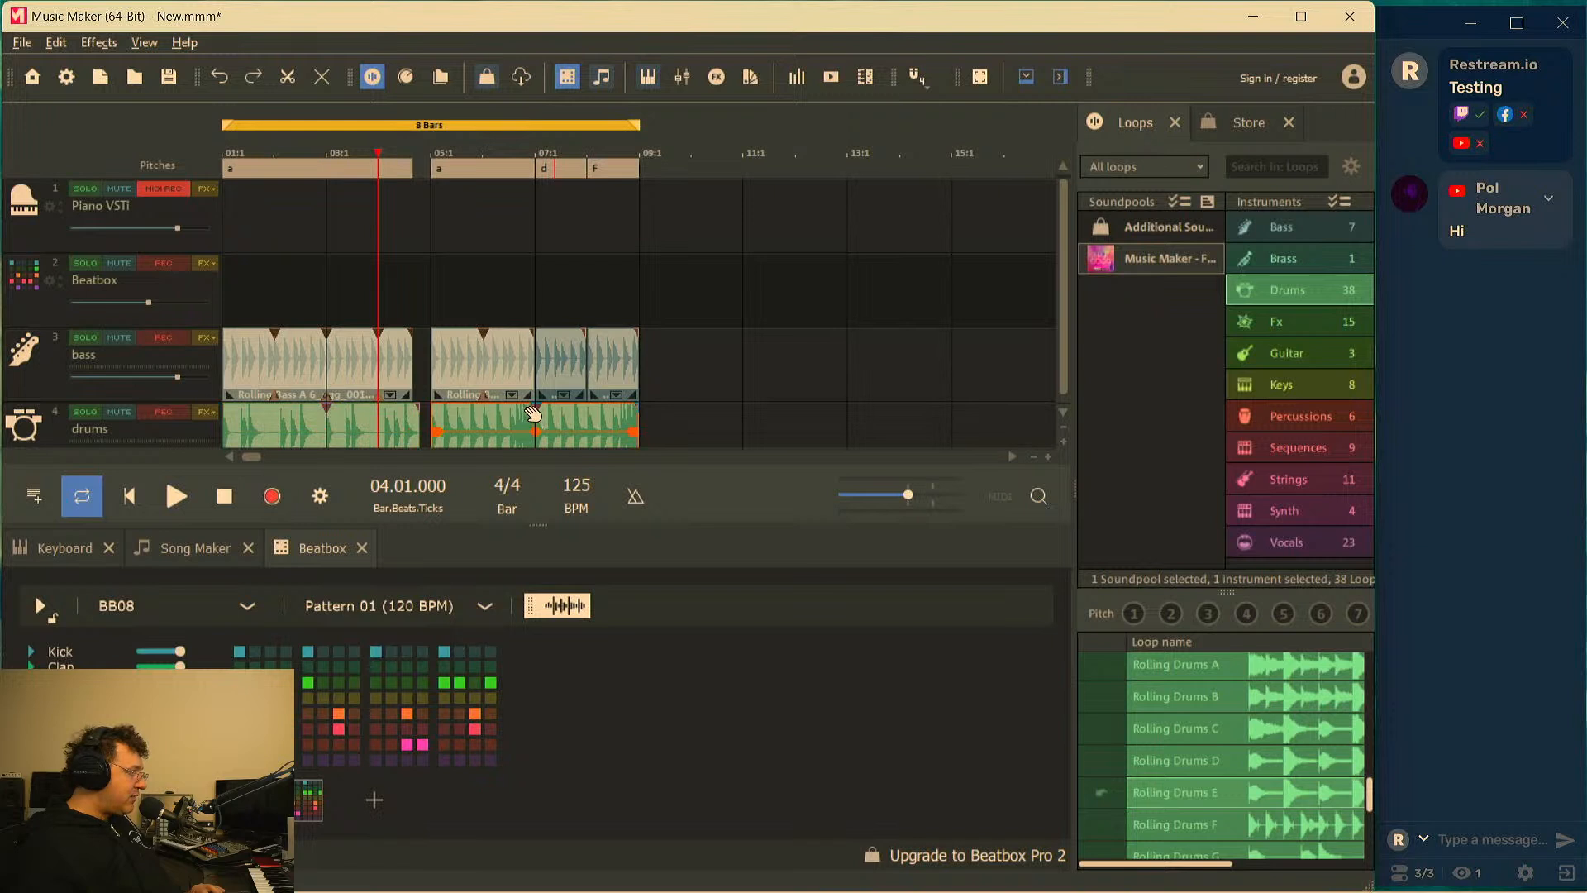
# Position the playhead just before bar 7, at 06.04.076, over the second drum loop
pyautogui.click(532, 152)
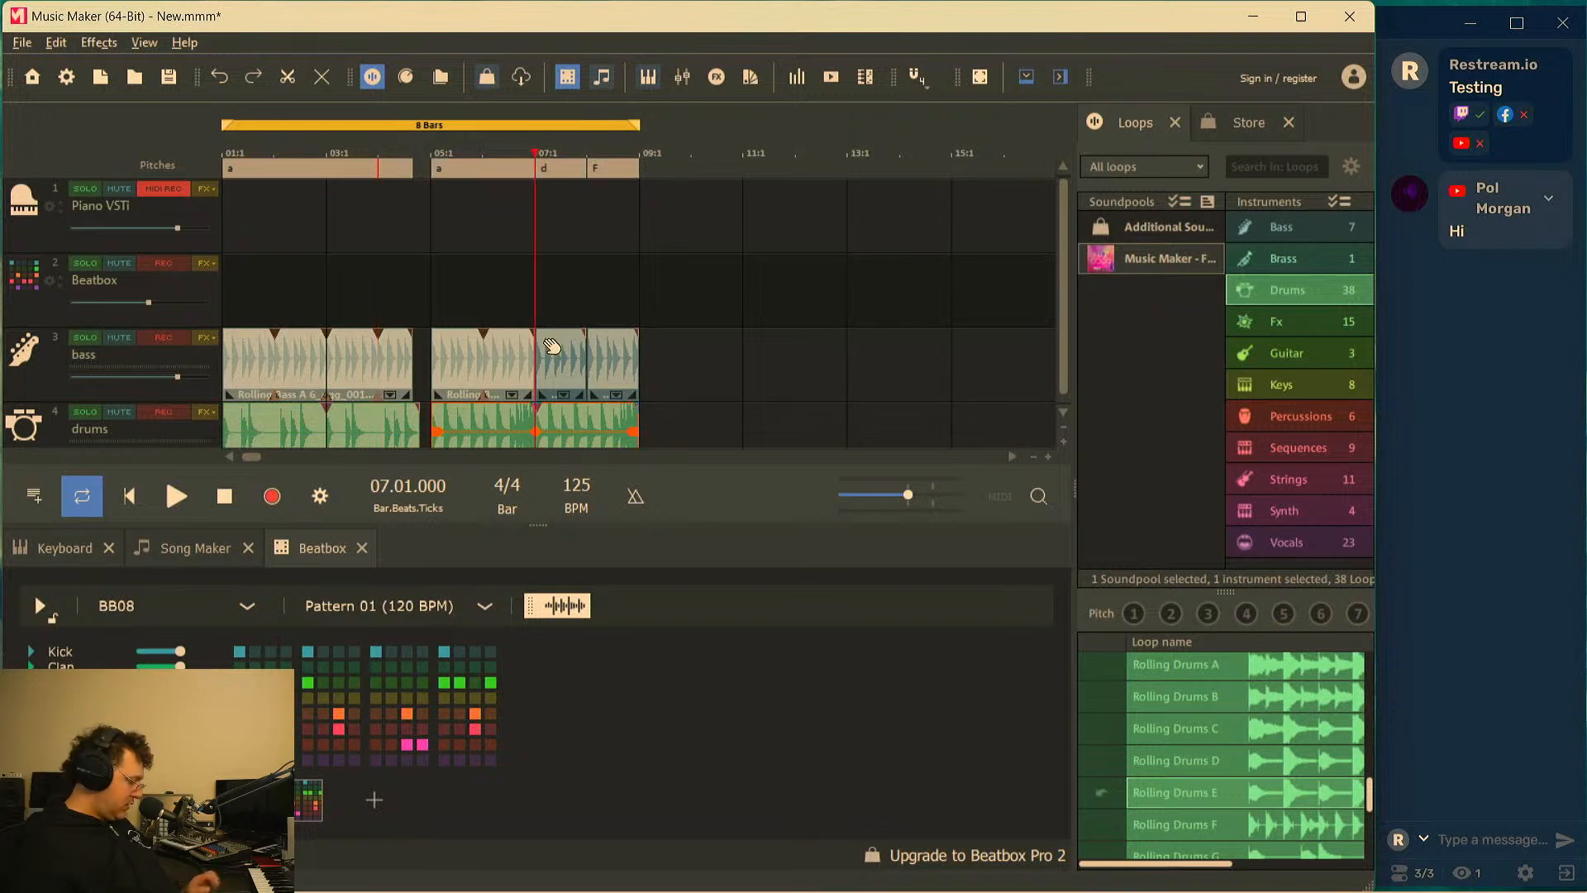
pyautogui.scroll(1, 549, 343)
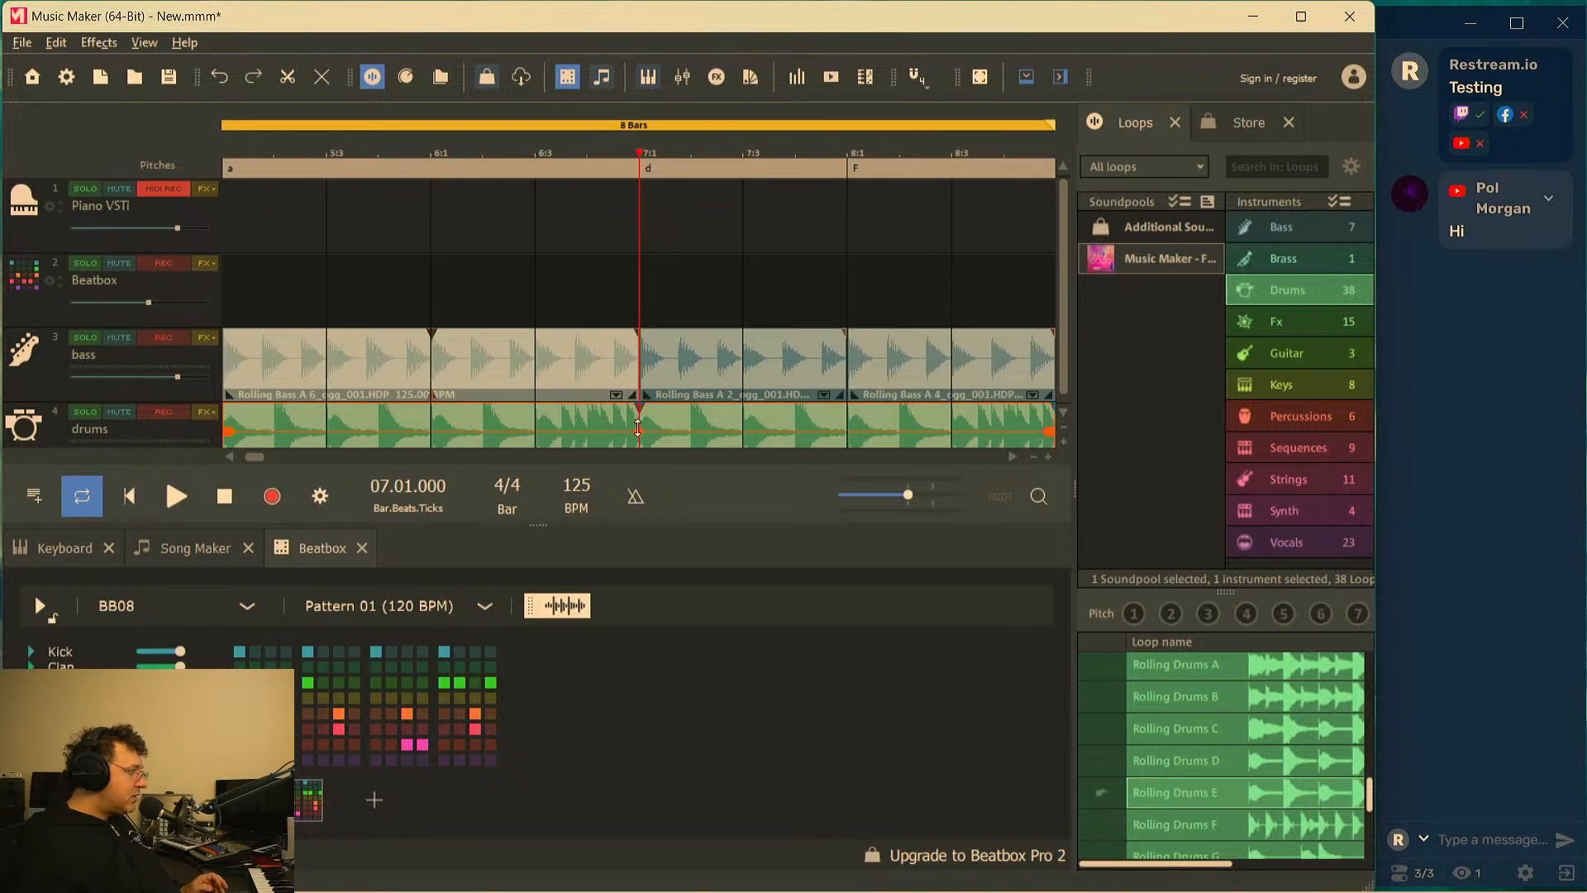
pyautogui.click(628, 153)
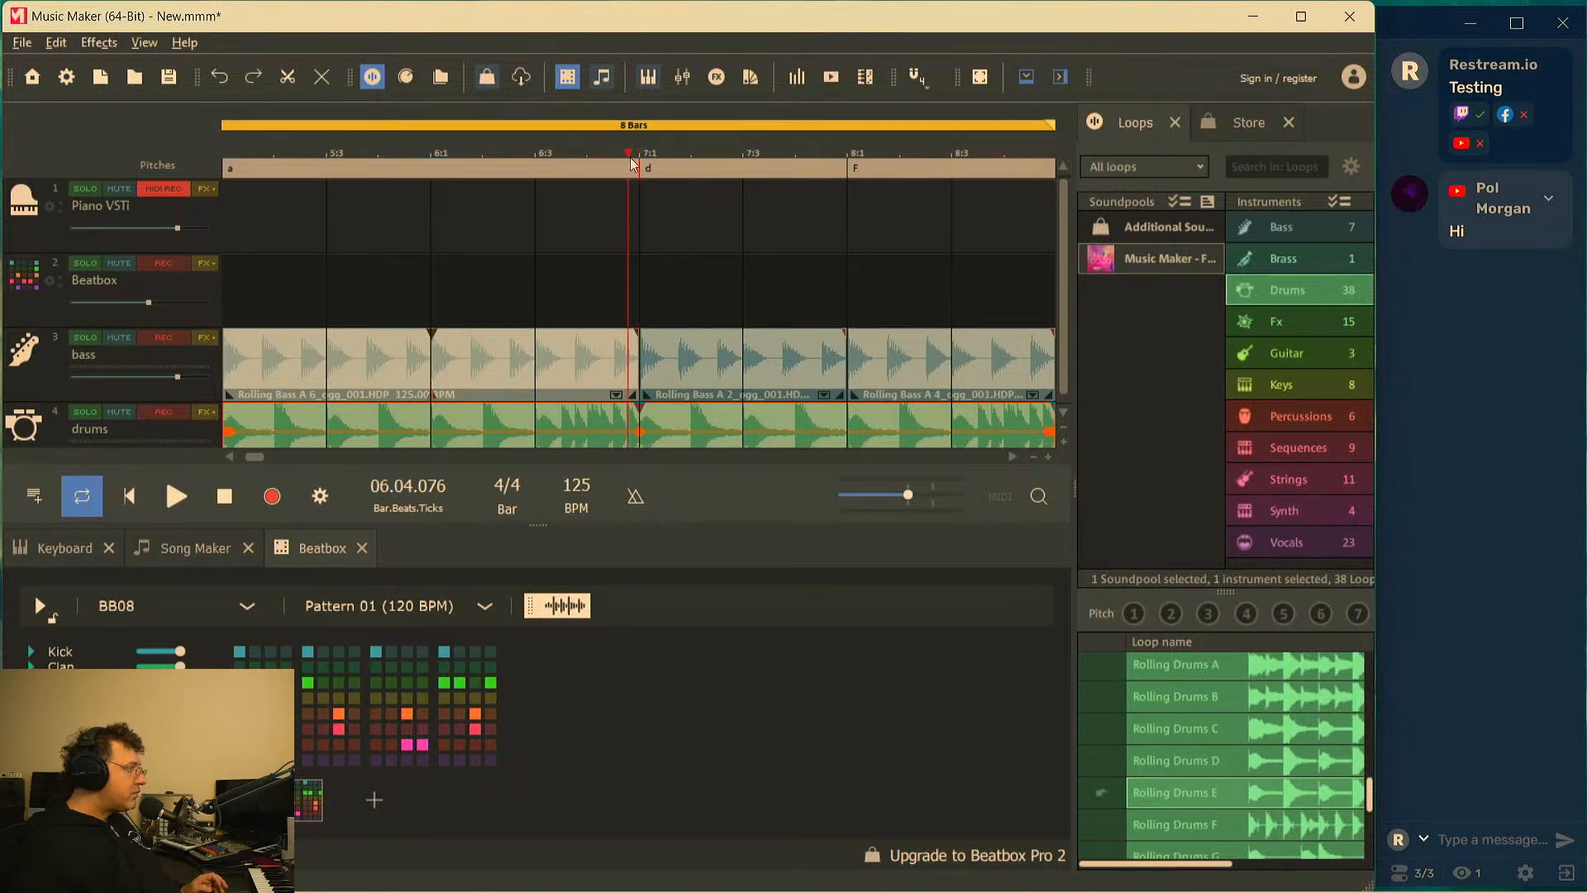
pyautogui.scroll(-1, 538, 279)
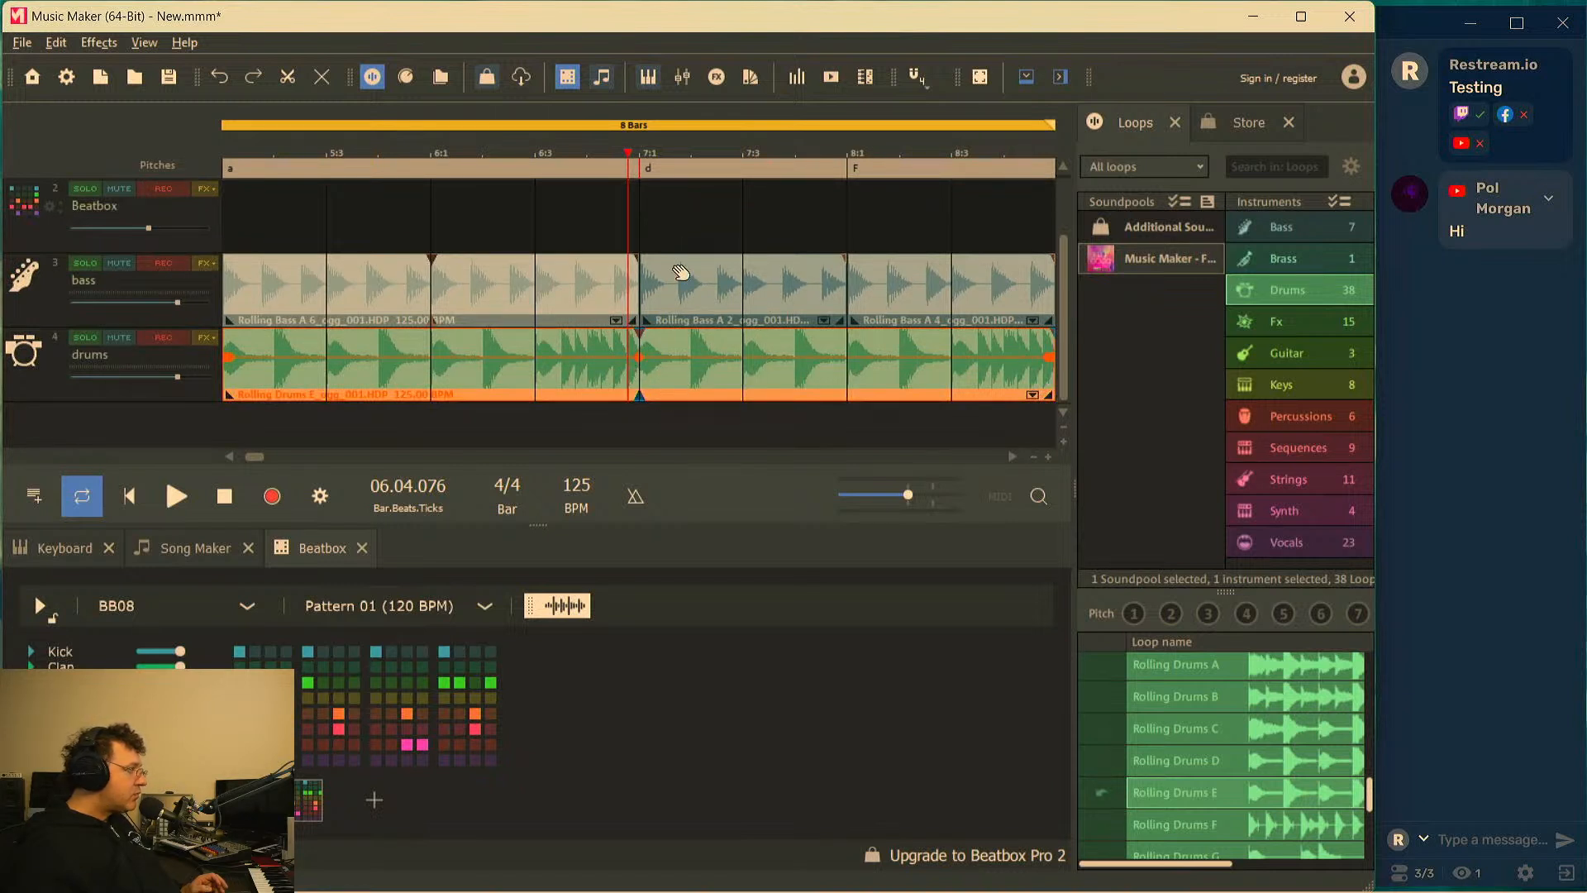
pyautogui.click(680, 227)
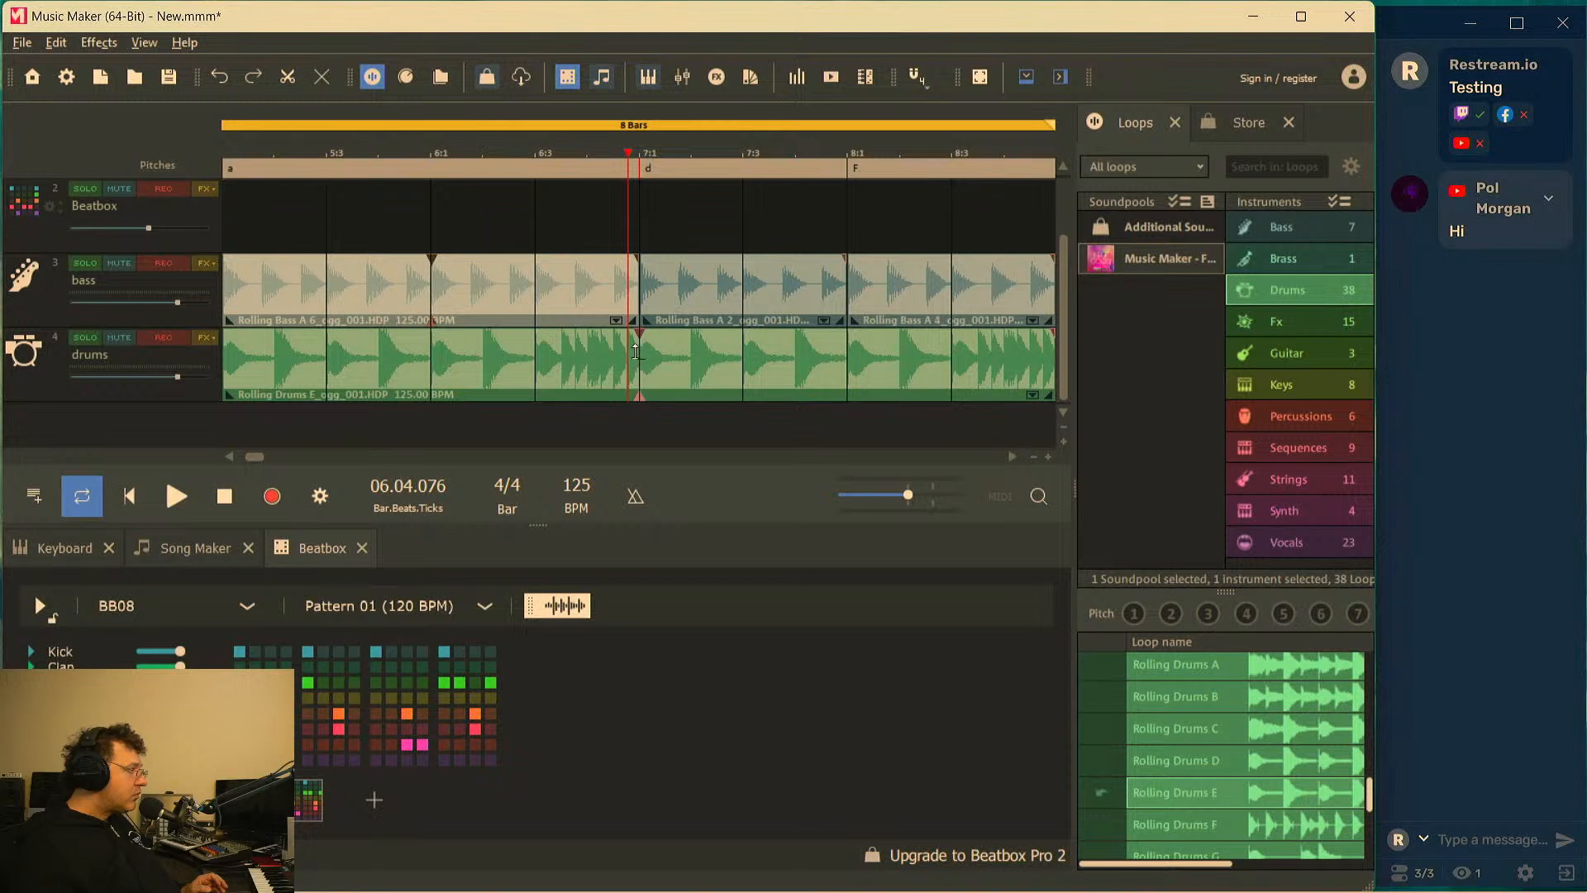
pyautogui.click(664, 364)
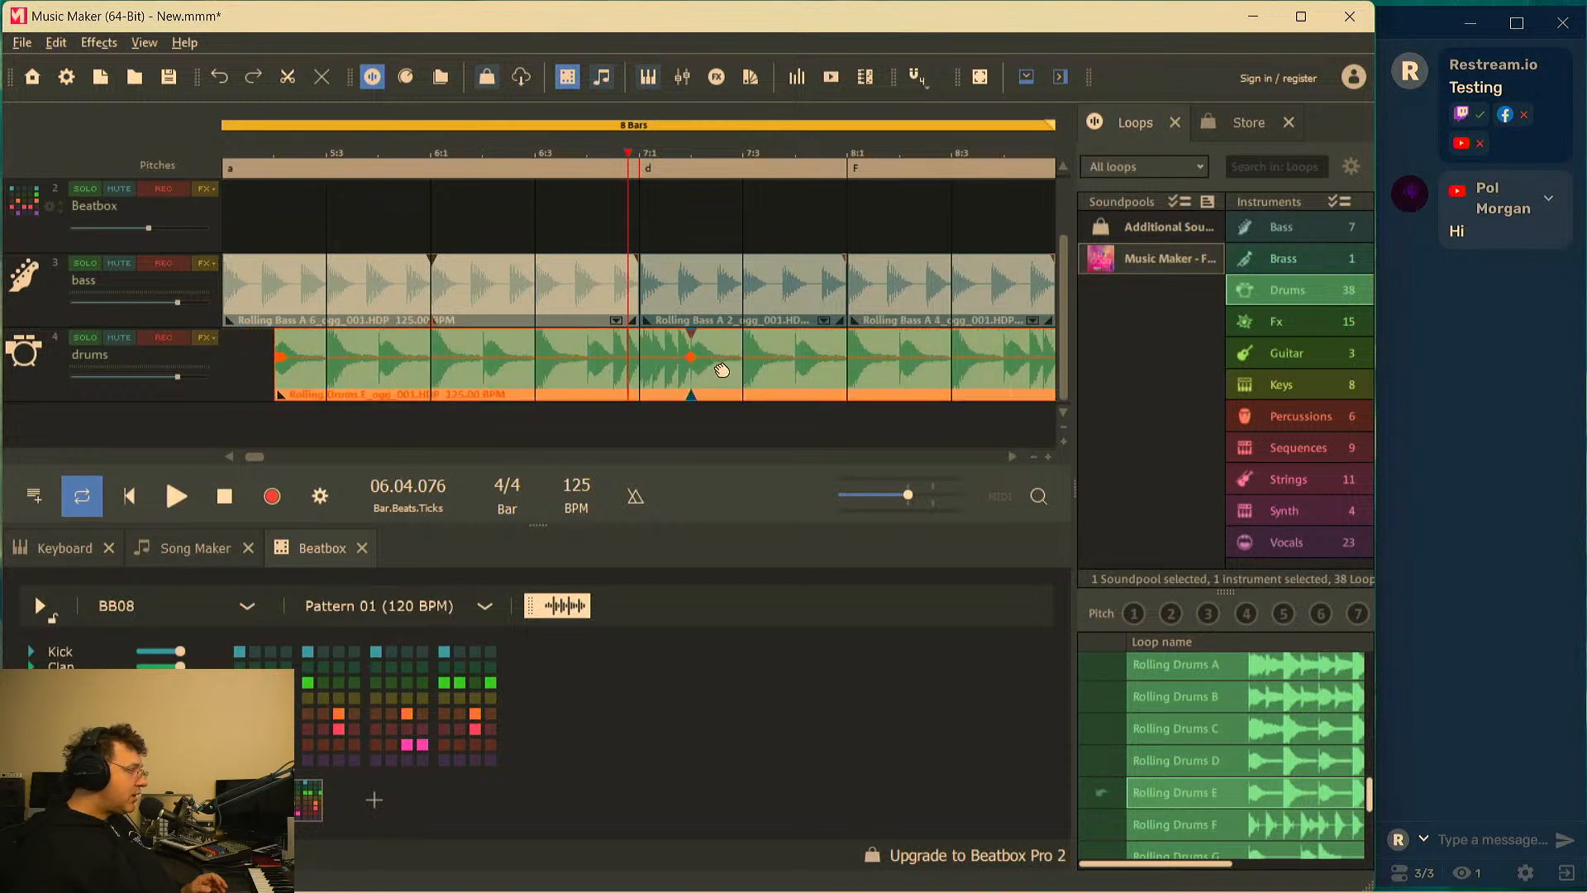
pyautogui.click(672, 221)
pyautogui.click(676, 368)
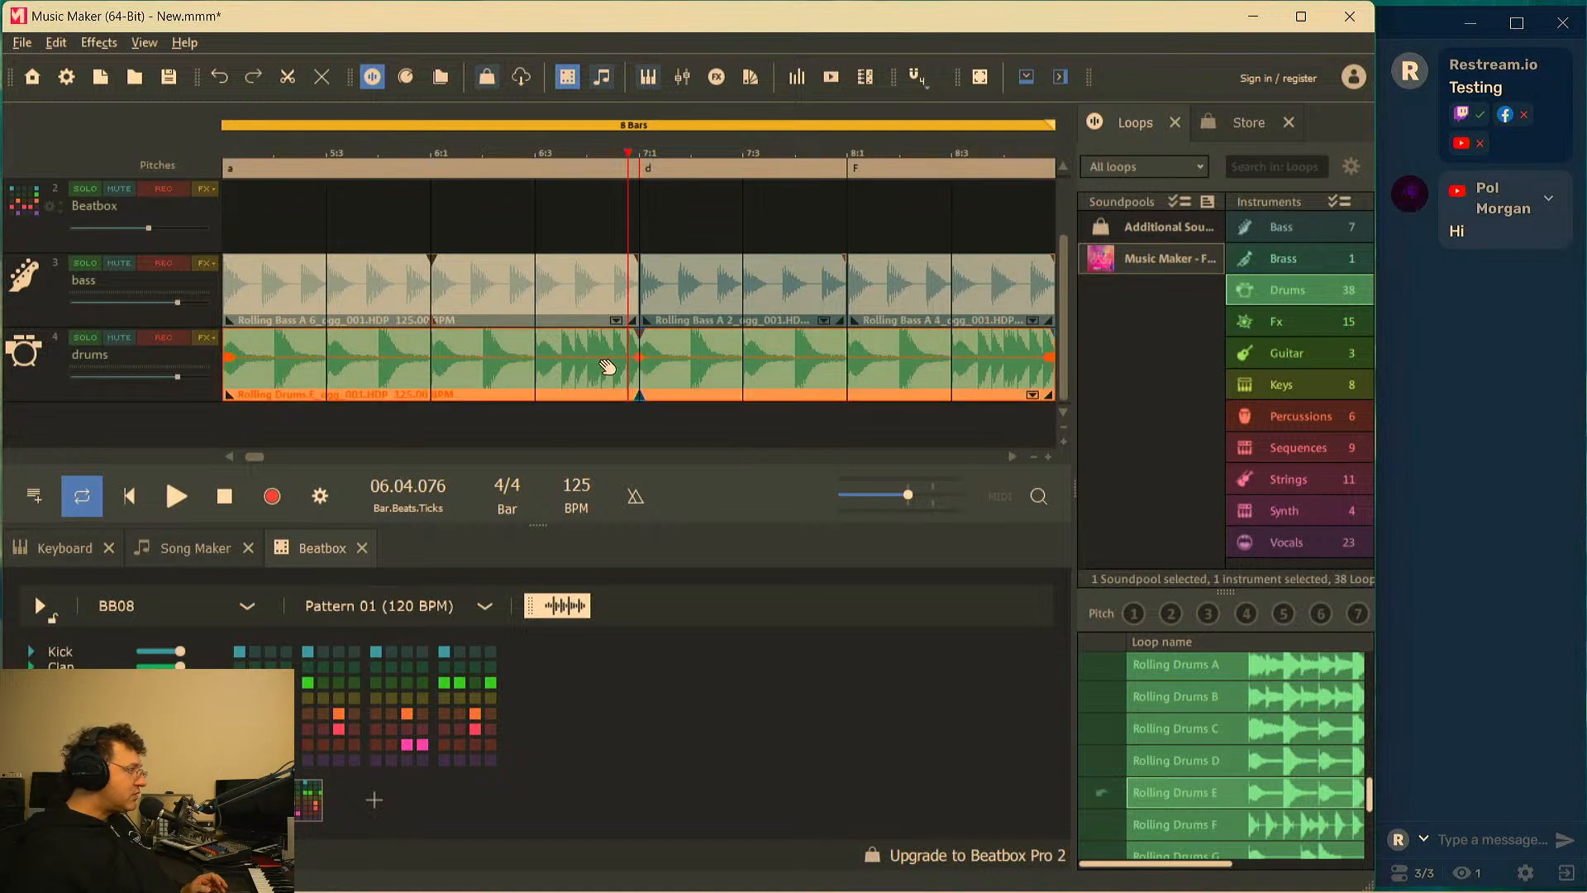
# Try to ungroup the drum loop spanning bars 5 to 8 on the drums track
pyautogui.rightClick(614, 376)
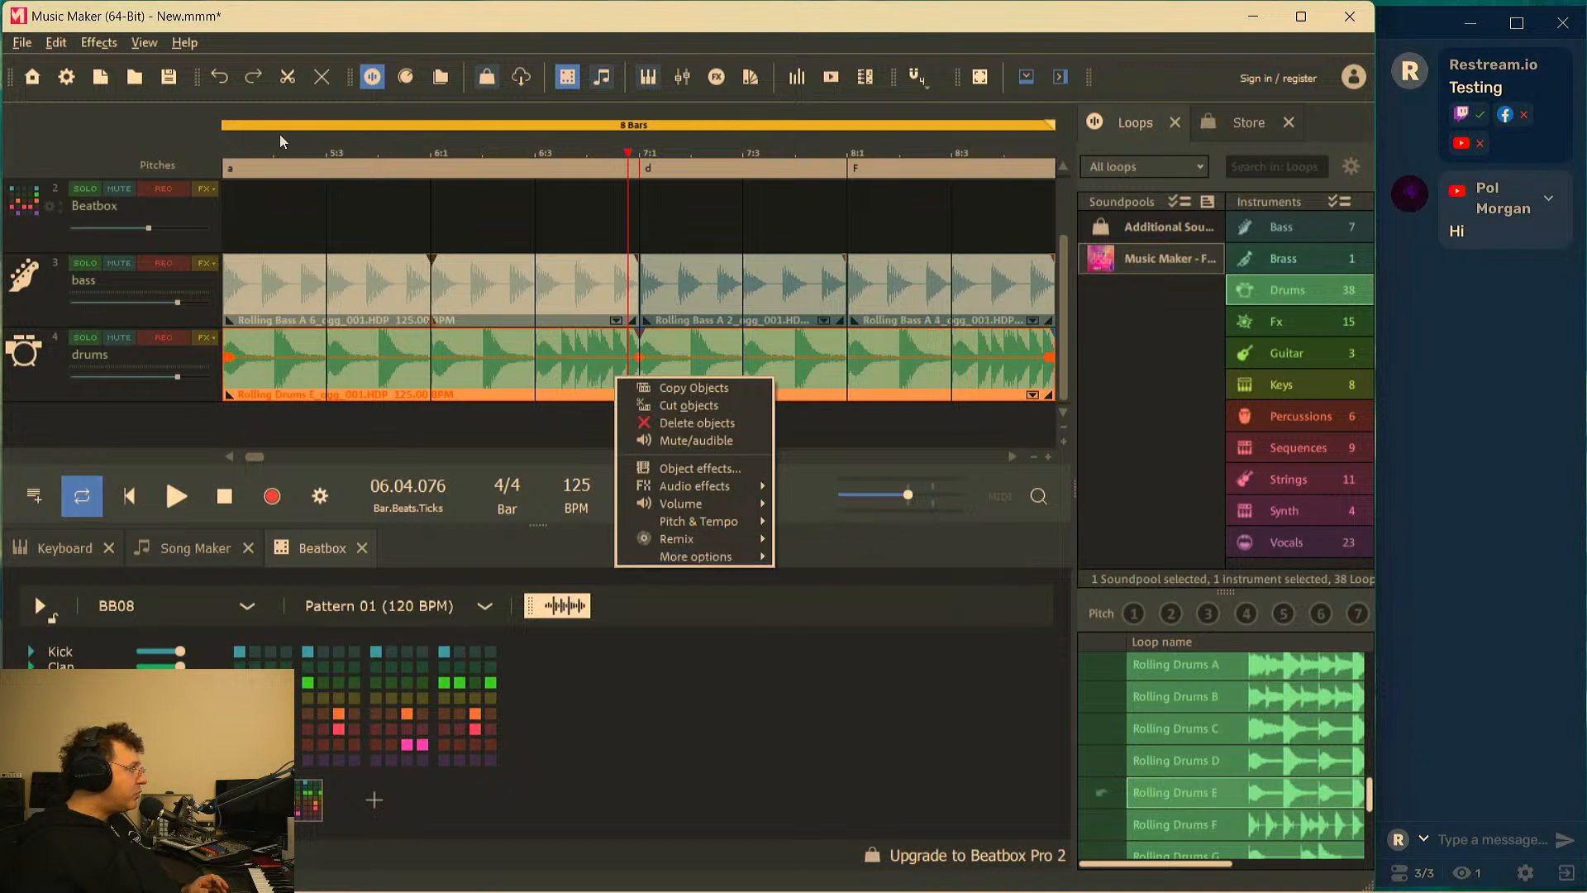
pyautogui.click(56, 42)
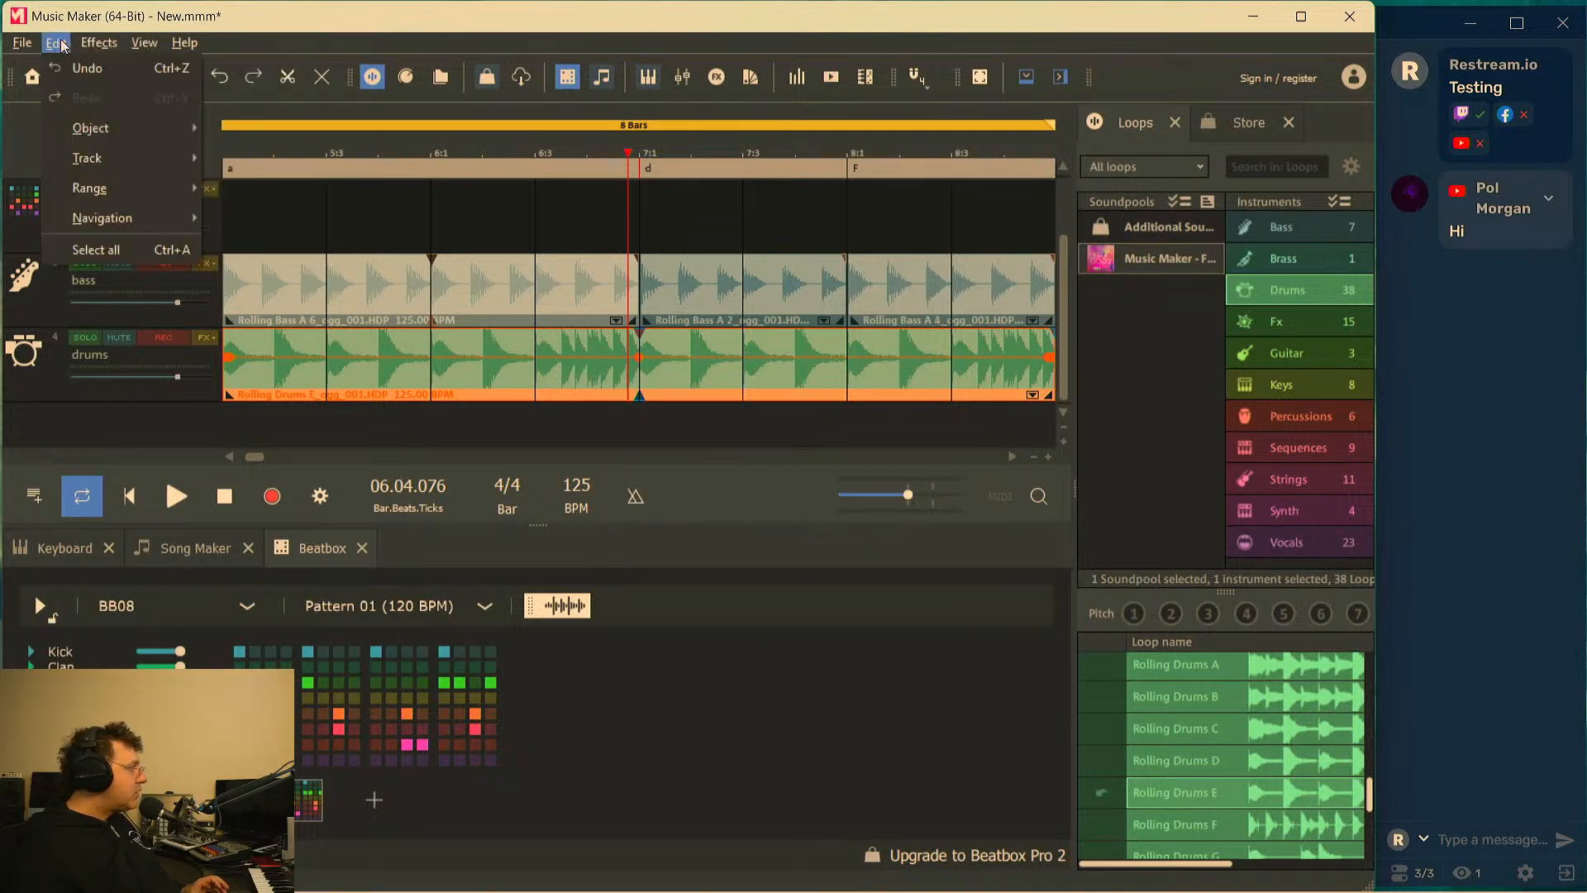
pyautogui.moveTo(118, 143)
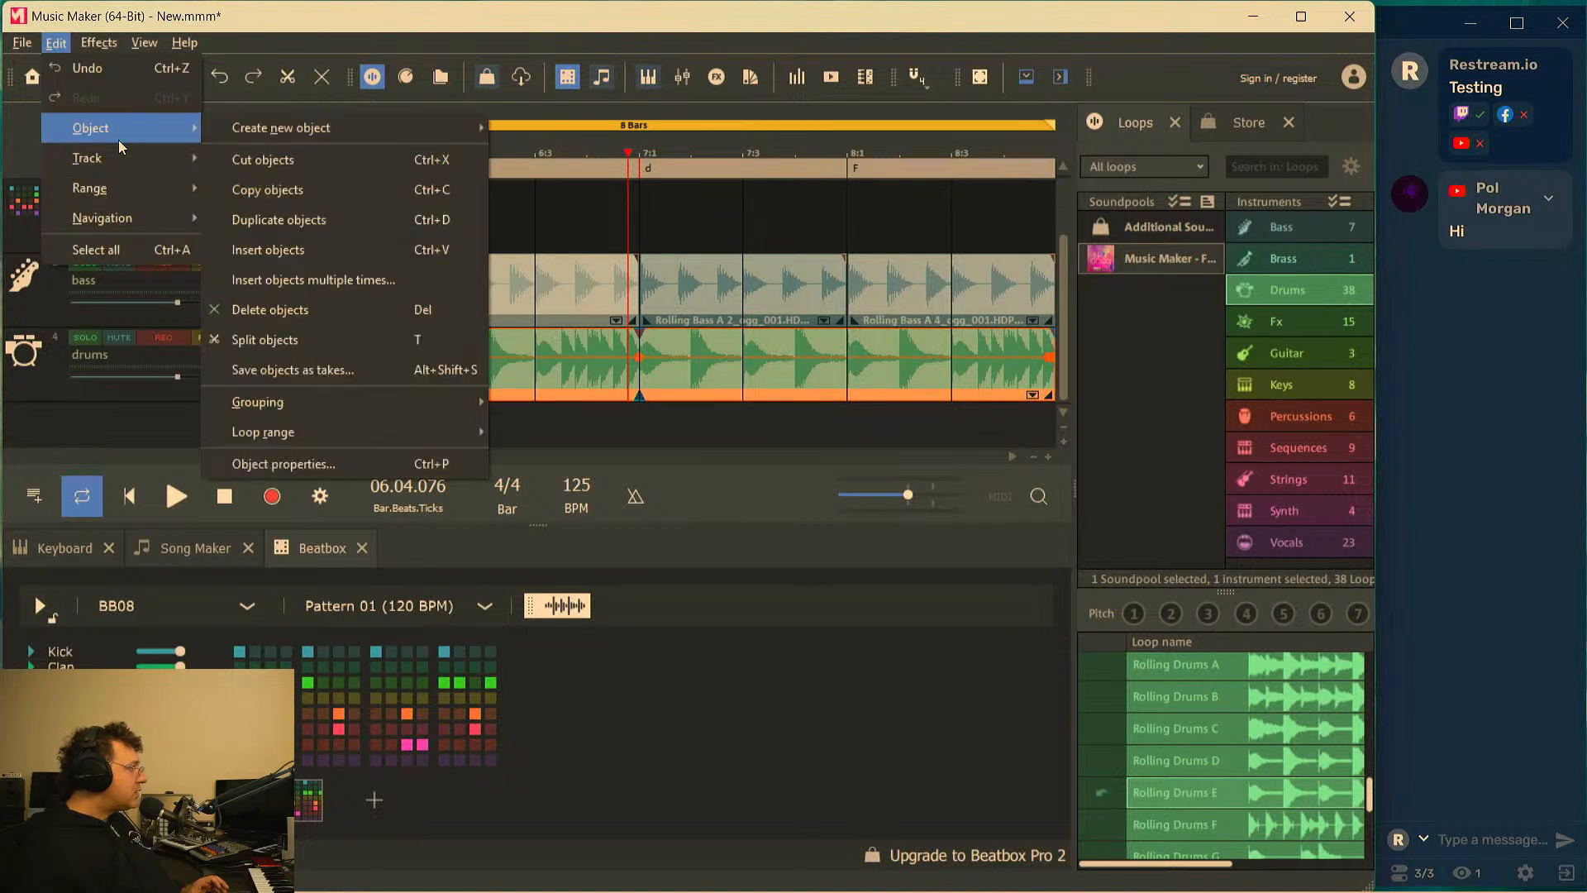
pyautogui.moveTo(344, 393)
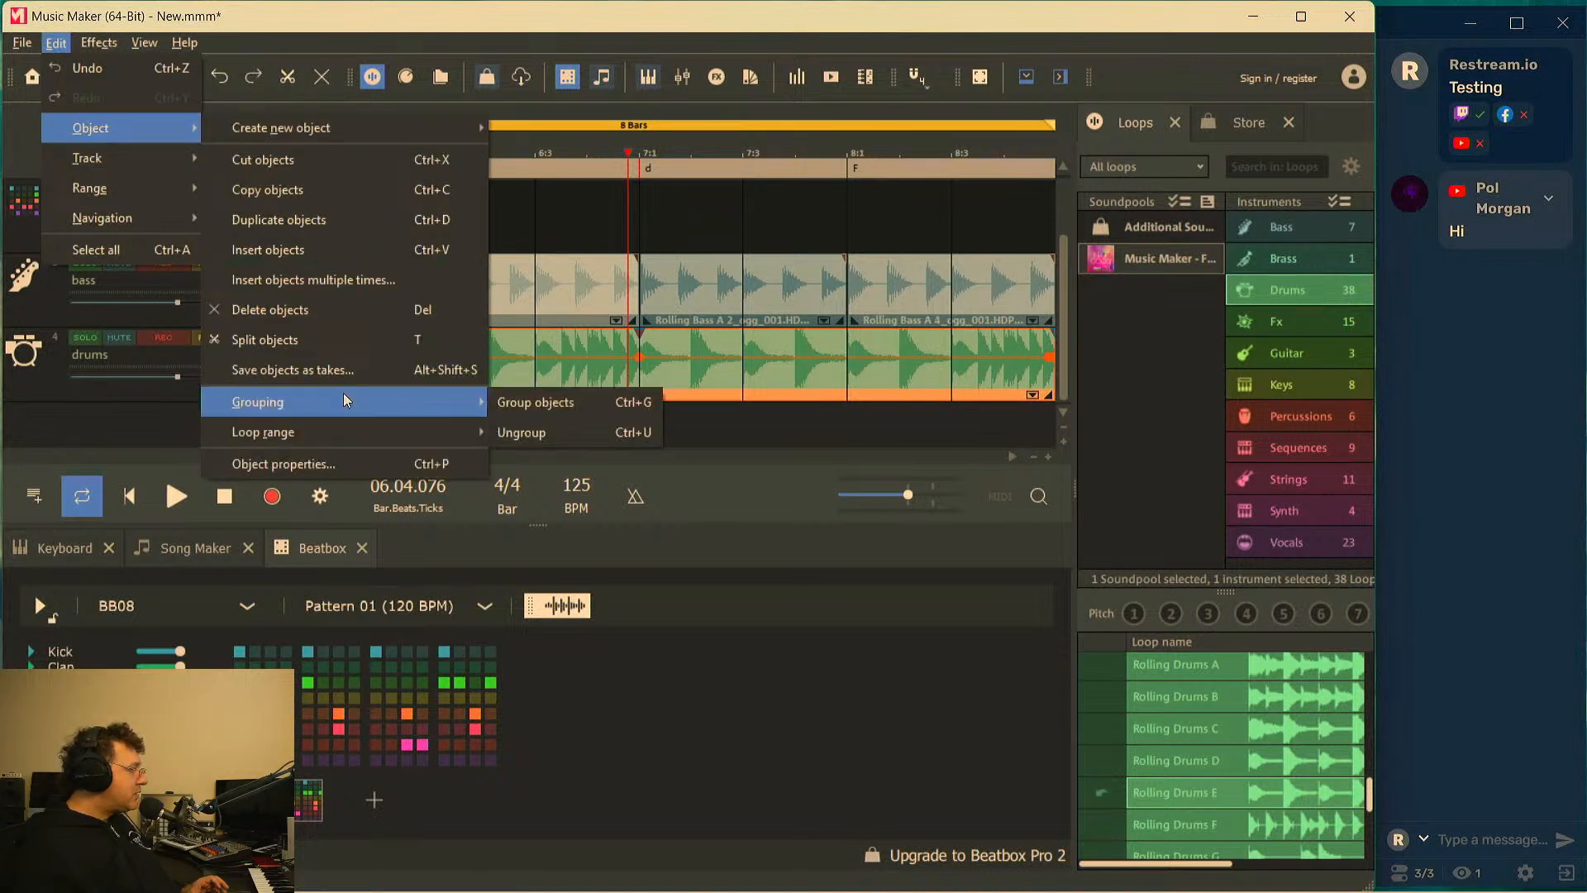
pyautogui.click(541, 437)
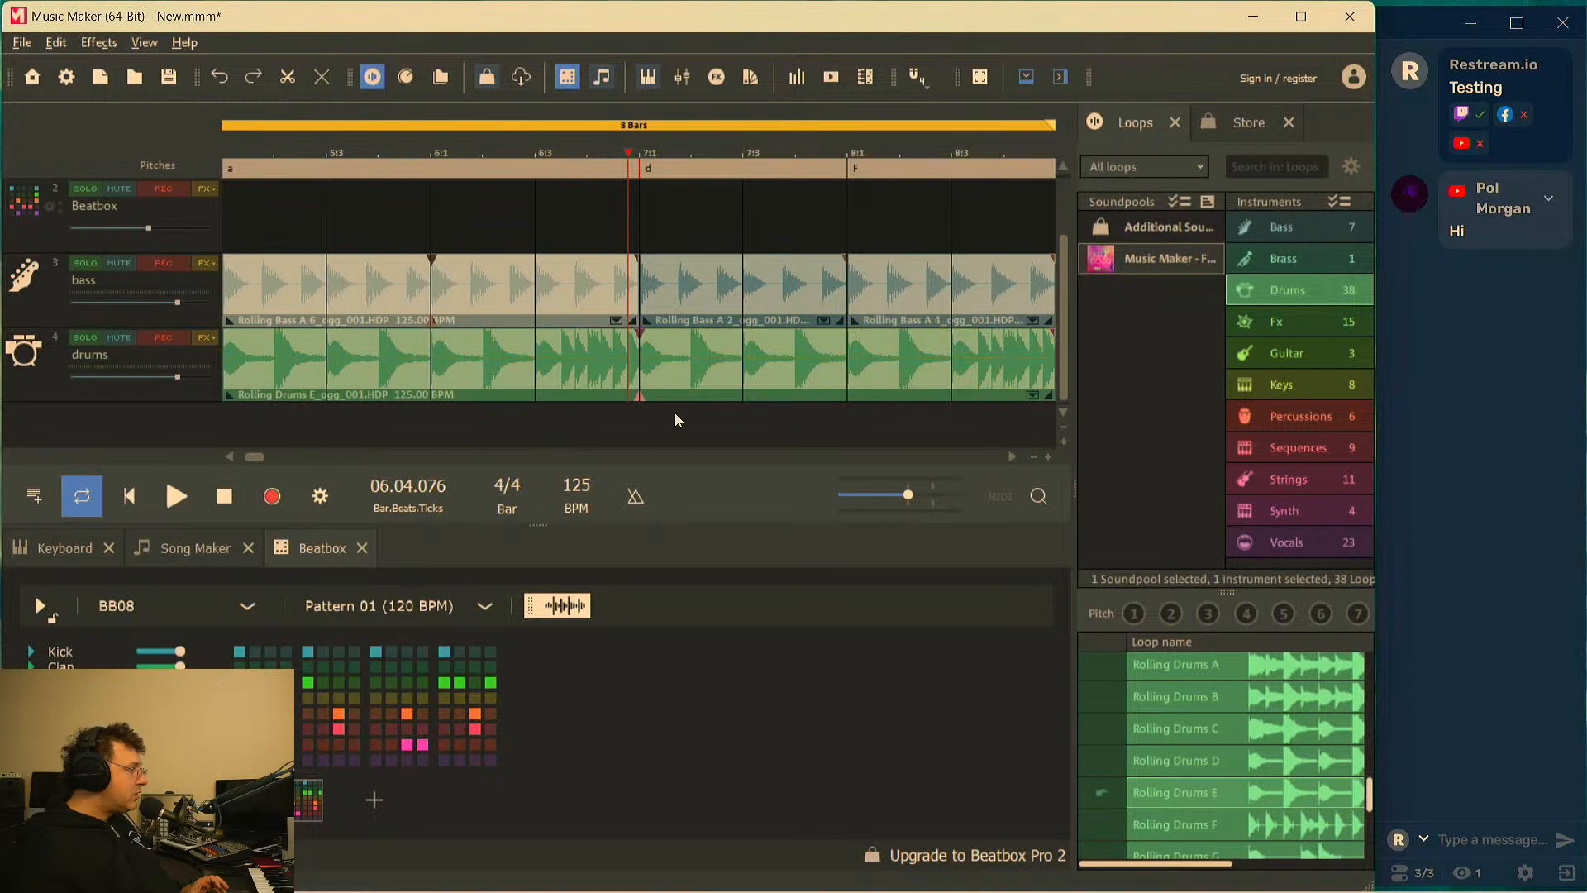
pyautogui.click(672, 376)
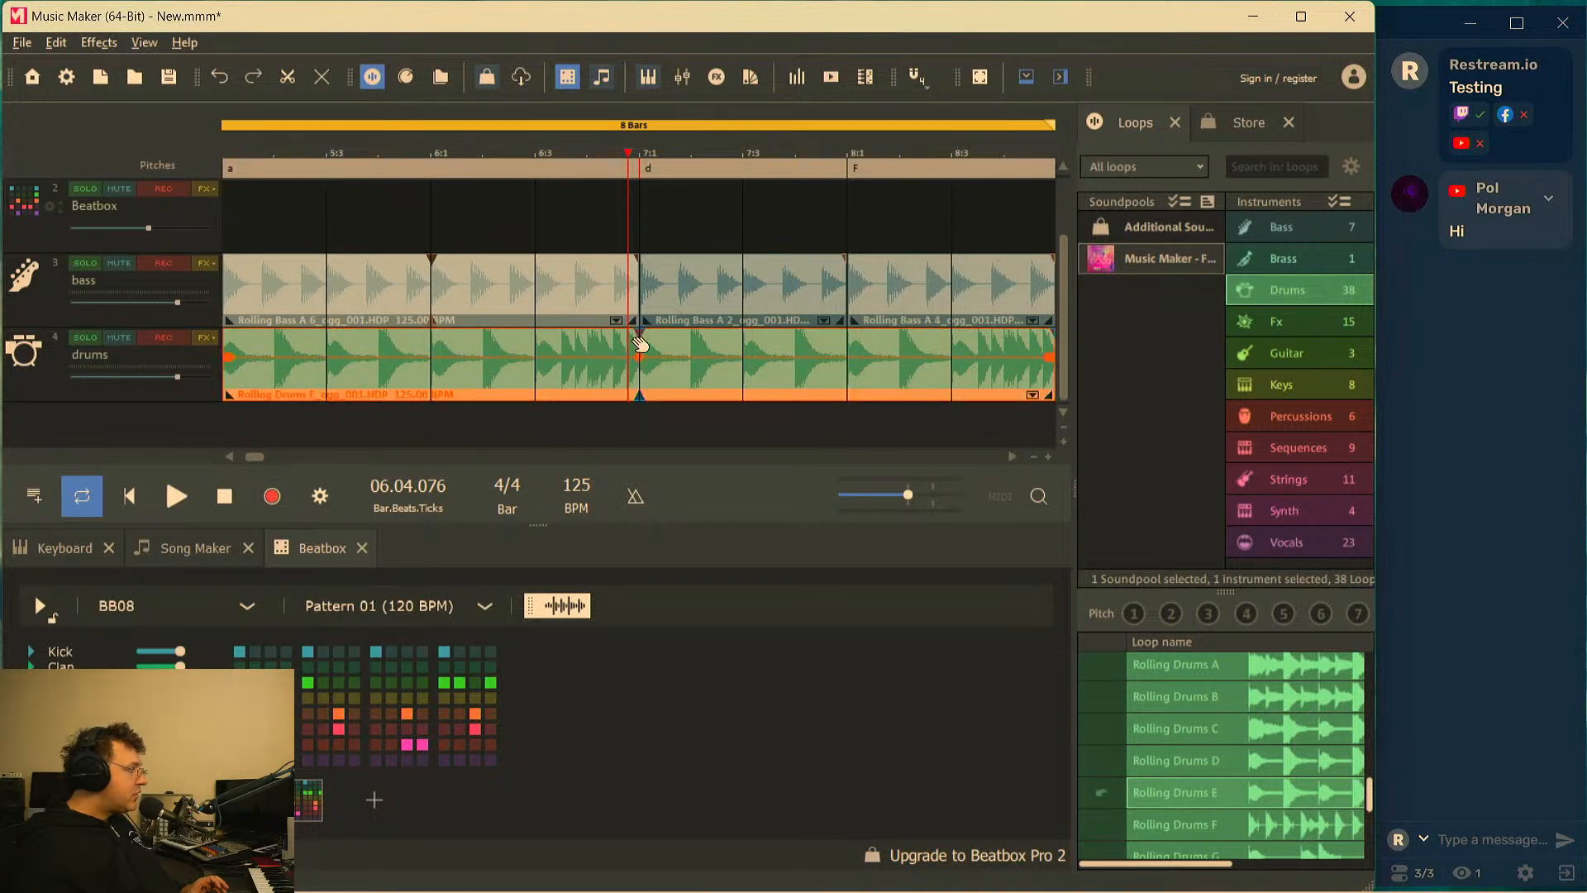
# Shorten the second drum loop, starting at bar 5, so that it ends at bar 6, beat 3
pyautogui.scroll(-3, 597, 148)
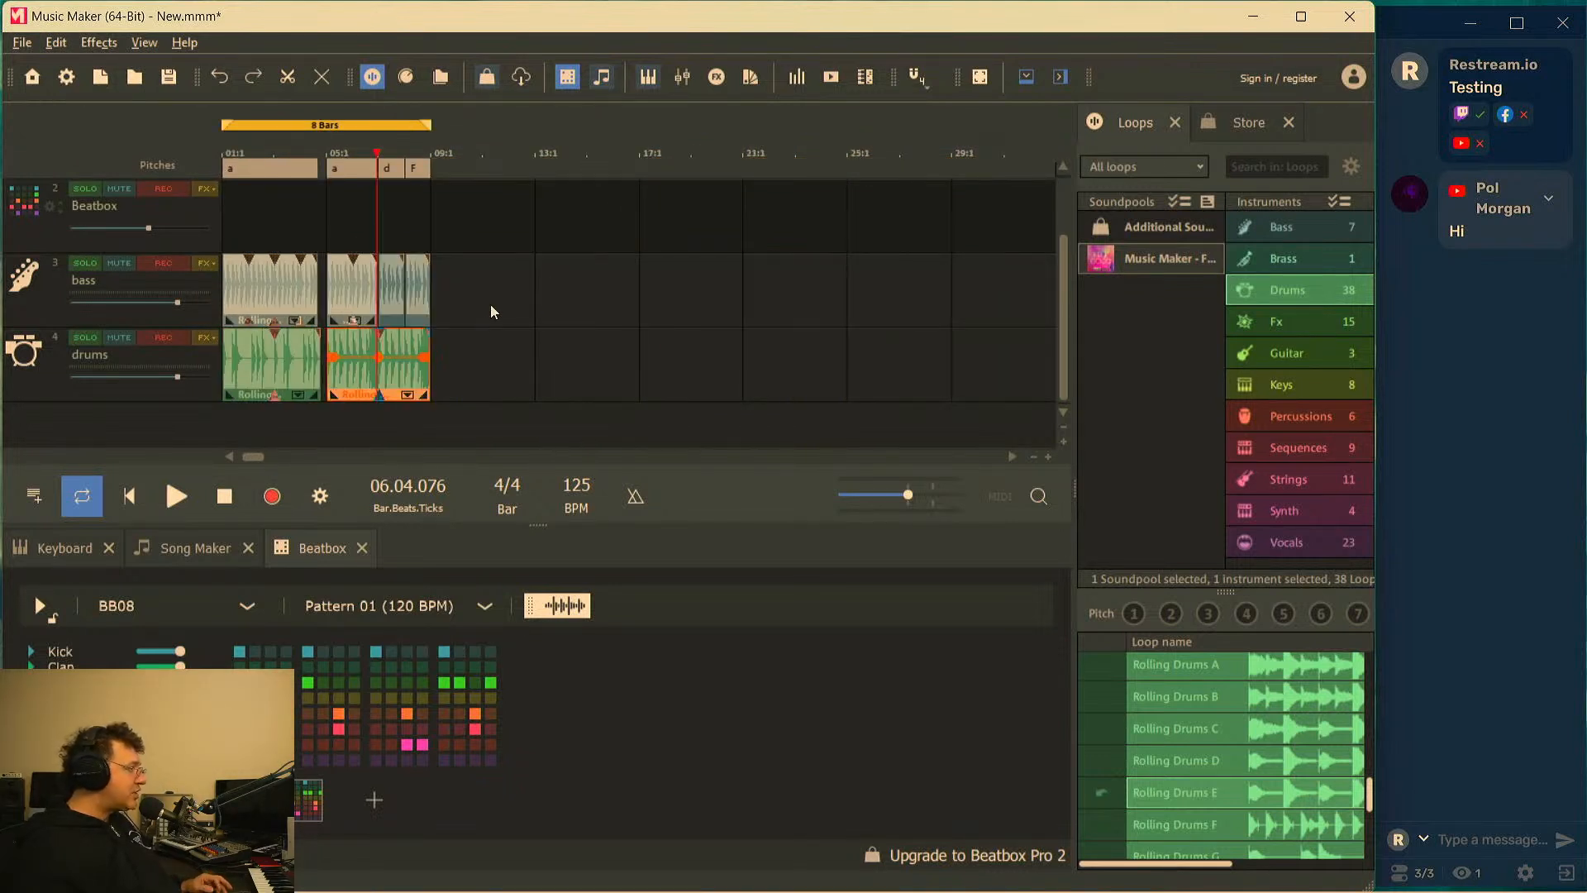
pyautogui.moveTo(424, 339); pyautogui.dragTo(381, 337)
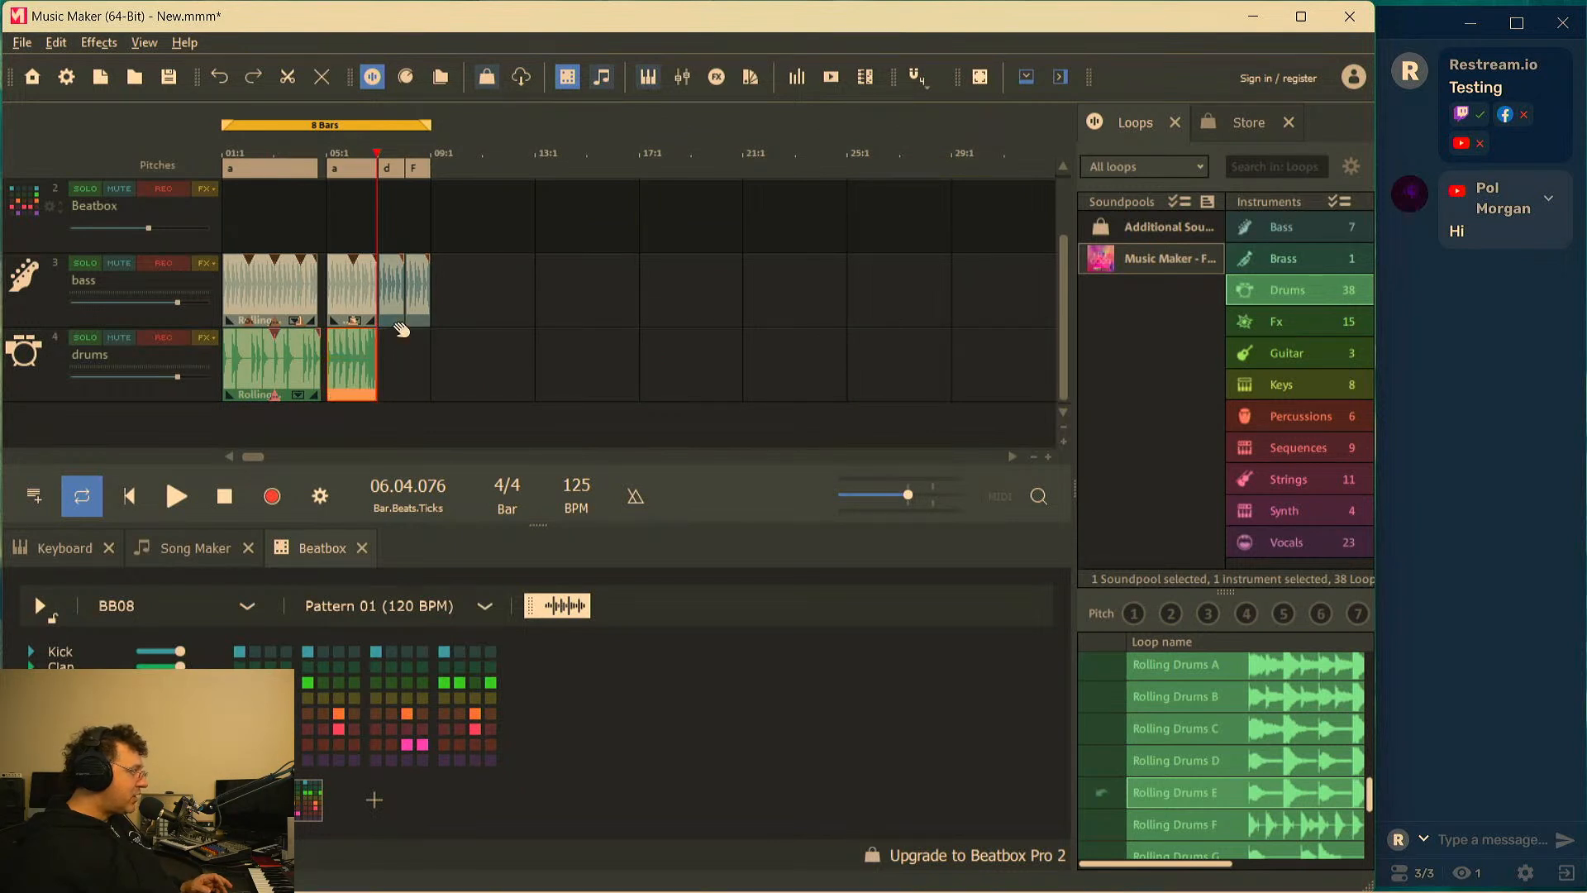
pyautogui.hotkey('ctrl', 'z')
pyautogui.scroll(4, 420, 226)
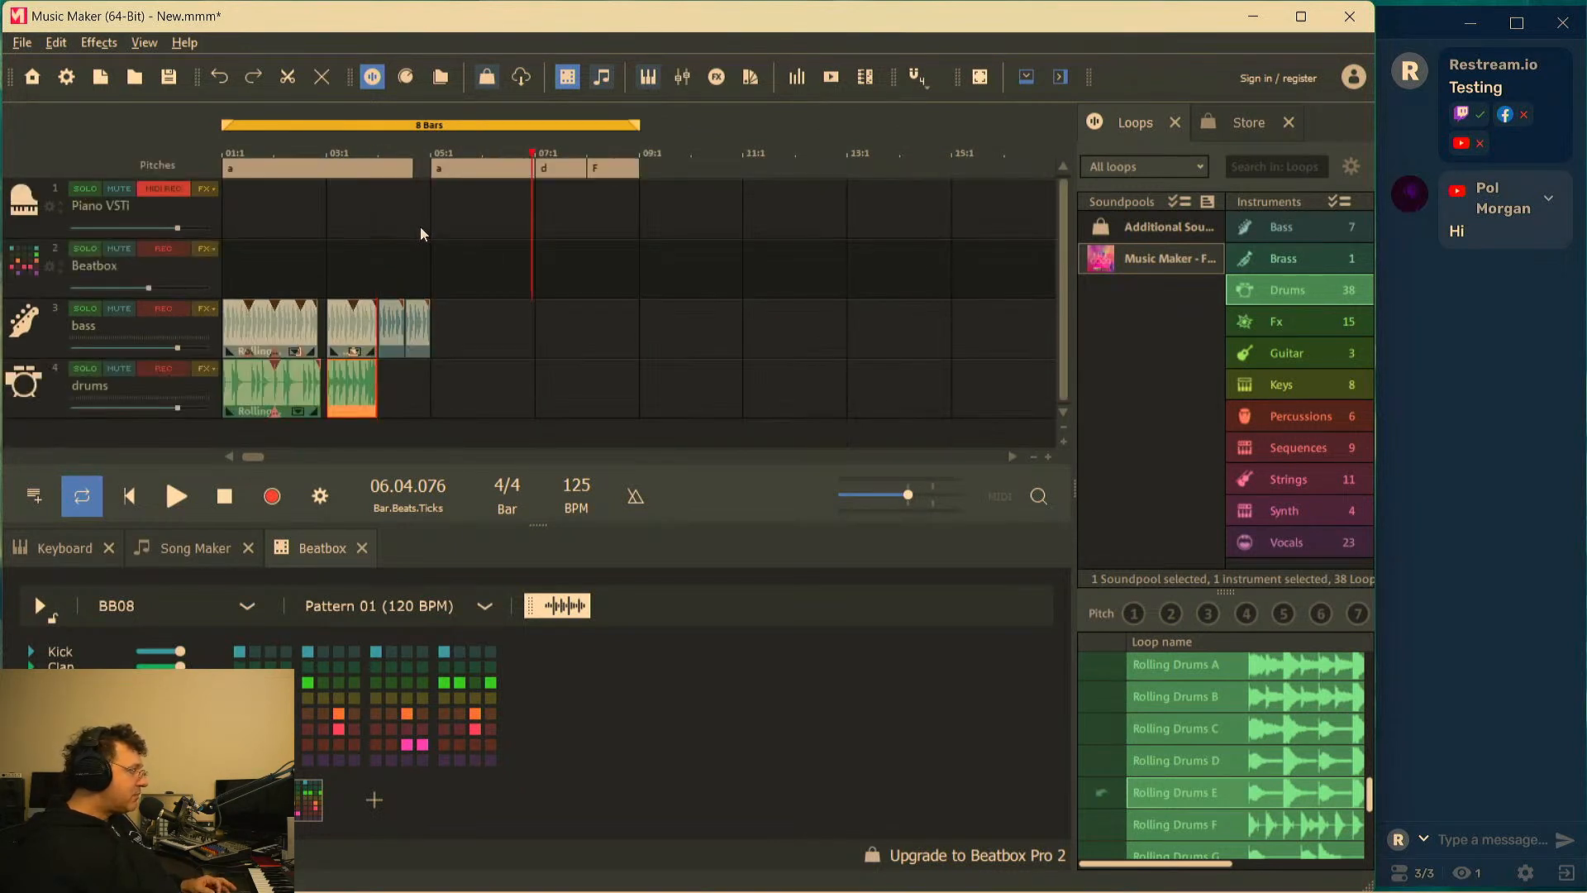
pyautogui.moveTo(633, 398); pyautogui.dragTo(544, 398)
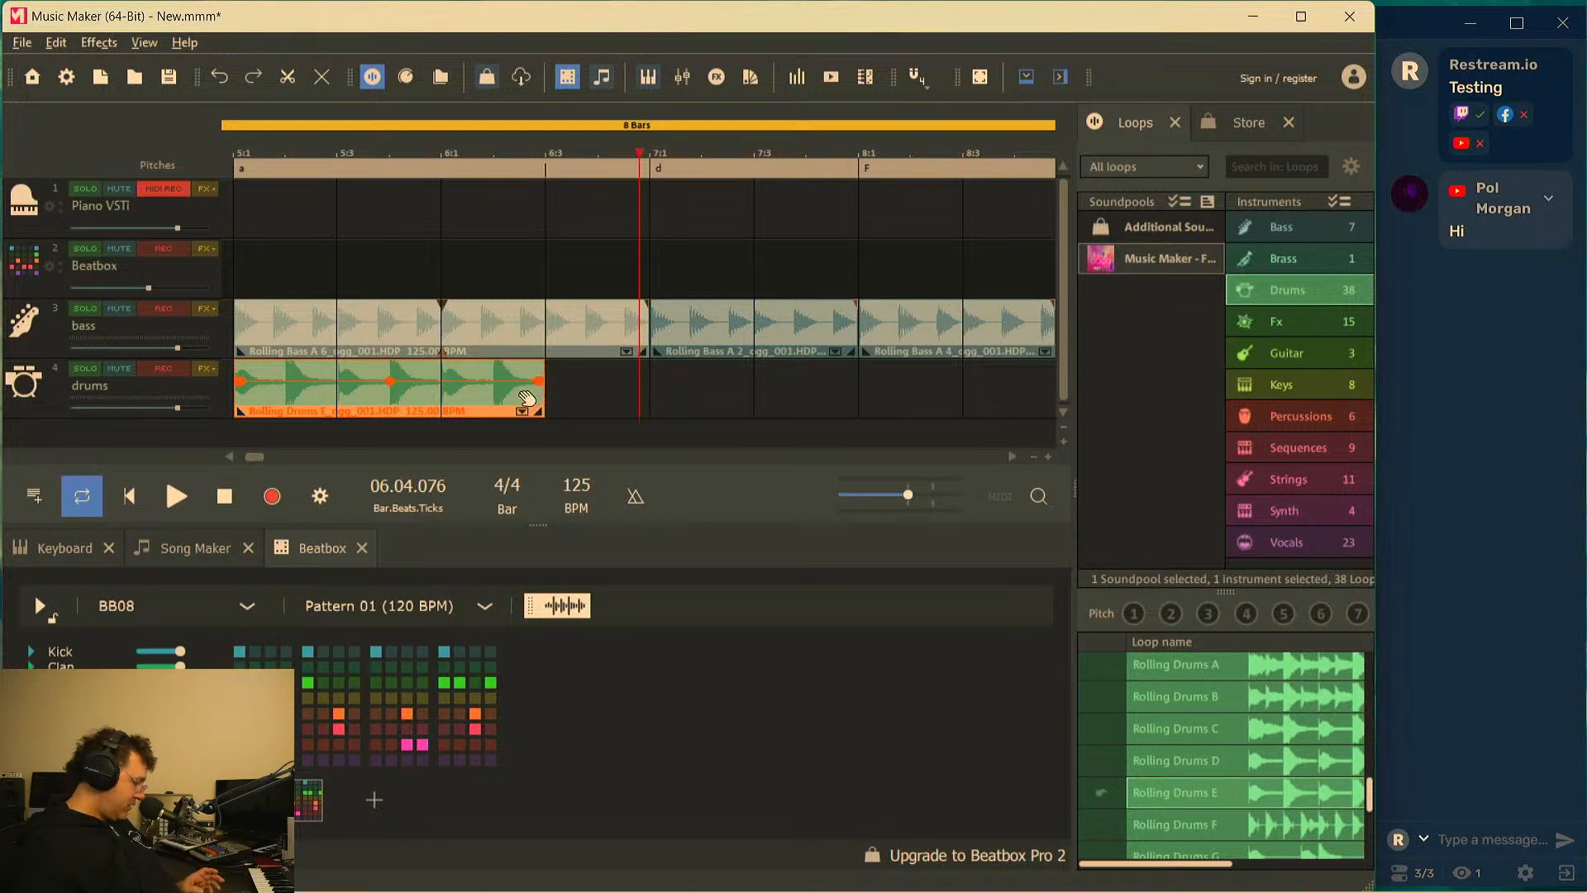
# Duplicate the shortened drum loop and move the copy to start at bar 7
pyautogui.rightClick(521, 394)
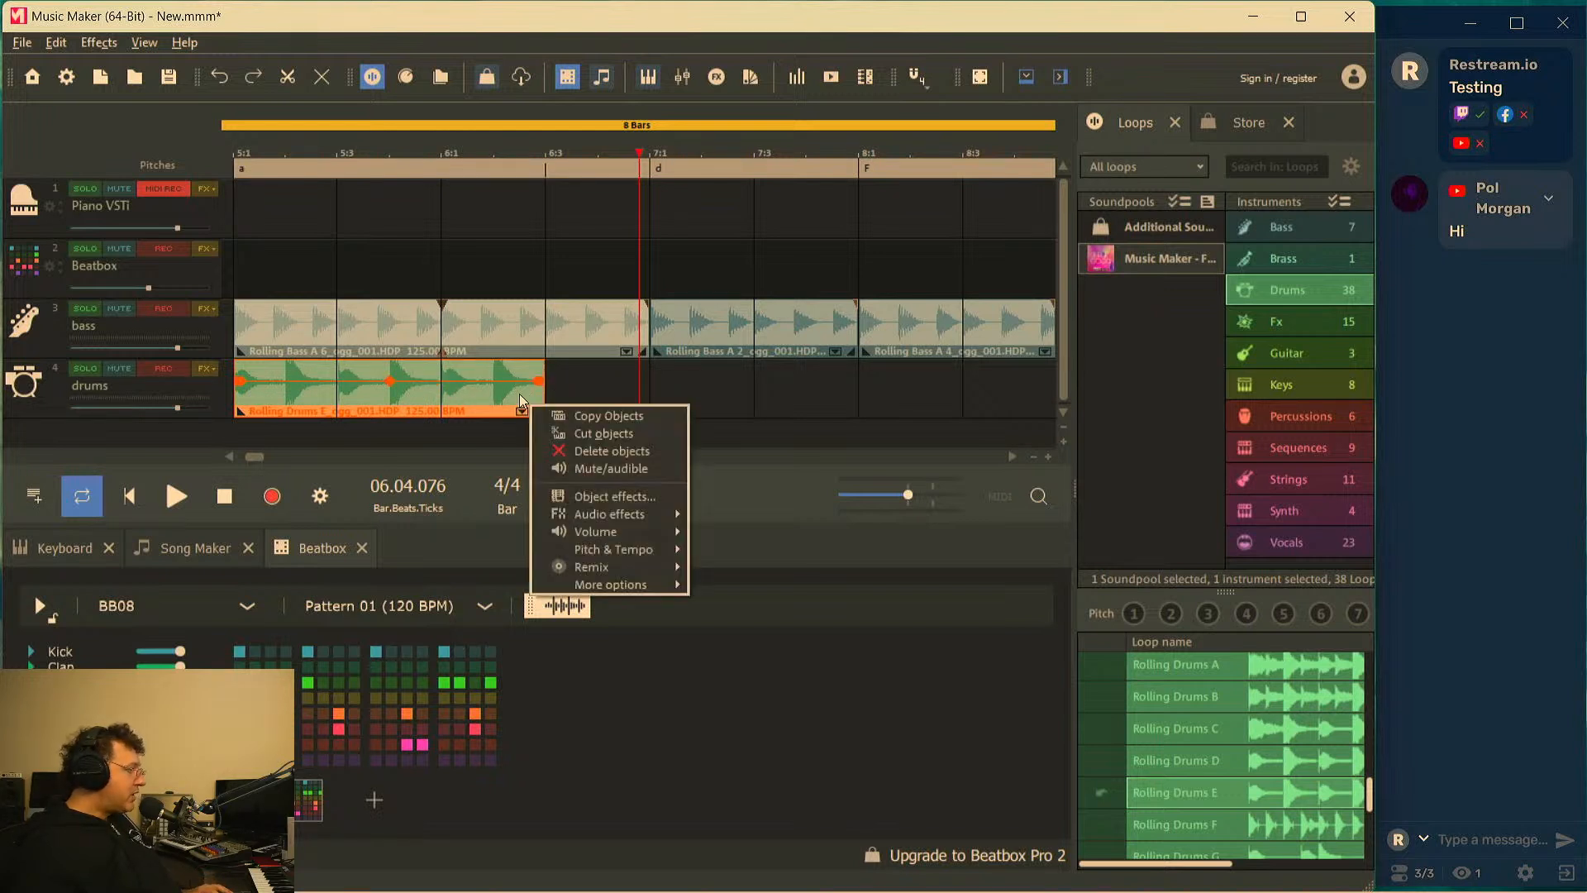
pyautogui.moveTo(639, 583)
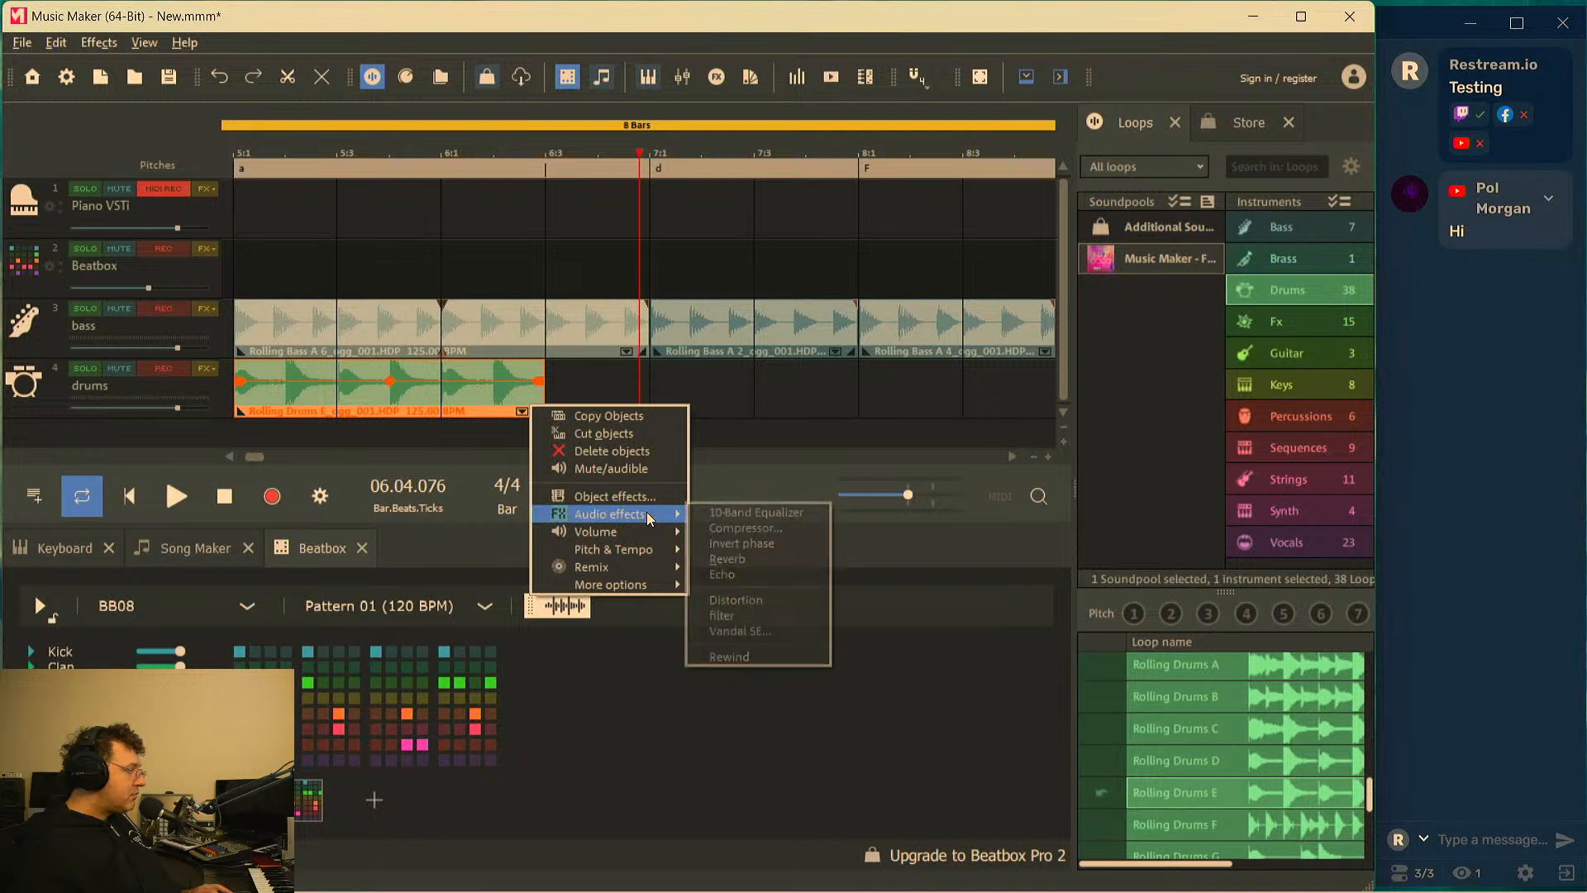
pyautogui.click(56, 43)
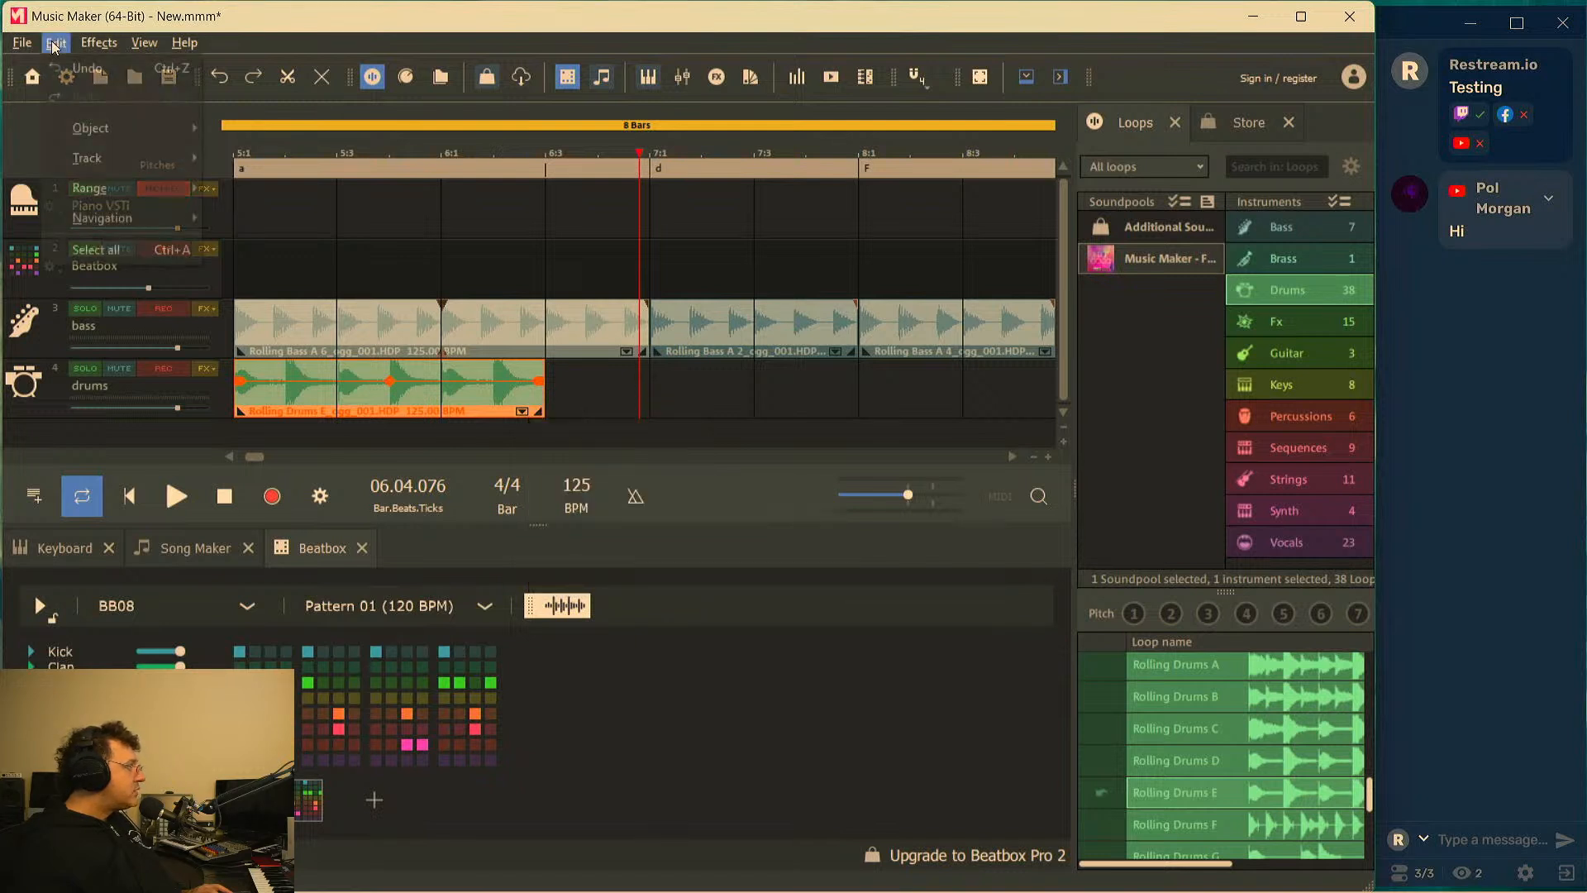
pyautogui.moveTo(109, 132)
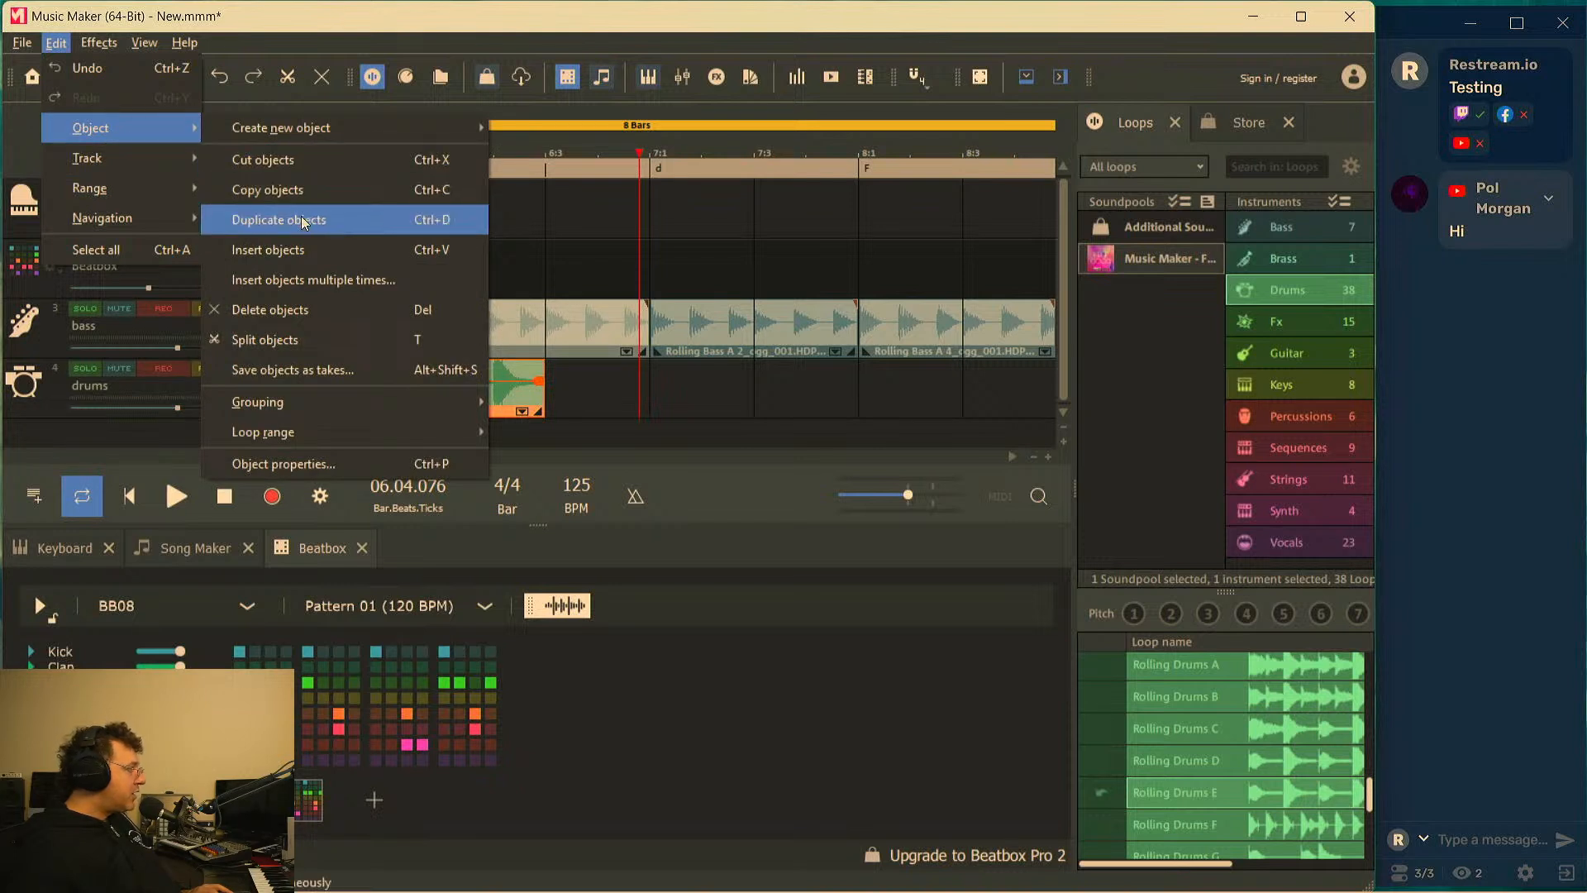
pyautogui.click(665, 440)
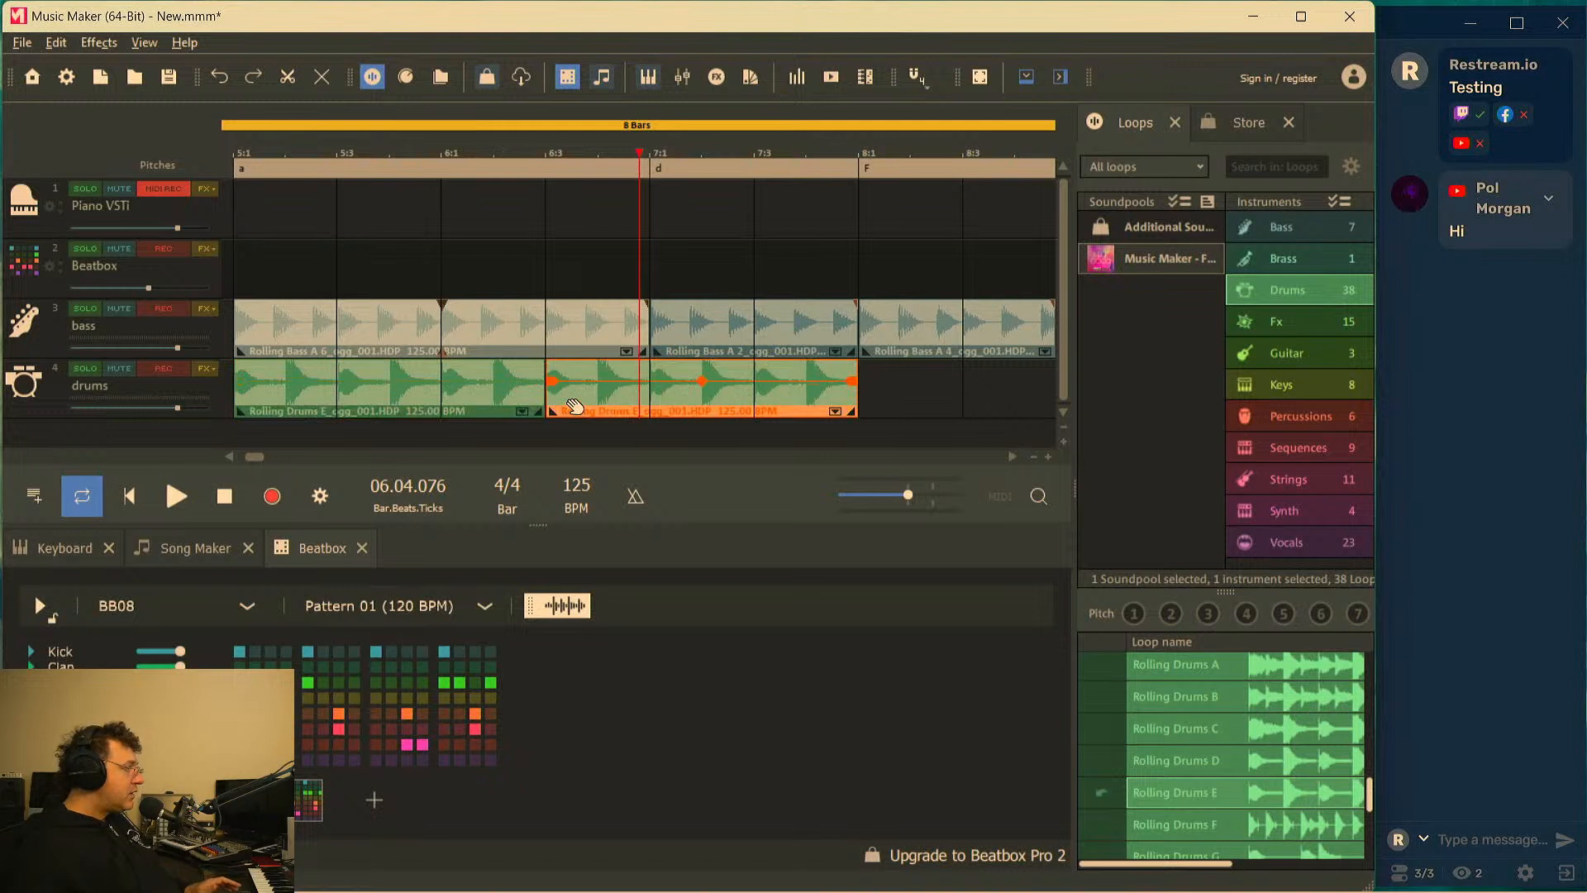
pyautogui.moveTo(578, 406); pyautogui.dragTo(688, 419)
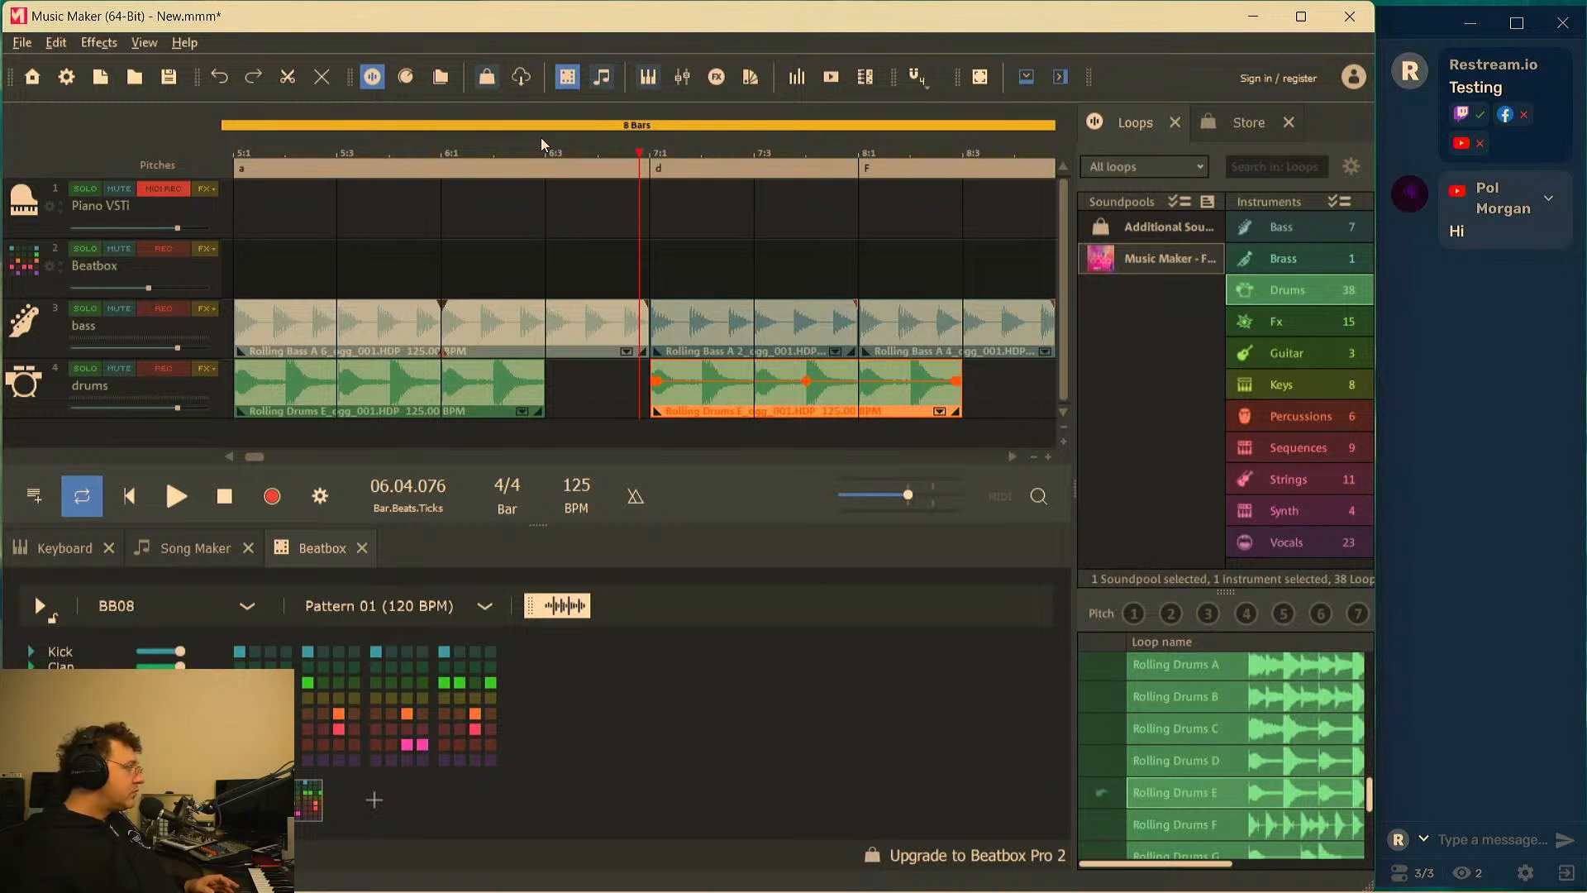
# Shorten the drum loop at bar 5 to one bar and duplicate it to fill bar 6
pyautogui.scroll(-2, 541, 138)
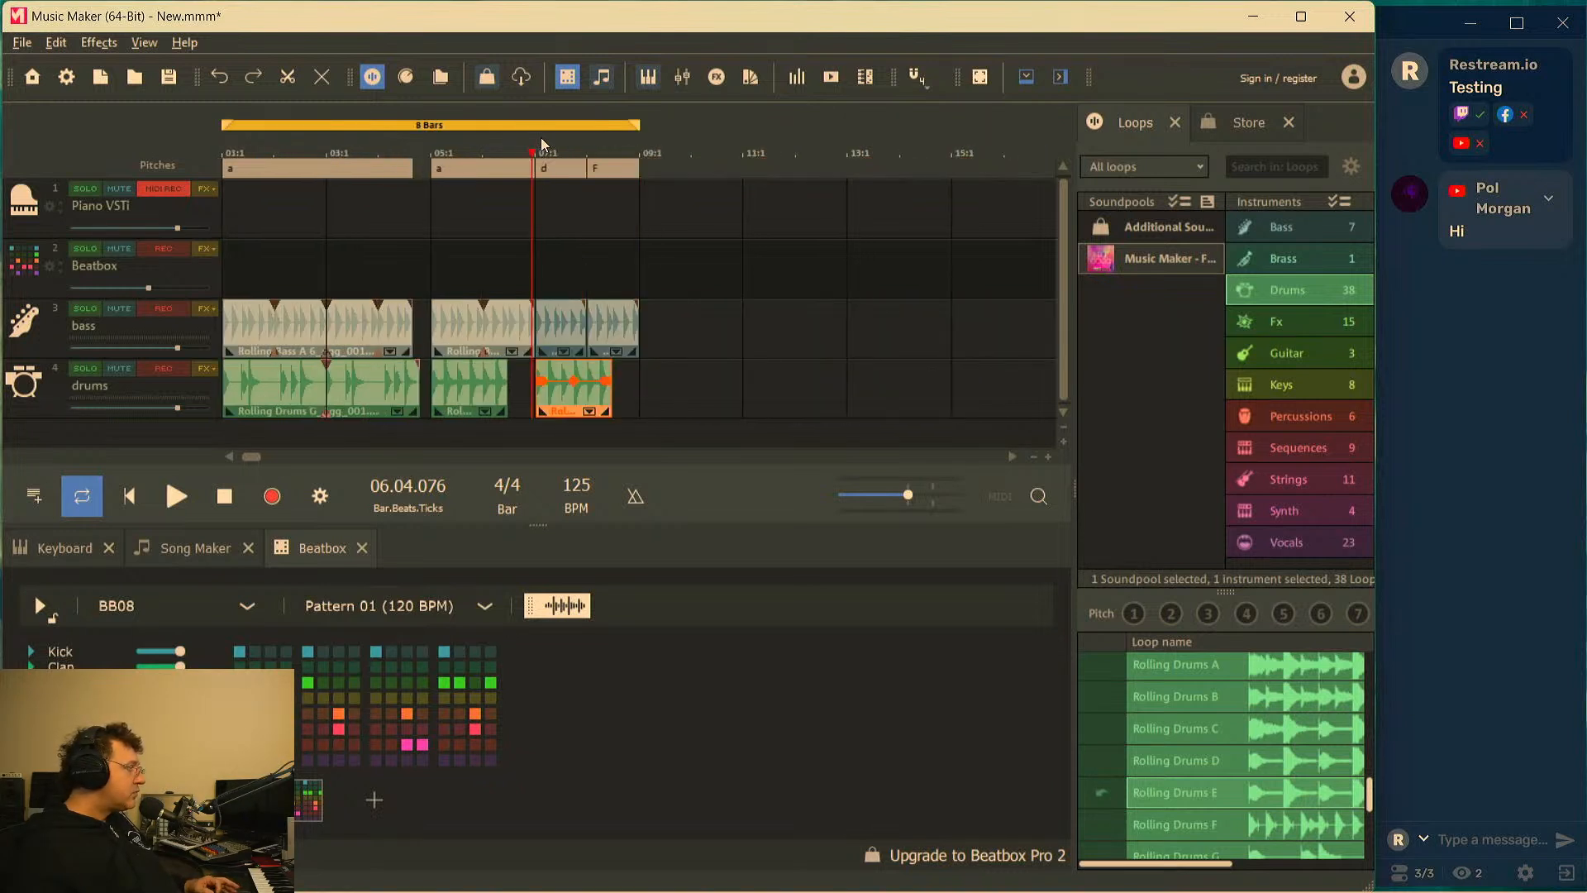
pyautogui.press('space')
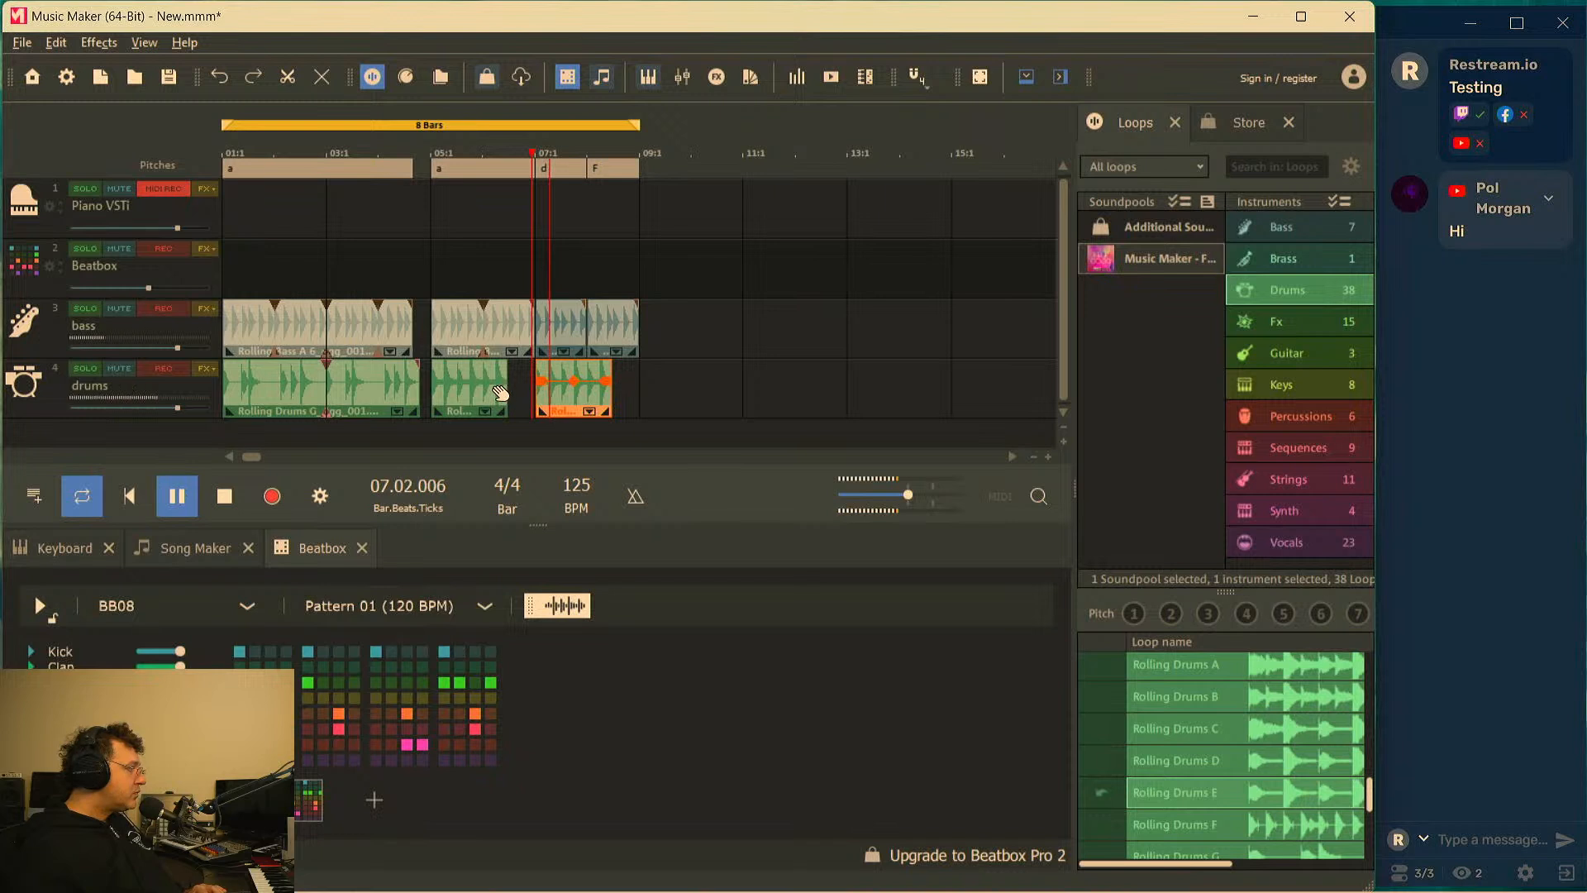
pyautogui.press('space')
pyautogui.moveTo(500, 392); pyautogui.dragTo(463, 392)
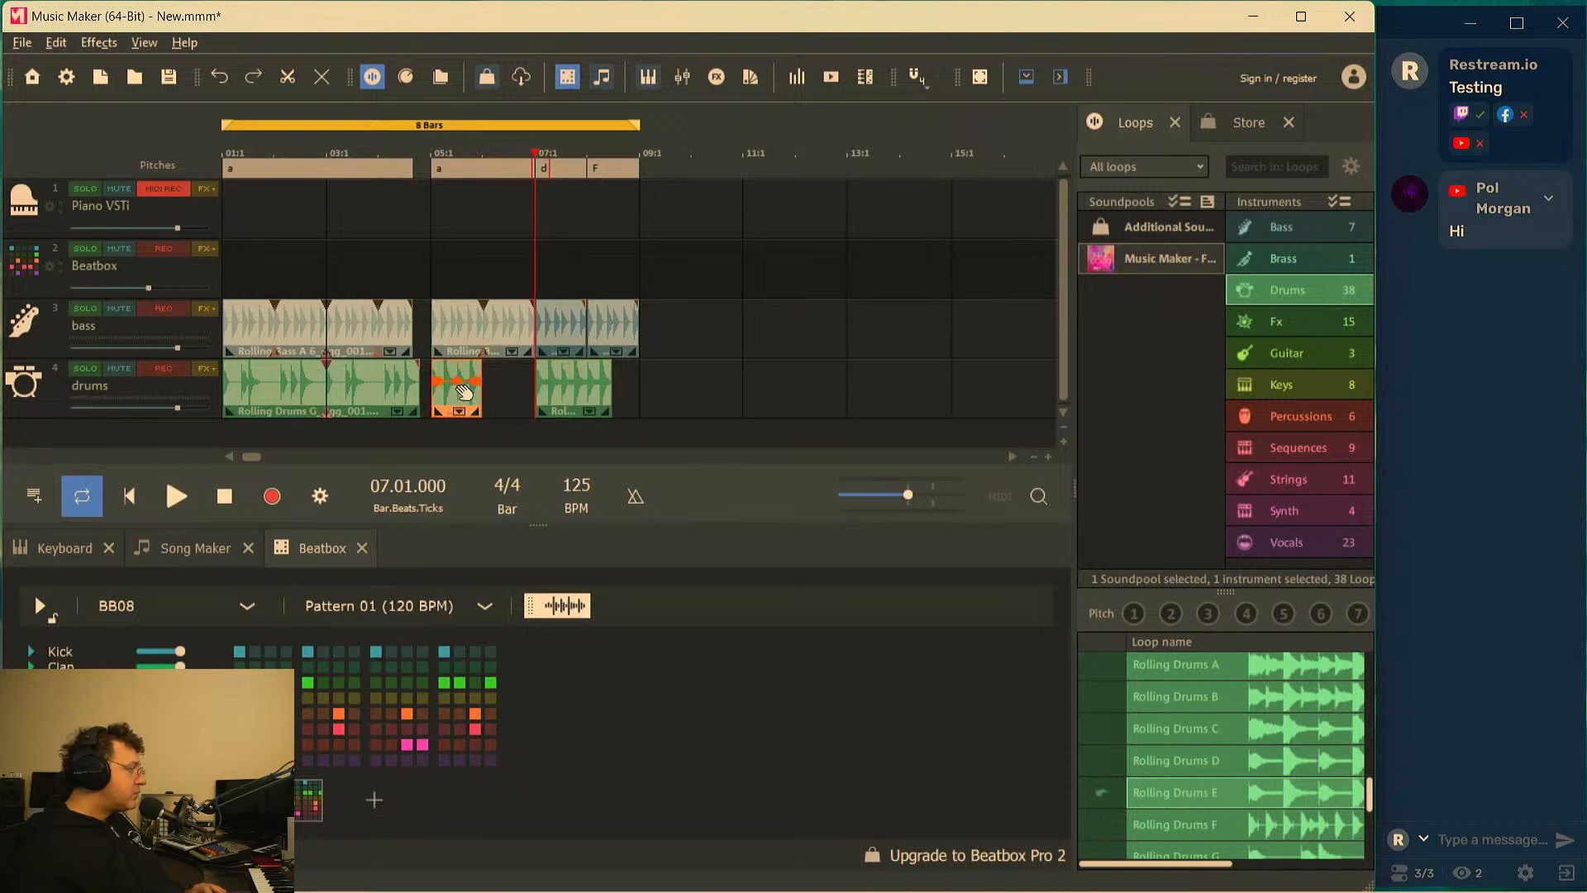
pyautogui.hotkey('ctrl', 'd')
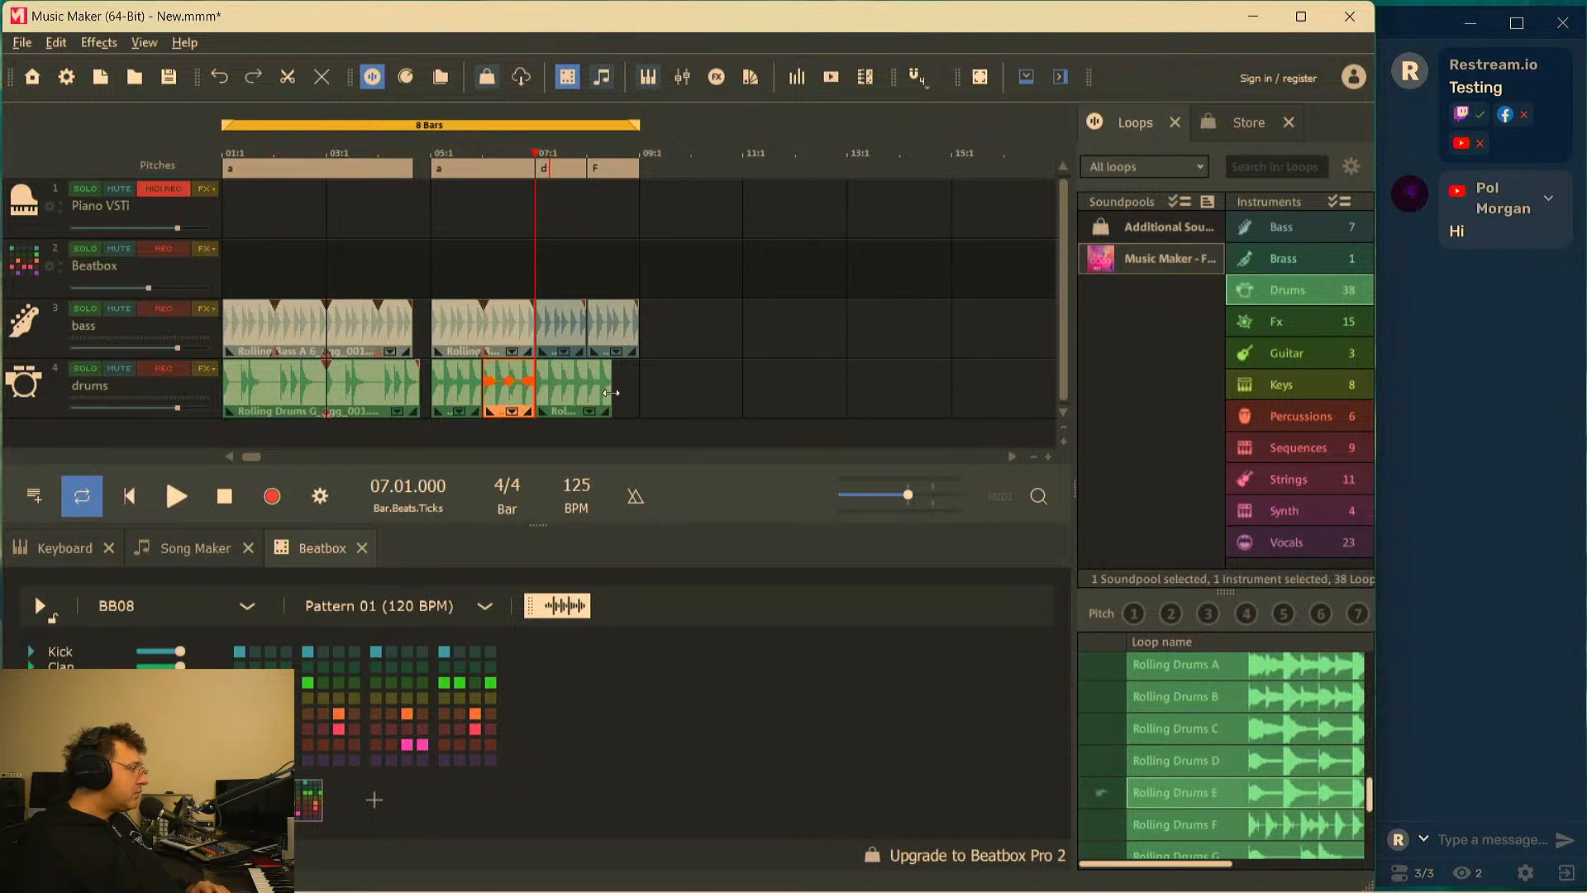
# Extend the drum loop at bar 7 to the end of bar 8 and play the arrangement from bar 5
pyautogui.moveTo(611, 392); pyautogui.dragTo(633, 398)
pyautogui.click(426, 161)
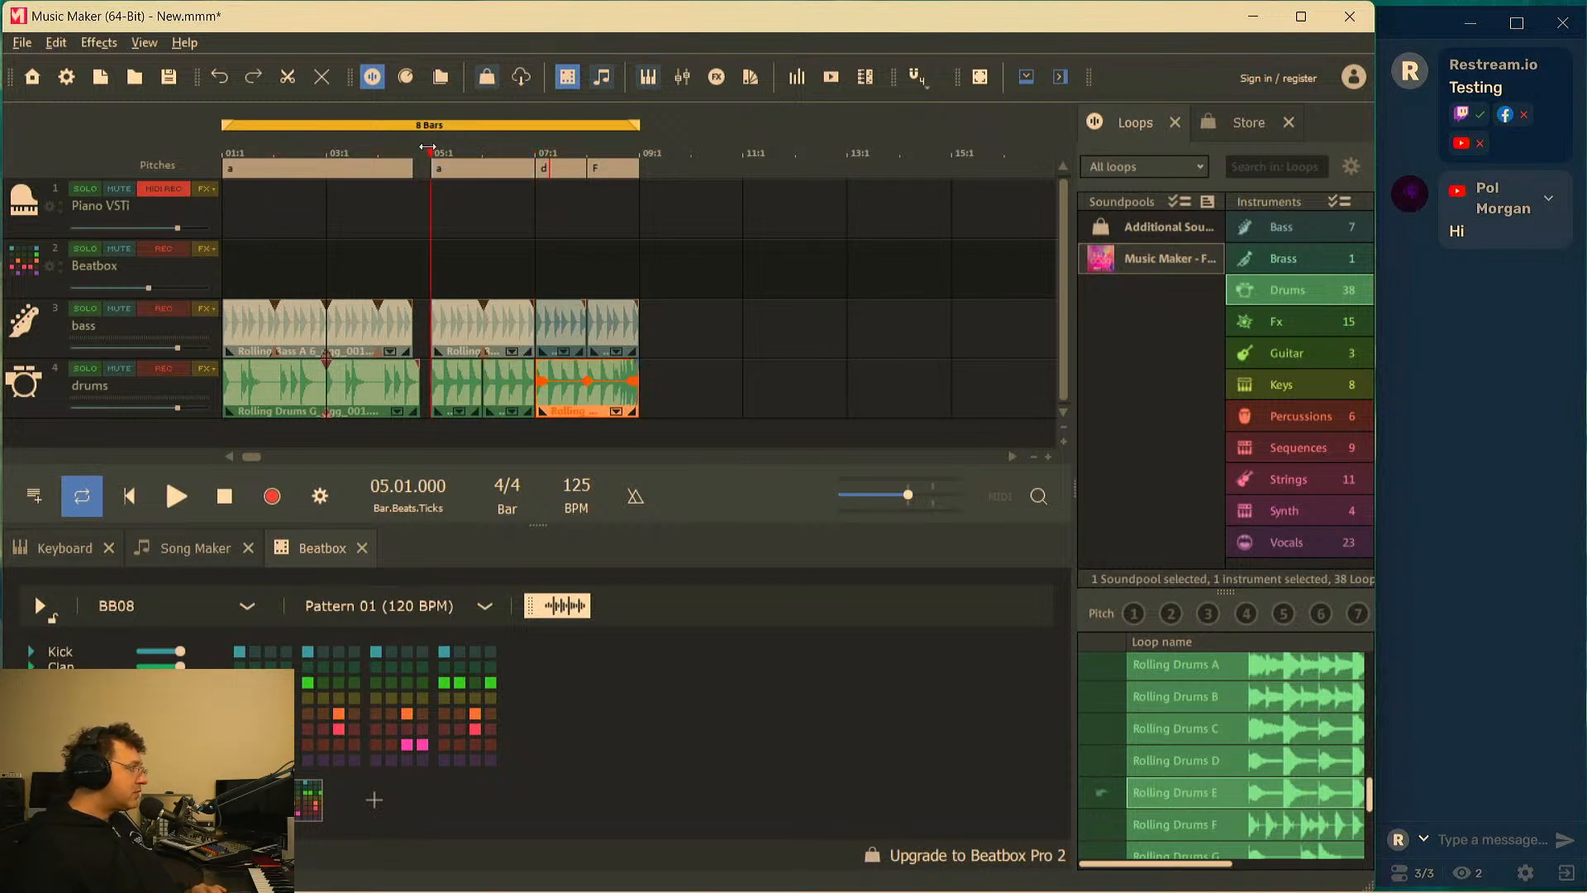
pyautogui.press('space')
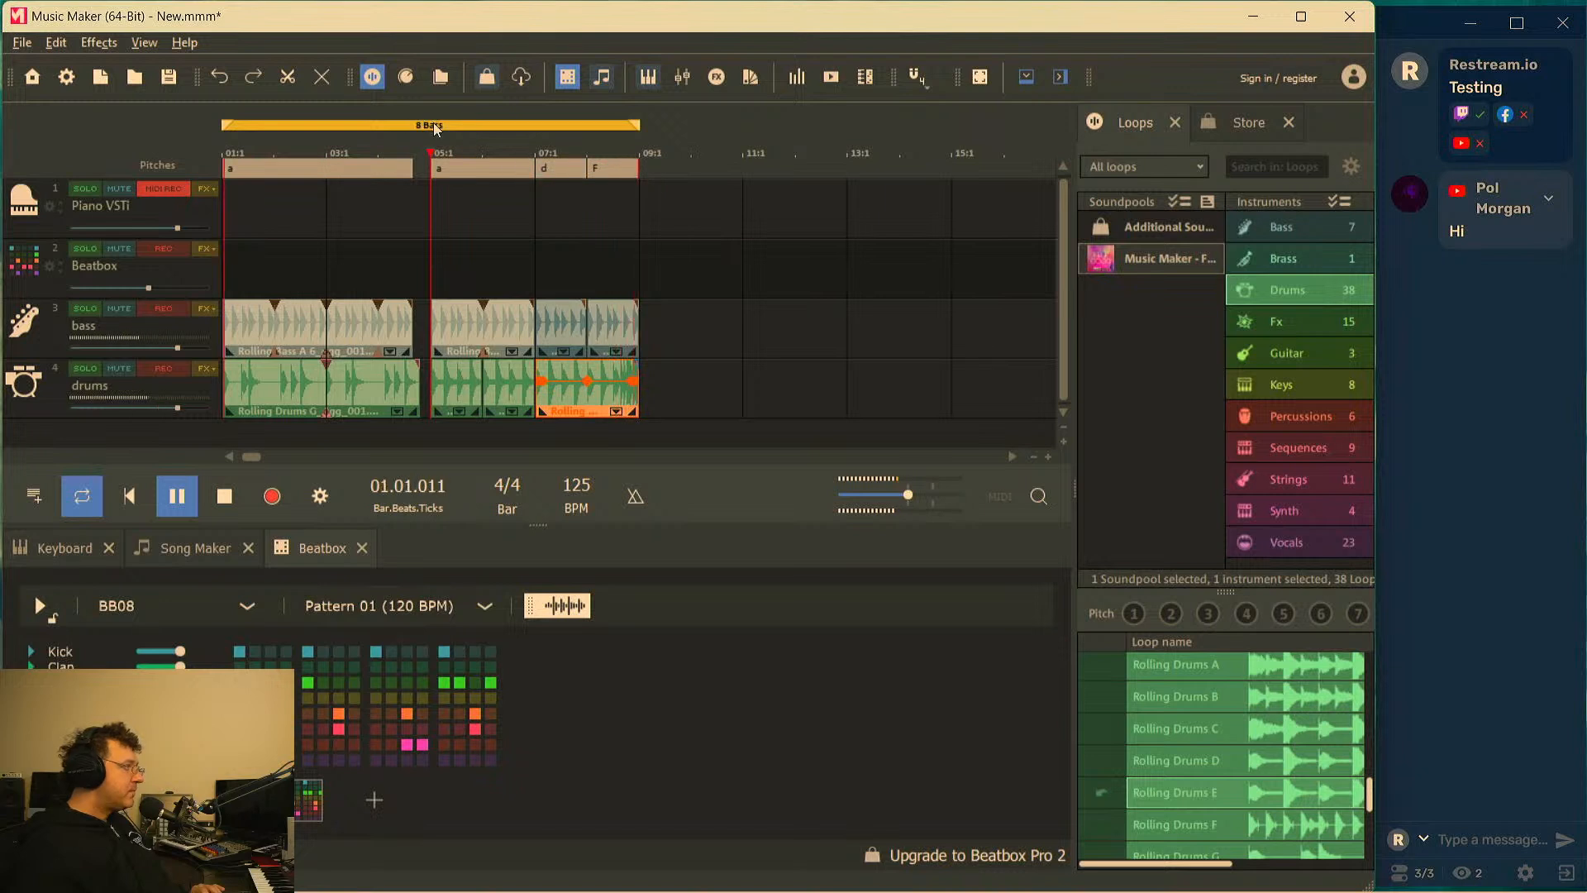
# Set the playback range to the four bars from bar 5 to bar 9 and listen to it
pyautogui.moveTo(415, 124); pyautogui.dragTo(635, 145)
pyautogui.moveTo(844, 124); pyautogui.dragTo(640, 124)
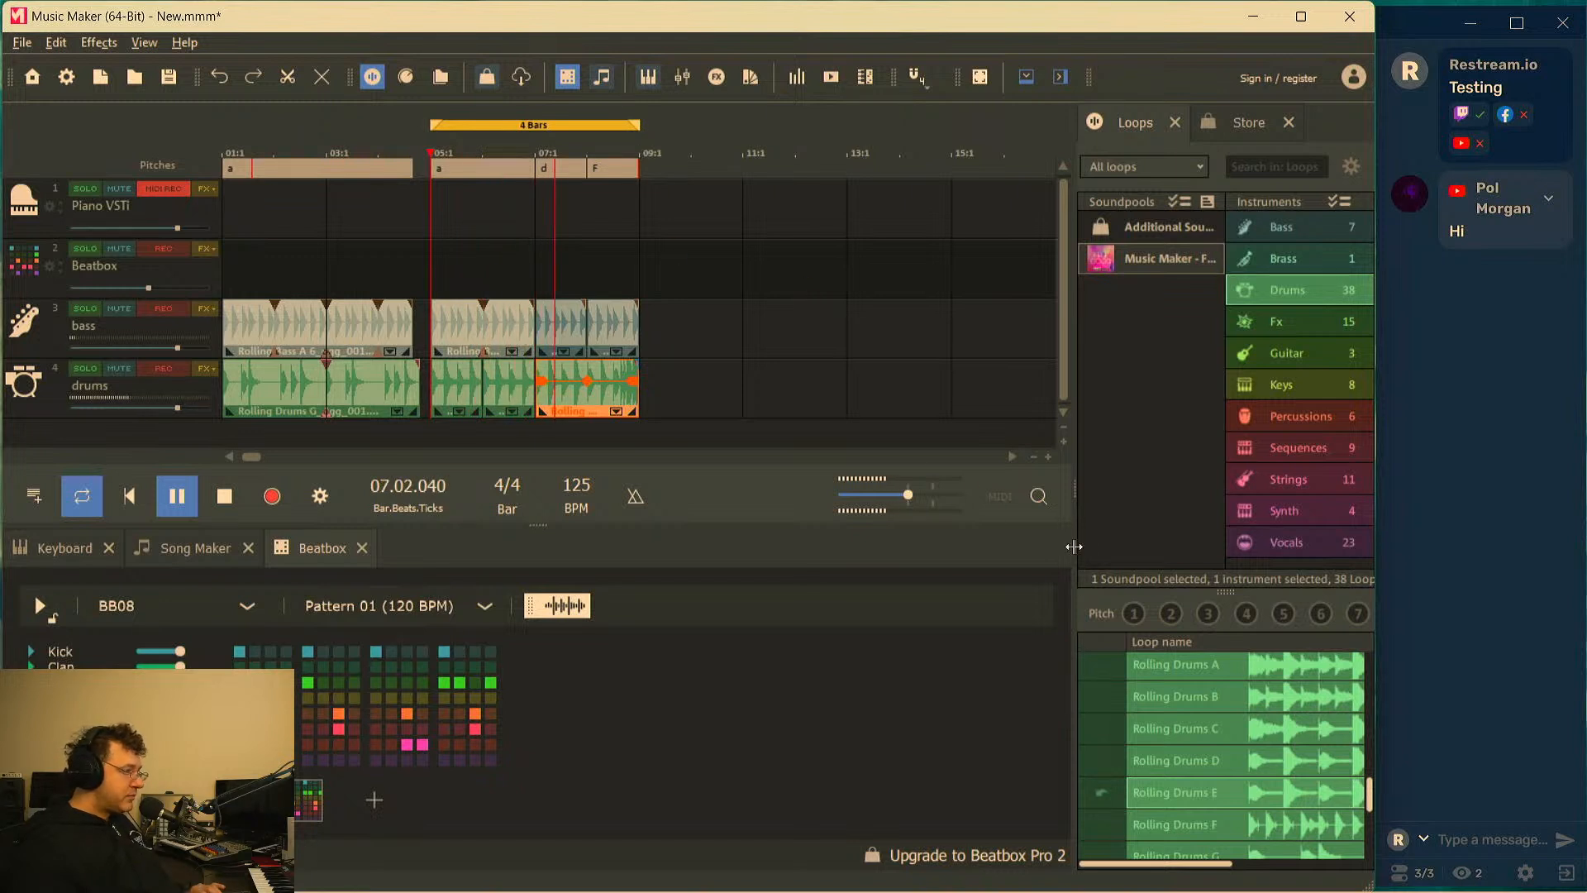
pyautogui.press('space')
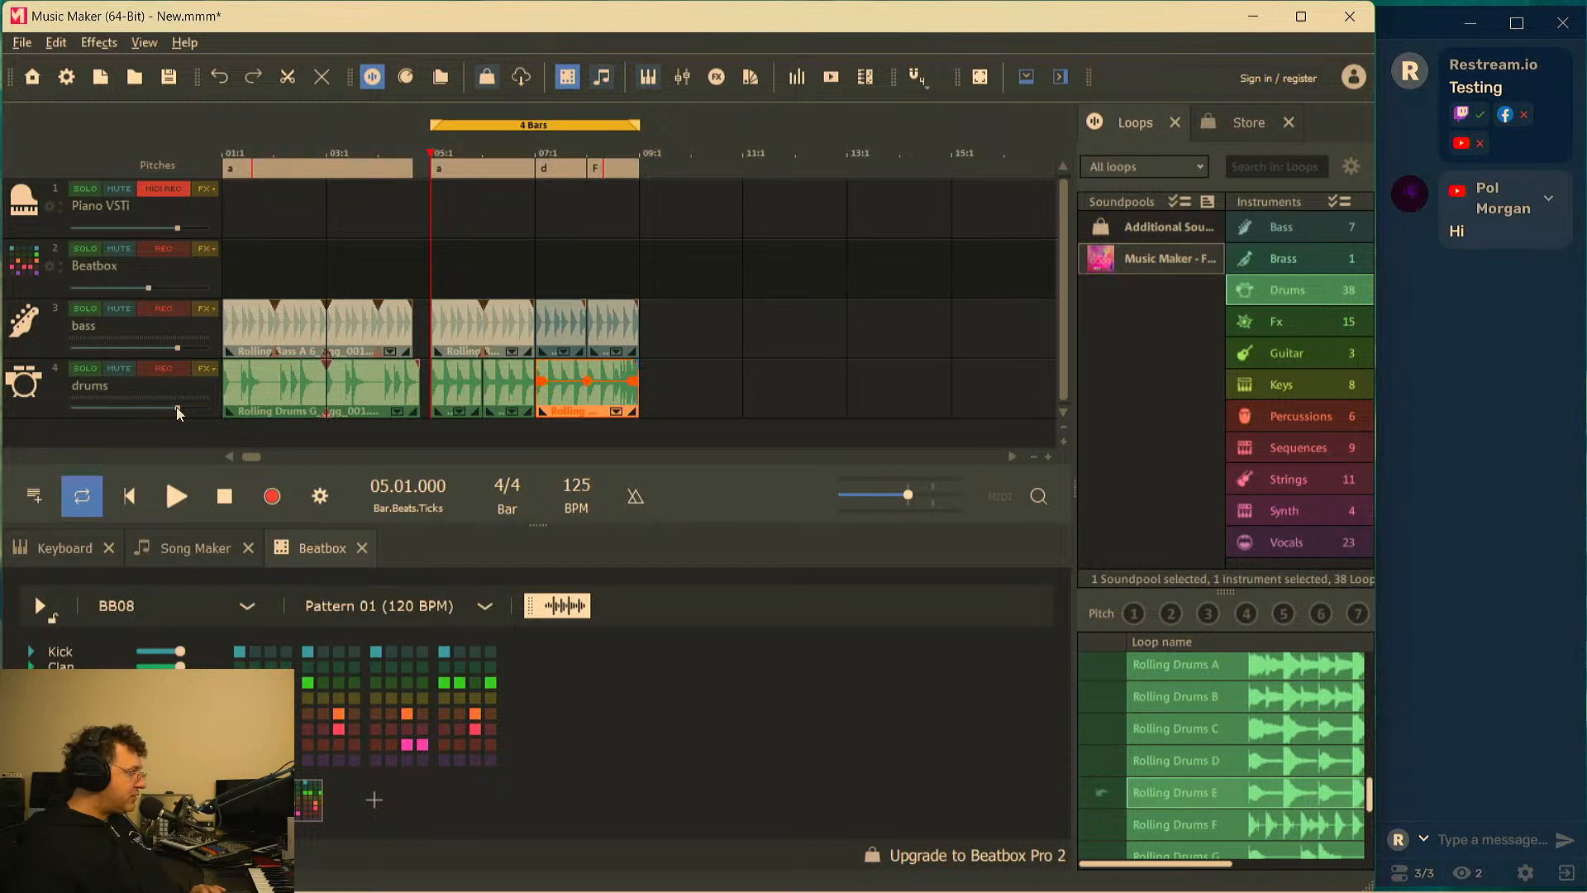
# Lower the drums track volume to -2.3 and show the mixer to view the channel levels
pyautogui.moveTo(161, 403); pyautogui.dragTo(167, 408)
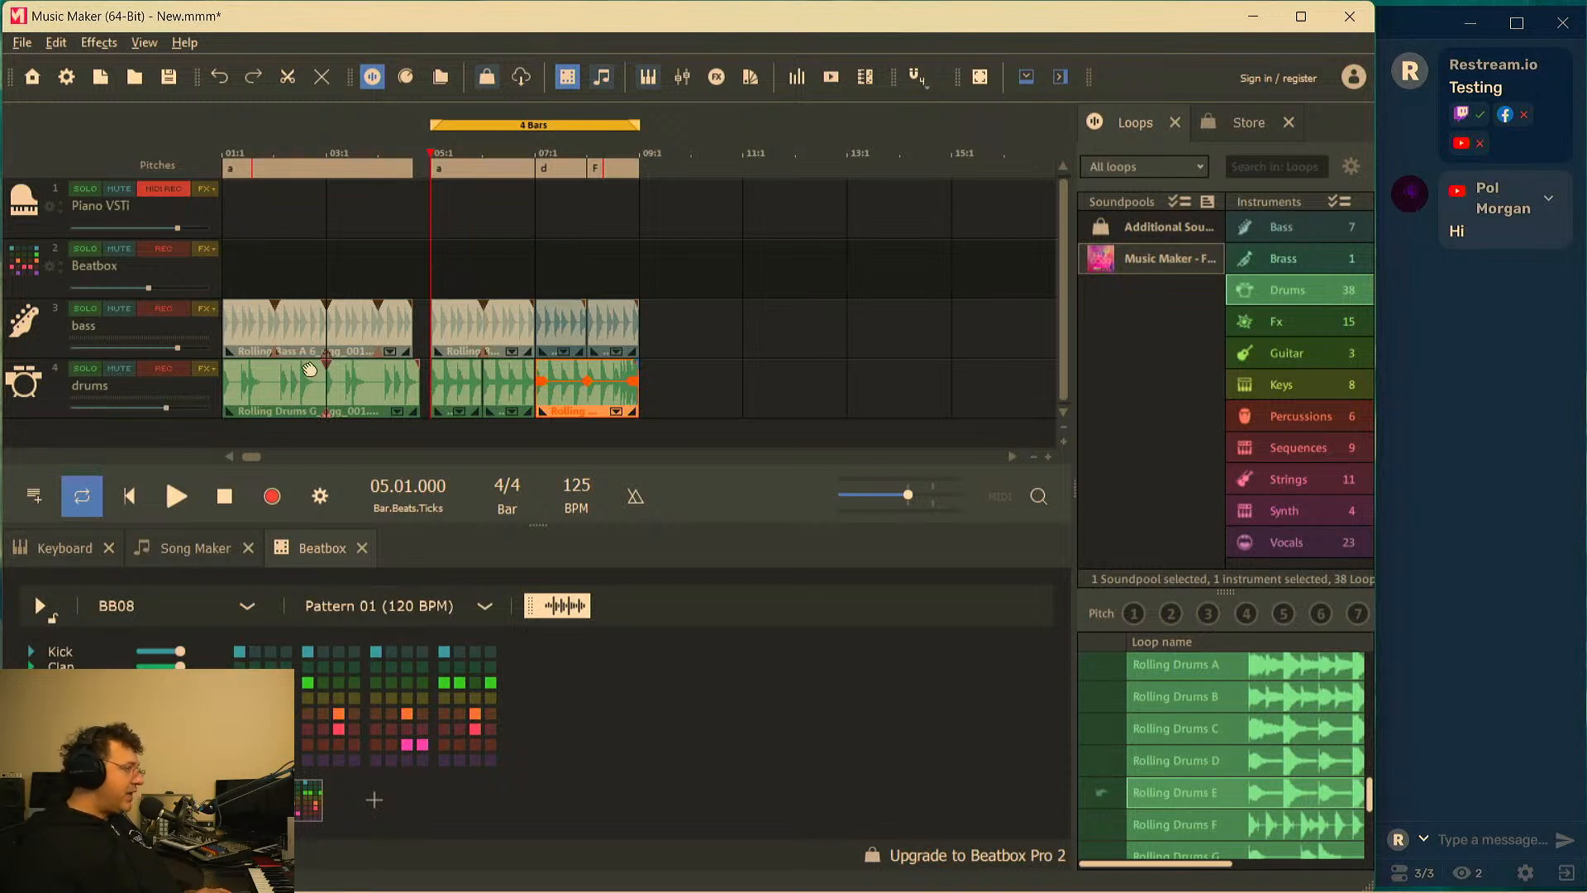
pyautogui.press('m')
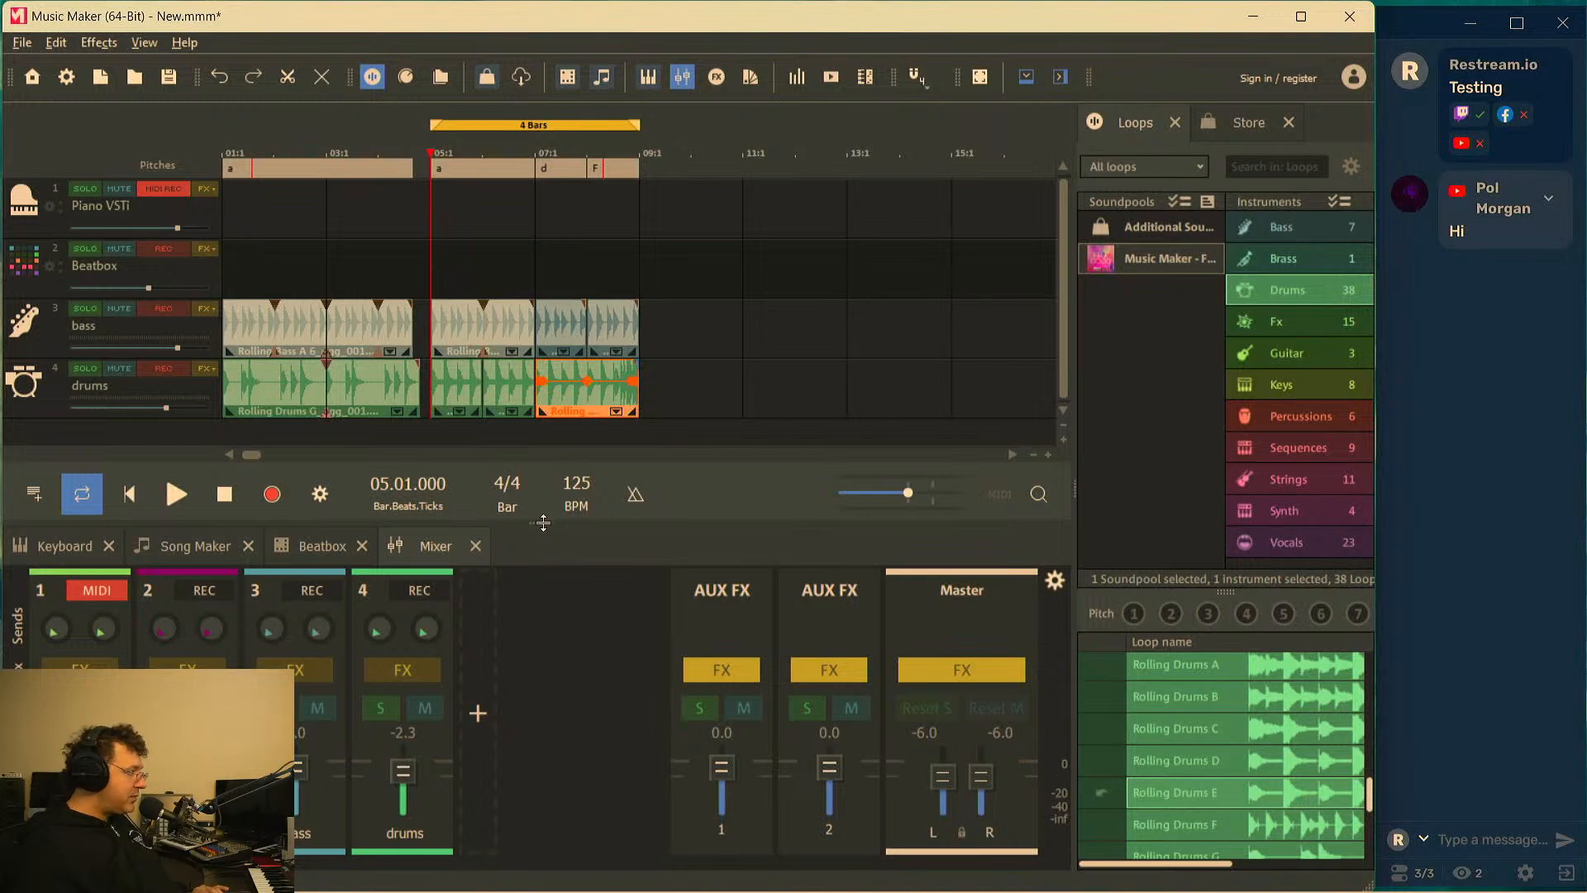
pyautogui.moveTo(543, 523); pyautogui.dragTo(512, 377)
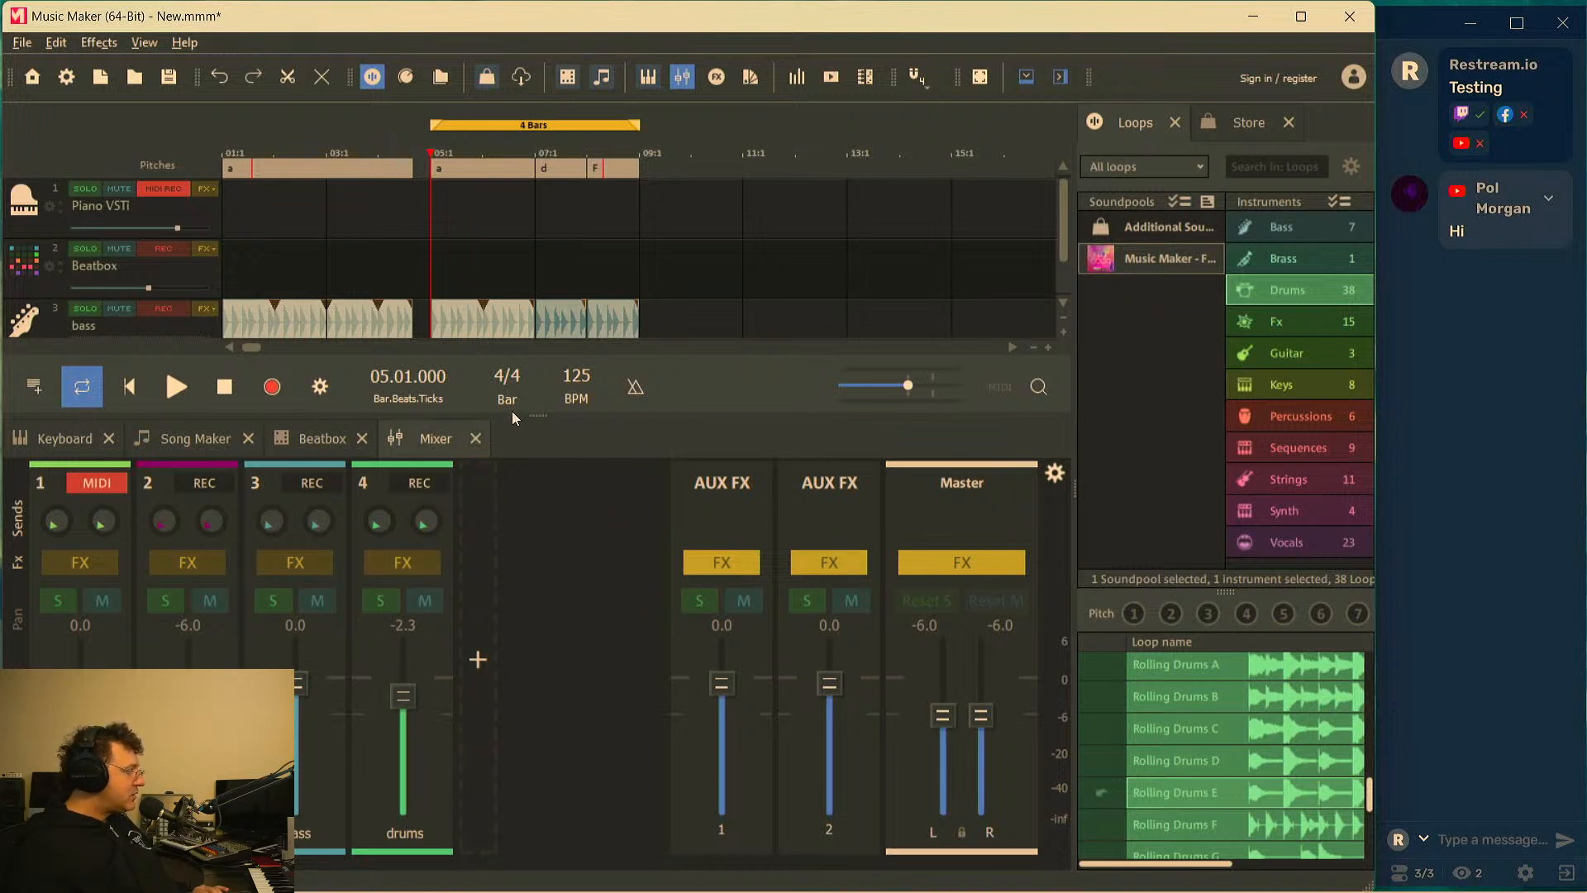
pyautogui.moveTo(527, 417); pyautogui.dragTo(508, 579)
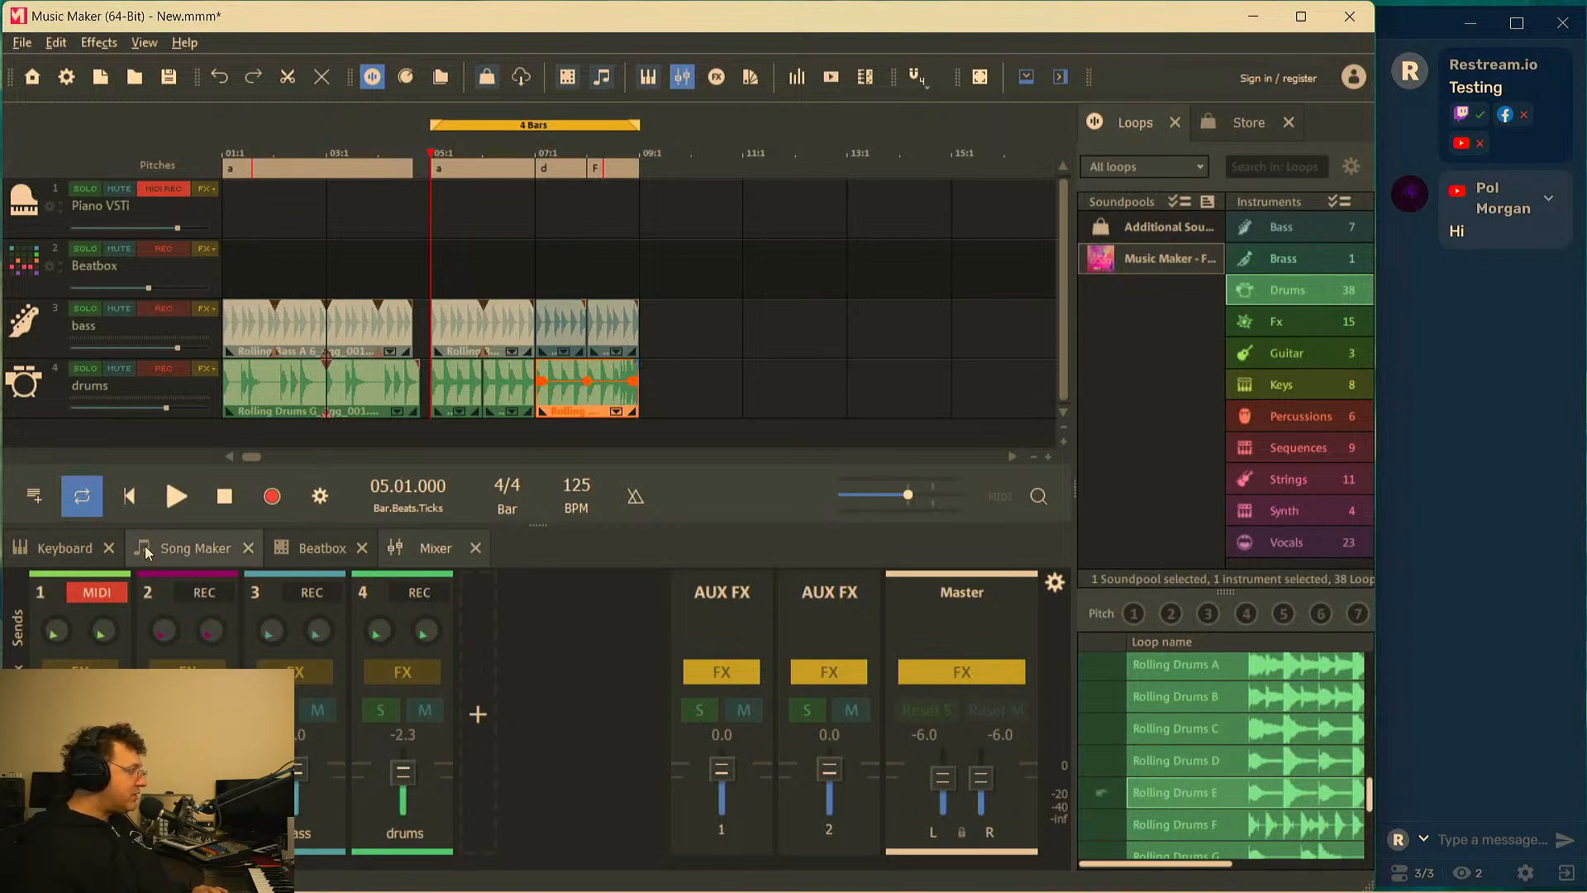
# Return to the Beatbox view and briefly play from bar 5 to check the drum level
pyautogui.click(304, 550)
pyautogui.press('space')
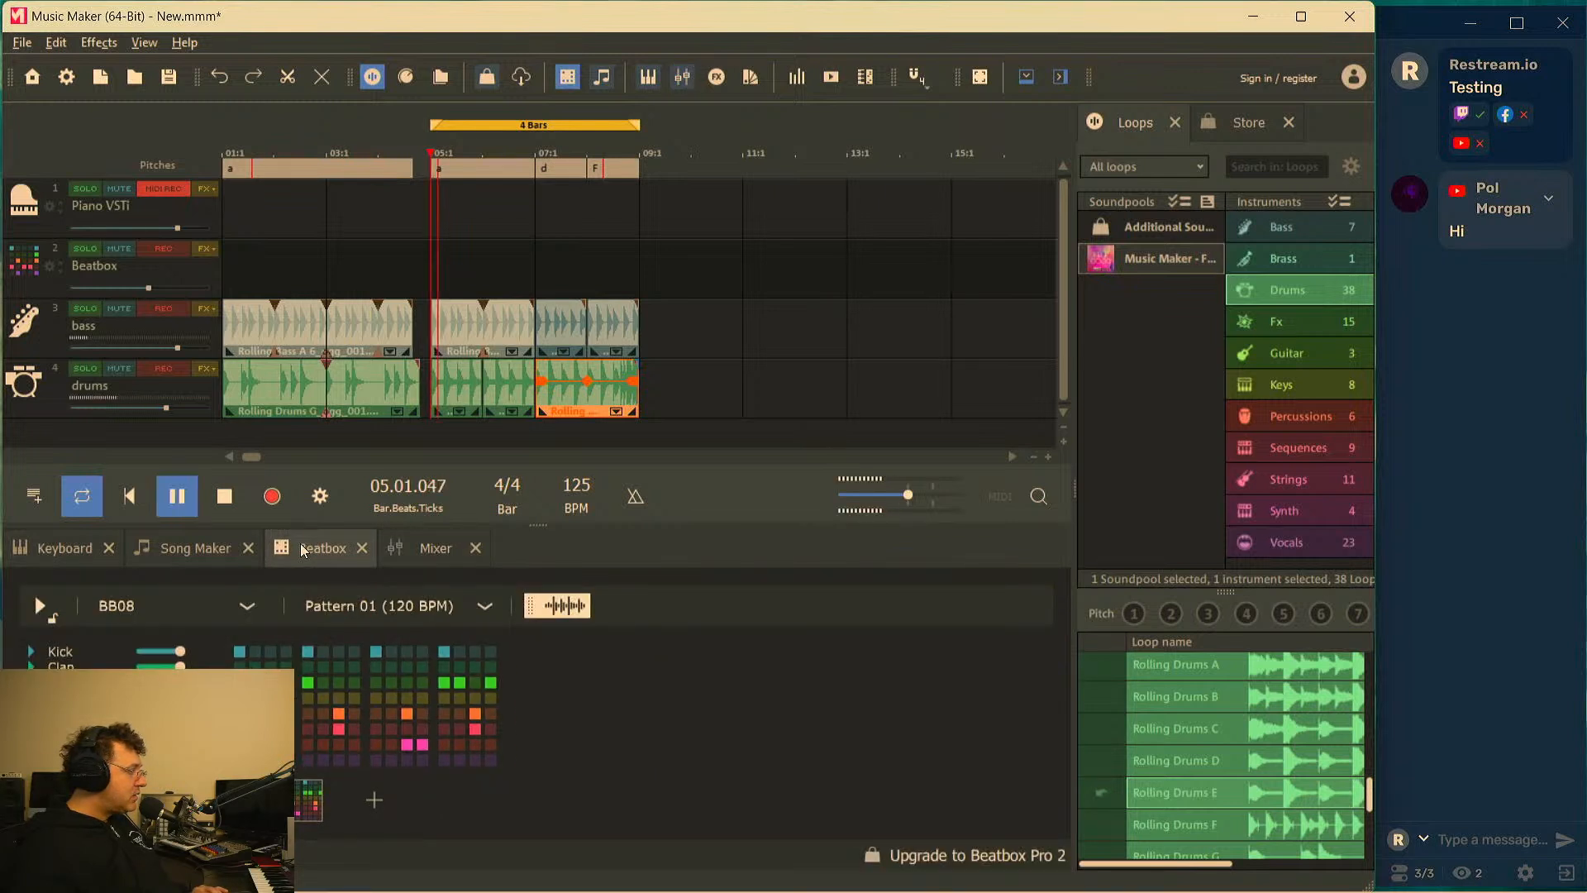
pyautogui.press('space')
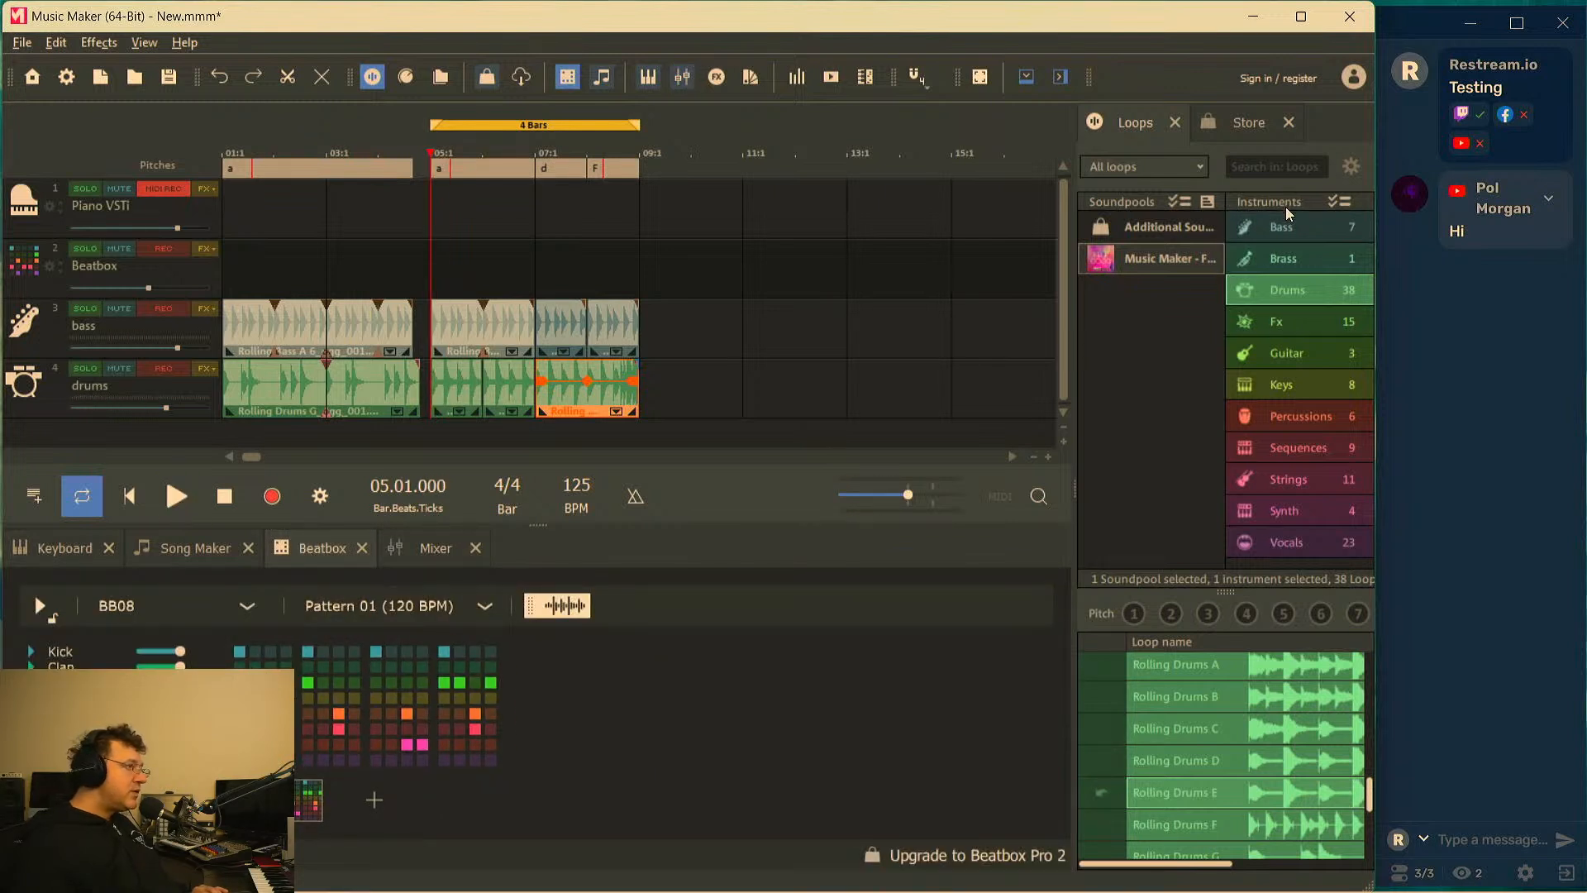
pyautogui.click(1130, 168)
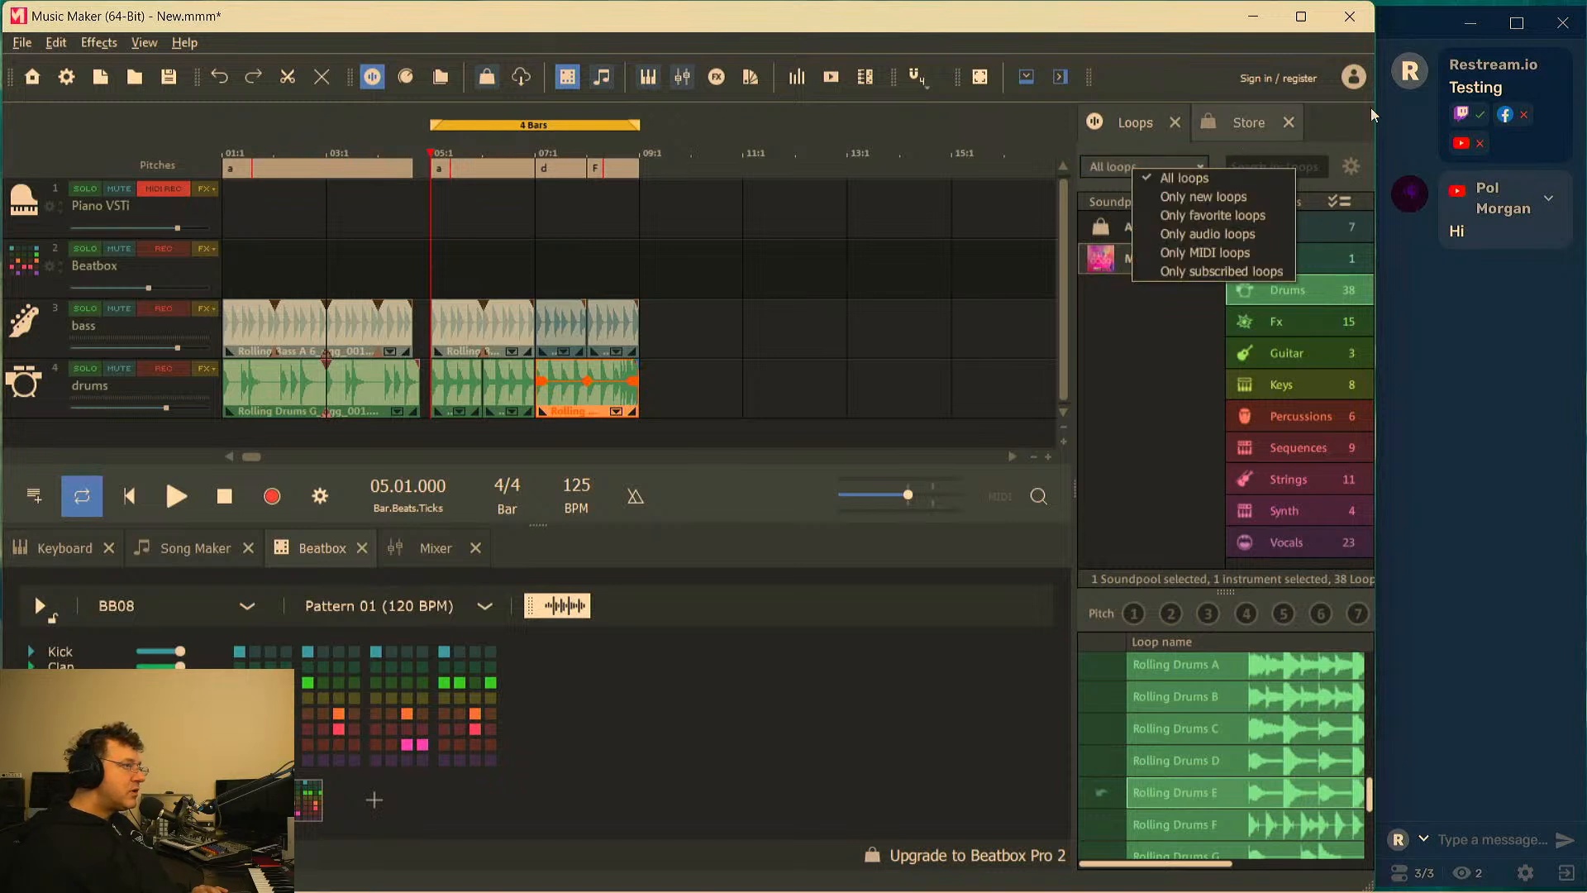
pyautogui.click(1337, 106)
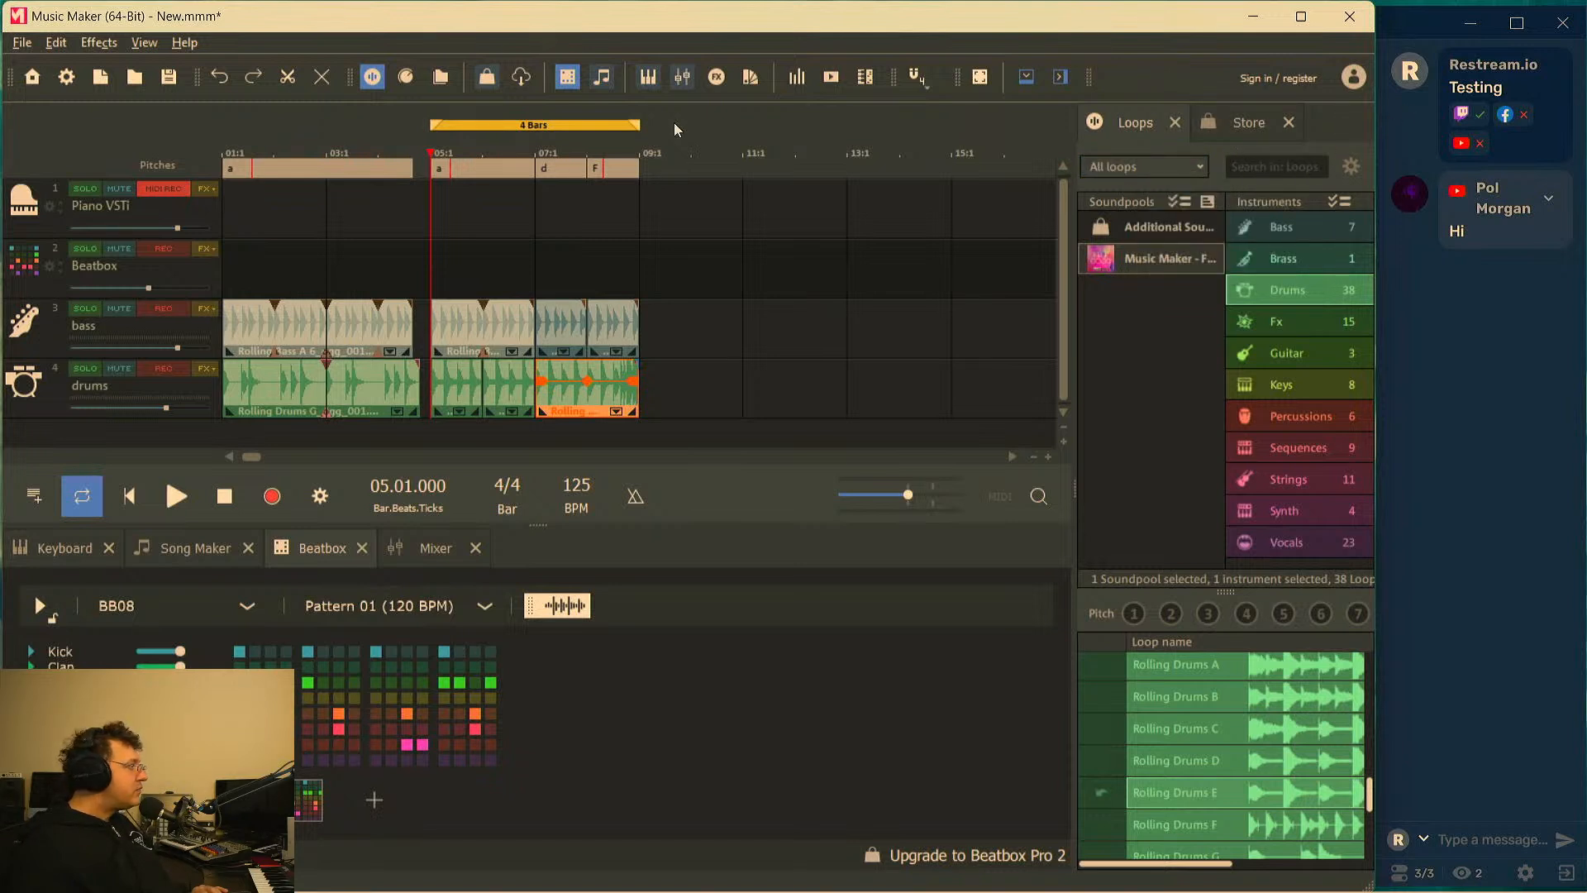
pyautogui.doubleClick(150, 207)
pyautogui.click(124, 225)
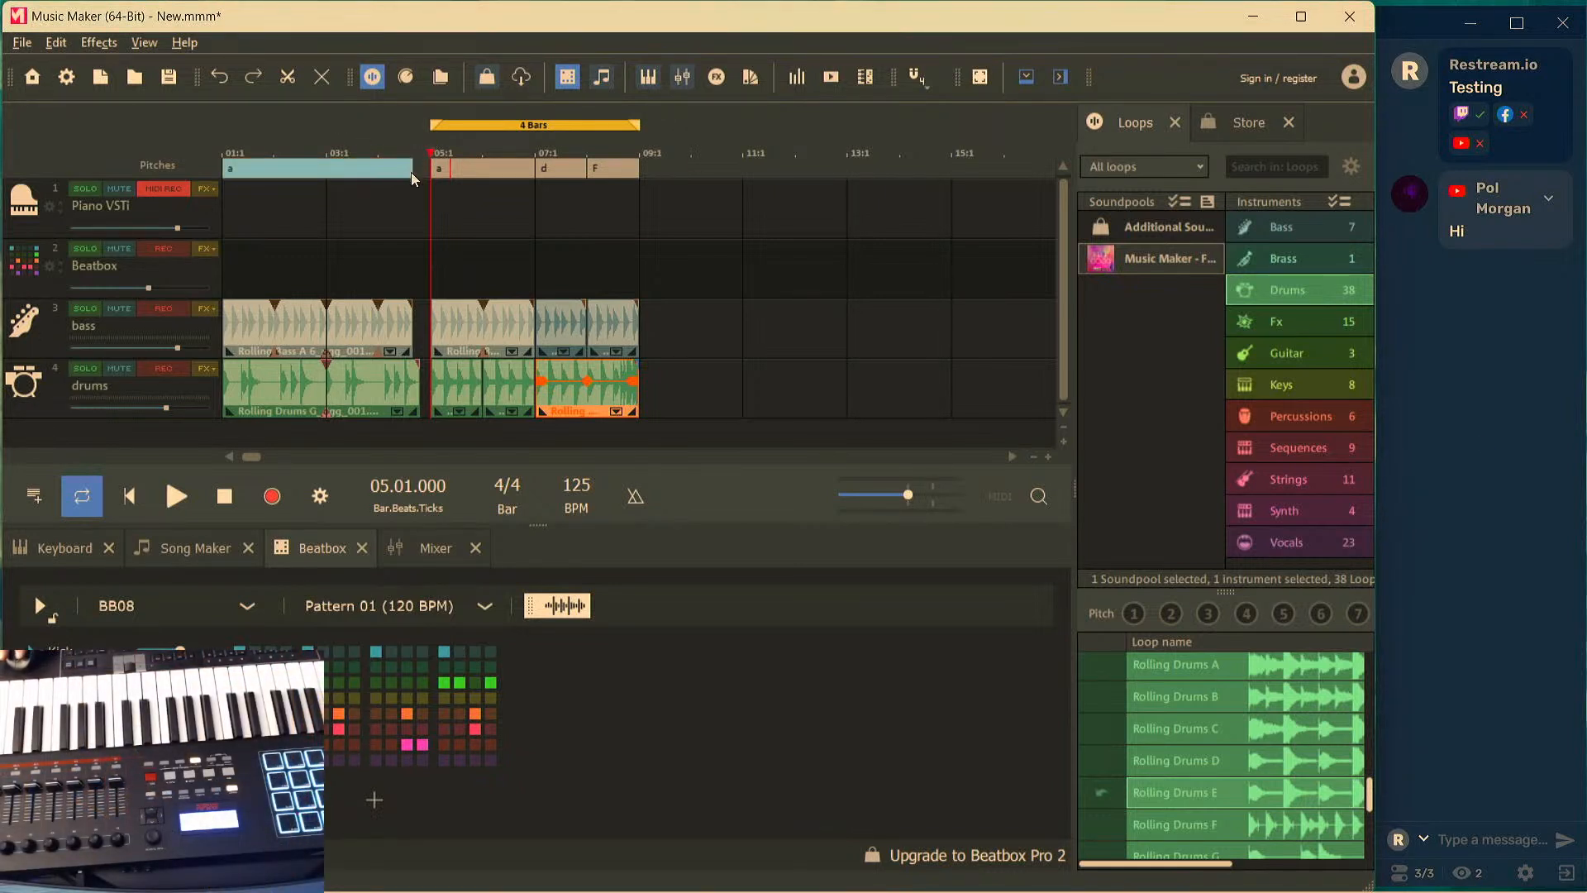
pyautogui.press('Home')
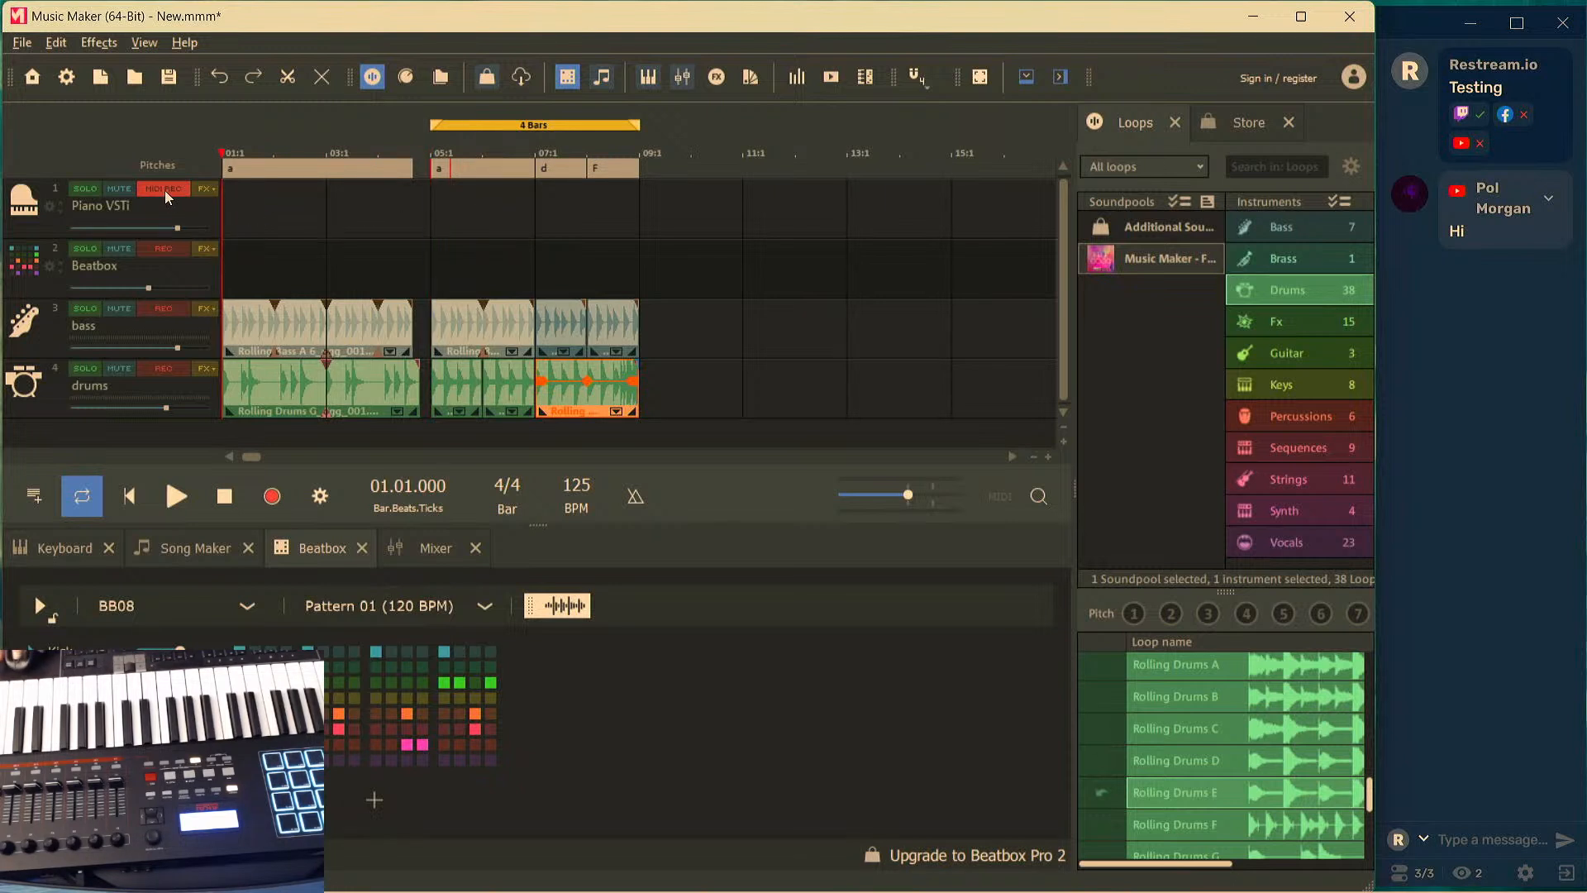
pyautogui.click(270, 496)
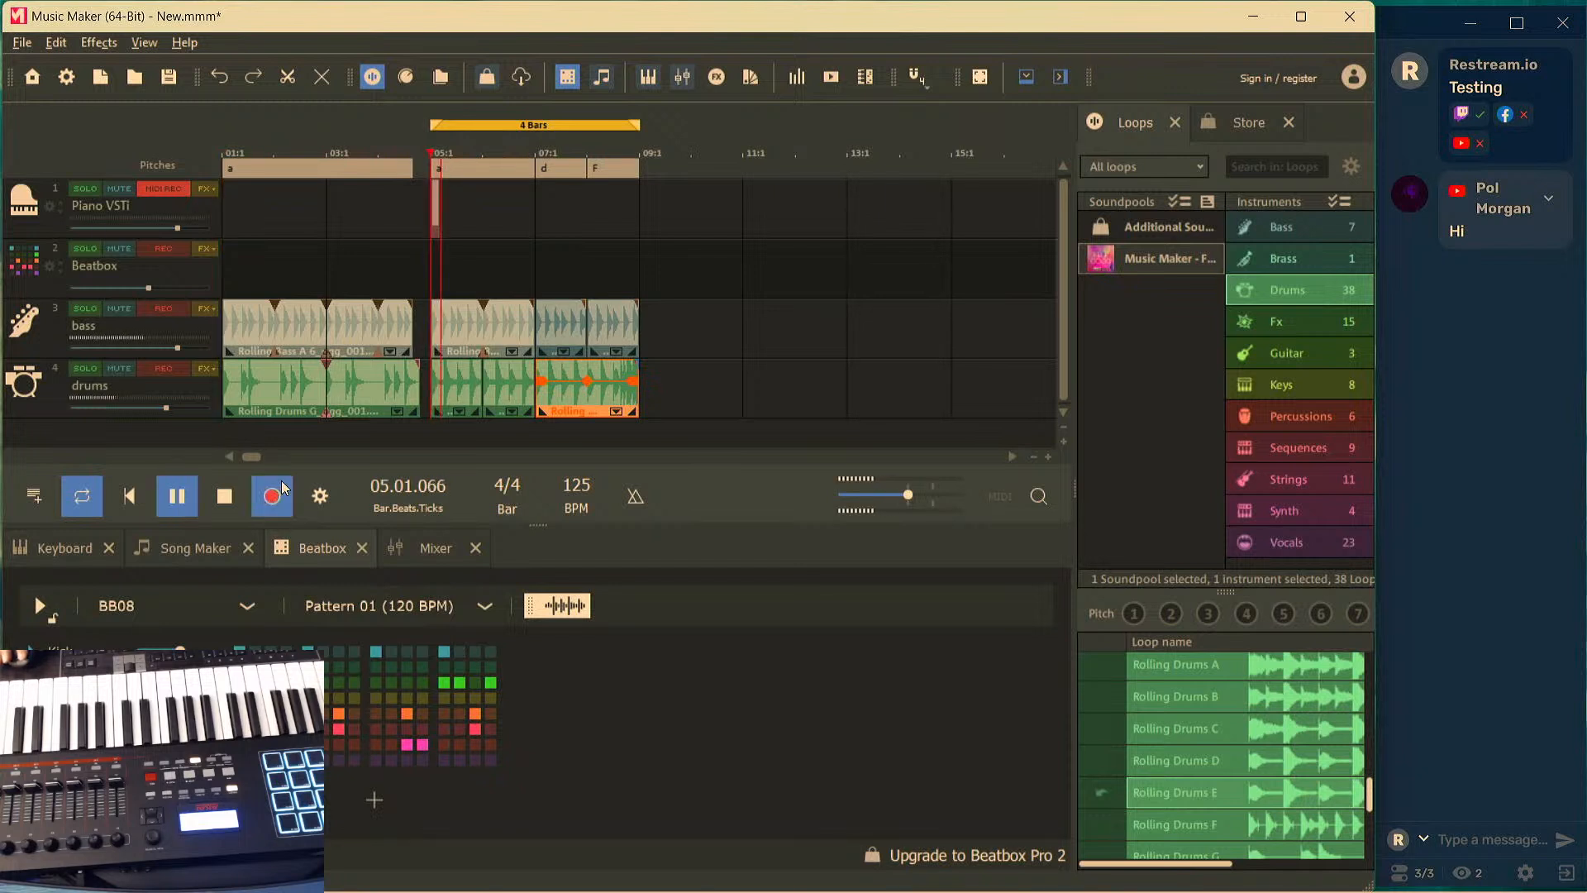
pyautogui.press('space')
pyautogui.click(454, 217)
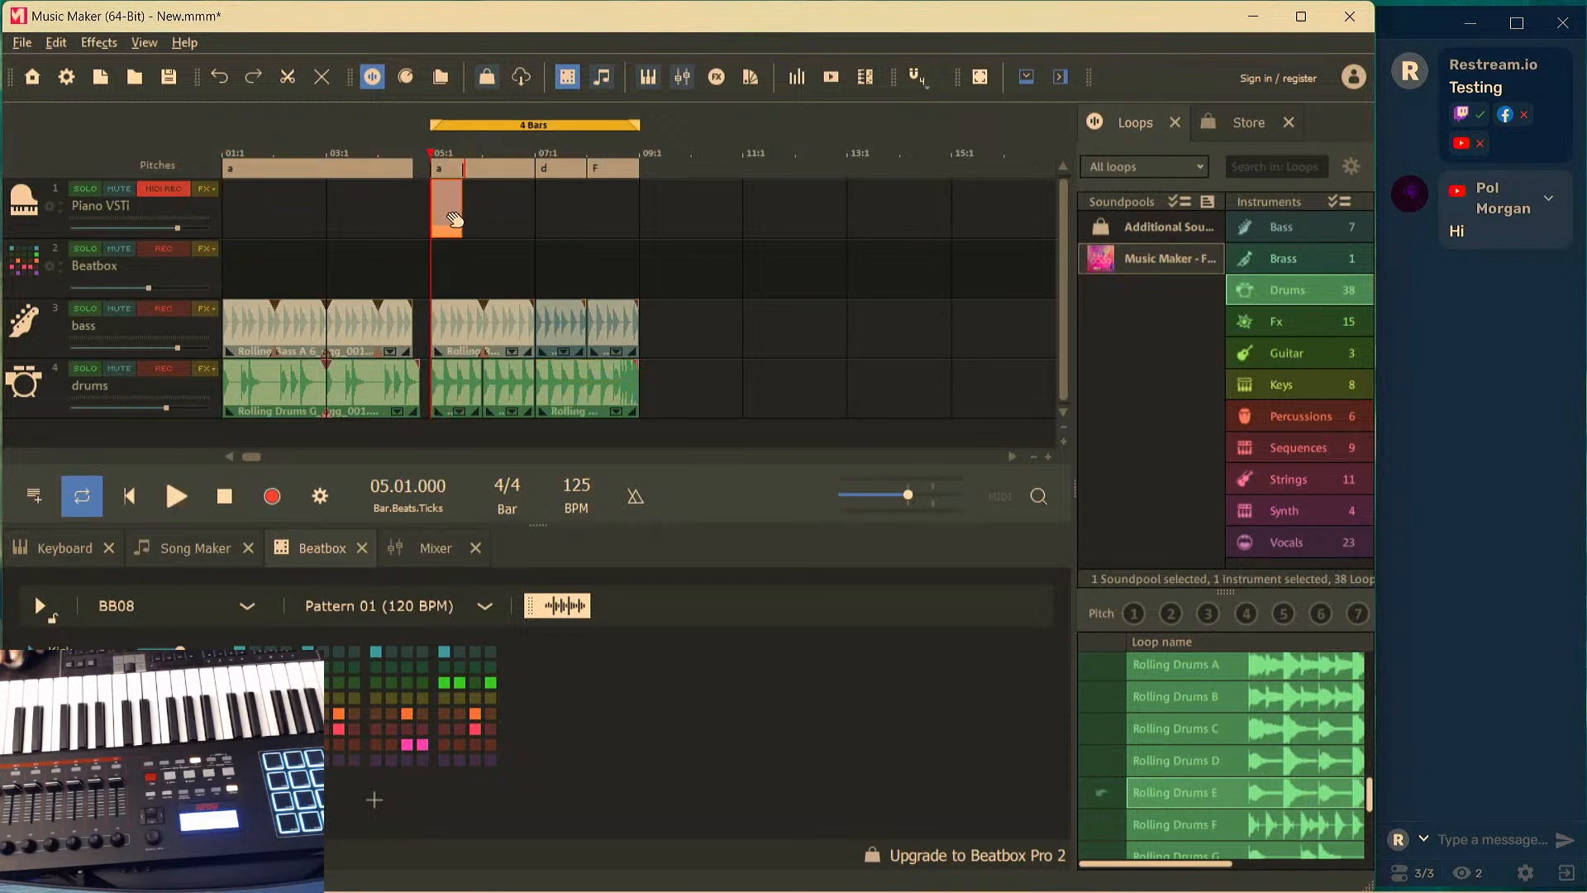
pyautogui.press('Delete')
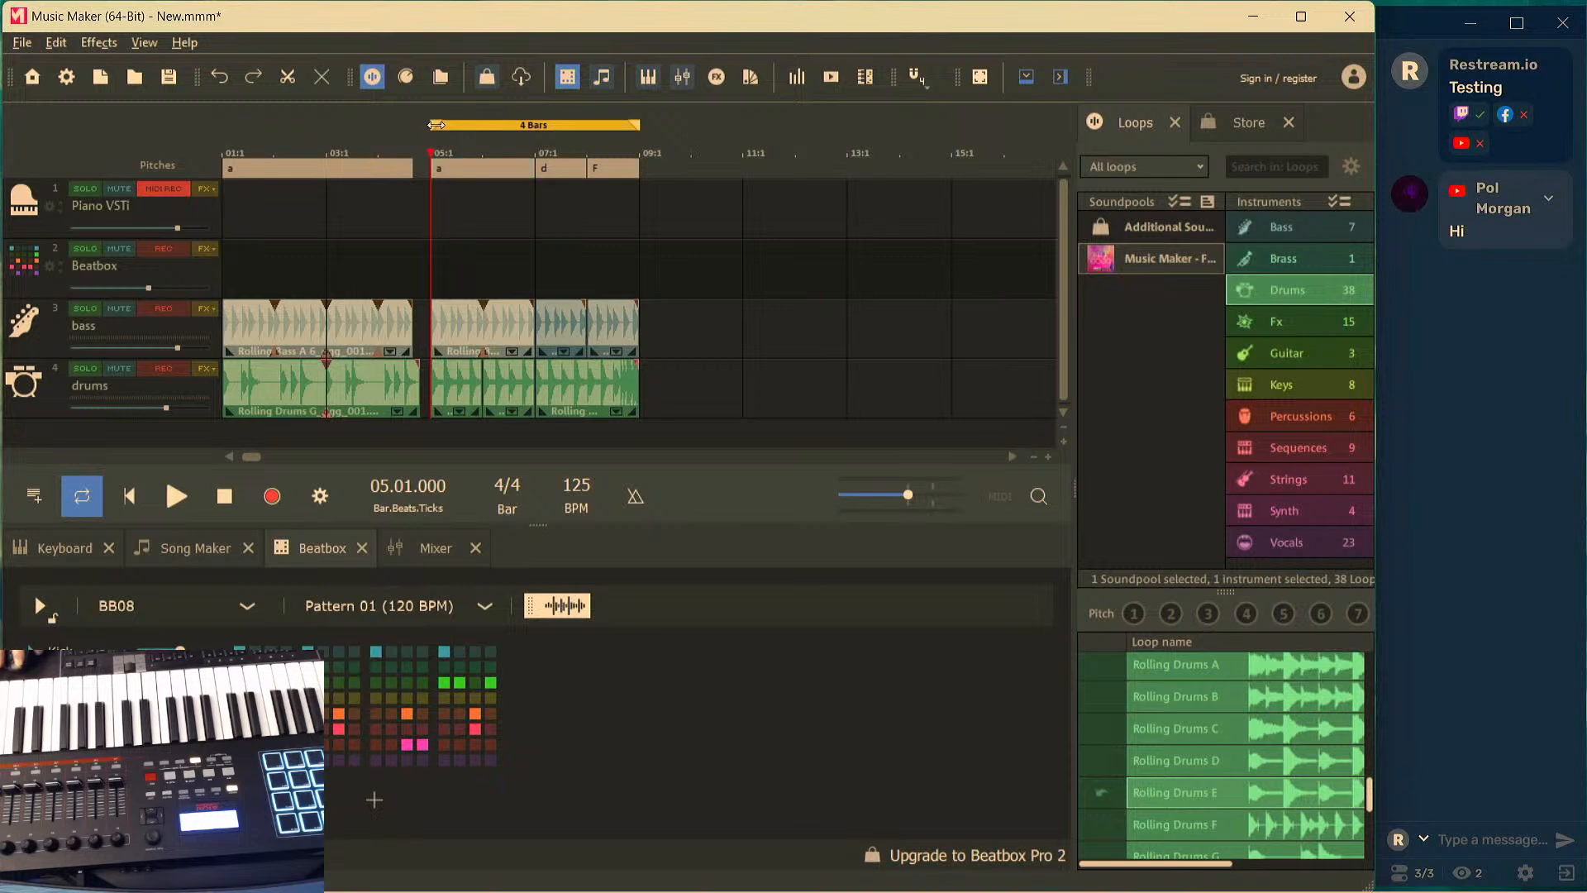
# Extend the playback range back to bar 1 and record a MIDI piano part over the eight bars with the metronome on
pyautogui.moveTo(435, 125); pyautogui.dragTo(195, 131)
pyautogui.press('Home')
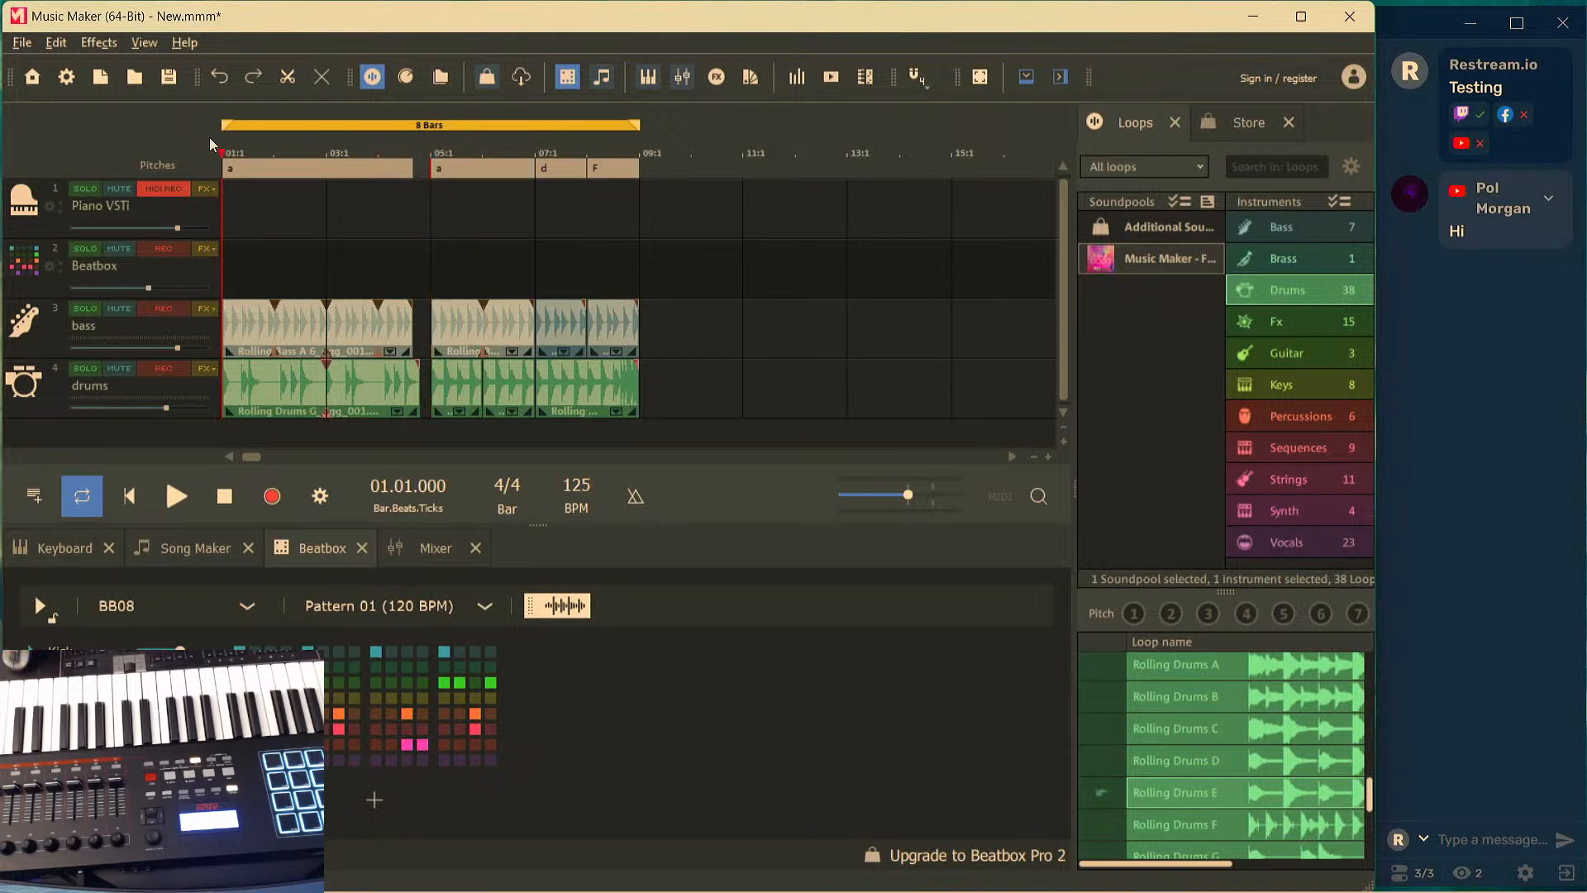
pyautogui.click(322, 498)
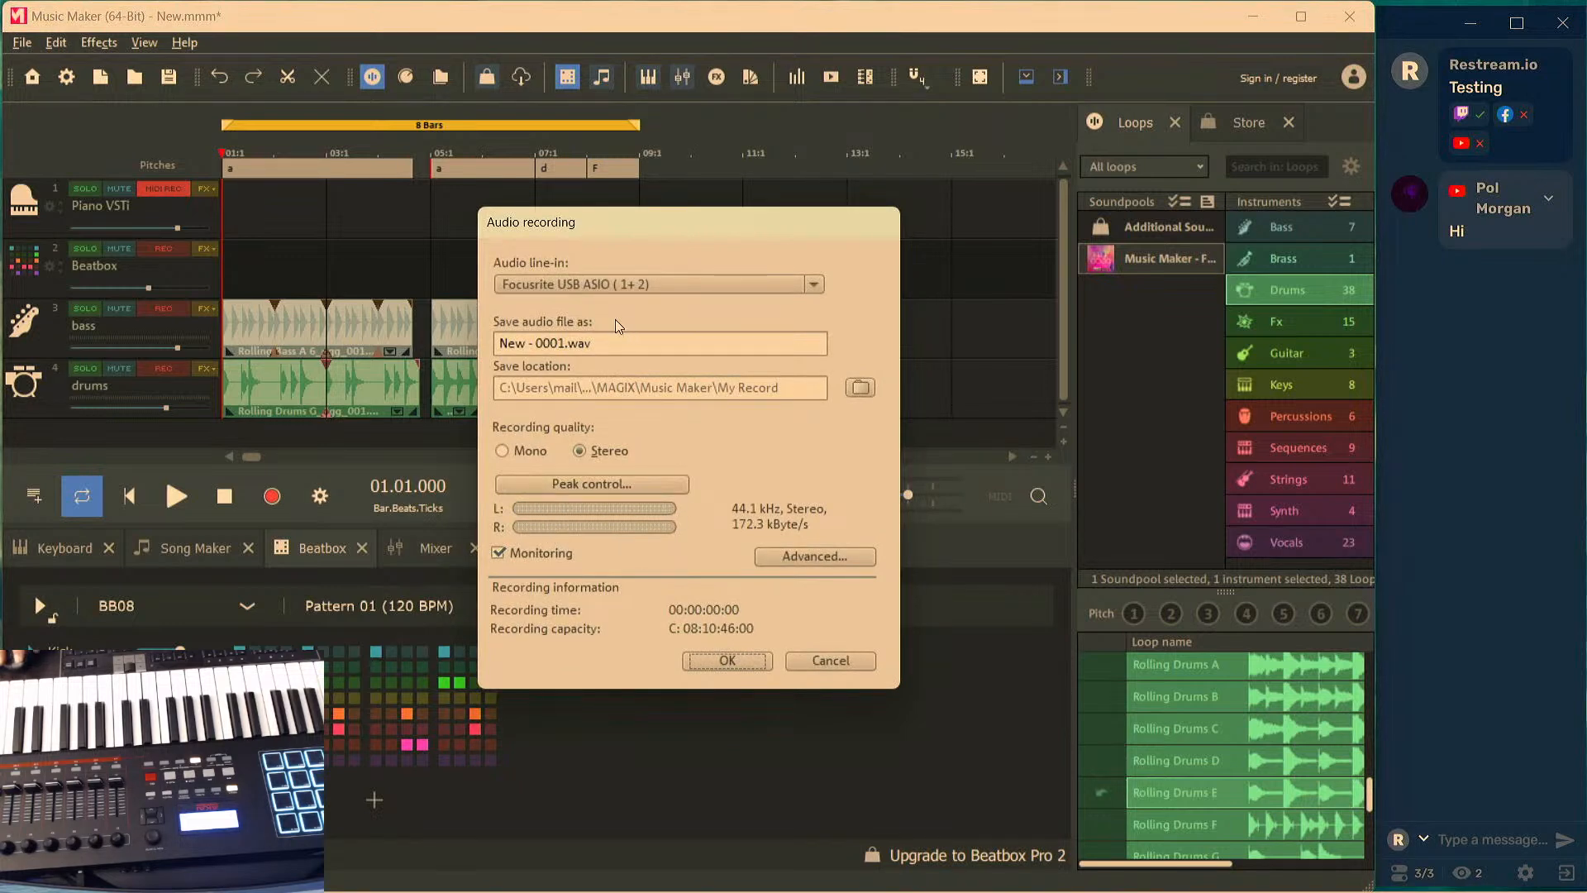
pyautogui.click(826, 665)
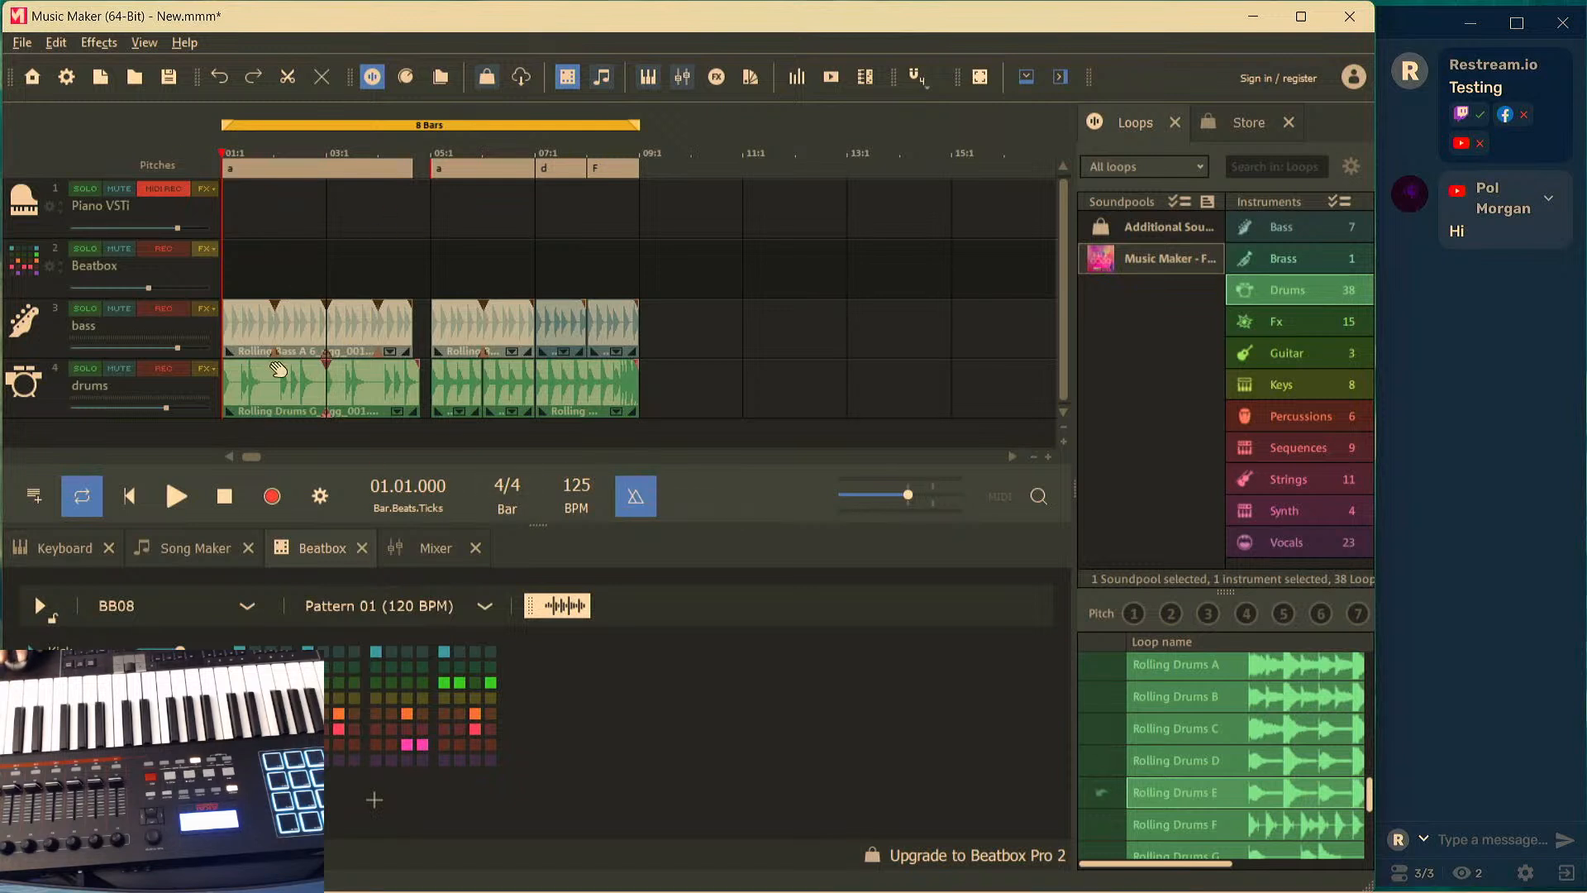
pyautogui.click(271, 498)
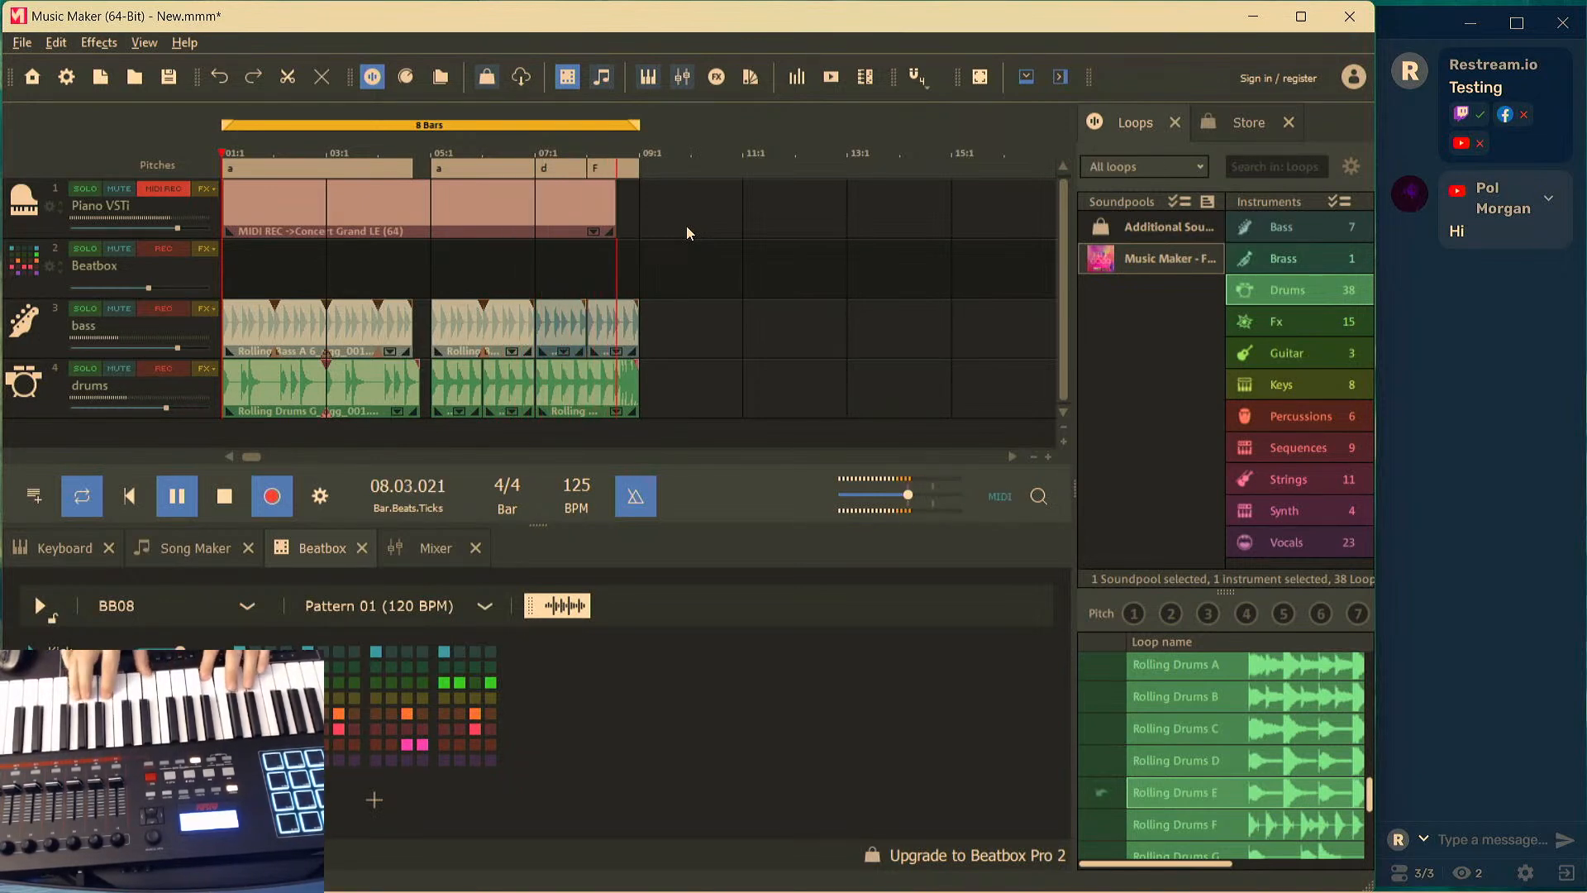
pyautogui.press('space')
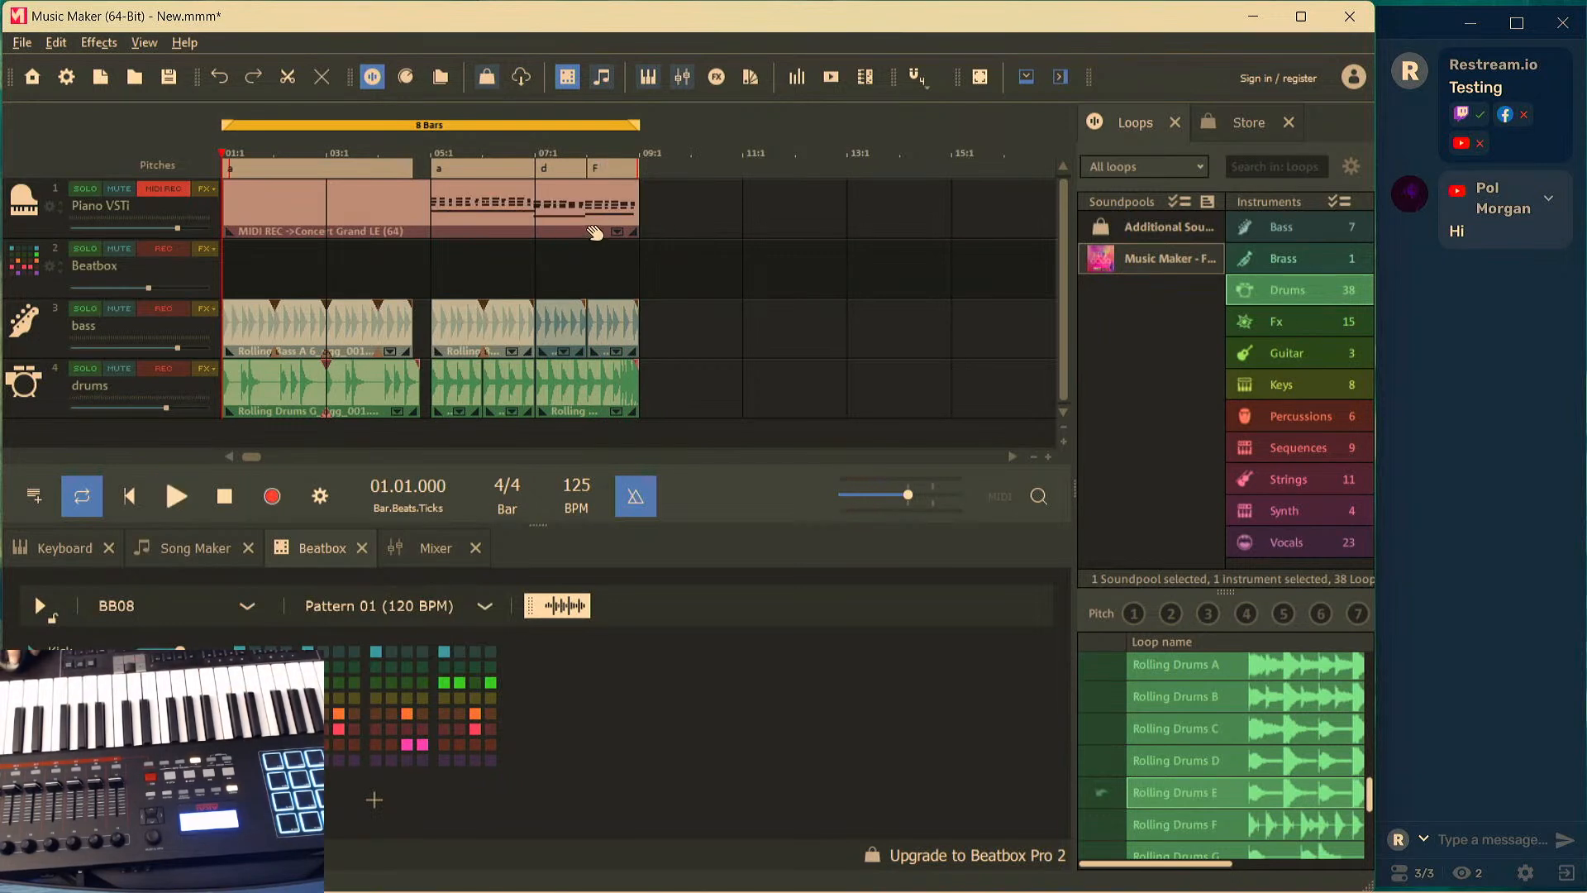
# Open the recorded piano clip in the MIDI Editor and enlarge the editor to view all the recorded notes
pyautogui.doubleClick(558, 219)
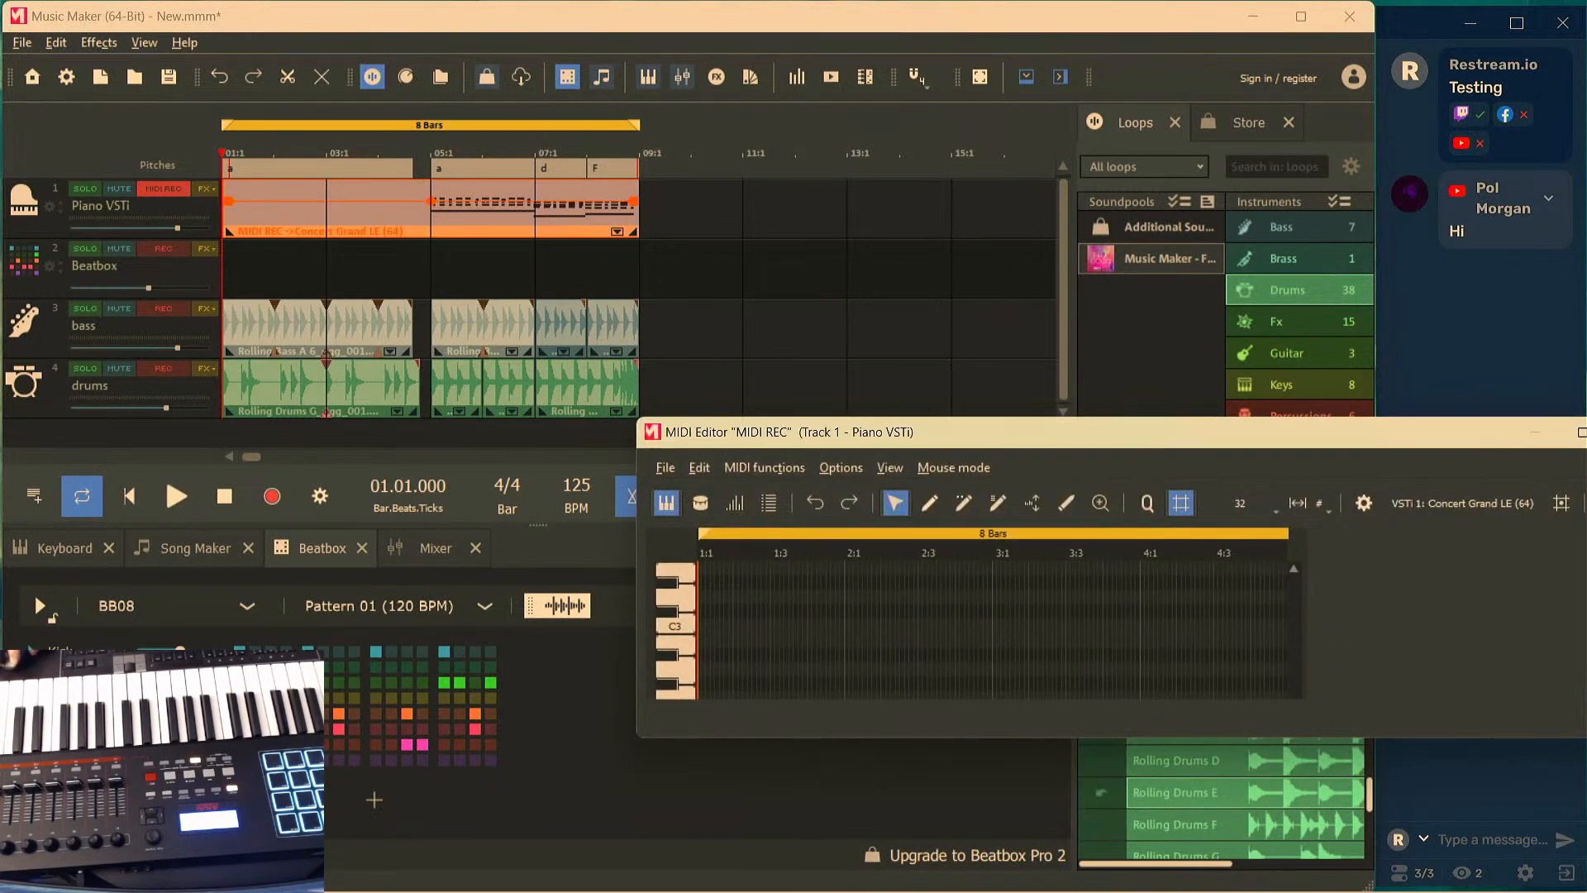
pyautogui.moveTo(854, 431); pyautogui.dragTo(379, 155)
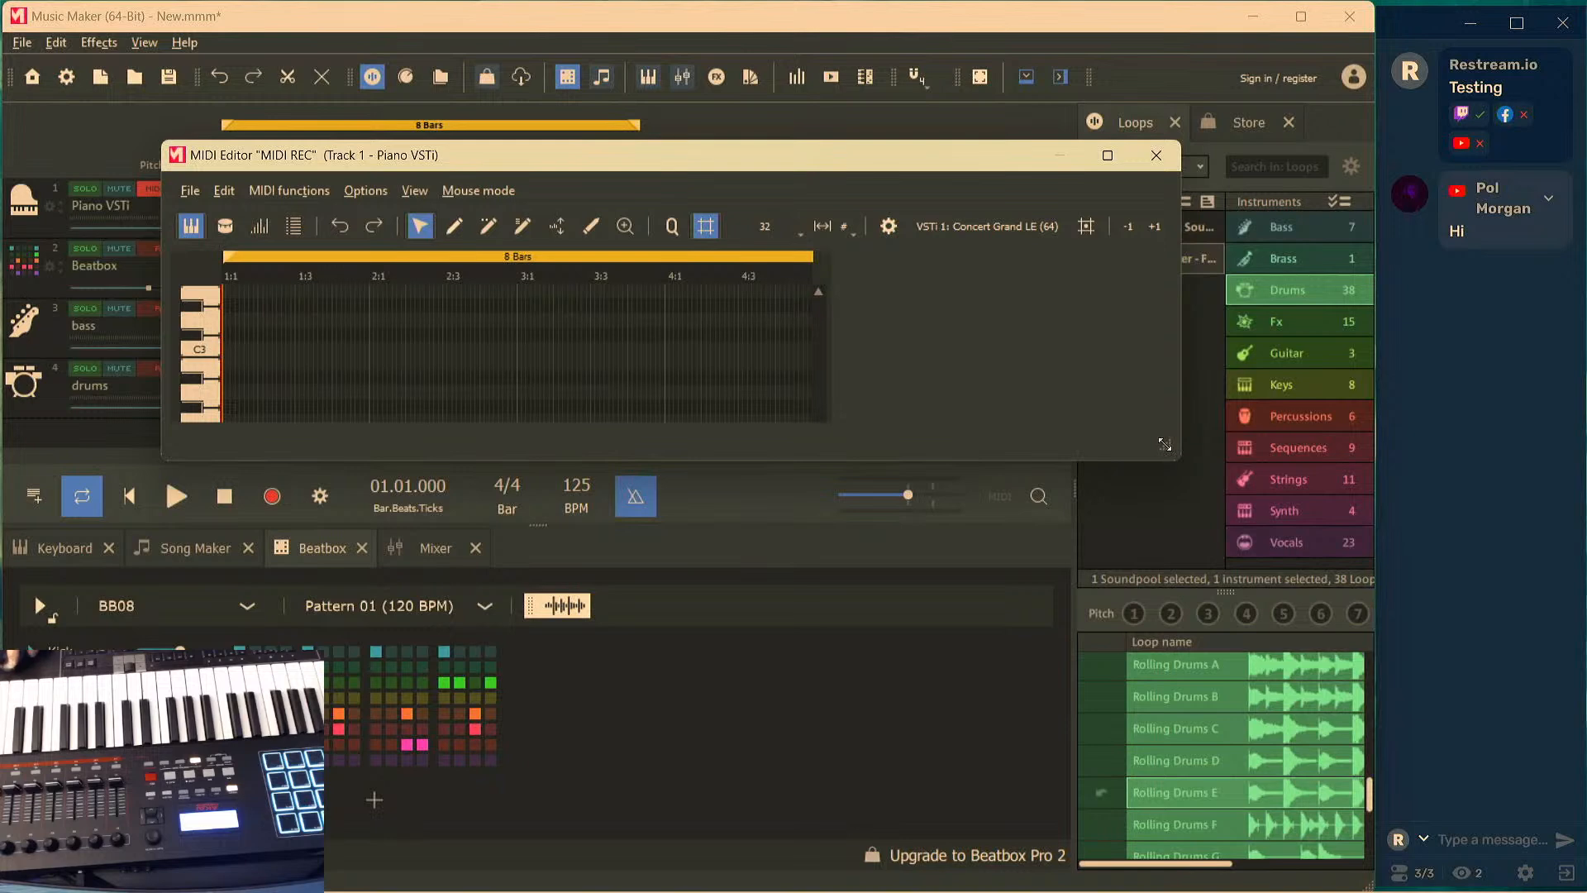
pyautogui.moveTo(1164, 444); pyautogui.dragTo(1318, 819)
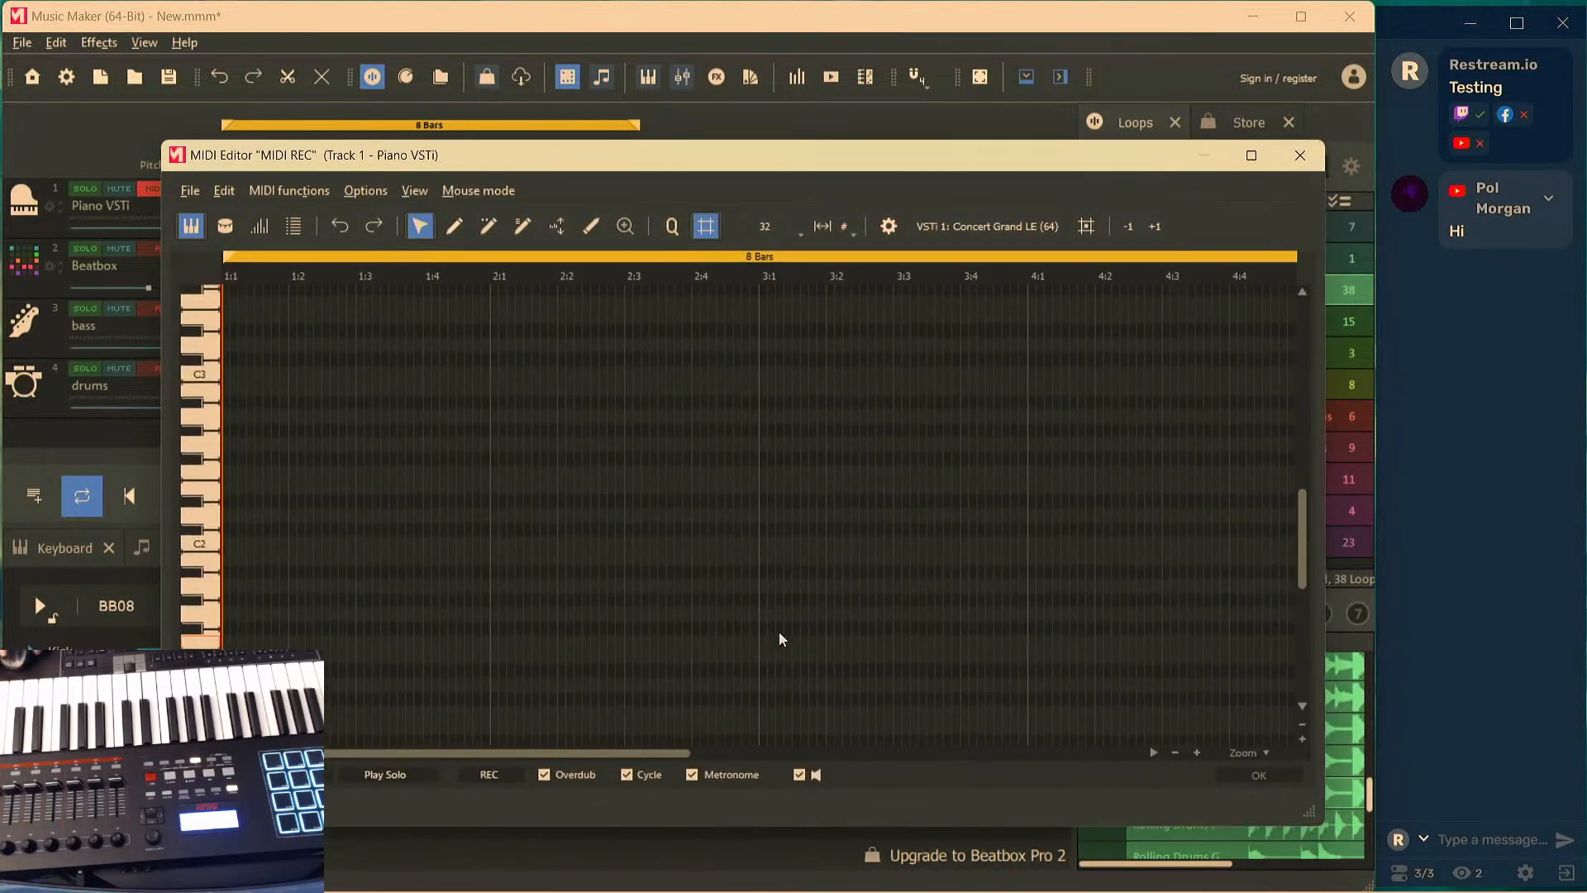
pyautogui.scroll(-8, 760, 612)
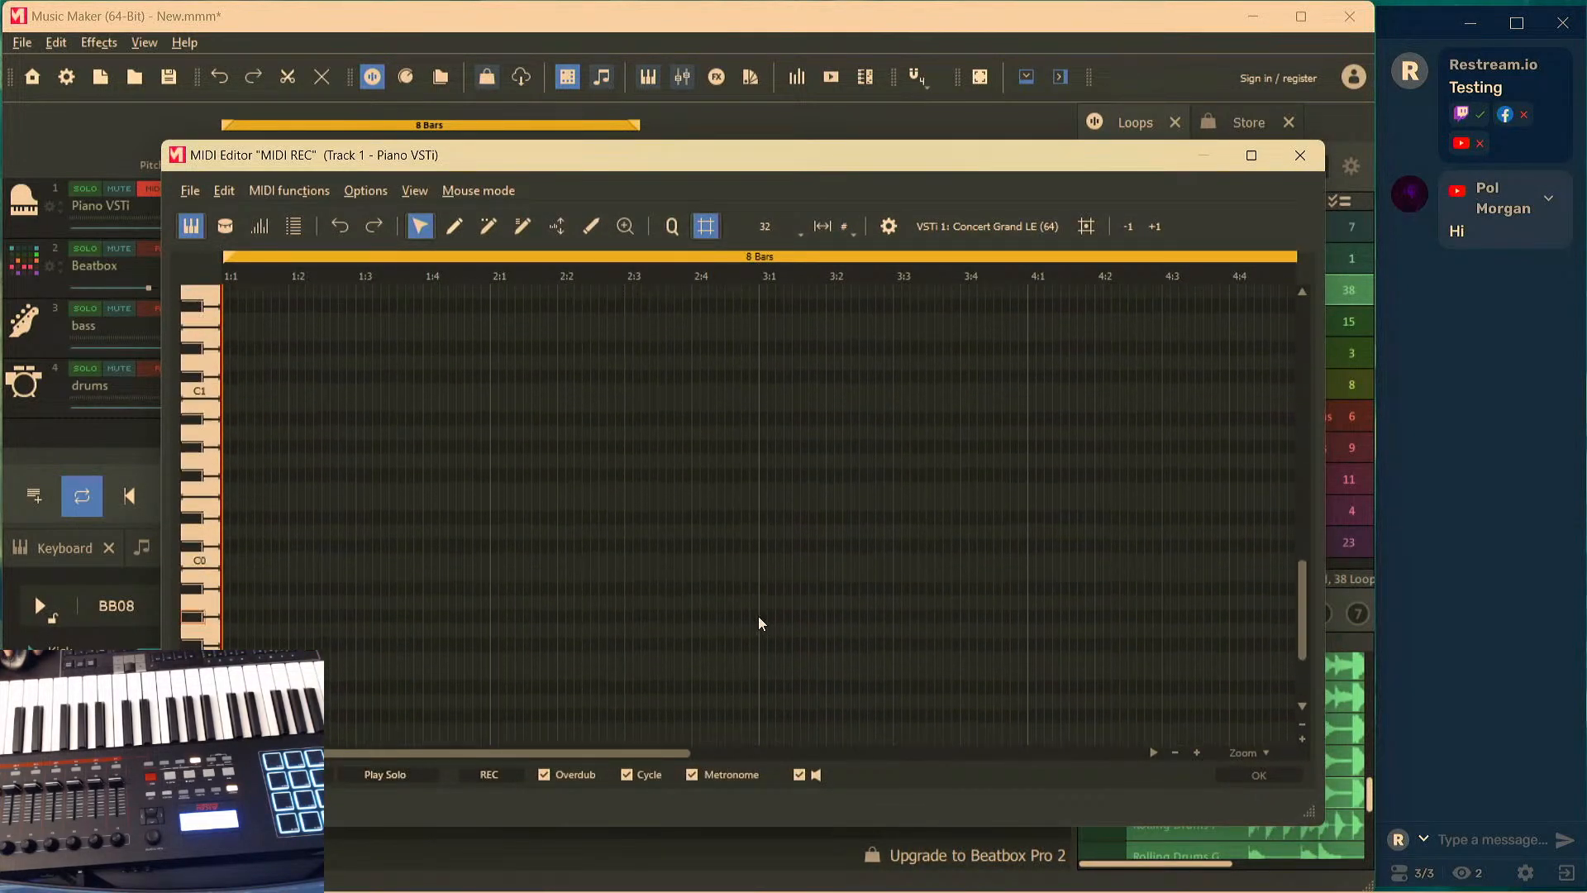
pyautogui.scroll(12, 757, 620)
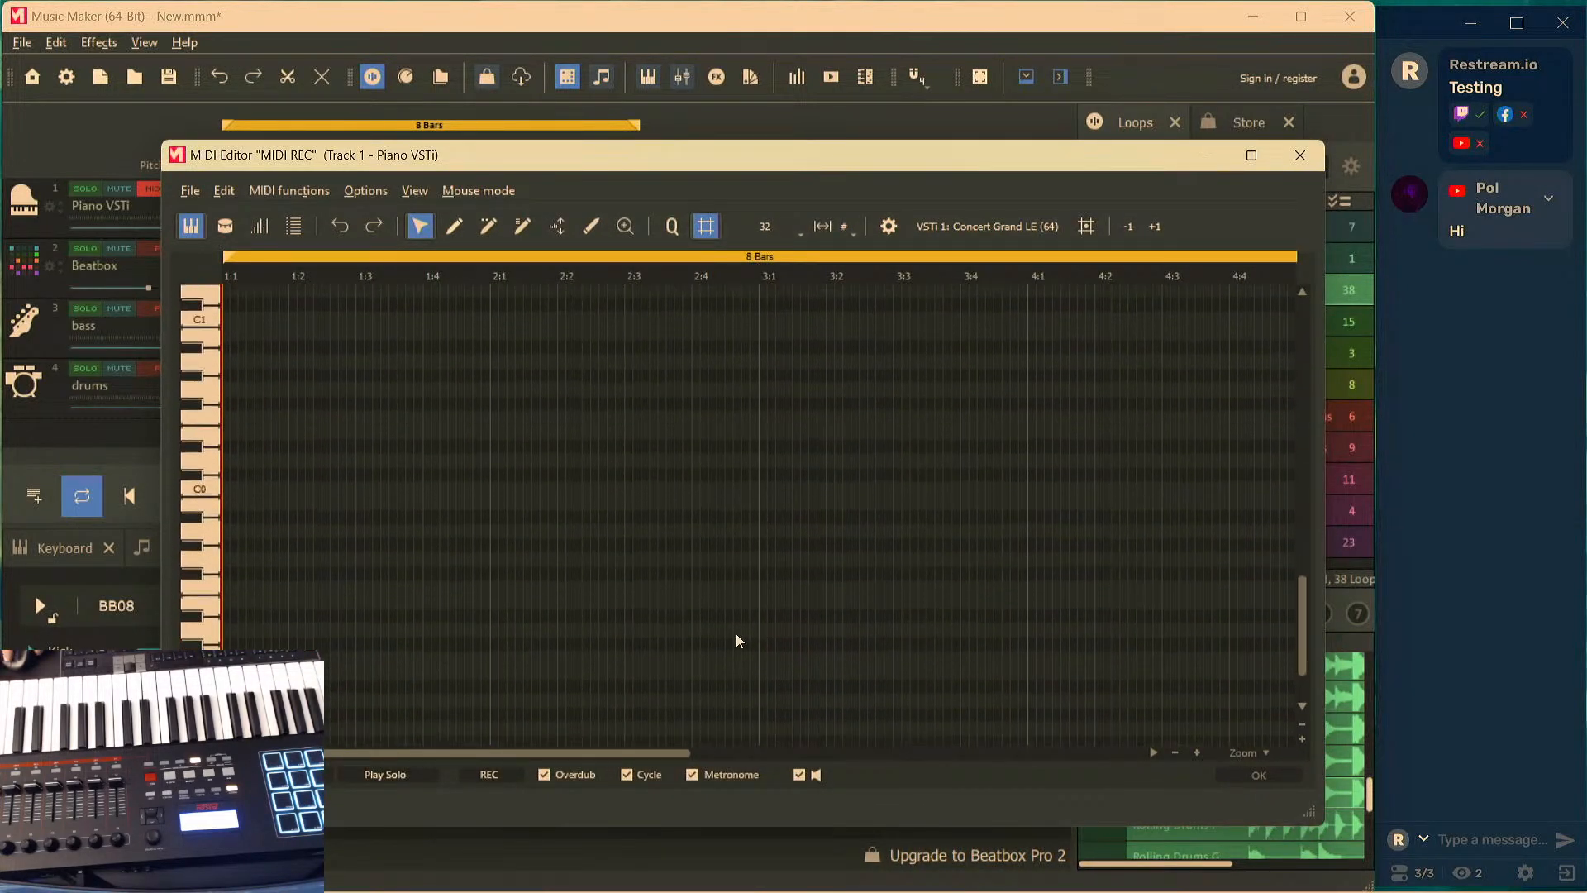
pyautogui.click(683, 281)
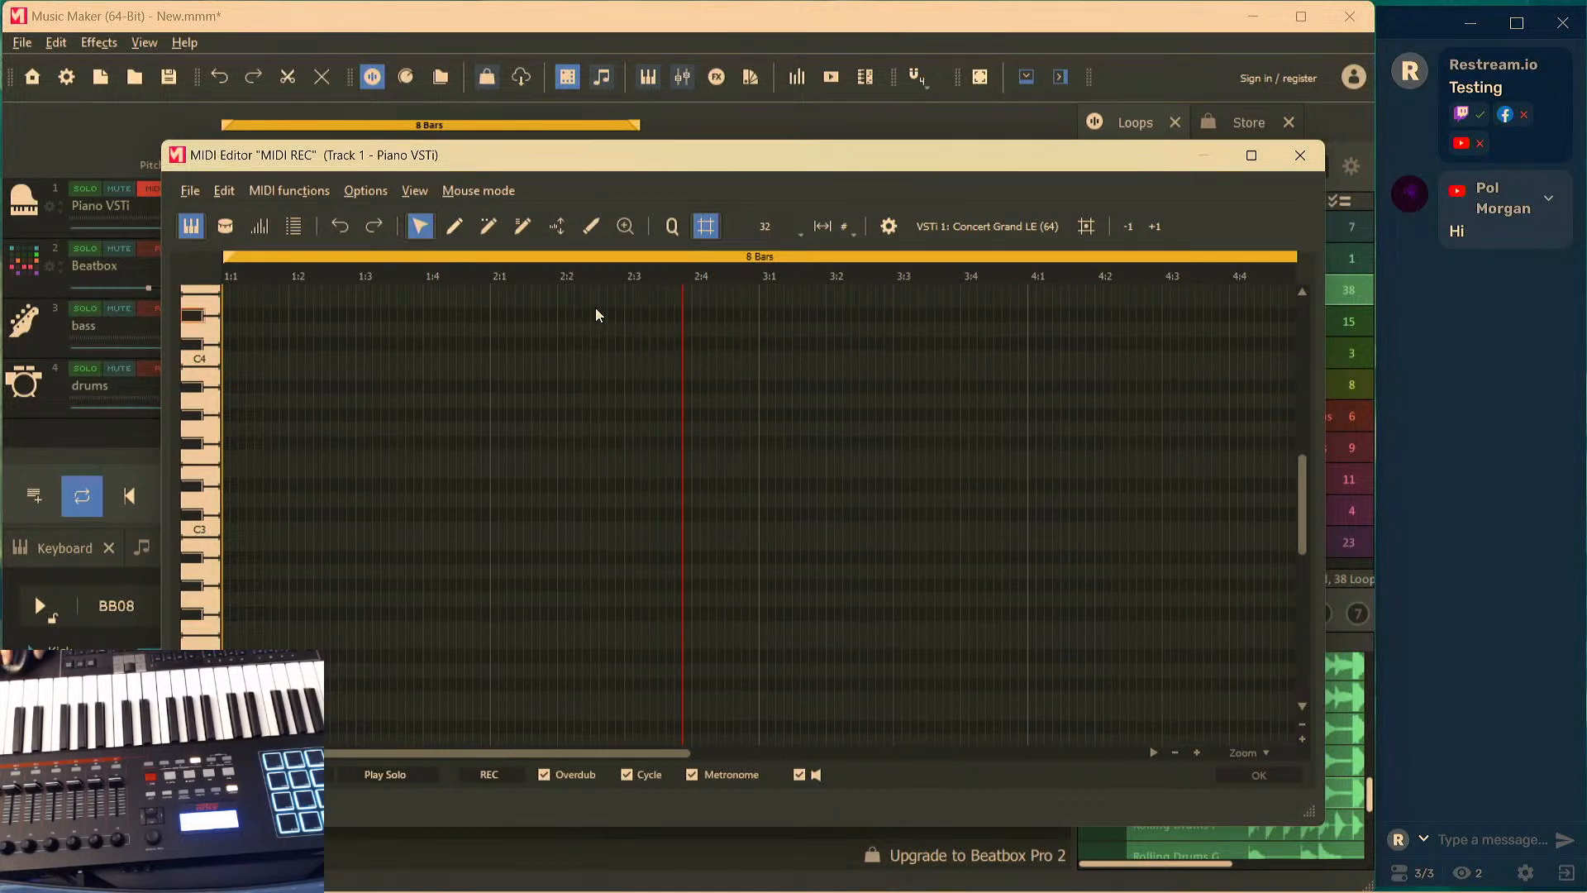
pyautogui.scroll(-3, 595, 309)
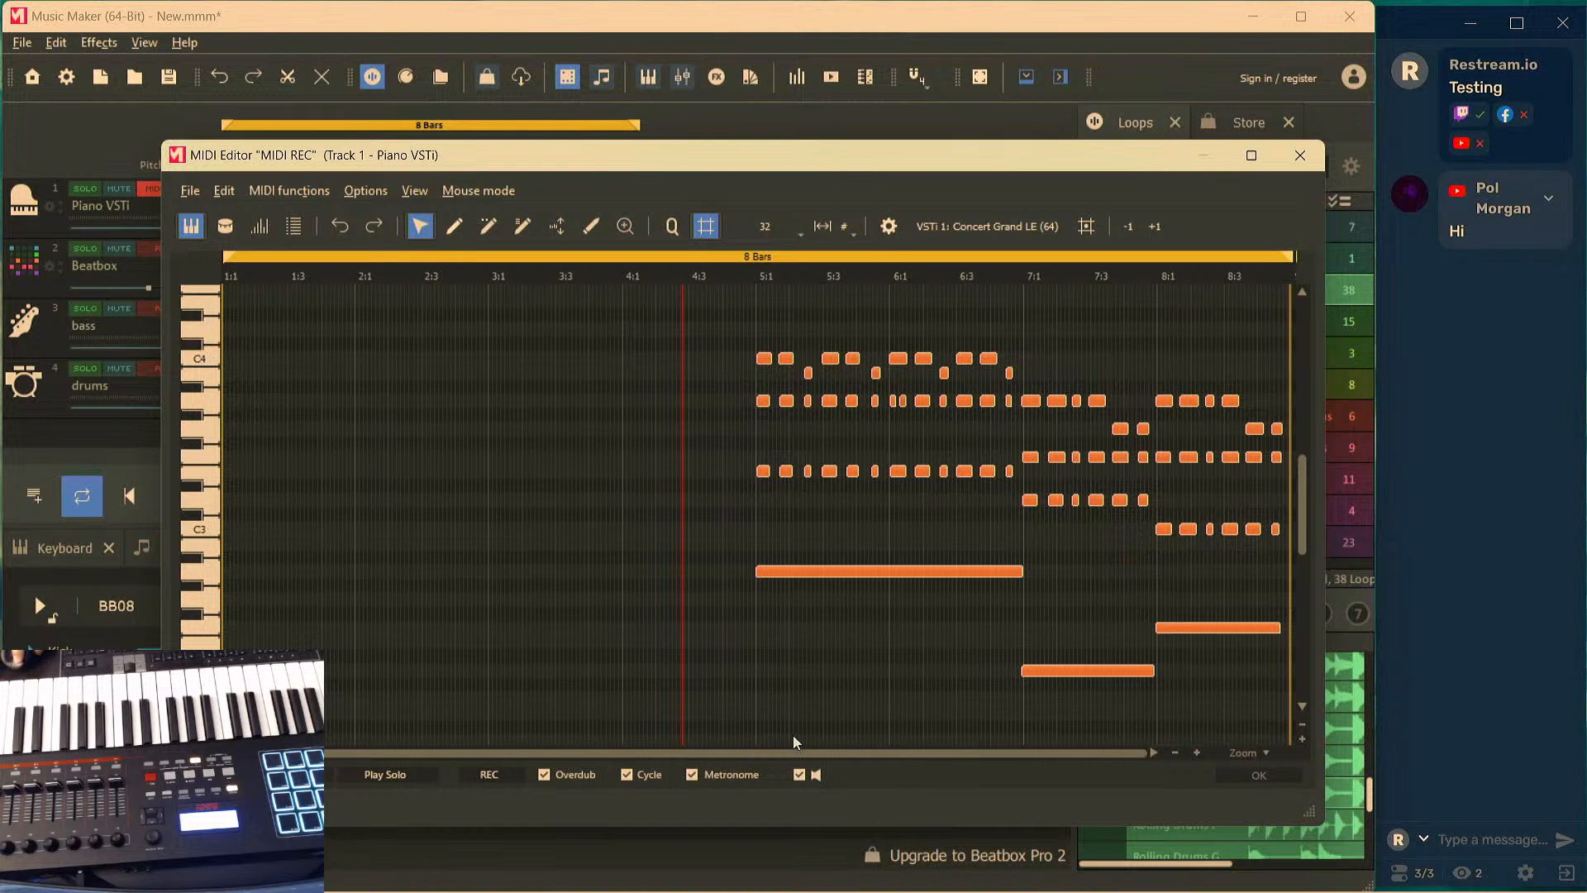
pyautogui.click(784, 756)
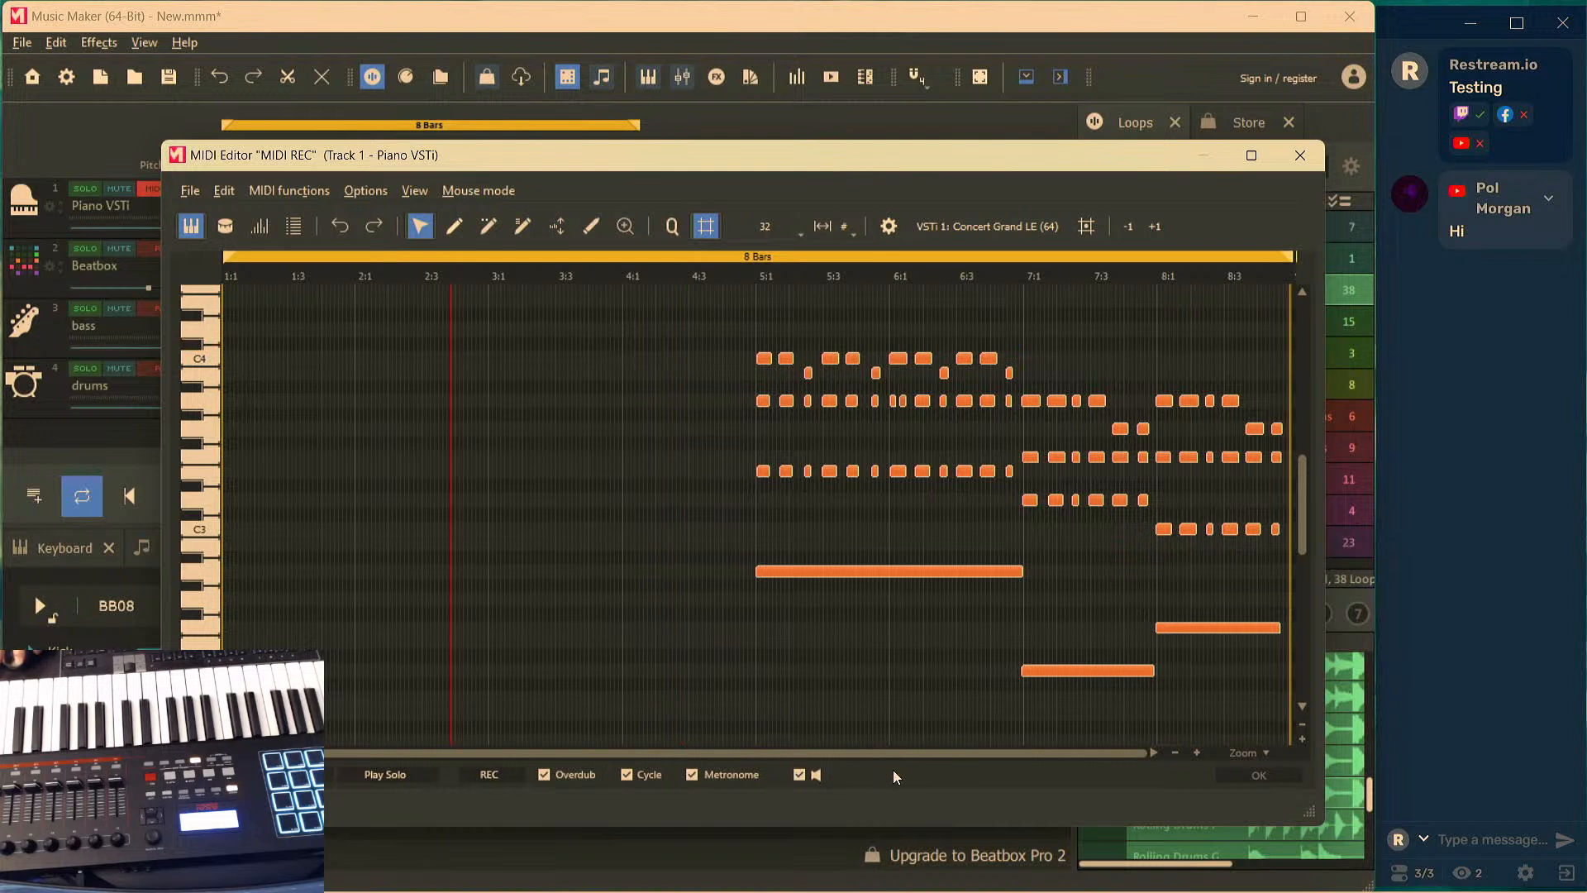
# Examine how closely the first chord's notes line up with the start of bar 5
pyautogui.click(756, 276)
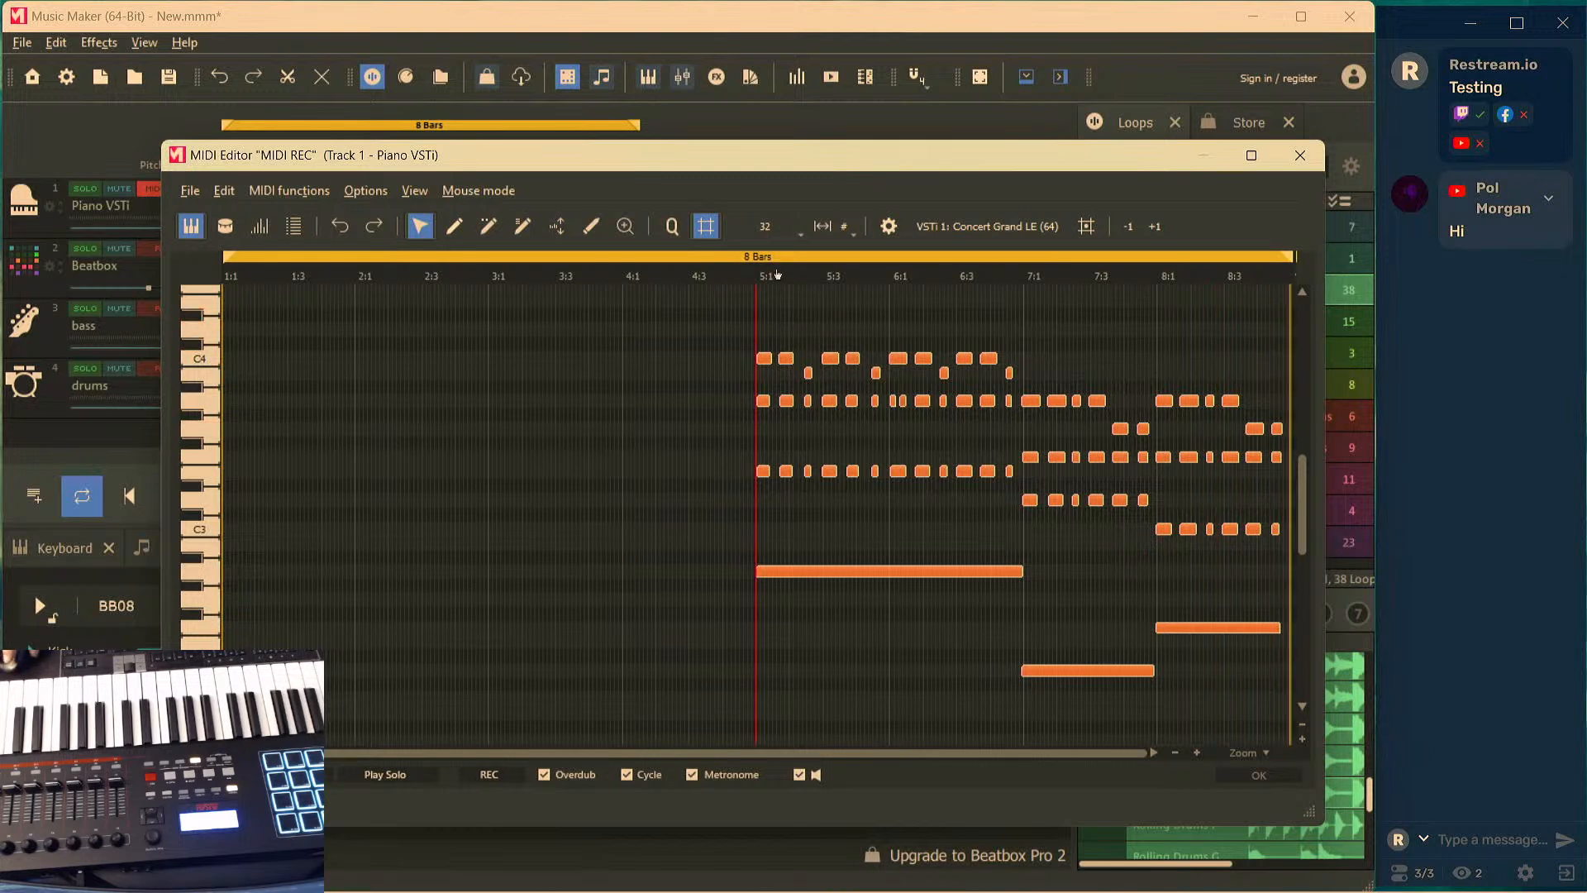
pyautogui.scroll(6, 783, 281)
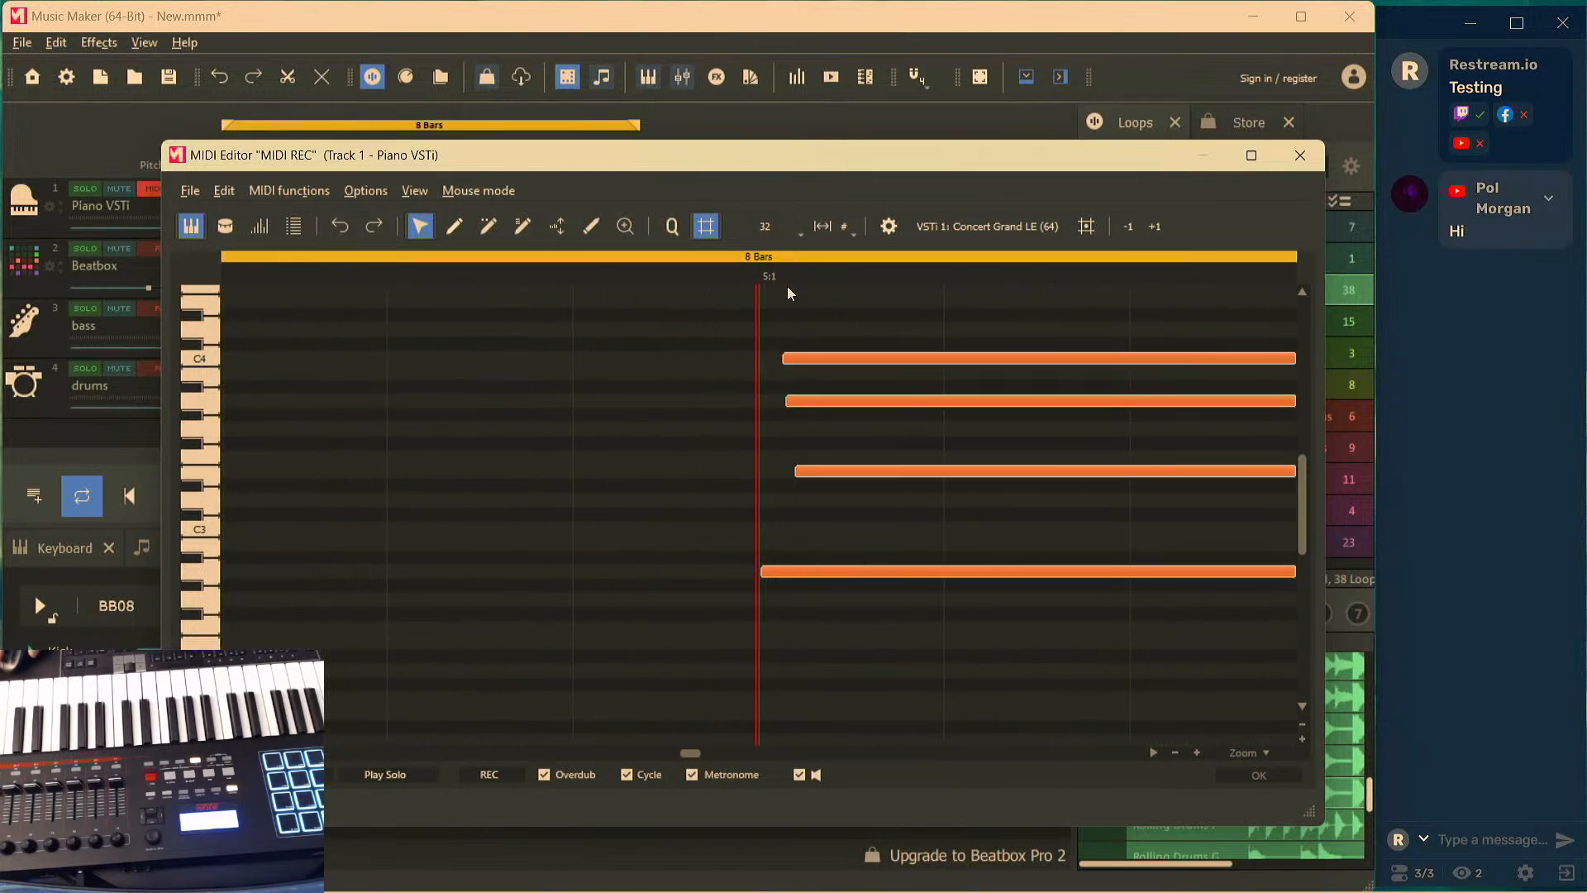
pyautogui.scroll(-1, 787, 286)
pyautogui.scroll(-5, 787, 286)
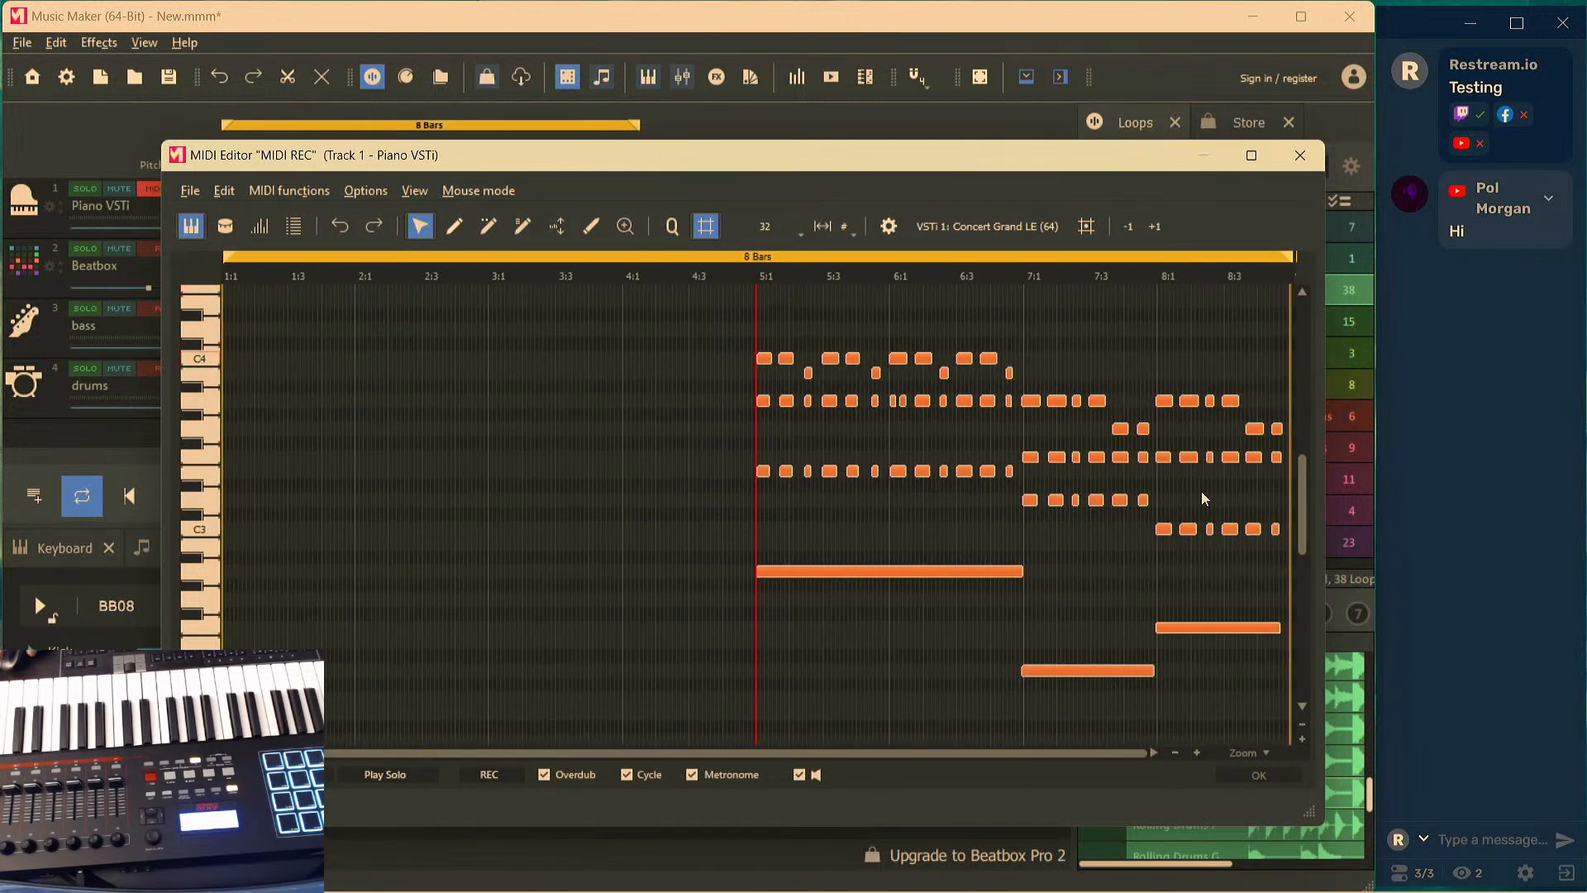
# Select all the recorded piano notes and quantize them to the 32 grid
pyautogui.click(987, 694)
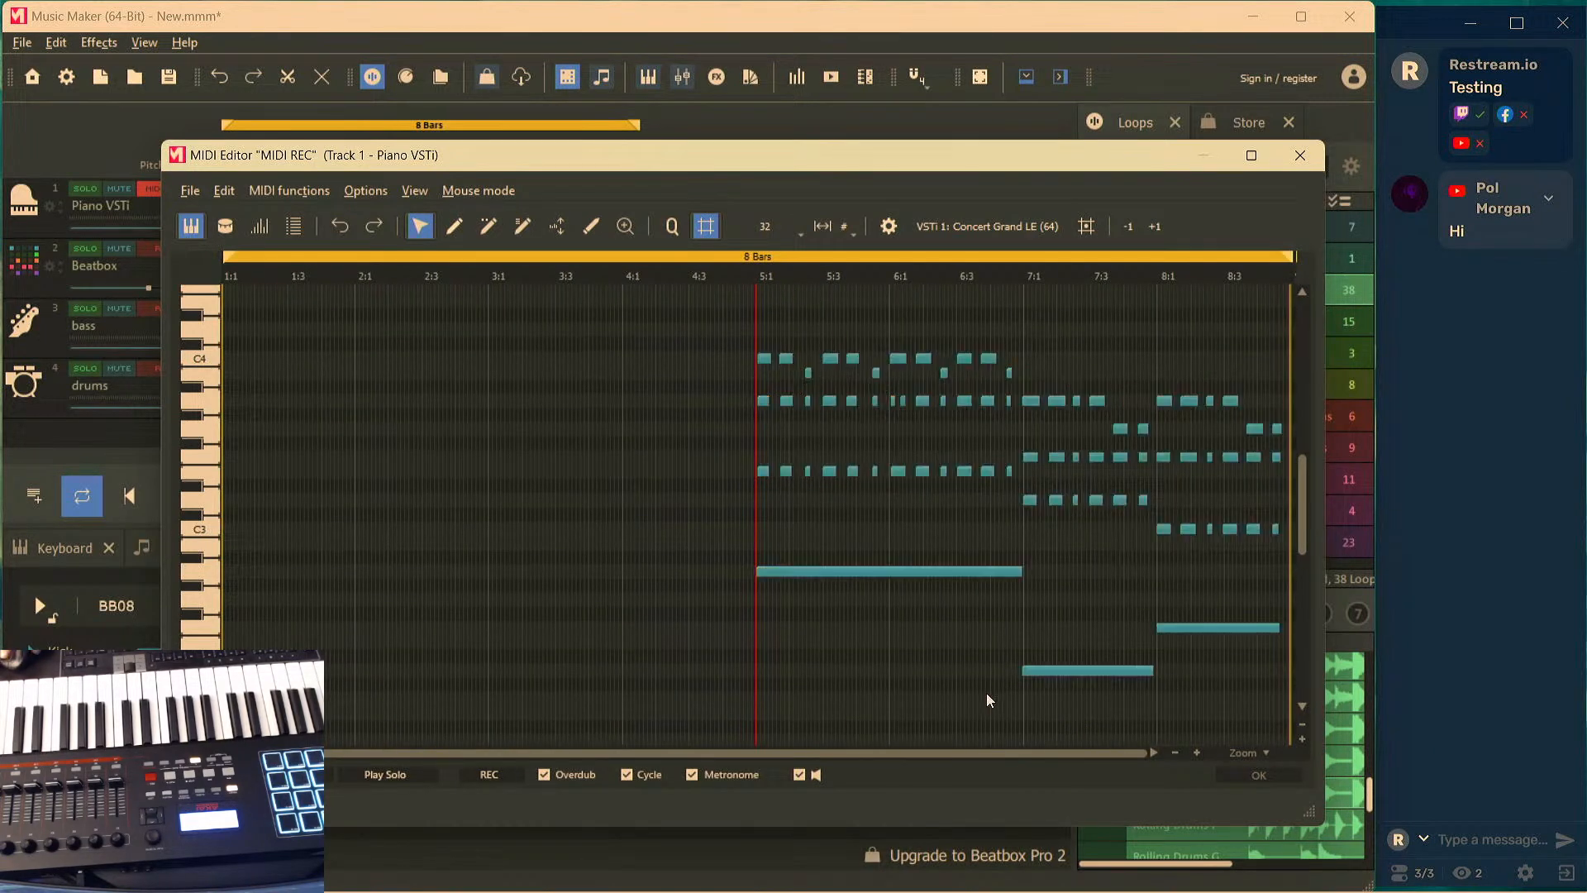
pyautogui.hotkey('ctrl', 'a')
pyautogui.click(920, 610)
pyautogui.hotkey('ctrl', 'a')
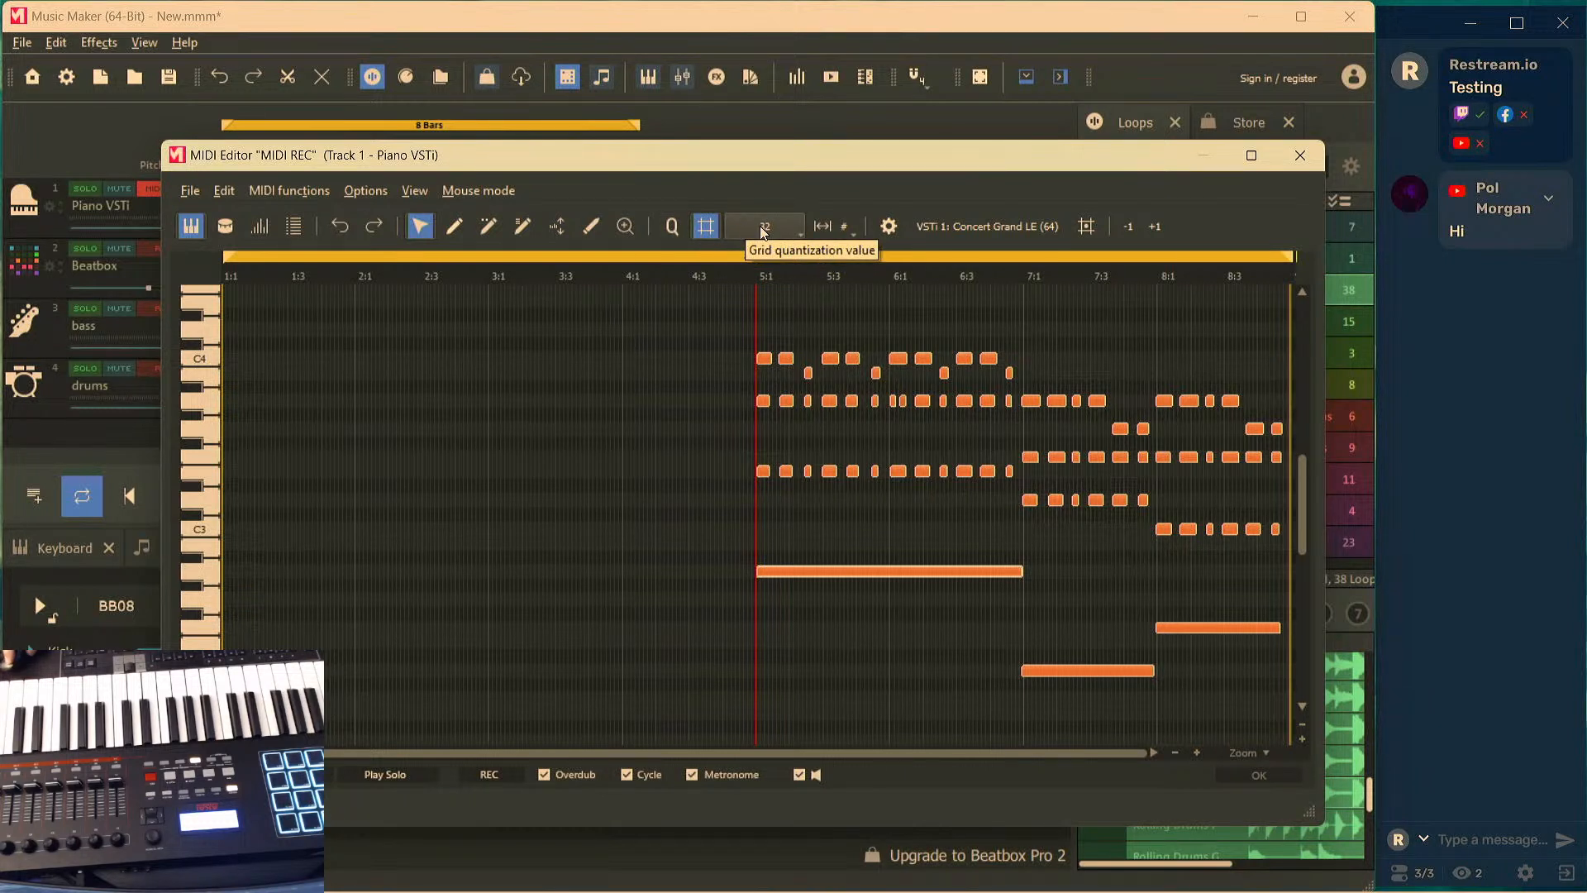
pyautogui.click(675, 233)
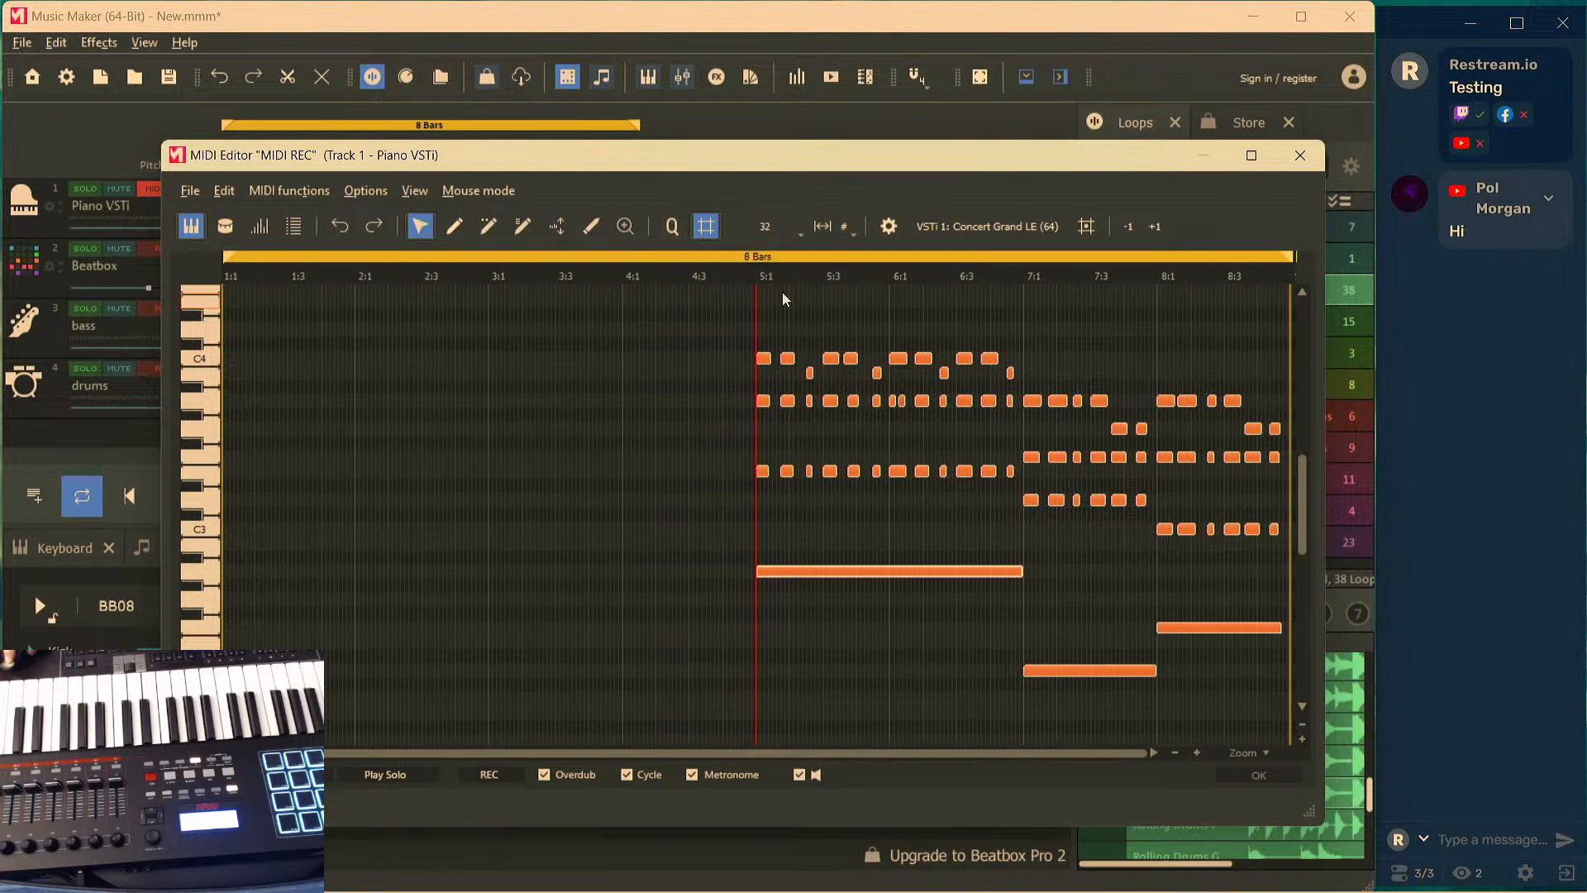
# Play the quantized piano part from bar 5 to check its timing, and deselect the notes
pyautogui.click(753, 269)
pyautogui.press('space')
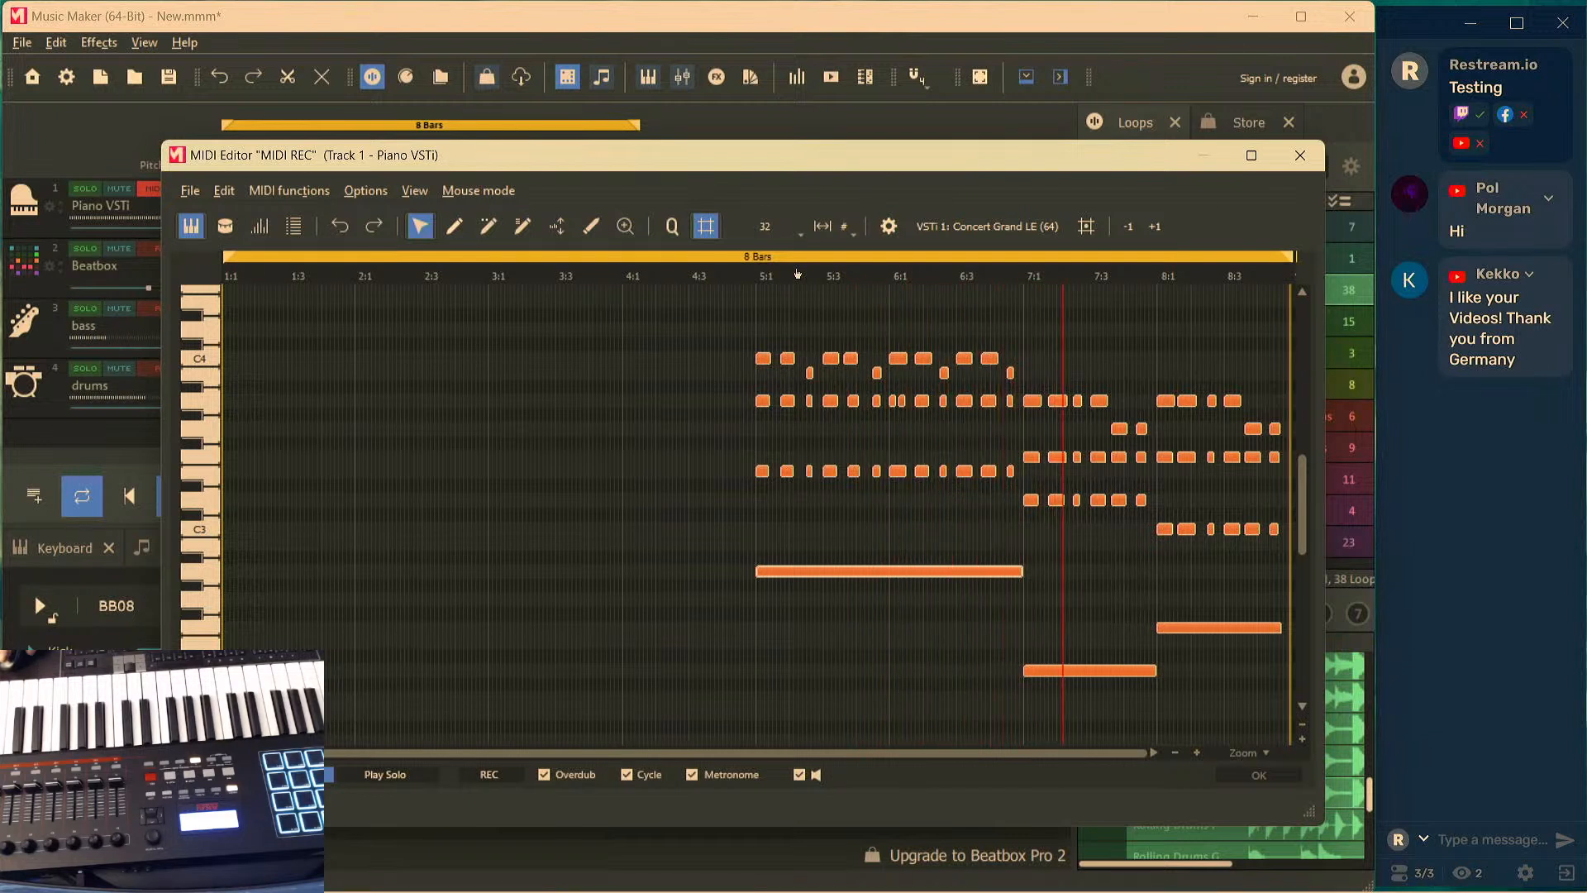
pyautogui.press('space')
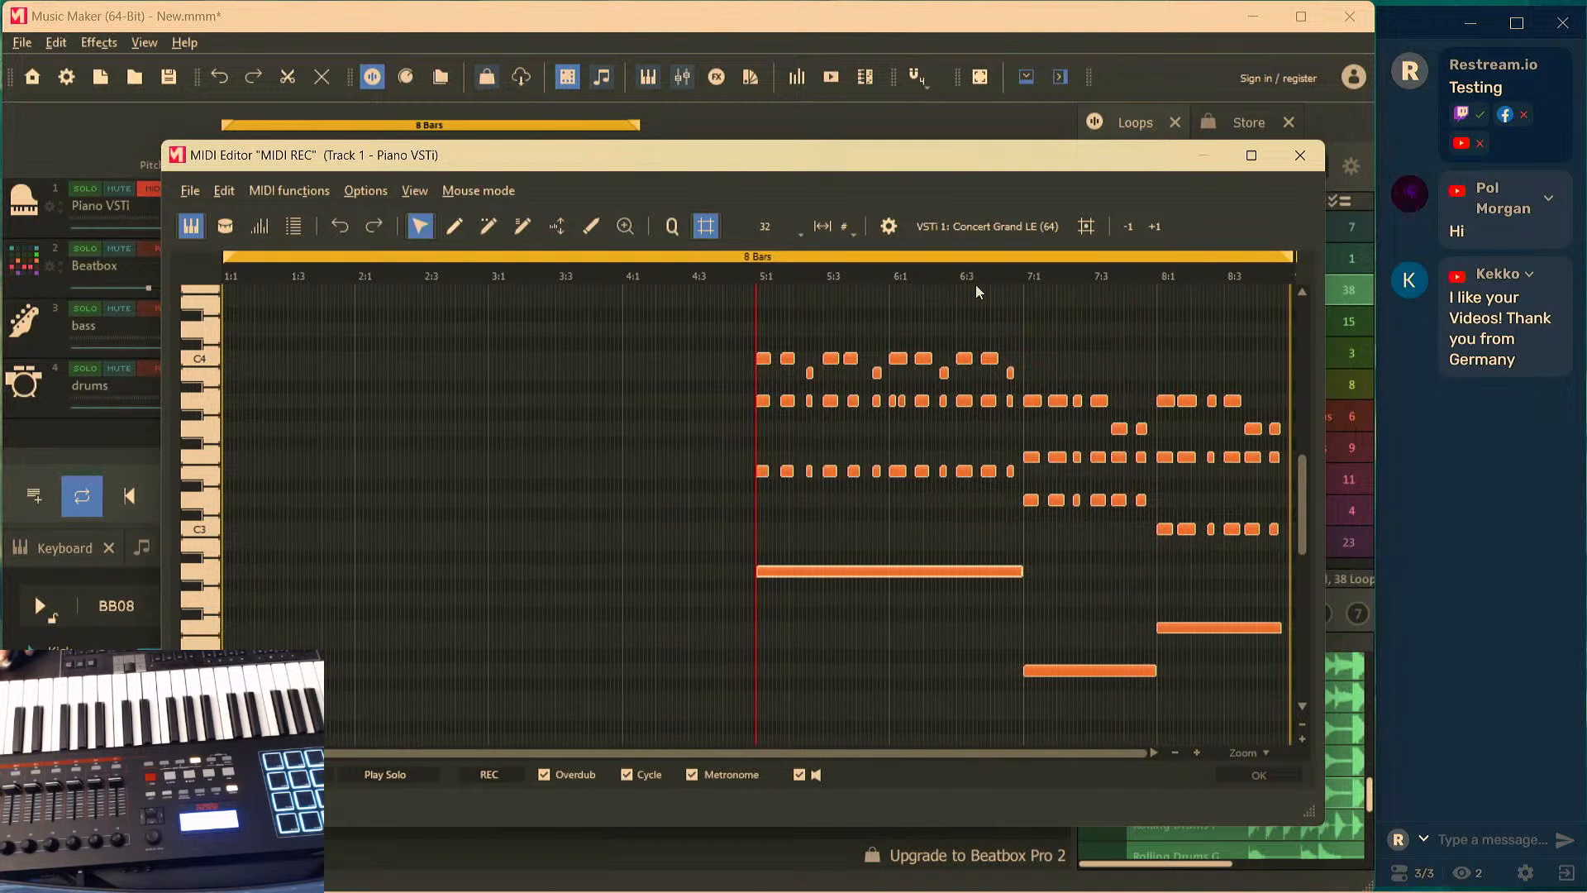
pyautogui.click(831, 286)
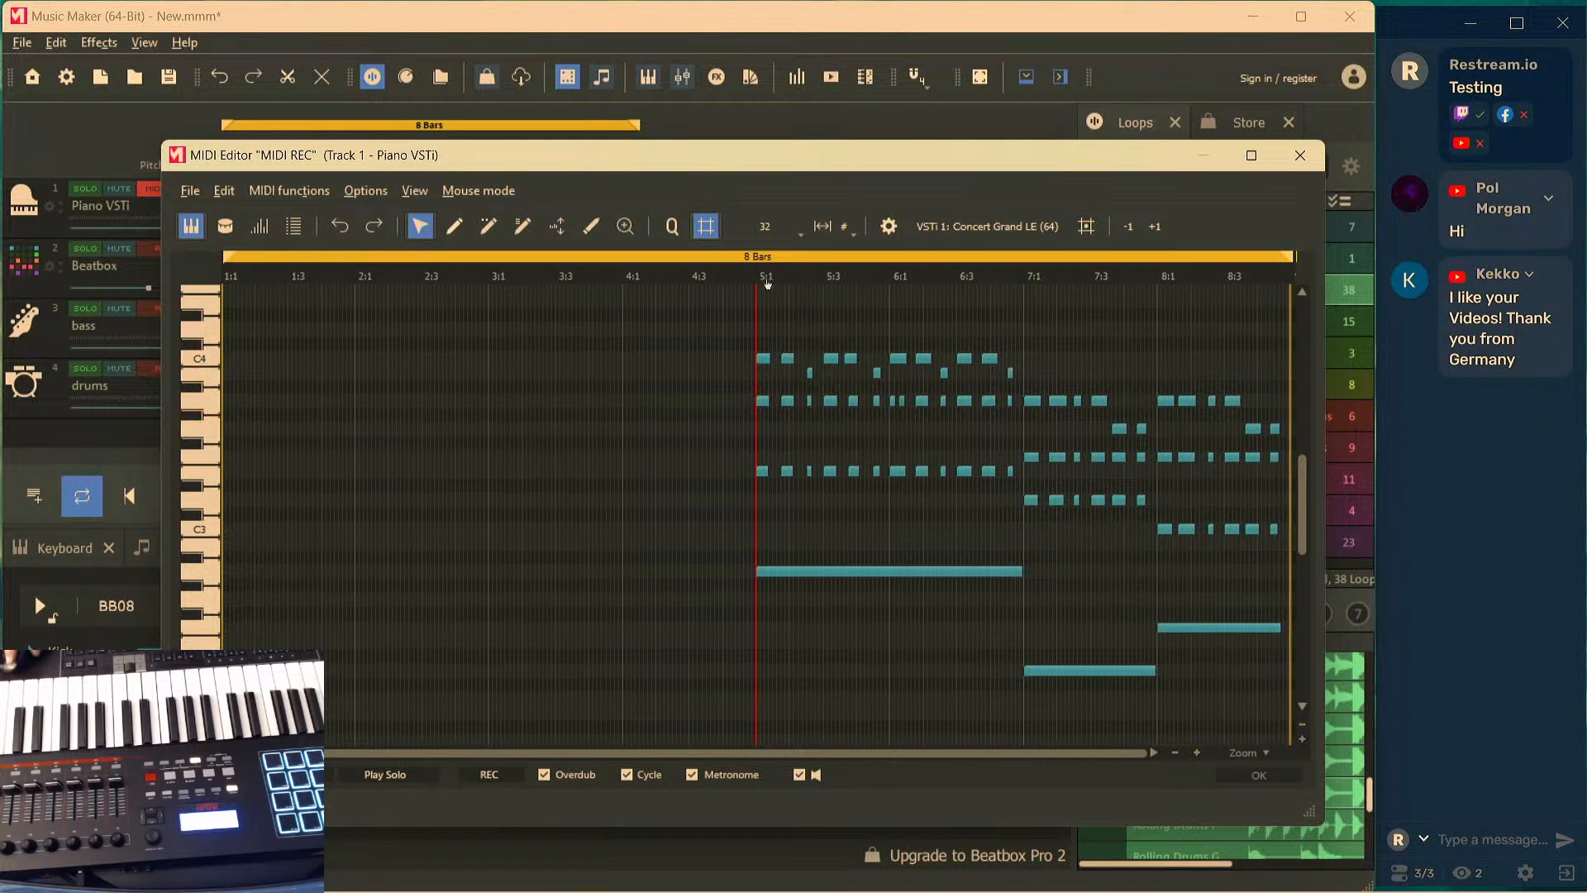
# Set the grid quantization value to 16
pyautogui.click(775, 235)
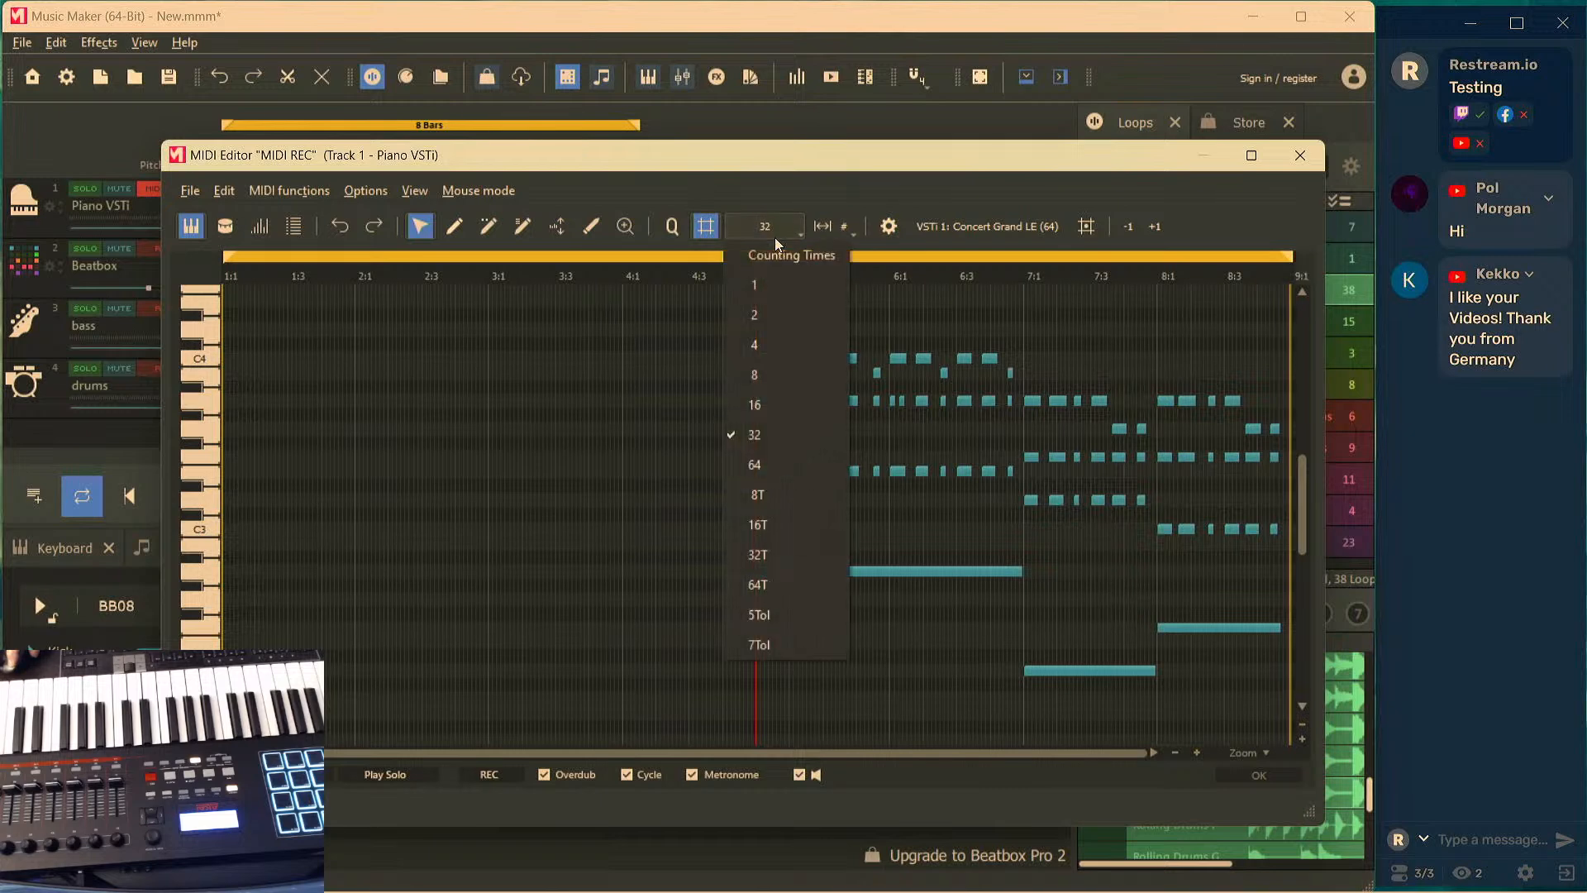
pyautogui.click(782, 403)
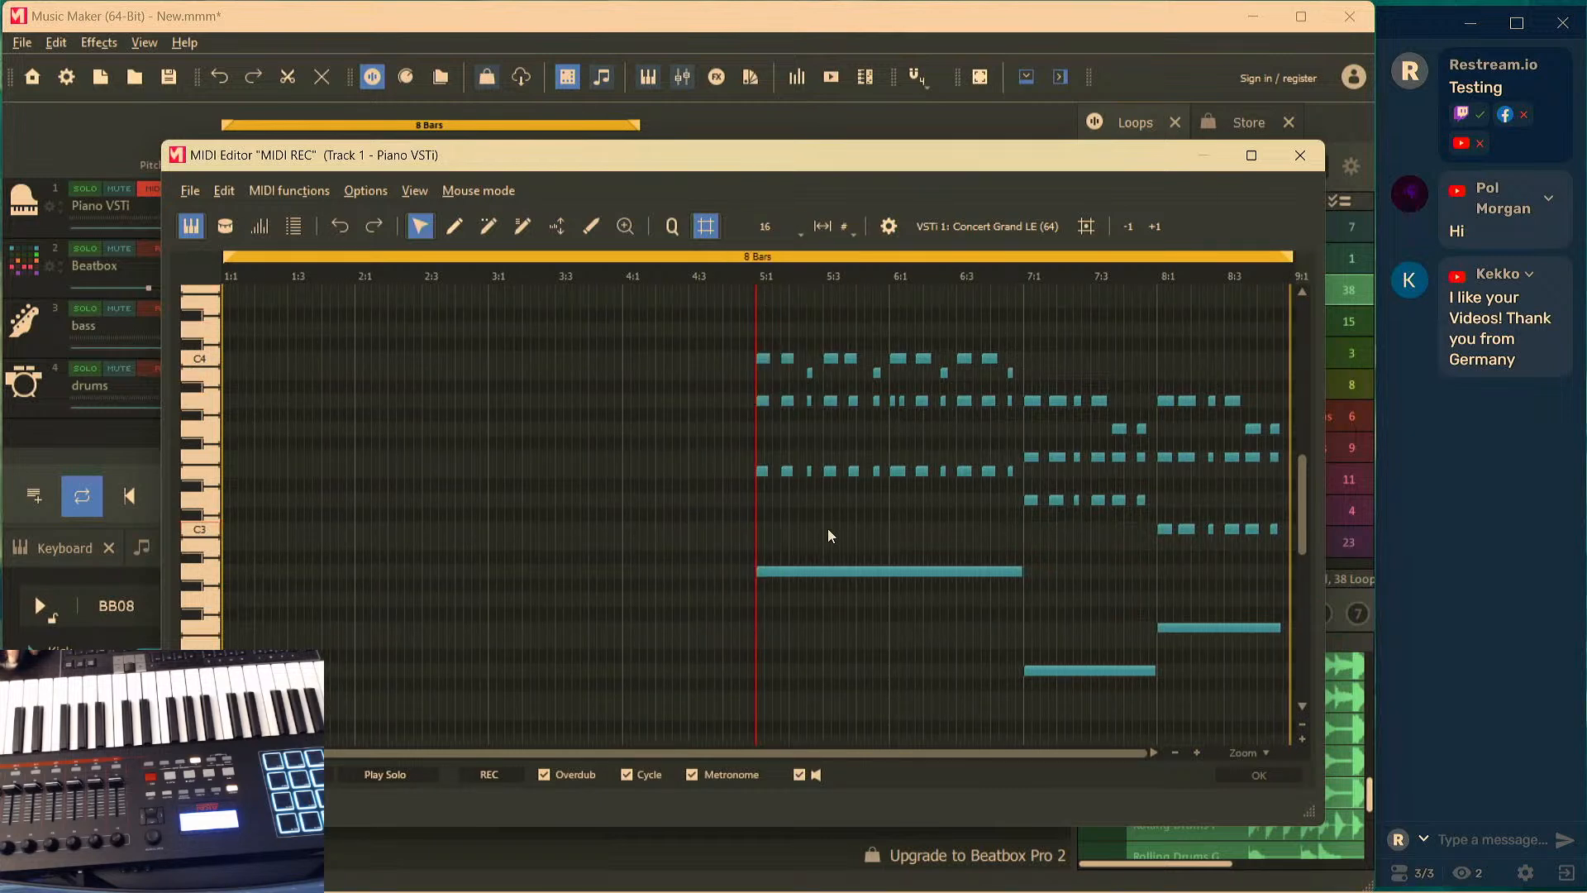
pyautogui.hotkey('ctrl', 'a')
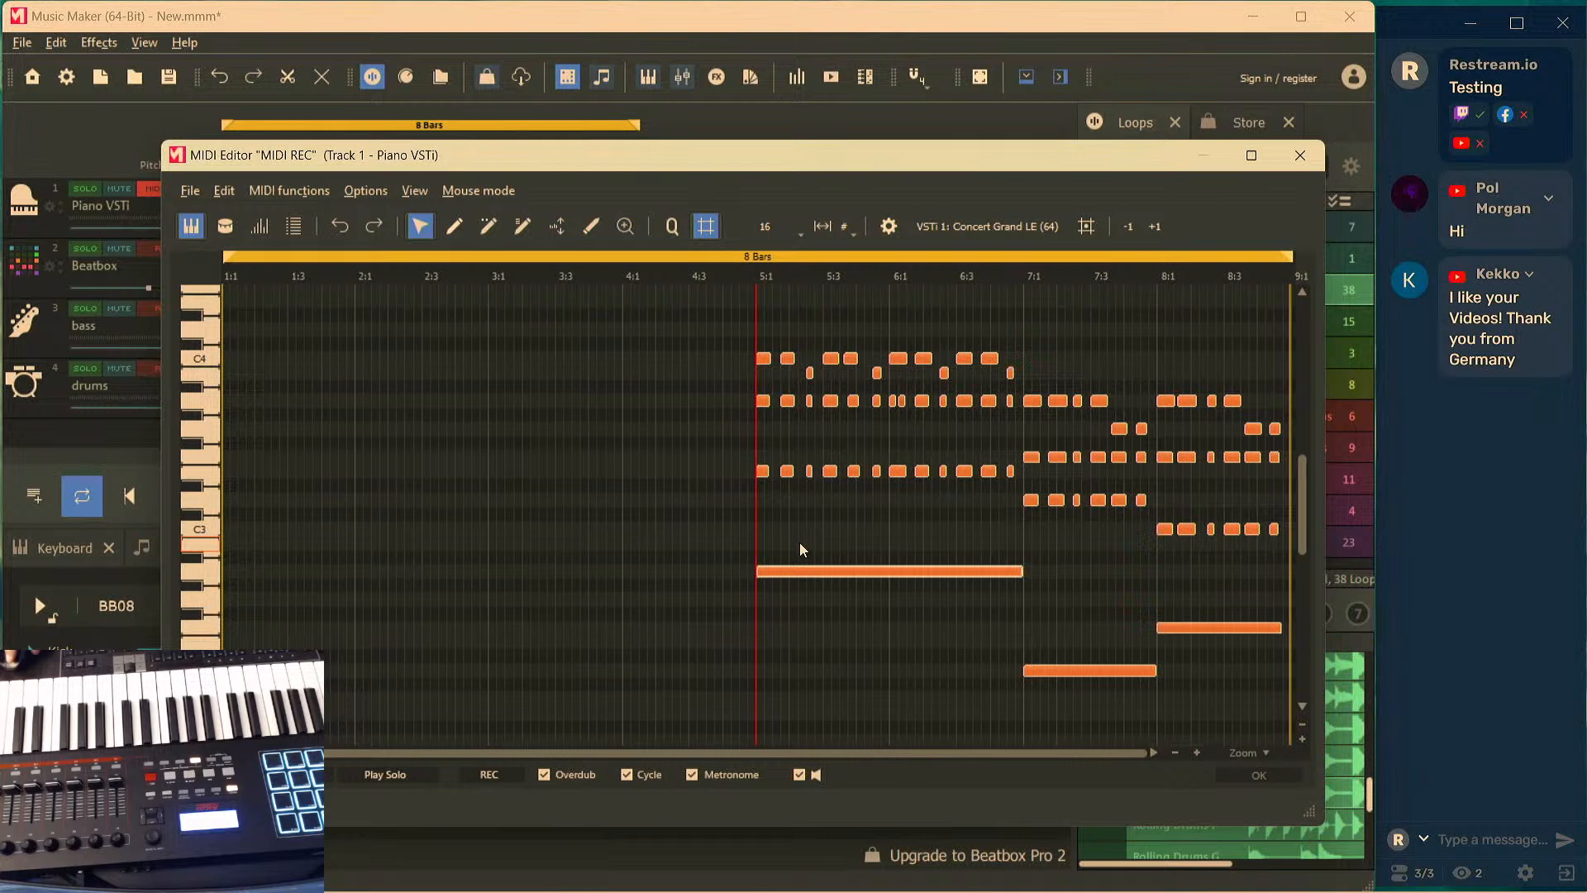
pyautogui.click(891, 426)
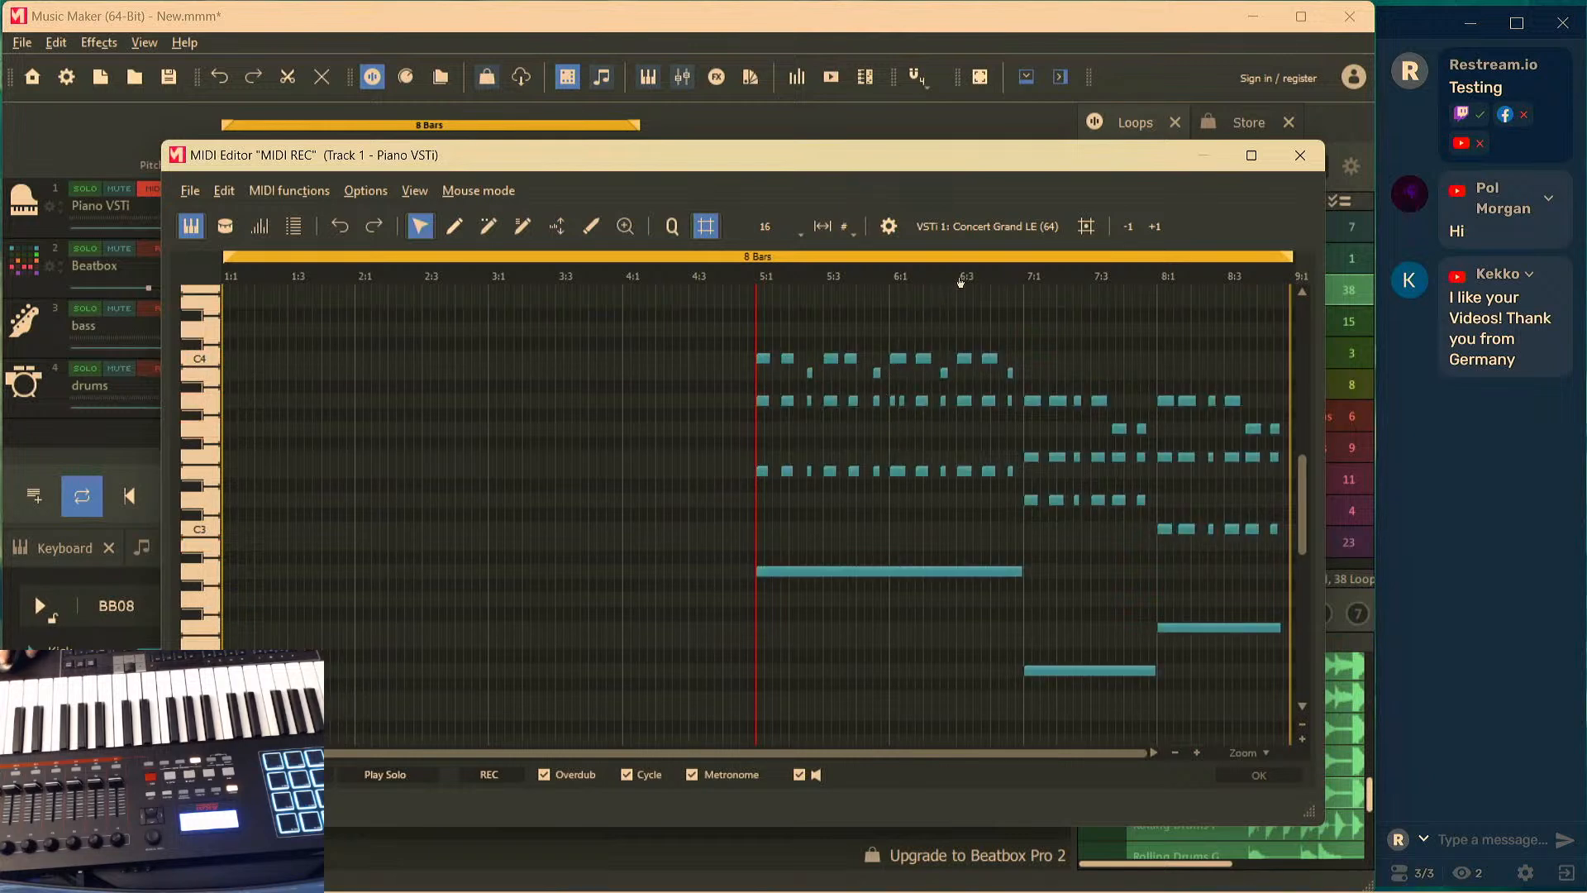
# Examine the piano notes from bar 5 onward up close against the grid while playing them back
pyautogui.scroll(8, 965, 284)
pyautogui.scroll(-6, 965, 284)
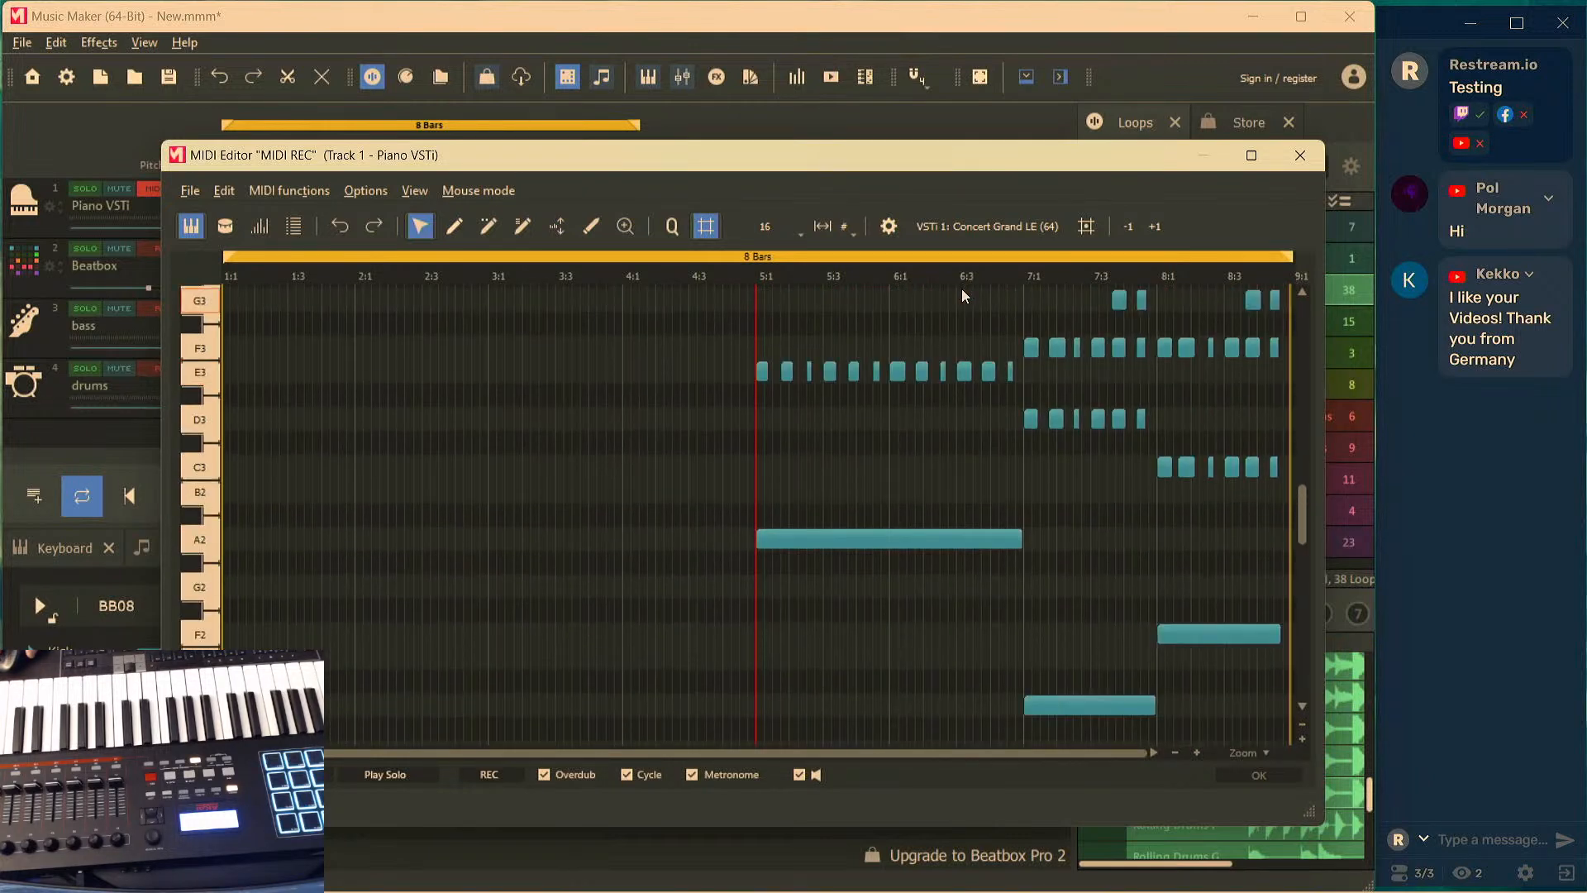
pyautogui.scroll(5, 959, 291)
pyautogui.scroll(4, 939, 329)
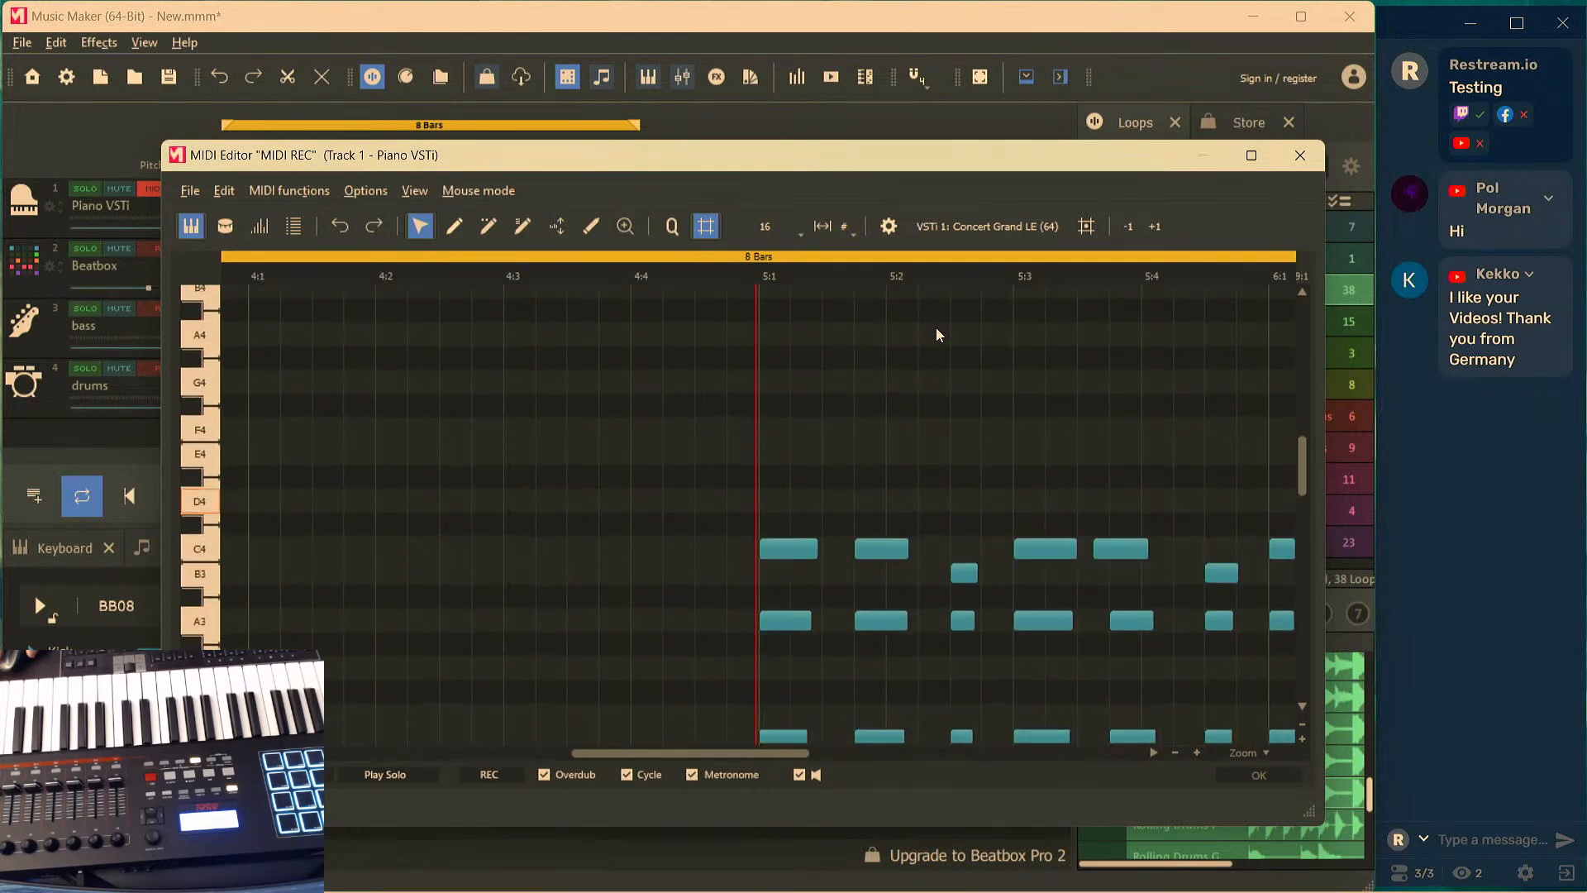
pyautogui.scroll(-5, 935, 326)
pyautogui.moveTo(870, 163); pyautogui.dragTo(694, 119)
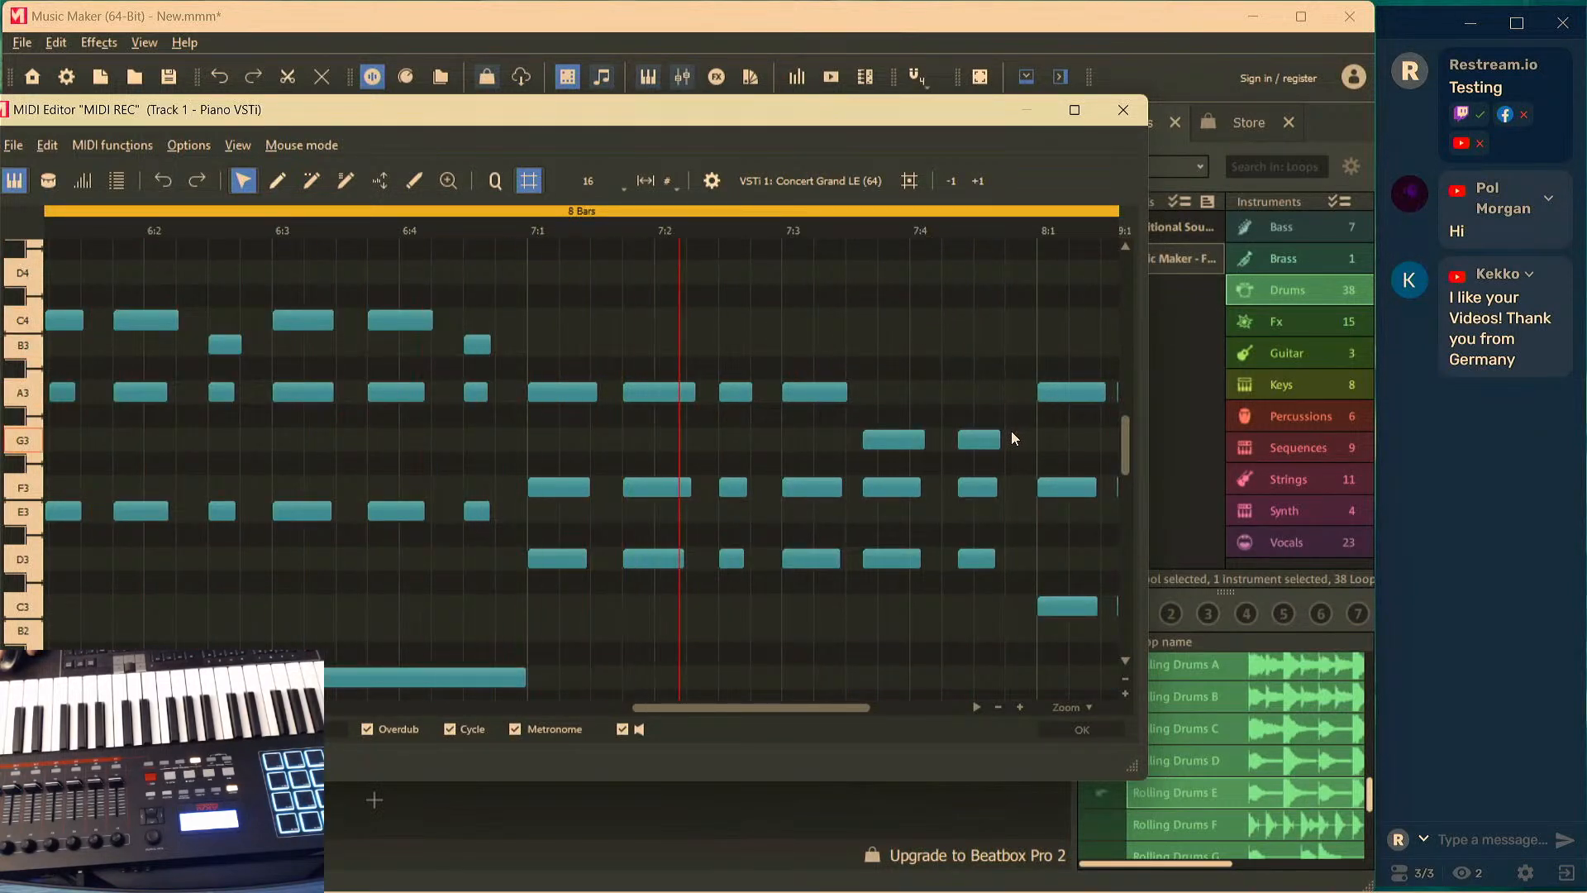
pyautogui.press('space')
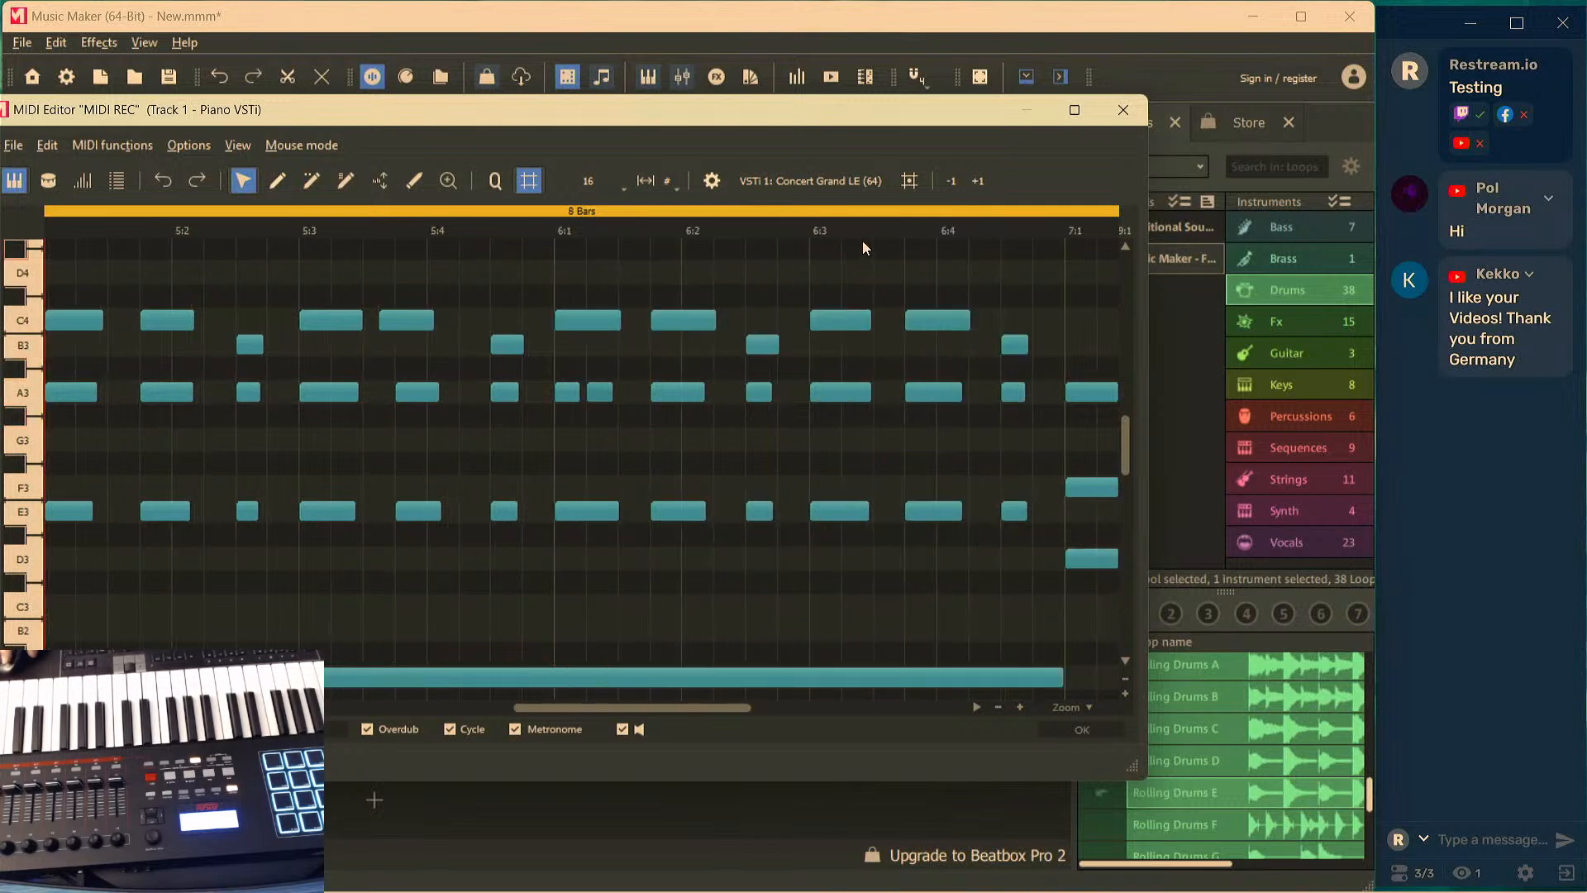
pyautogui.scroll(-3, 670, 237)
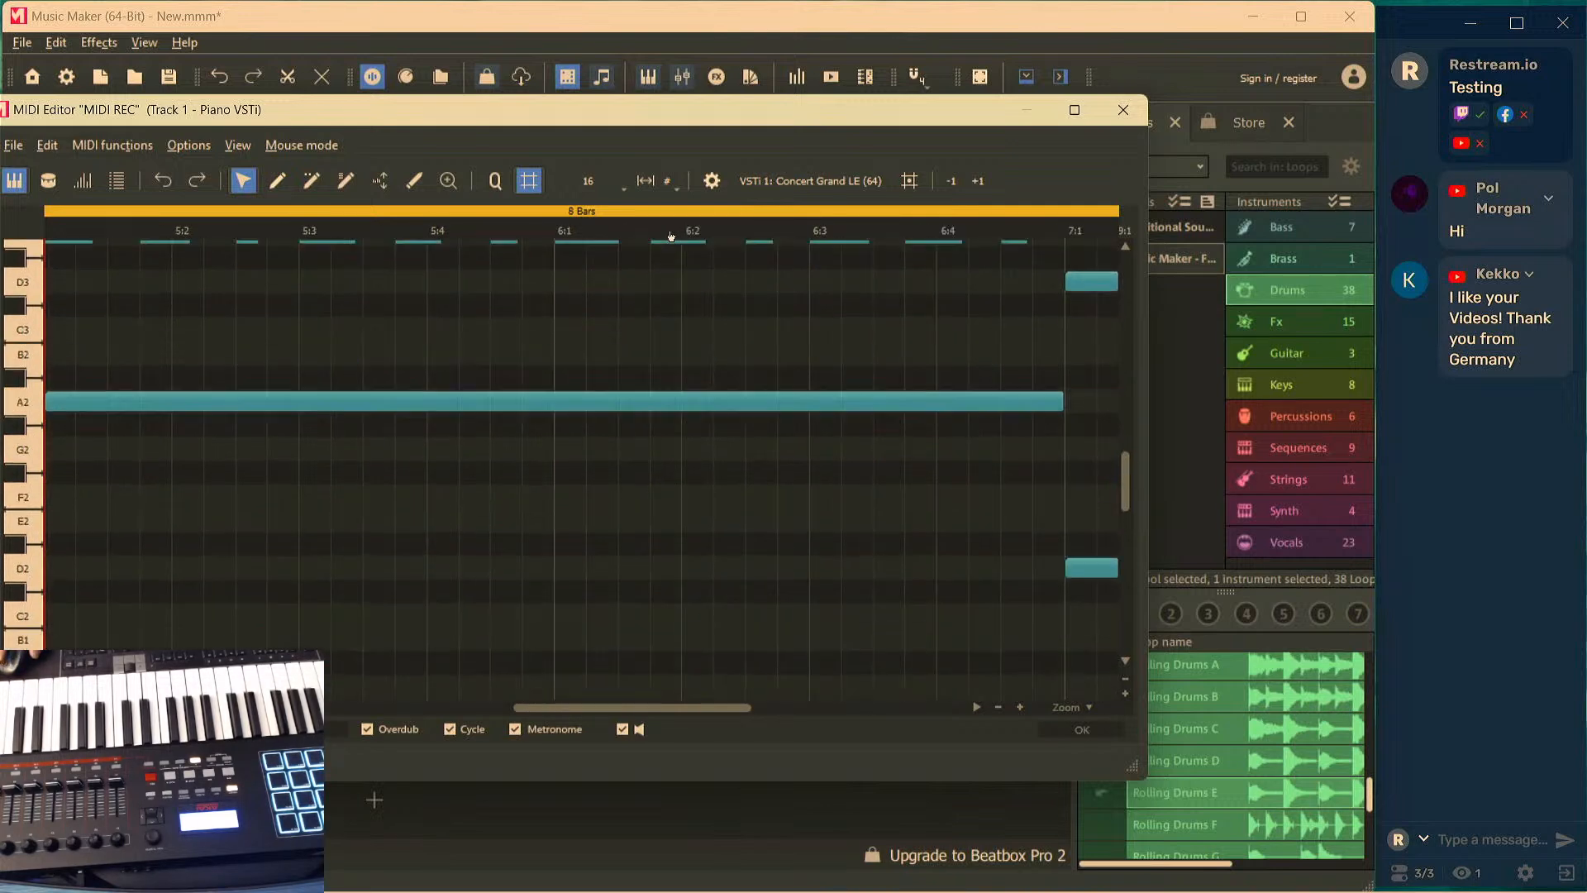
pyautogui.scroll(6, 670, 236)
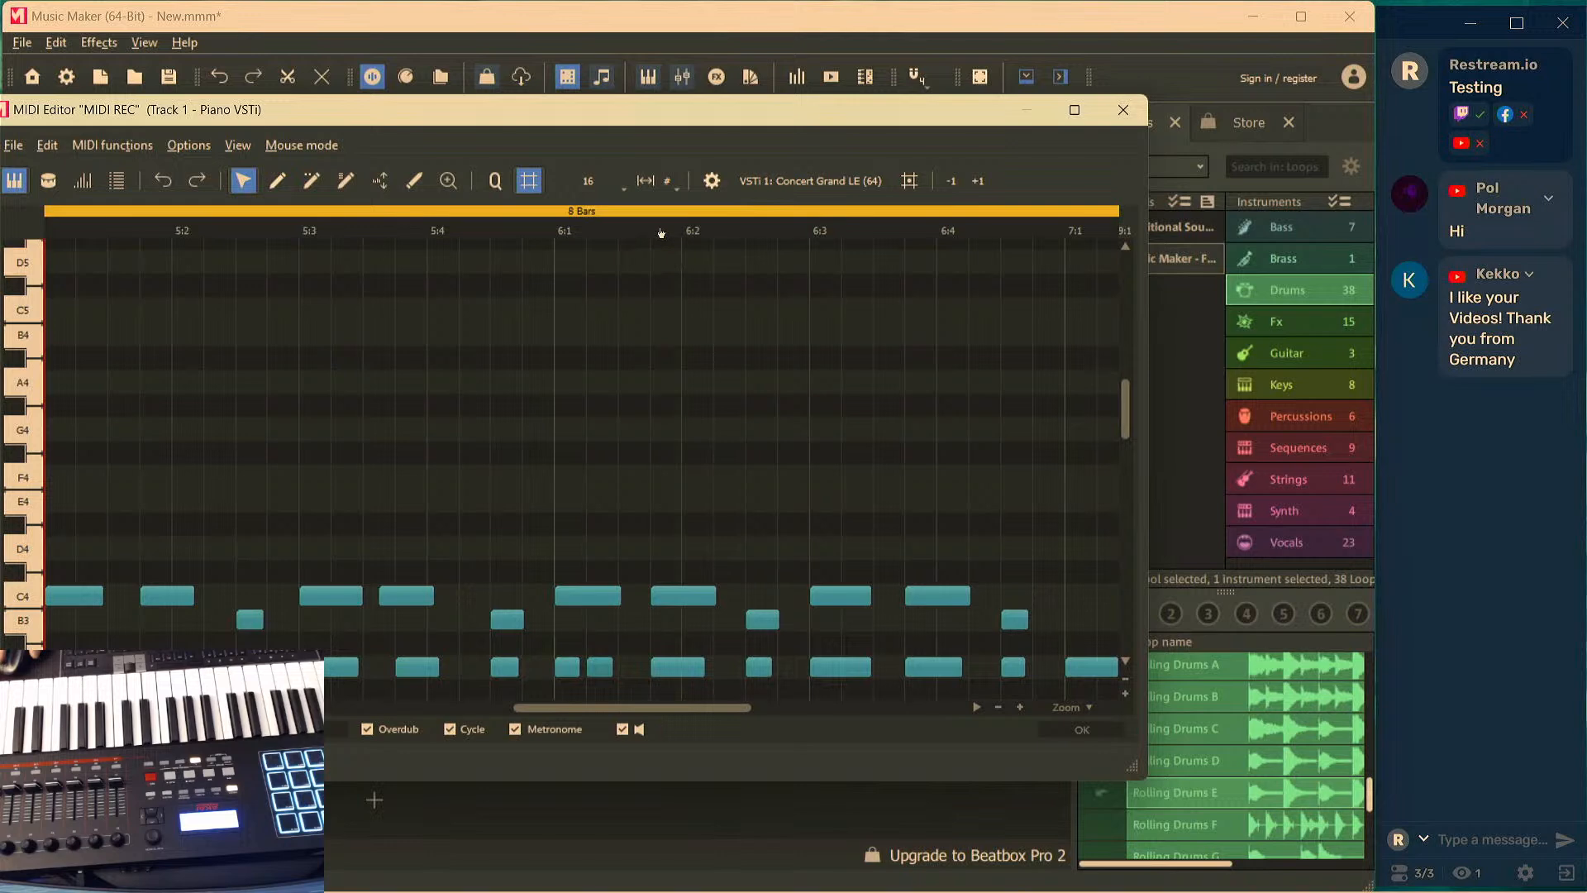
# Shift the last two chords of bar 7 (D3, F3 and G3) slightly later and play back from 7:1
pyautogui.scroll(-4, 661, 234)
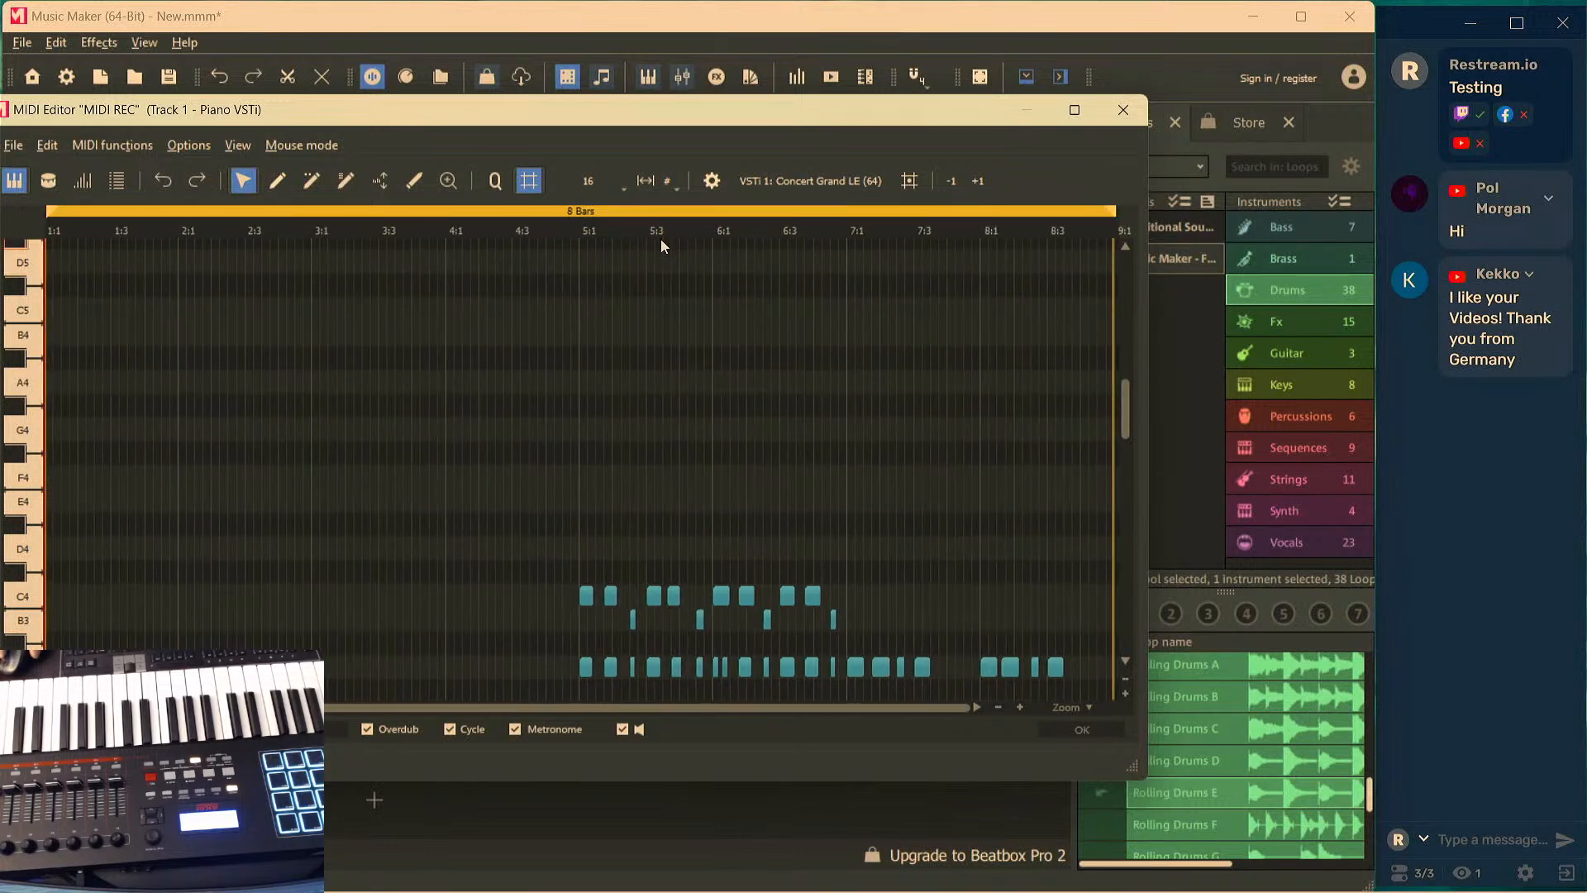
pyautogui.click(815, 235)
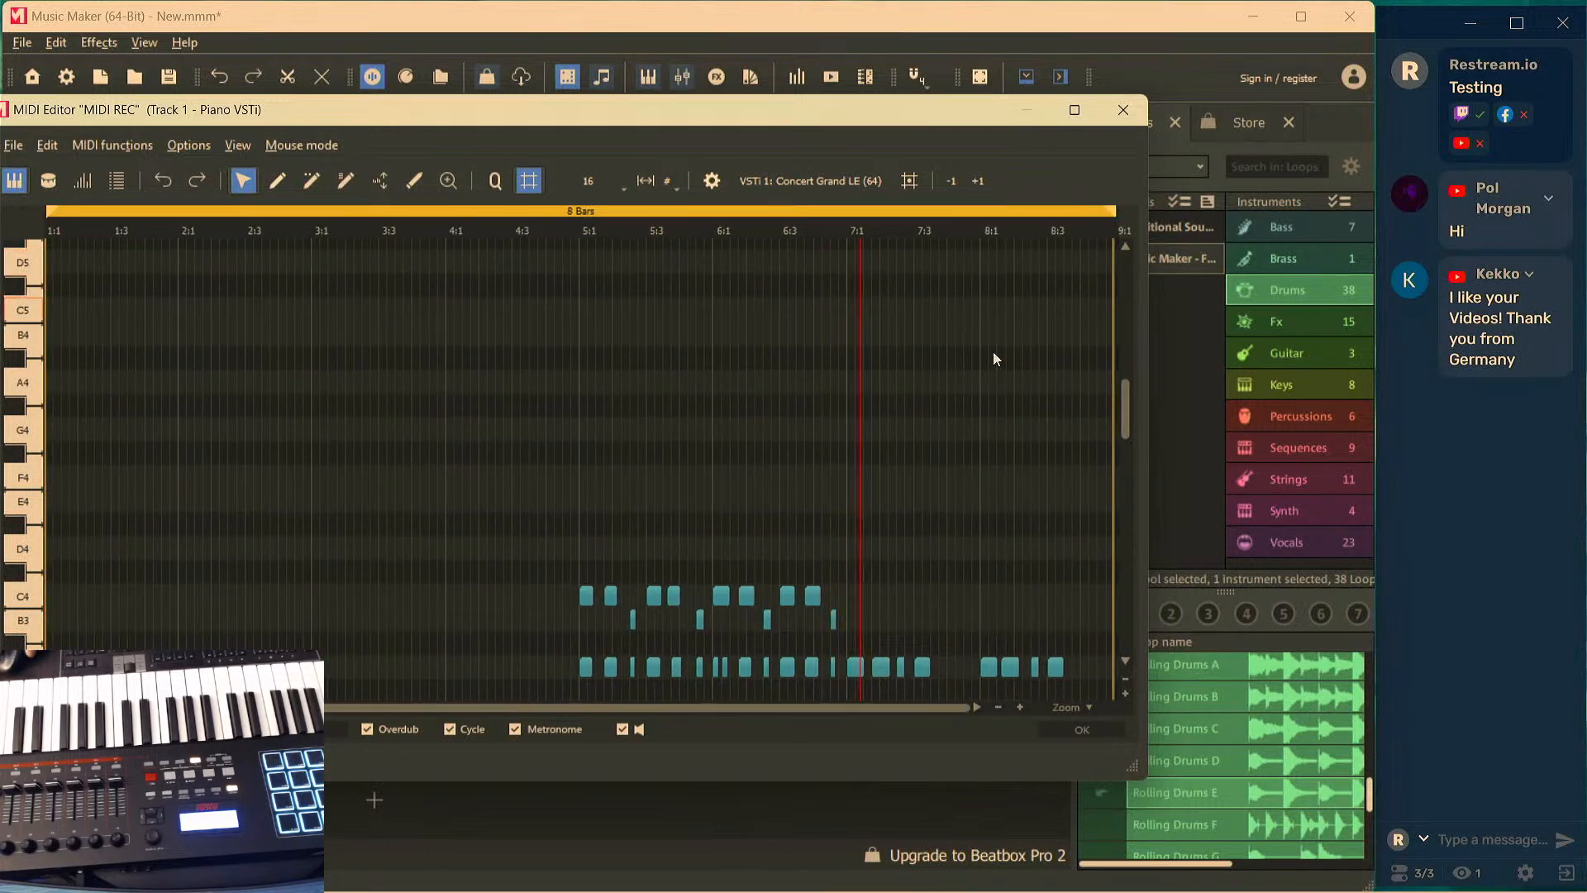
pyautogui.scroll(-3, 992, 376)
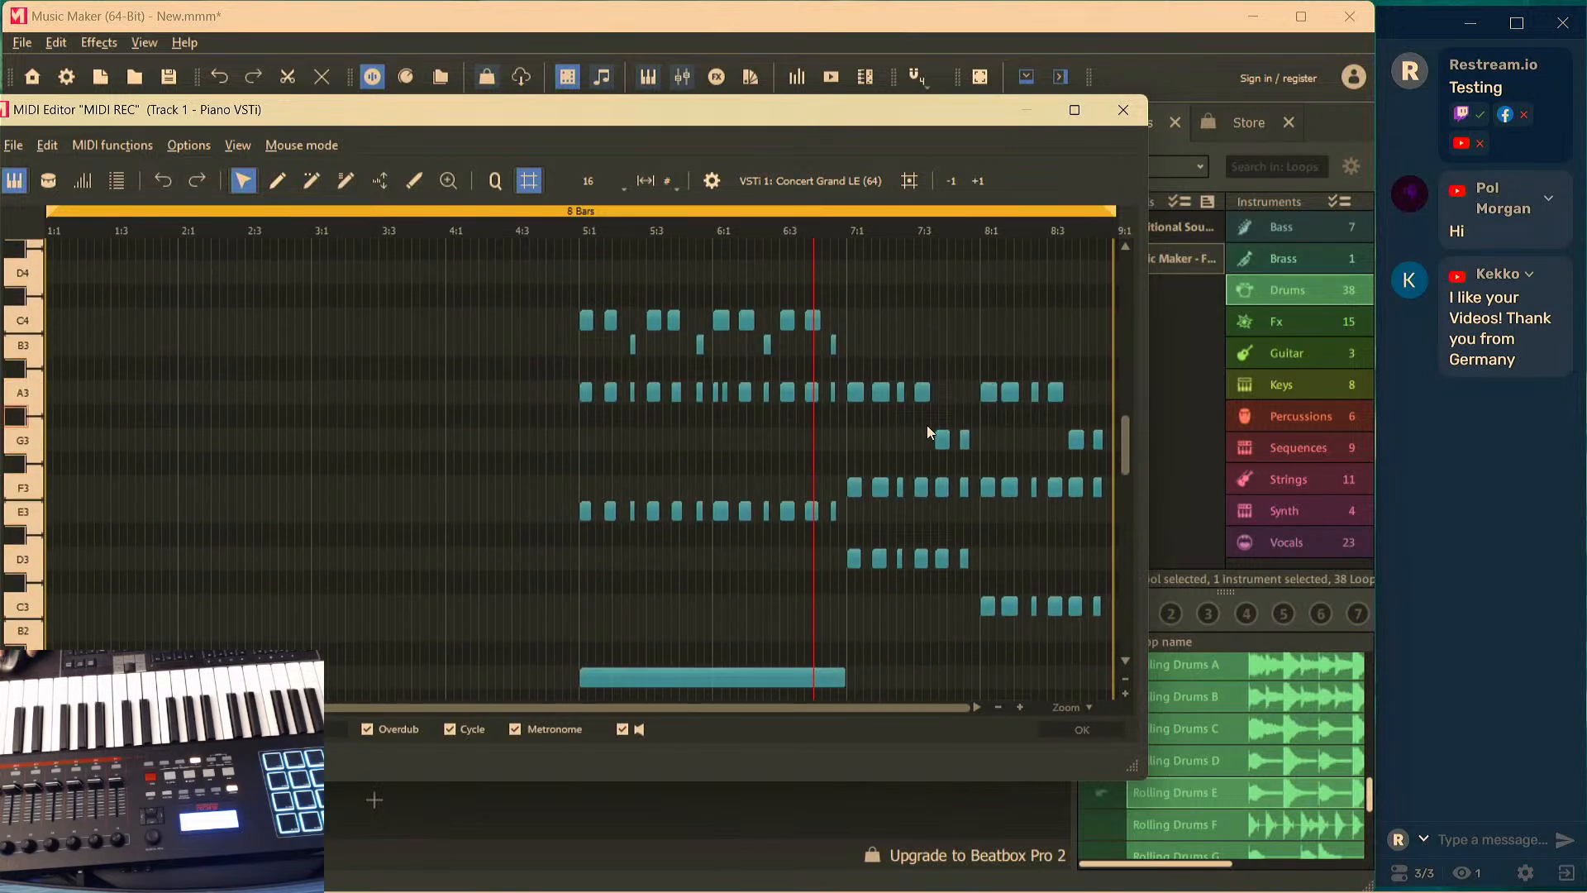
pyautogui.scroll(1, 926, 423)
pyautogui.scroll(2, 926, 423)
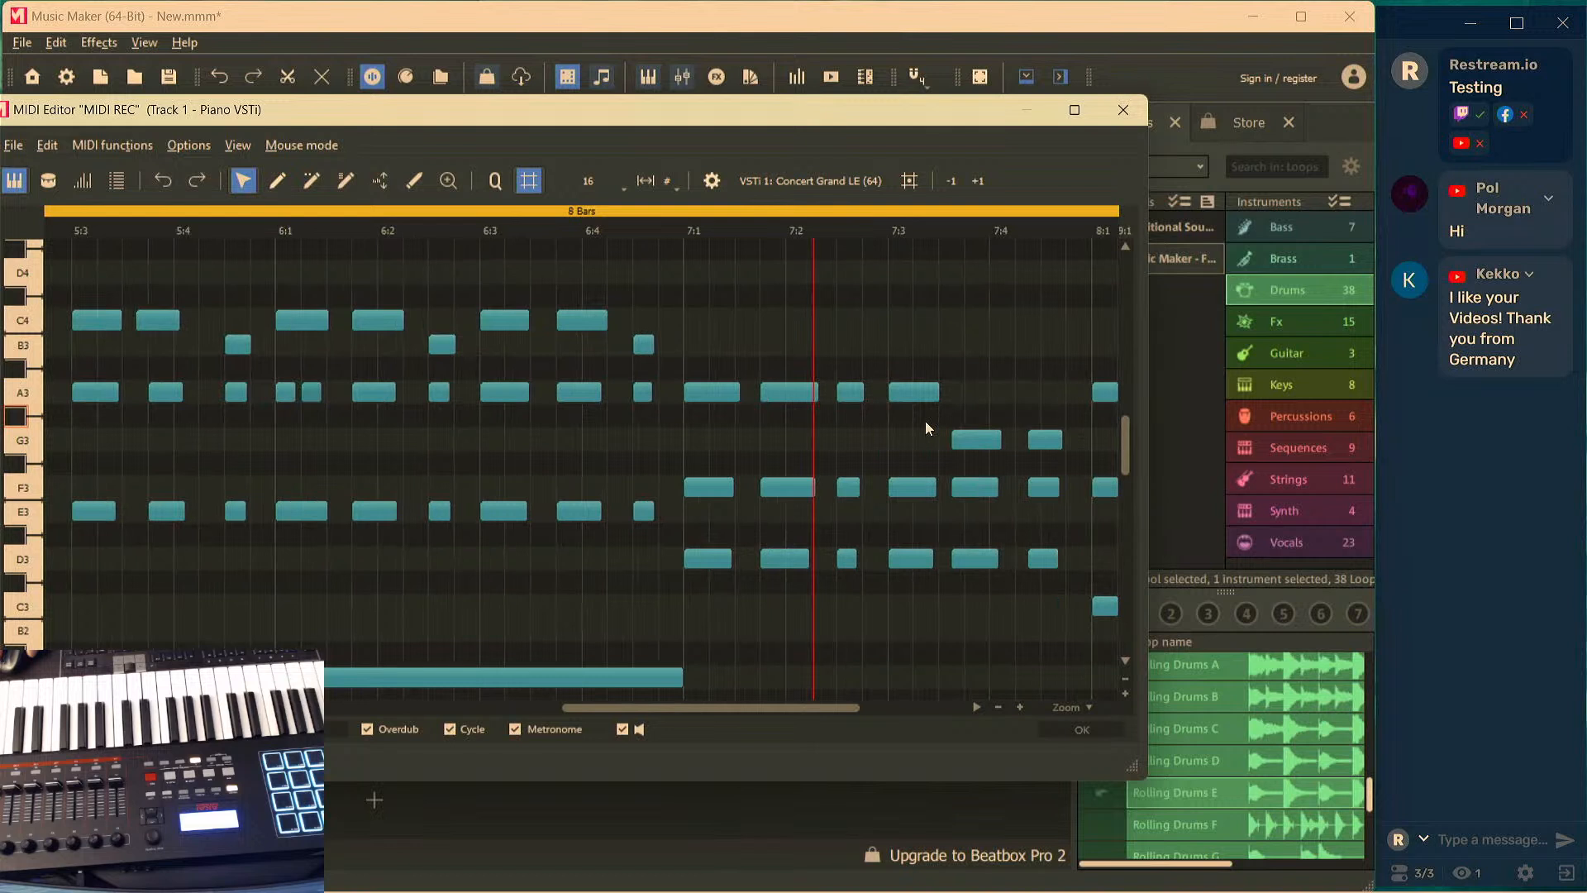
pyautogui.moveTo(951, 382); pyautogui.dragTo(993, 558)
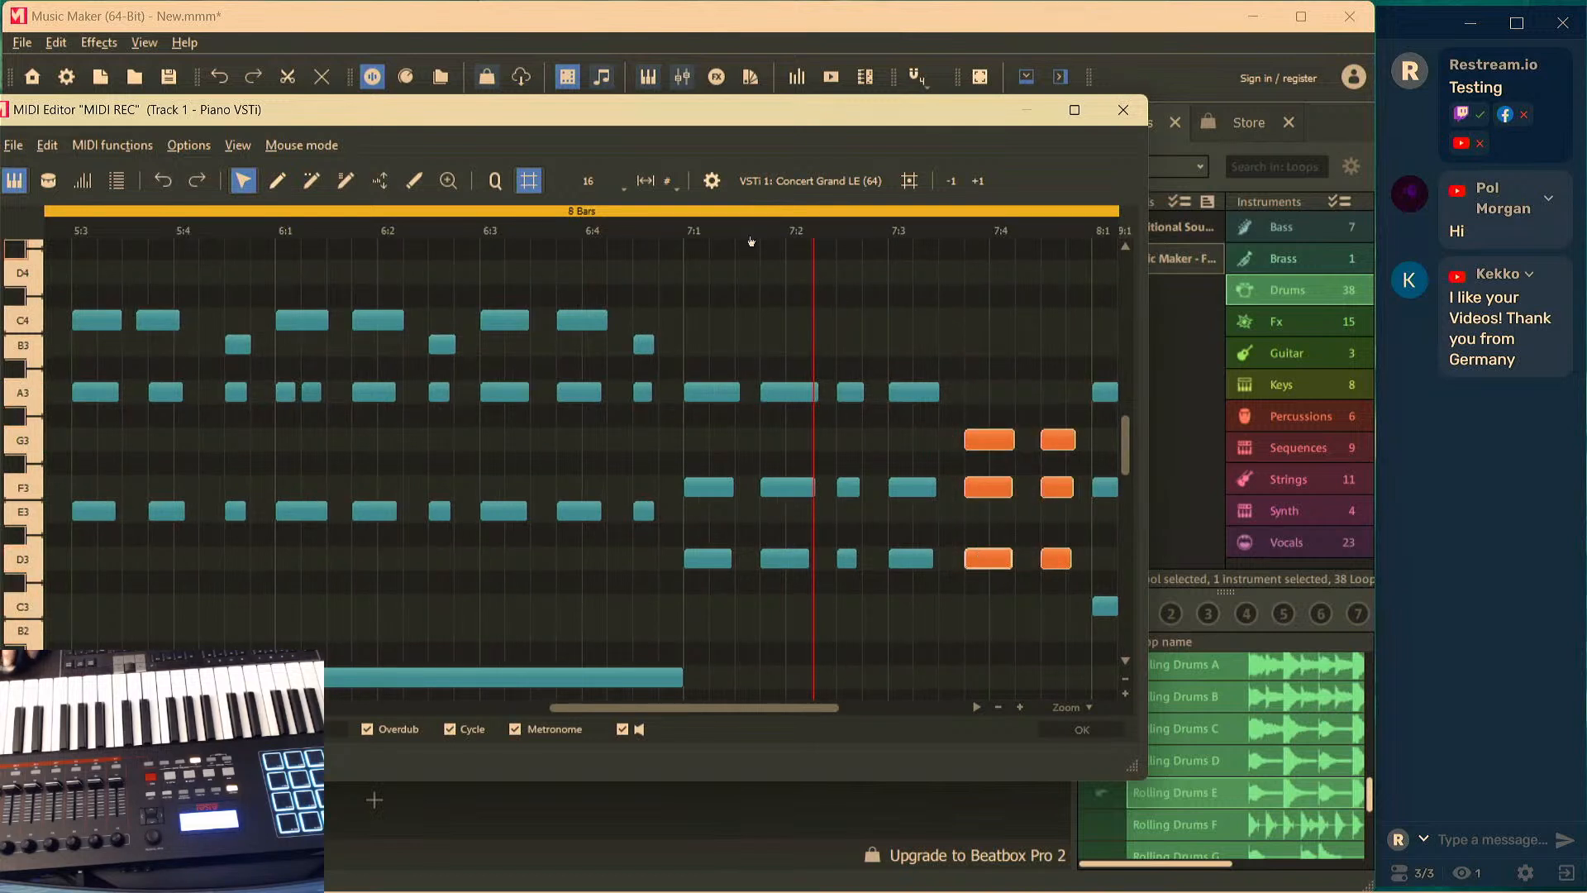
pyautogui.click(685, 232)
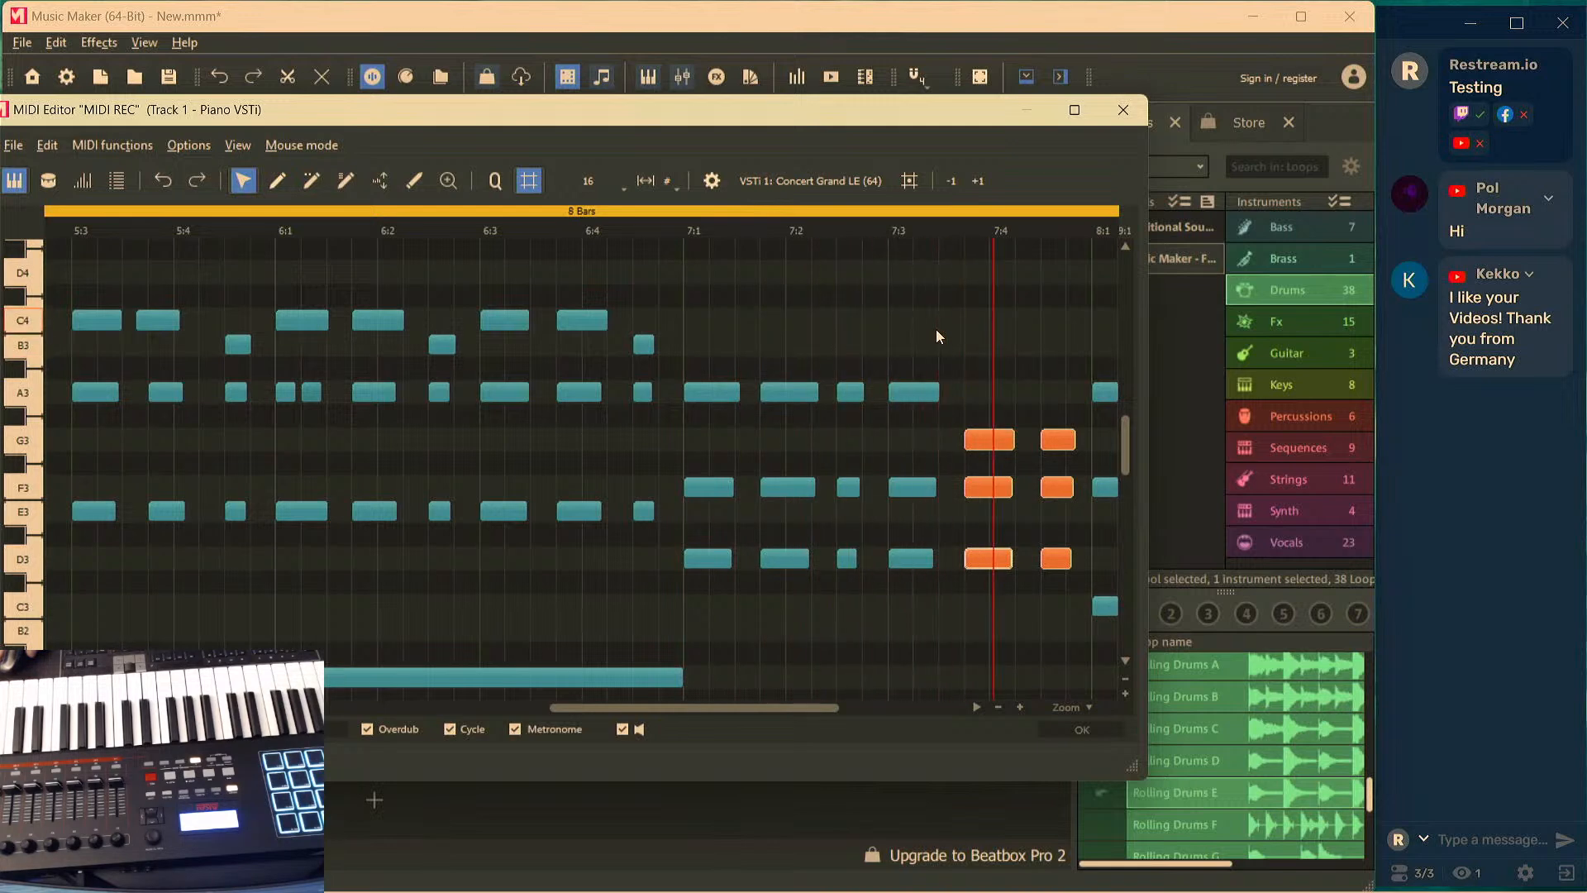
pyautogui.press('space')
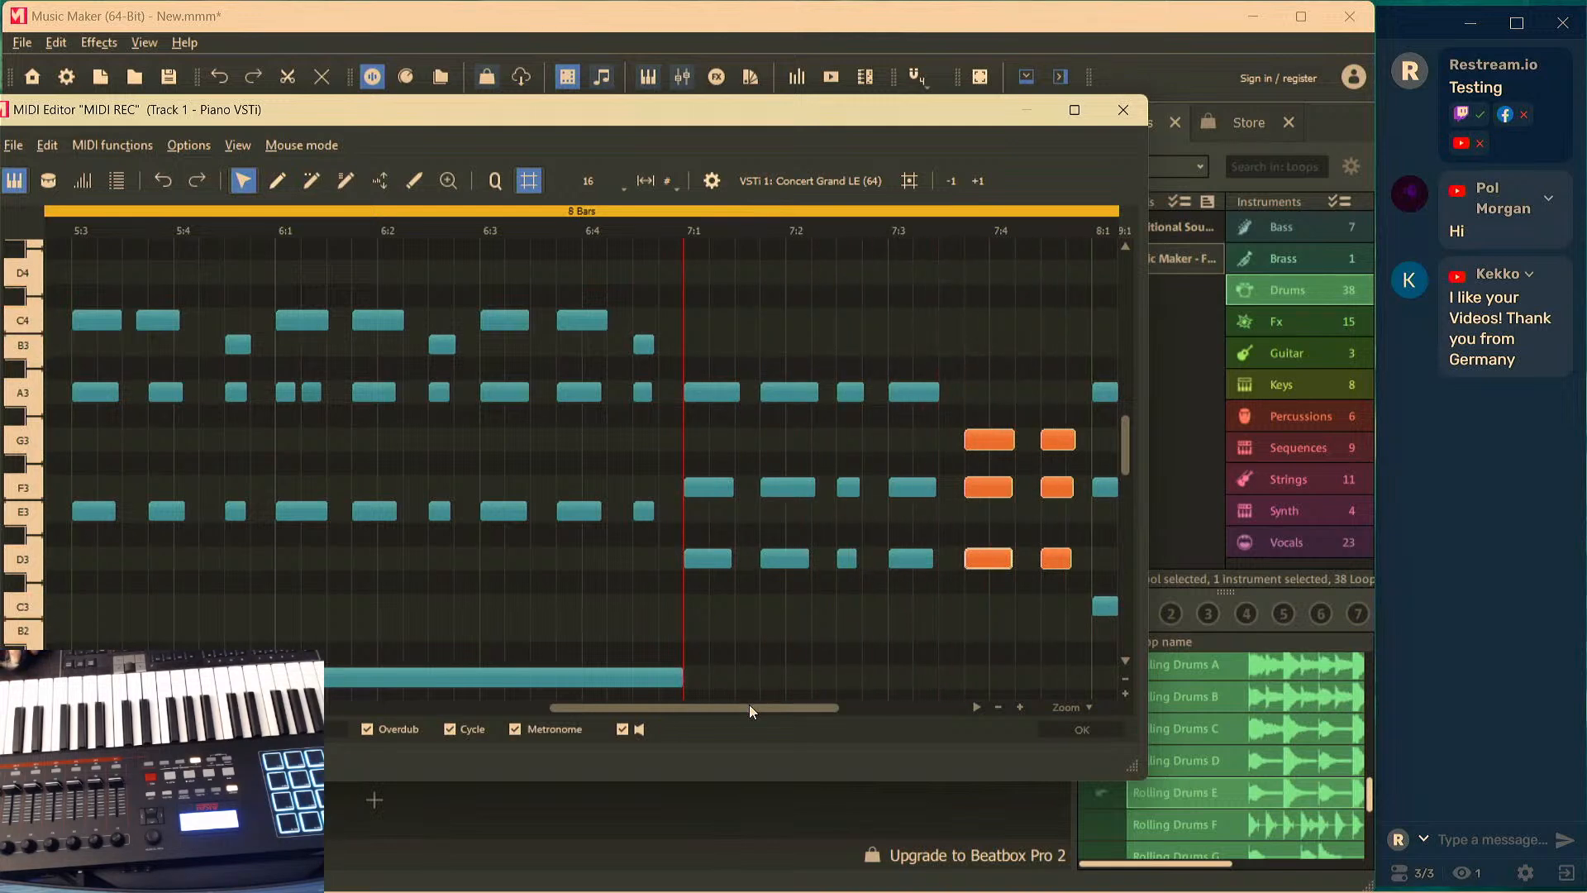
# Shift the second chord of bar 8 (C3, F3 and A3) slightly later and play back from 8:1
pyautogui.moveTo(749, 704); pyautogui.dragTo(904, 749)
pyautogui.click(608, 227)
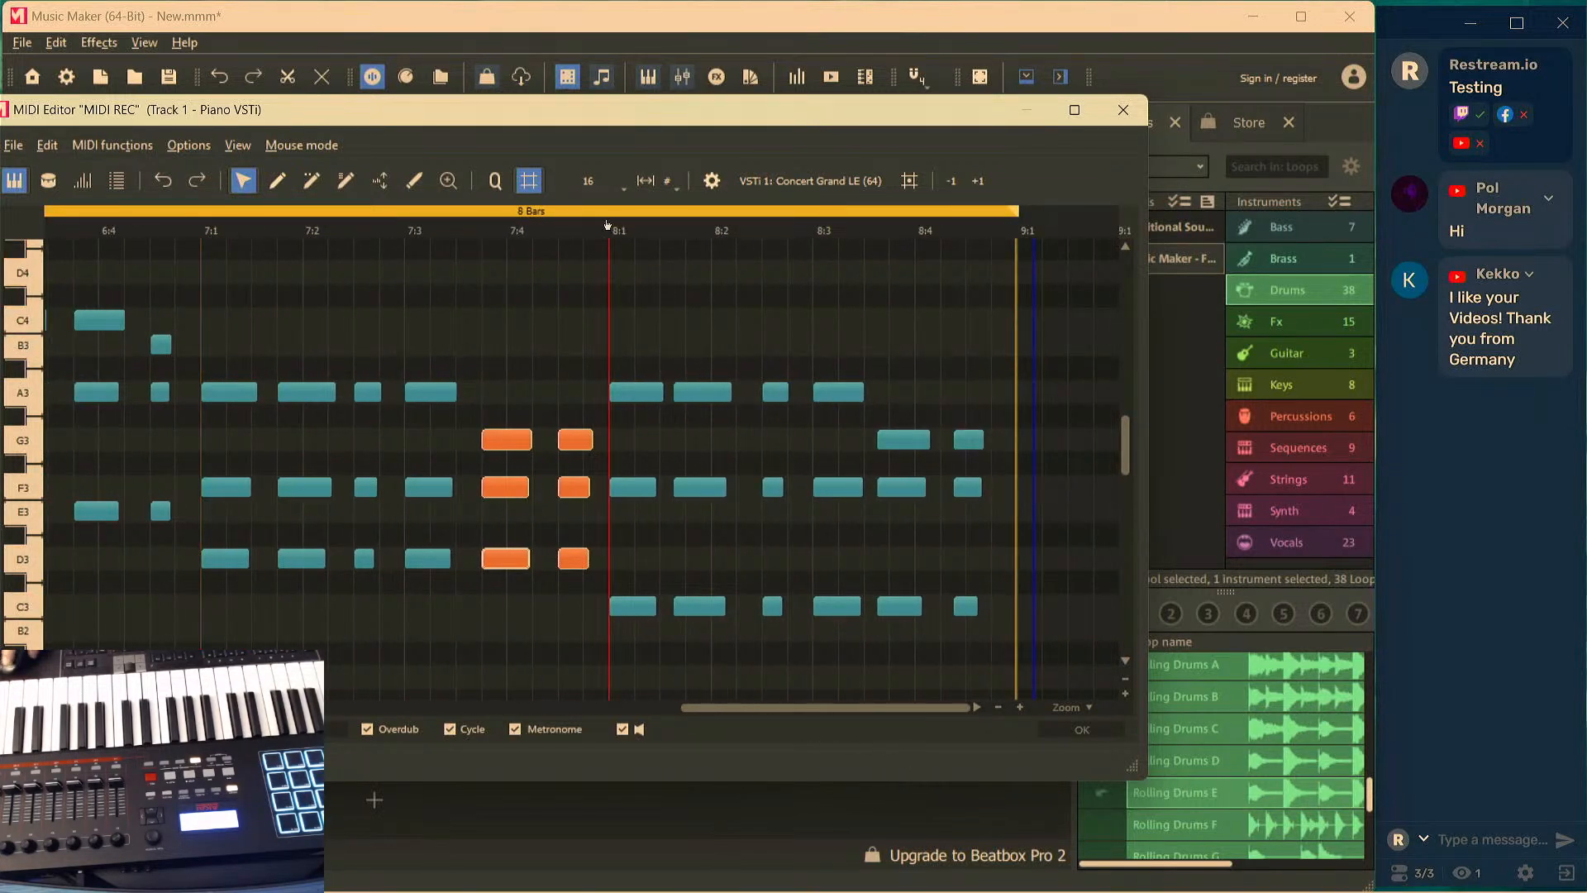
pyautogui.press('space')
pyautogui.press('space')
pyautogui.moveTo(677, 325); pyautogui.dragTo(725, 608)
pyautogui.press('space')
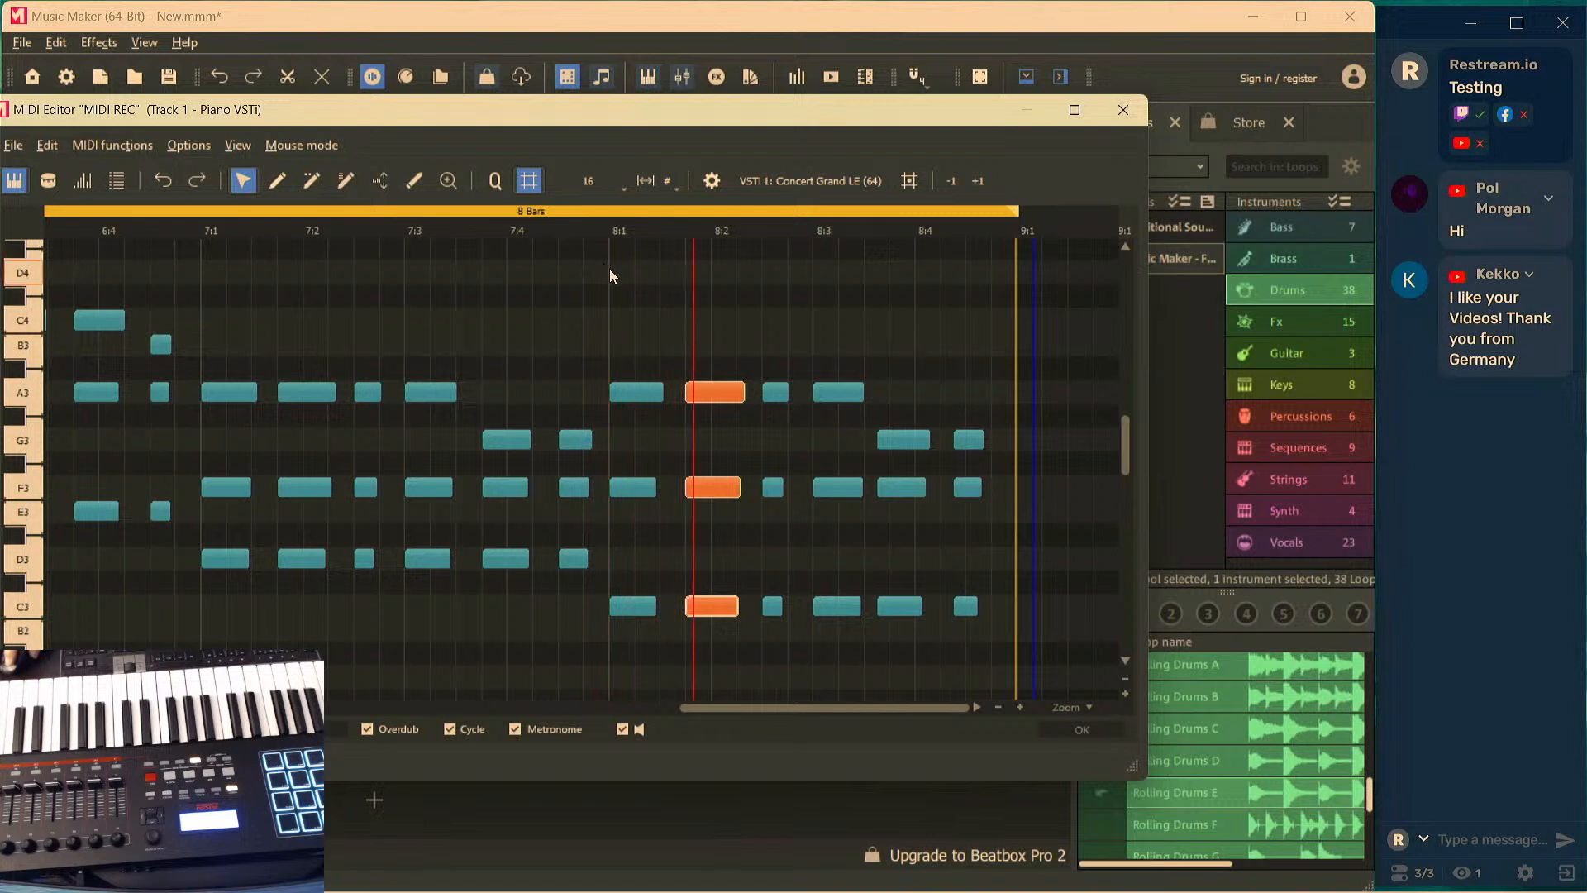
pyautogui.press('space')
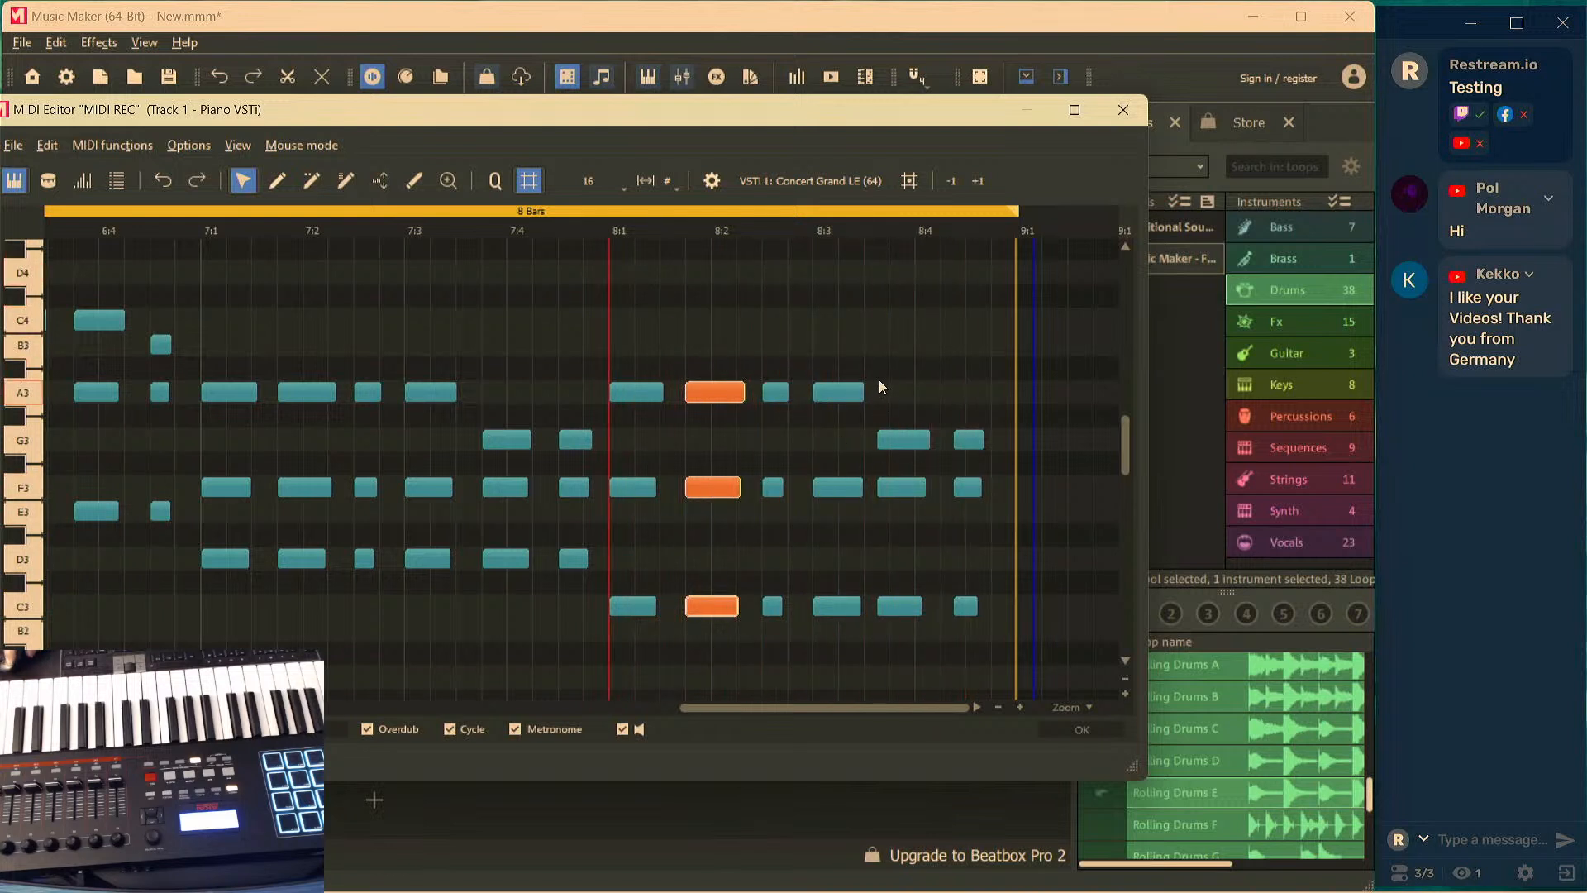
# Shift the last two chords of bar 8 (C3, F3 and G3) slightly later and play back the clip
pyautogui.moveTo(880, 381); pyautogui.dragTo(927, 609)
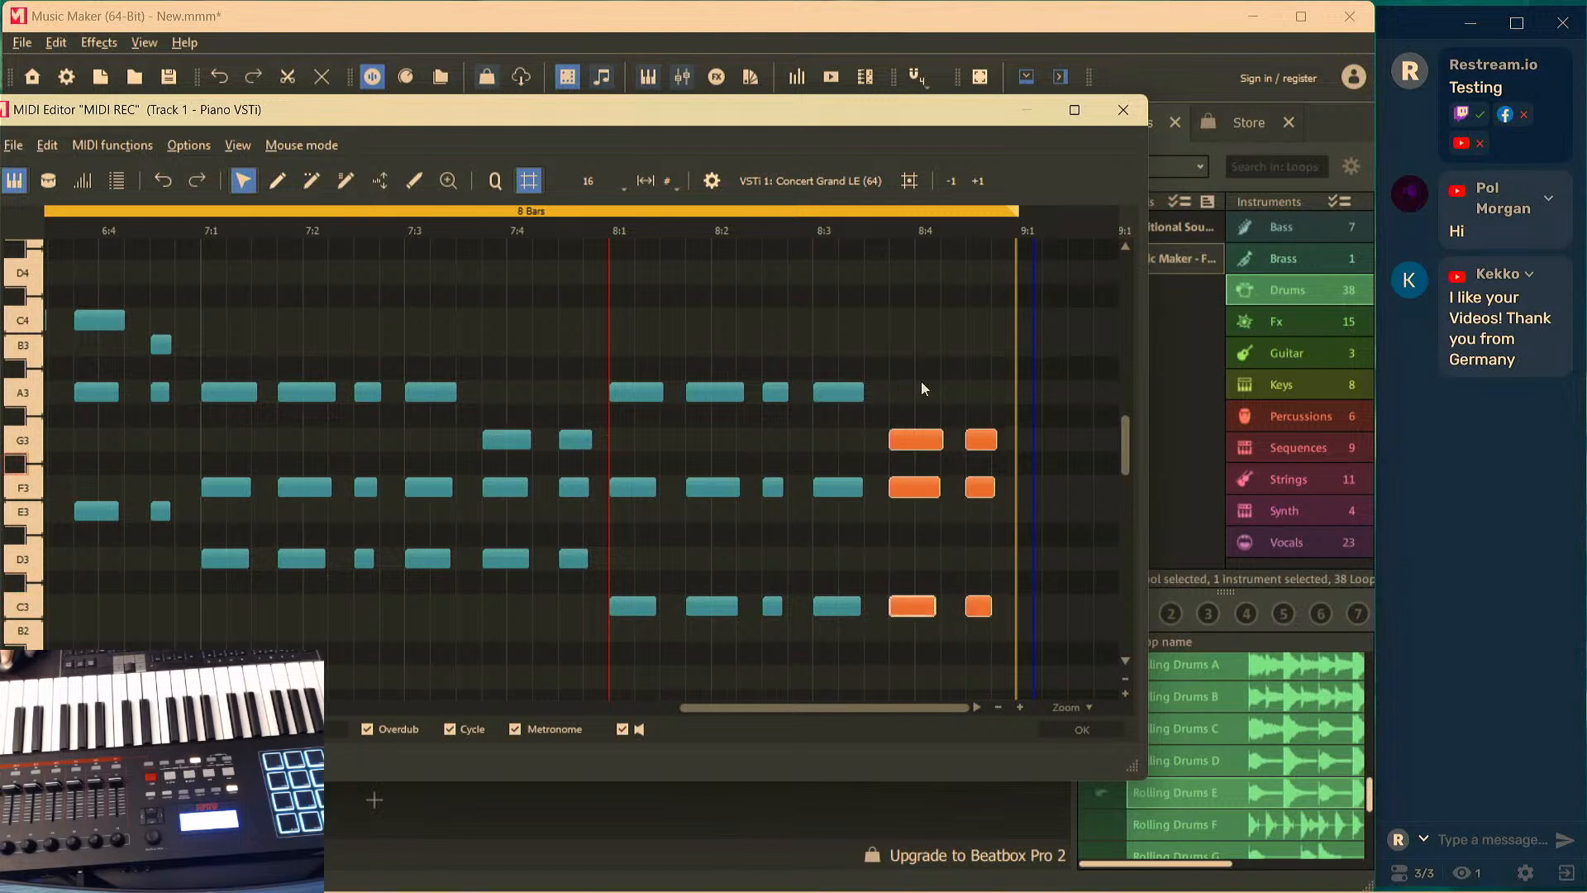
pyautogui.press('space')
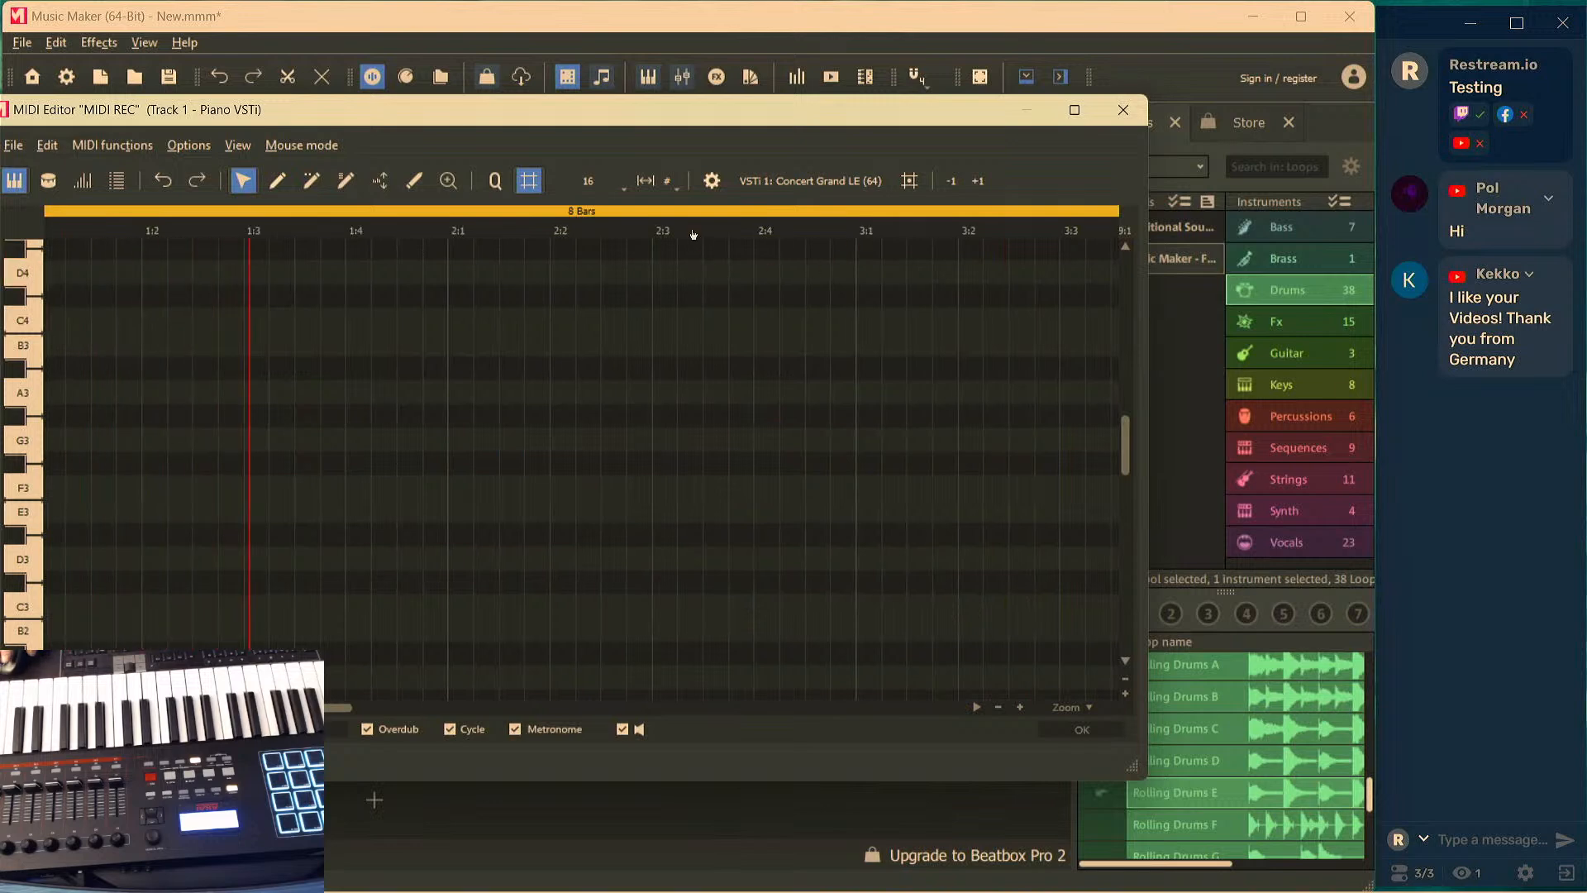
pyautogui.scroll(-3, 697, 229)
pyautogui.scroll(4, 696, 230)
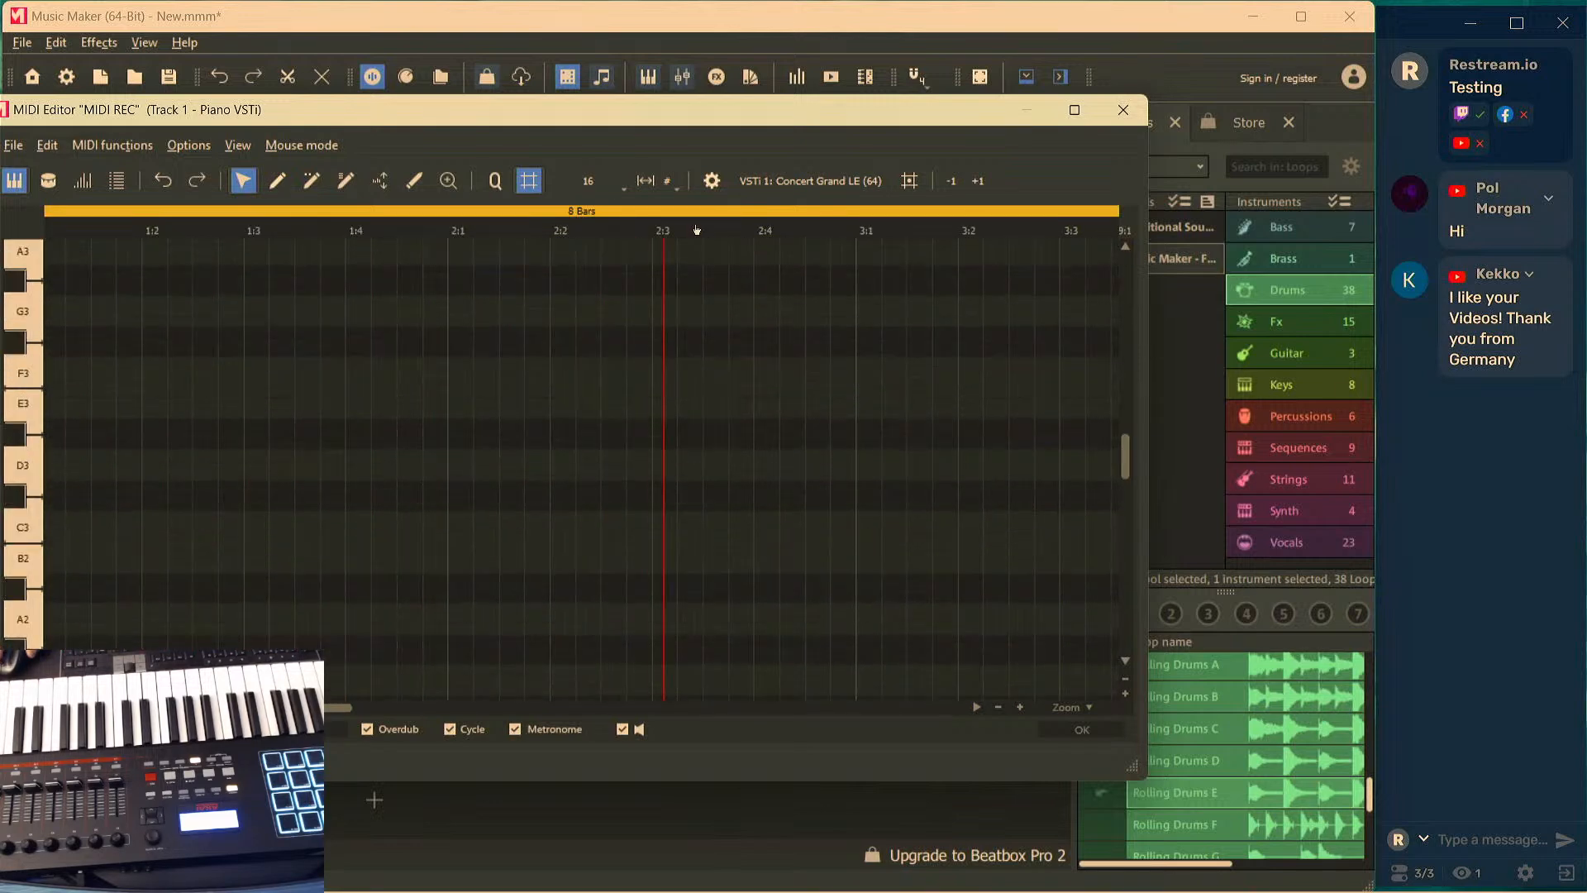
pyautogui.scroll(-5, 696, 230)
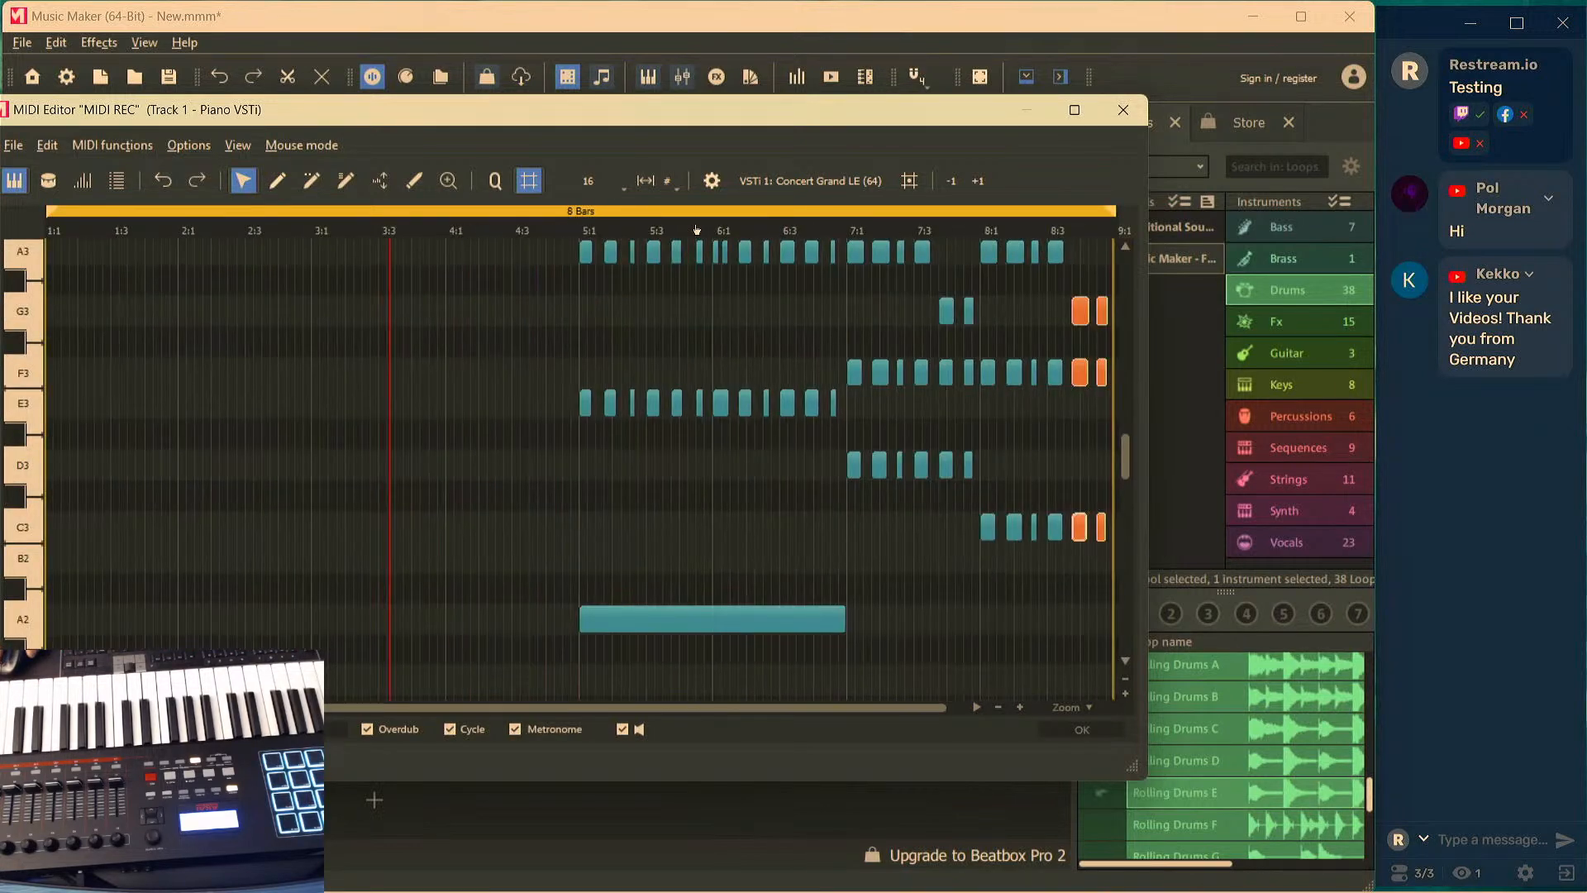
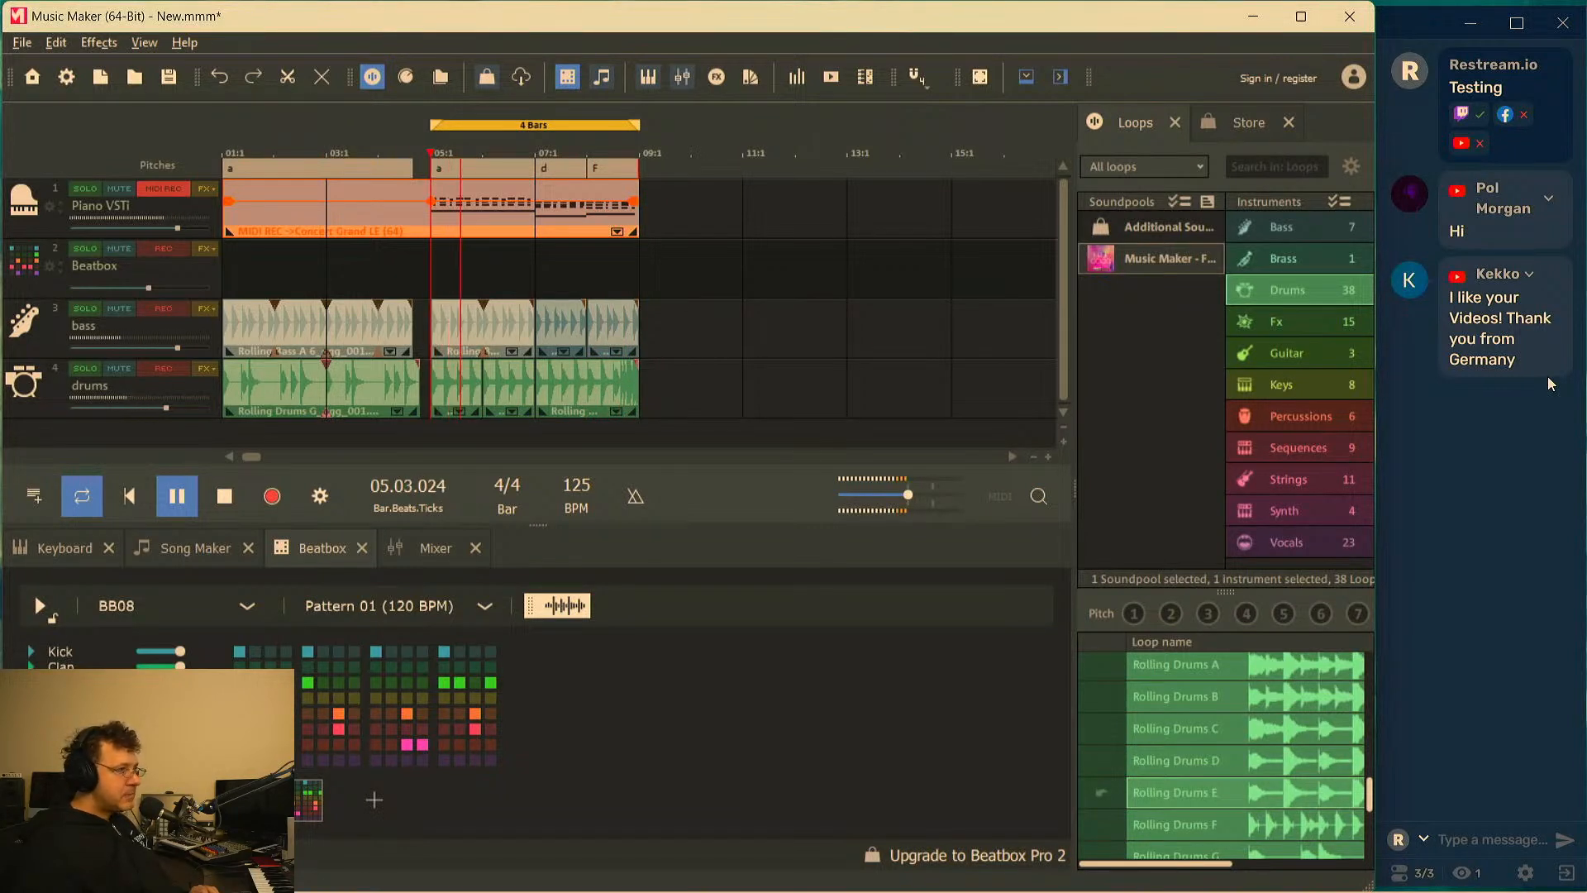
# Reopen the Piano VSTi track's MIDI REC clip in the MIDI Editor and play it from bar 5
pyautogui.press('space')
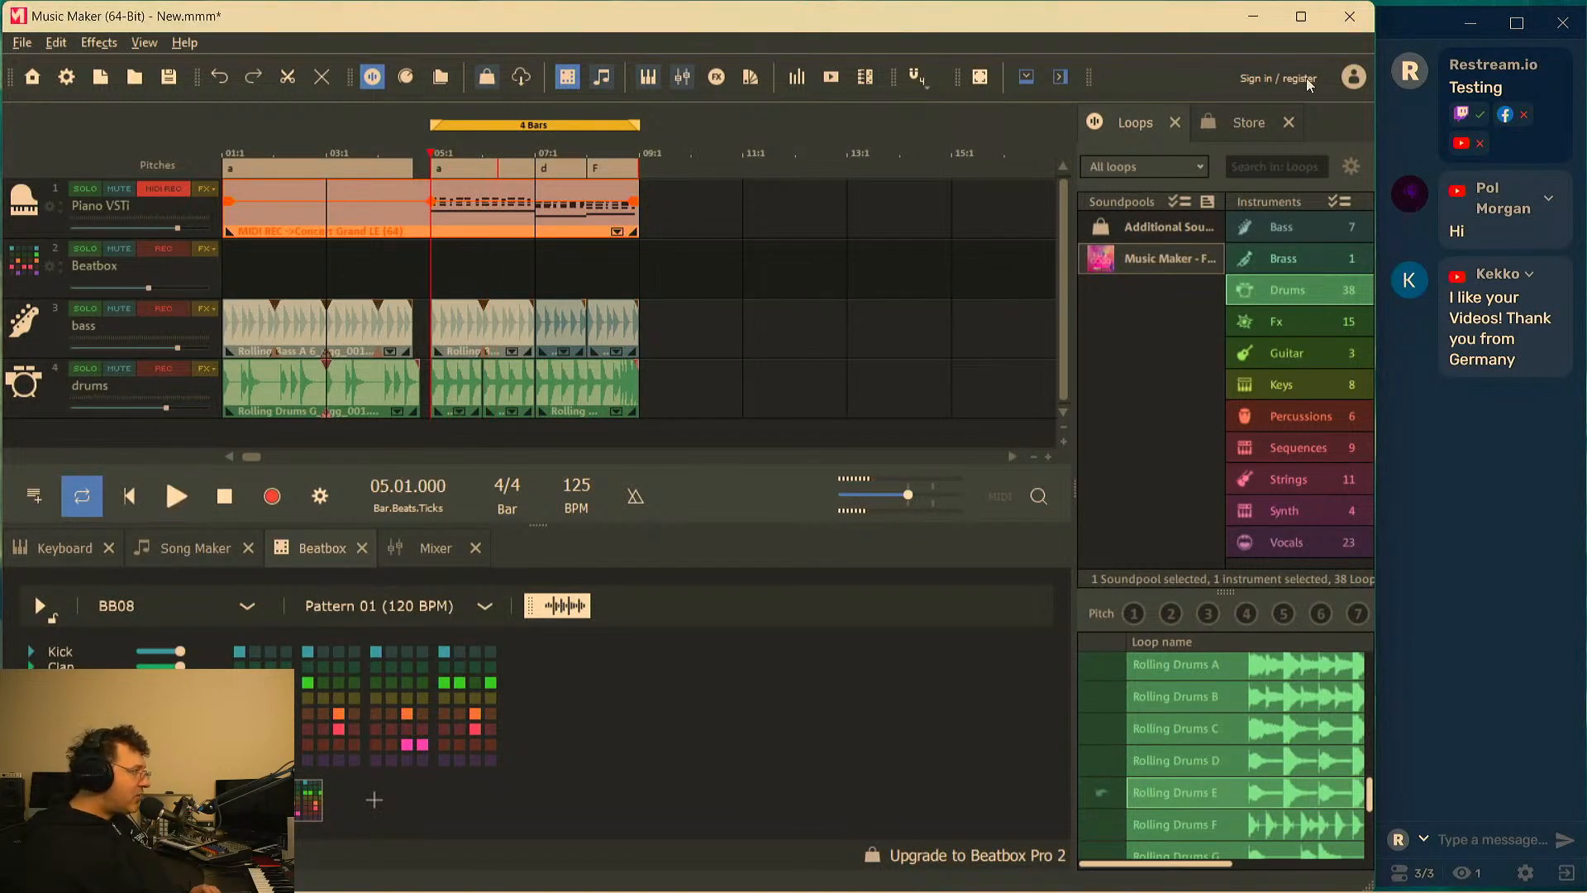
pyautogui.doubleClick(503, 229)
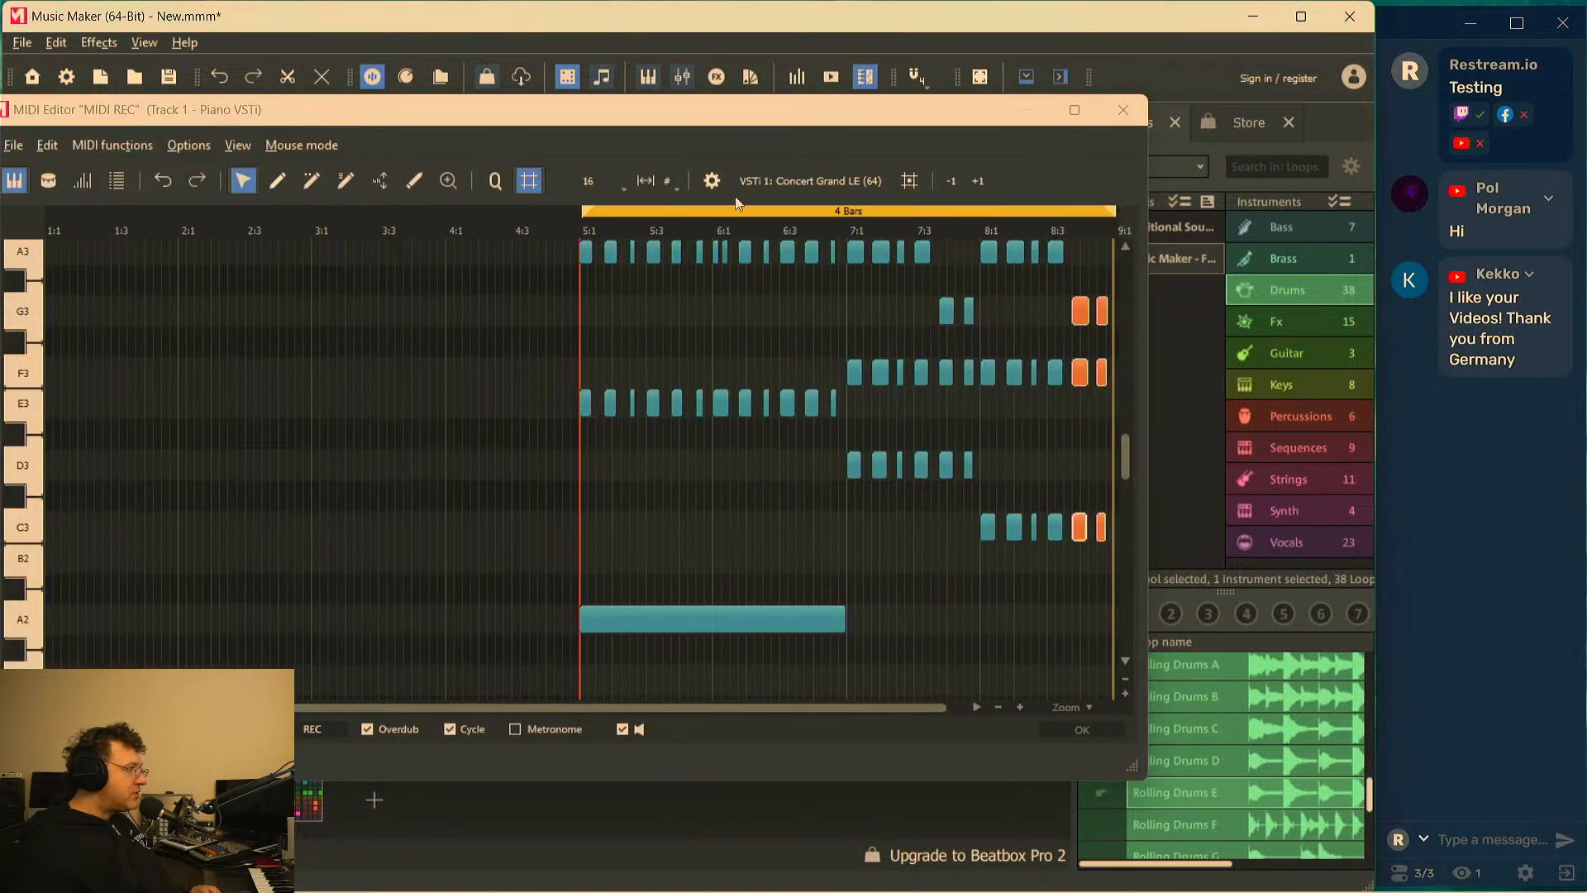
pyautogui.press('space')
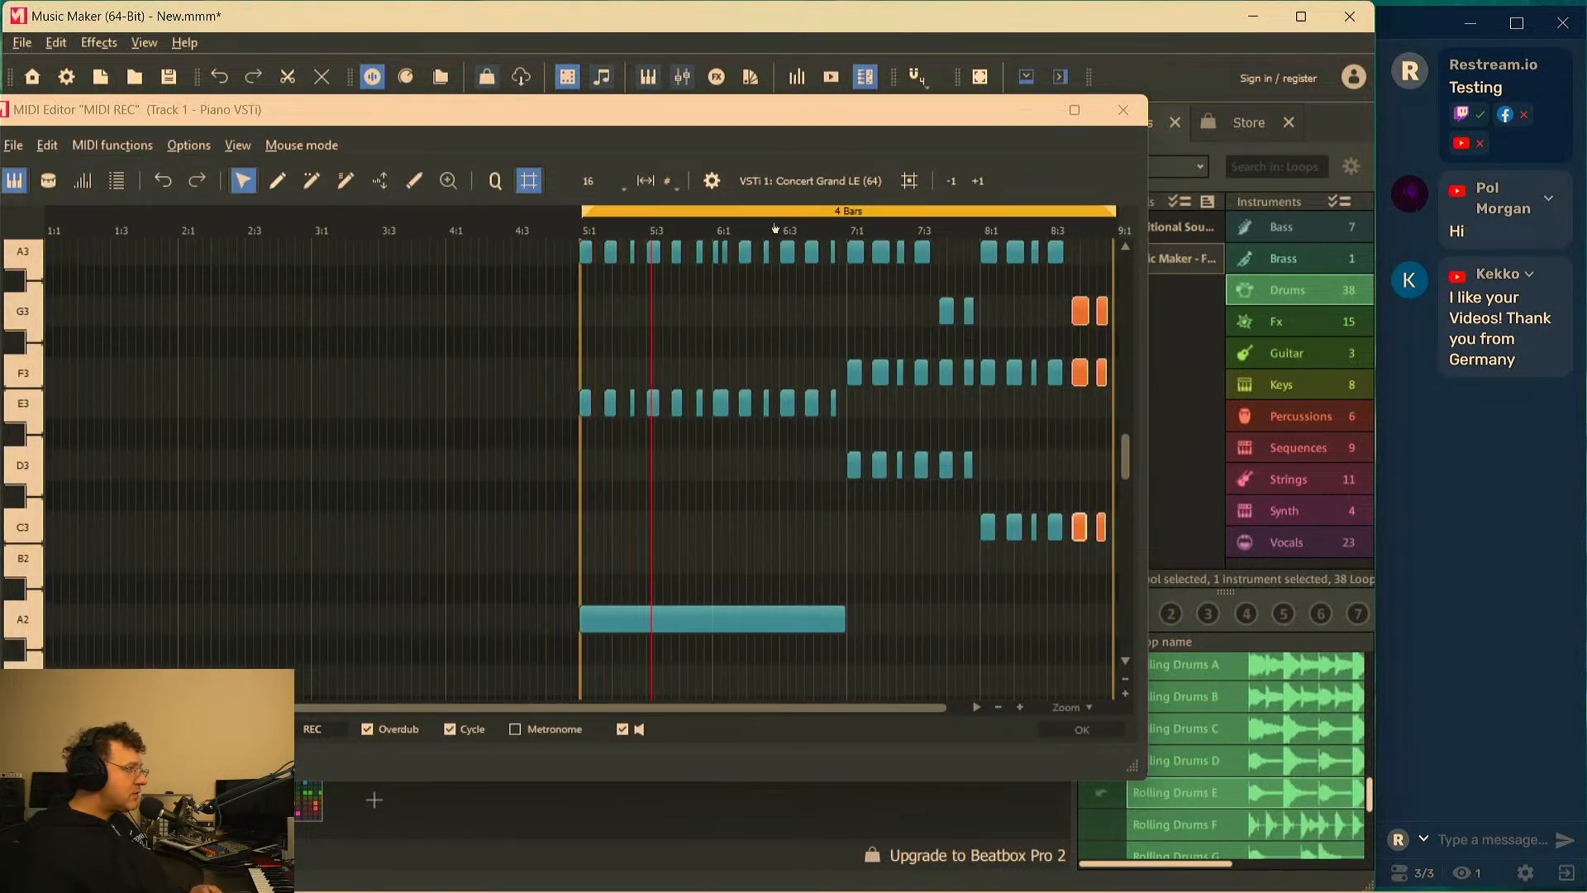
pyautogui.press('space')
pyautogui.scroll(3, 701, 235)
pyautogui.scroll(-4, 701, 241)
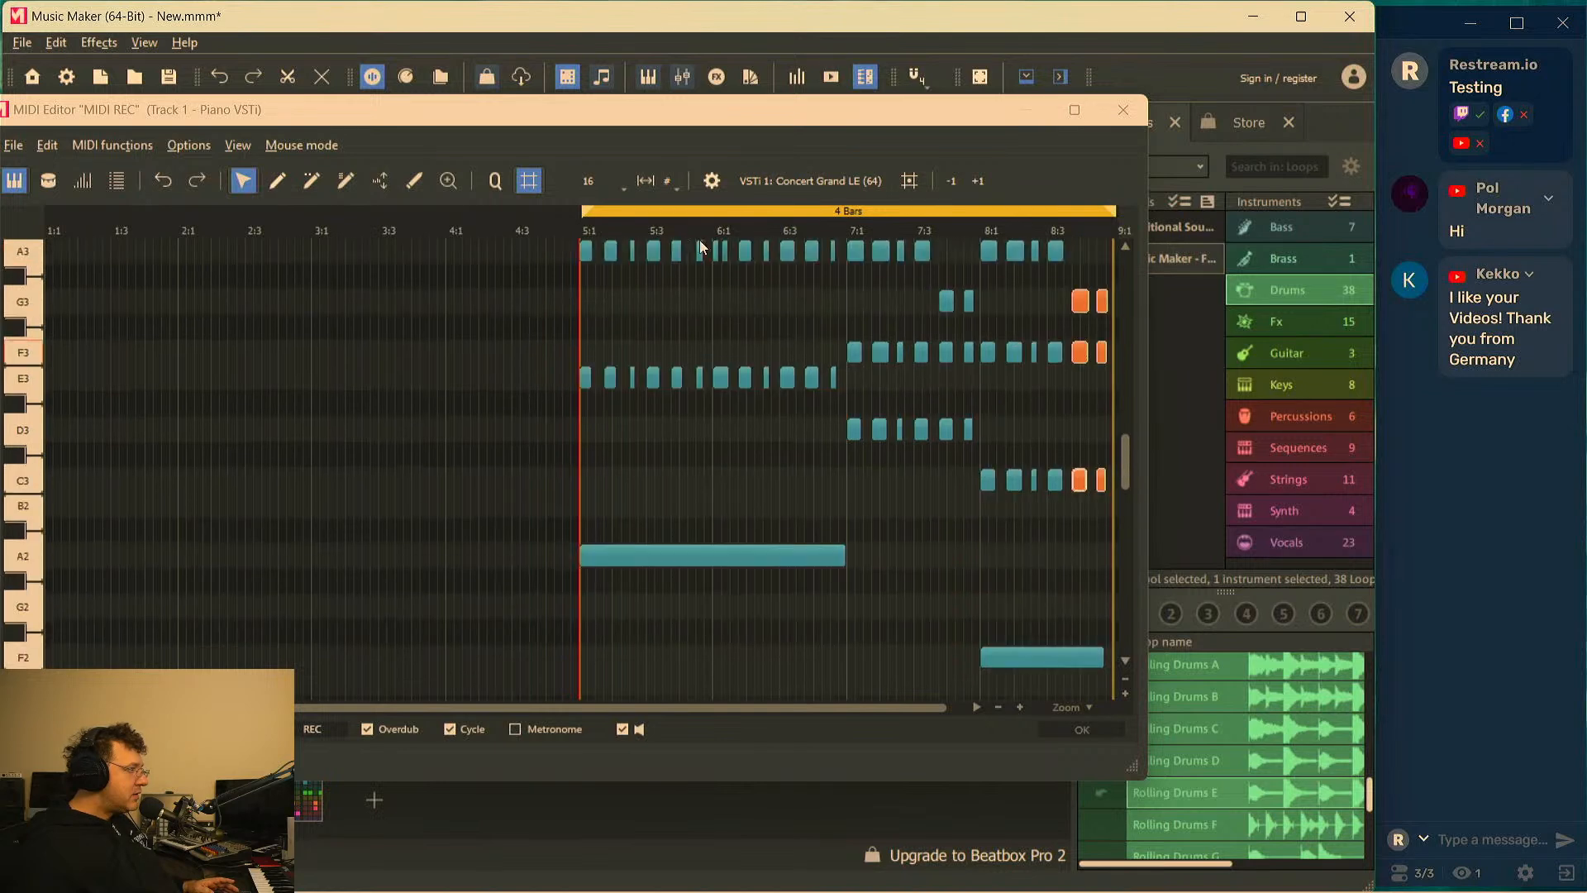
pyautogui.scroll(1, 710, 238)
pyautogui.scroll(1, 709, 238)
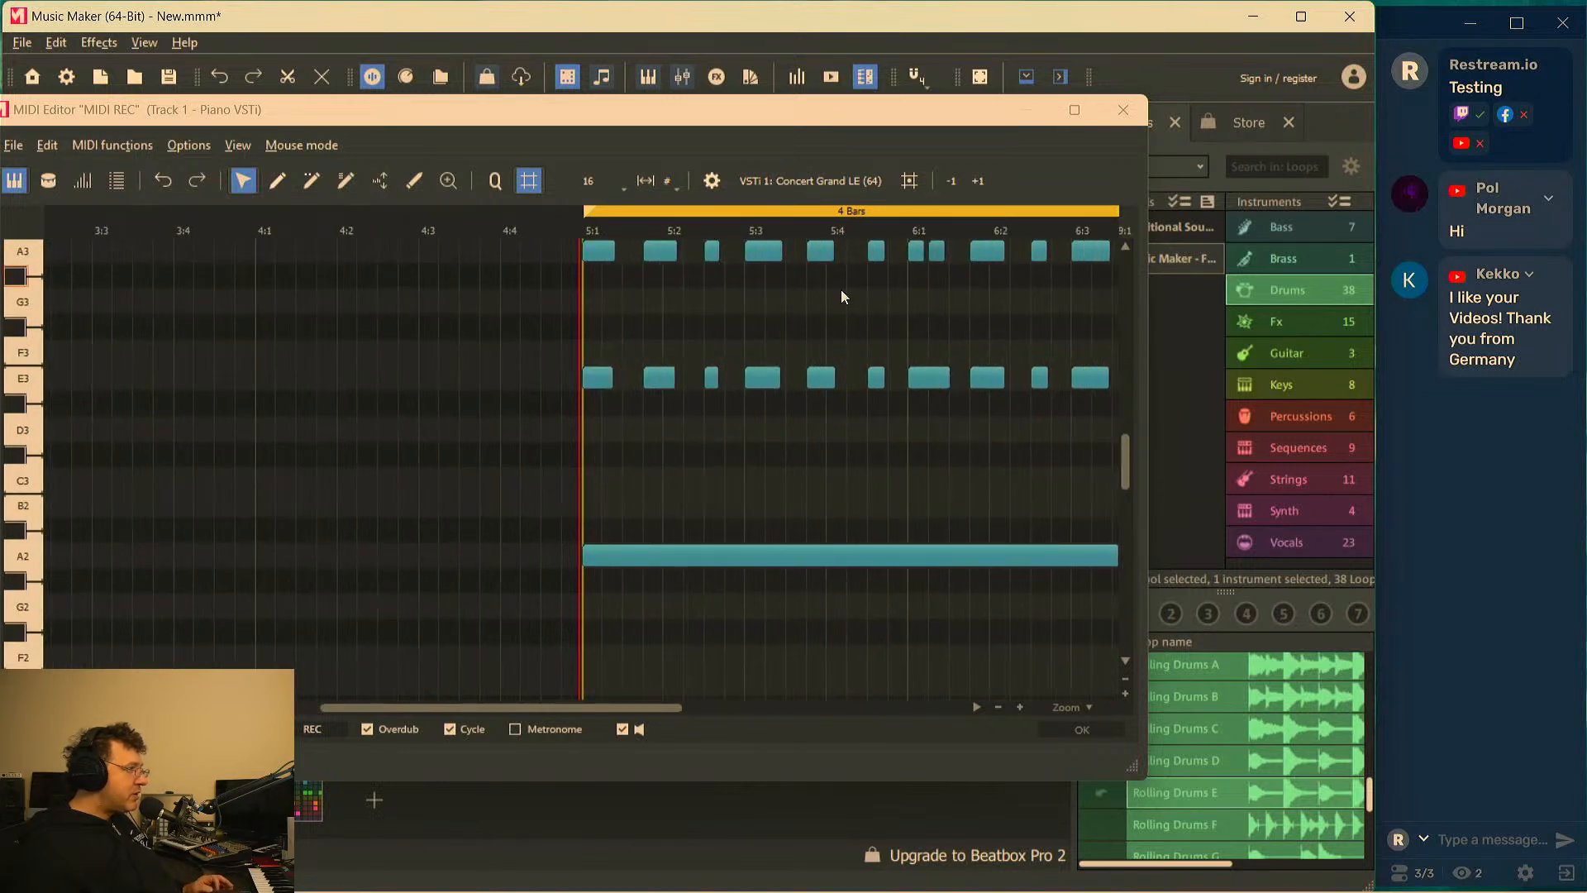
# Move the C4 note just before beat 5:4 slightly later to line up with its chord, and play back bar 5
pyautogui.click(824, 379)
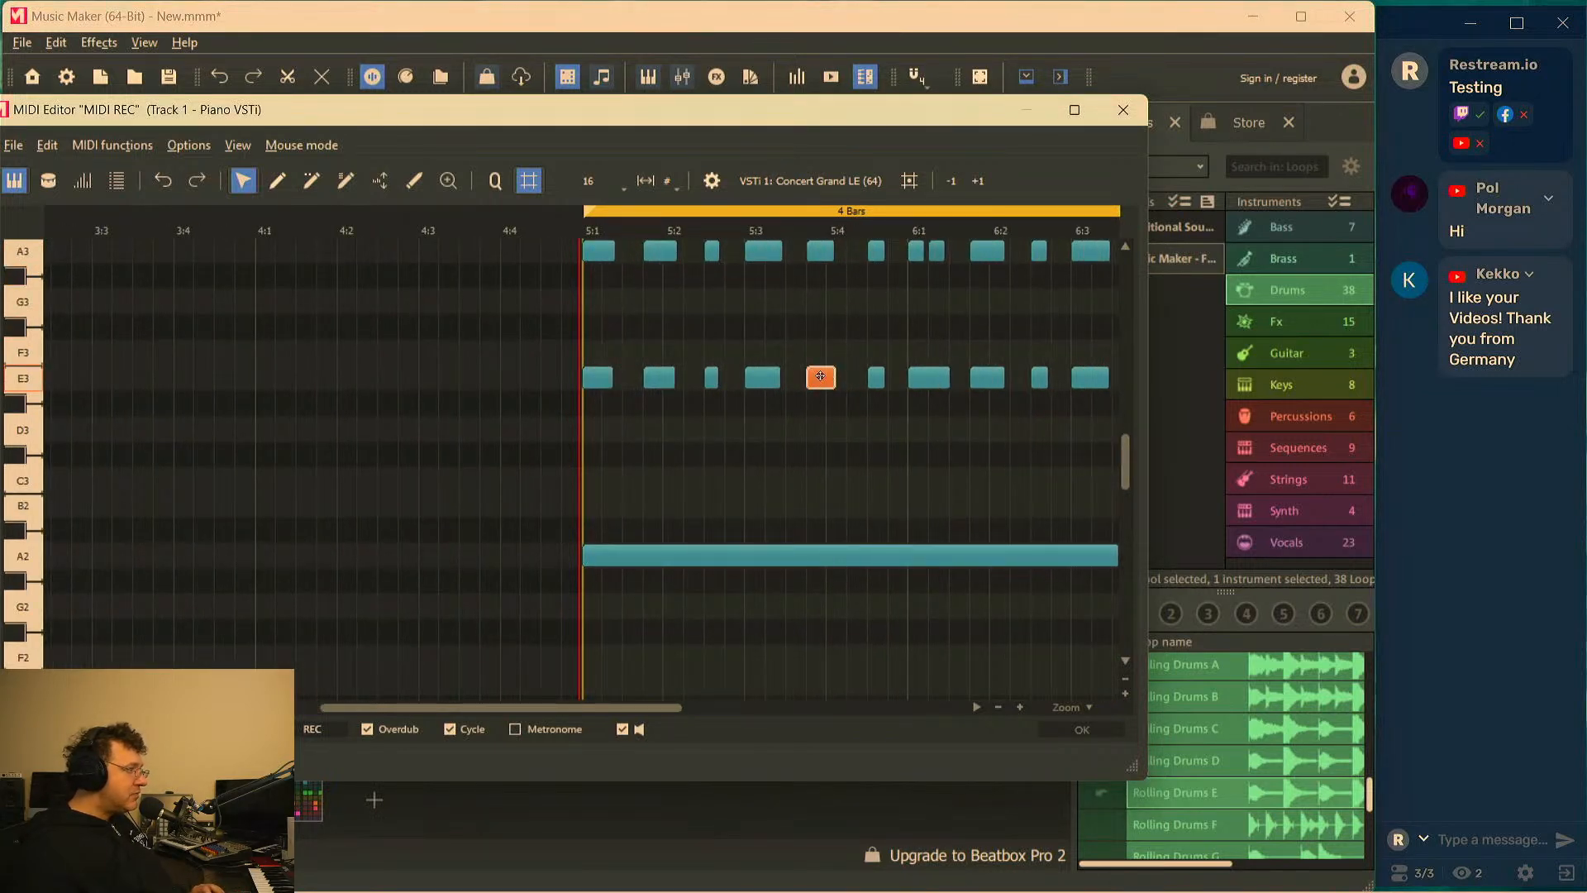
pyautogui.click(857, 418)
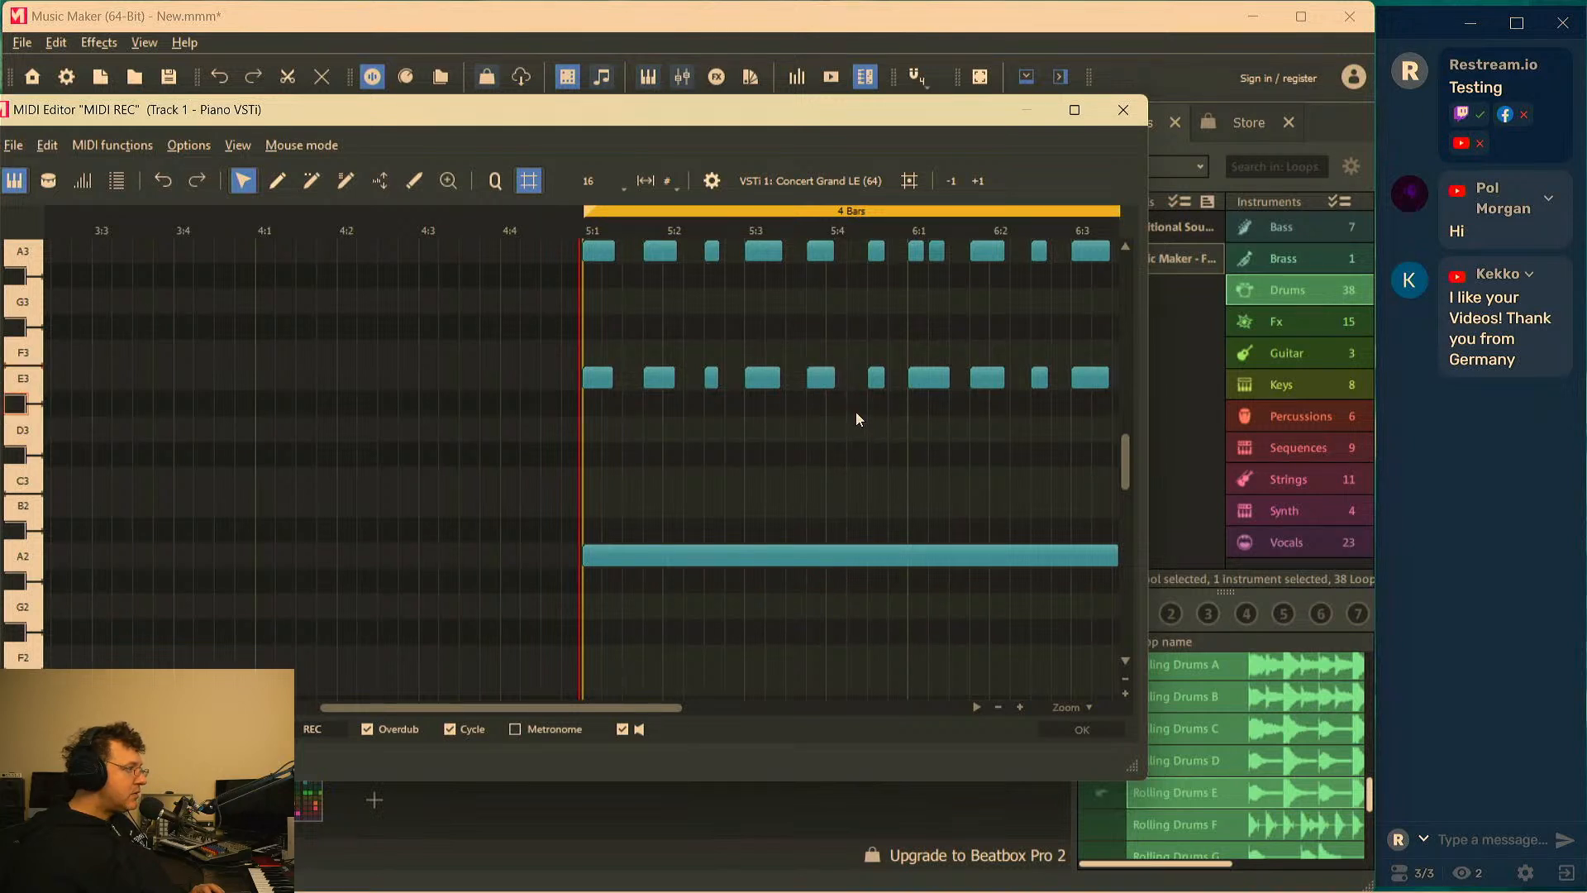
pyautogui.press('space')
pyautogui.press('space')
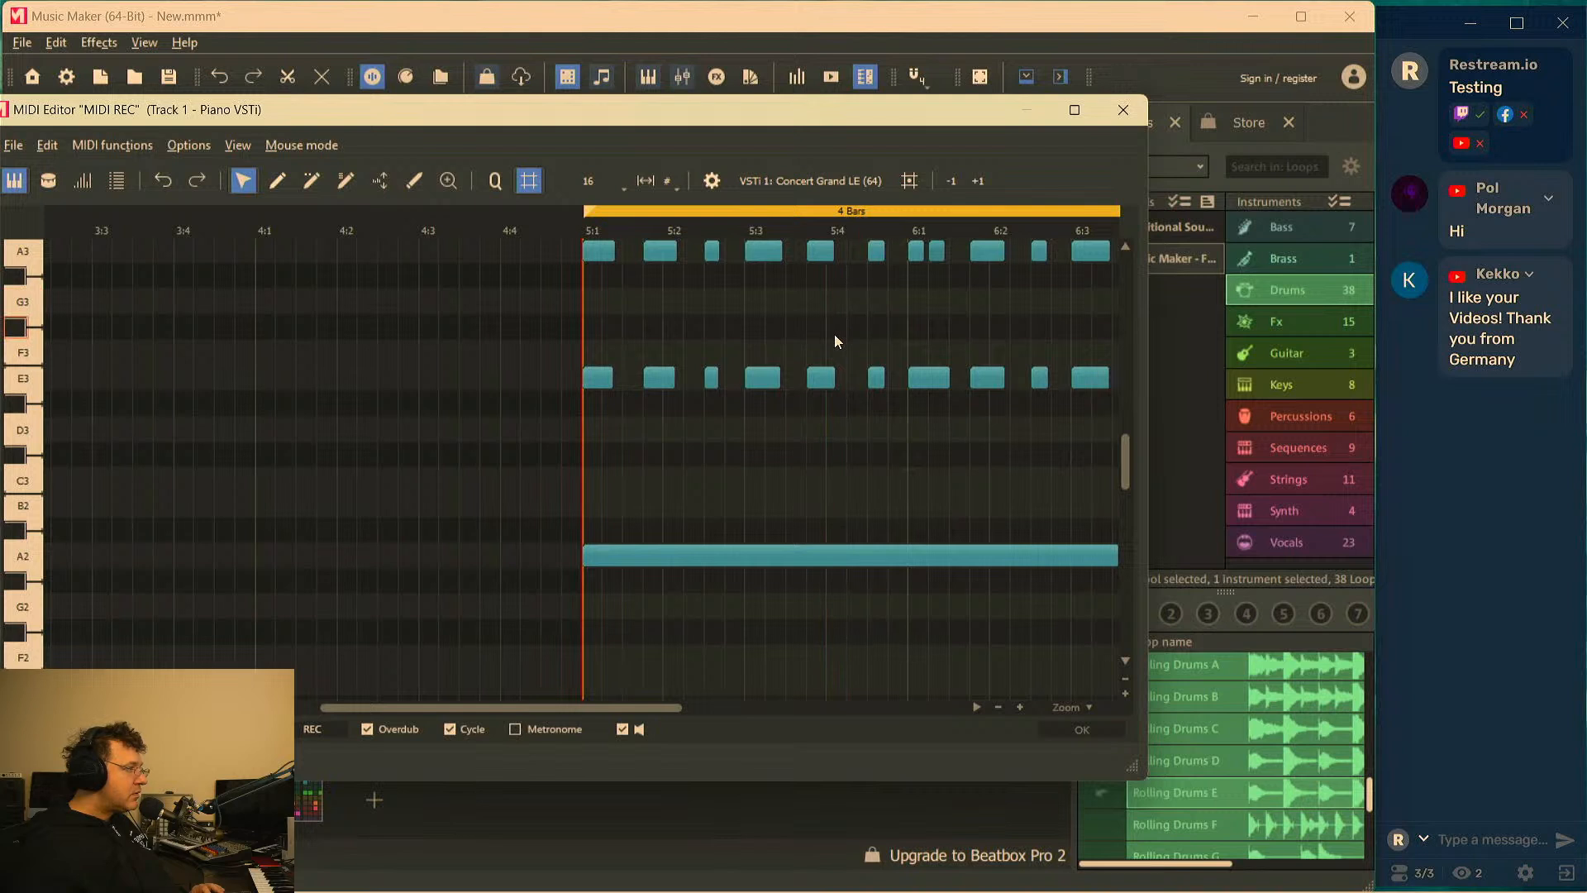
pyautogui.scroll(3, 830, 303)
pyautogui.click(816, 362)
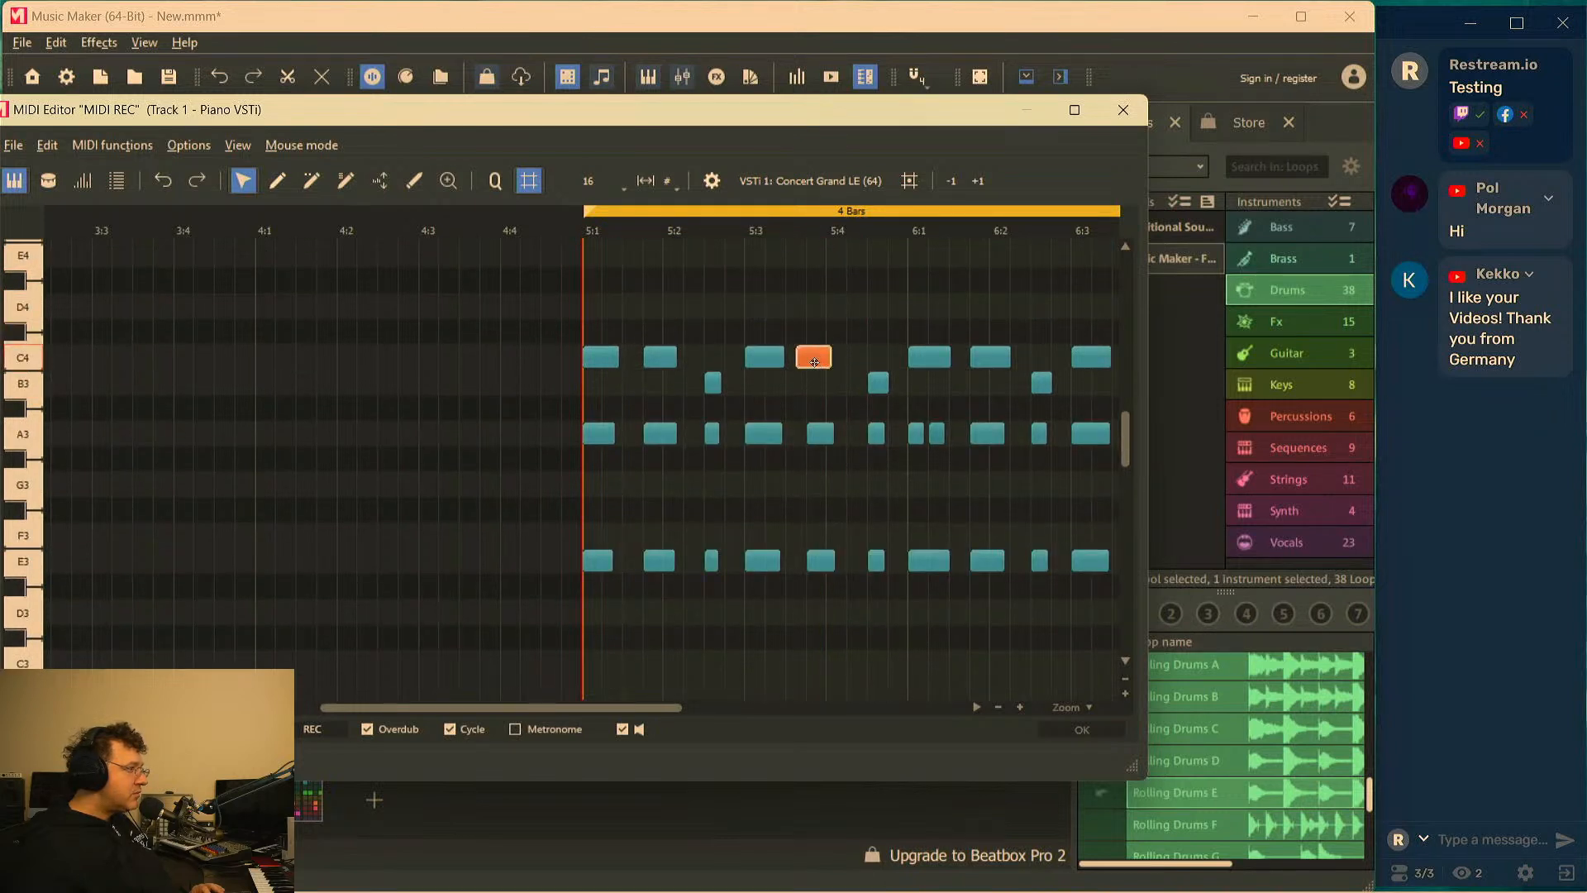
pyautogui.moveTo(816, 357); pyautogui.dragTo(826, 357)
pyautogui.press('space')
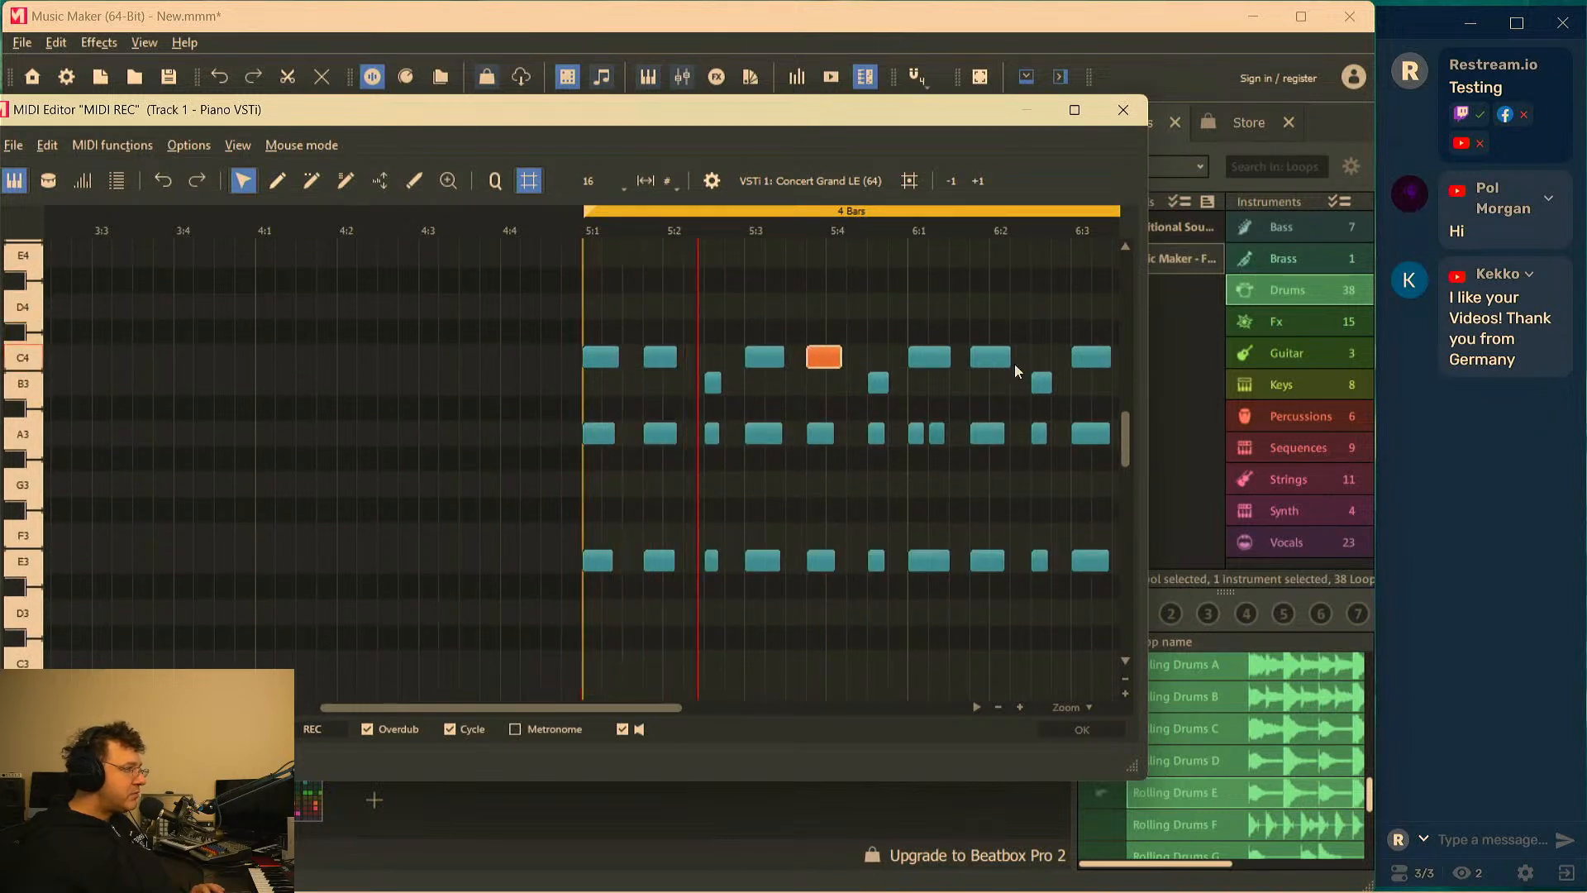
pyautogui.press('space')
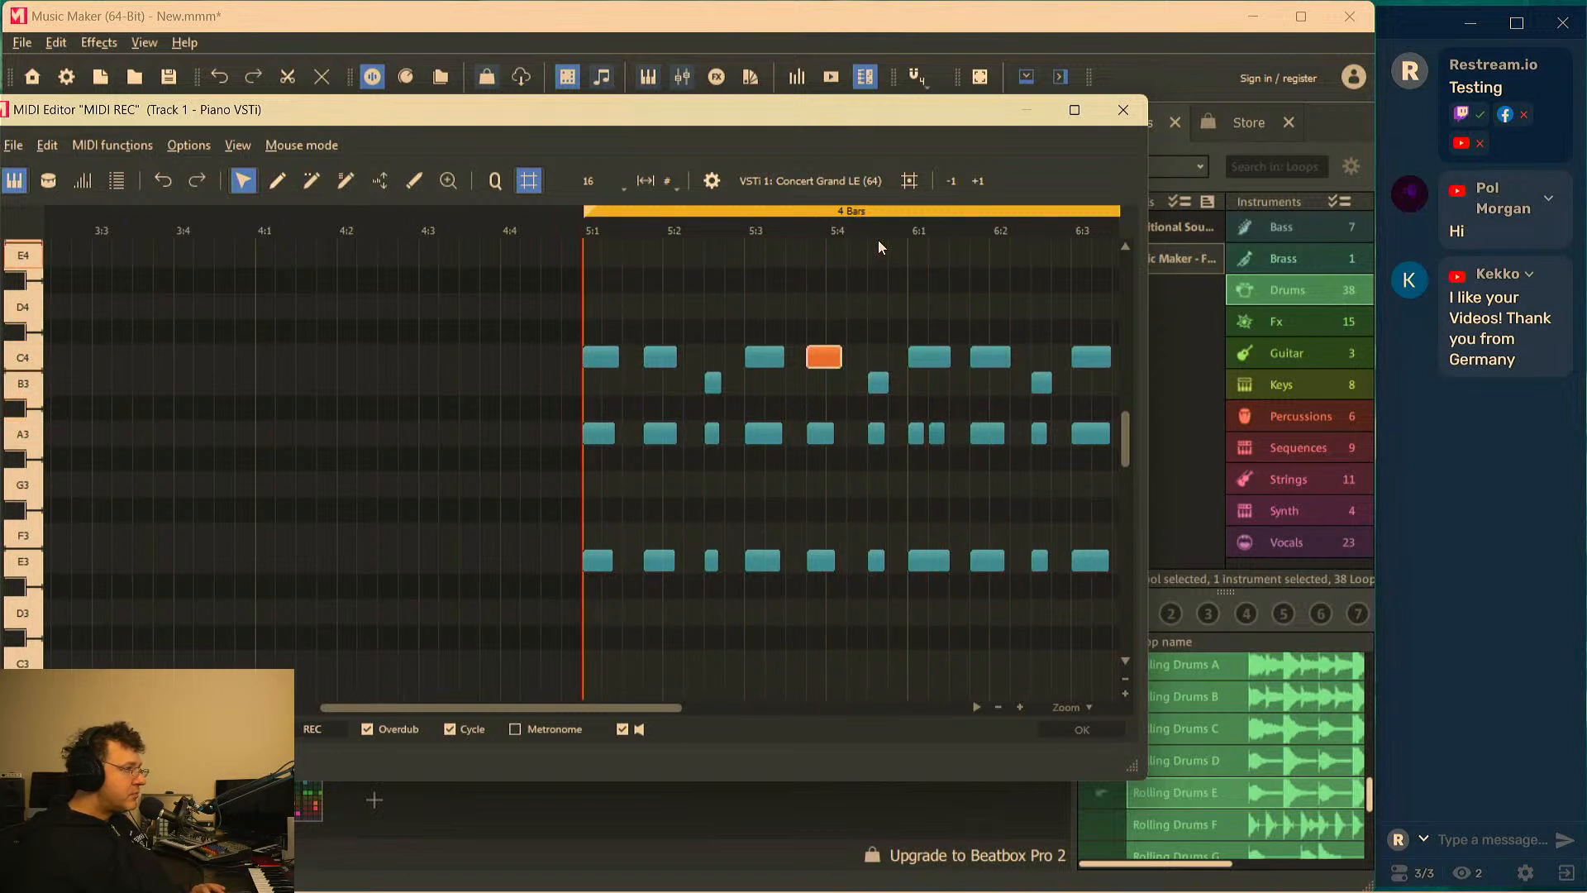
# Check the note timing in bars 6 to 8 and close the MIDI Editor
pyautogui.click(909, 235)
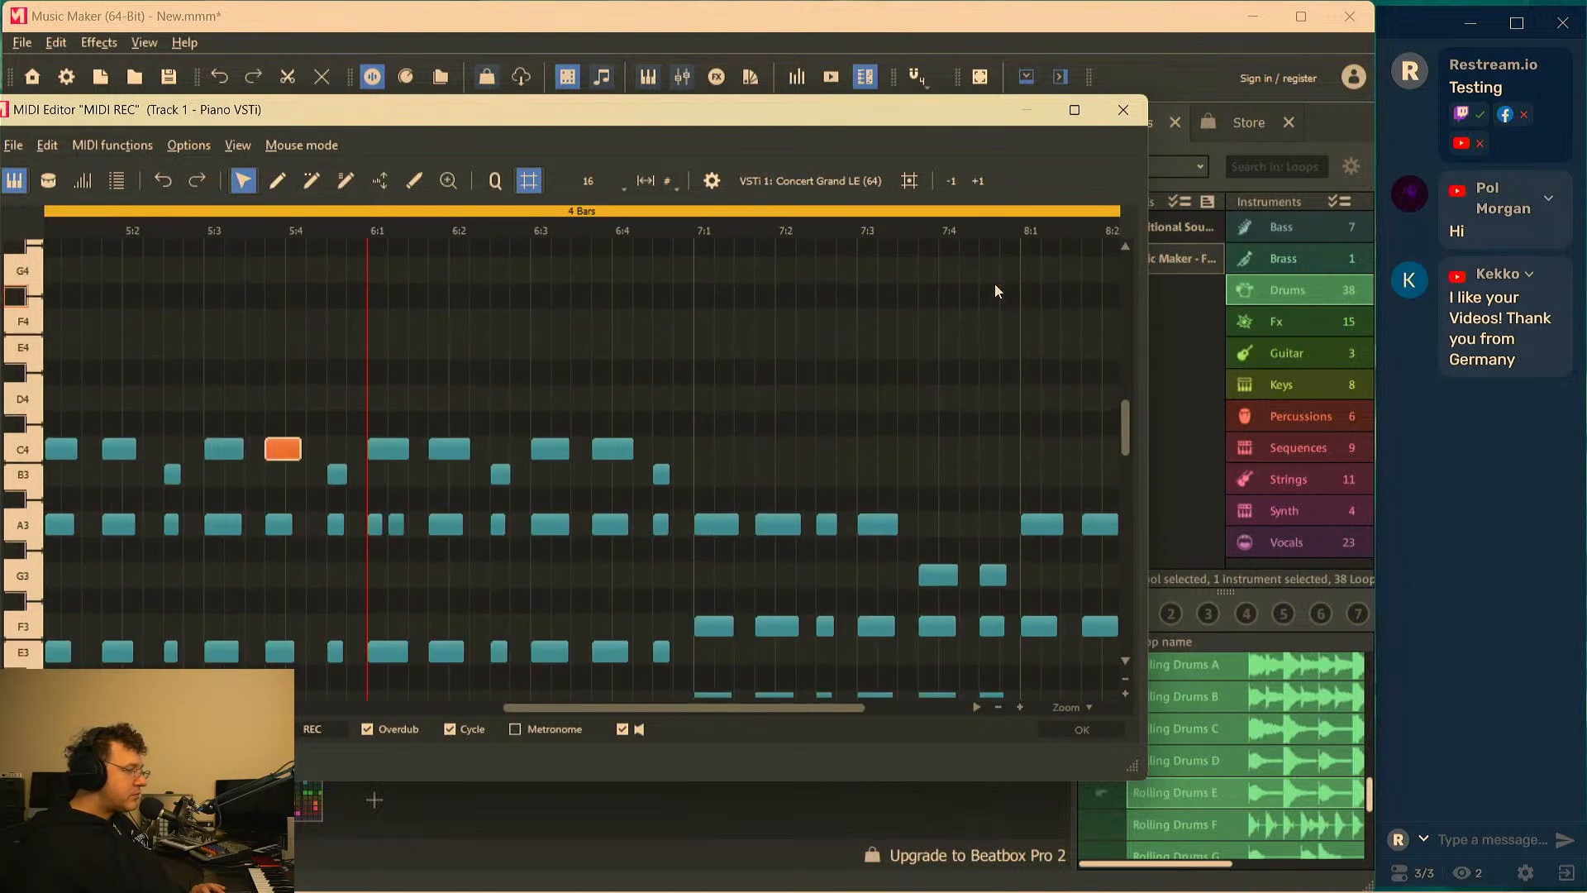
pyautogui.moveTo(850, 705); pyautogui.dragTo(988, 750)
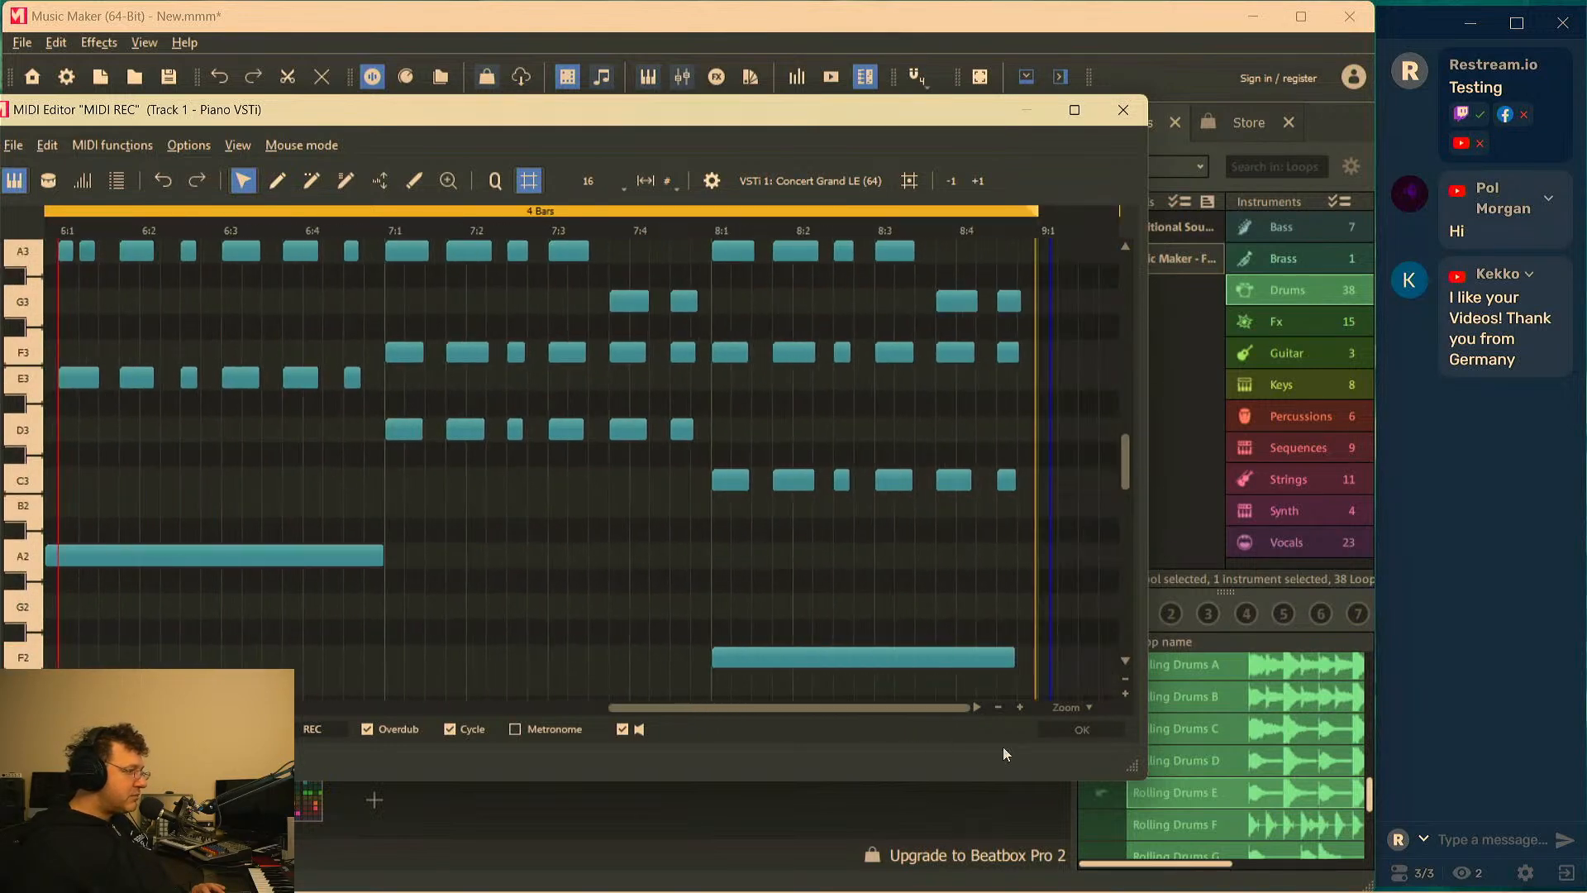
pyautogui.click(714, 231)
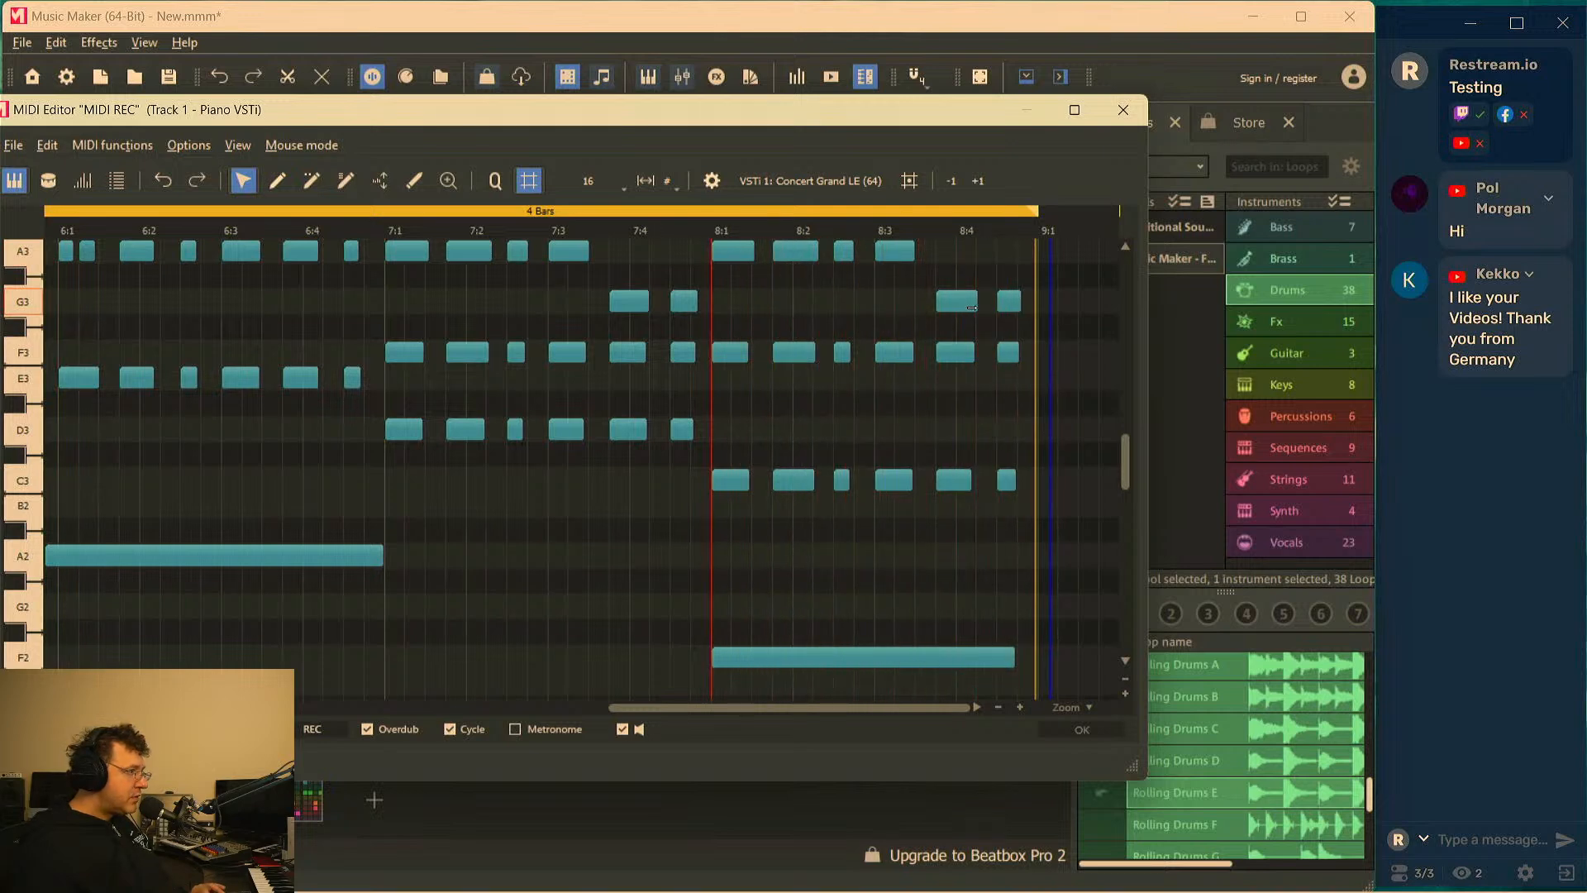
pyautogui.scroll(-3, 1005, 340)
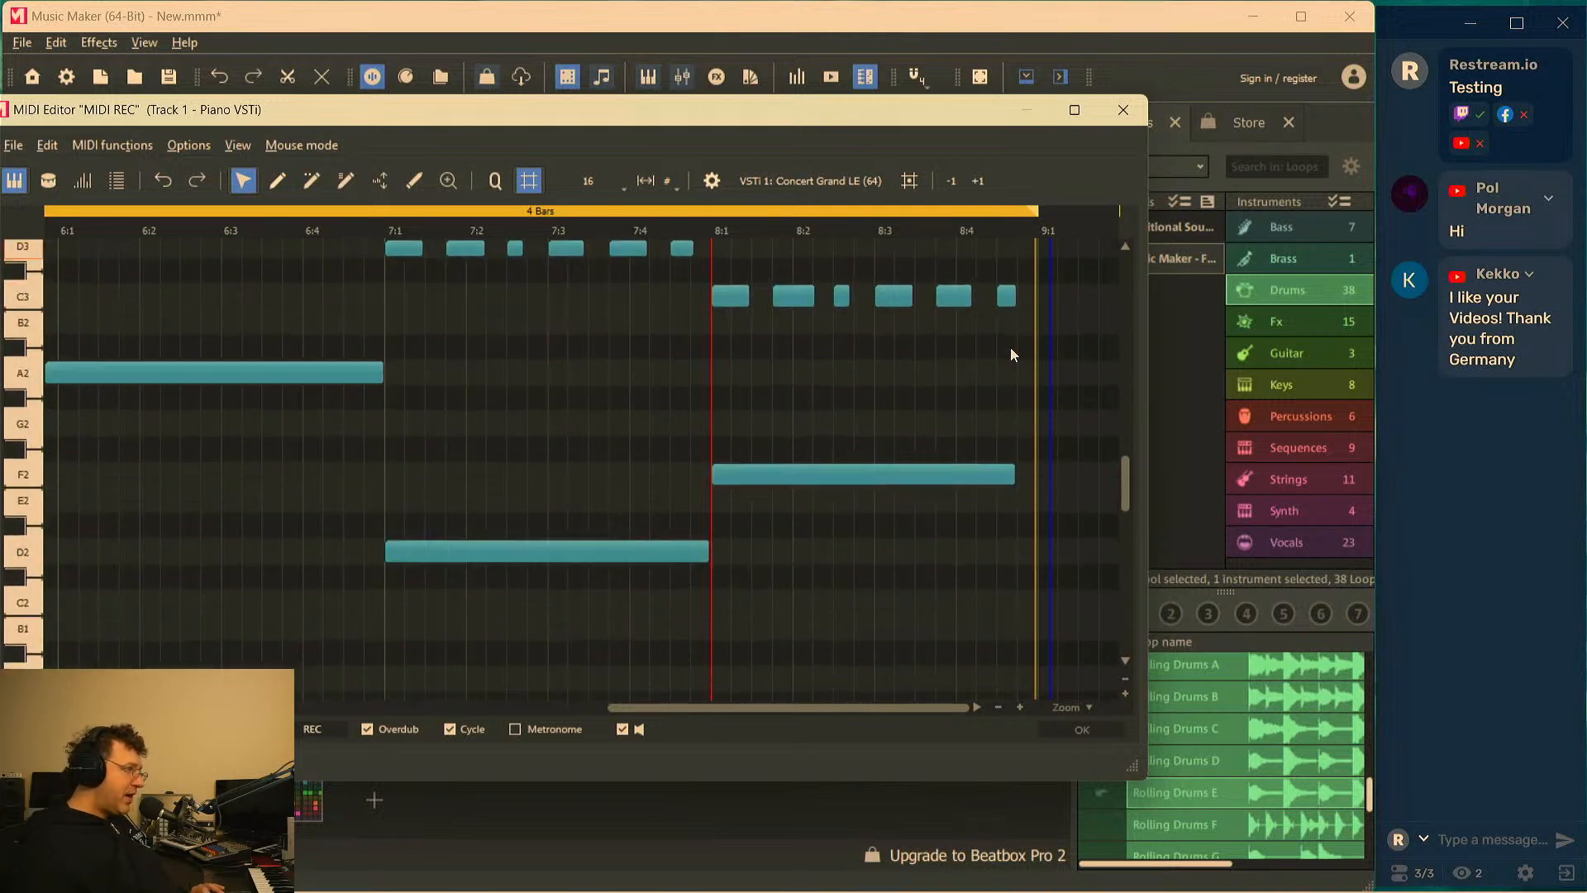
pyautogui.scroll(6, 1012, 356)
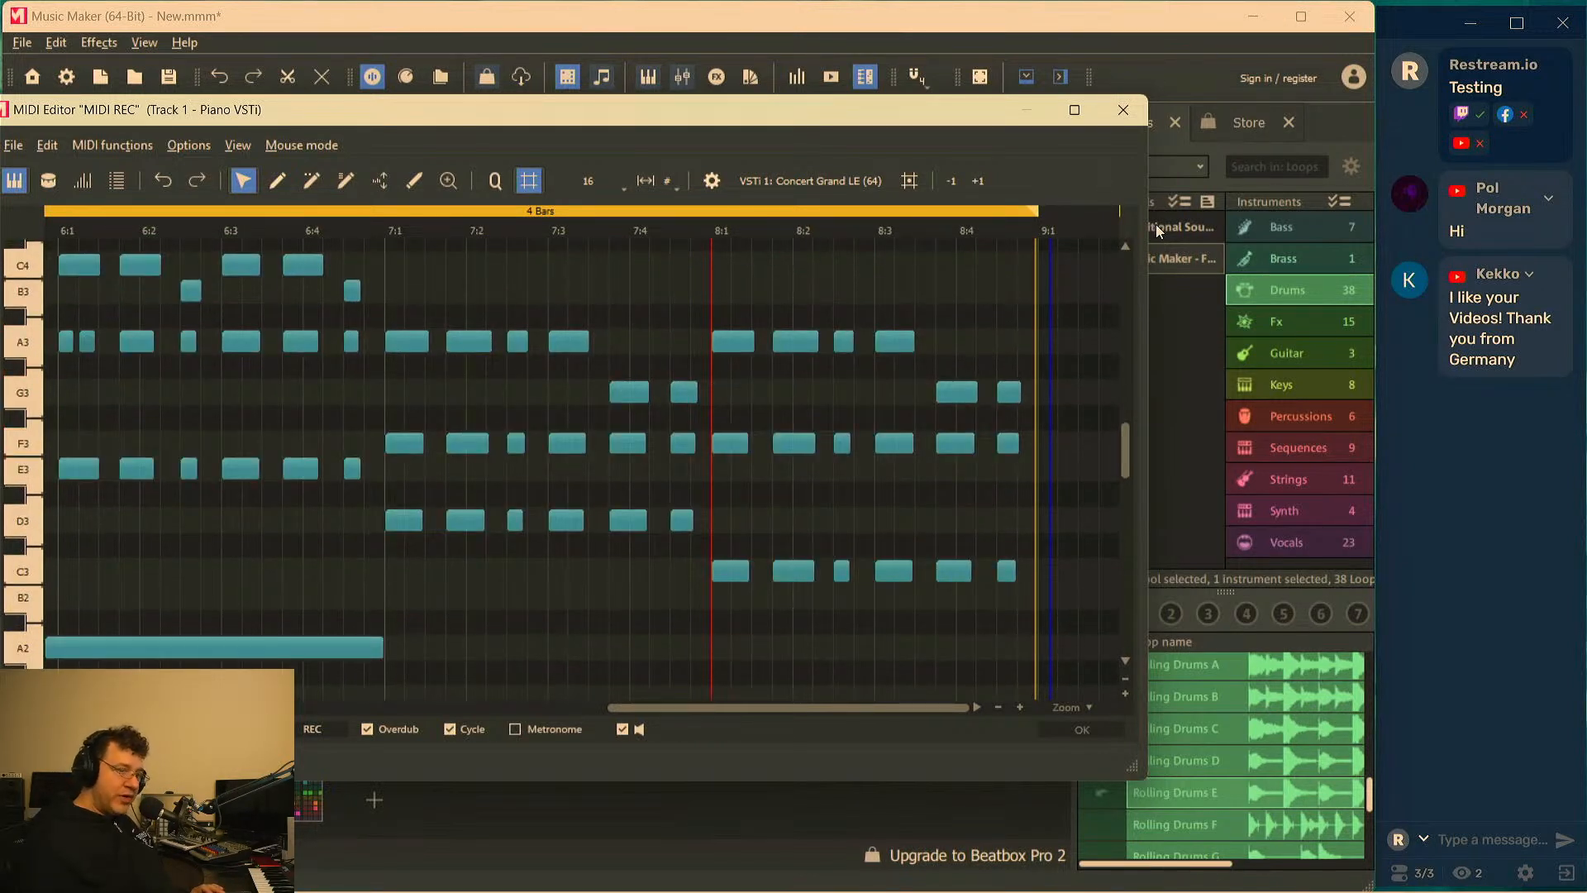
pyautogui.click(1144, 122)
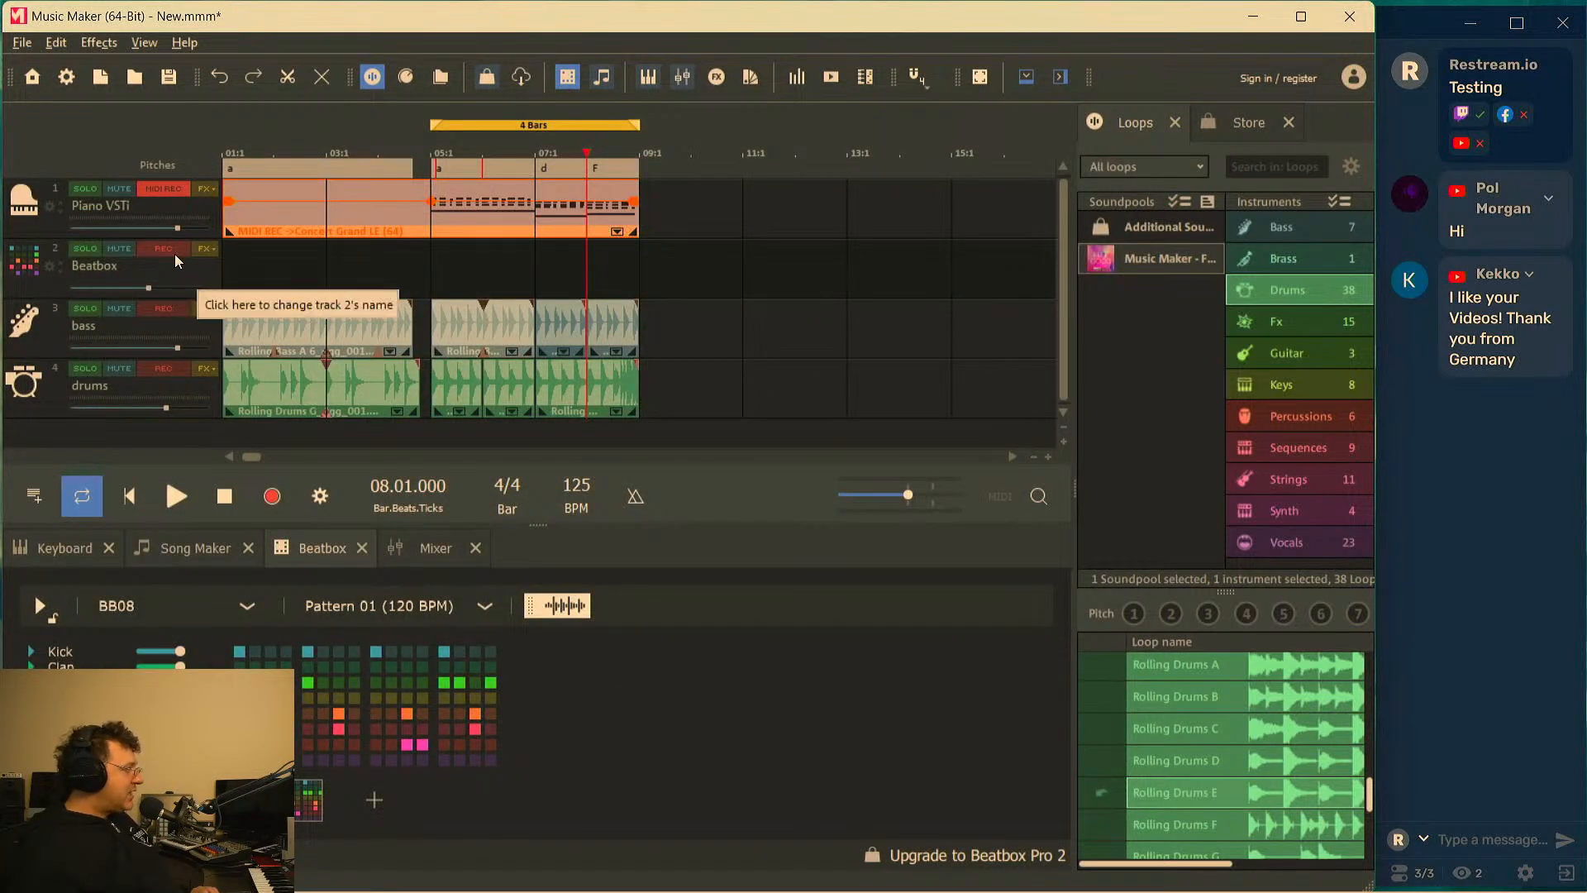
# Turn off recording on the Piano VSTi track and enable MIDI recording on the Beatbox track
pyautogui.click(171, 205)
pyautogui.click(169, 190)
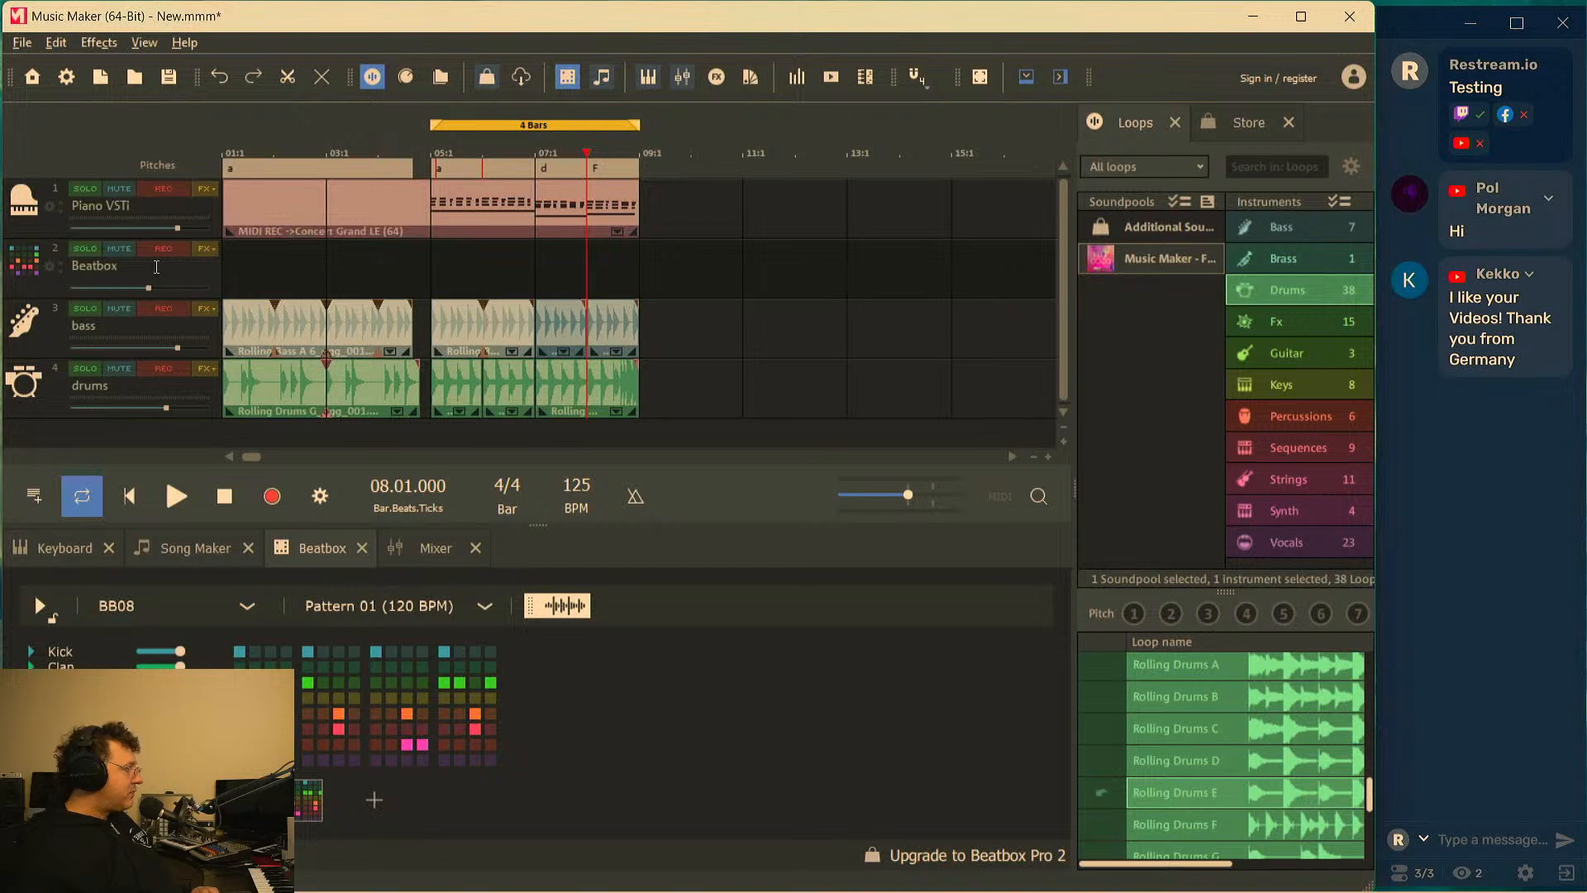
pyautogui.click(172, 250)
pyautogui.click(86, 263)
pyautogui.click(33, 264)
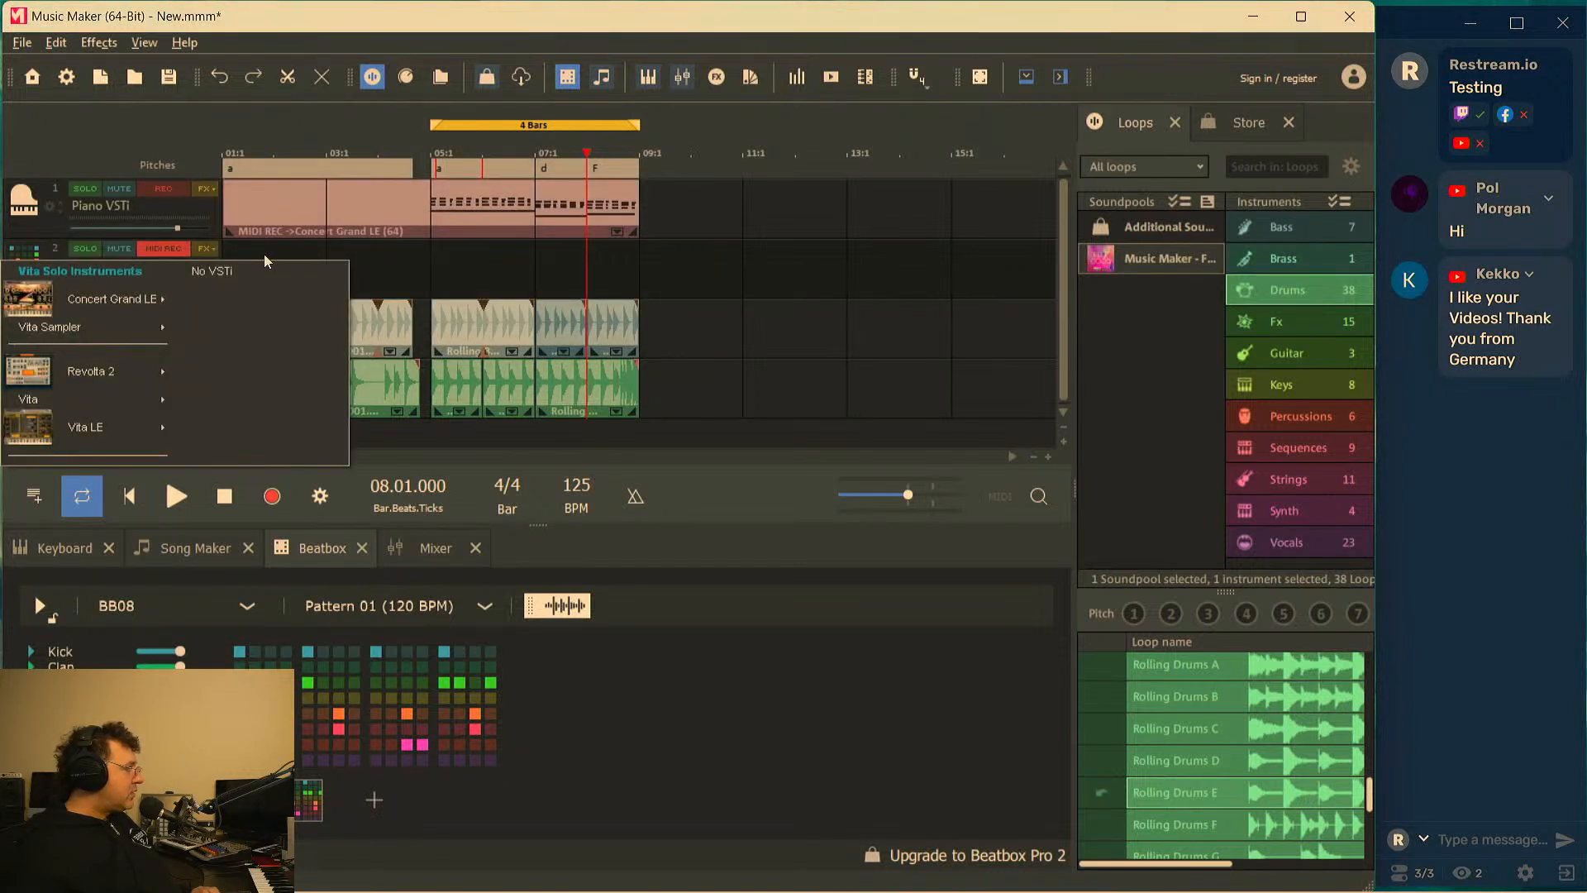
pyautogui.click(403, 282)
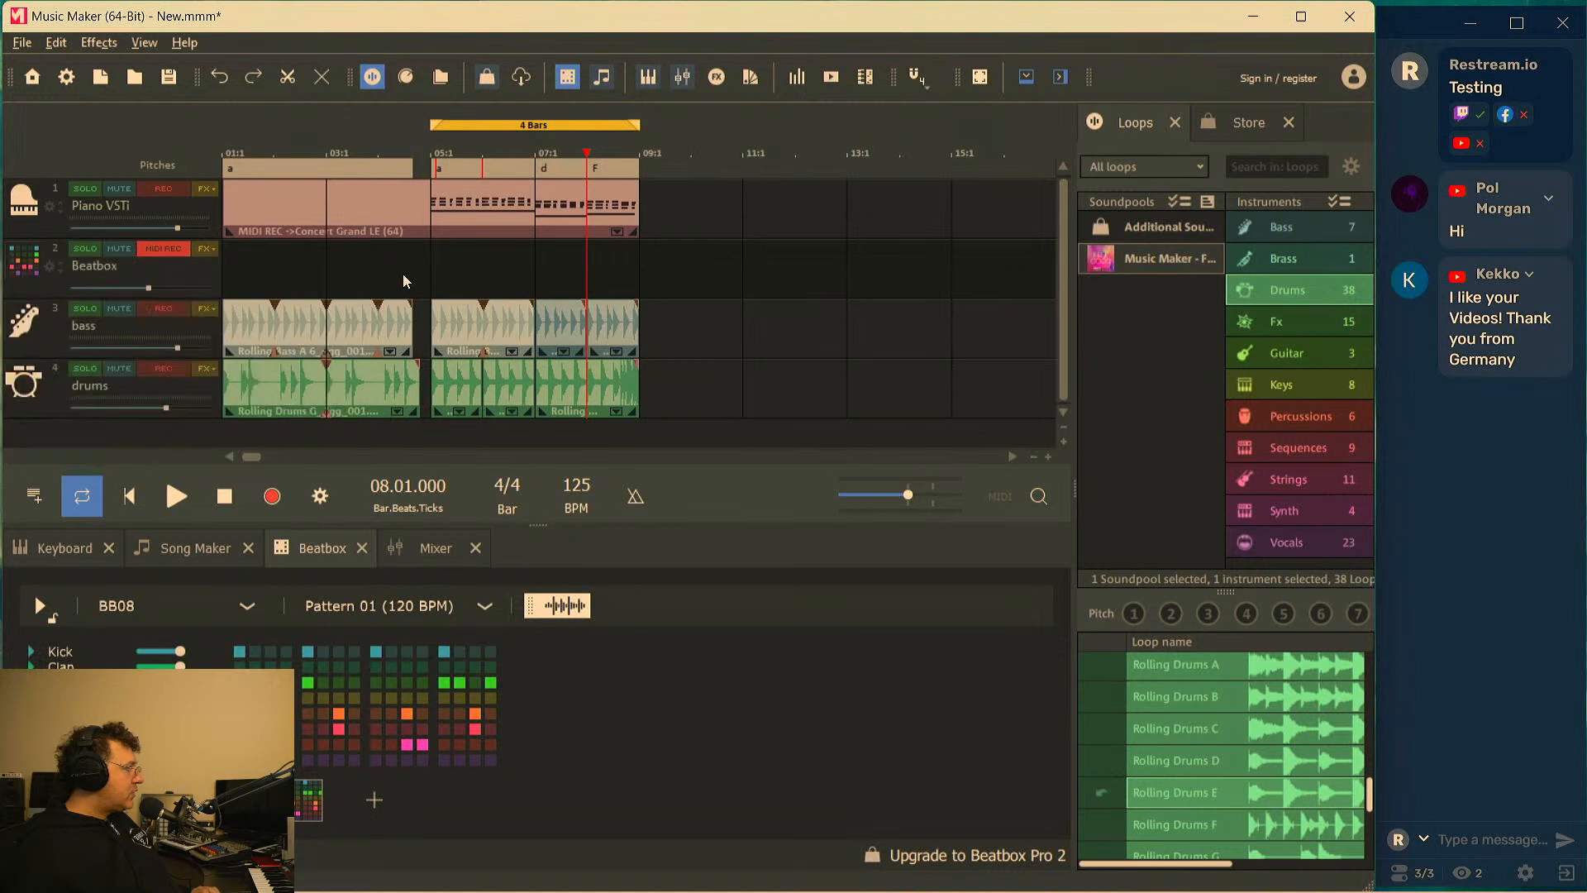
pyautogui.click(49, 265)
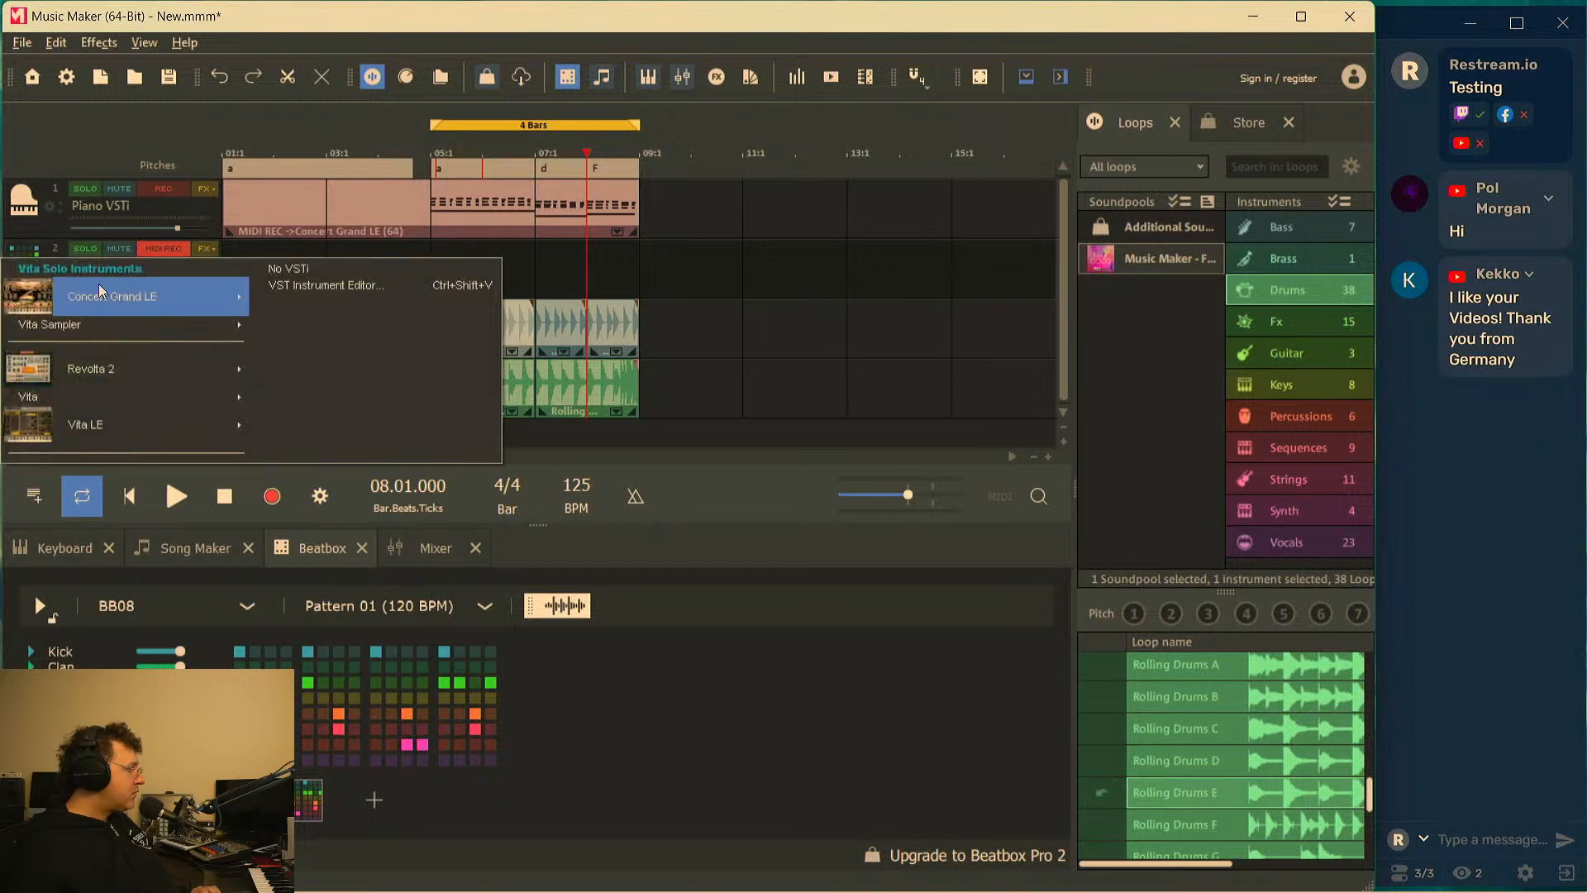
pyautogui.click(584, 264)
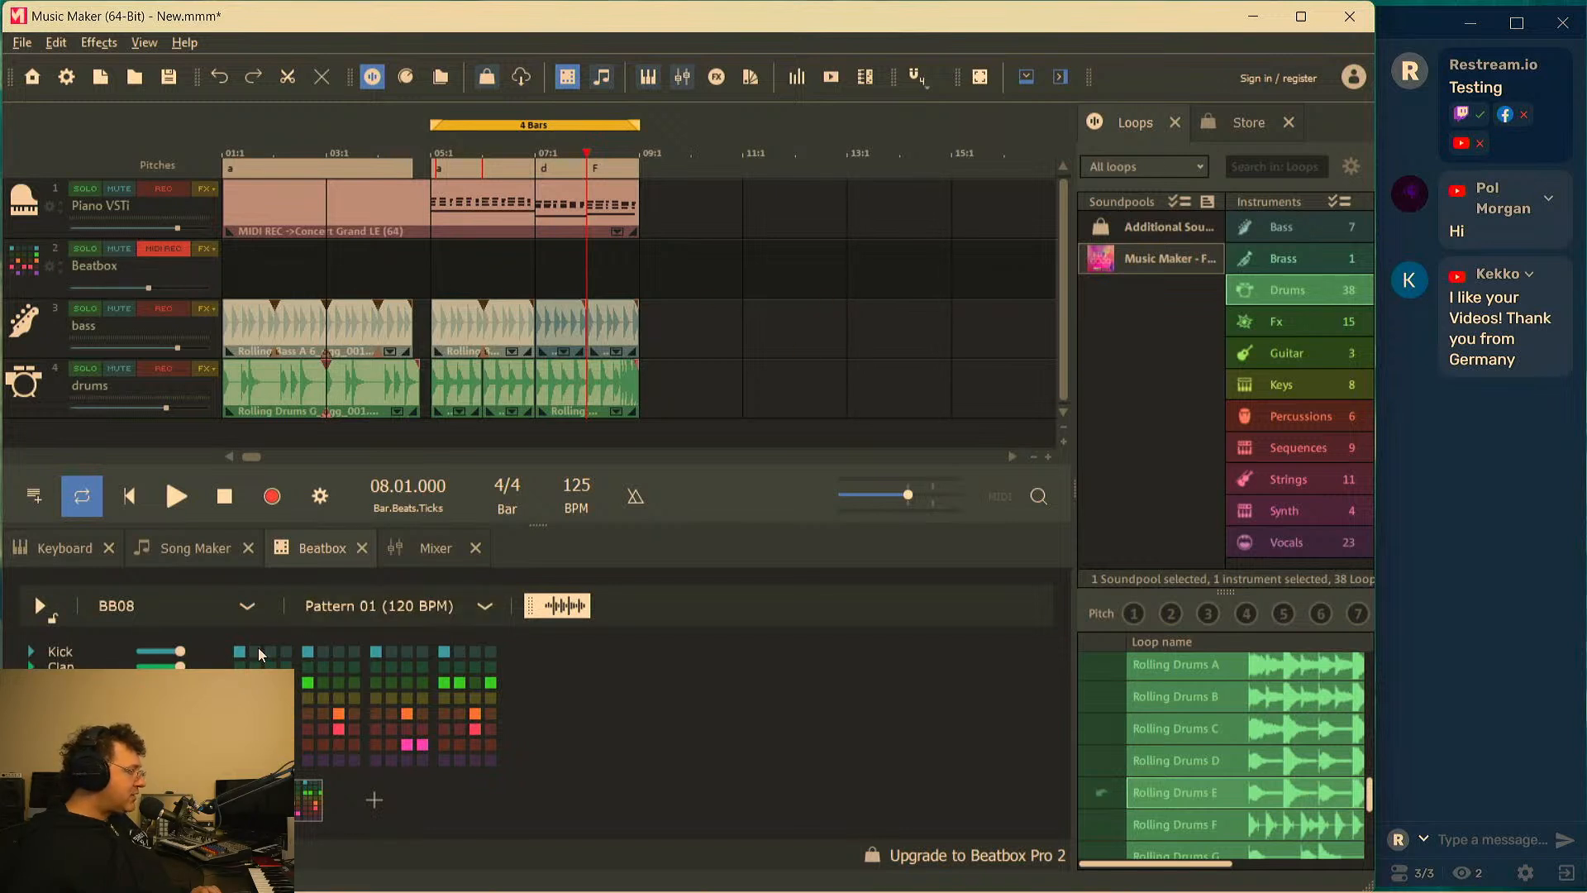
# Solo the Beatbox track and insert the BB08 Pattern 01 clip at bar 5
pyautogui.click(85, 249)
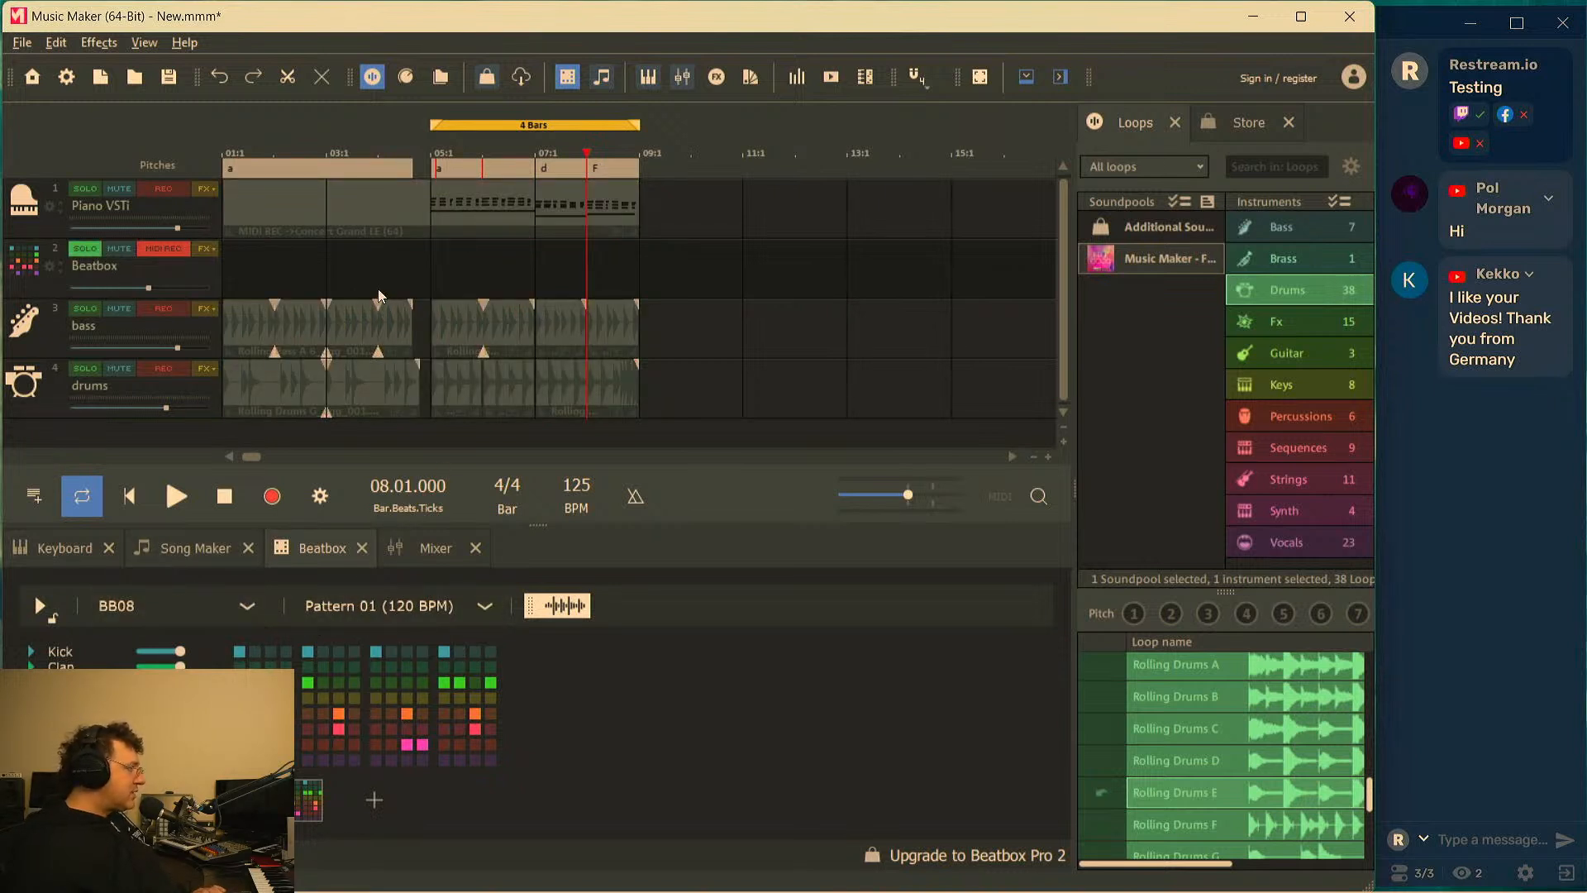
pyautogui.click(429, 150)
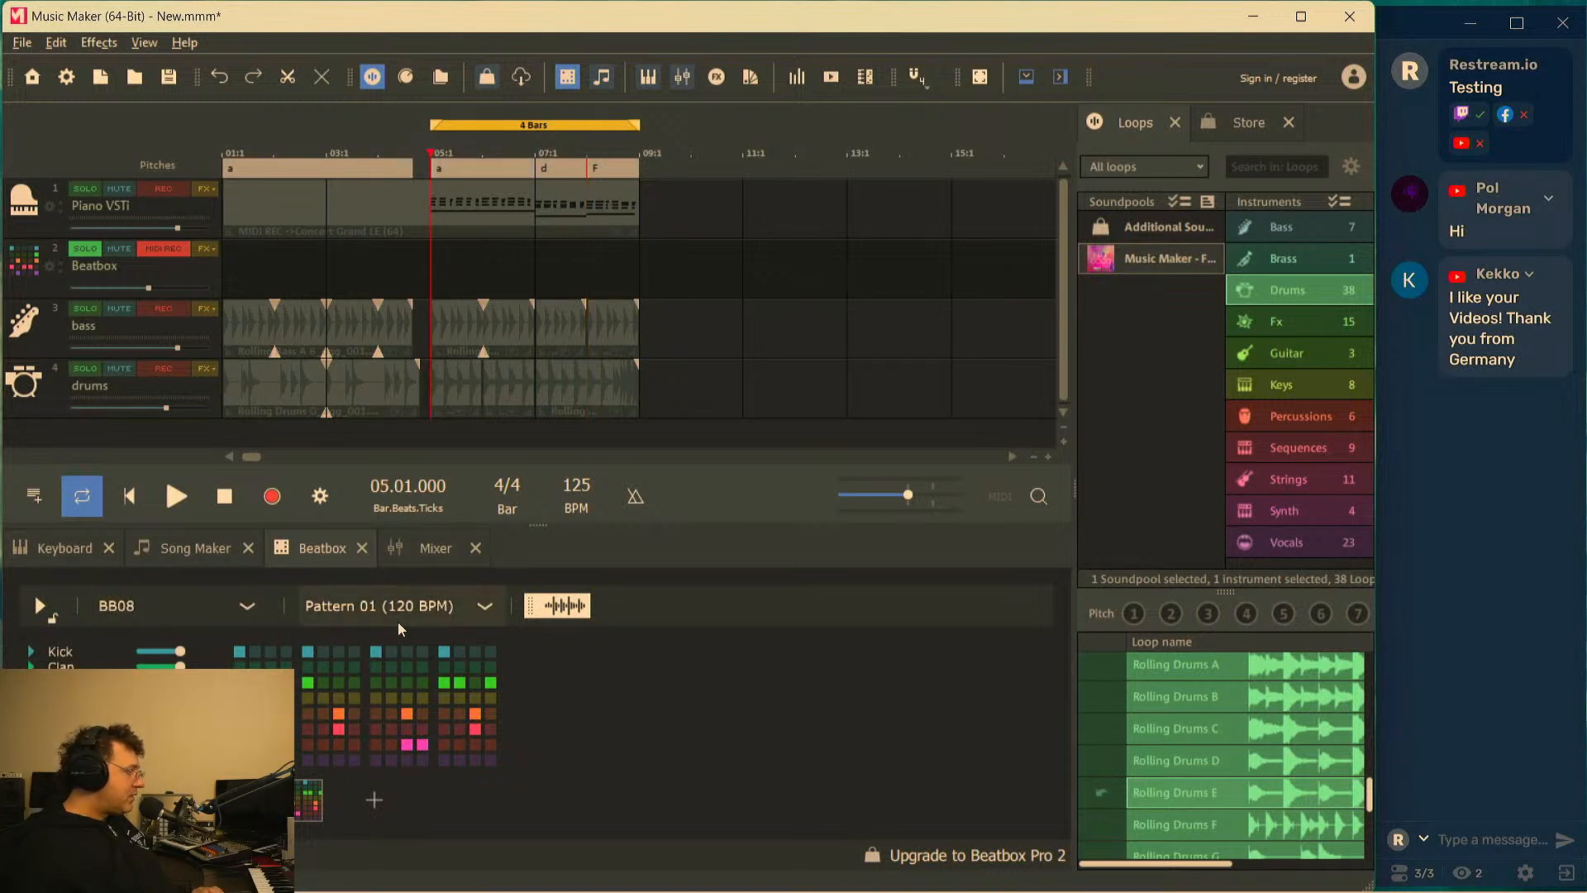
pyautogui.click(558, 608)
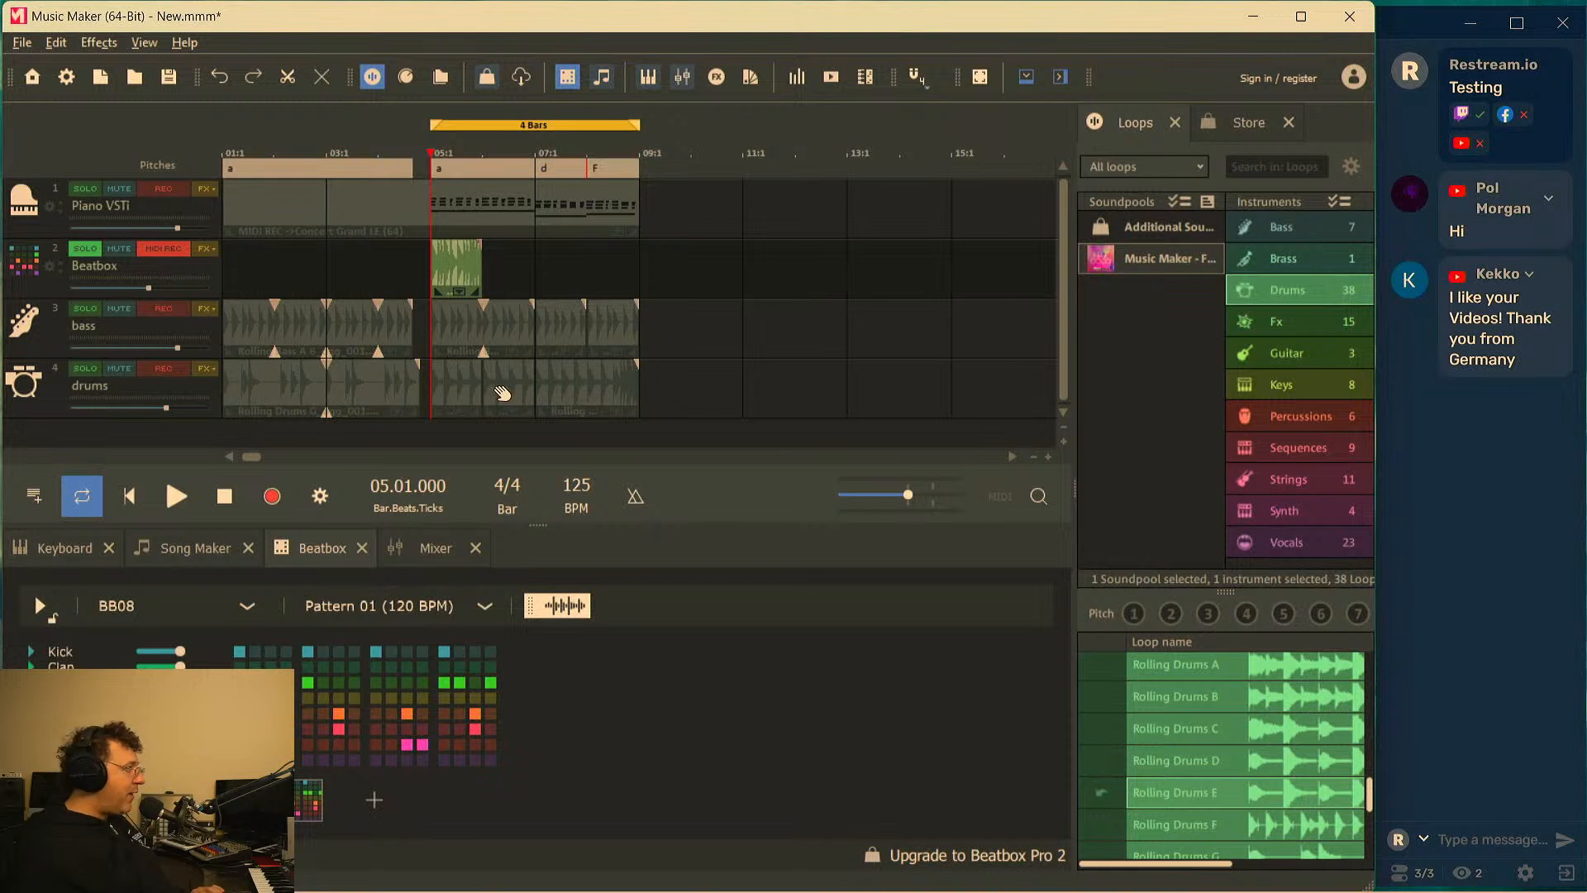
# Extend the Beatbox clip to the end of bar 8 during playback from bar 5
pyautogui.press('space')
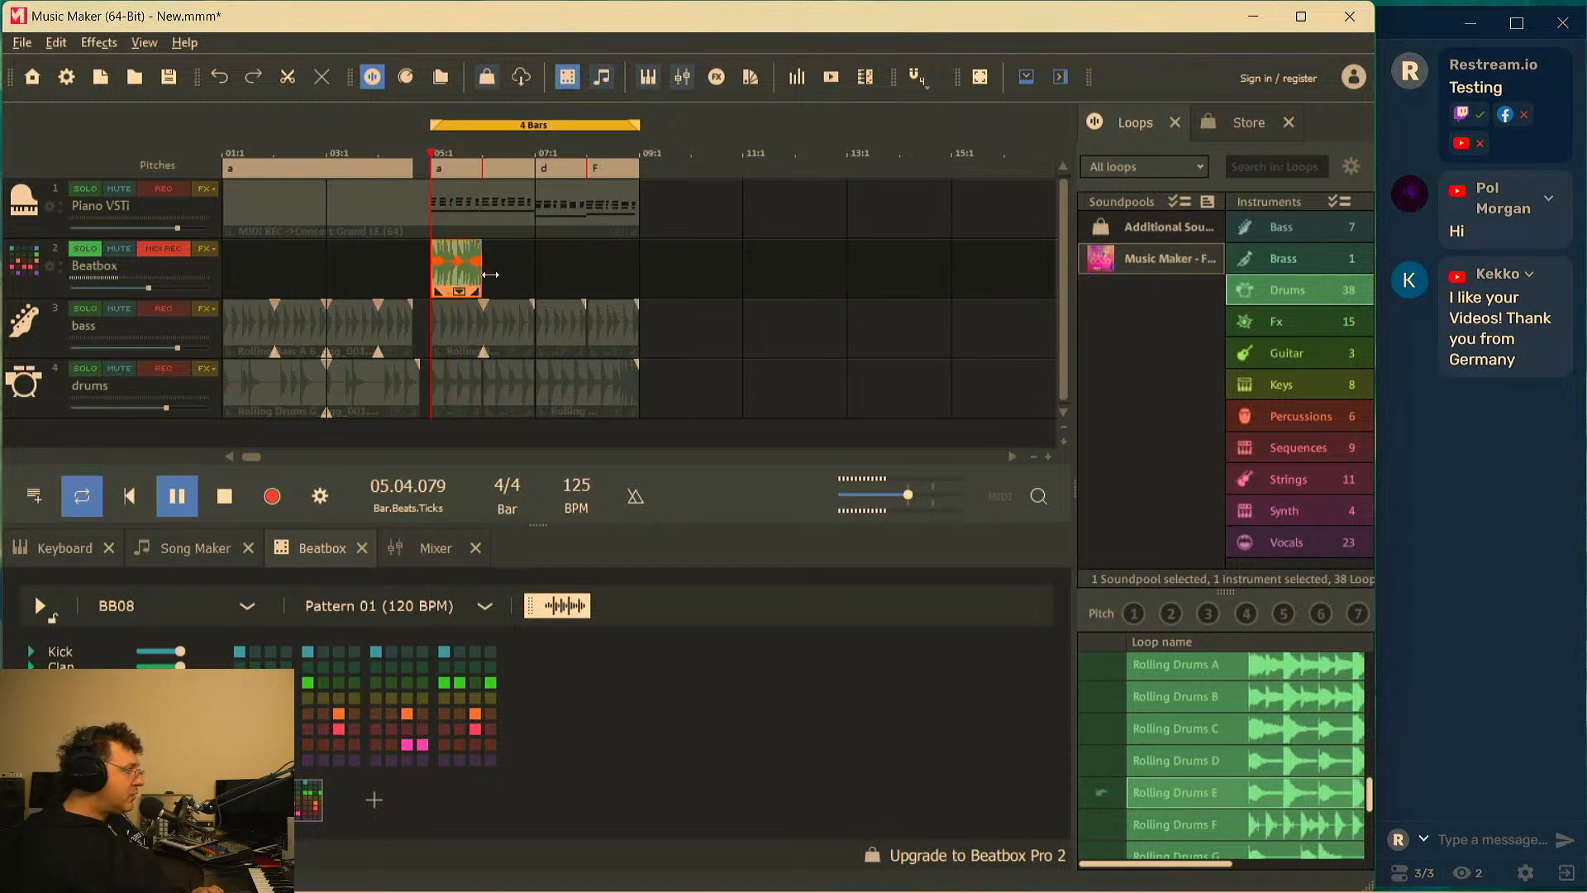
pyautogui.moveTo(480, 274); pyautogui.dragTo(636, 274)
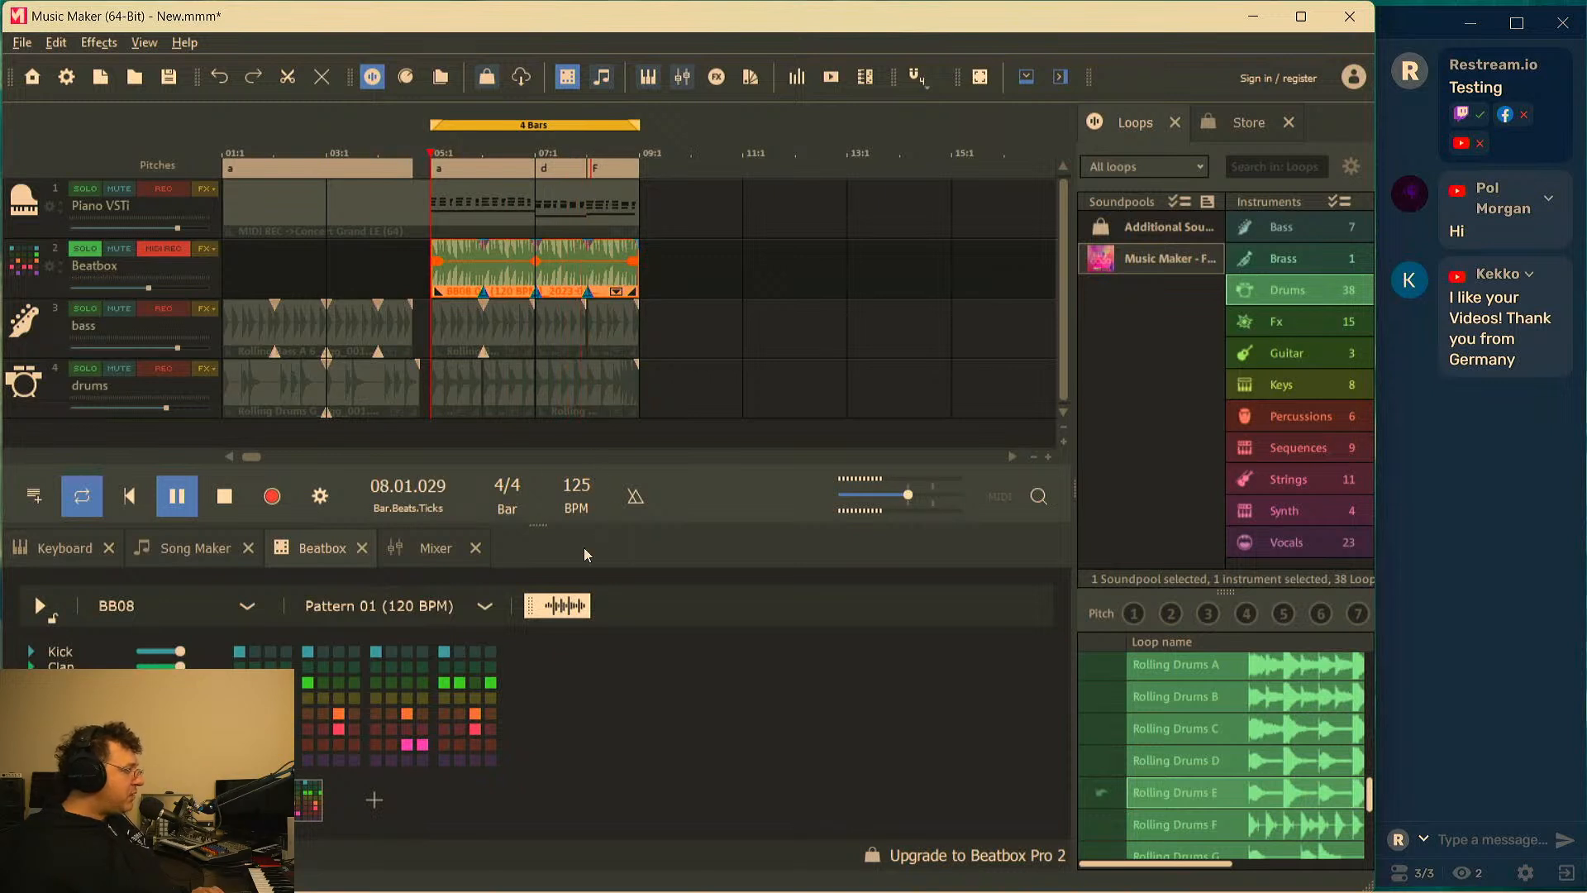
pyautogui.press('space')
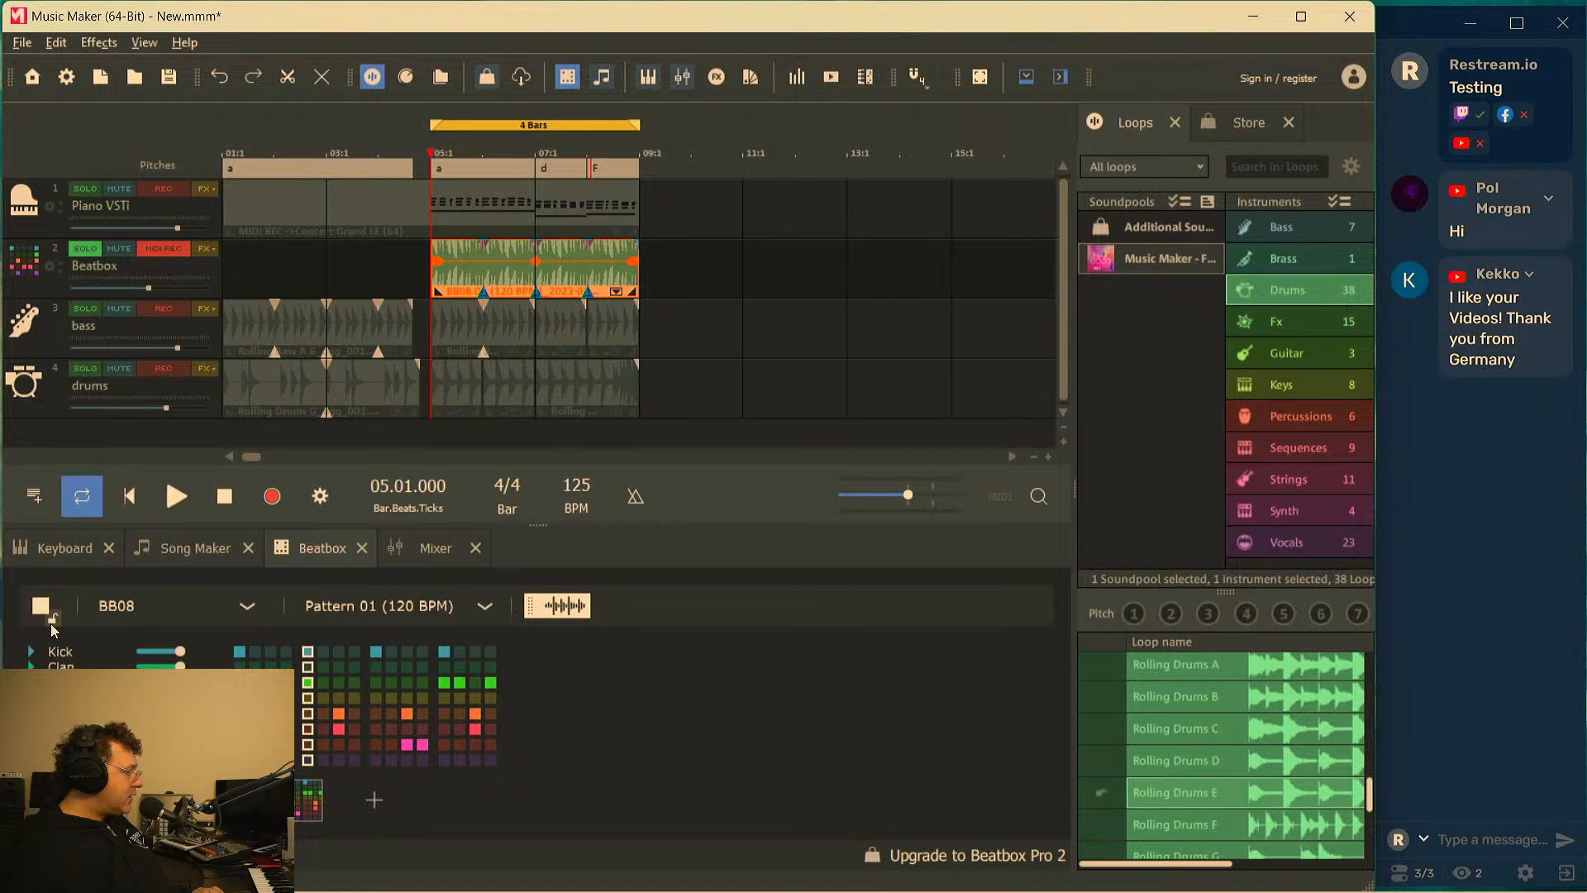
# Switch the BB08 drum kit to Pattern 02 (120 BPM) while the Beatbox preview plays
pyautogui.moveTo(256, 652)
pyautogui.mouseDown()
pyautogui.moveTo(286, 652)
pyautogui.moveTo(253, 652)
pyautogui.mouseUp()
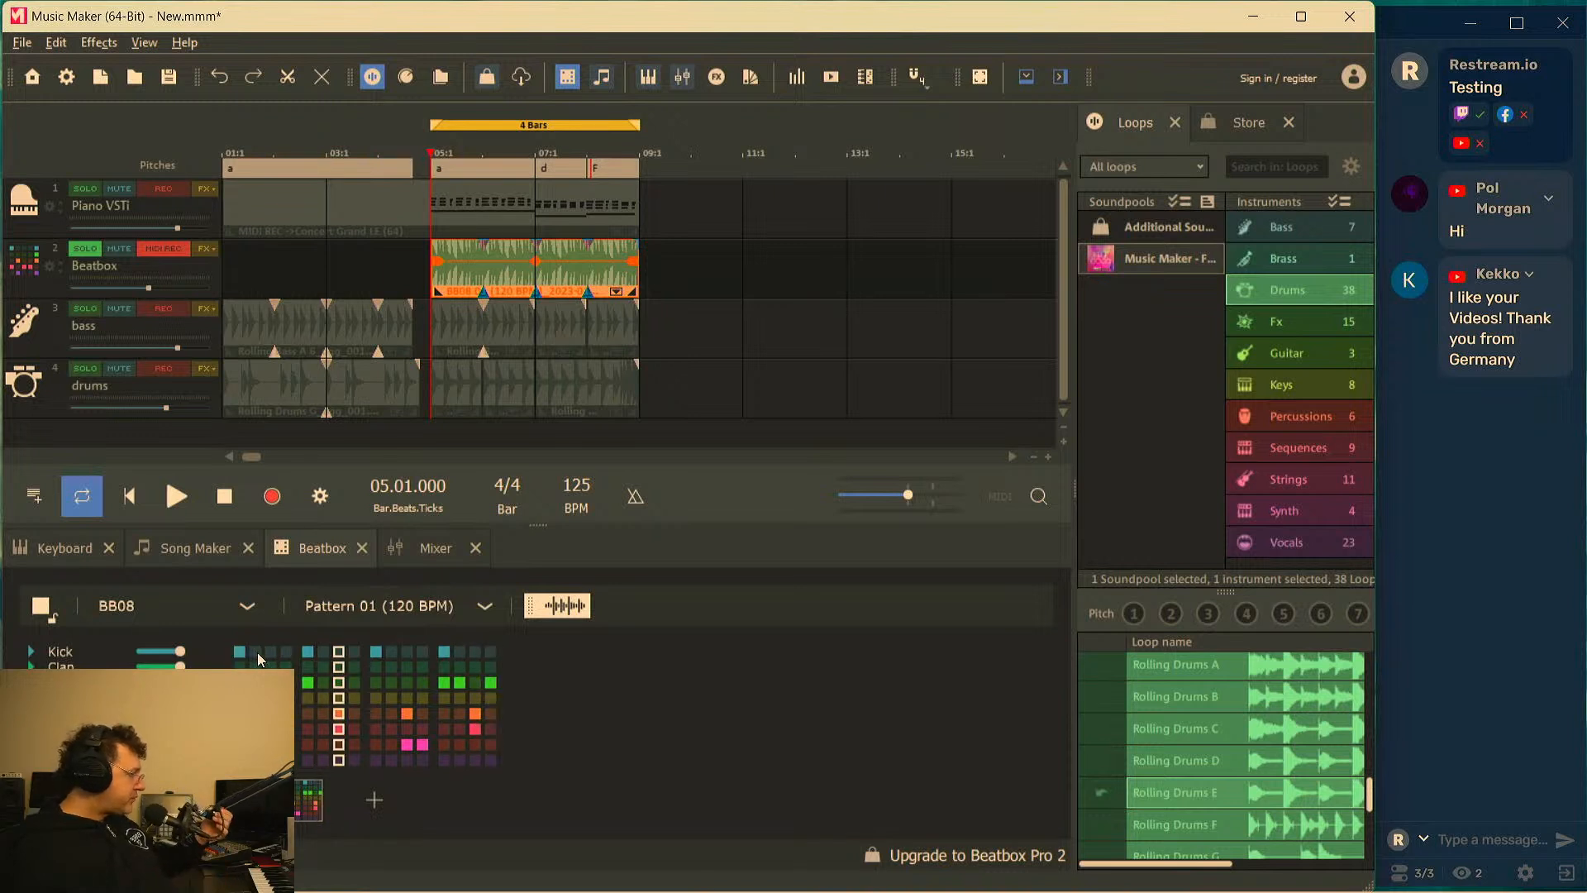
pyautogui.click(380, 606)
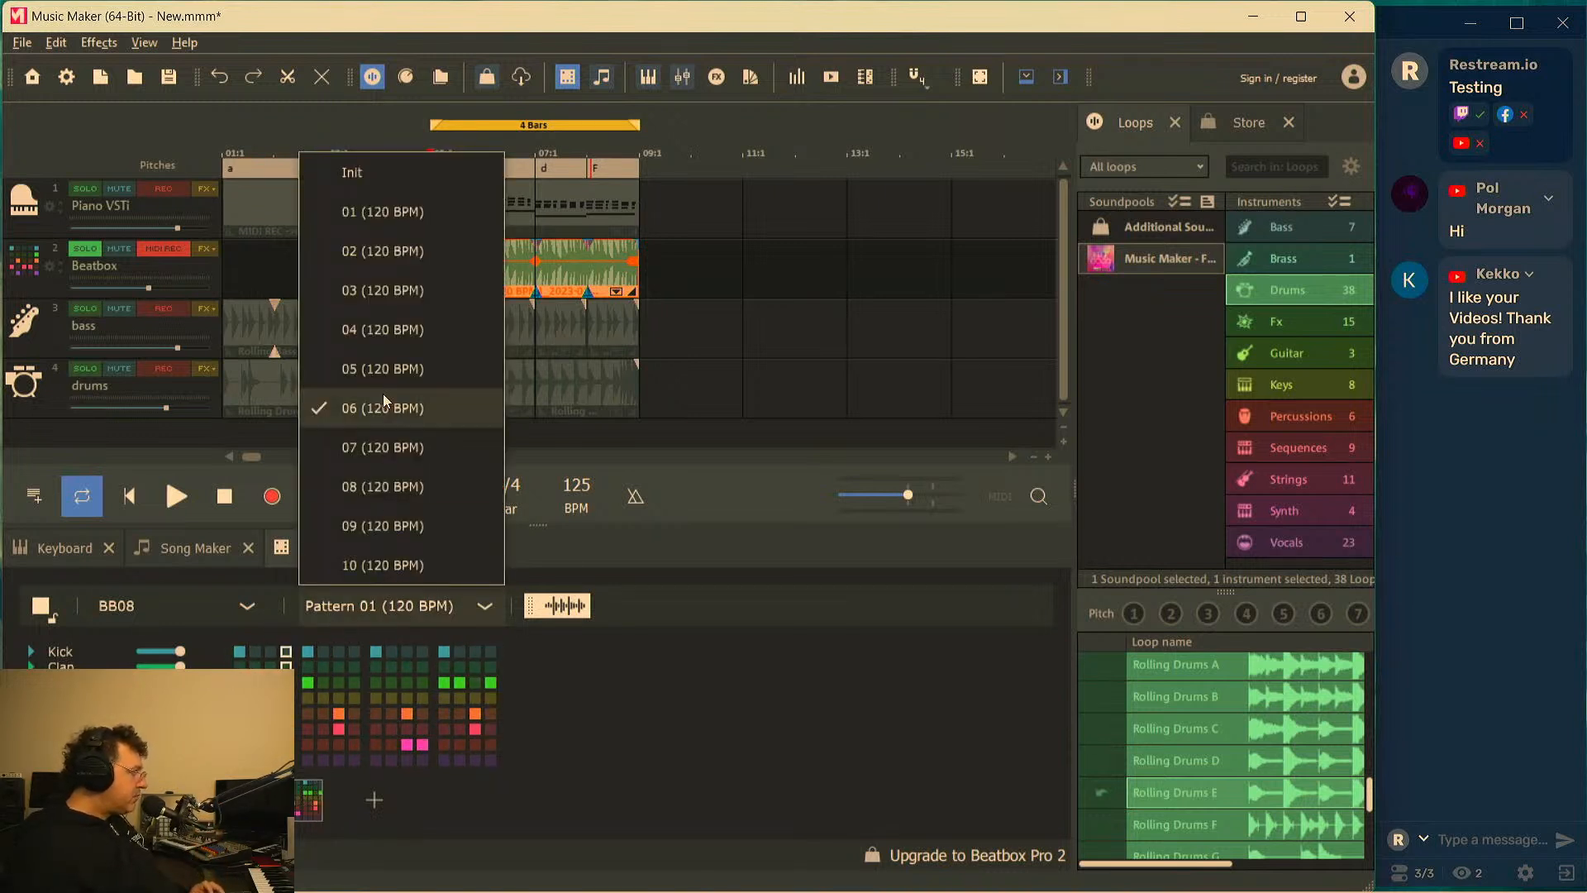
pyautogui.click(384, 252)
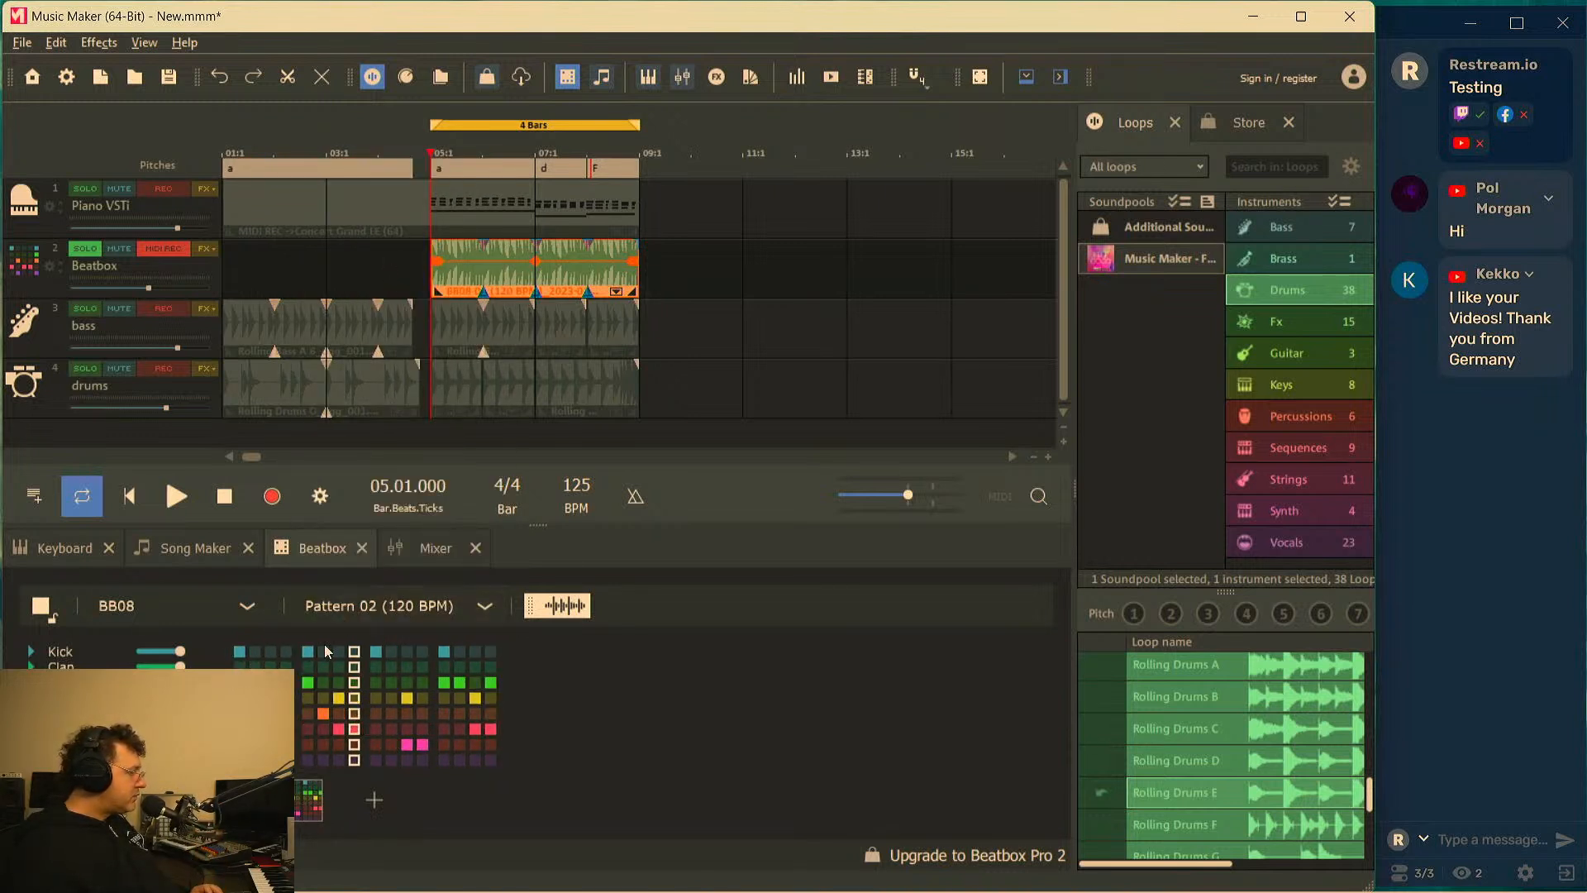
# Load the Punishment Trap drum kit in the Beatbox and play back the arrangement from bar 5
pyautogui.click(177, 607)
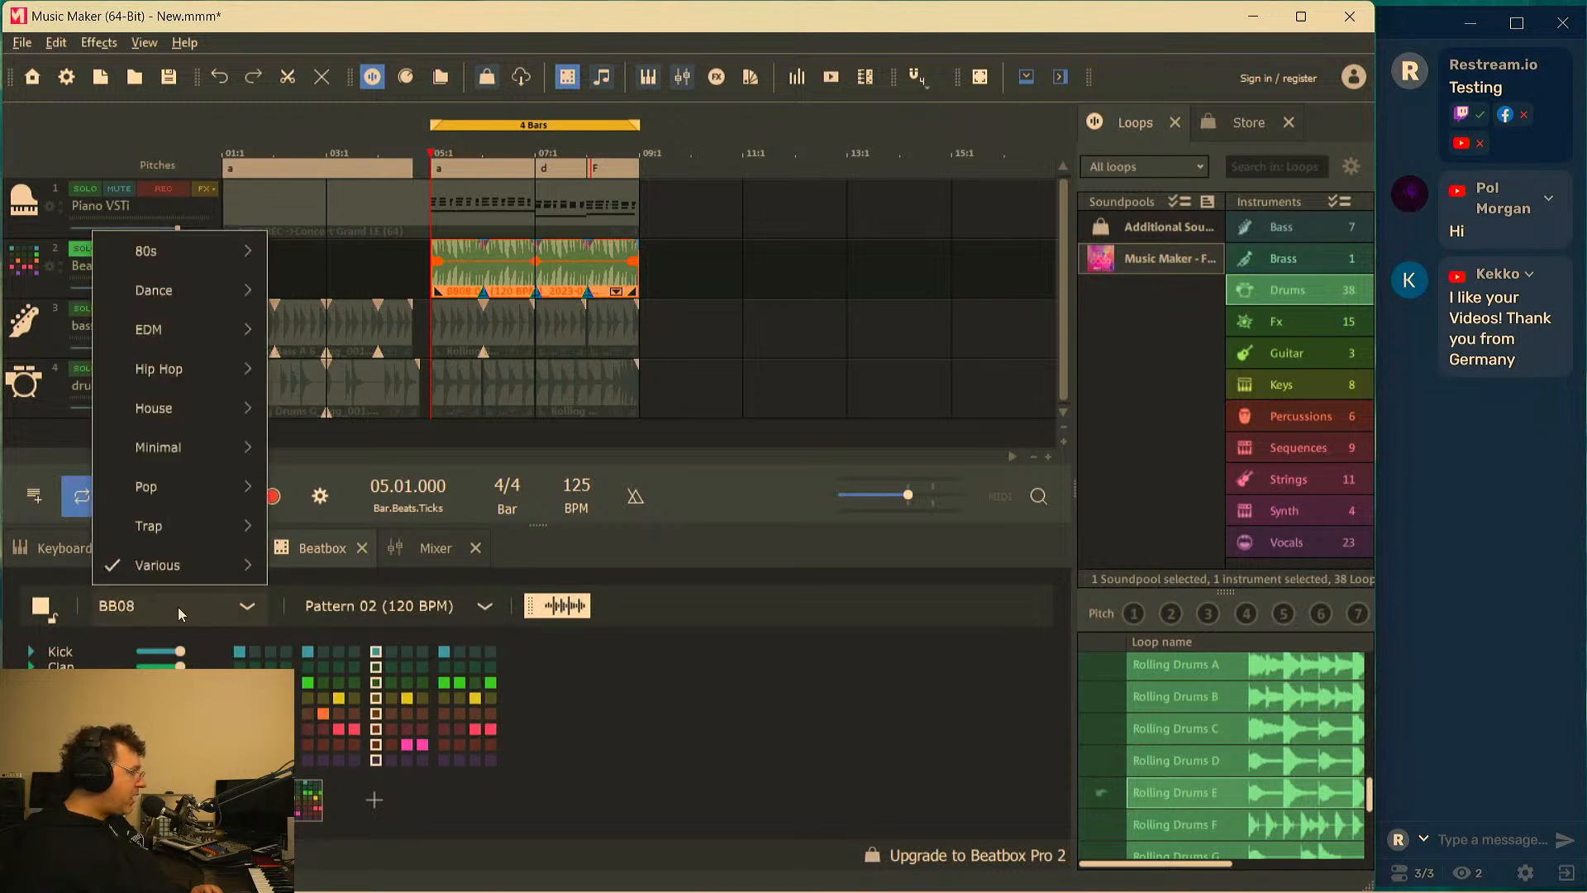
pyautogui.moveTo(174, 552)
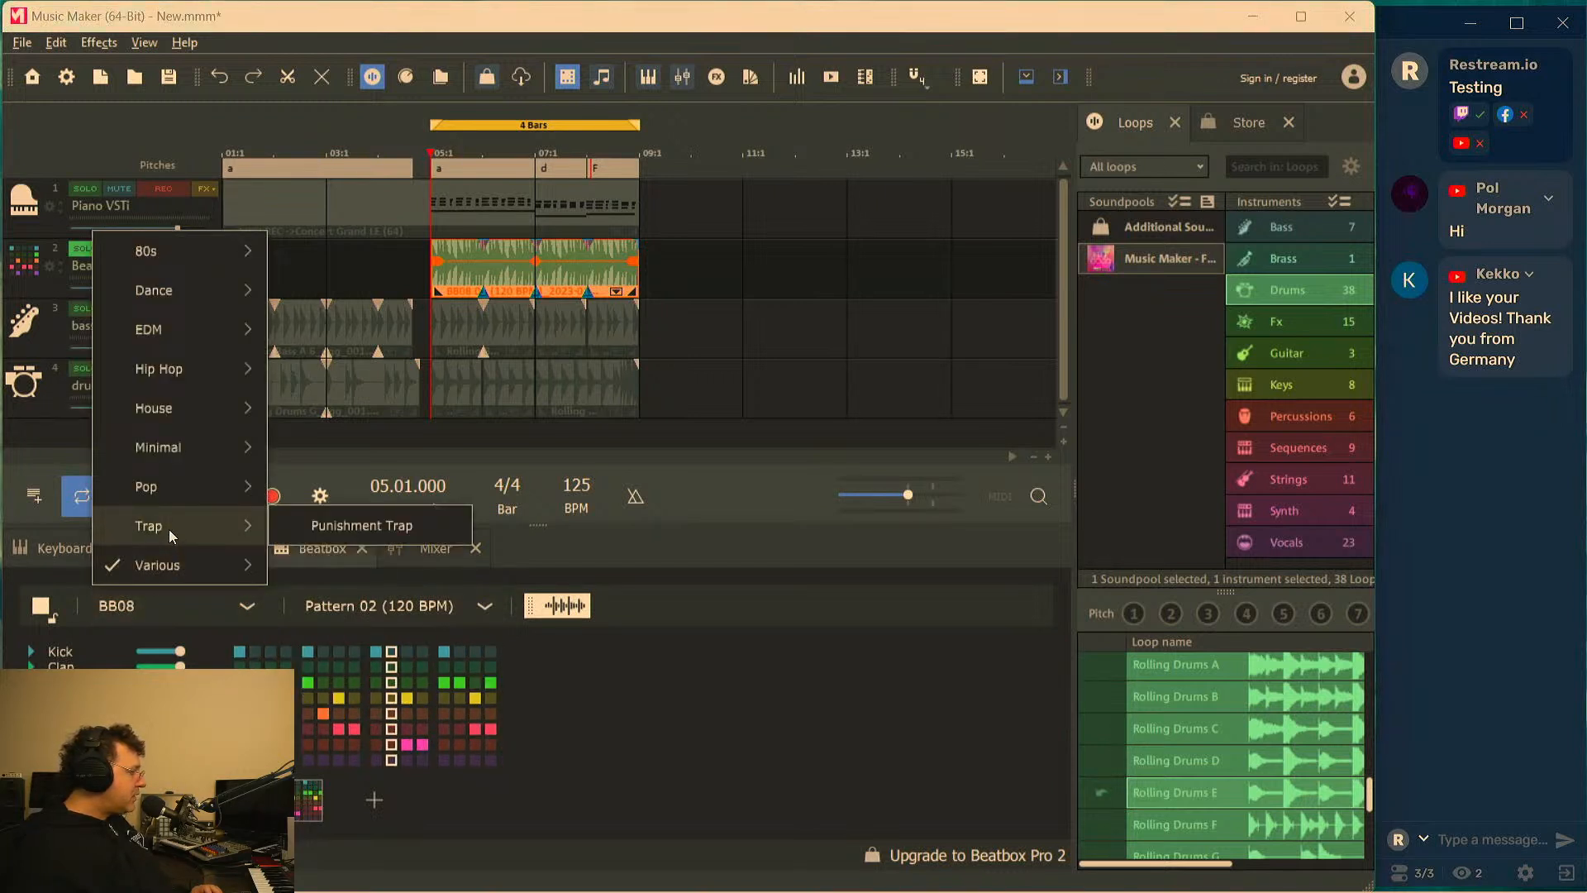
pyautogui.click(320, 527)
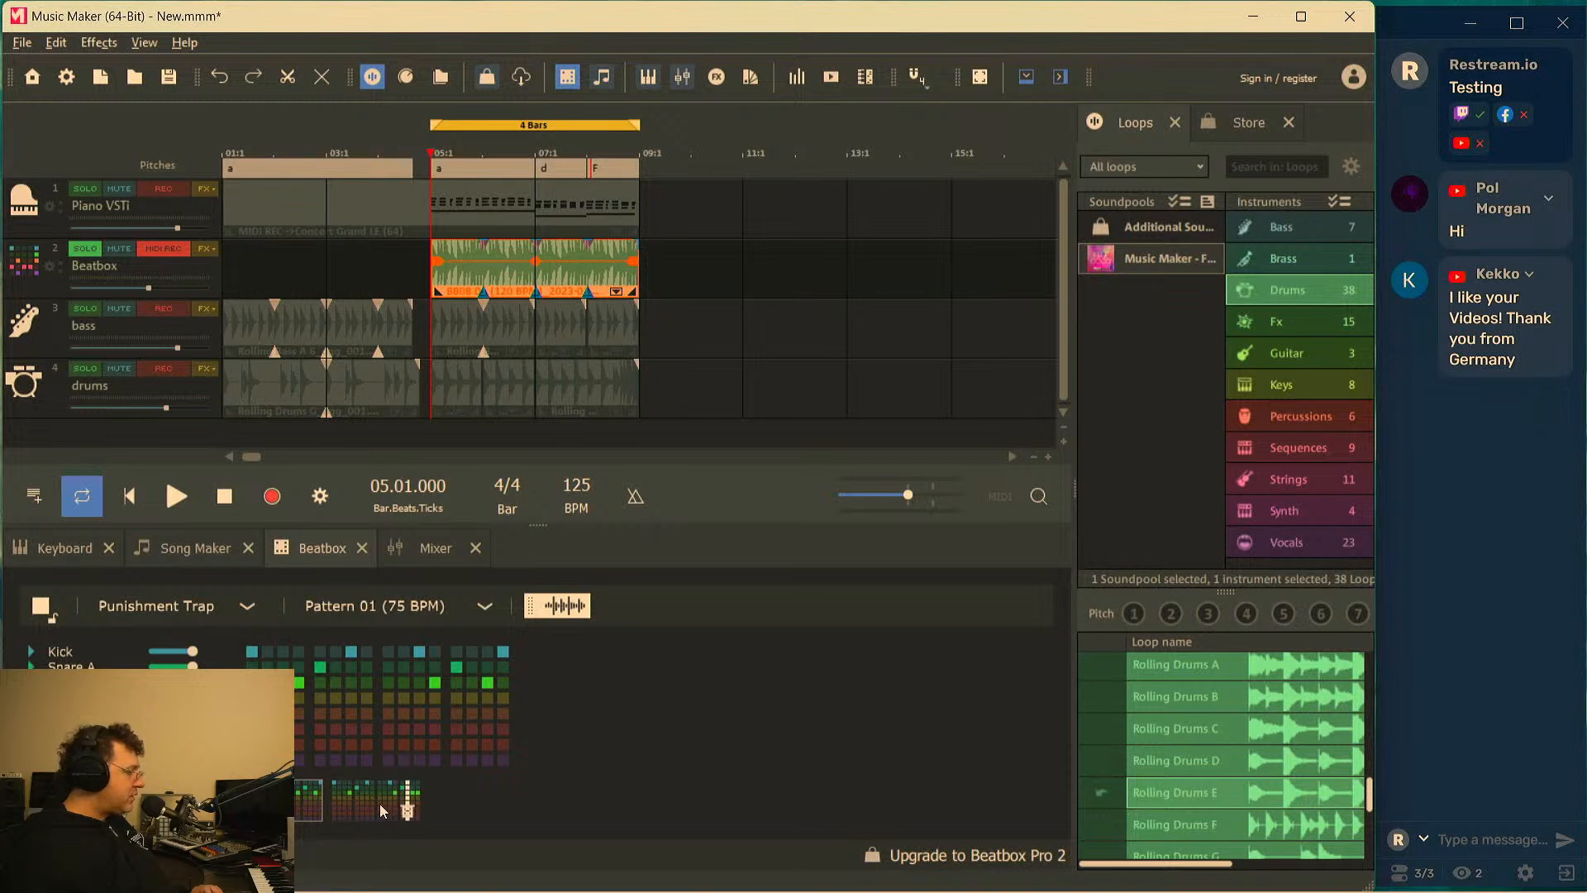
pyautogui.press('space')
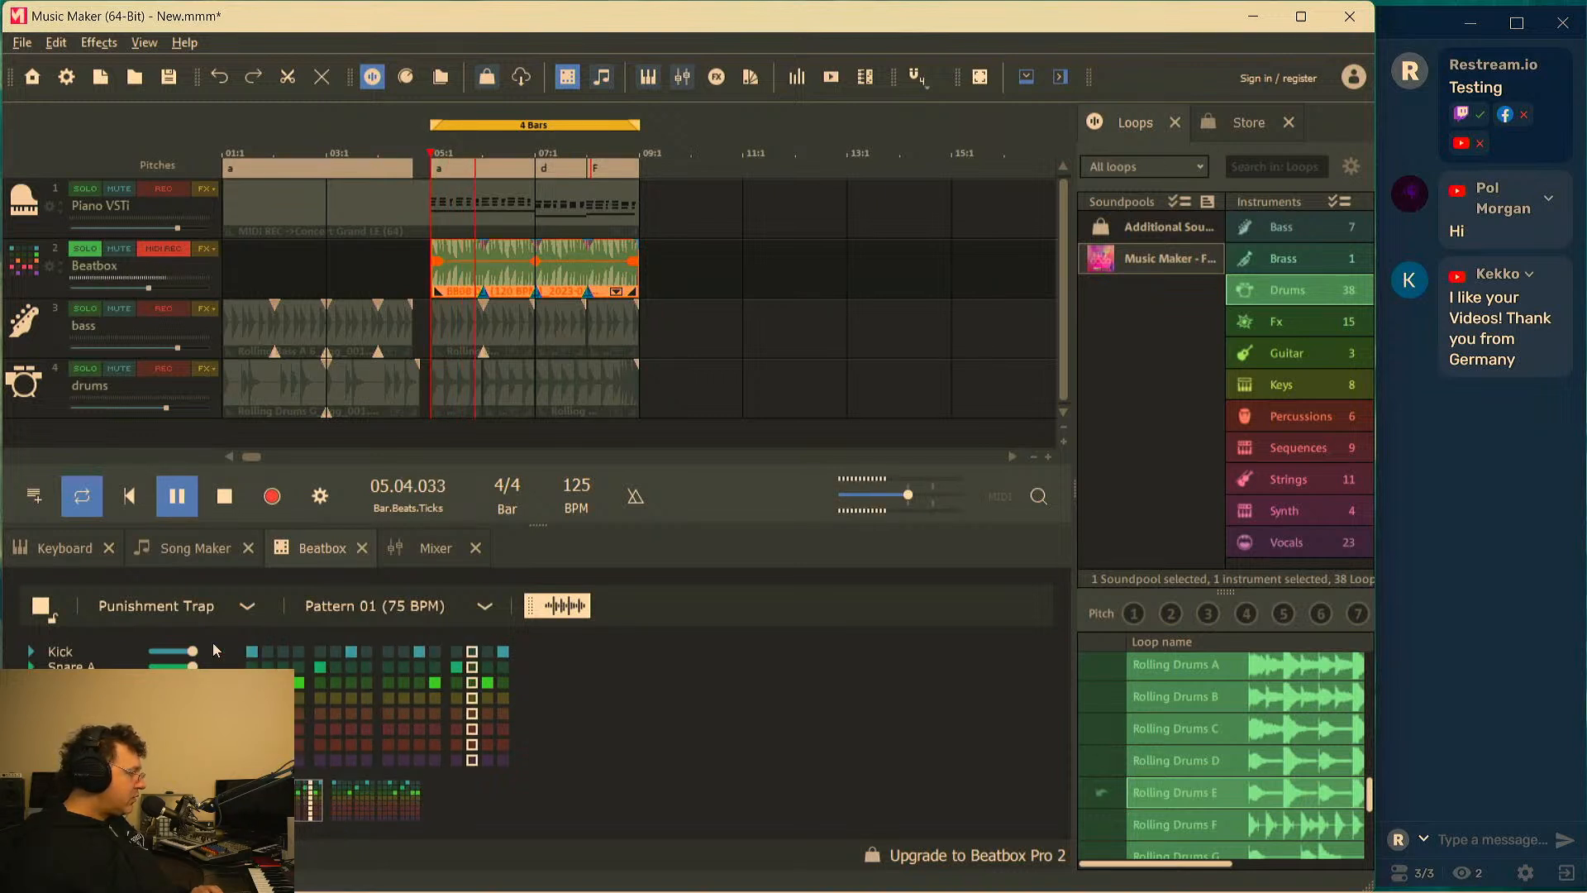
pyautogui.press('space')
pyautogui.press('space')
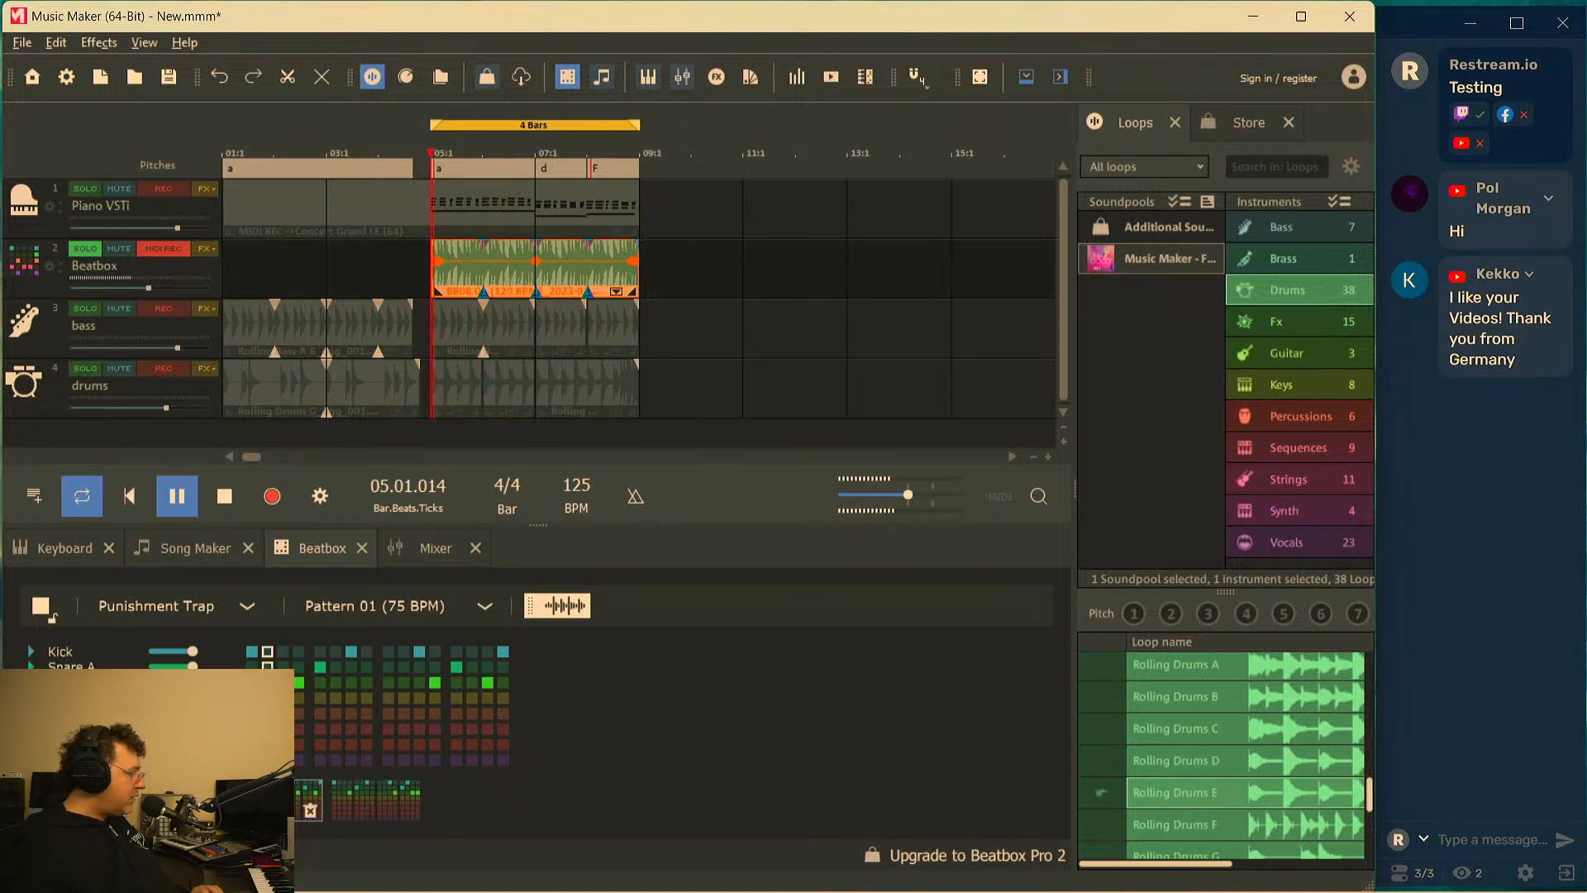
pyautogui.press('space')
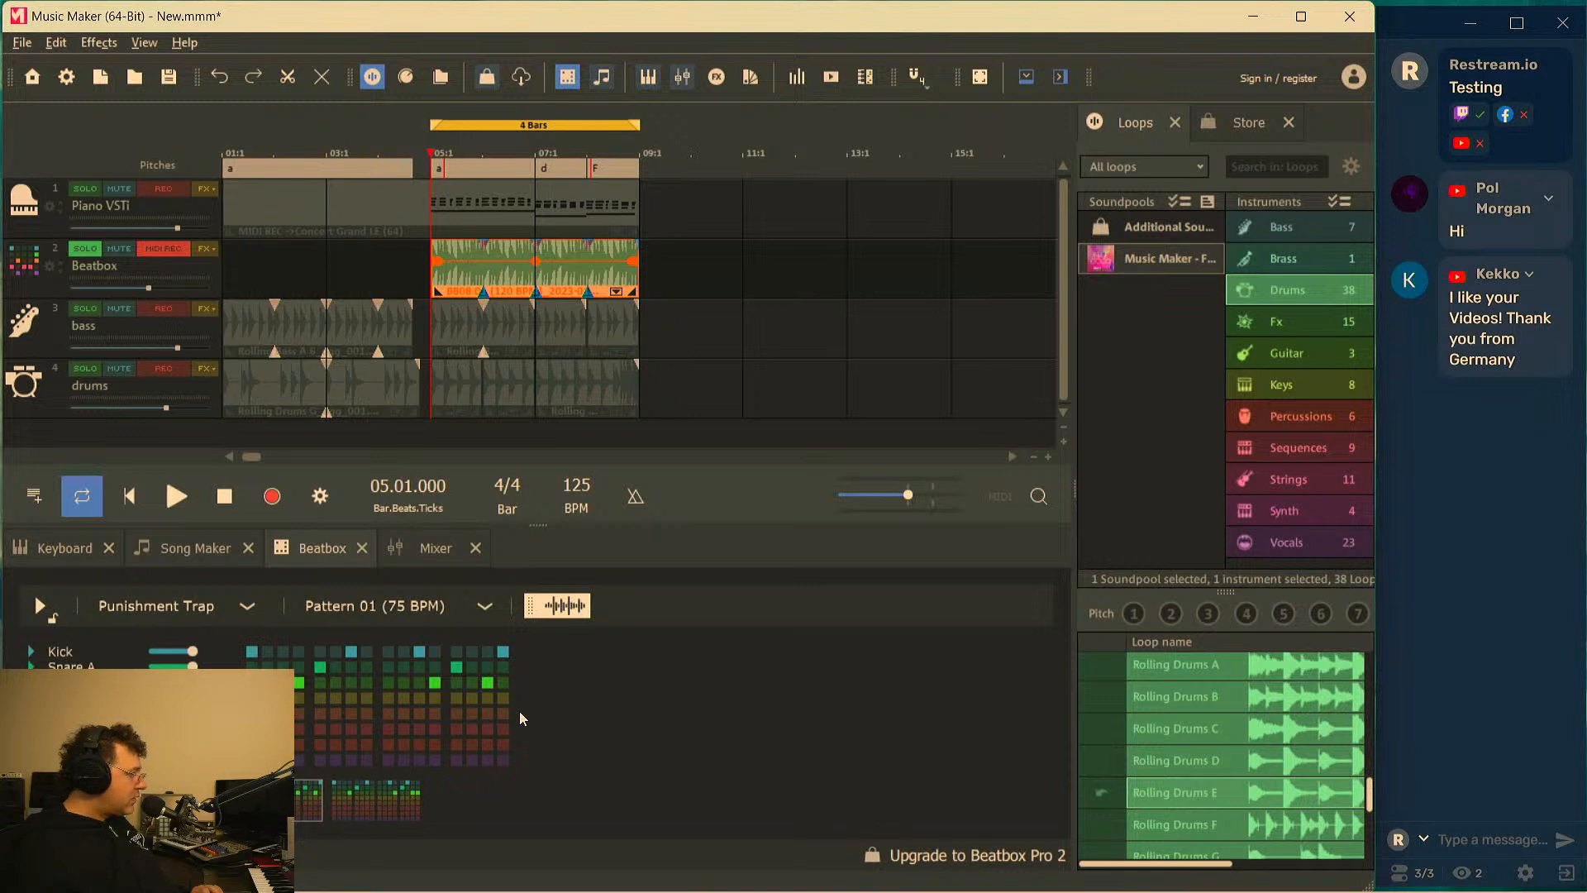
# Choose Pattern 02 (75 BPM) for the Punishment Trap kit and start its preview
pyautogui.click(485, 610)
pyautogui.click(384, 337)
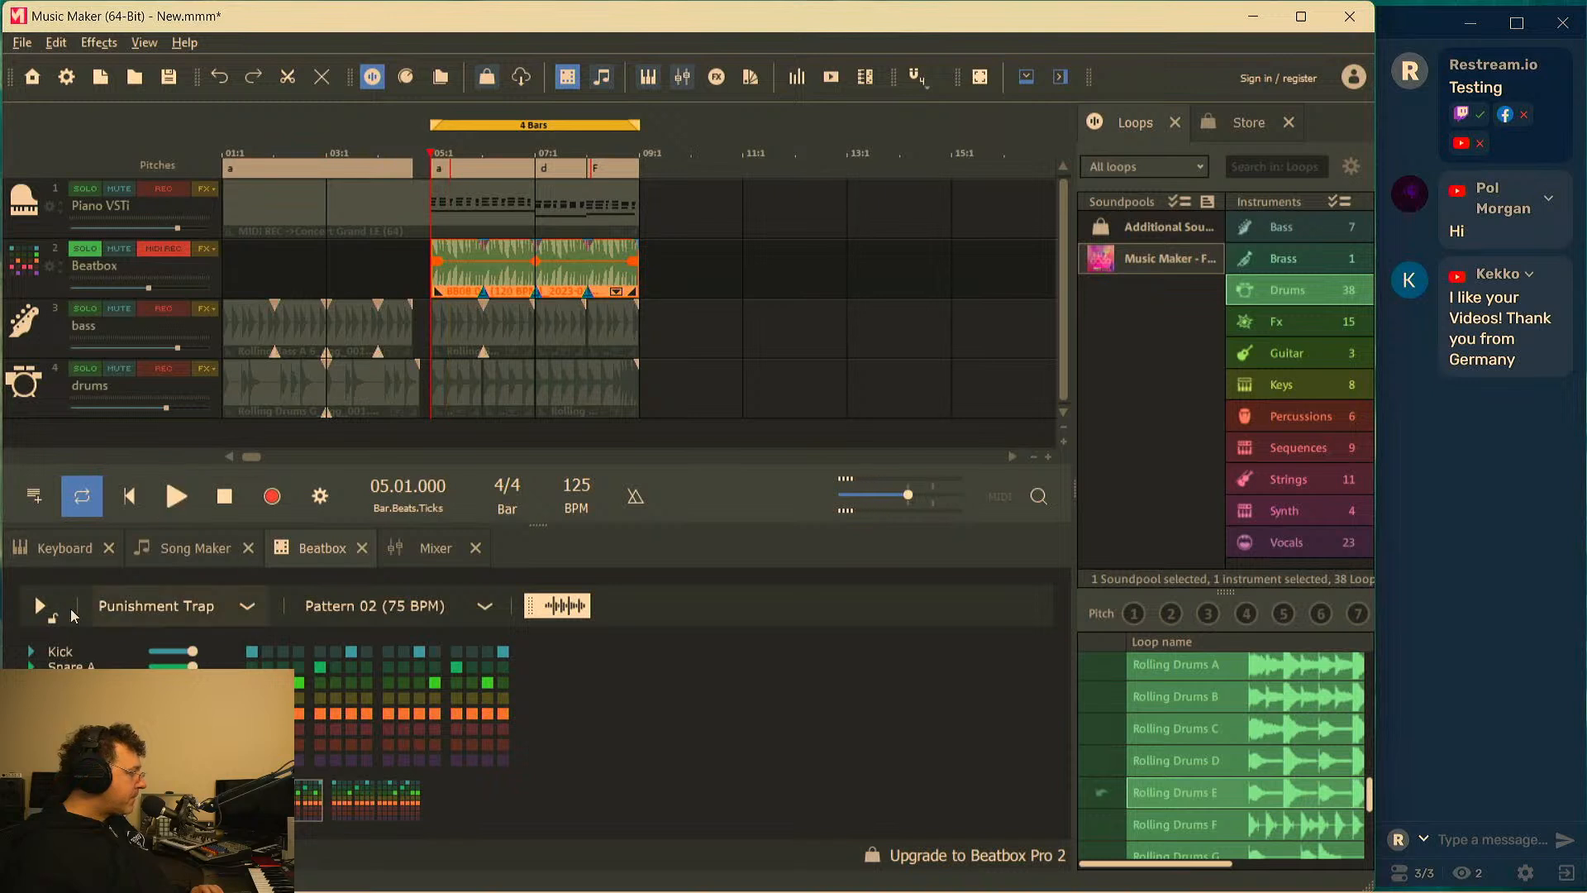
pyautogui.click(41, 602)
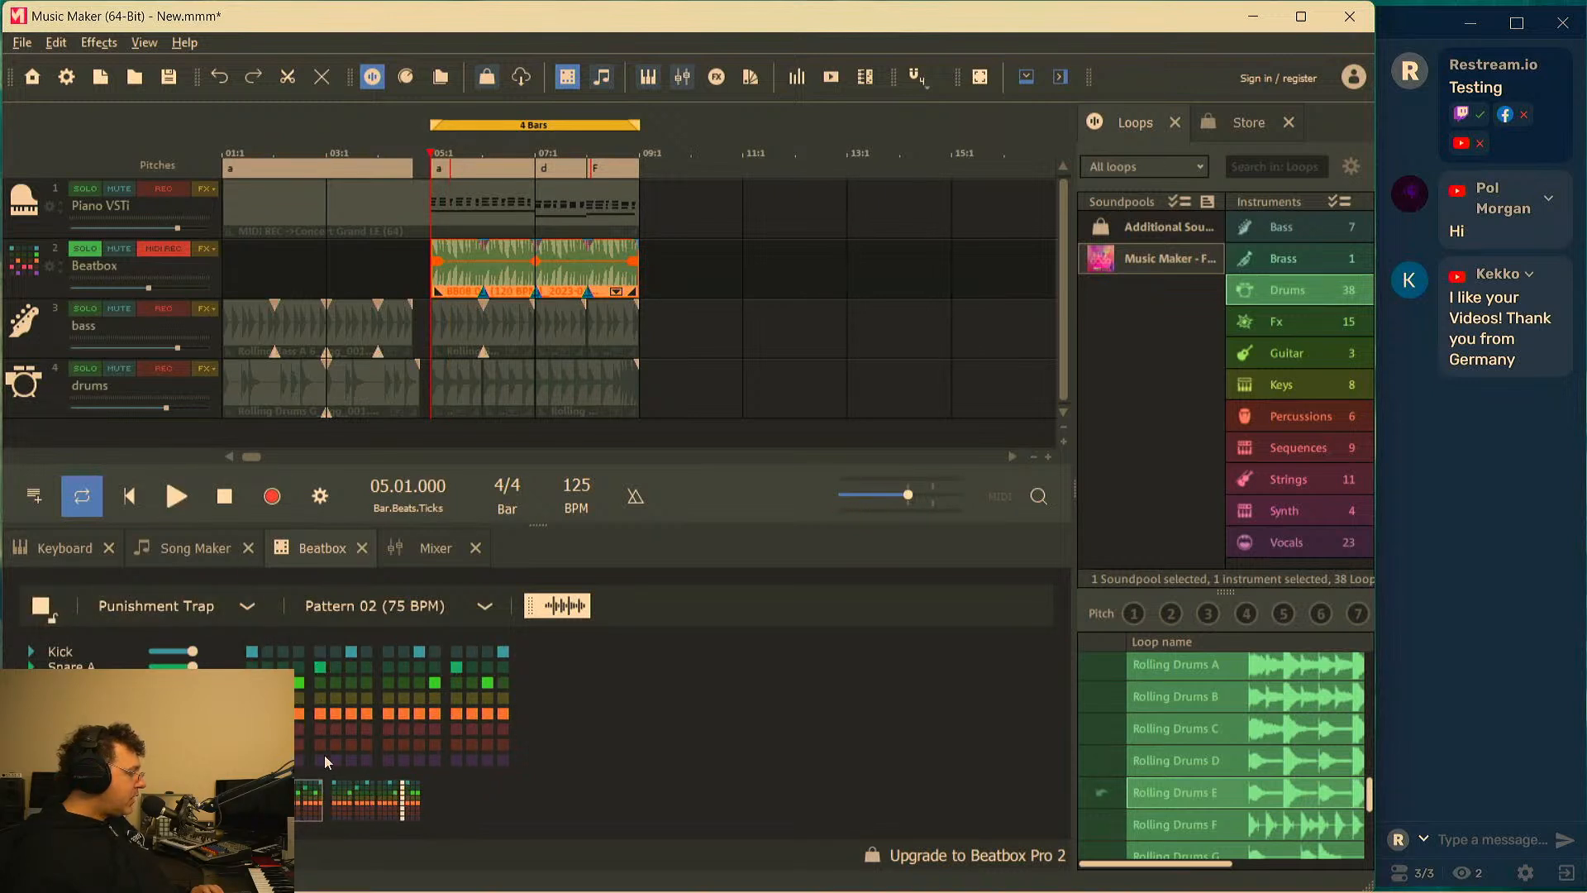
# Add hits to the fourth, sixth, seventh and eighth drum rows of the pattern, and stop the preview
pyautogui.click(336, 698)
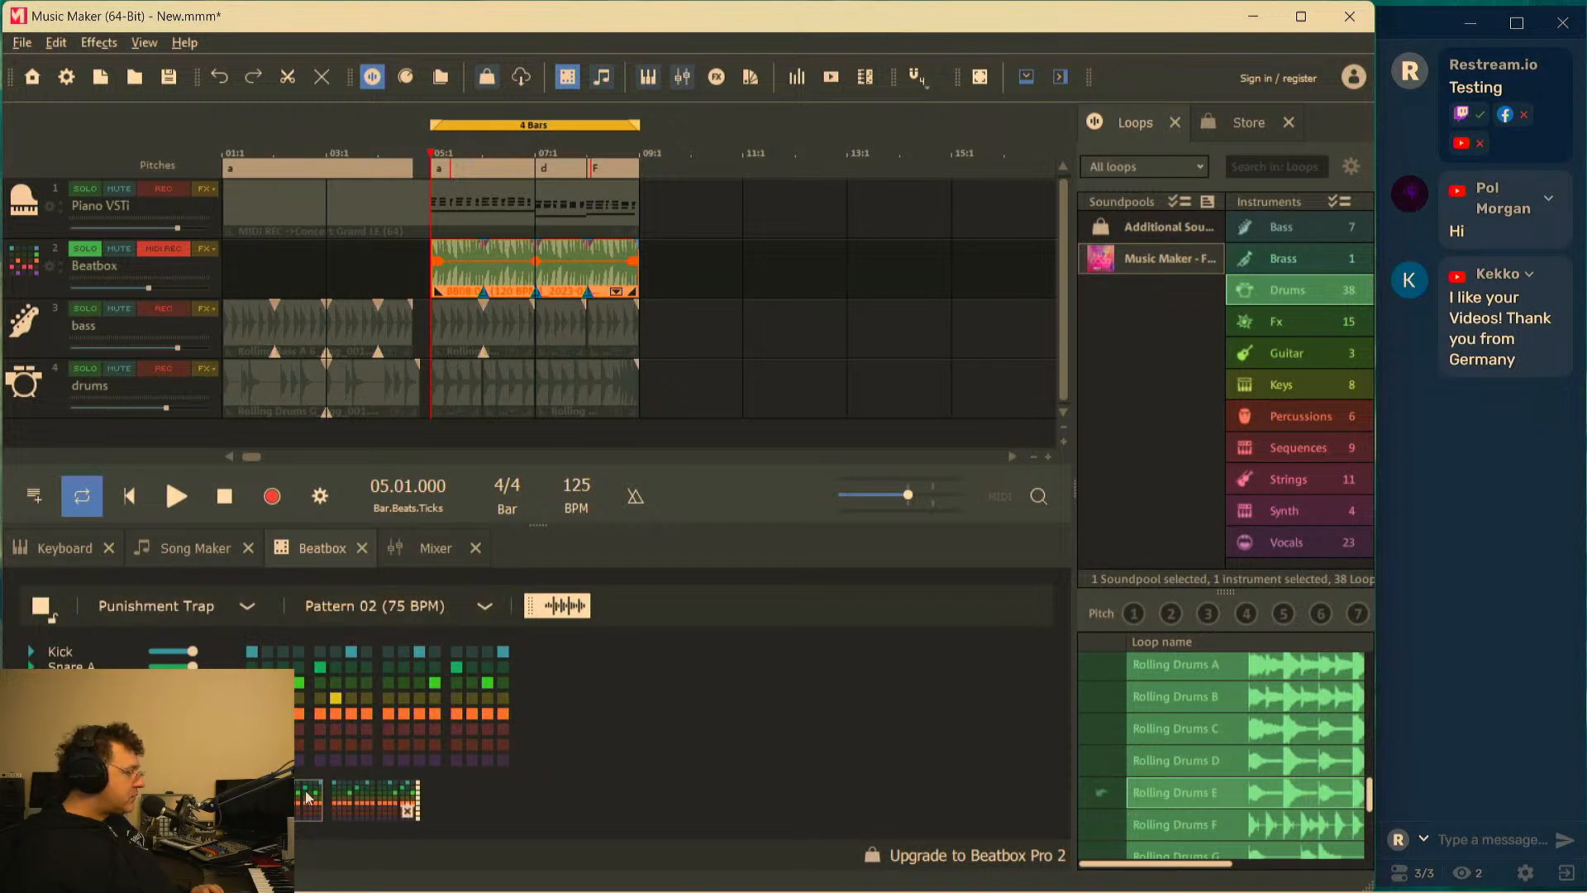
pyautogui.click(41, 607)
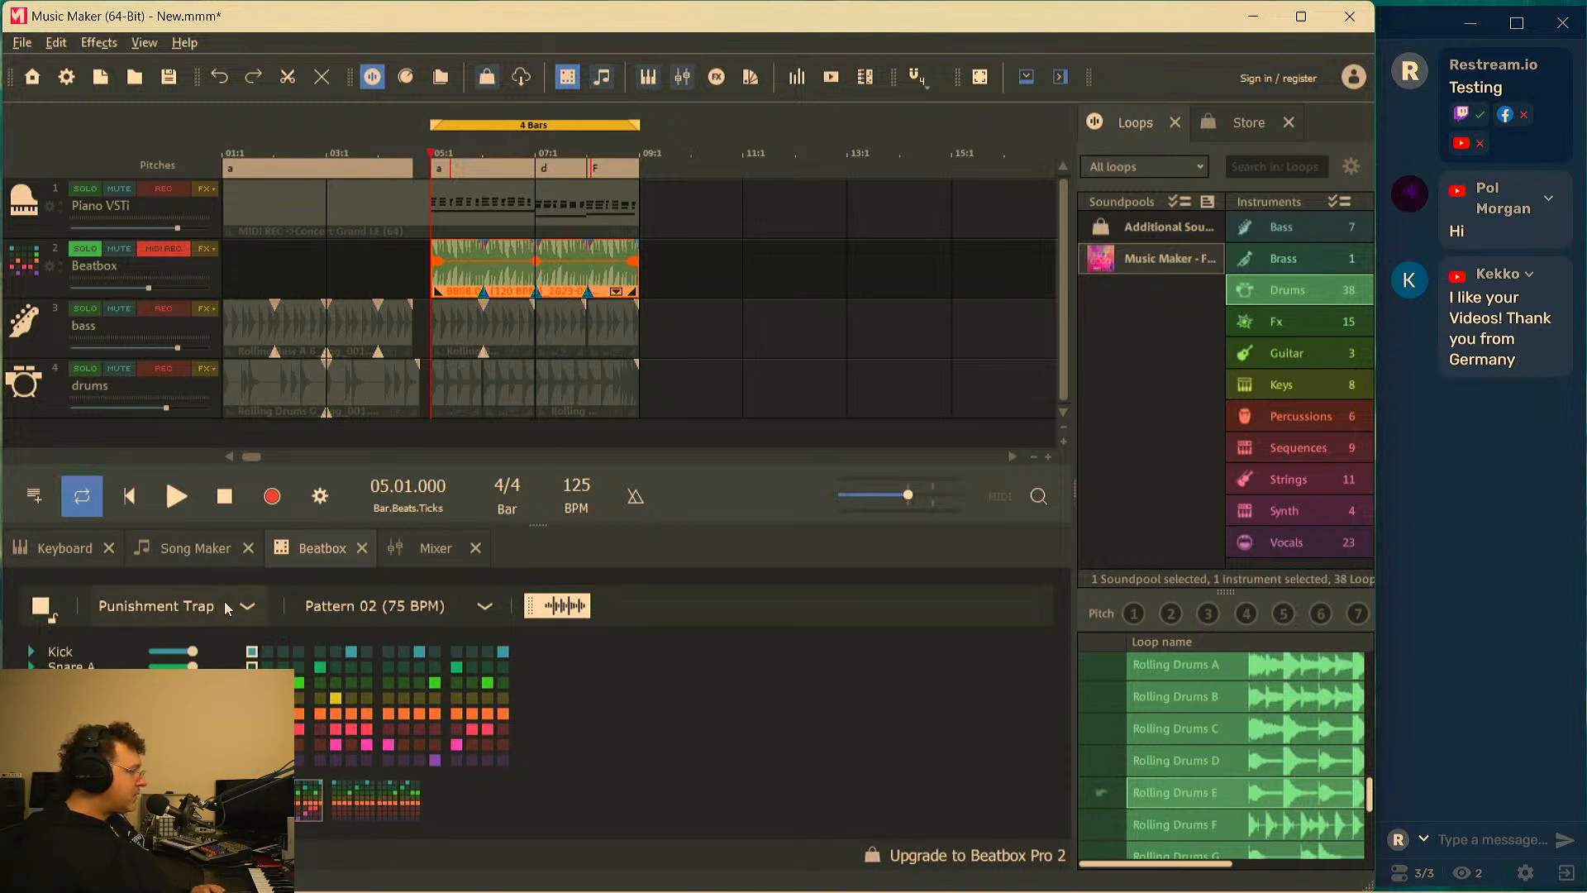
pyautogui.click(41, 605)
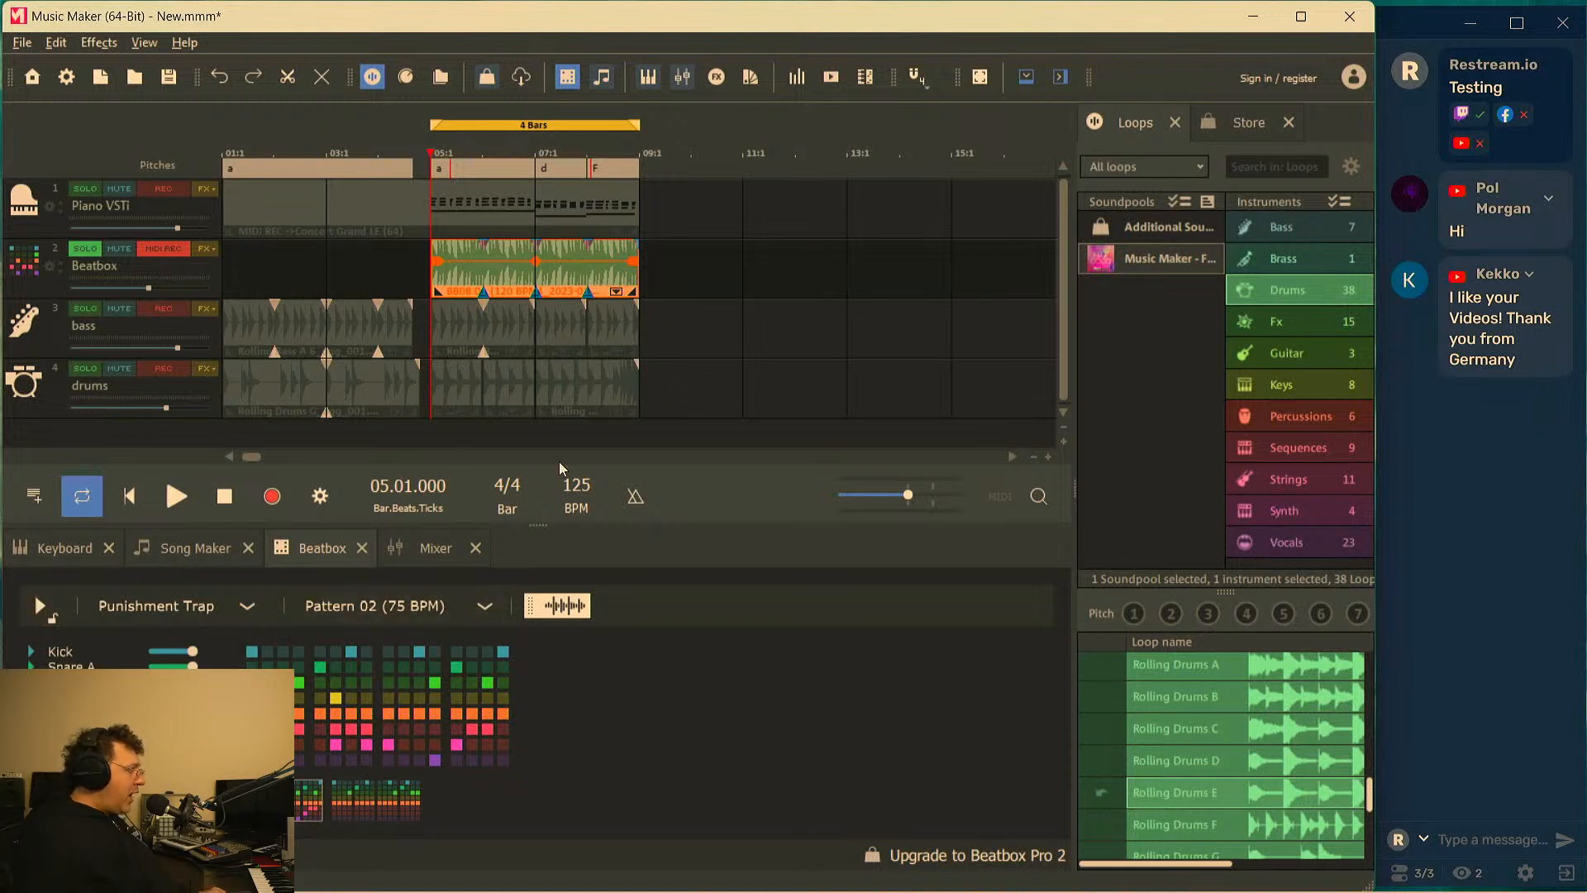
# Replace the BB08 clip with the edited Punishment Trap pattern, placed at bar 9 of the Beatbox track, and play it
pyautogui.press('Delete')
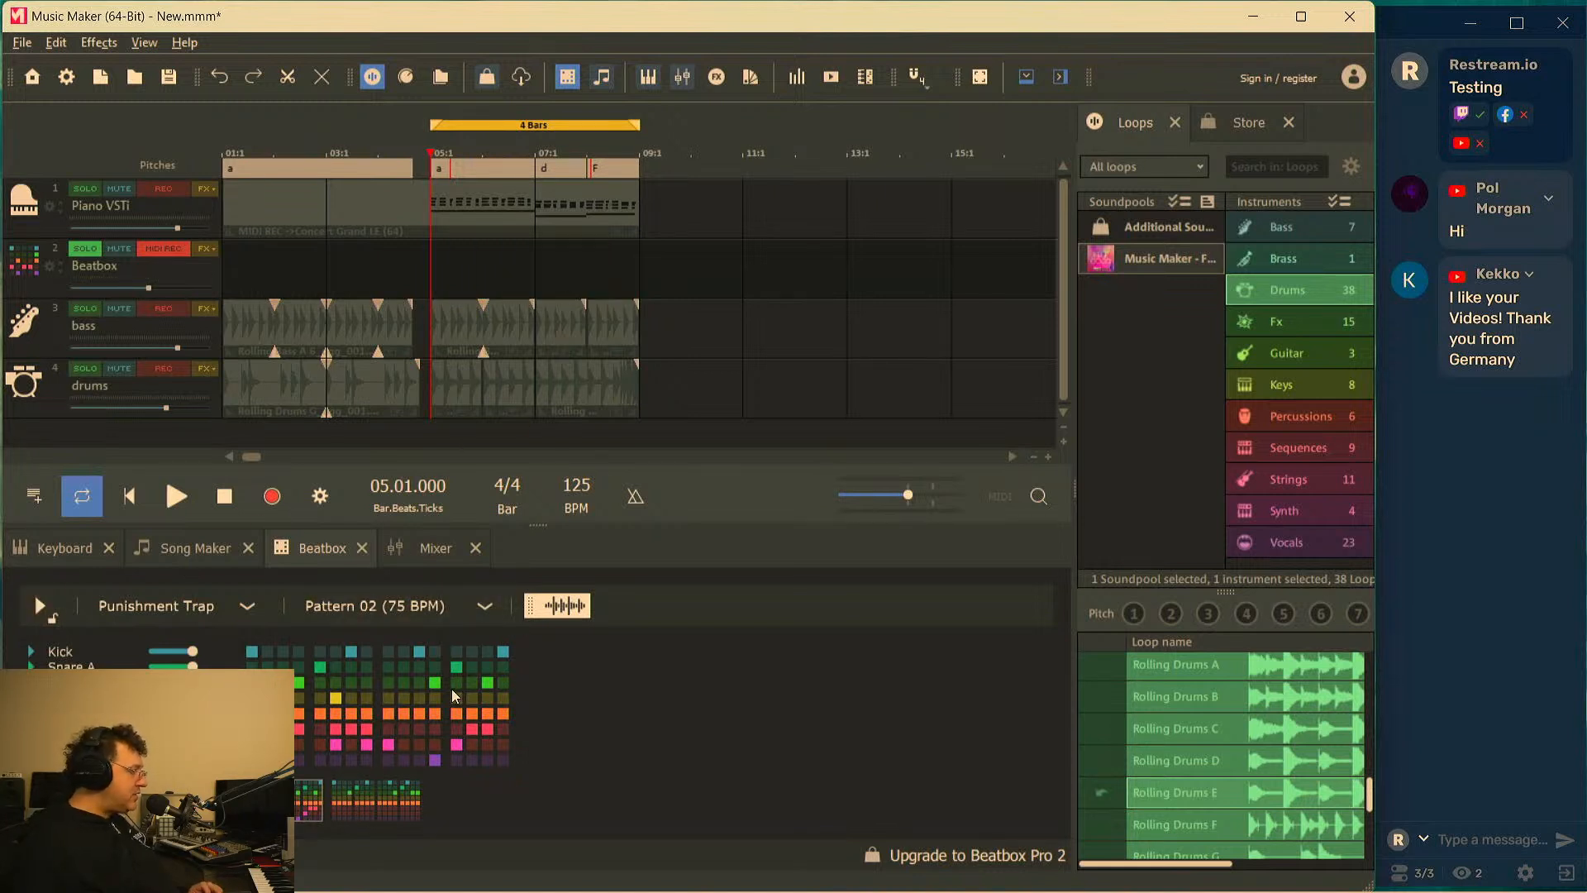
pyautogui.moveTo(536, 610); pyautogui.dragTo(688, 287)
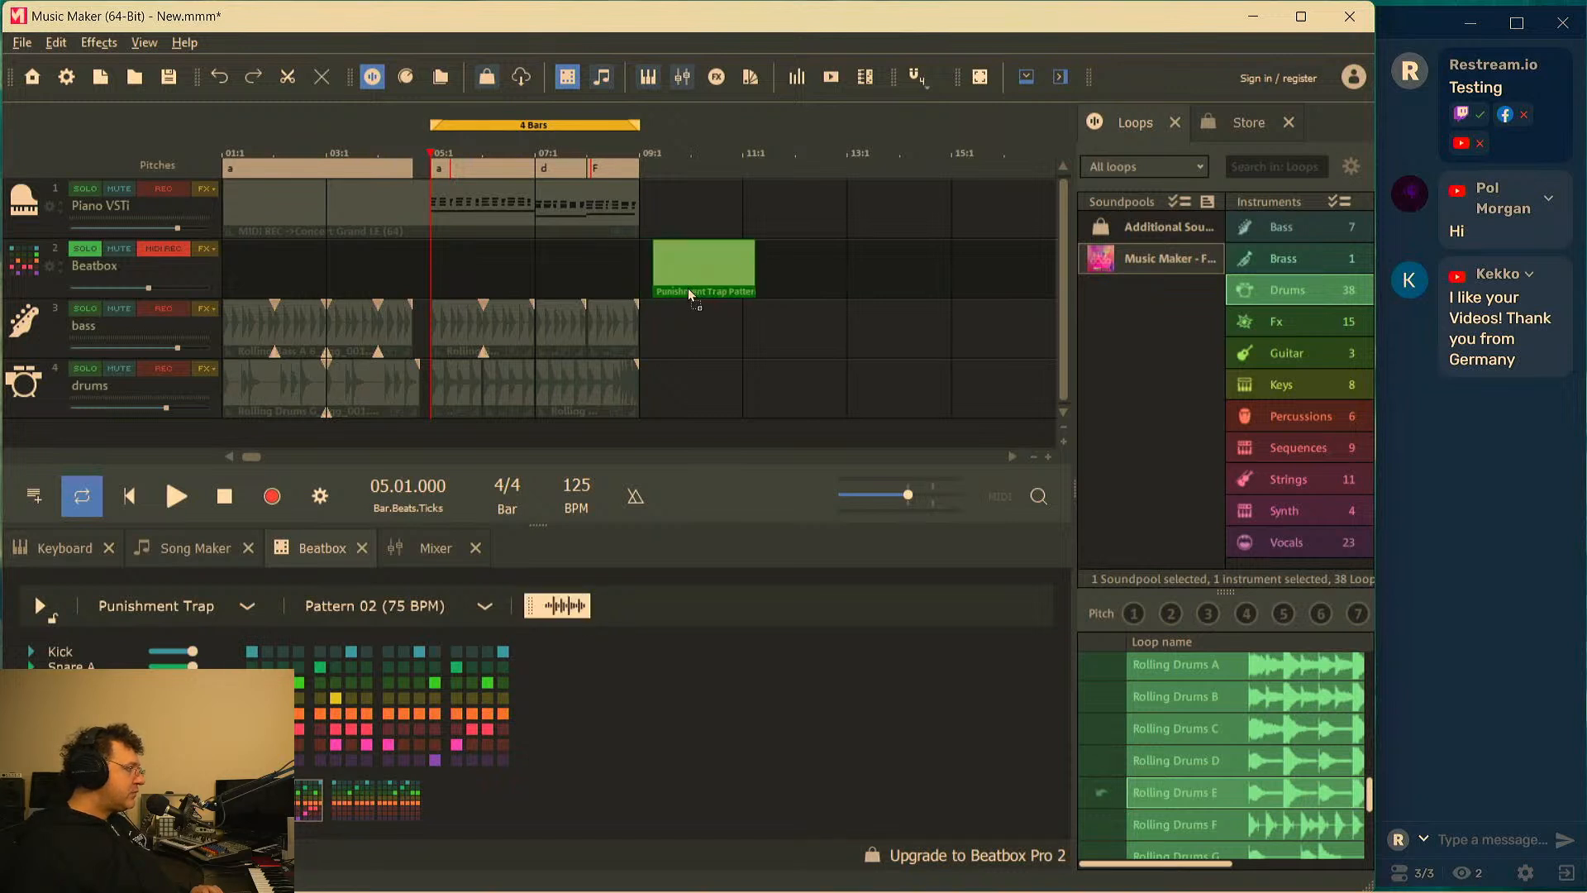
pyautogui.click(637, 149)
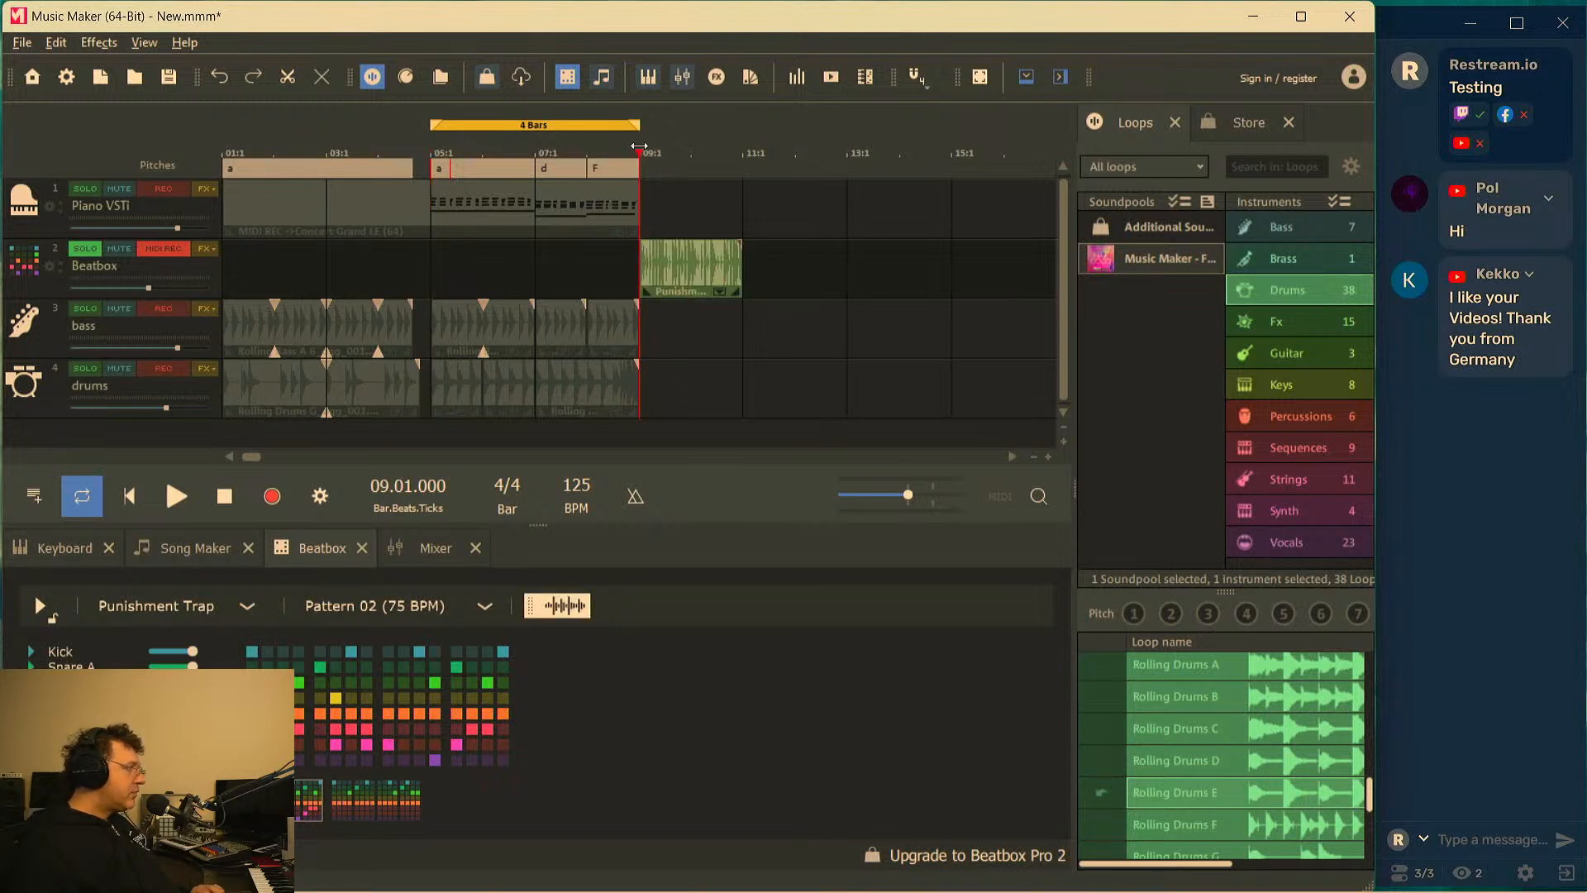
pyautogui.press('space')
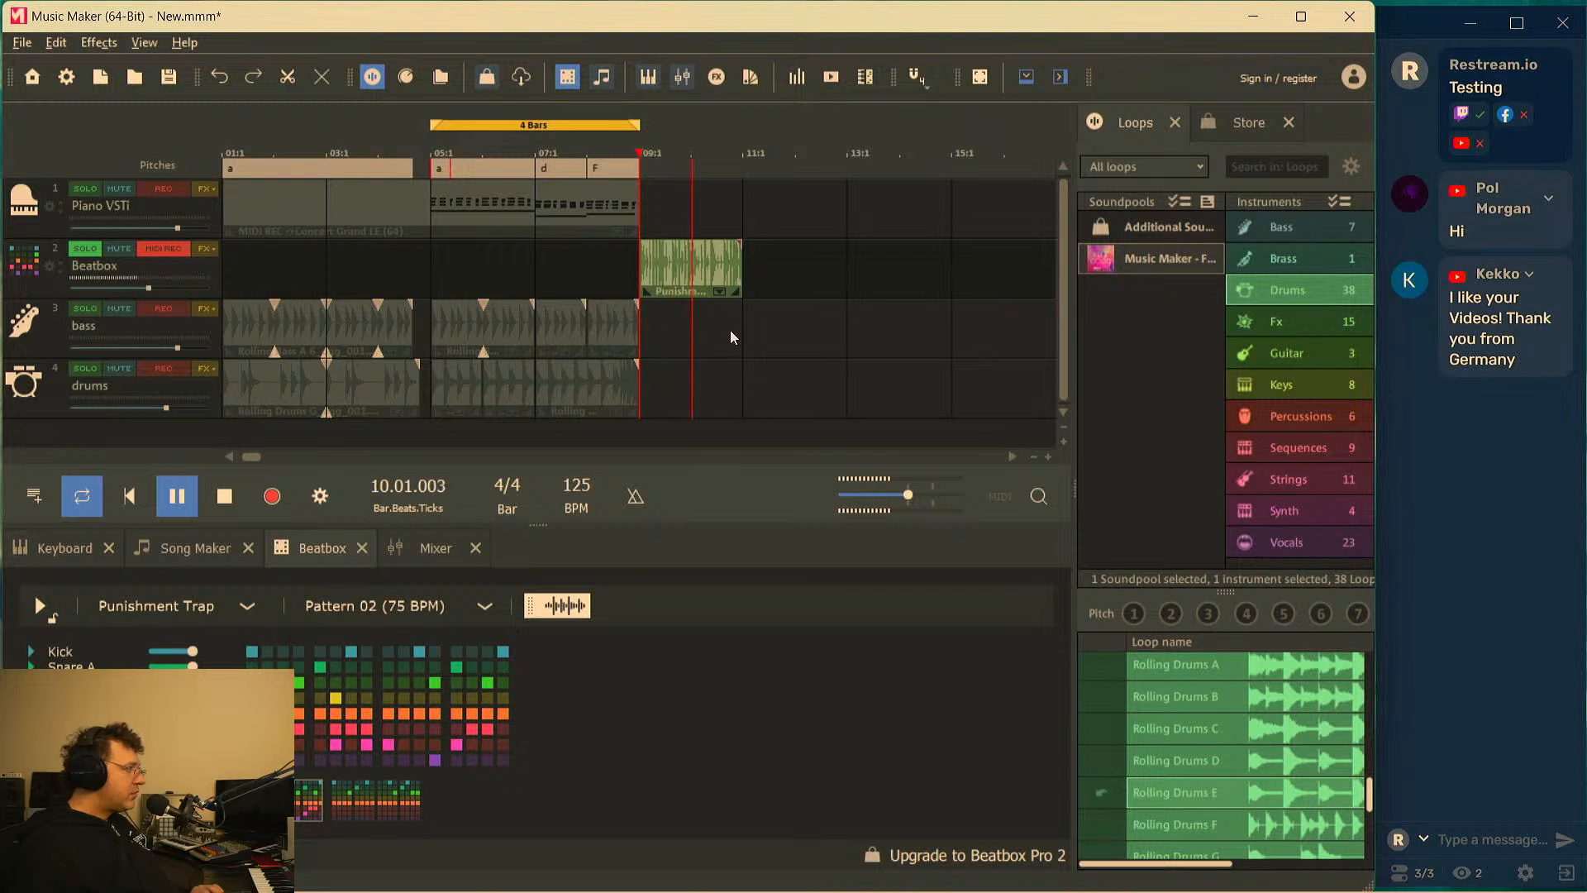
# Stop playback and split the Piano VSTi track's MIDI REC clip at the start of bar 8
pyautogui.click(633, 222)
pyautogui.press('space')
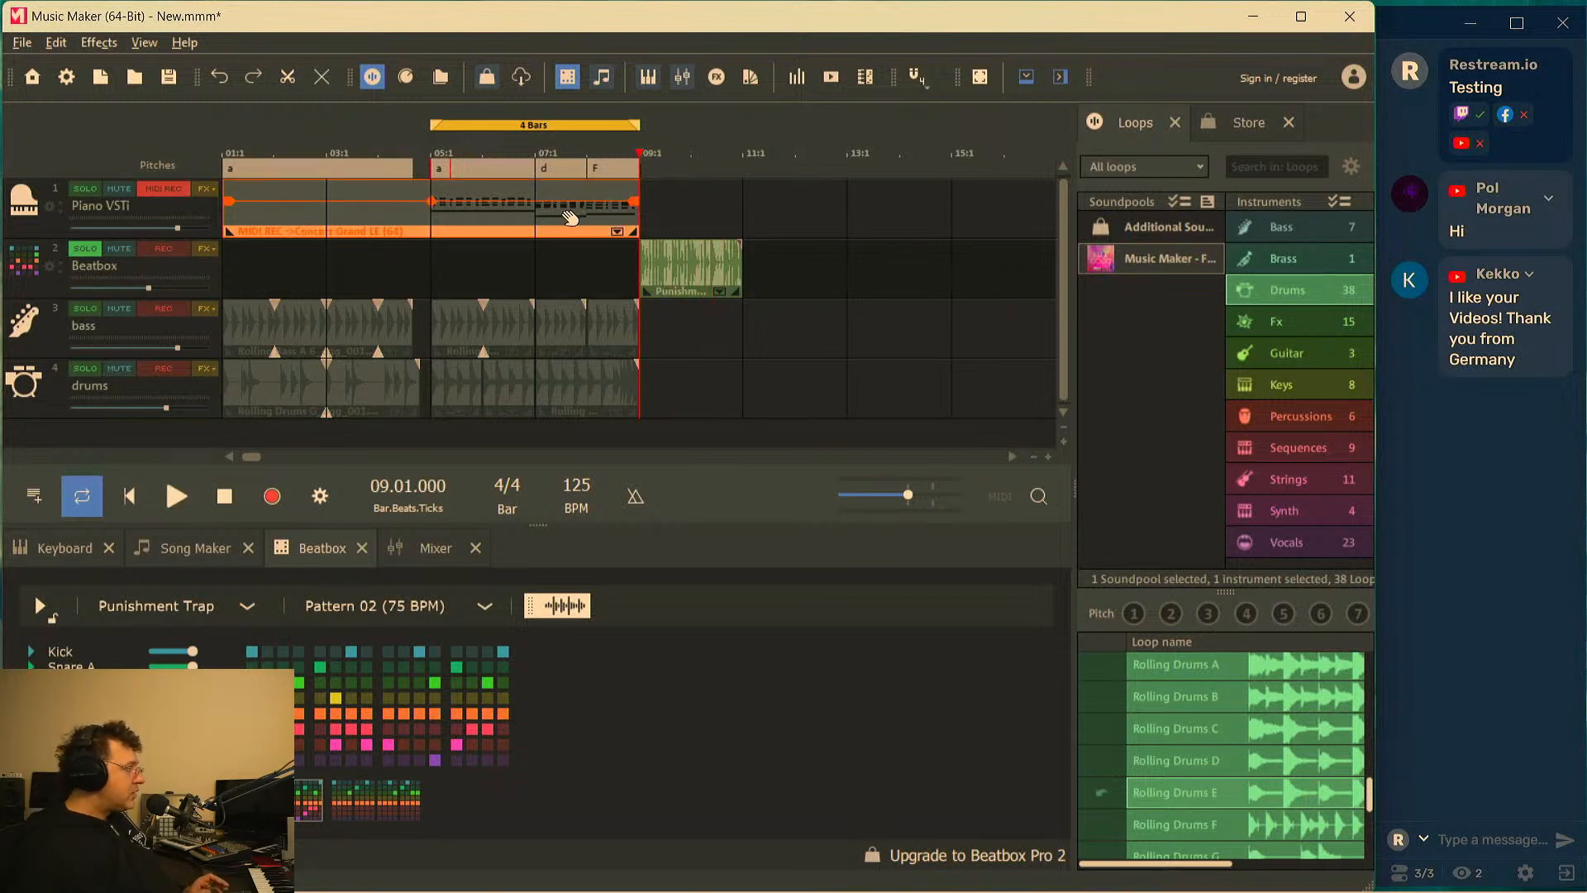
pyautogui.moveTo(570, 221); pyautogui.dragTo(513, 219)
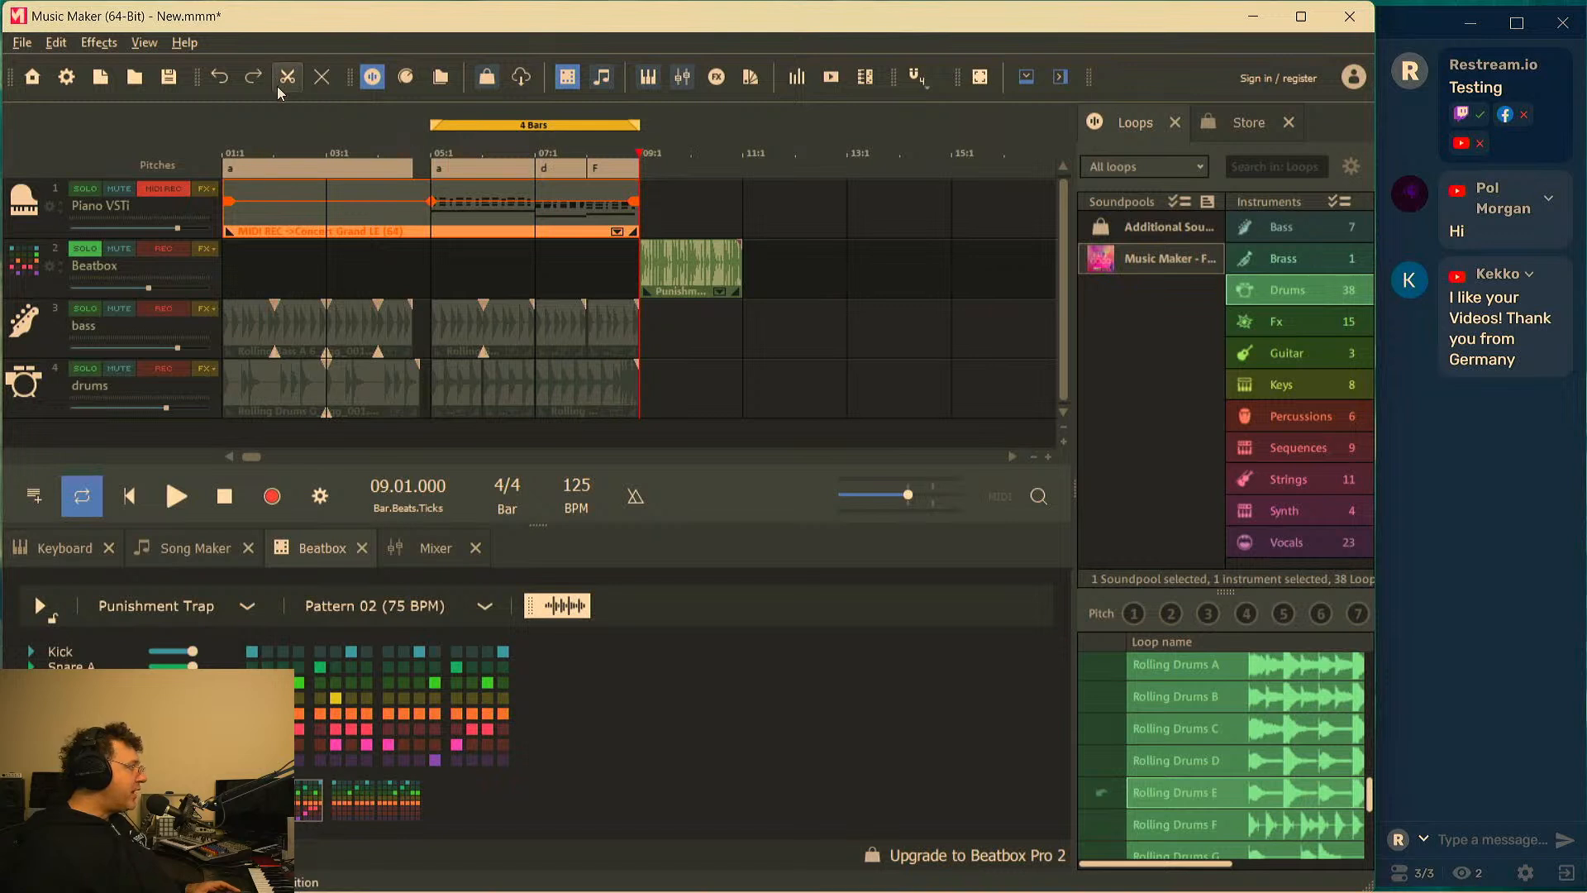
pyautogui.click(586, 152)
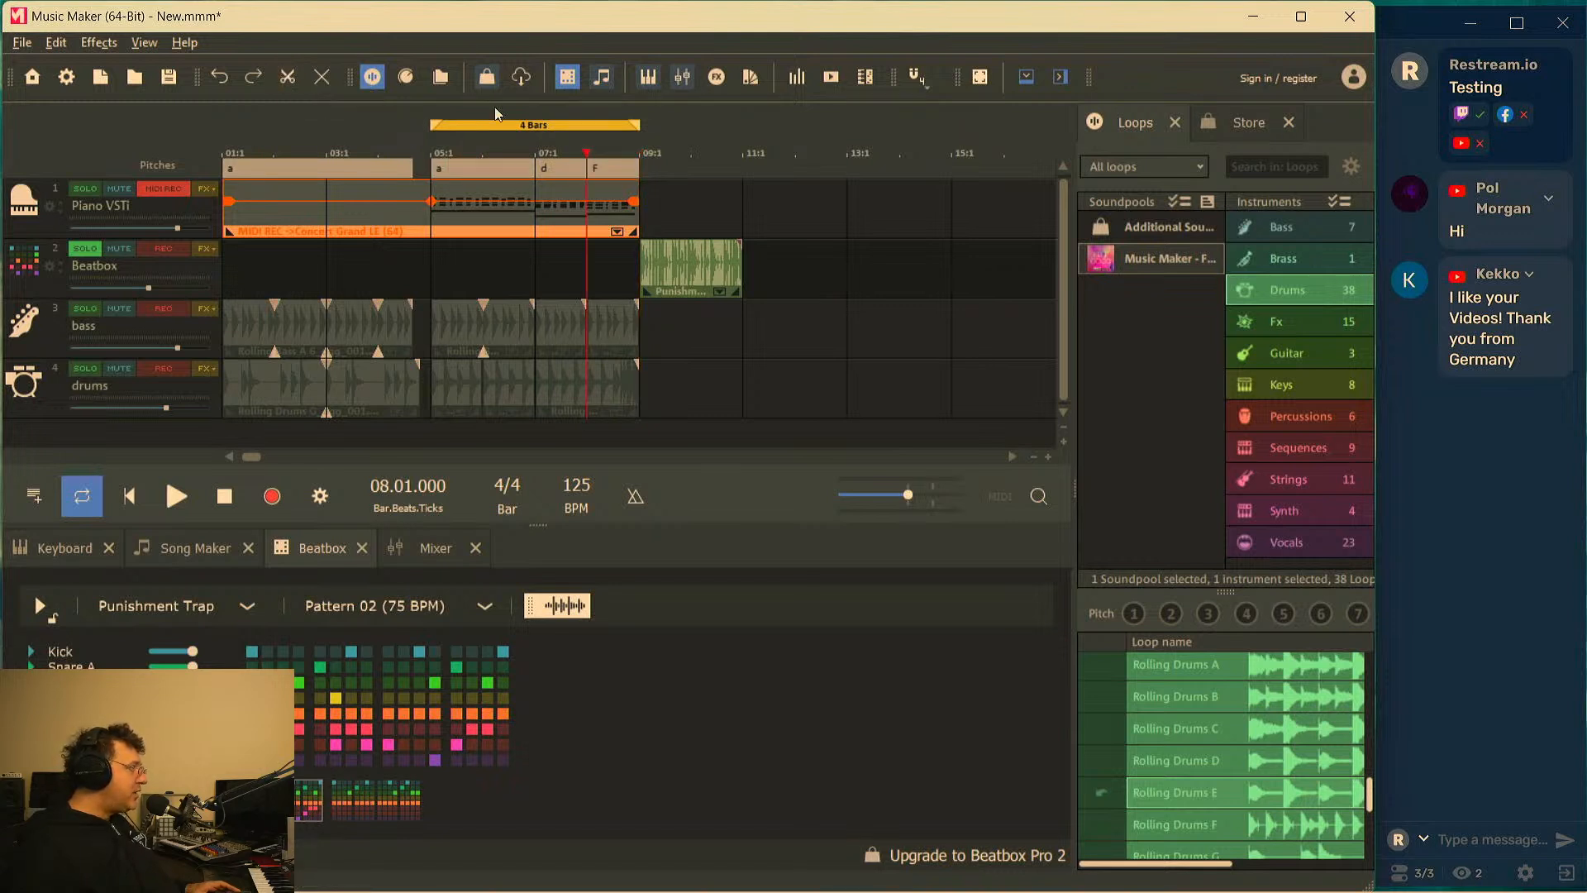
pyautogui.click(286, 78)
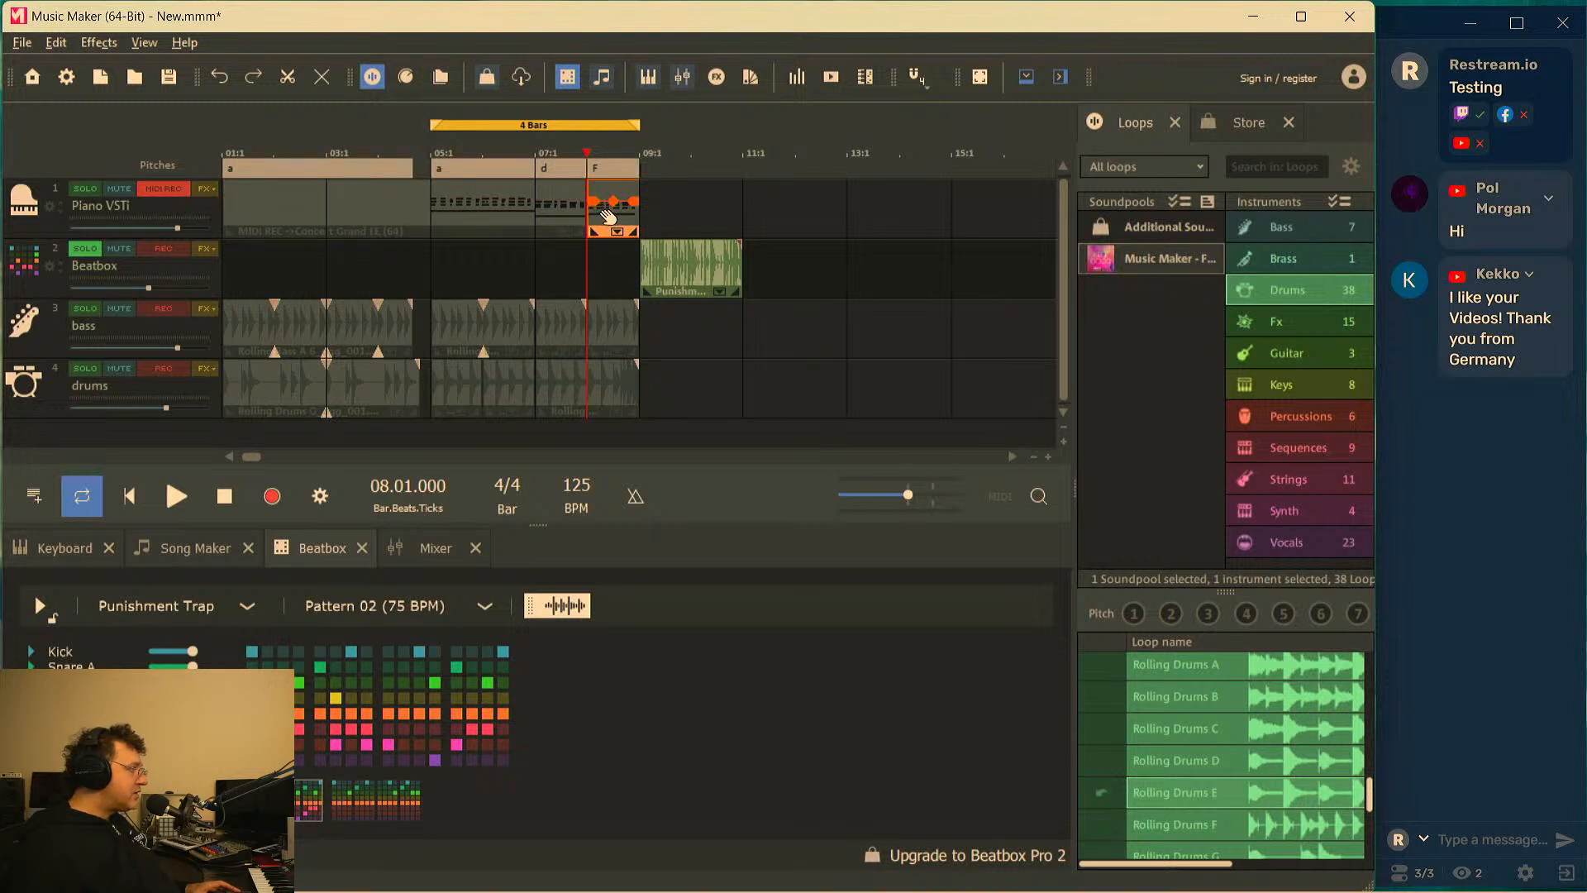
# Duplicate the bar 8 piano clip twice to cover bars 9 and 10, and briefly play from bar 9
pyautogui.hotkey('ctrl', 'd')
pyautogui.hotkey('ctrl', 'd')
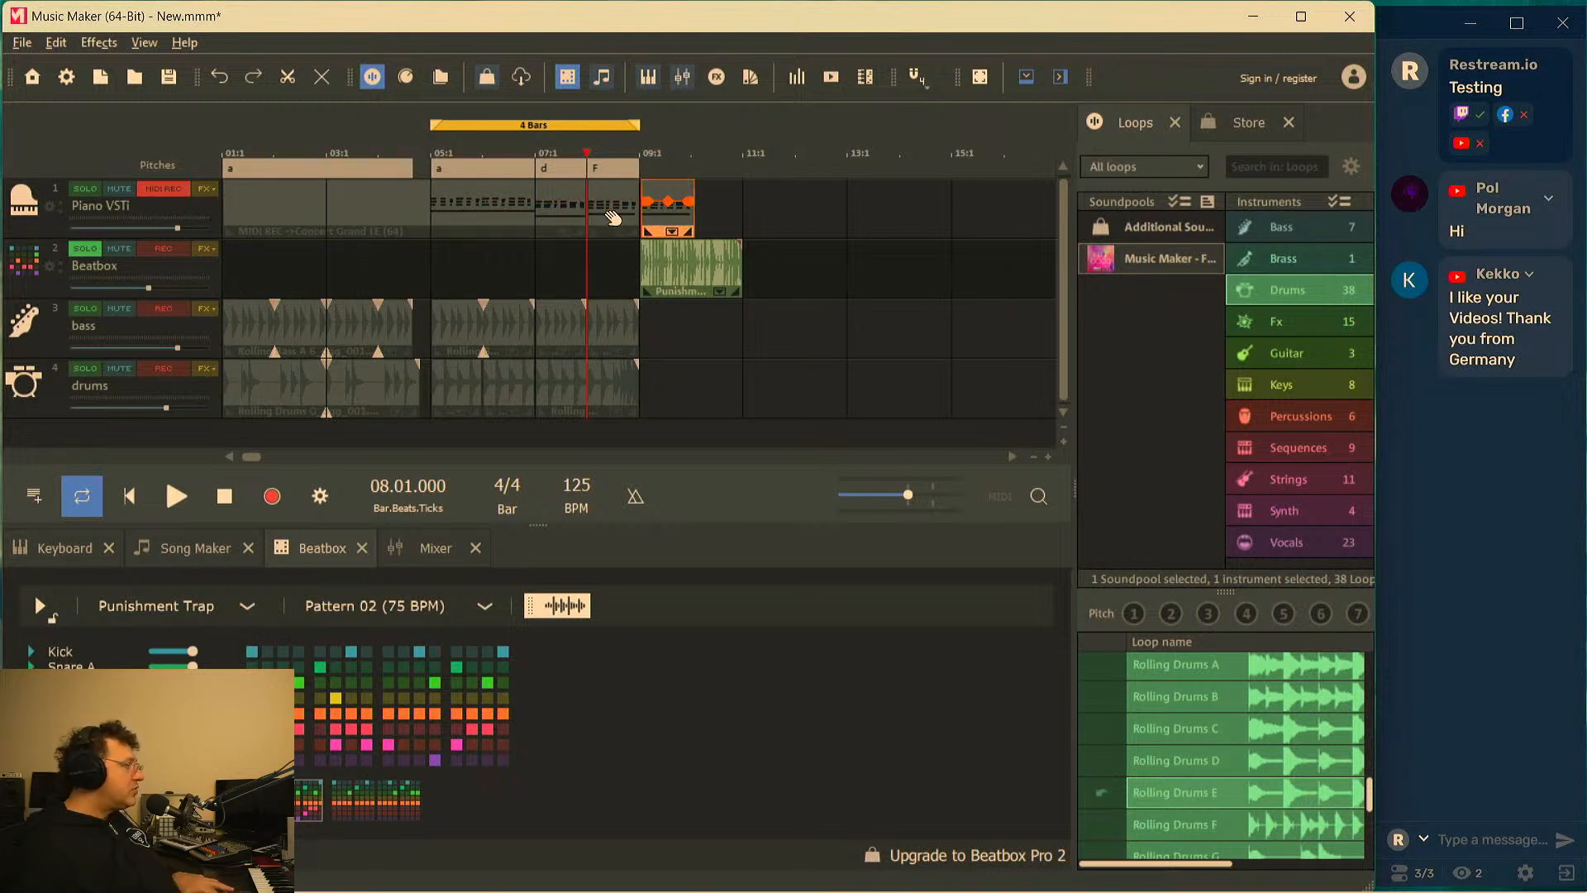
pyautogui.click(637, 163)
pyautogui.press('space')
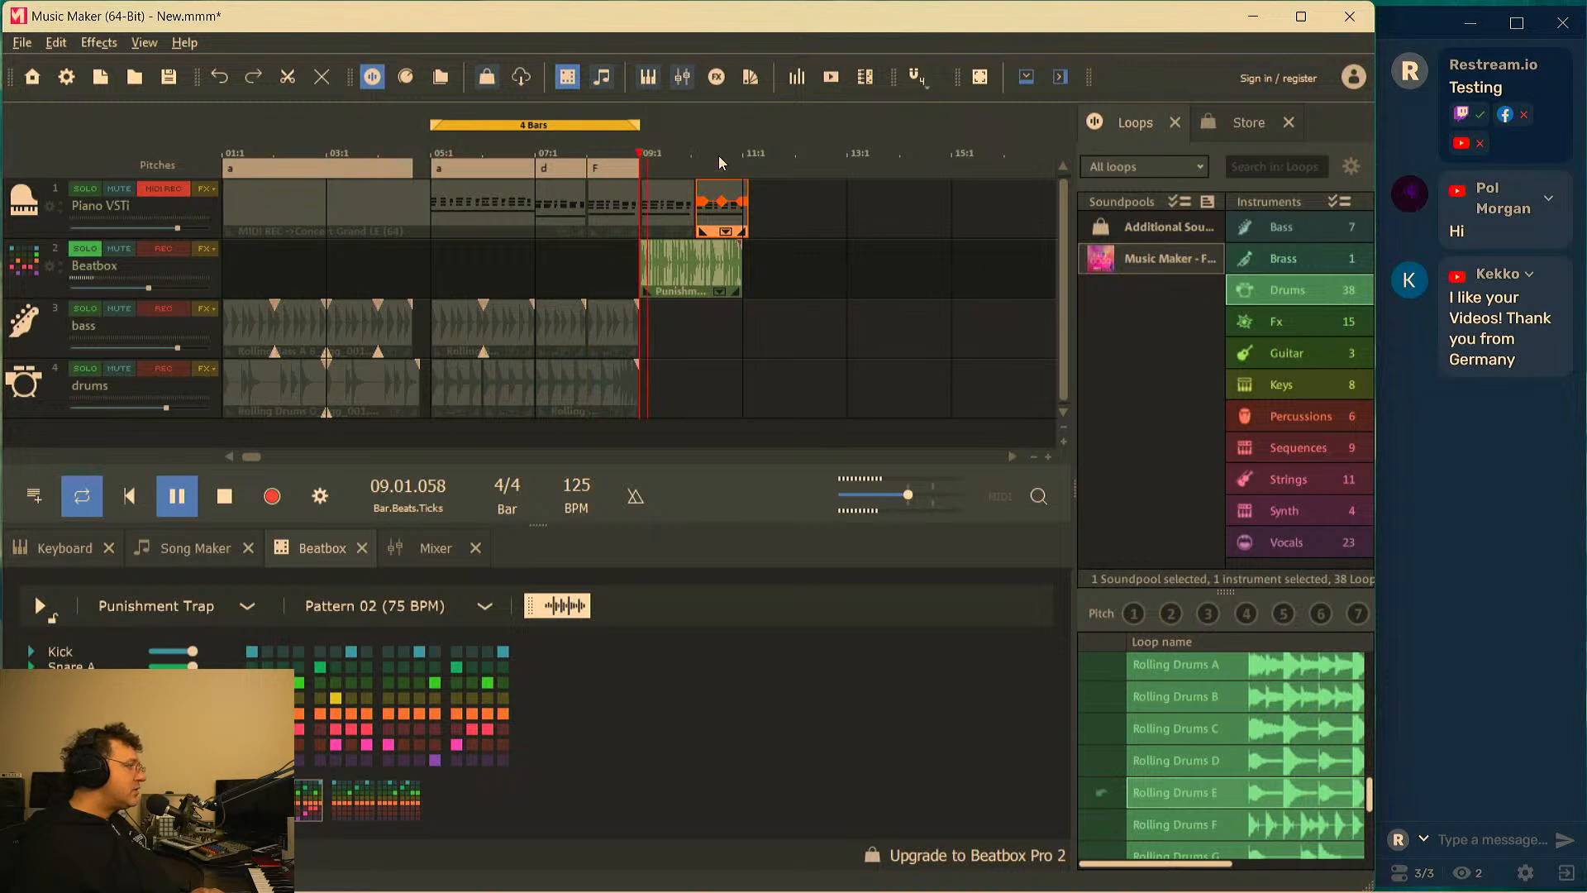
pyautogui.press('space')
# Solo the Piano VSTi track along with the Beatbox track and play both from bar 9
pyautogui.click(98, 201)
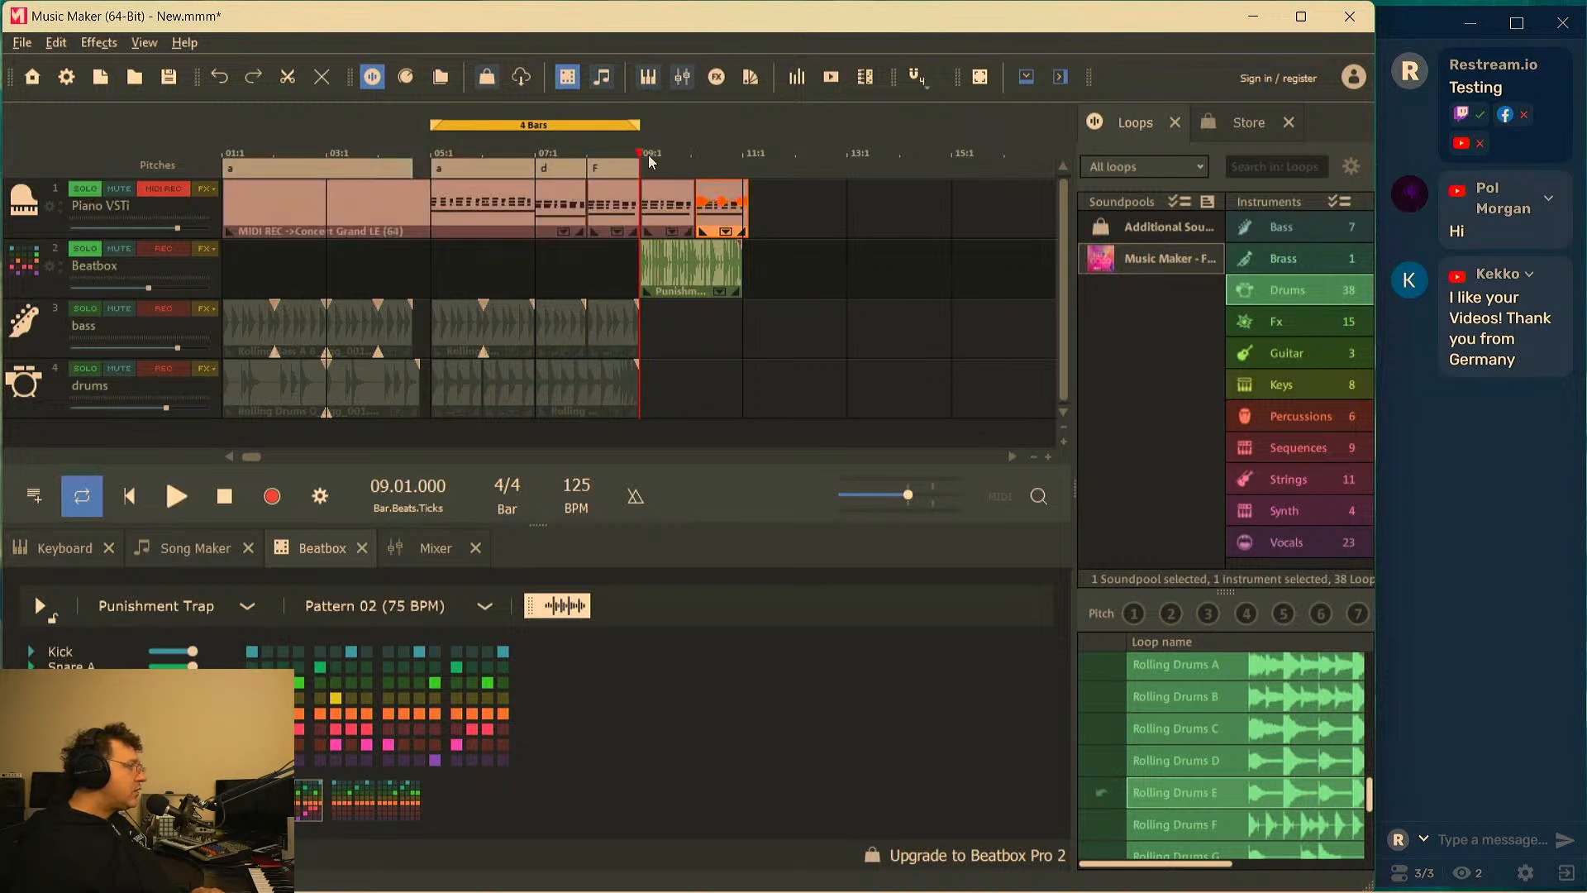
pyautogui.press('space')
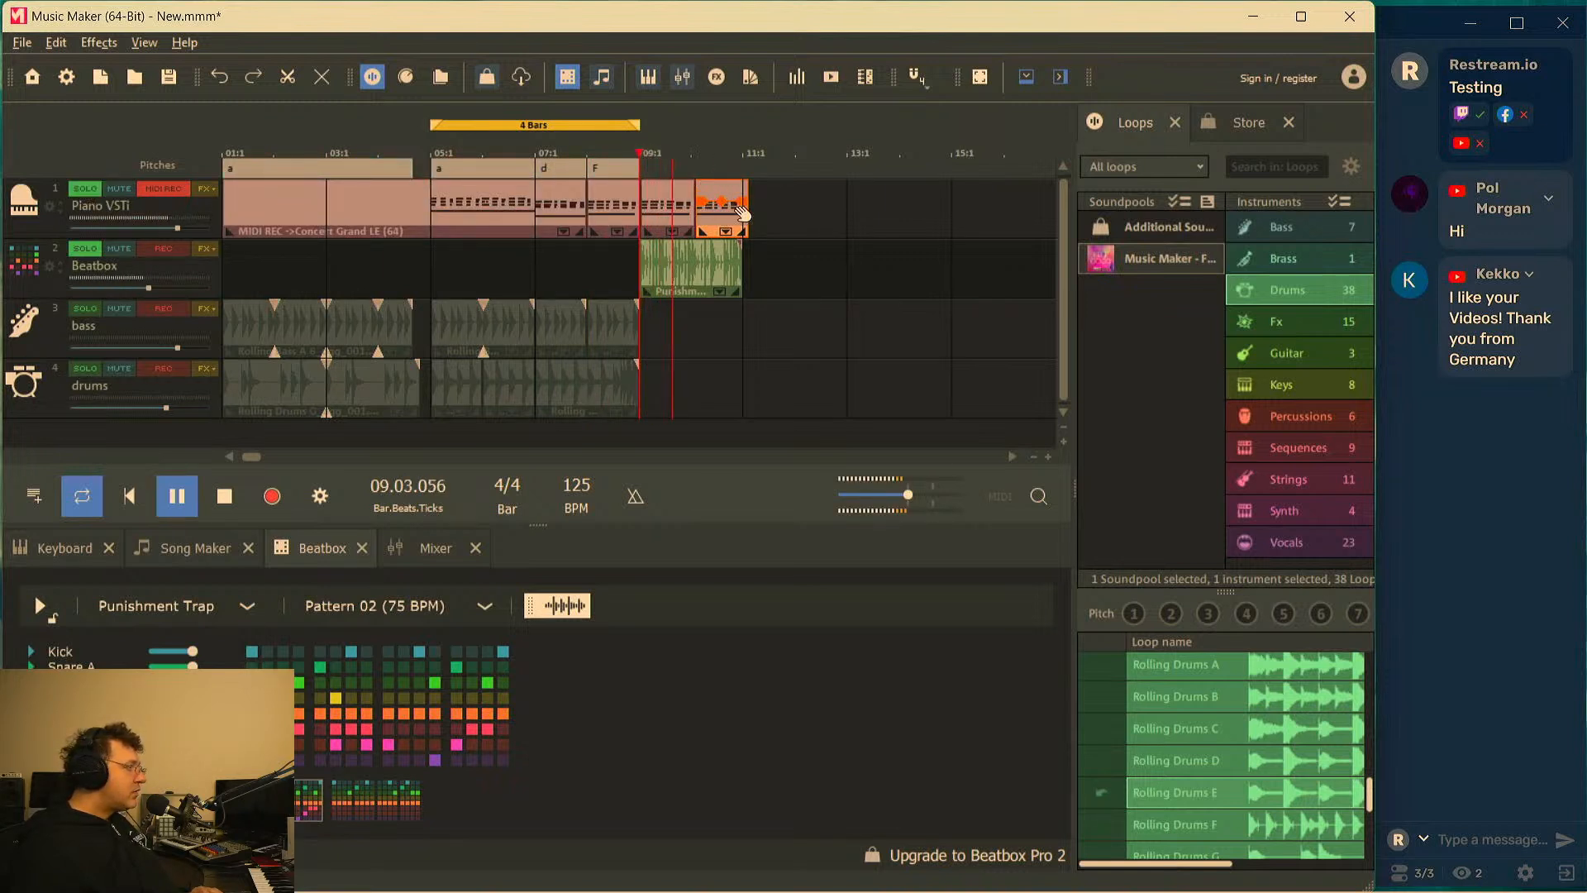
pyautogui.press('space')
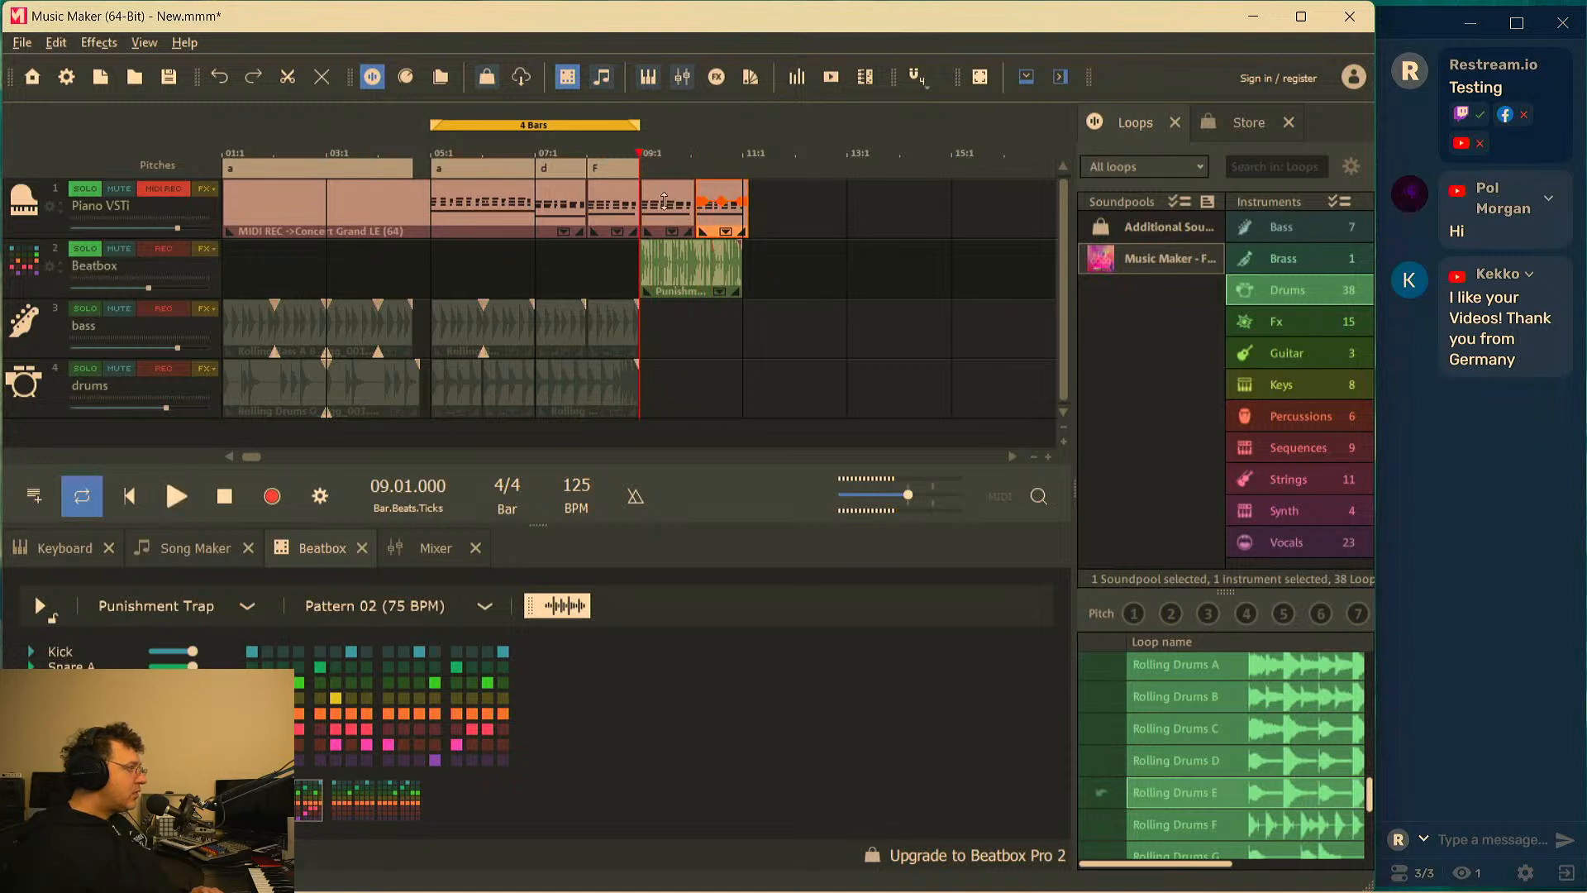
# Delete the two duplicated piano clips in bars 9 and 10 and play the Beatbox pattern alone from bar 9
pyautogui.moveTo(720, 229); pyautogui.dragTo(674, 211)
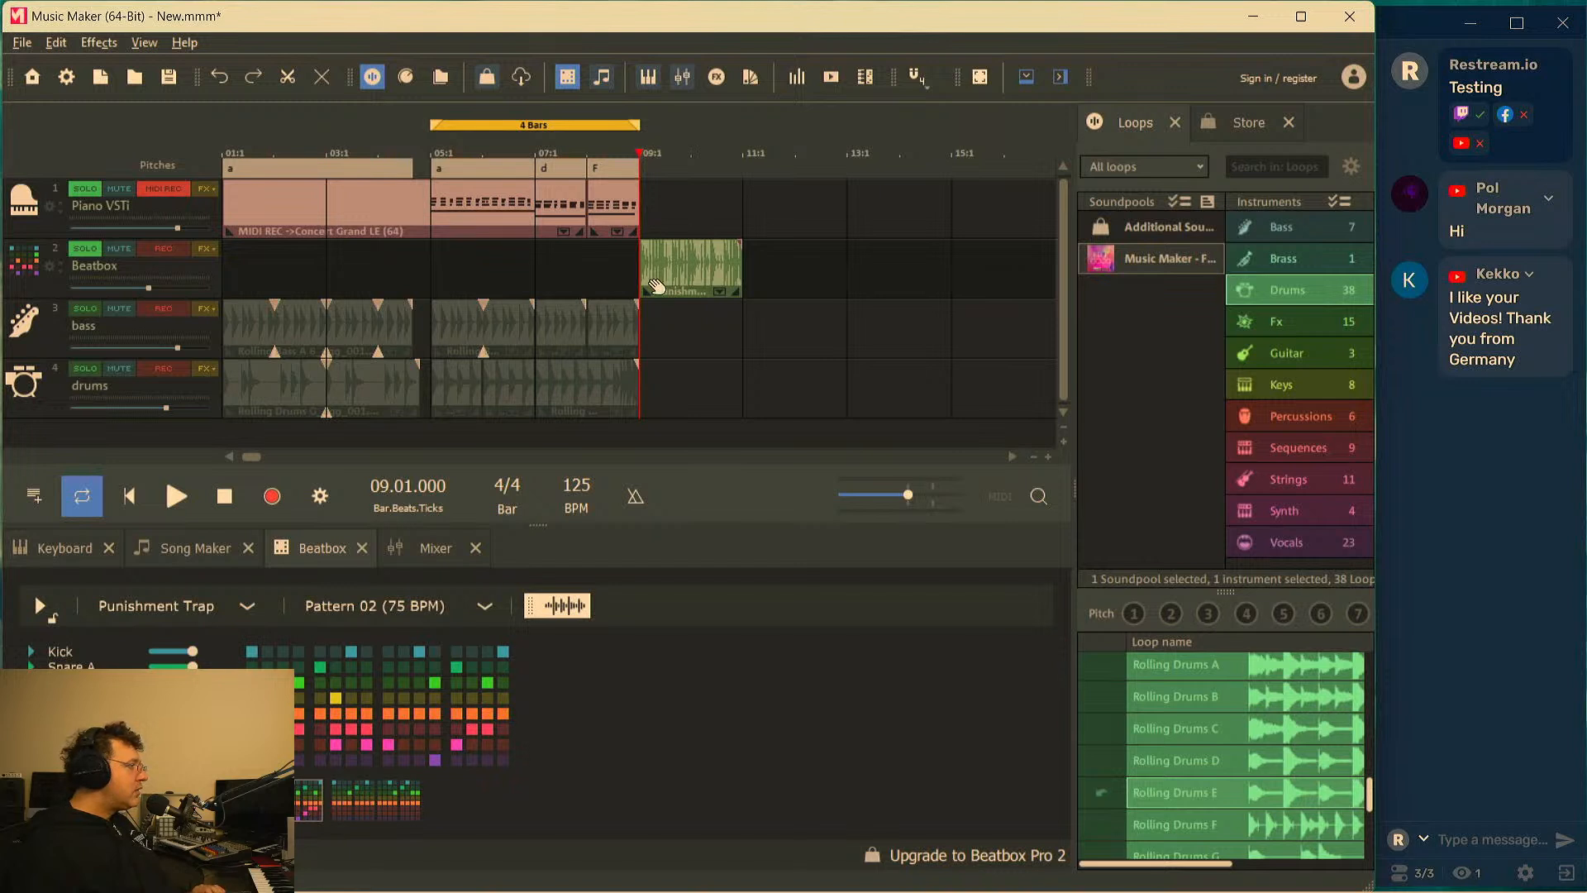
pyautogui.press('space')
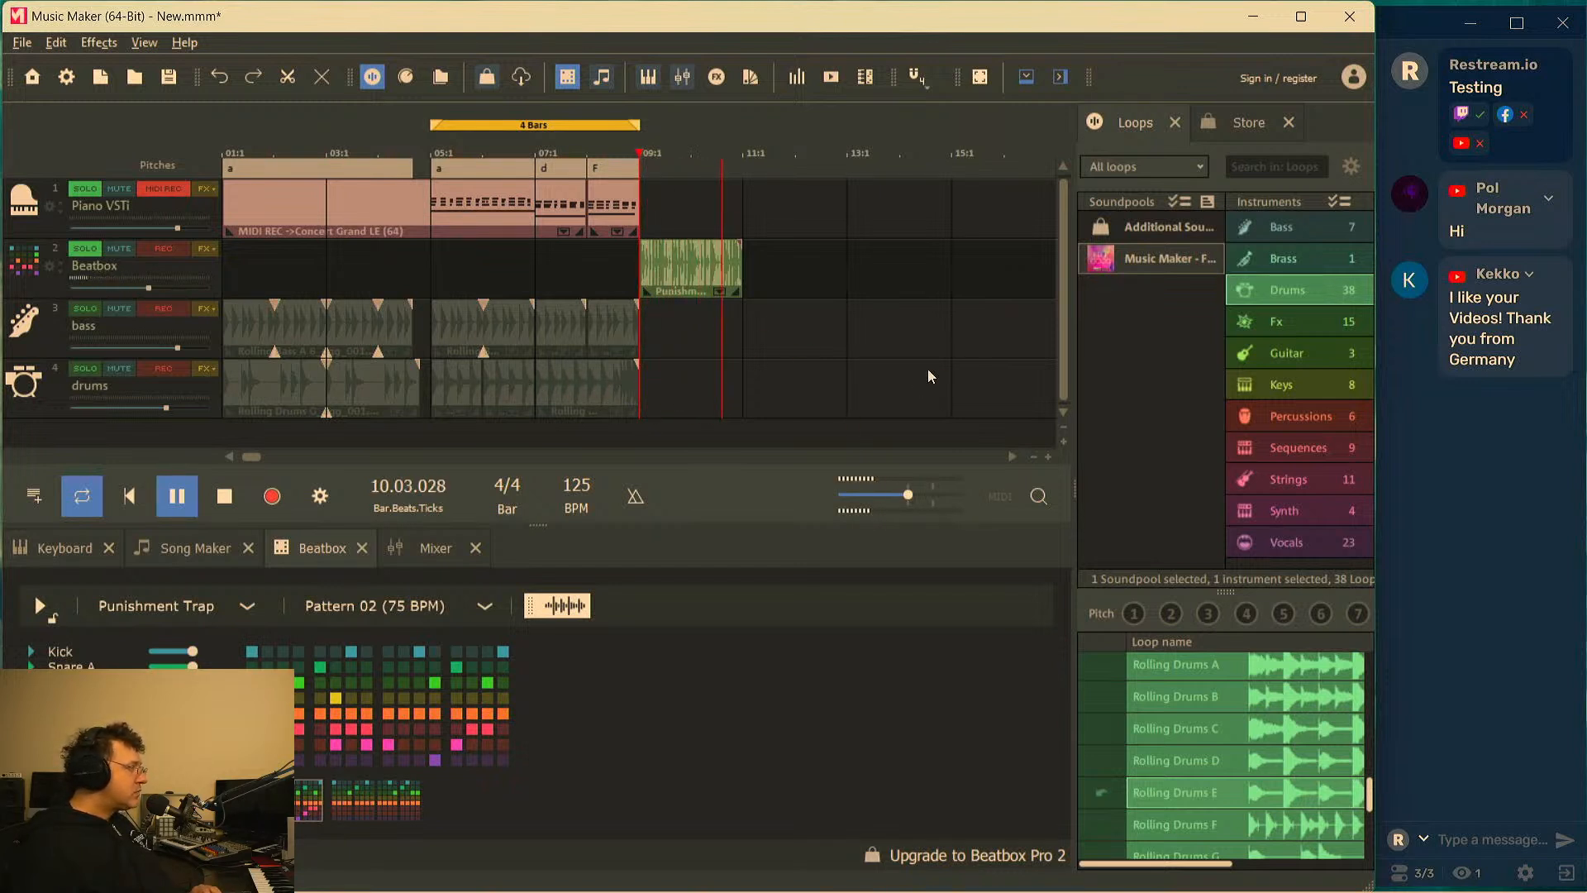
pyautogui.press('space')
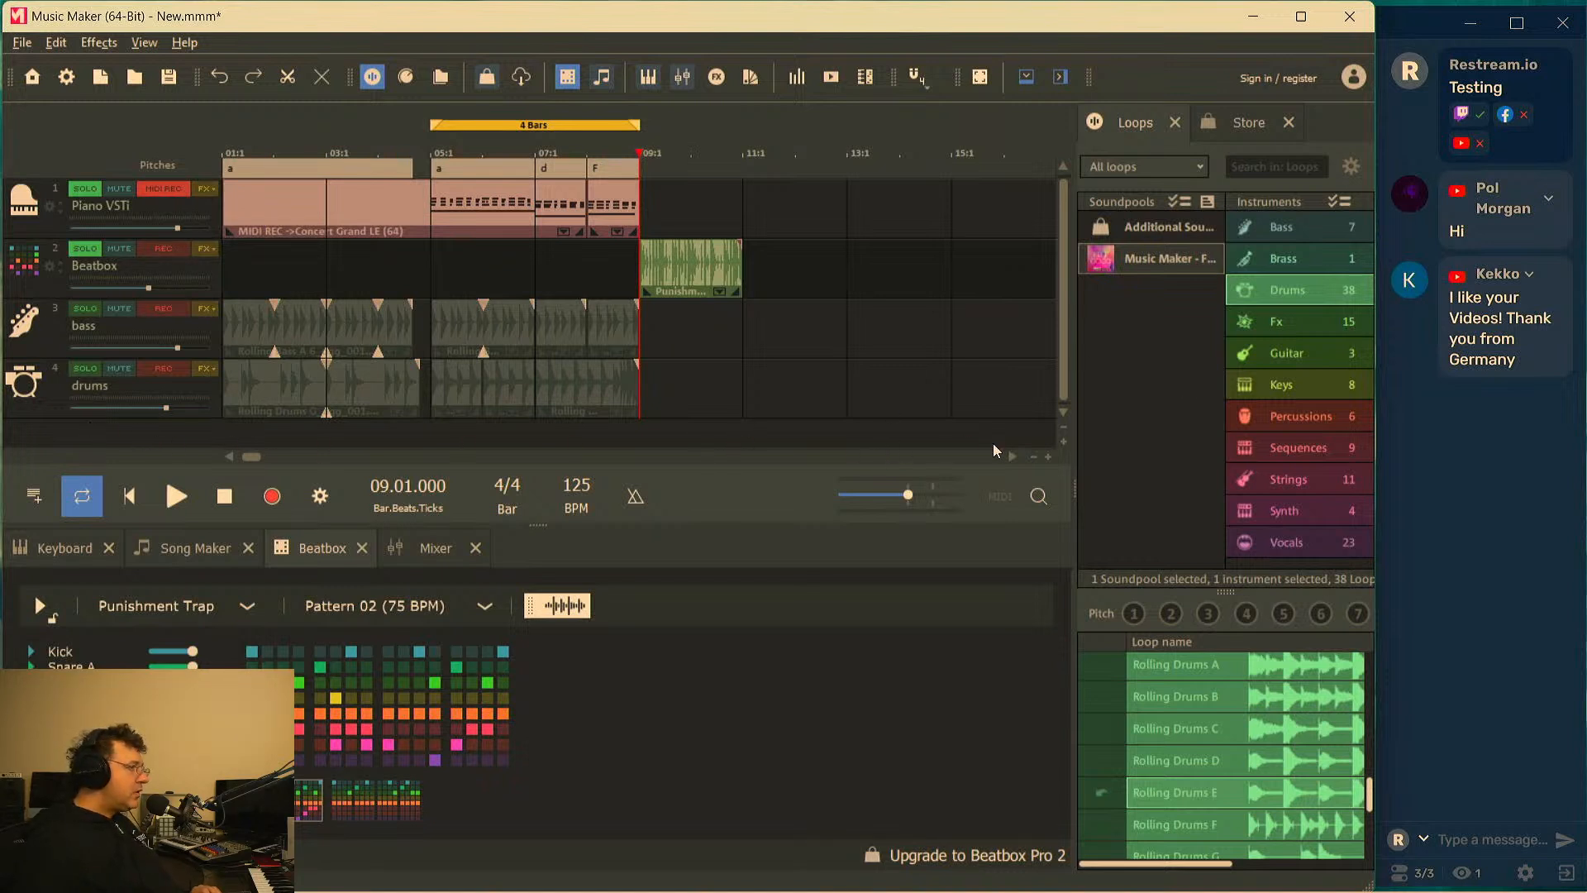
# Add a fifth track to the arrangement and load the Revolta 2 synth on it
pyautogui.click(1063, 441)
pyautogui.click(1063, 441)
pyautogui.click(1063, 429)
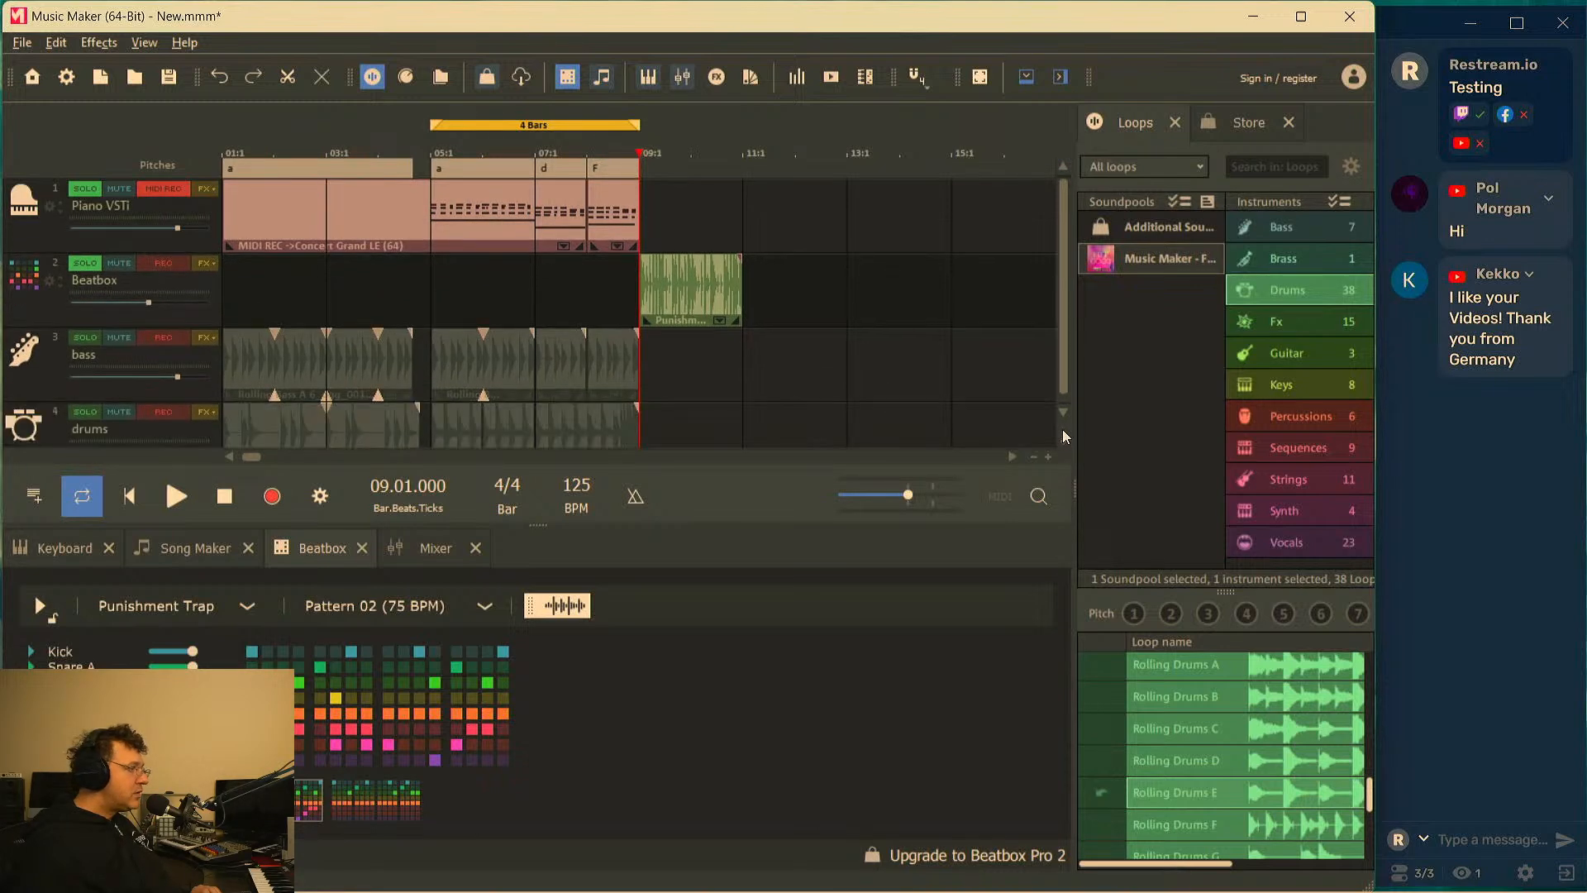
pyautogui.click(1063, 429)
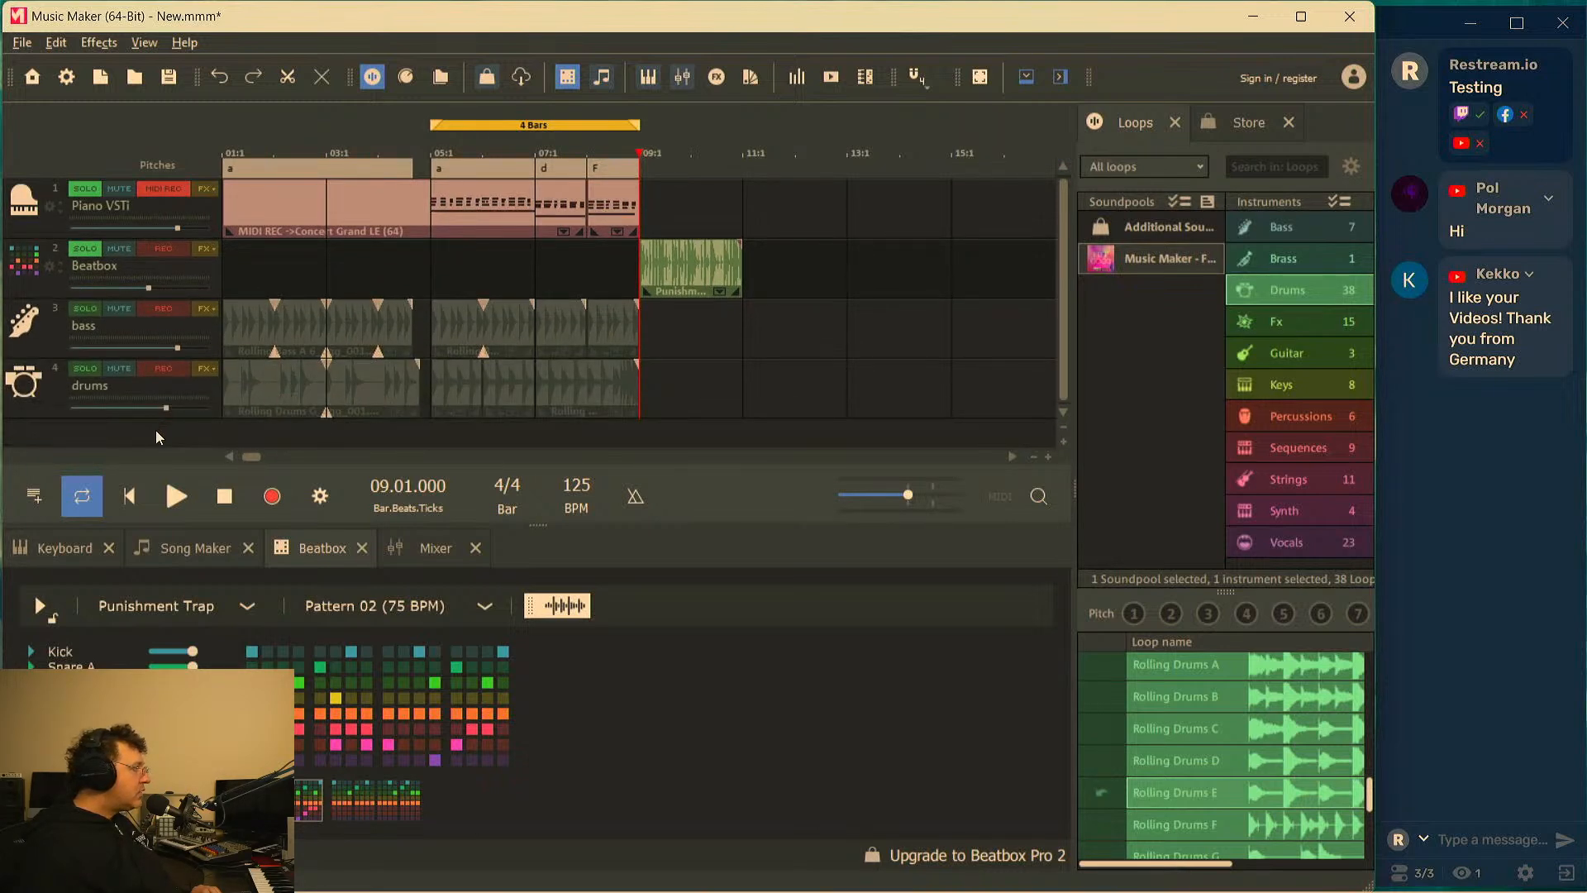
pyautogui.click(33, 495)
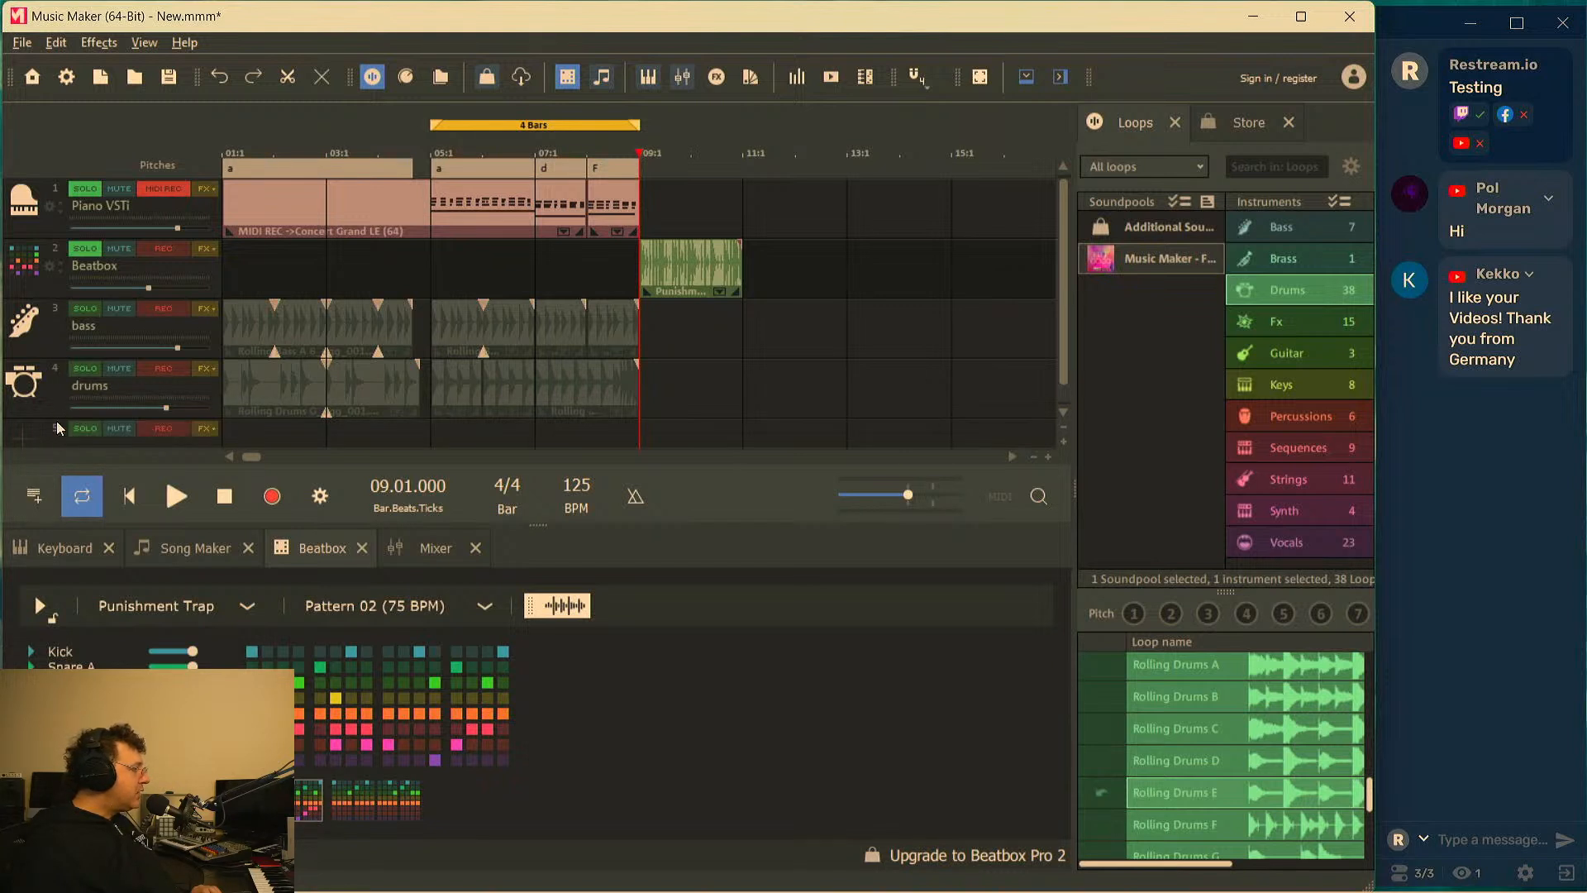
pyautogui.scroll(-1, 54, 426)
pyautogui.click(24, 380)
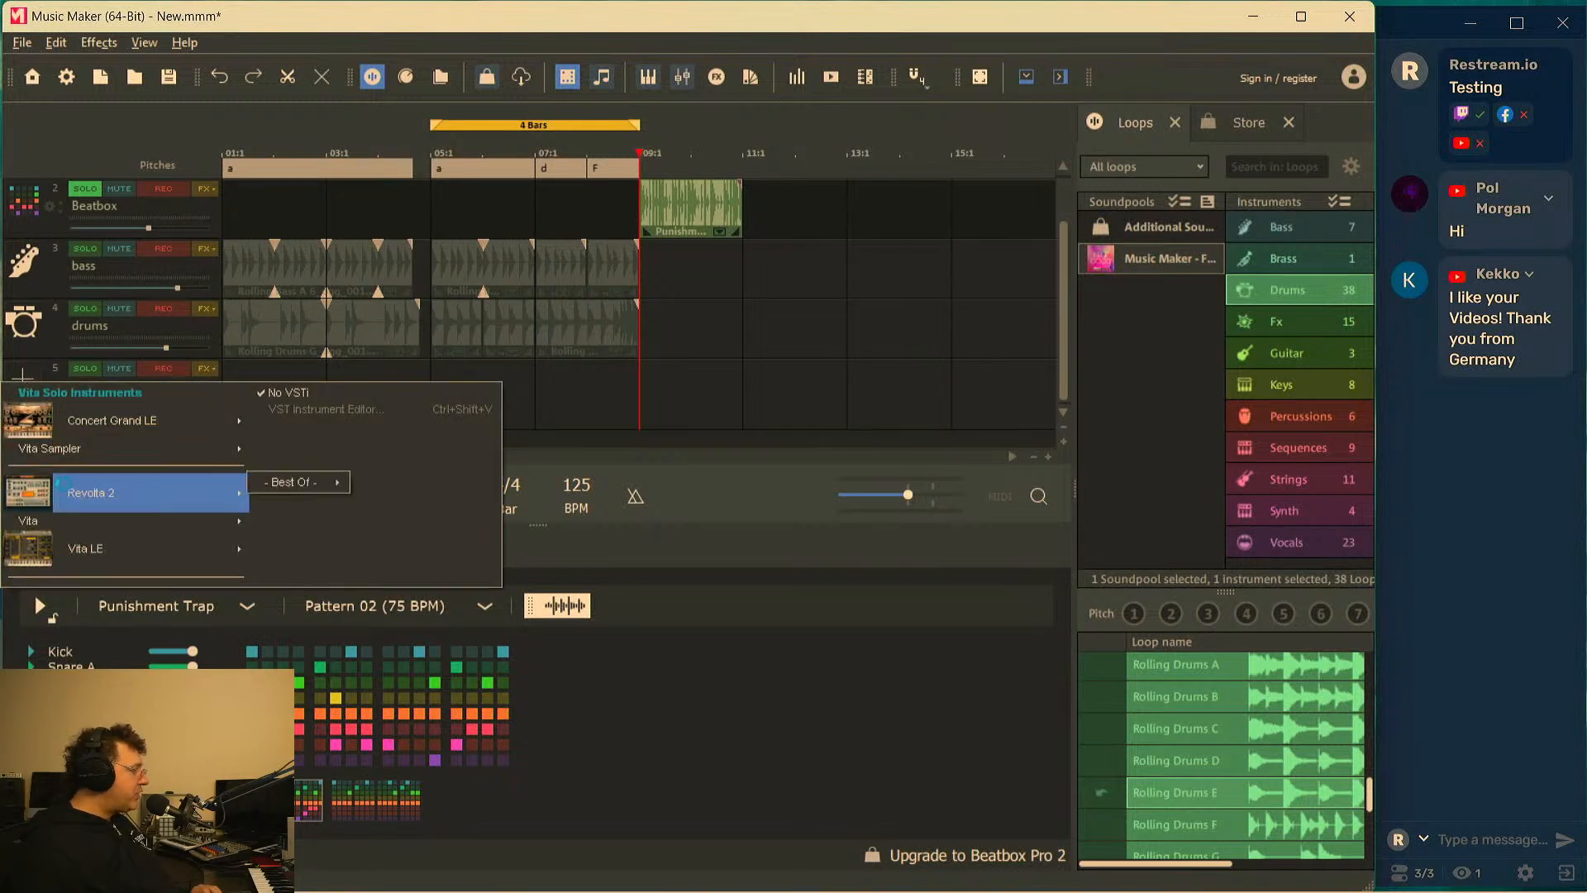
pyautogui.click(66, 490)
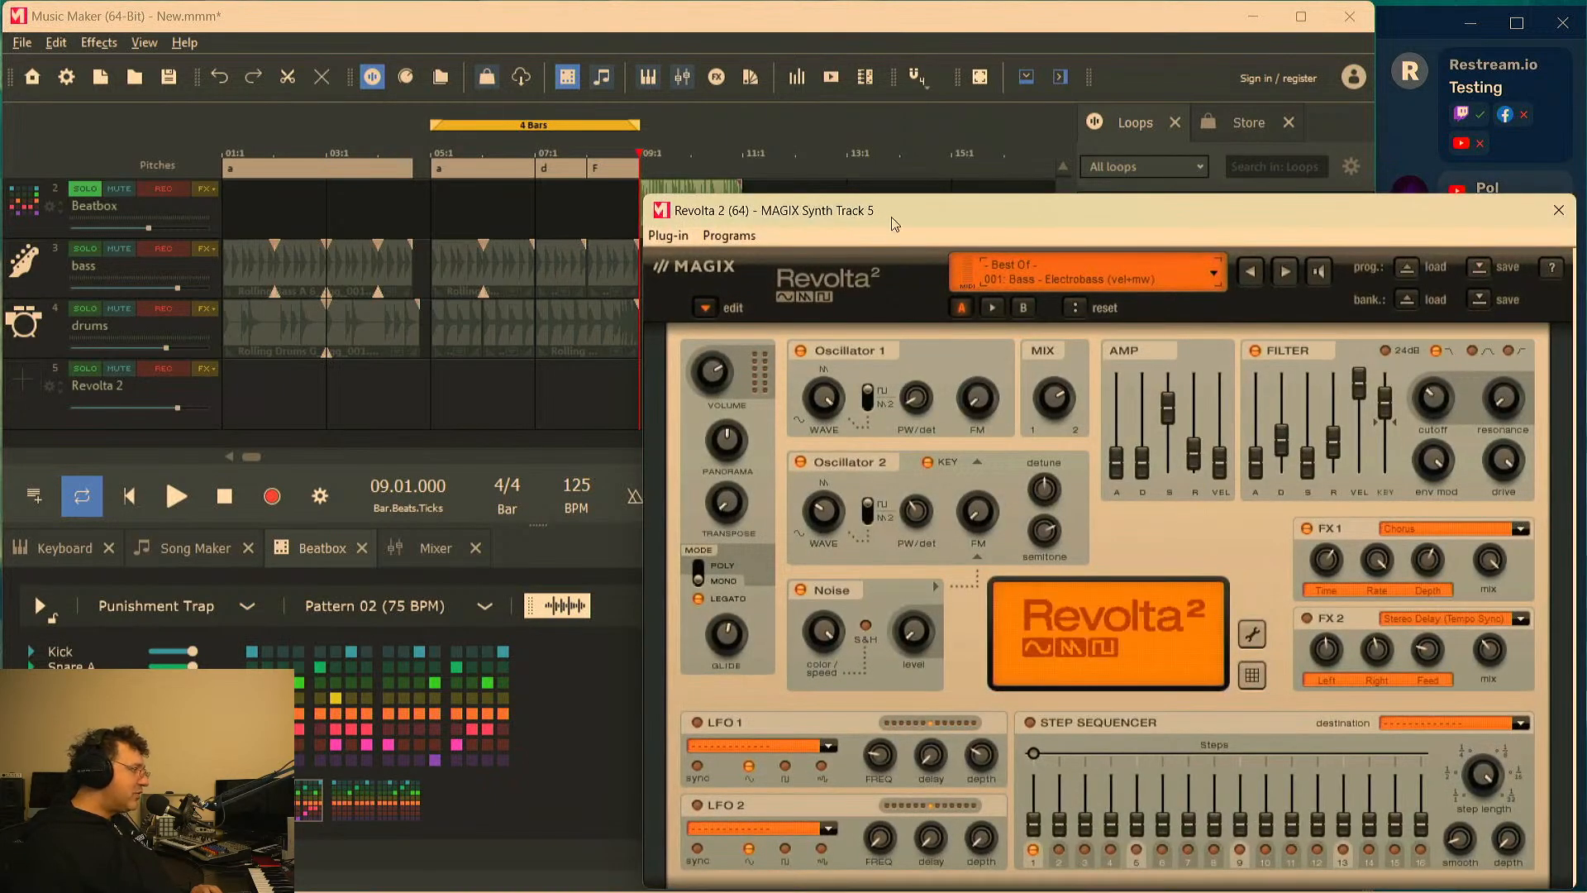
# Arm the Revolta 2 track for MIDI recording with the preset 002: Bass - Scorpio funker (vel), and turn off its solo
pyautogui.moveTo(891, 223); pyautogui.dragTo(637, 126)
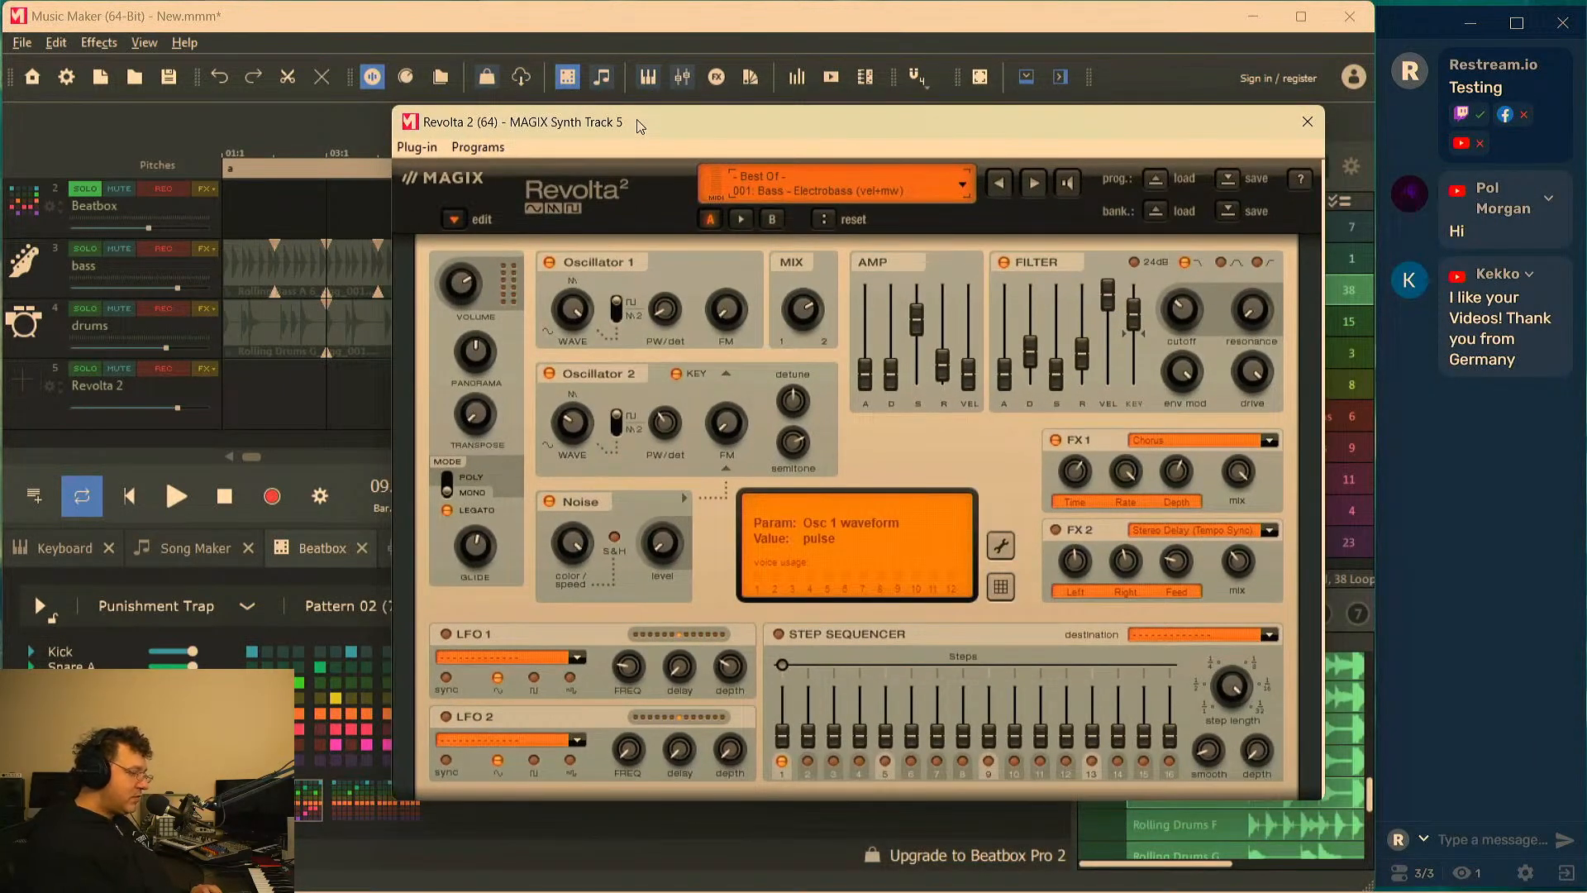
pyautogui.scroll(1, 153, 204)
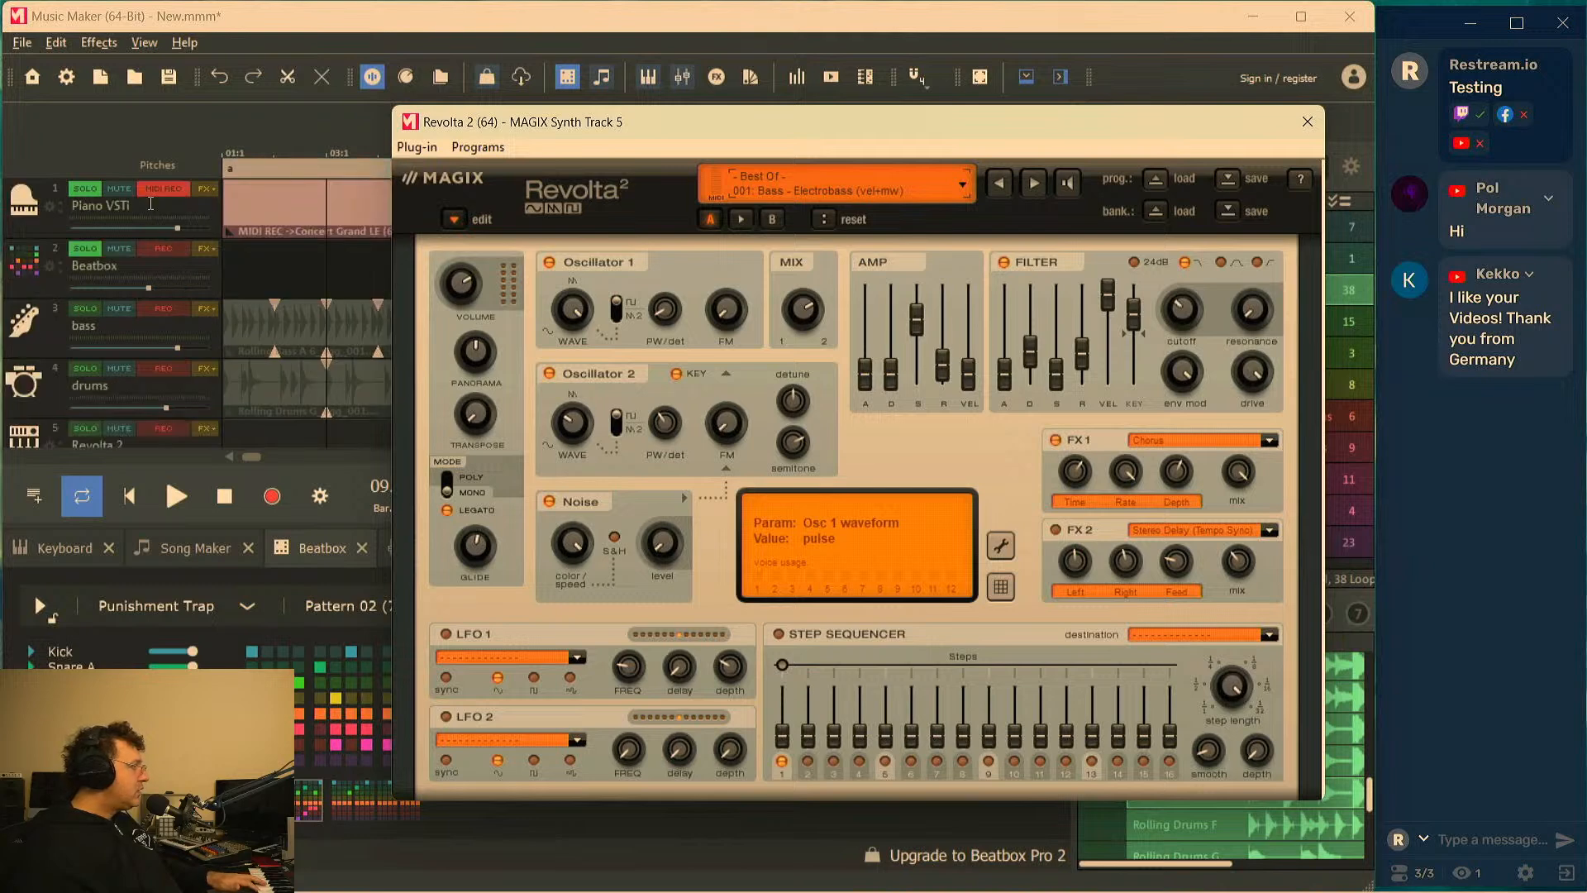
pyautogui.scroll(-1, 172, 248)
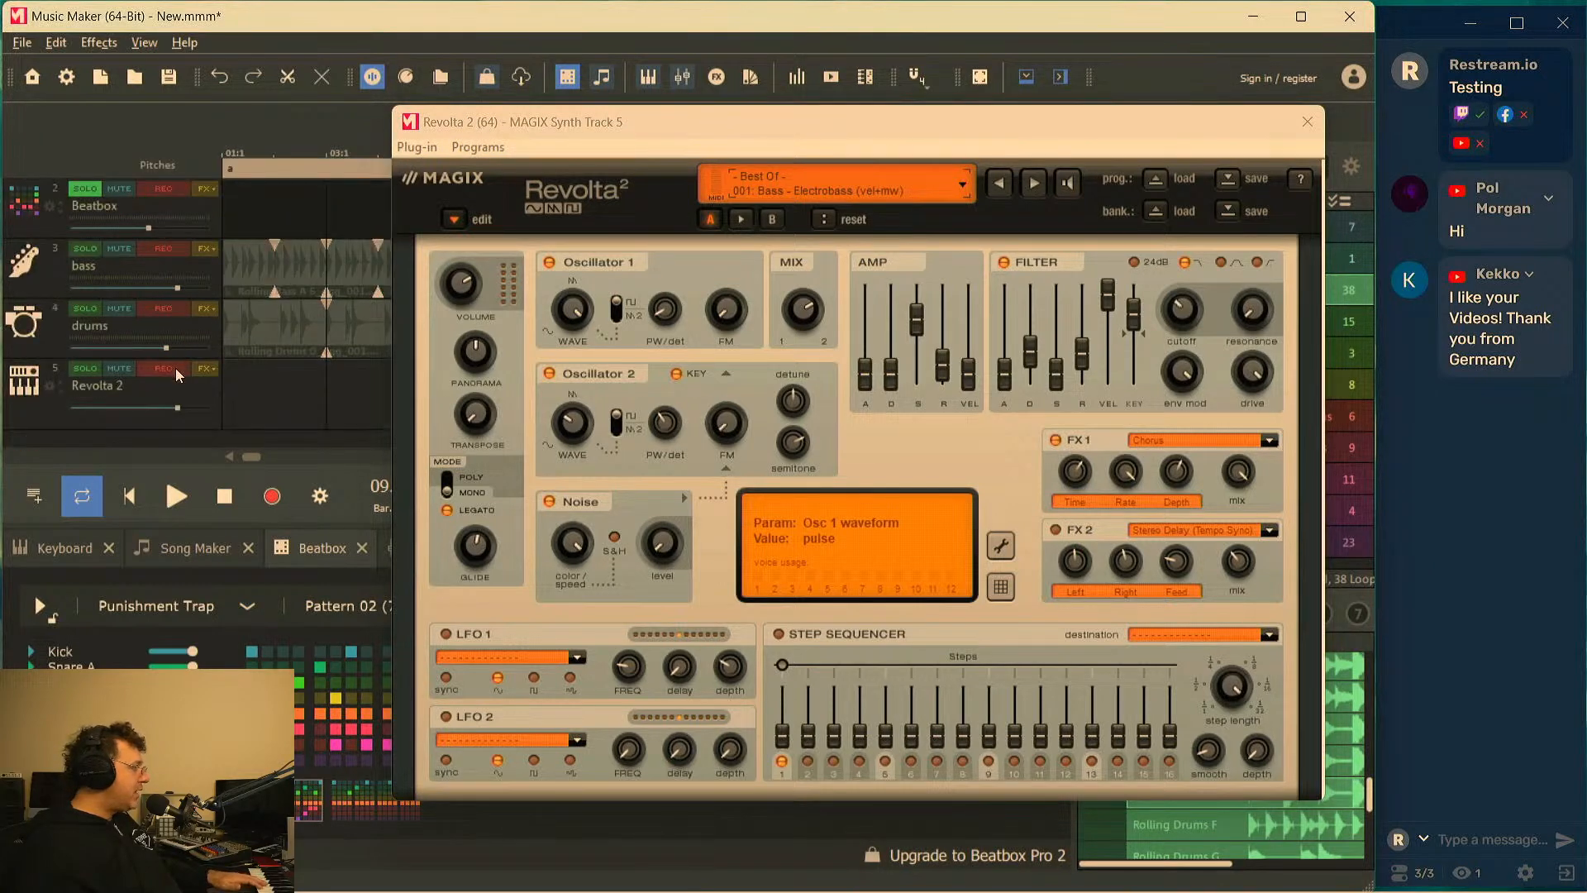
pyautogui.click(171, 370)
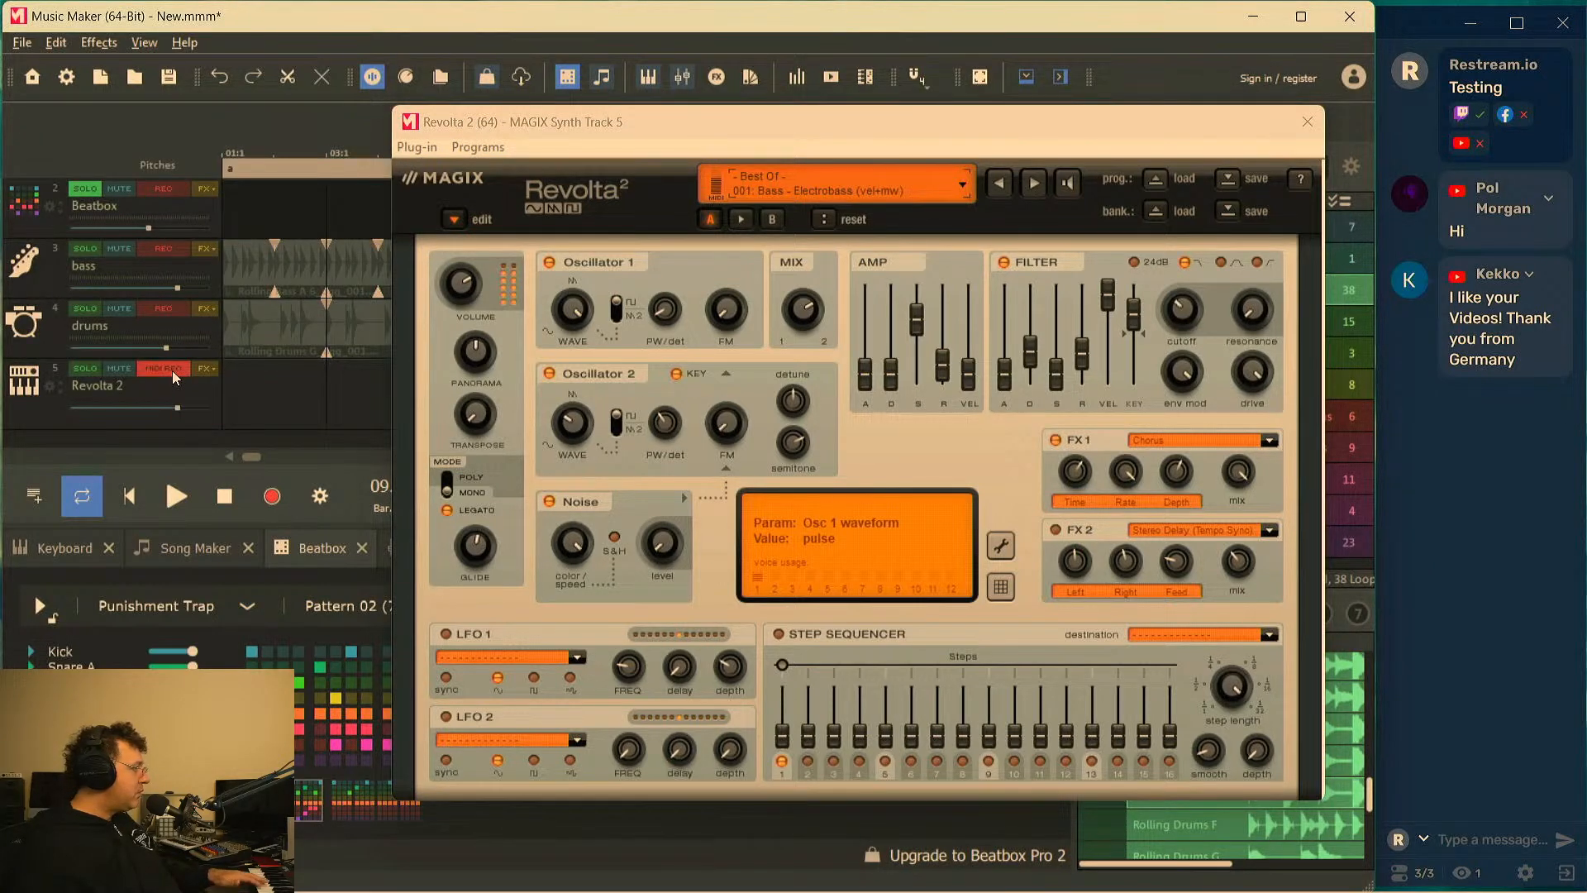
pyautogui.click(1034, 183)
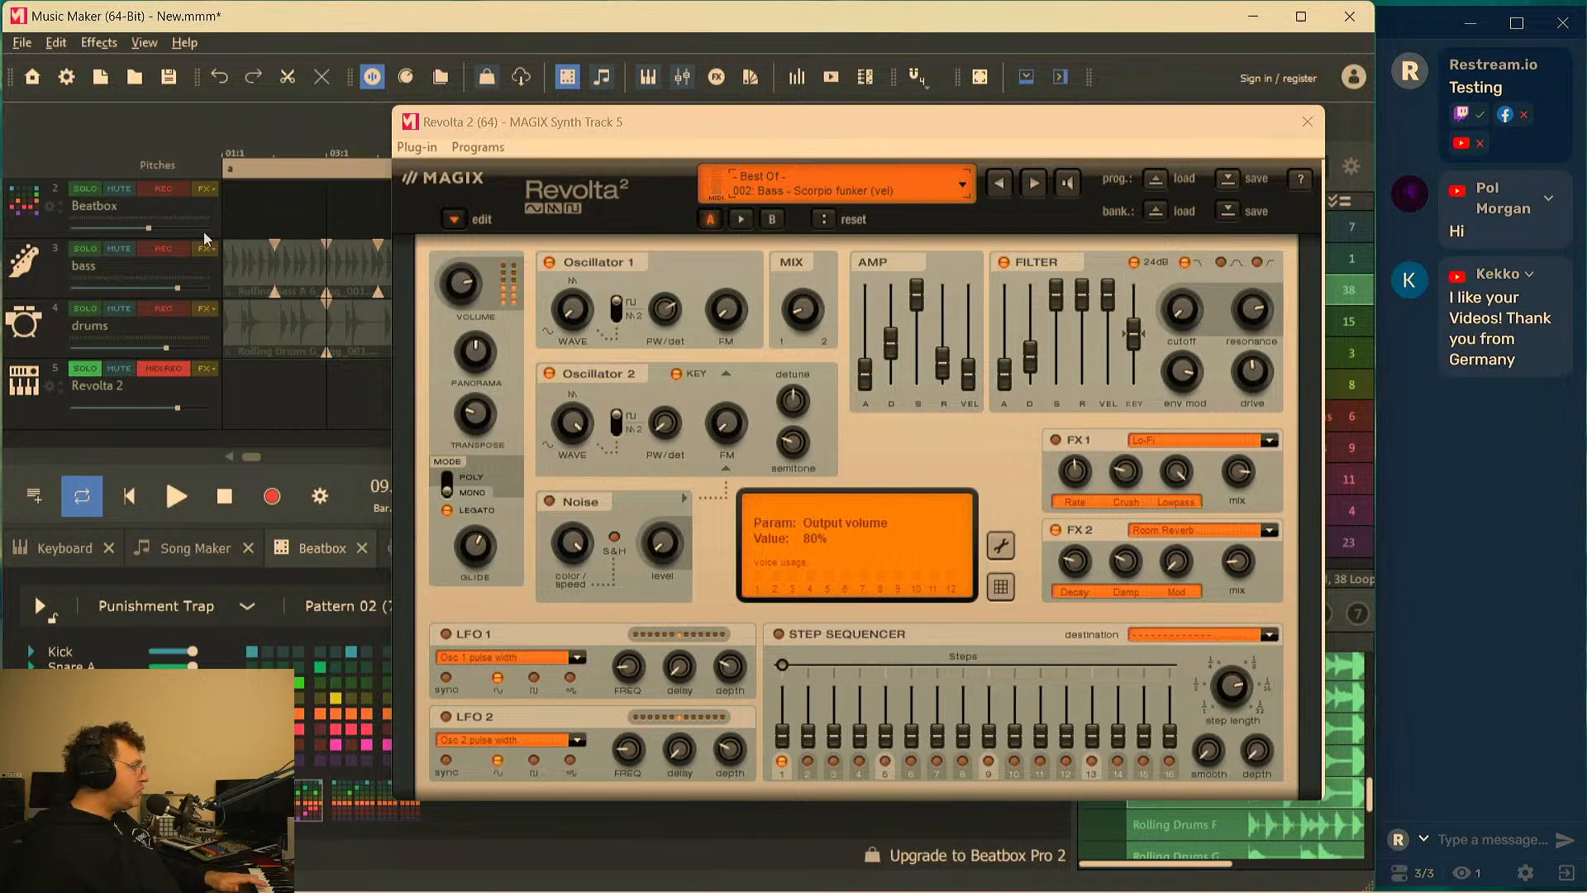
pyautogui.scroll(1, 189, 252)
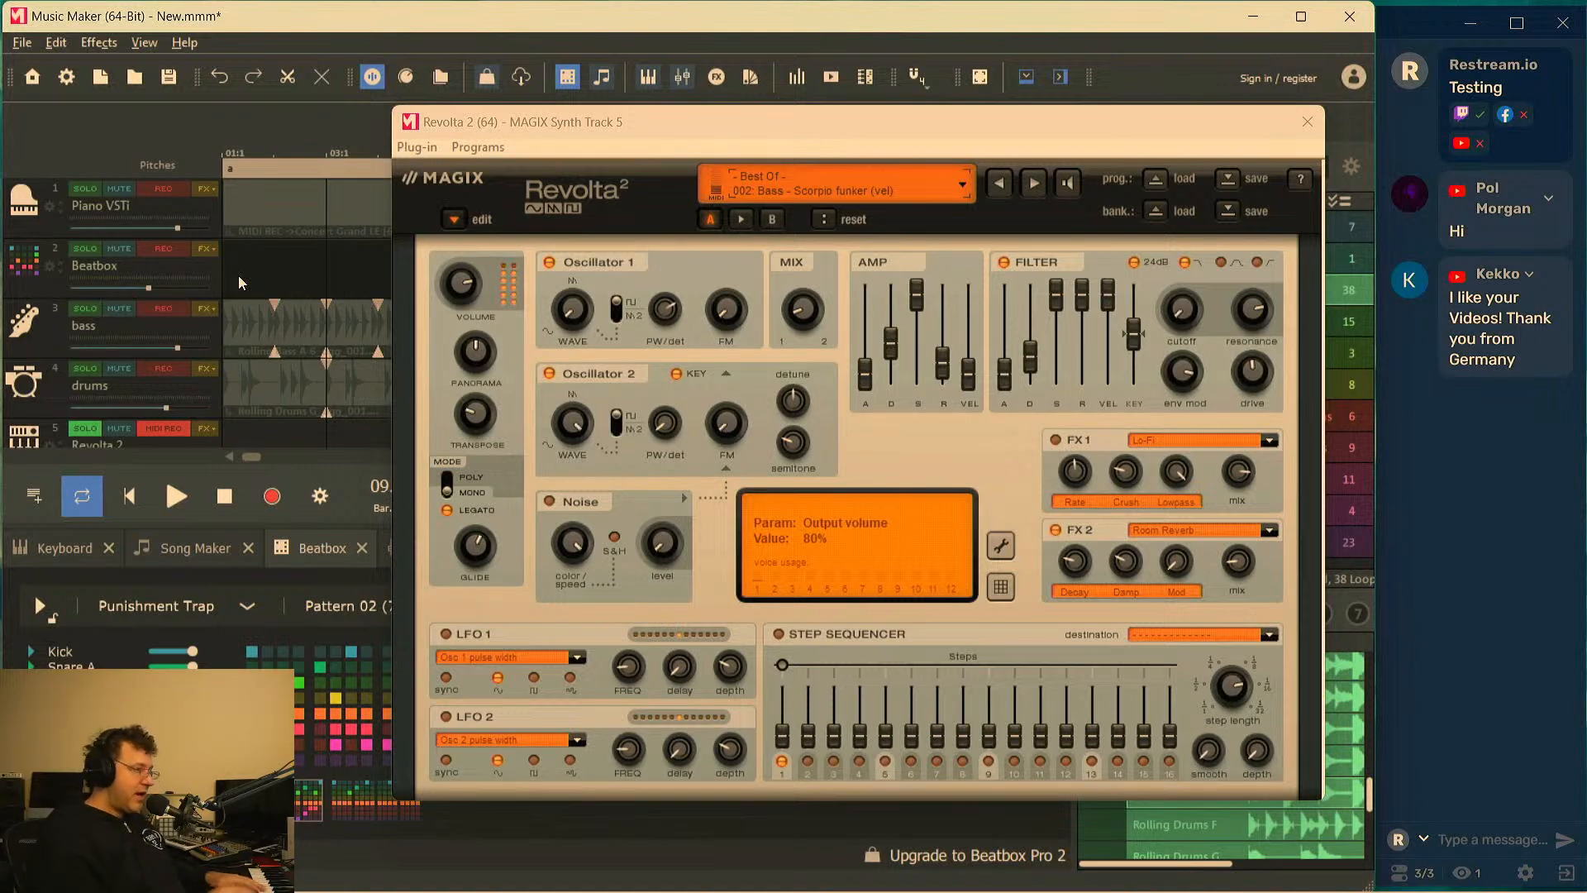
pyautogui.click(1307, 122)
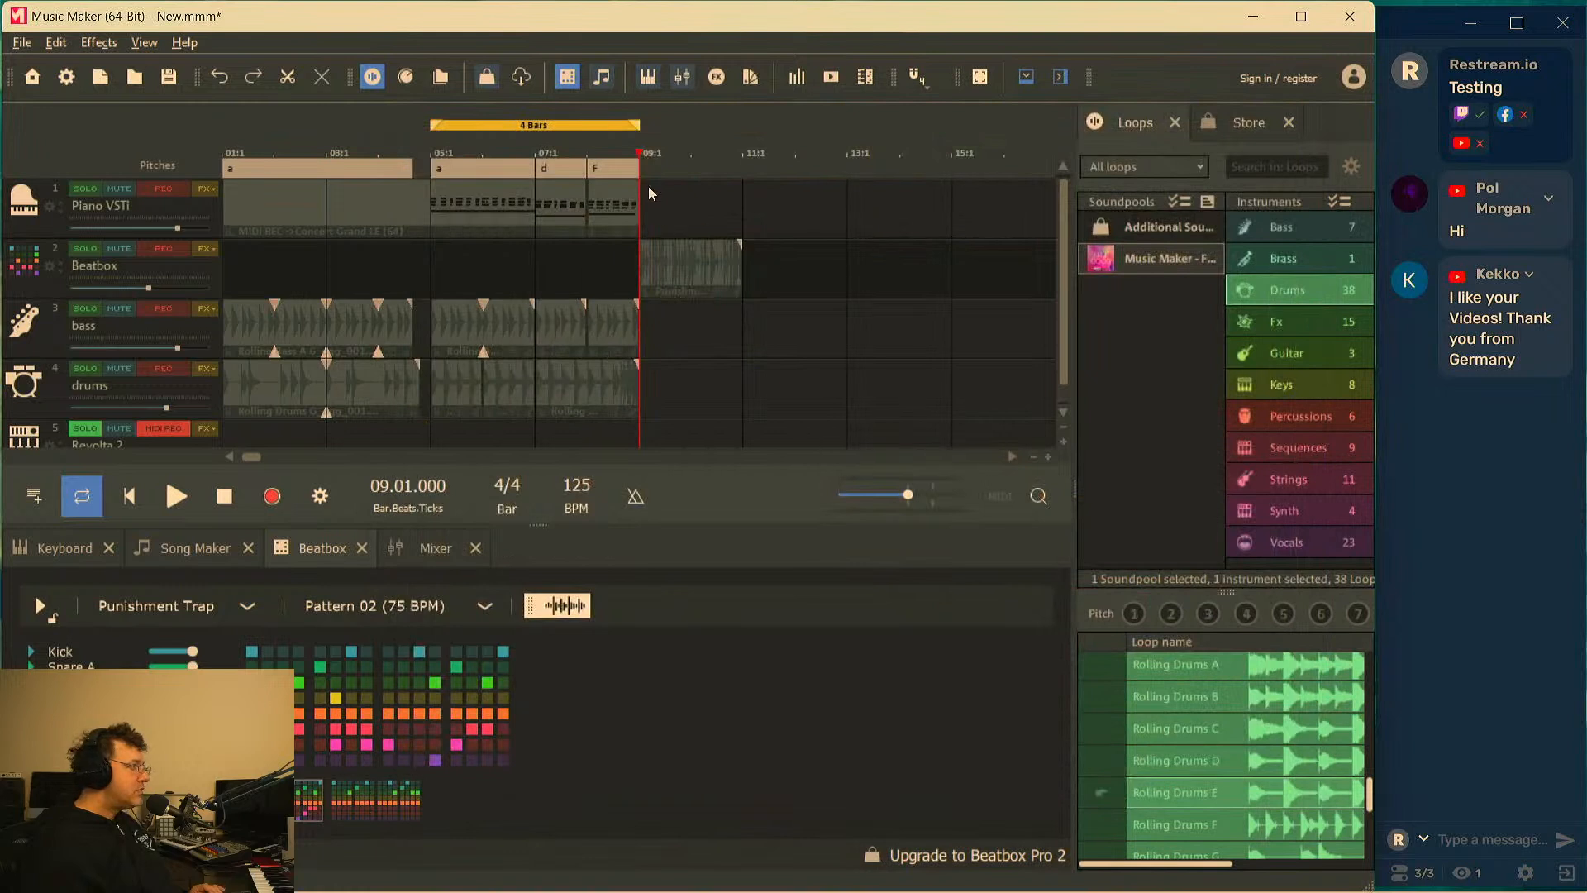
pyautogui.click(83, 430)
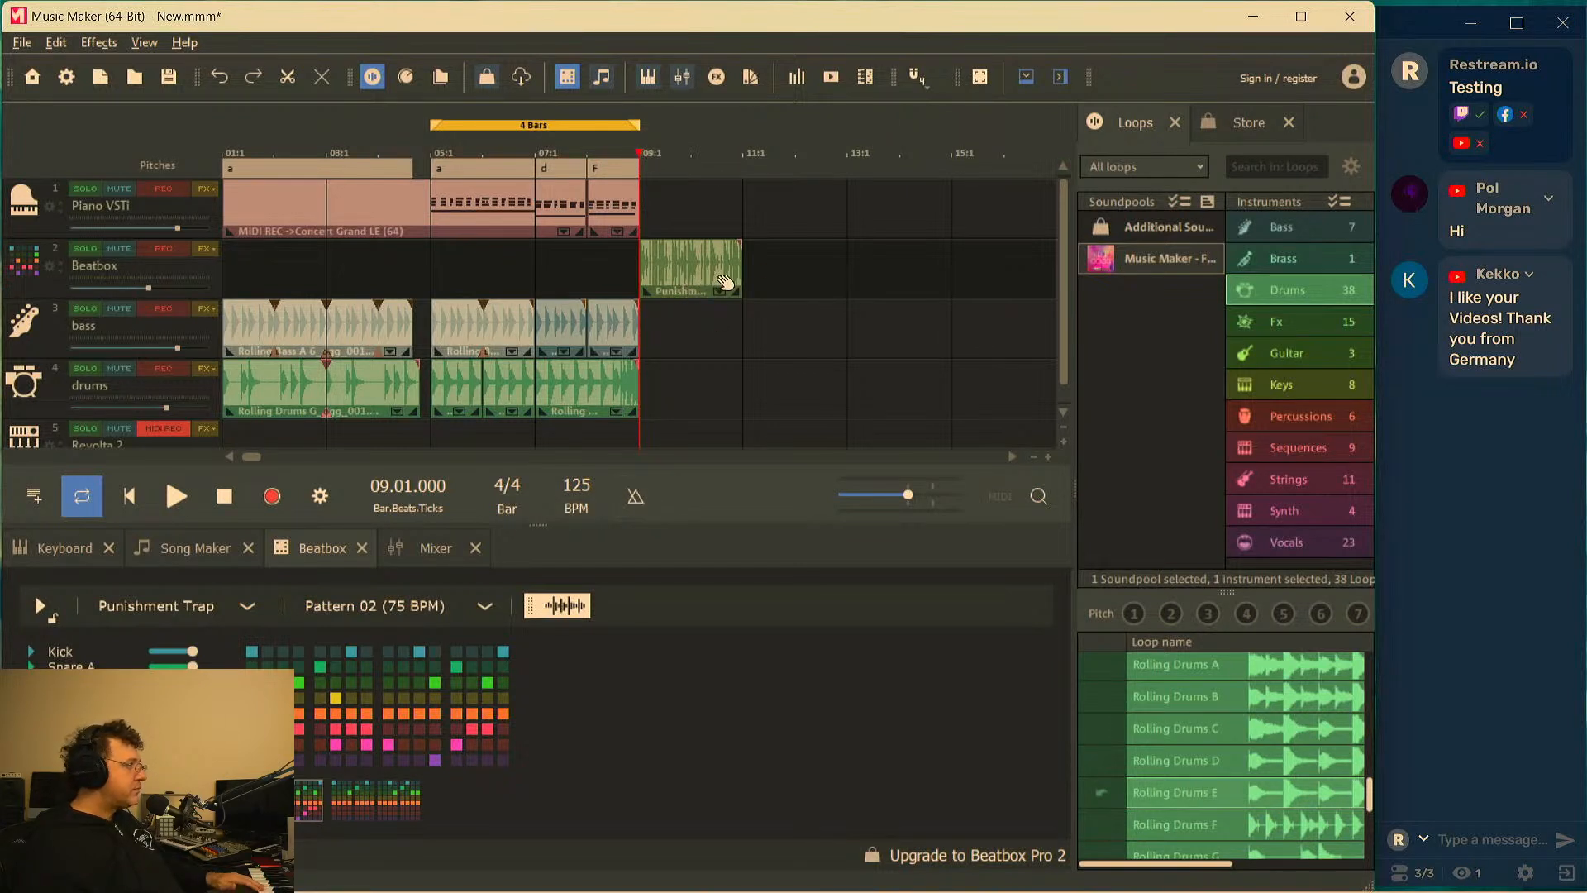
# Extend the Punishment Trap clip on the Beatbox track so it loops from bar 9 to bar 17
pyautogui.moveTo(740, 269); pyautogui.dragTo(795, 280)
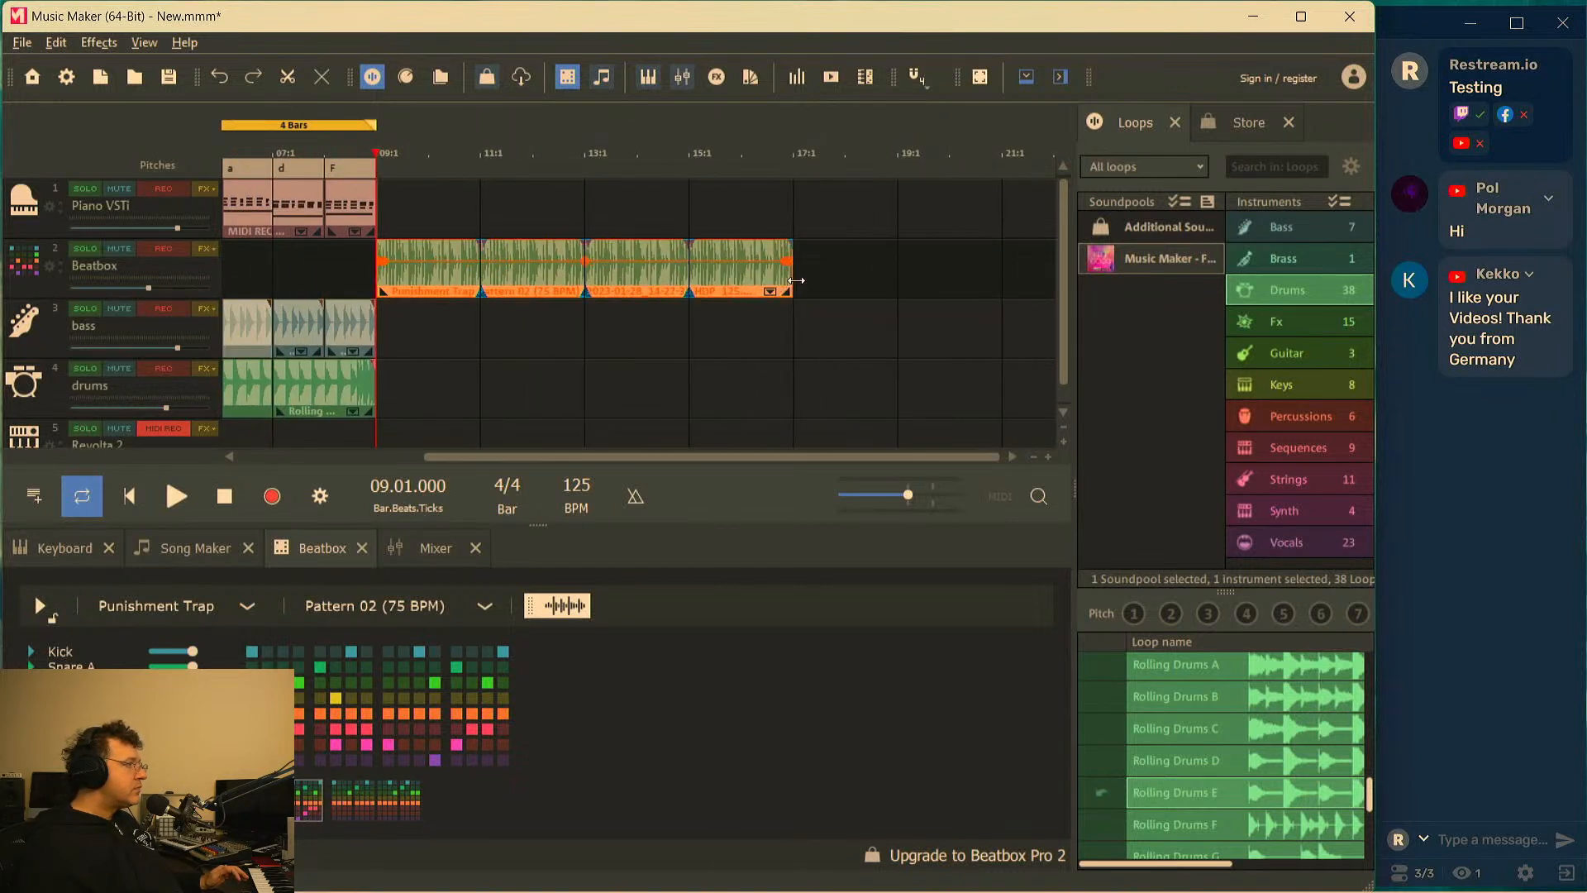
pyautogui.rightClick(463, 289)
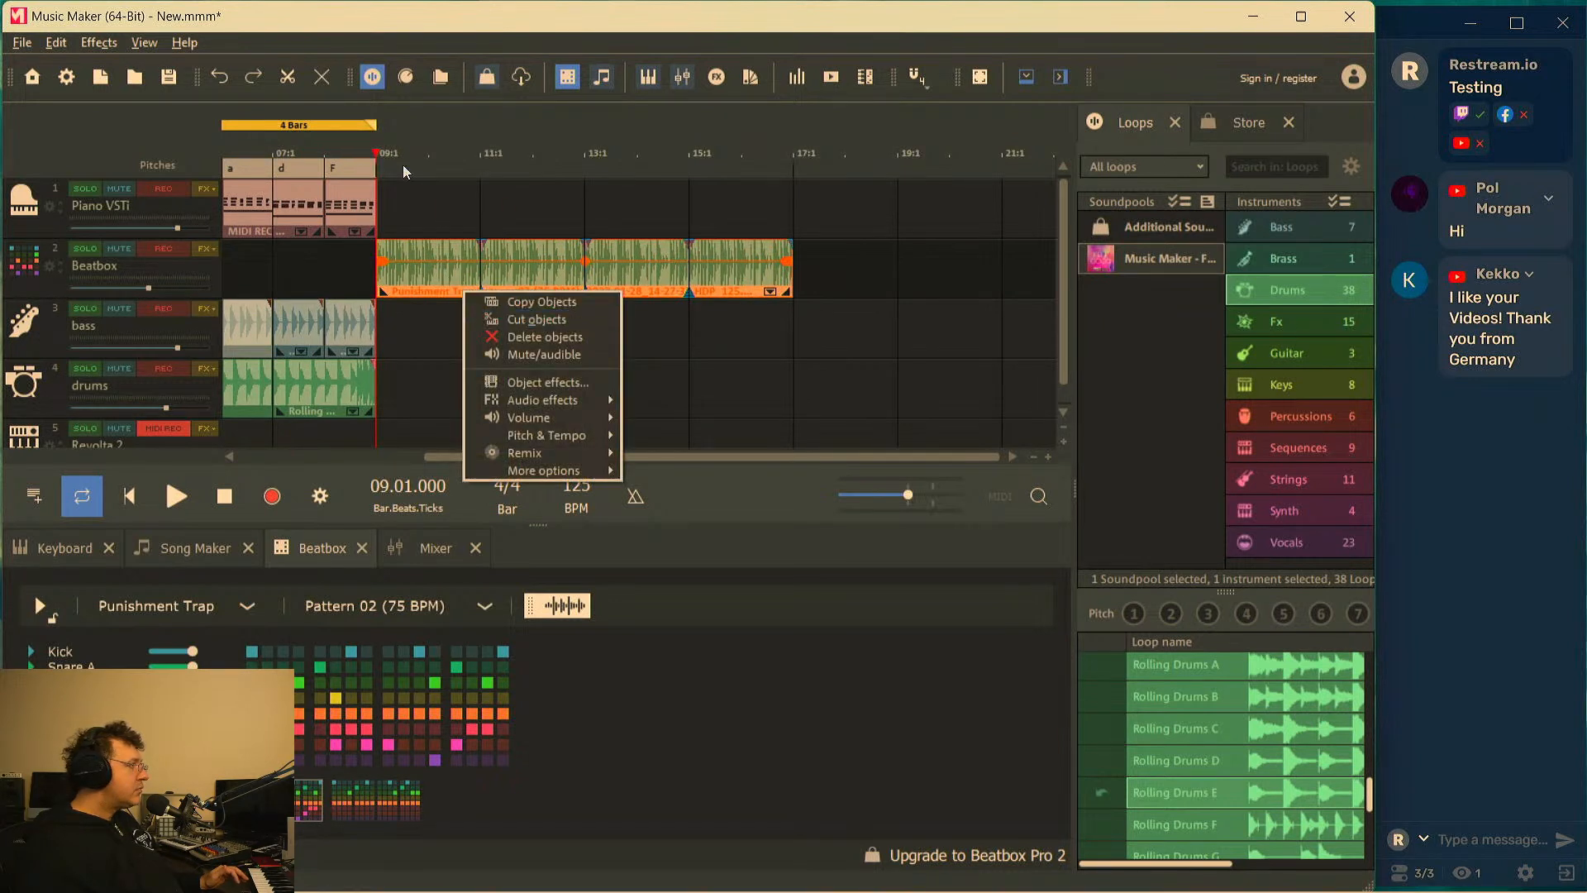
pyautogui.click(381, 126)
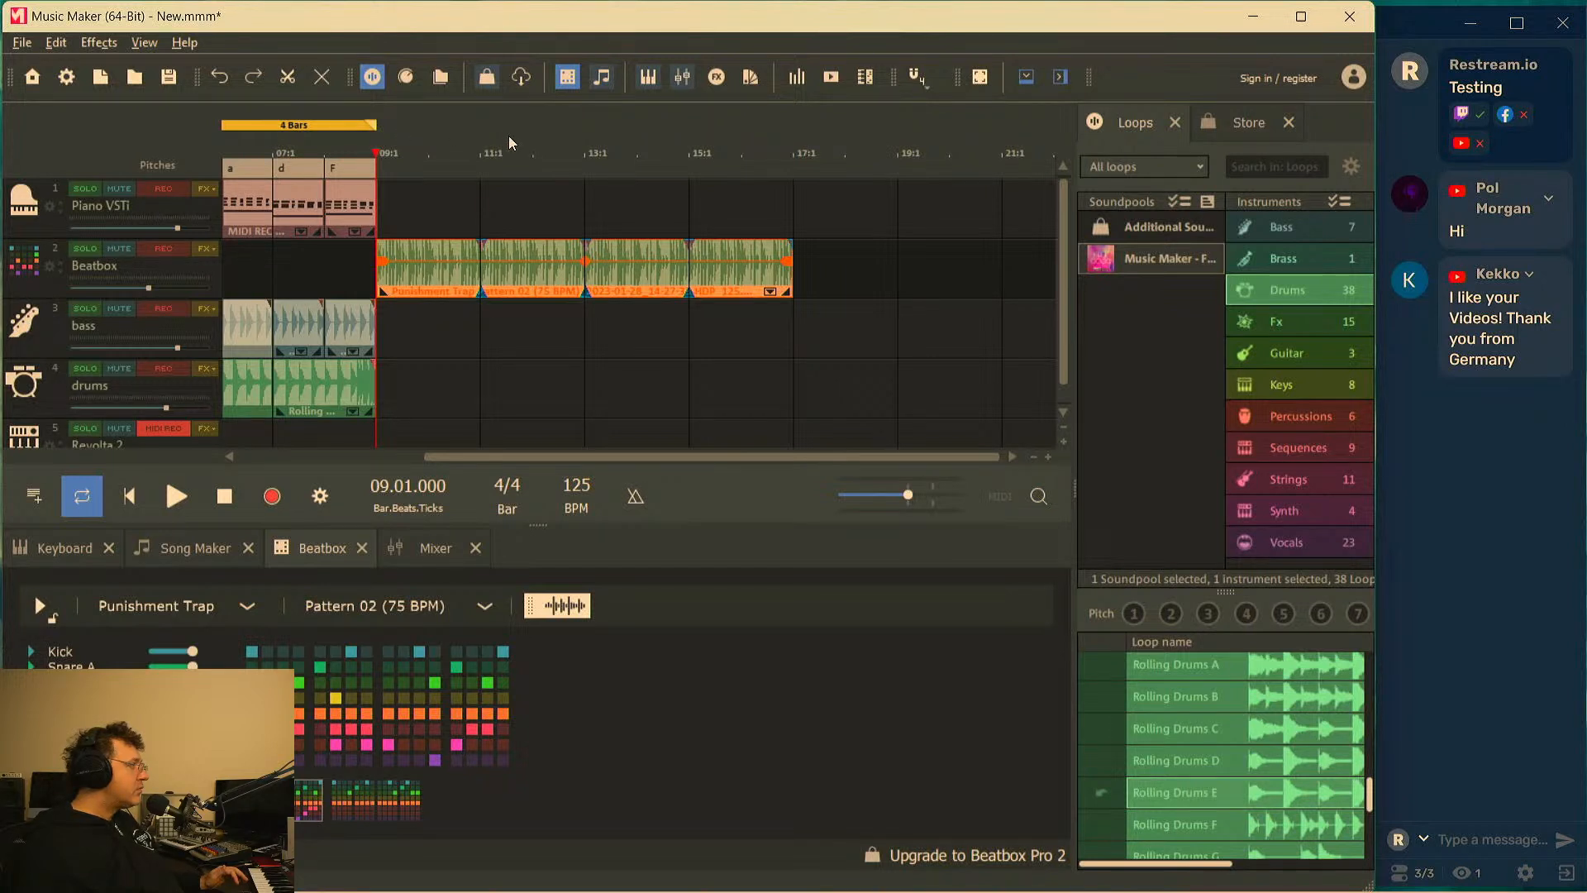
# Set the playback range to the 8 bars from bar 9 to bar 17, matching the extended Beatbox clip
pyautogui.rightClick(405, 124)
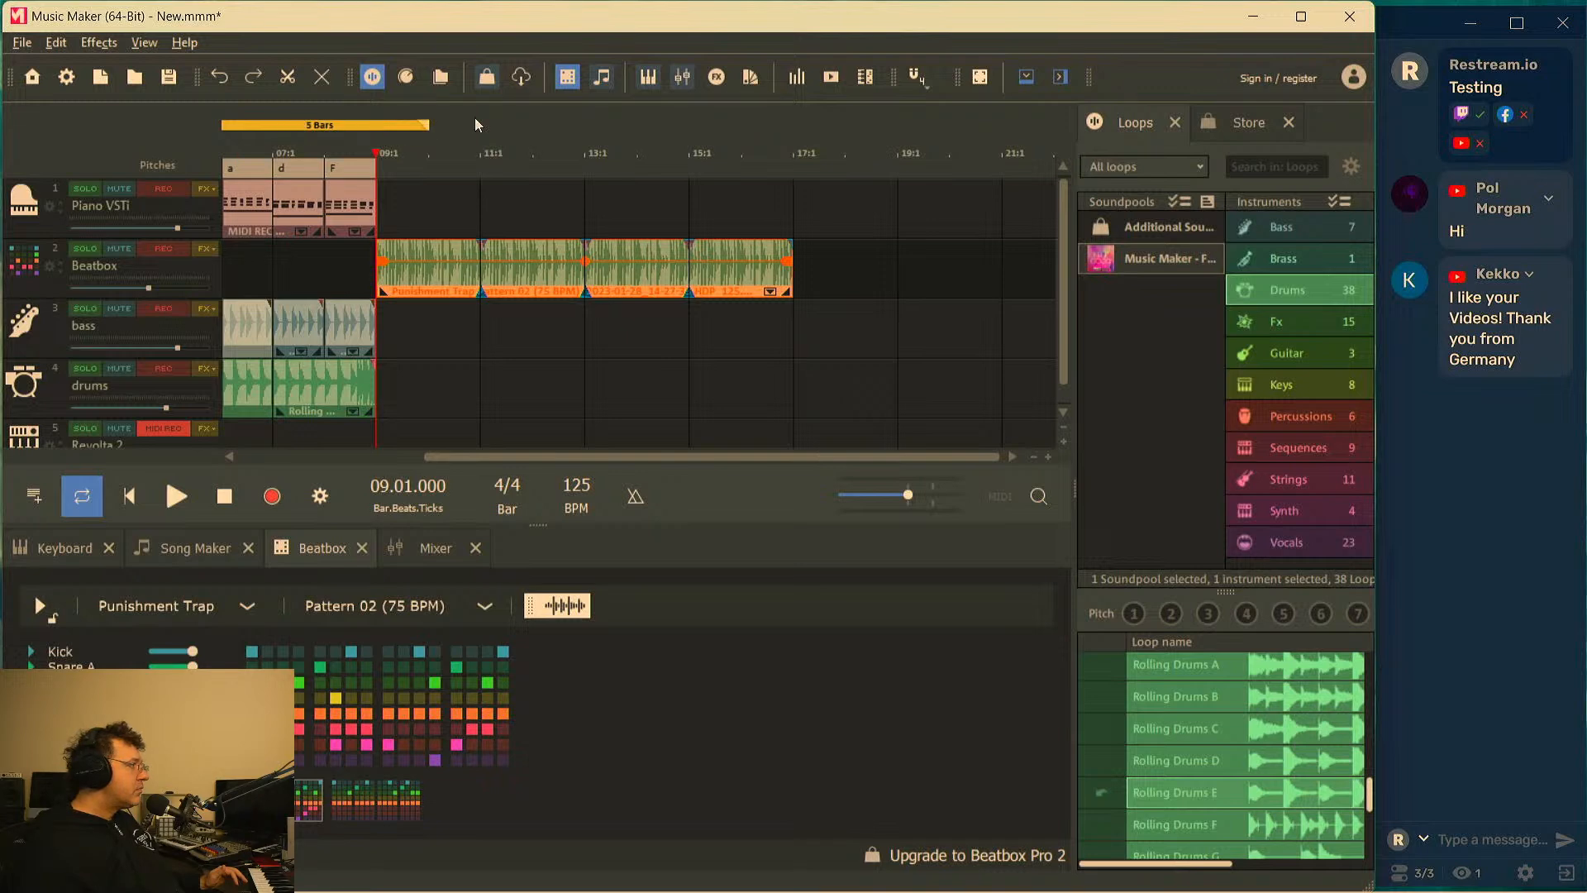
pyautogui.moveTo(415, 123); pyautogui.dragTo(793, 165)
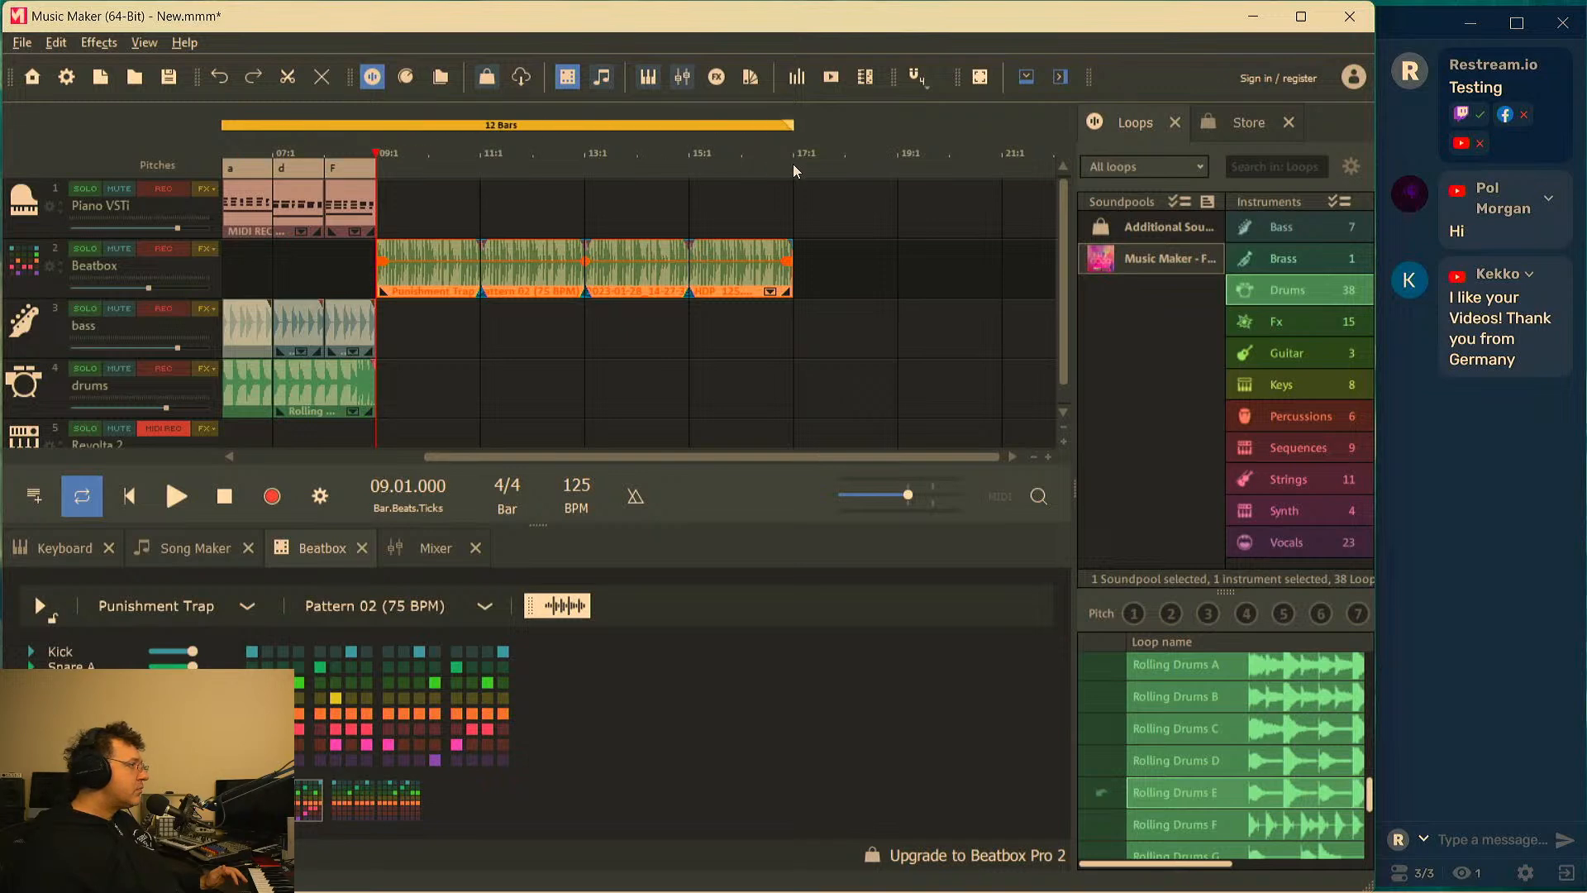
pyautogui.doubleClick(378, 126)
pyautogui.scroll(-1, 410, 111)
pyautogui.scroll(1, 409, 112)
pyautogui.scroll(-1, 410, 131)
pyautogui.scroll(1, 410, 131)
pyautogui.scroll(-3, 410, 131)
pyautogui.scroll(1, 399, 137)
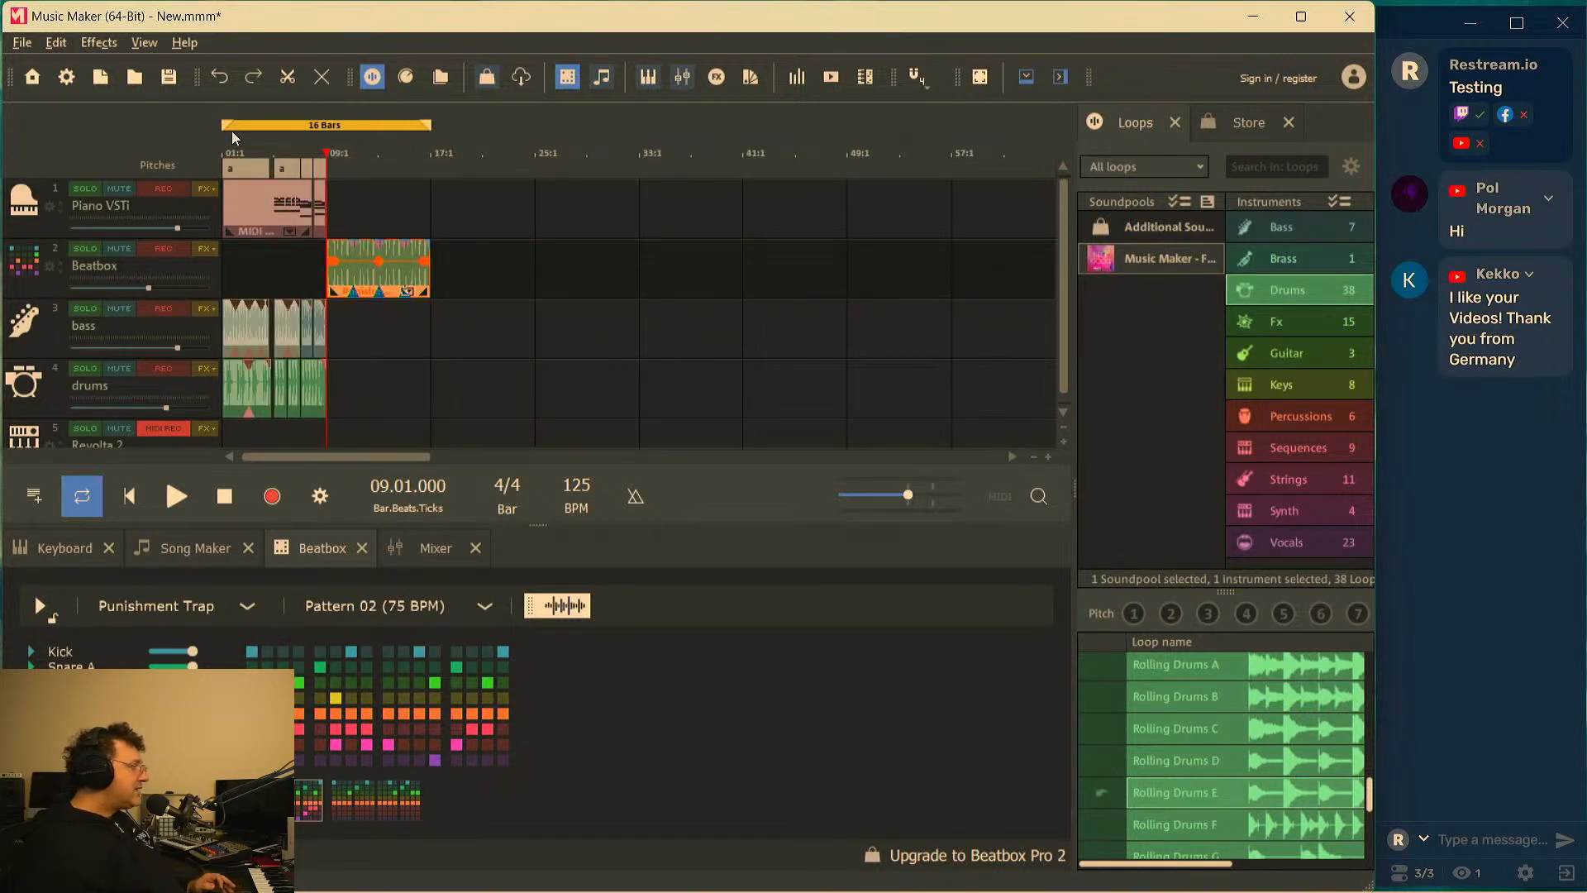
pyautogui.moveTo(228, 126); pyautogui.dragTo(321, 153)
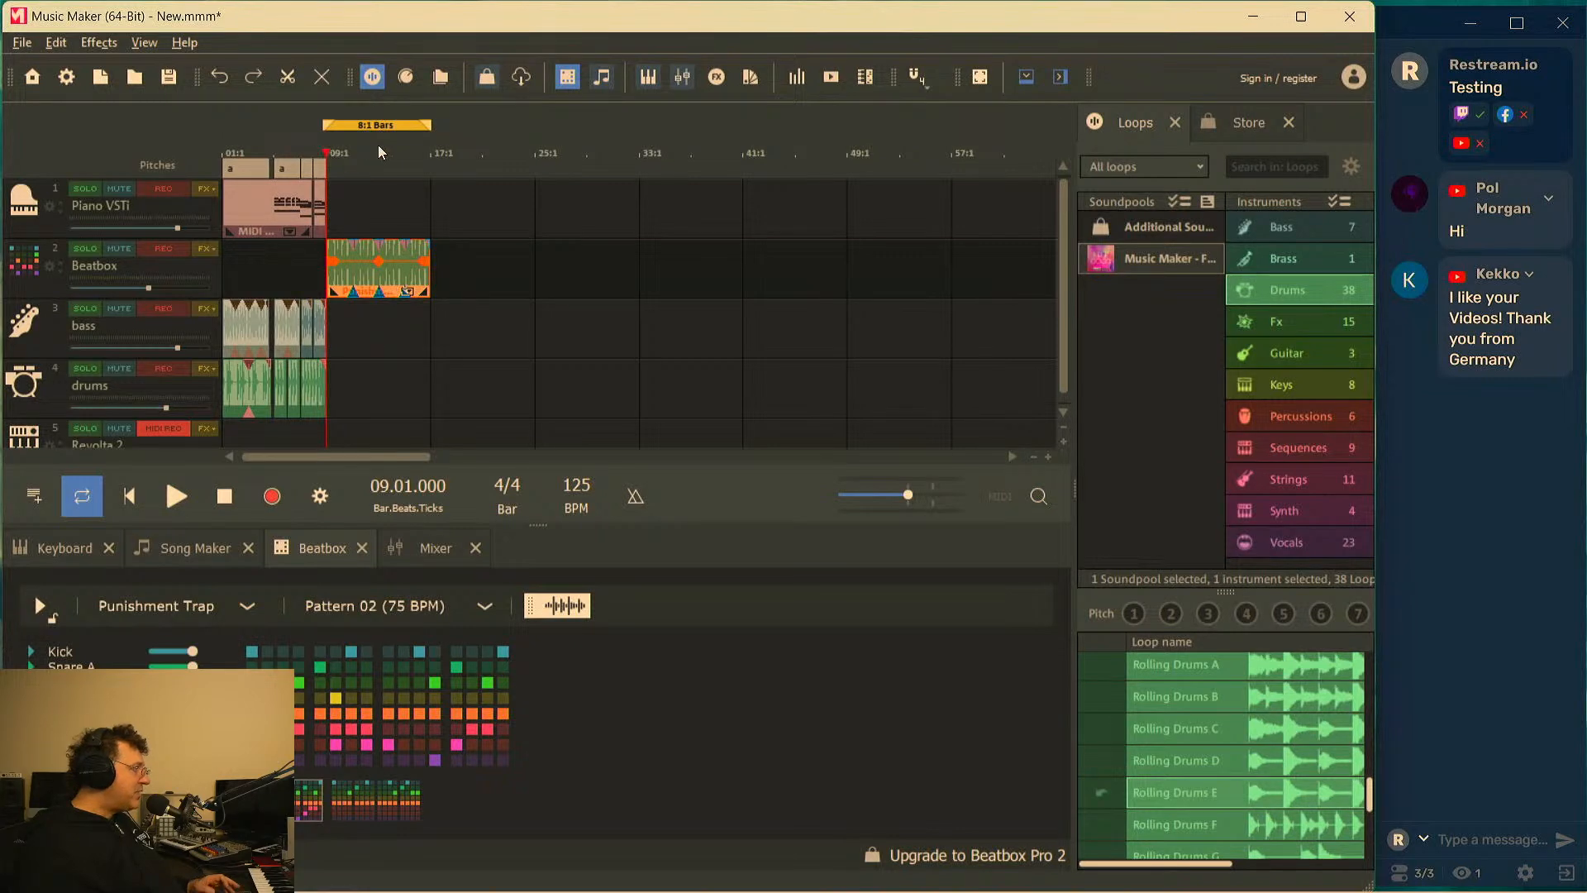
pyautogui.scroll(1, 390, 148)
pyautogui.scroll(3, 374, 139)
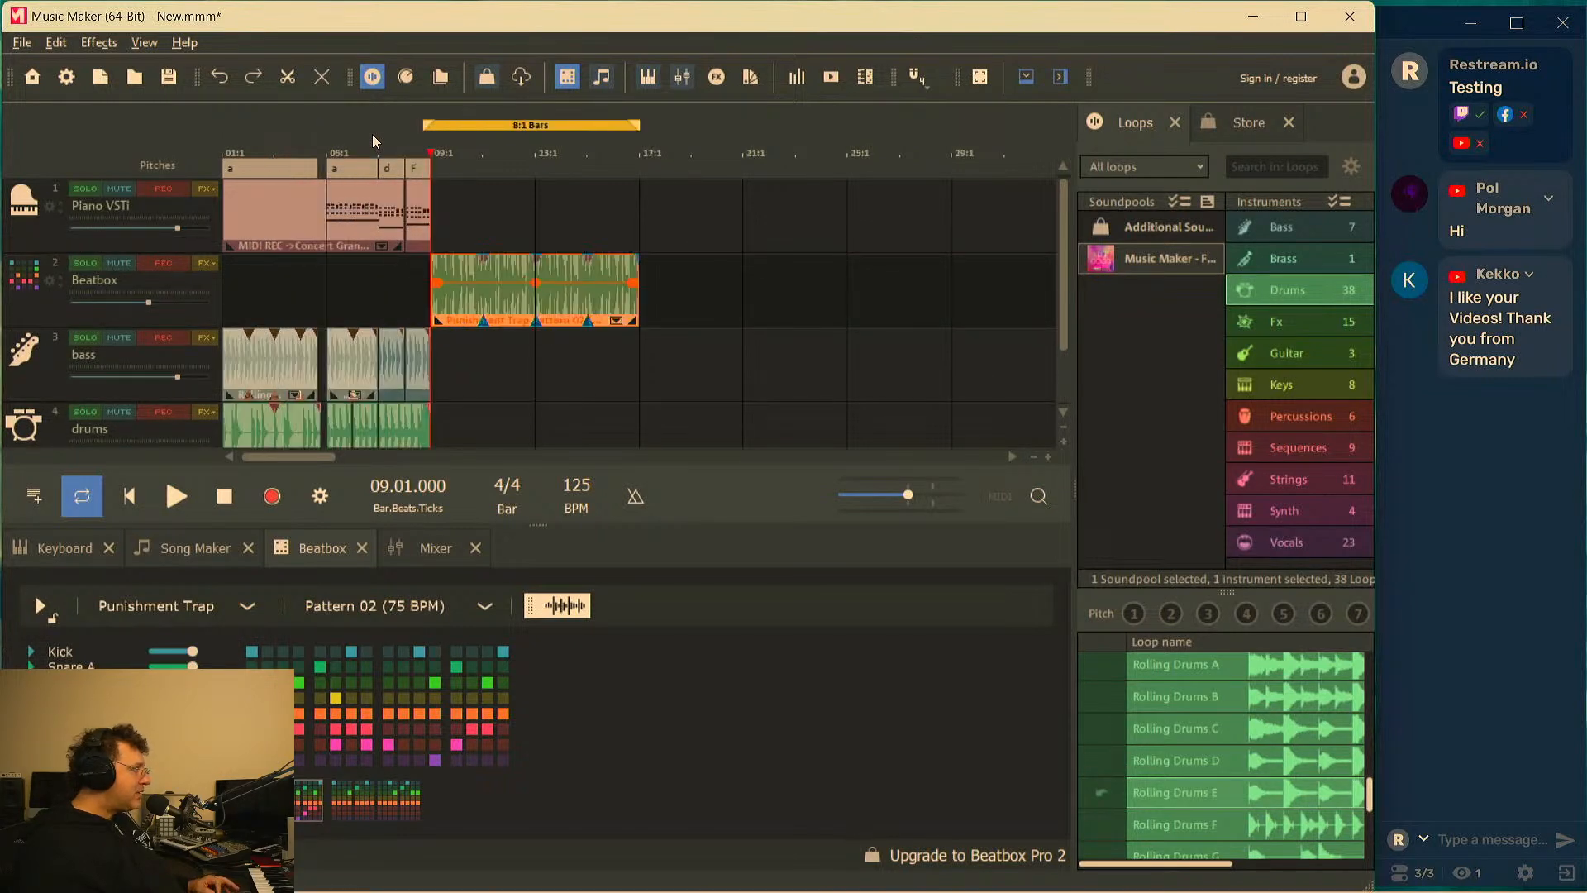
pyautogui.scroll(-1, 384, 140)
pyautogui.moveTo(627, 125); pyautogui.dragTo(641, 130)
# Record a MIDI take on the Revolta 2 track over the looped Beatbox section from bar 9 to bar 17
pyautogui.press('space')
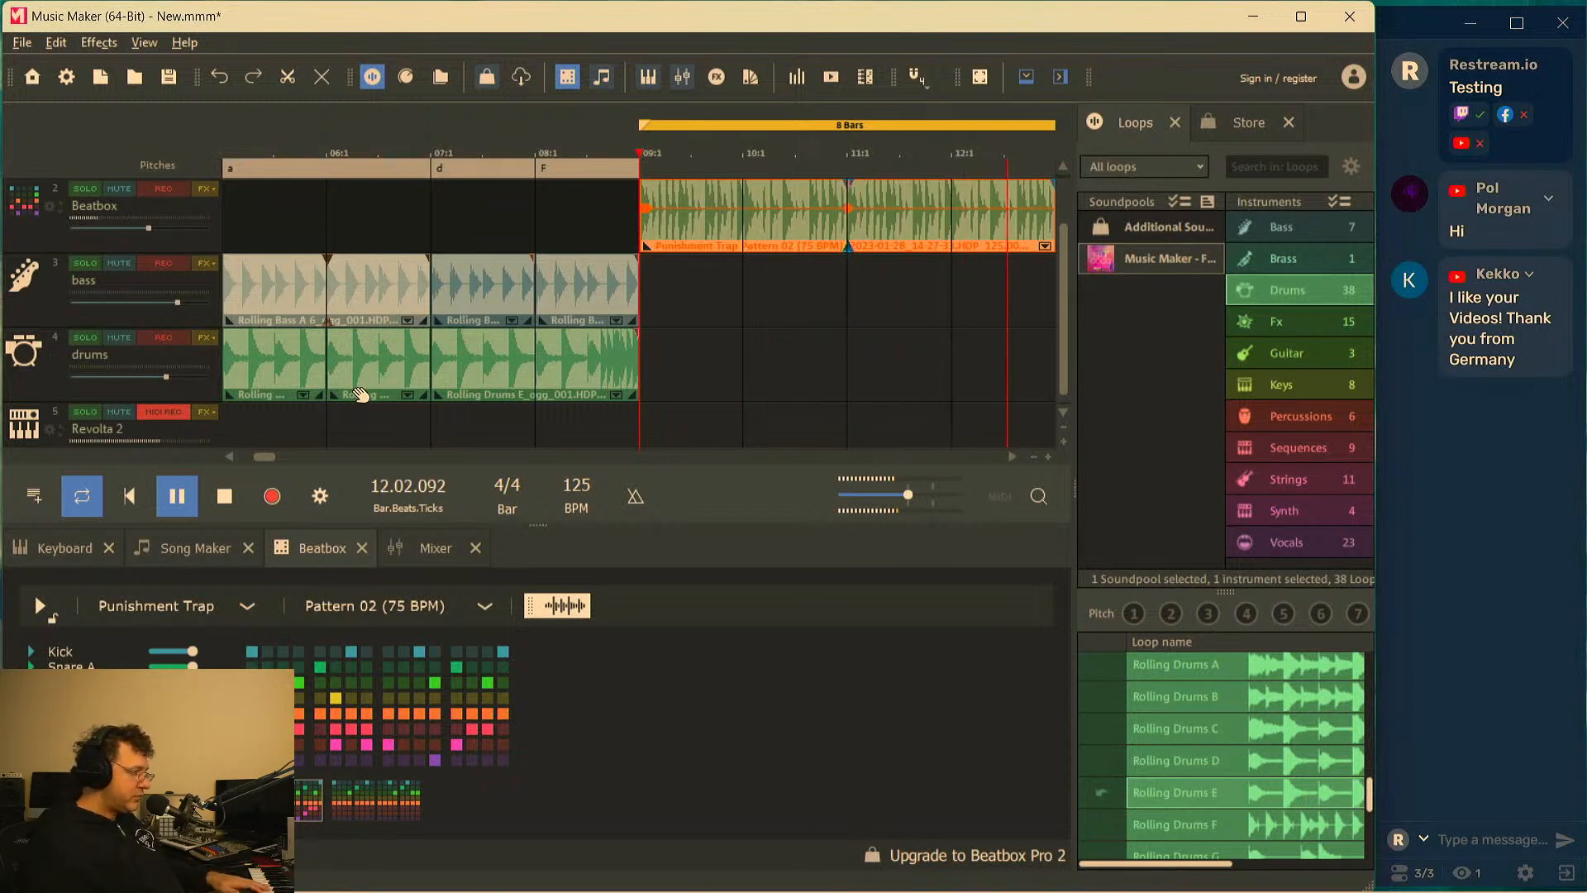
pyautogui.click(273, 497)
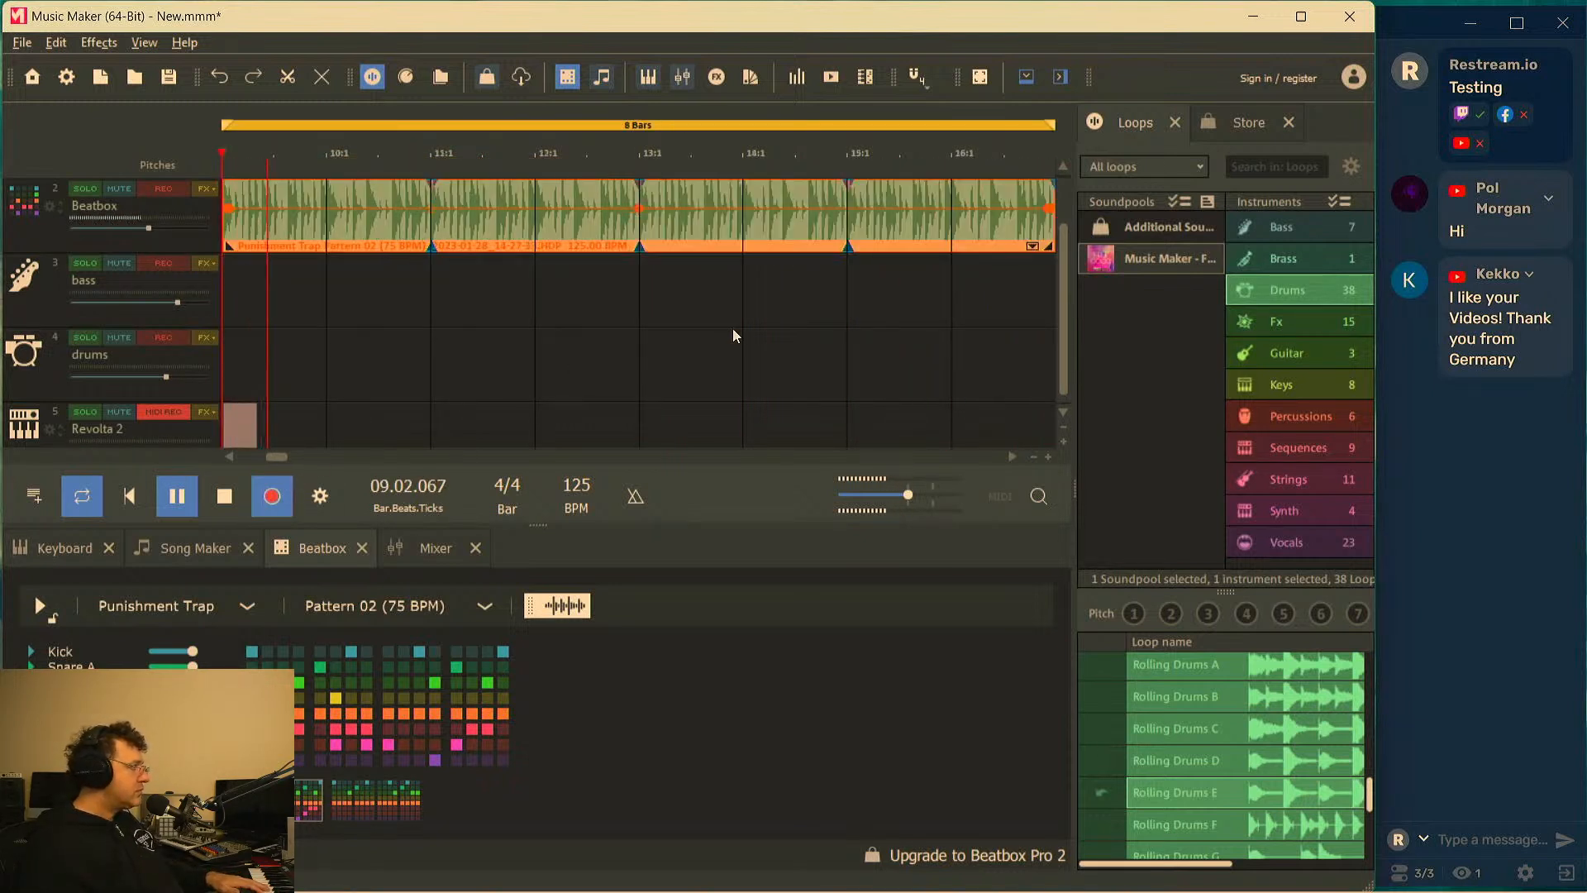
pyautogui.scroll(-1, 538, 151)
pyautogui.scroll(2, 535, 151)
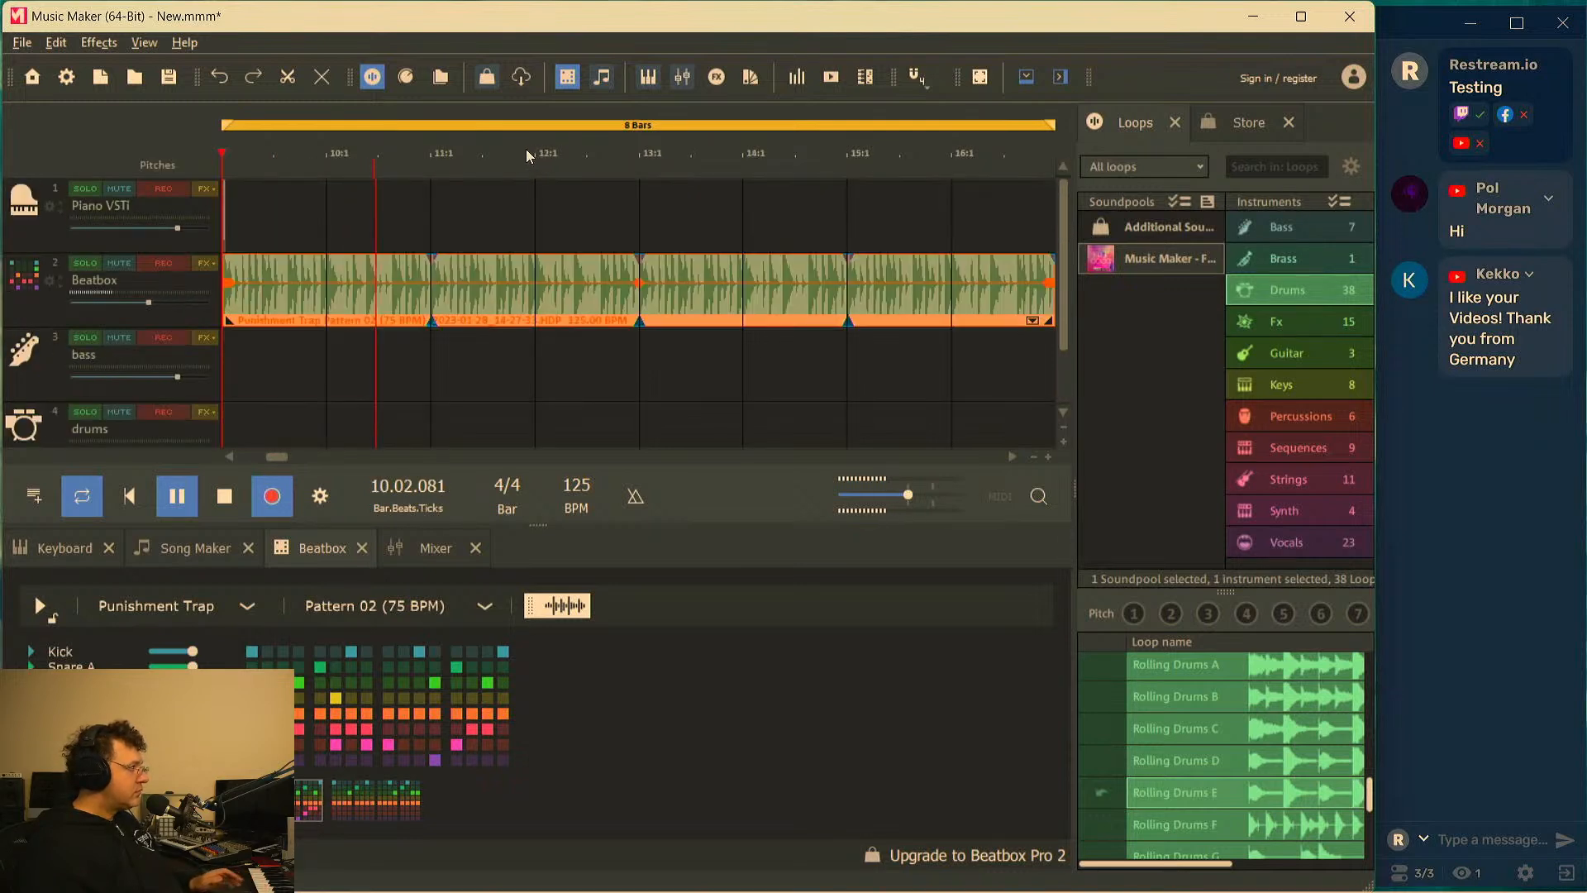
pyautogui.scroll(-1, 514, 167)
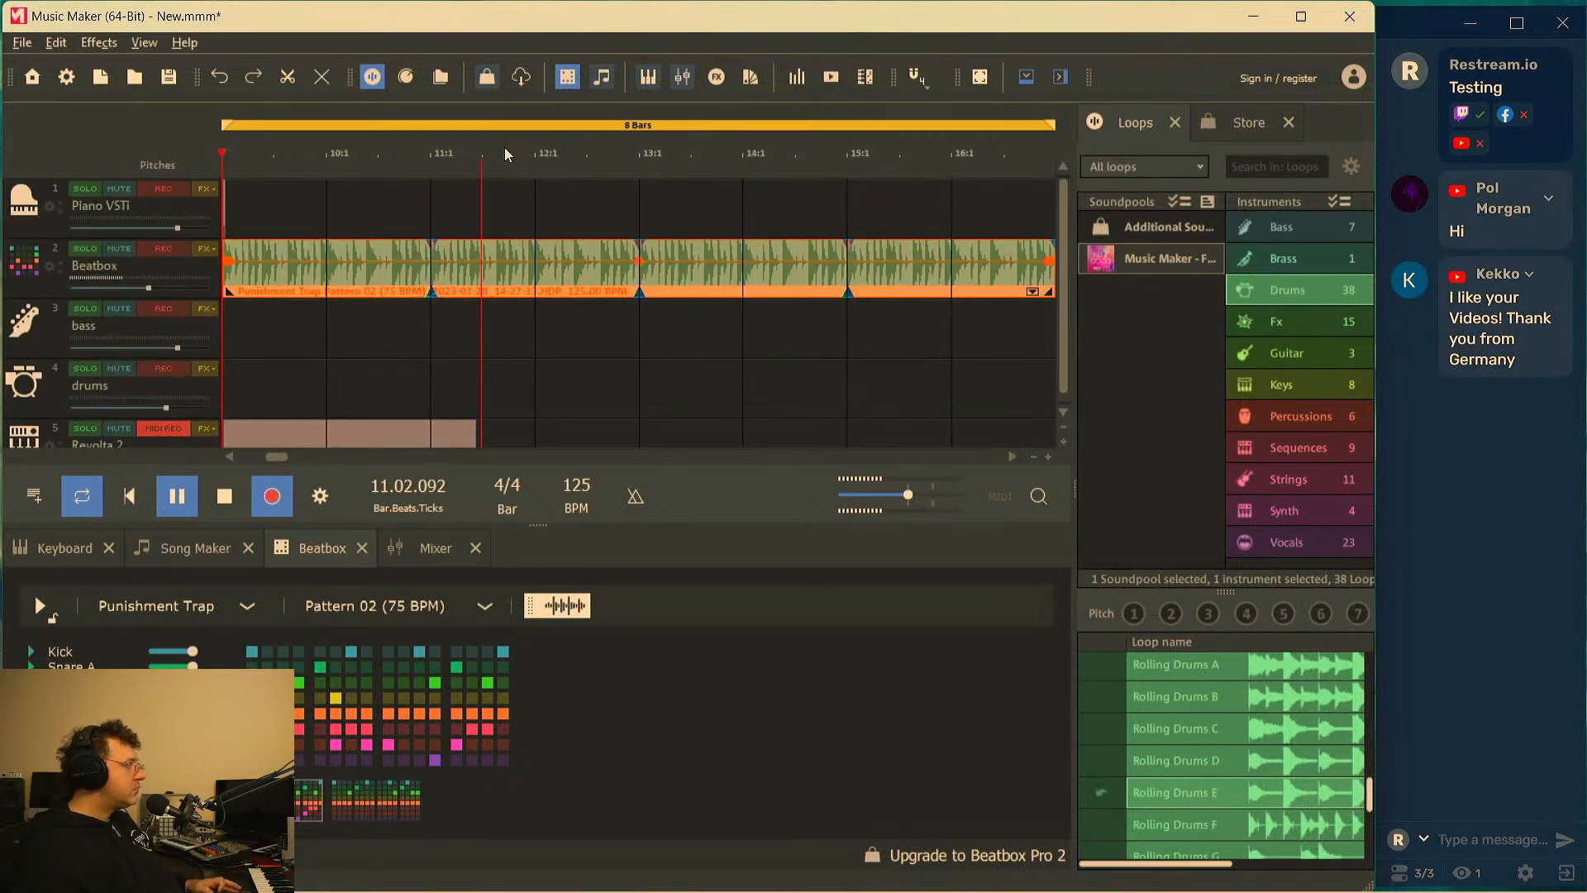
pyautogui.scroll(-2, 502, 146)
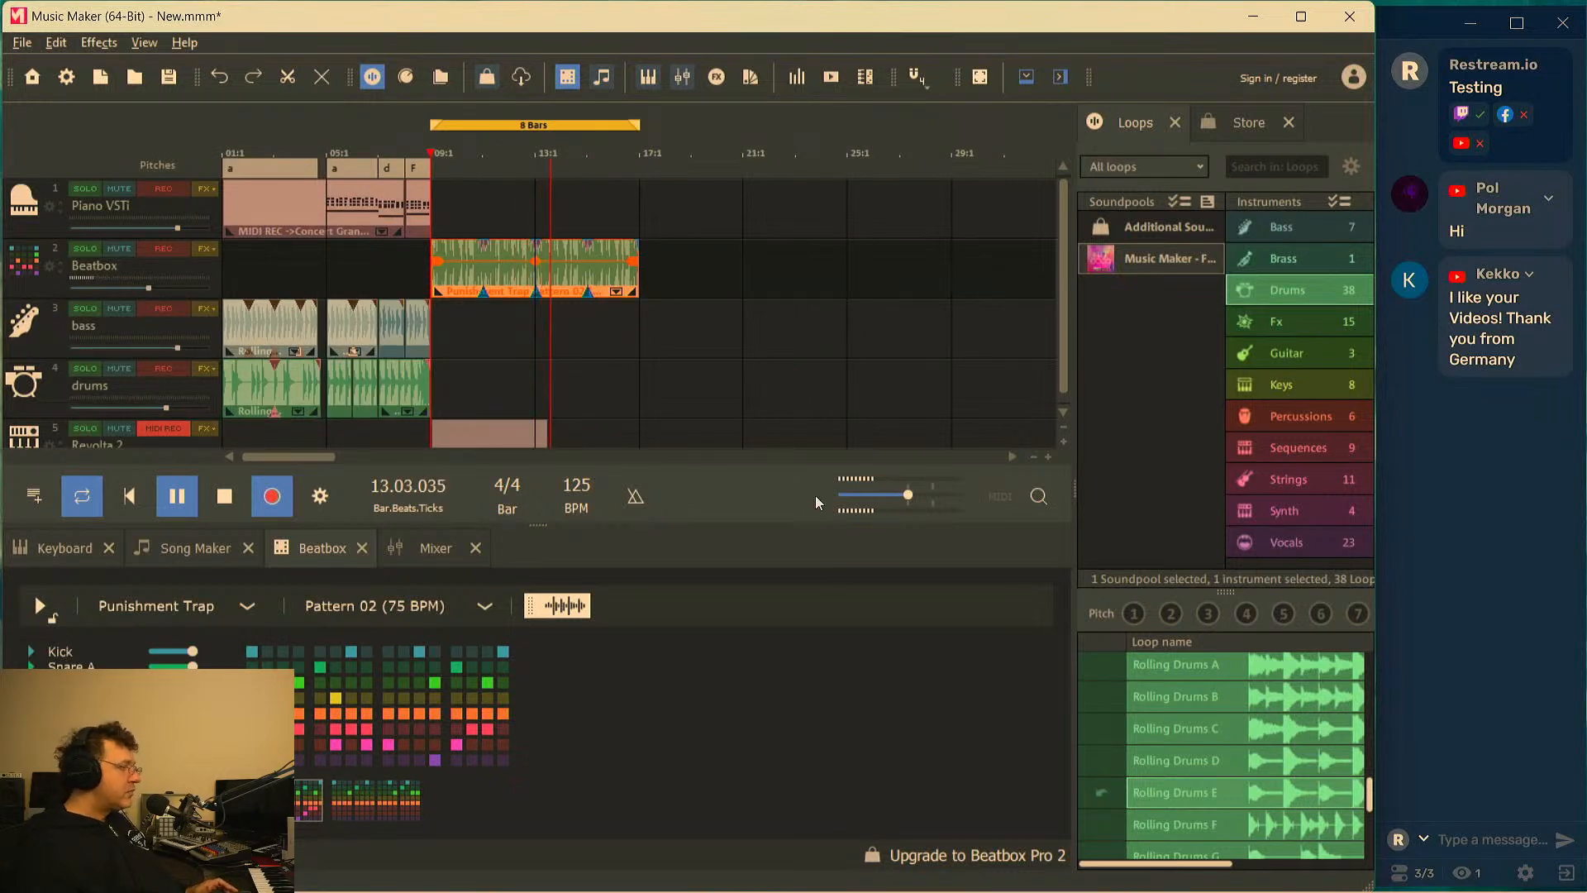
pyautogui.click(1063, 429)
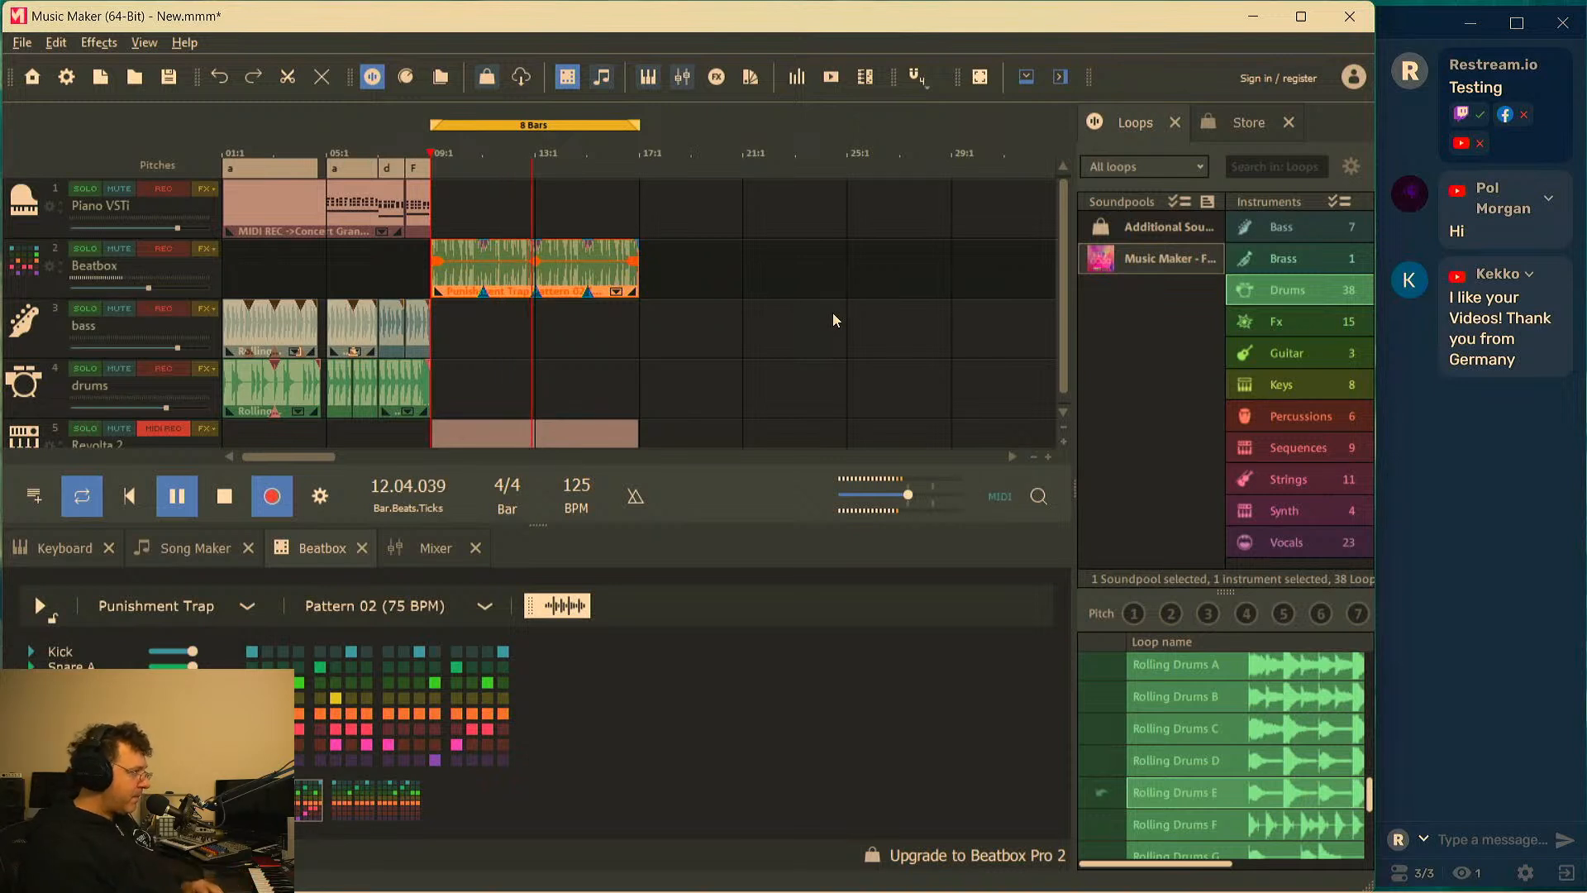
pyautogui.press('space')
# Briefly play back the recorded Revolta 2 take from bar 9
pyautogui.scroll(-1, 610, 402)
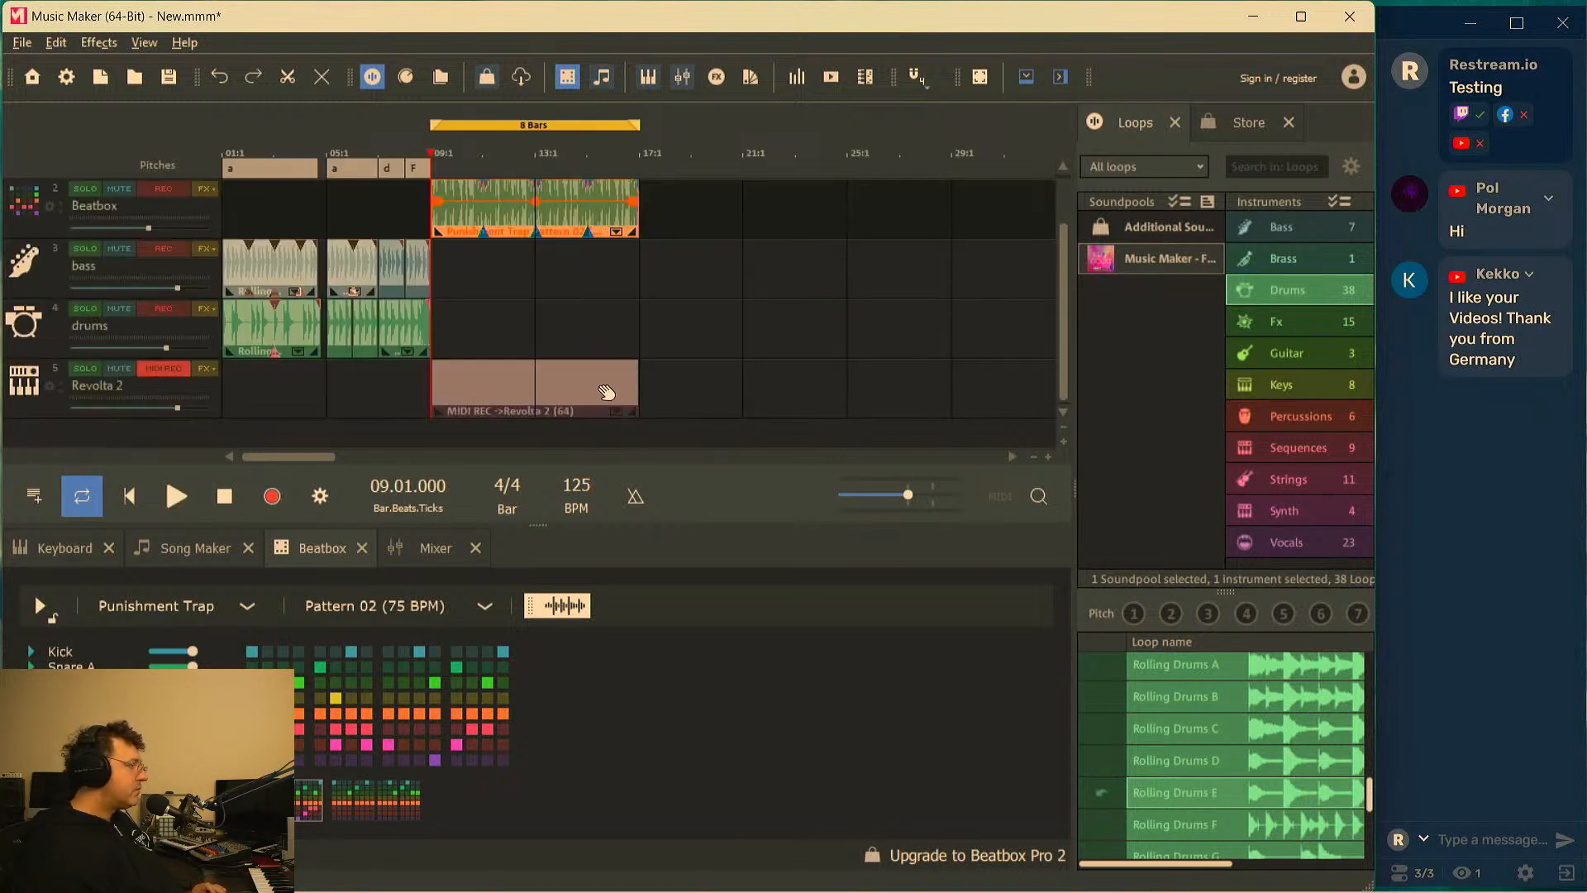
pyautogui.press('space')
pyautogui.press('space')
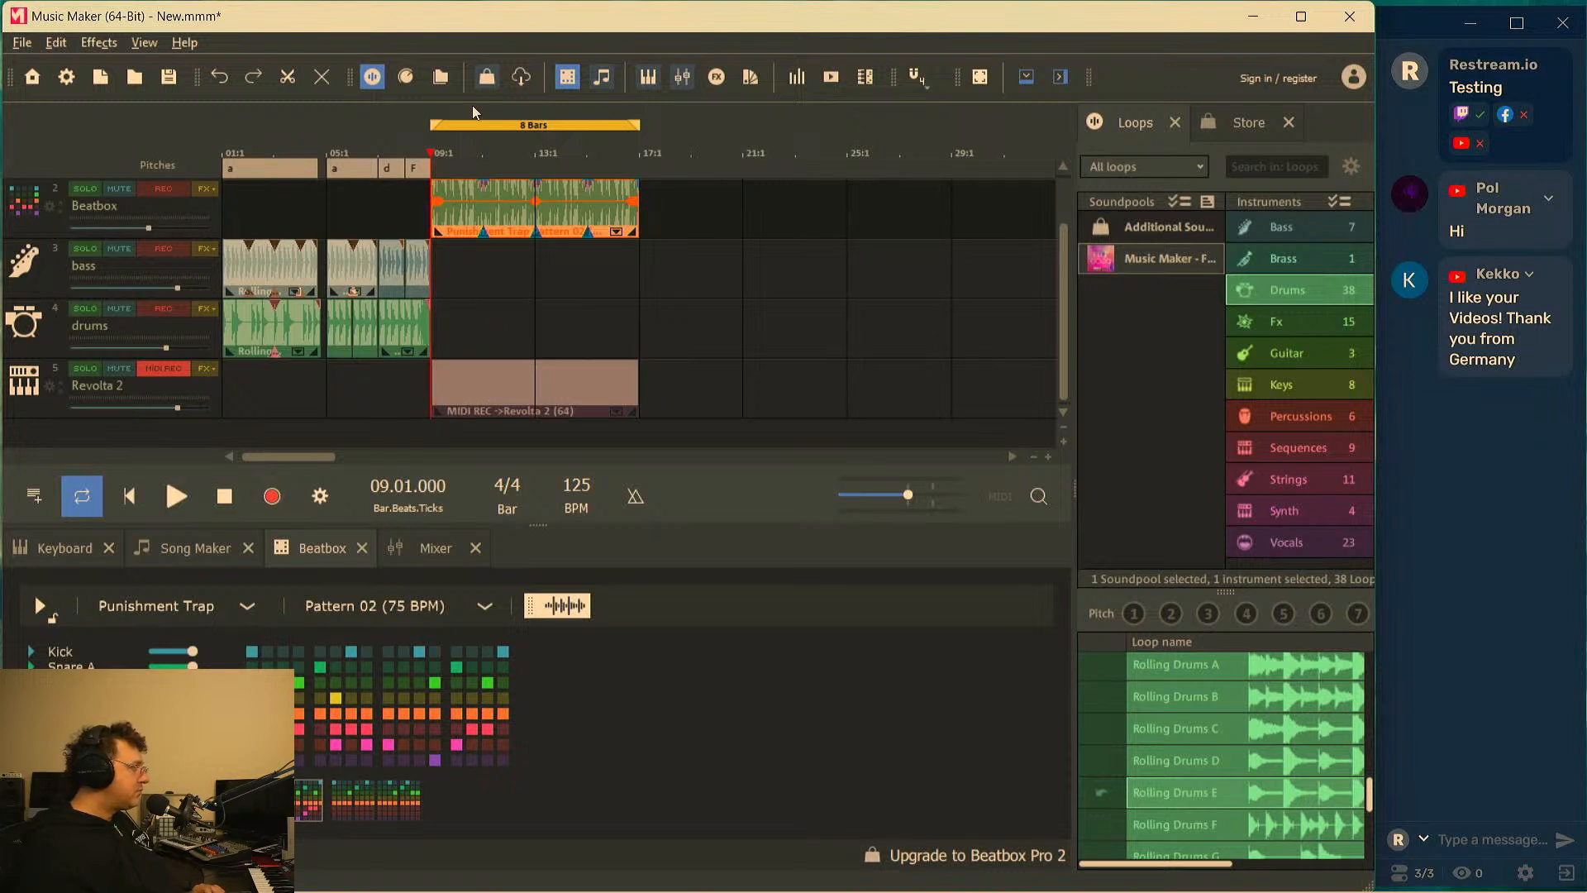
# Record a short second MIDI take on the Revolta 2 track from bar 9 and select the new clip
pyautogui.click(392, 153)
pyautogui.click(274, 497)
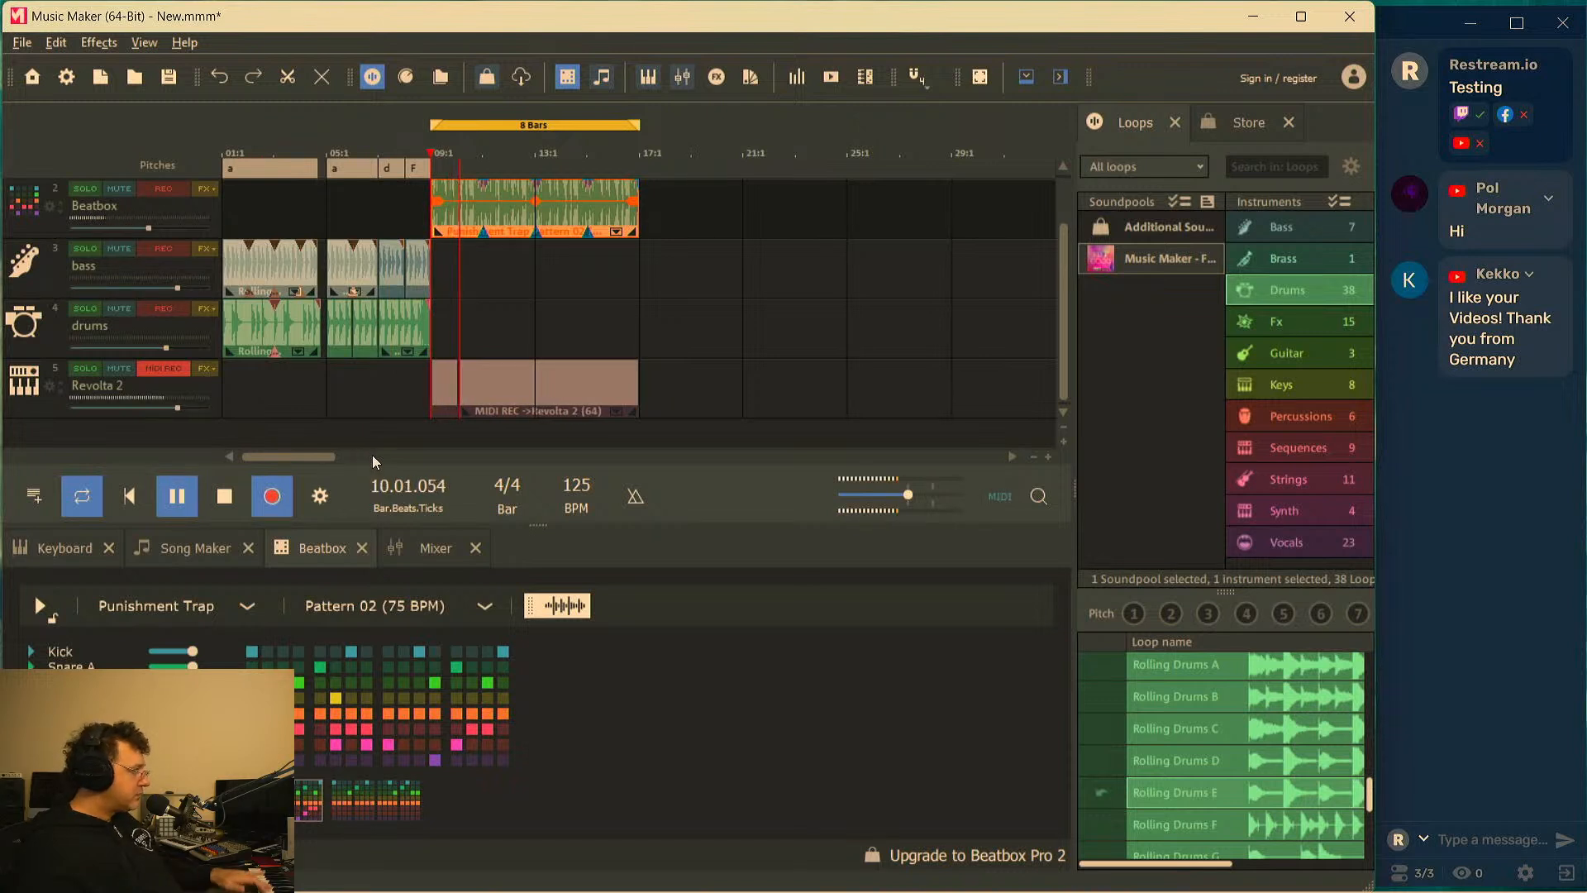
pyautogui.press('space')
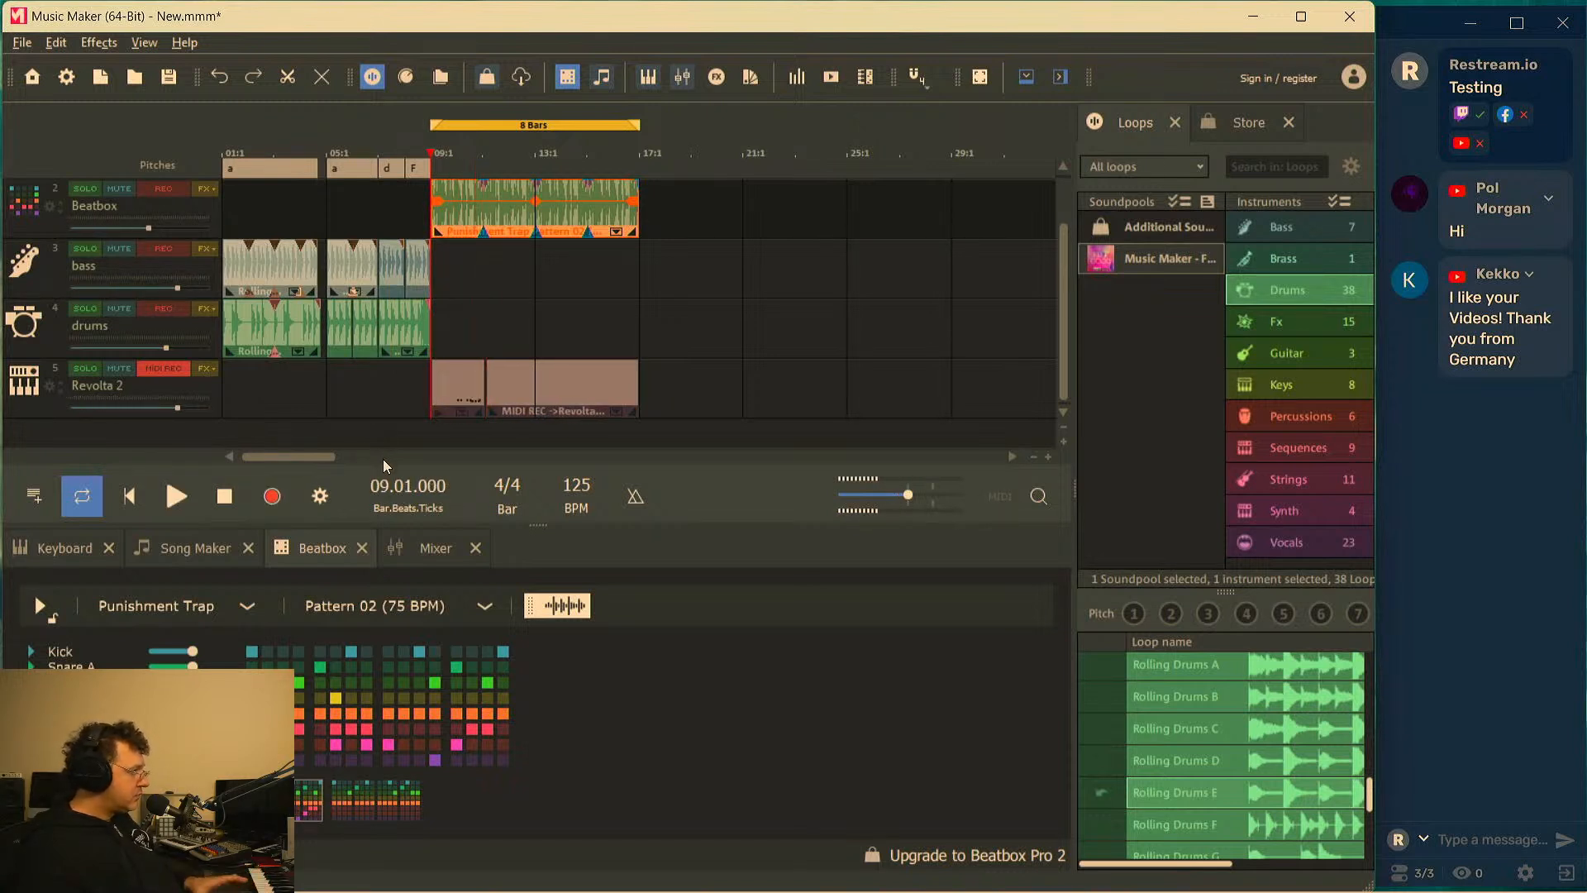
pyautogui.click(477, 393)
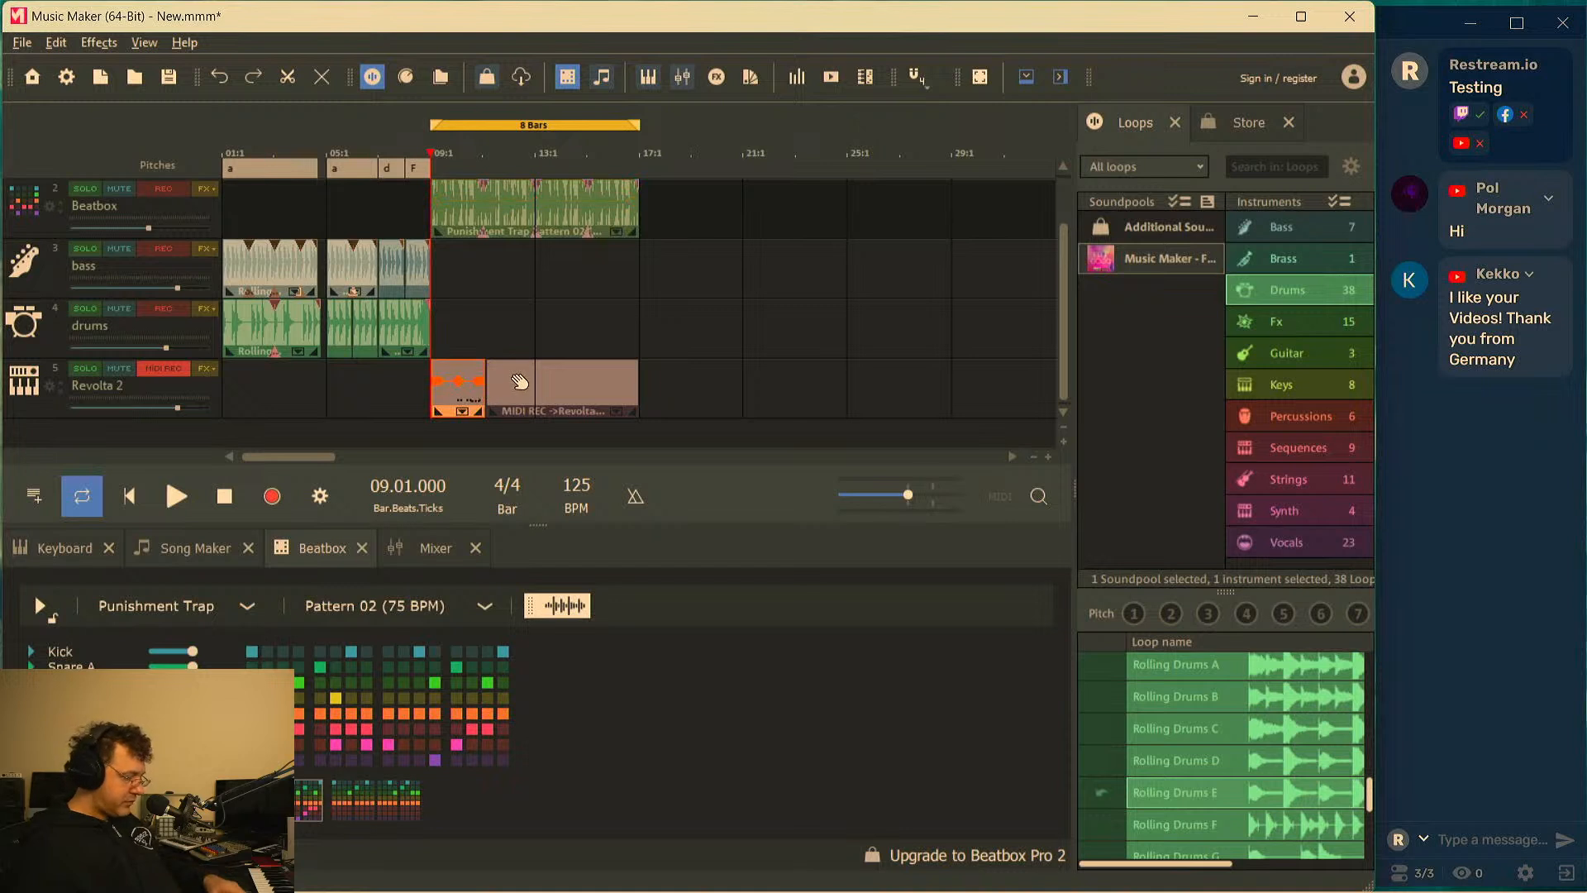
# Replace the Revolta 2 takes with a new MIDI recording made over a 12-bar playback range starting at bar 5
pyautogui.press('Delete')
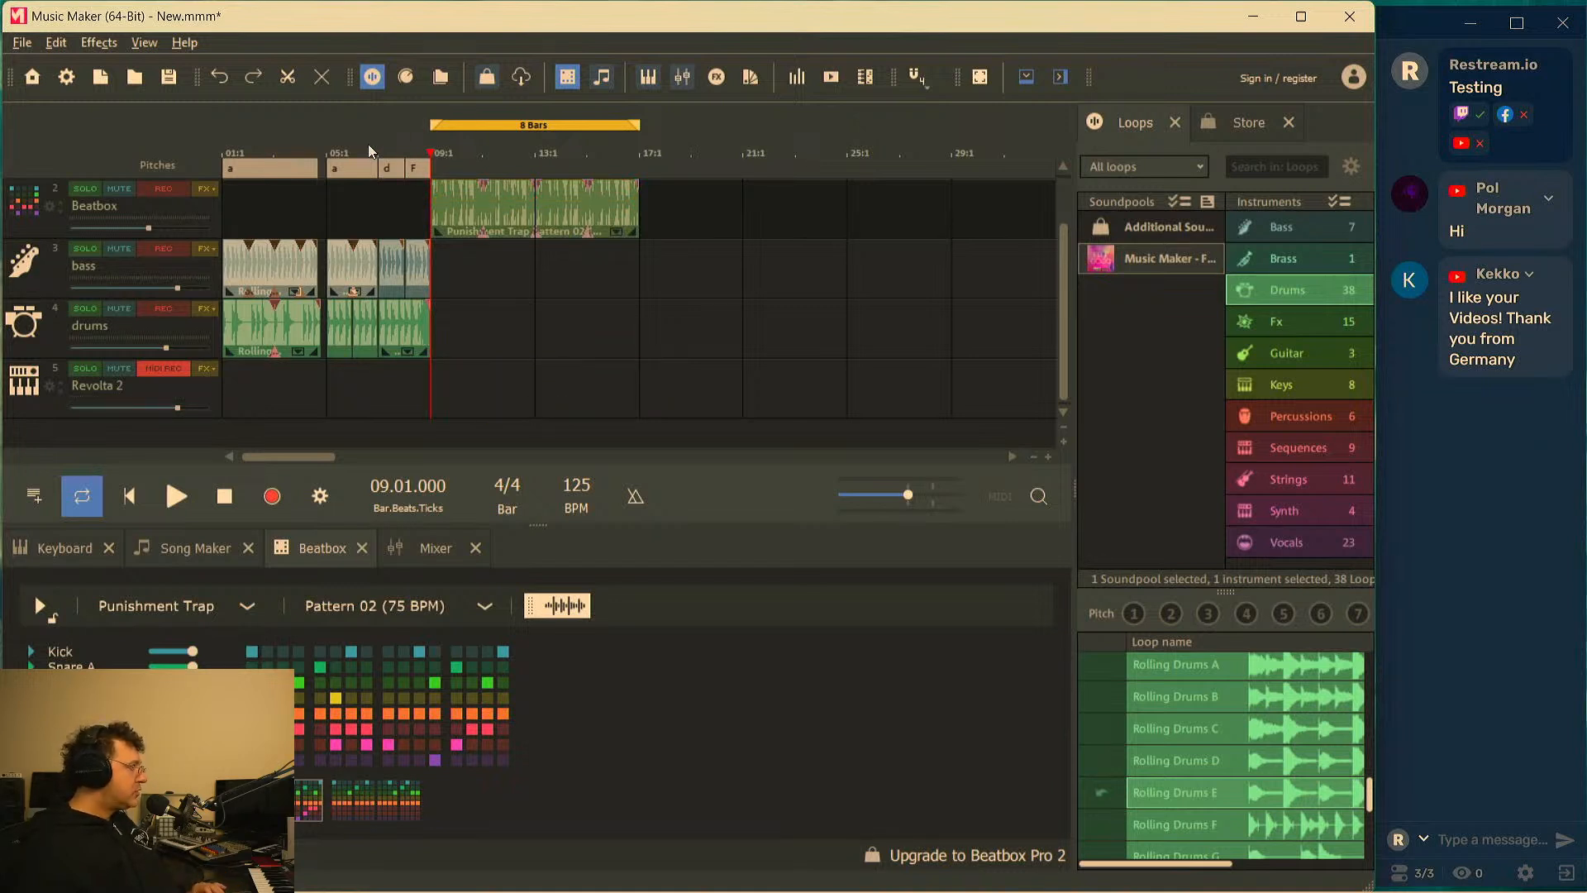
pyautogui.moveTo(433, 125); pyautogui.dragTo(328, 125)
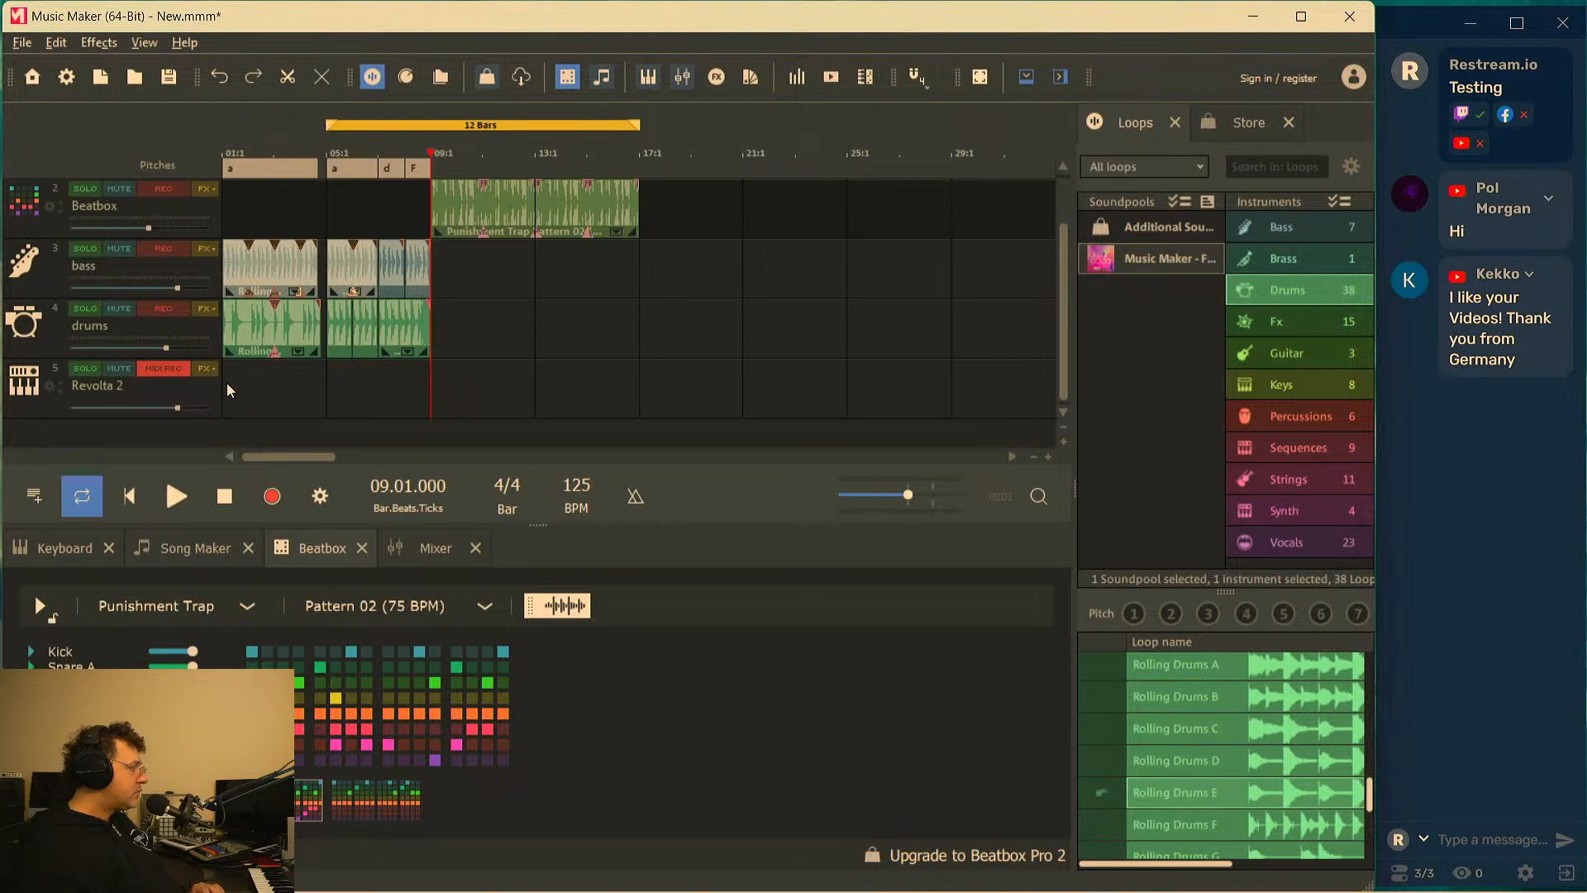
pyautogui.click(272, 496)
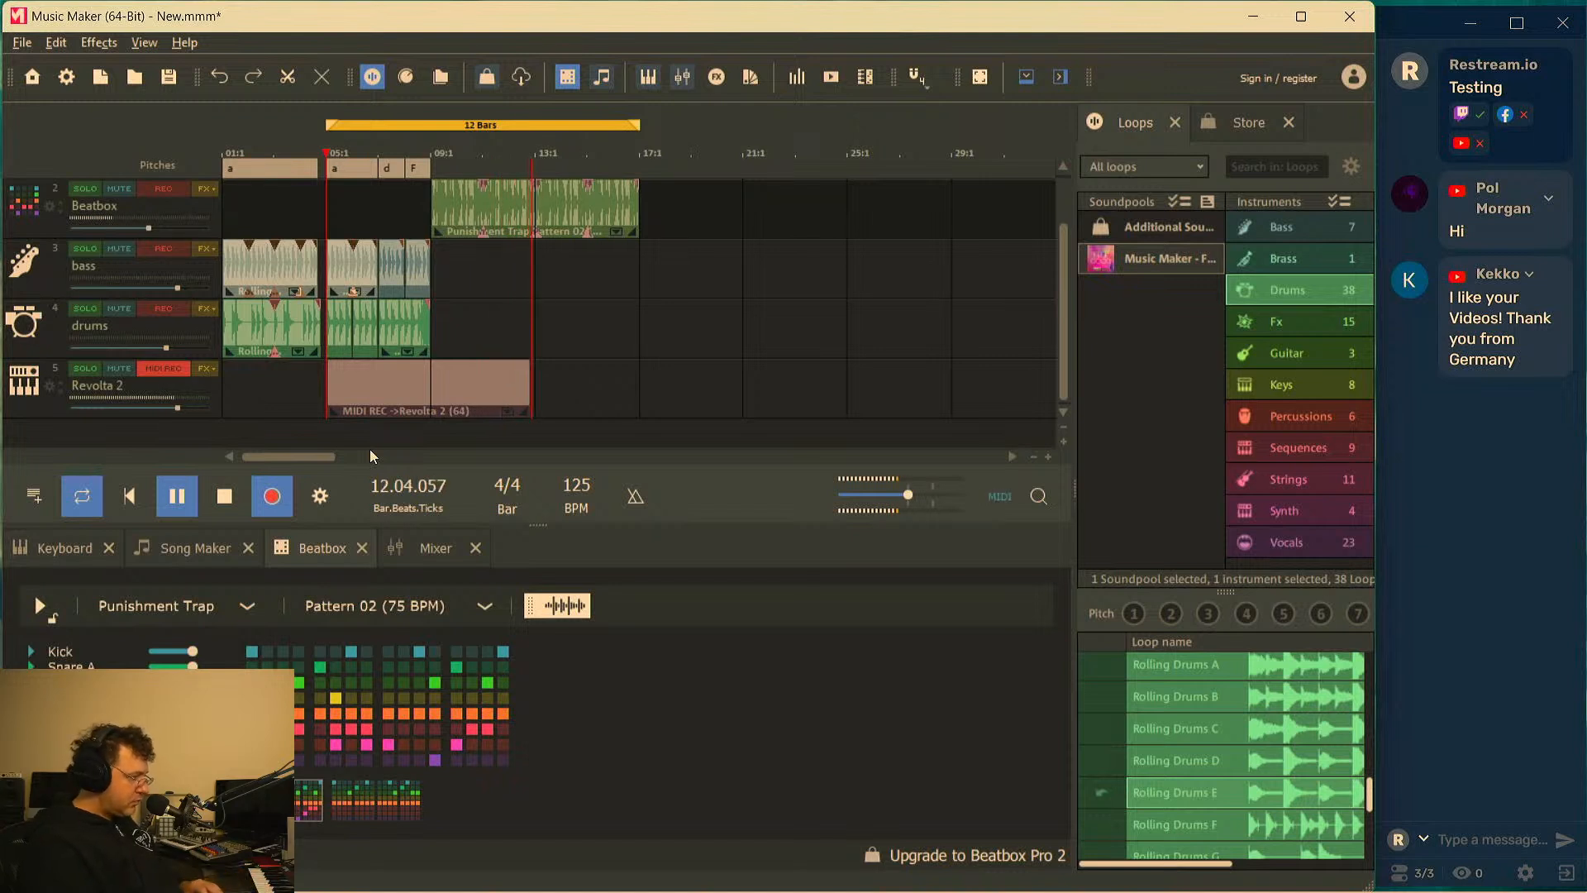
pyautogui.press('space')
# Briefly play back the new Revolta 2 take from bar 9 and select its clip
pyautogui.click(429, 153)
pyautogui.press('space')
pyautogui.press('space')
pyautogui.click(456, 380)
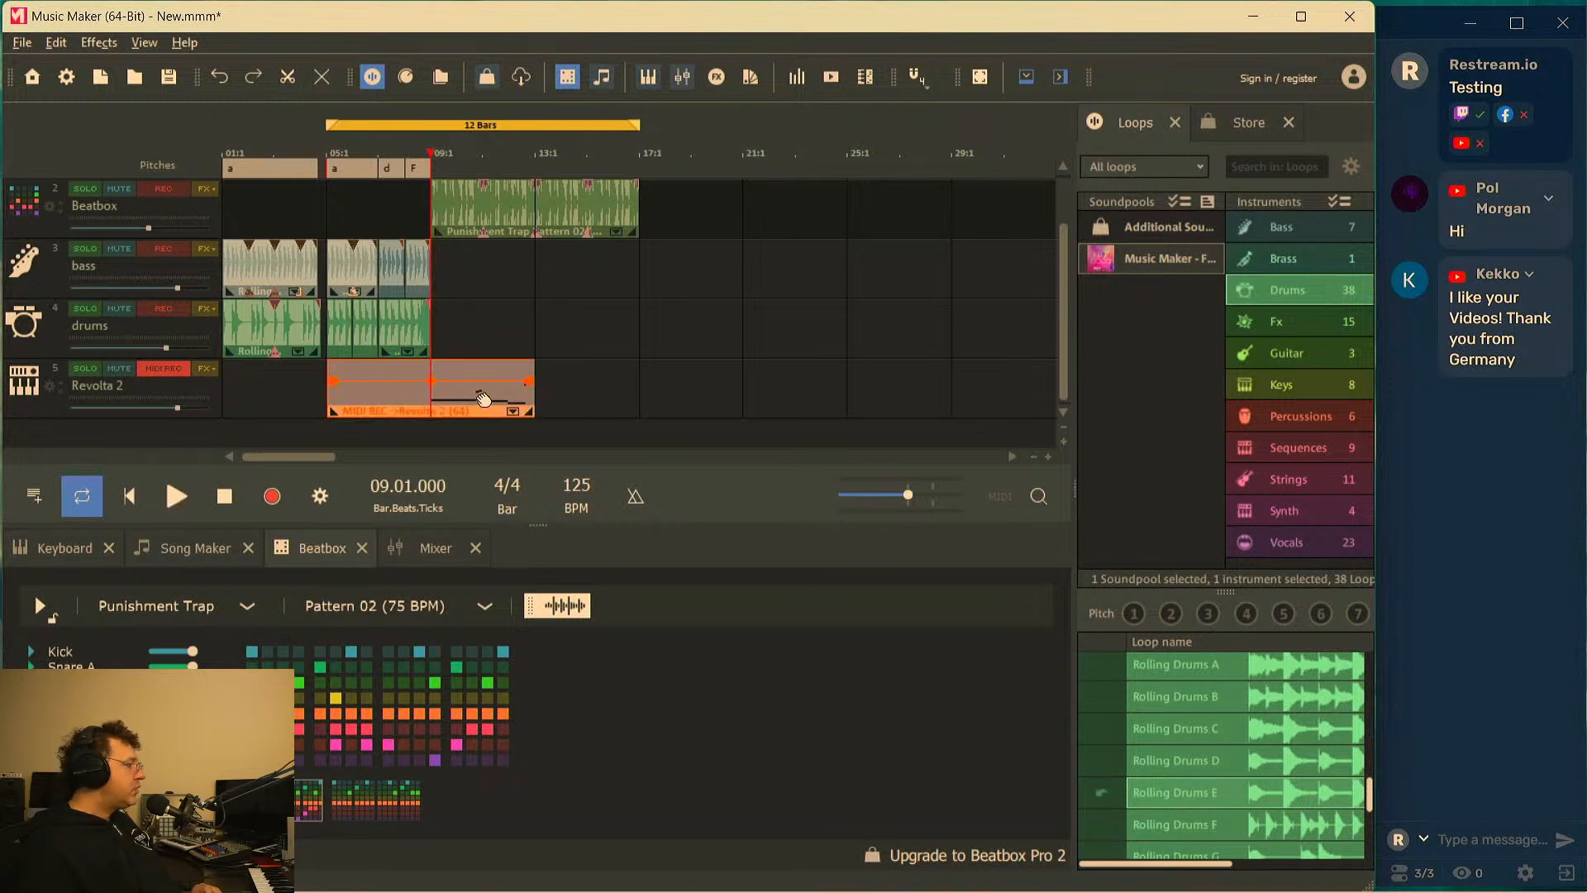
# Quantize the recorded Revolta 2 notes in the MIDI editor and check them by playing from bar 9
pyautogui.doubleClick(482, 399)
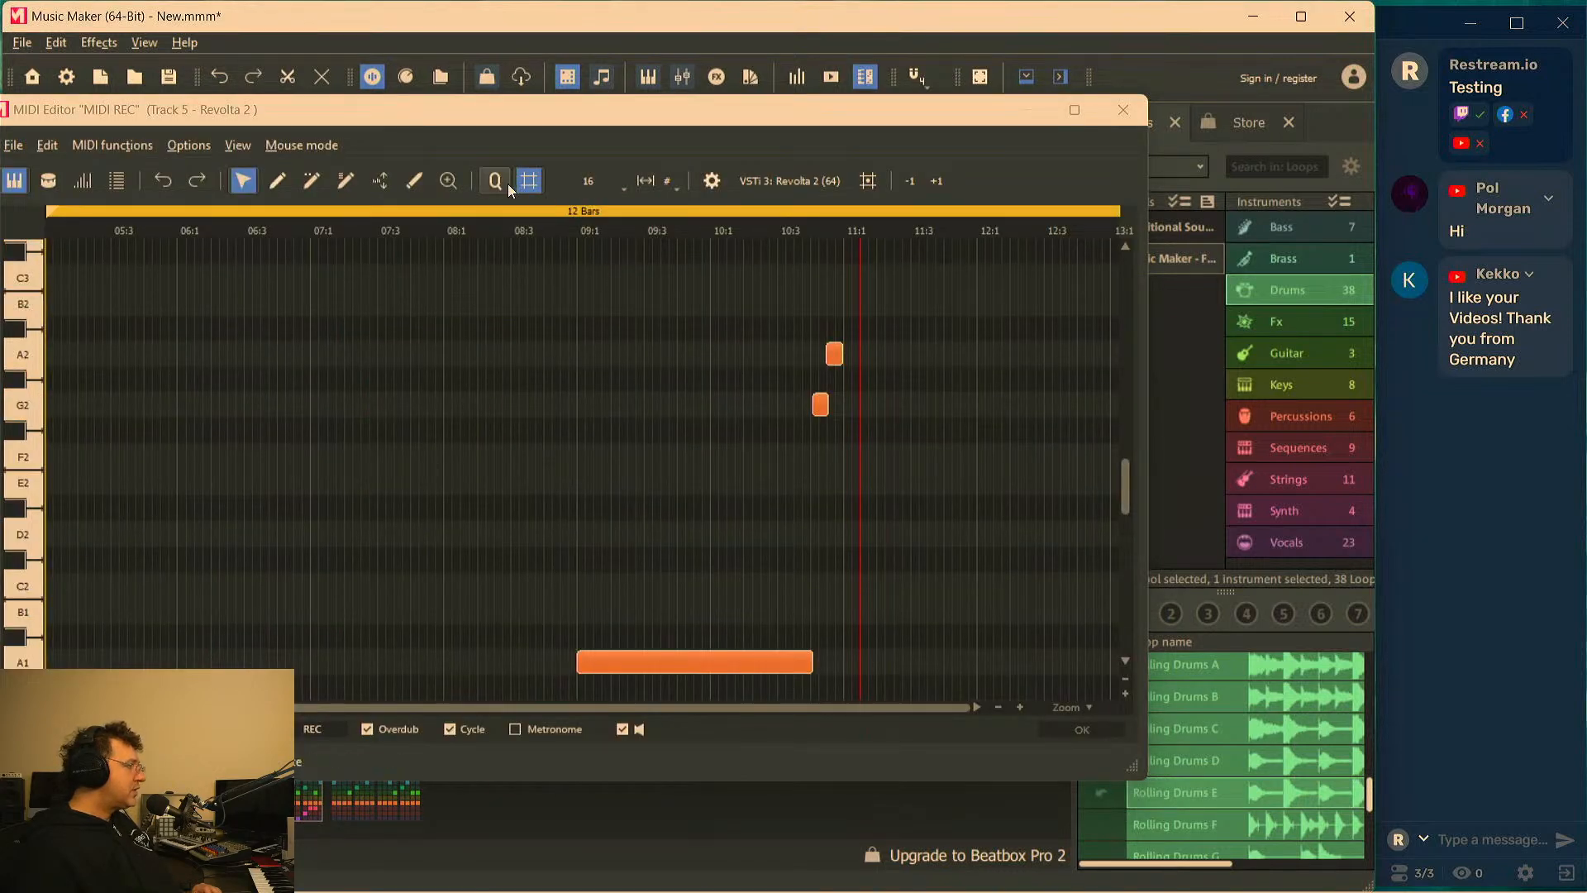
pyautogui.click(576, 231)
pyautogui.press('space')
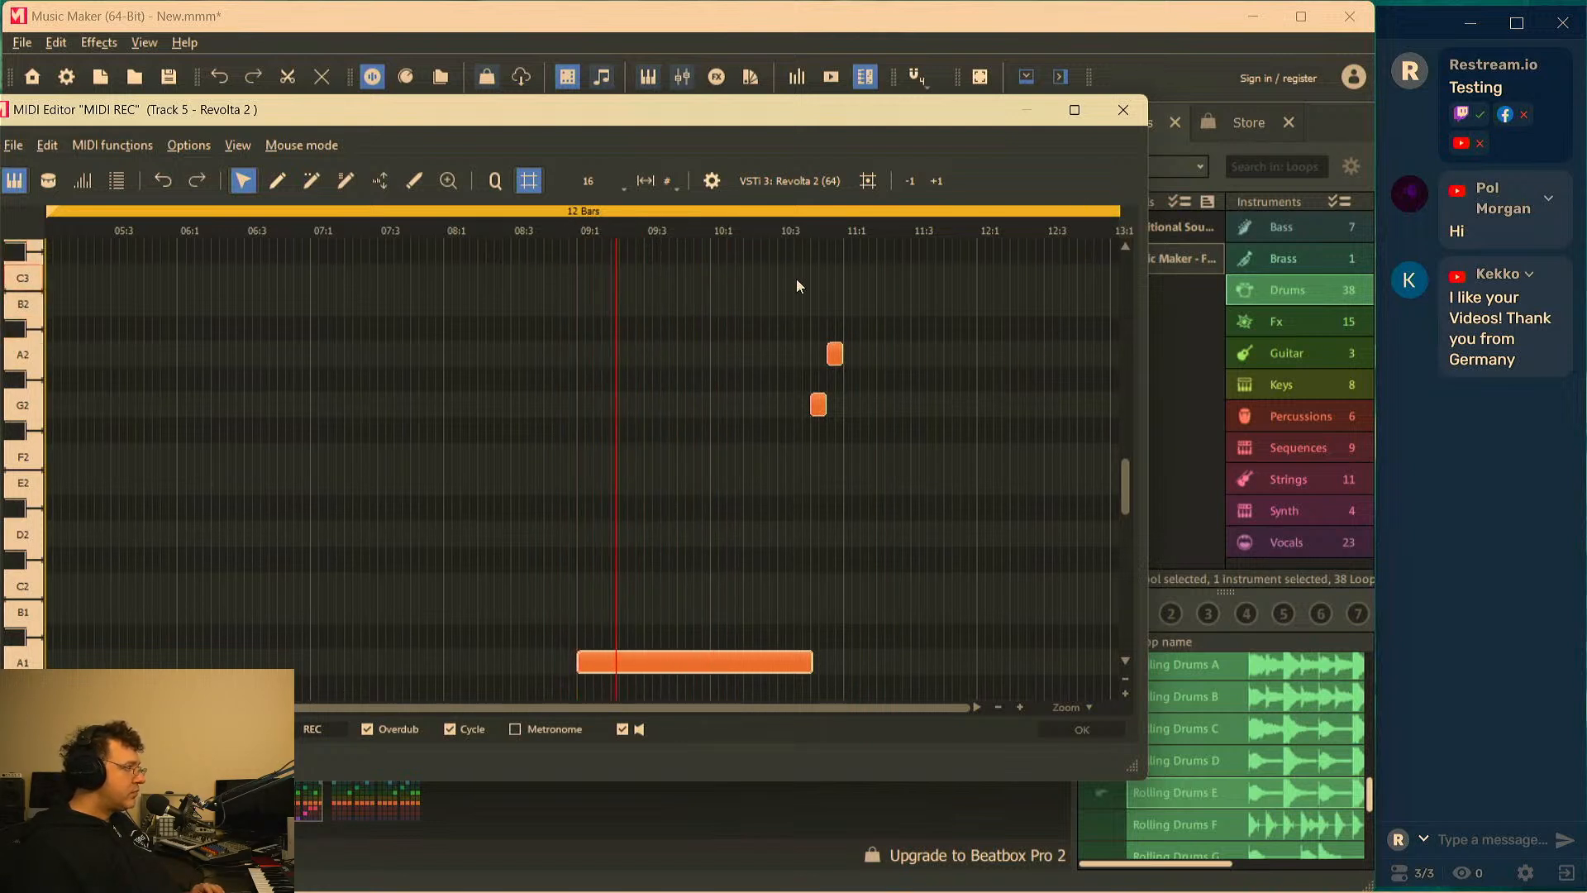
pyautogui.moveTo(1124, 479); pyautogui.dragTo(1128, 513)
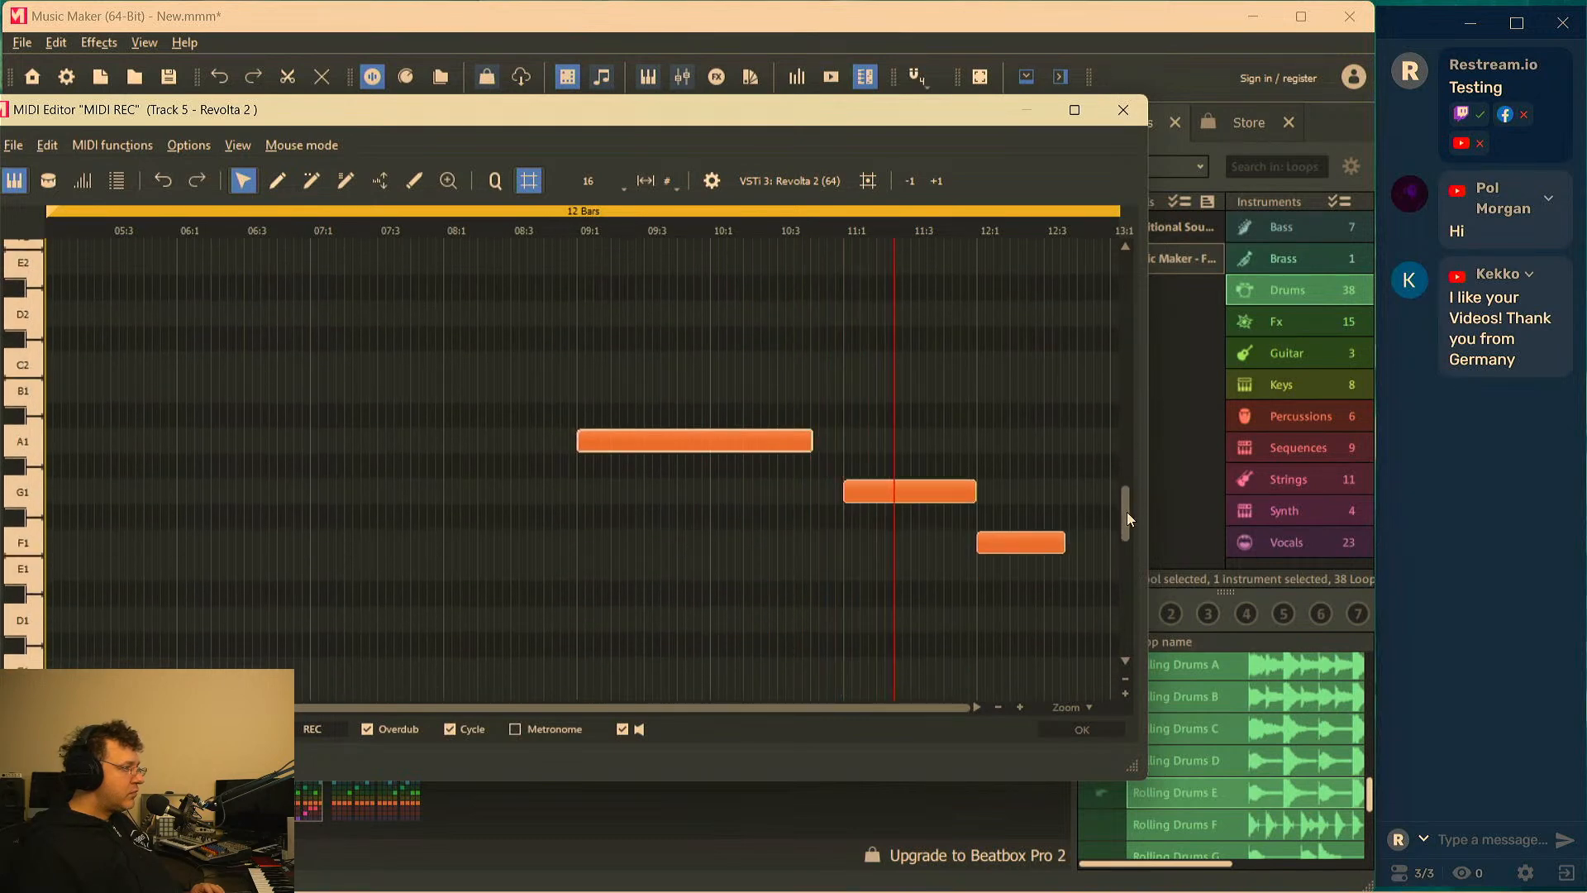
pyautogui.moveTo(1147, 460); pyautogui.dragTo(1317, 459)
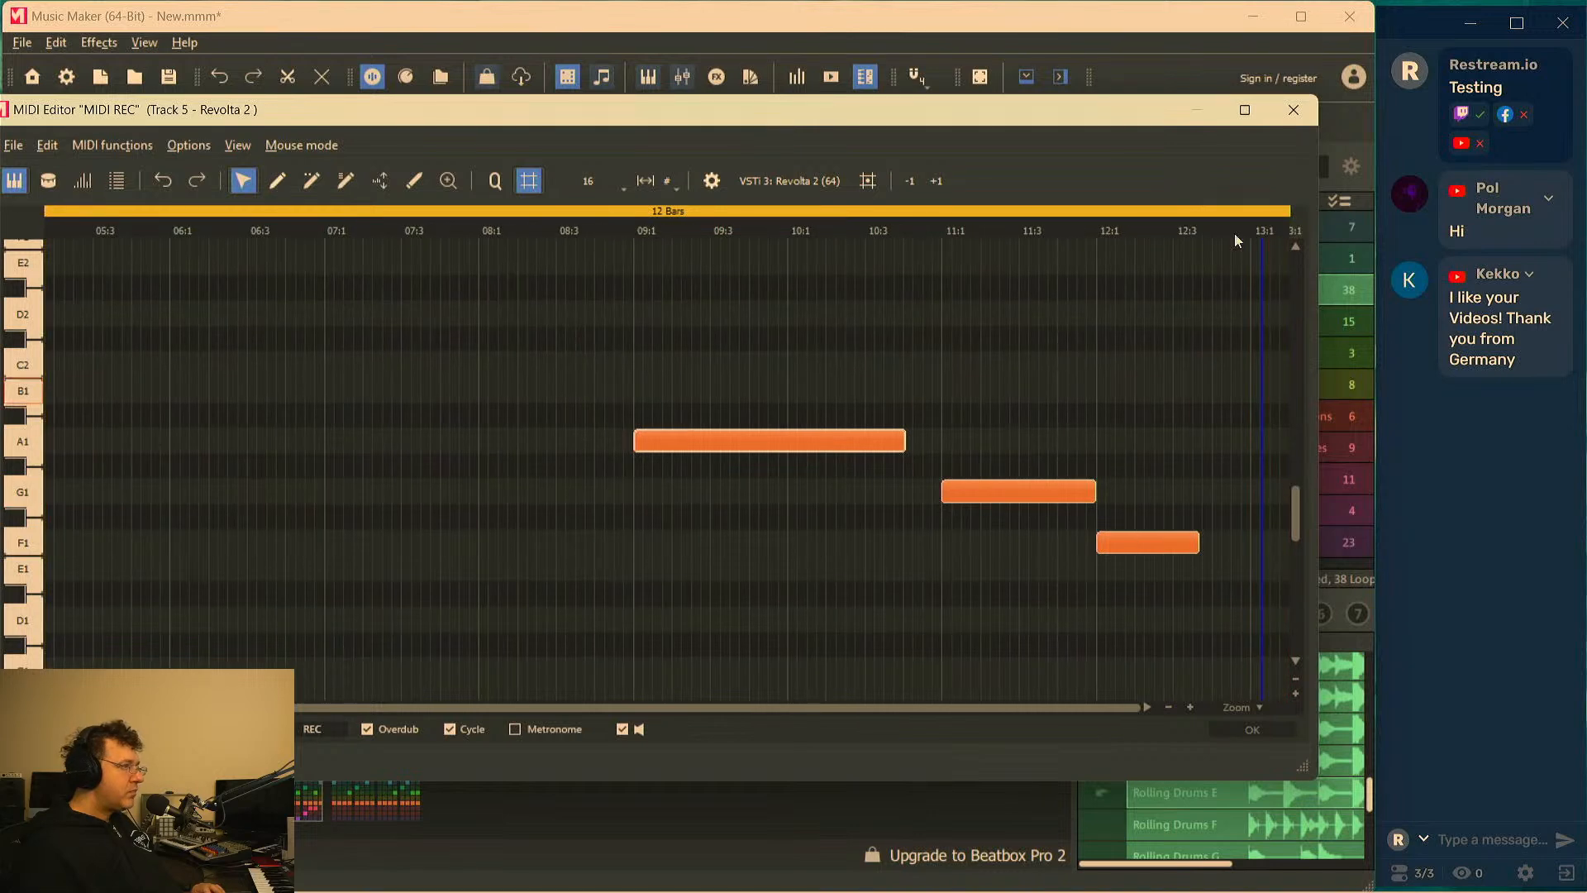
pyautogui.click(1293, 110)
pyautogui.press('space')
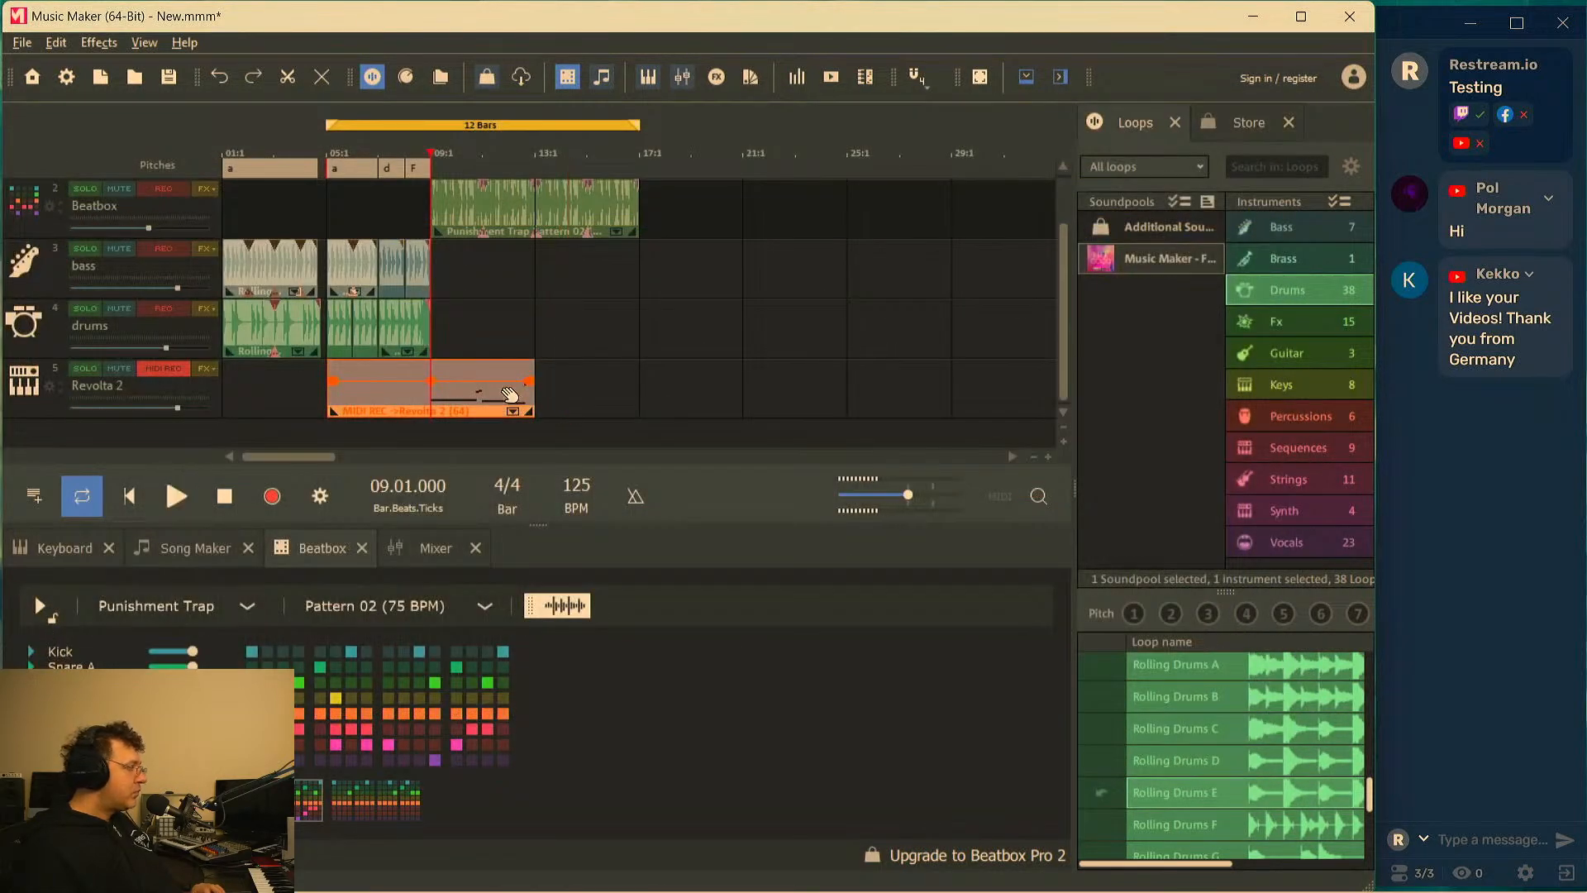
# Split the Revolta 2 clip at bar 9 and delete the empty part before it
pyautogui.click(290, 75)
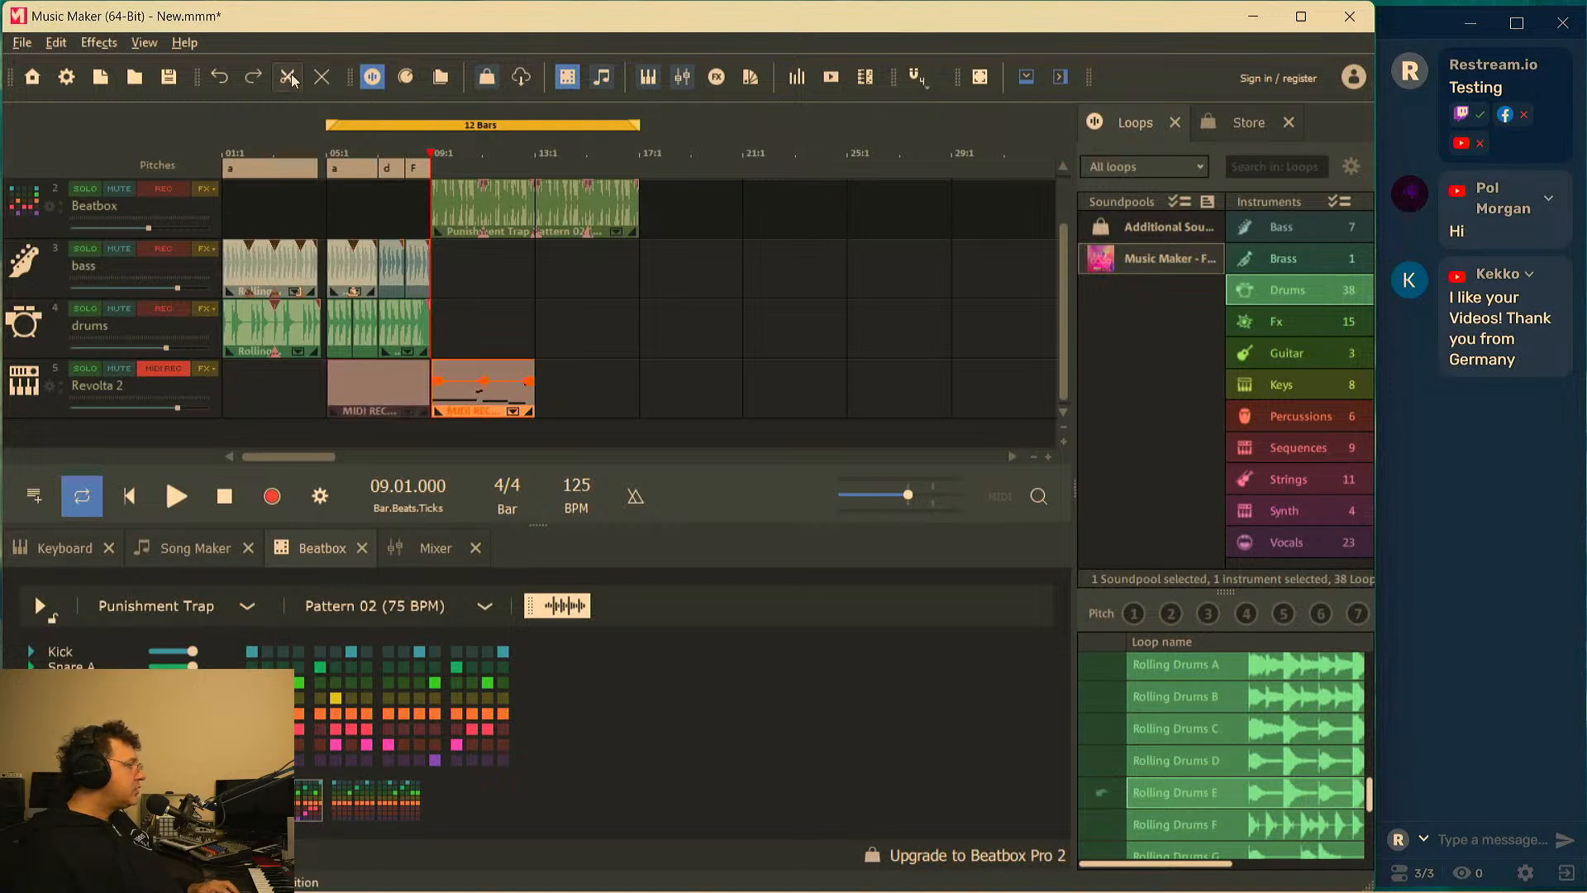
pyautogui.click(416, 400)
pyautogui.press('Delete')
# Duplicate the remaining Revolta 2 clip directly after itself to fill the section from bar 13, and play the result
pyautogui.click(507, 380)
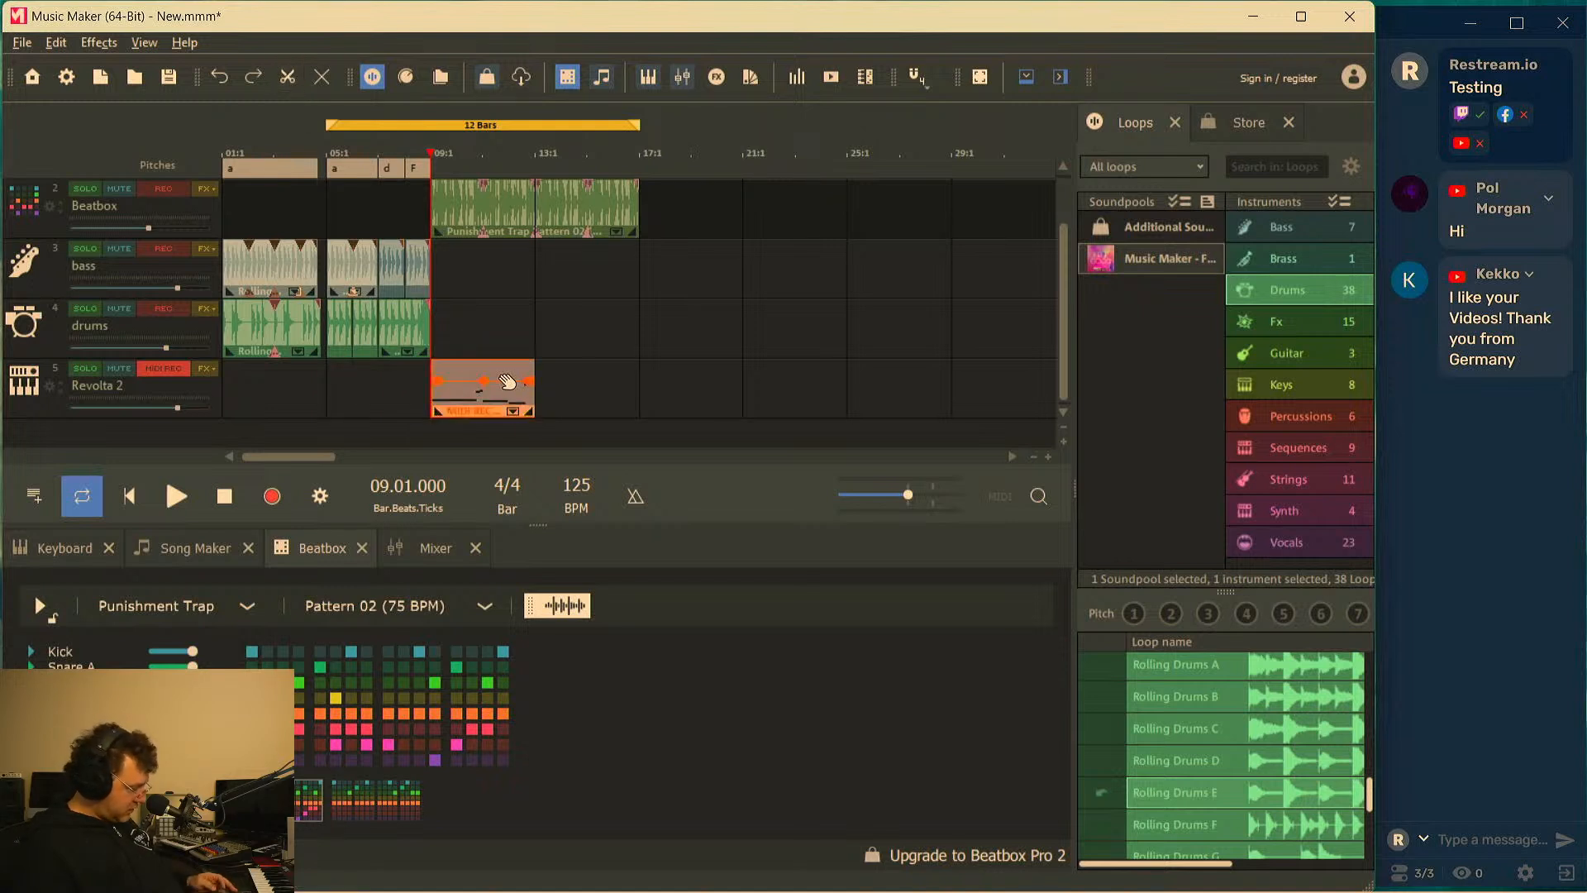
pyautogui.hotkey('ctrl', 'd')
pyautogui.press('space')
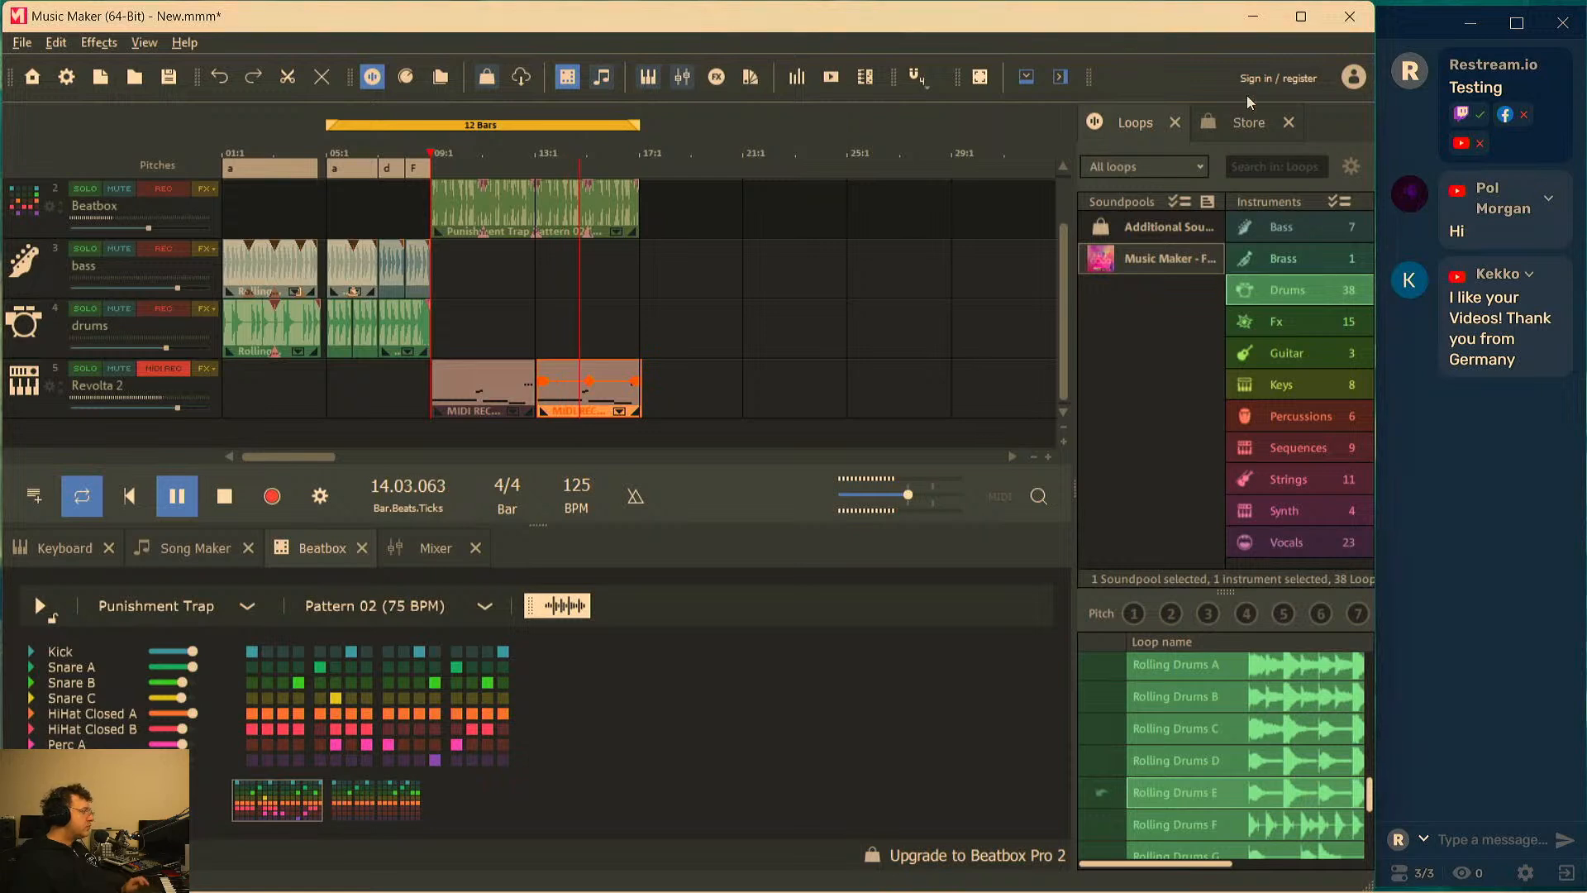
pyautogui.press('space')
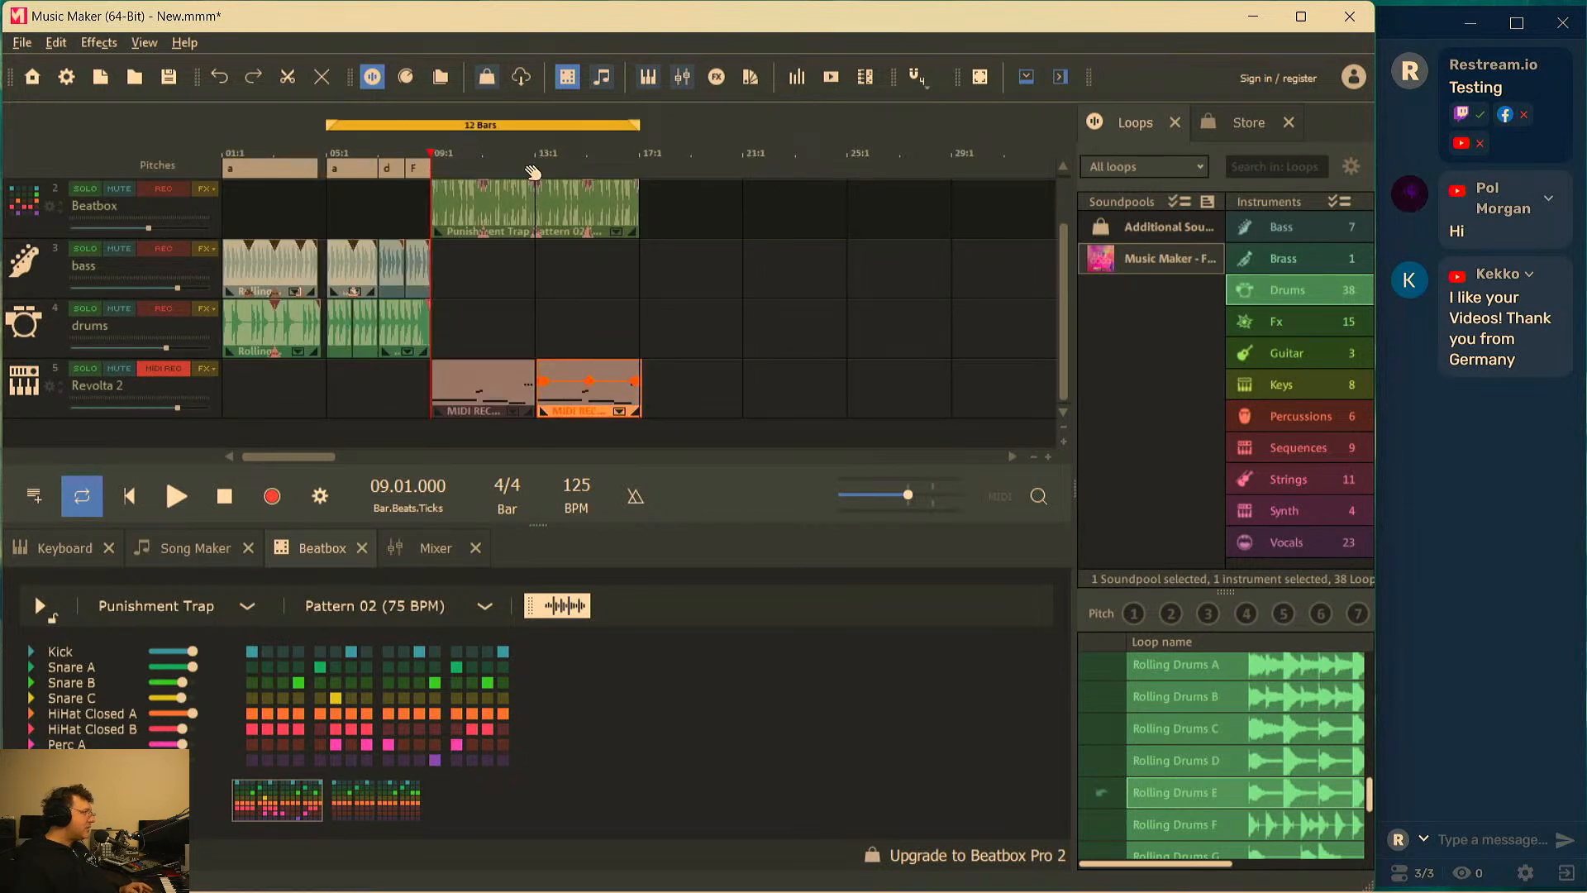
# Adjust the boundary between the two Revolta 2 clips to fall exactly on bar 13 and play from there
pyautogui.click(537, 142)
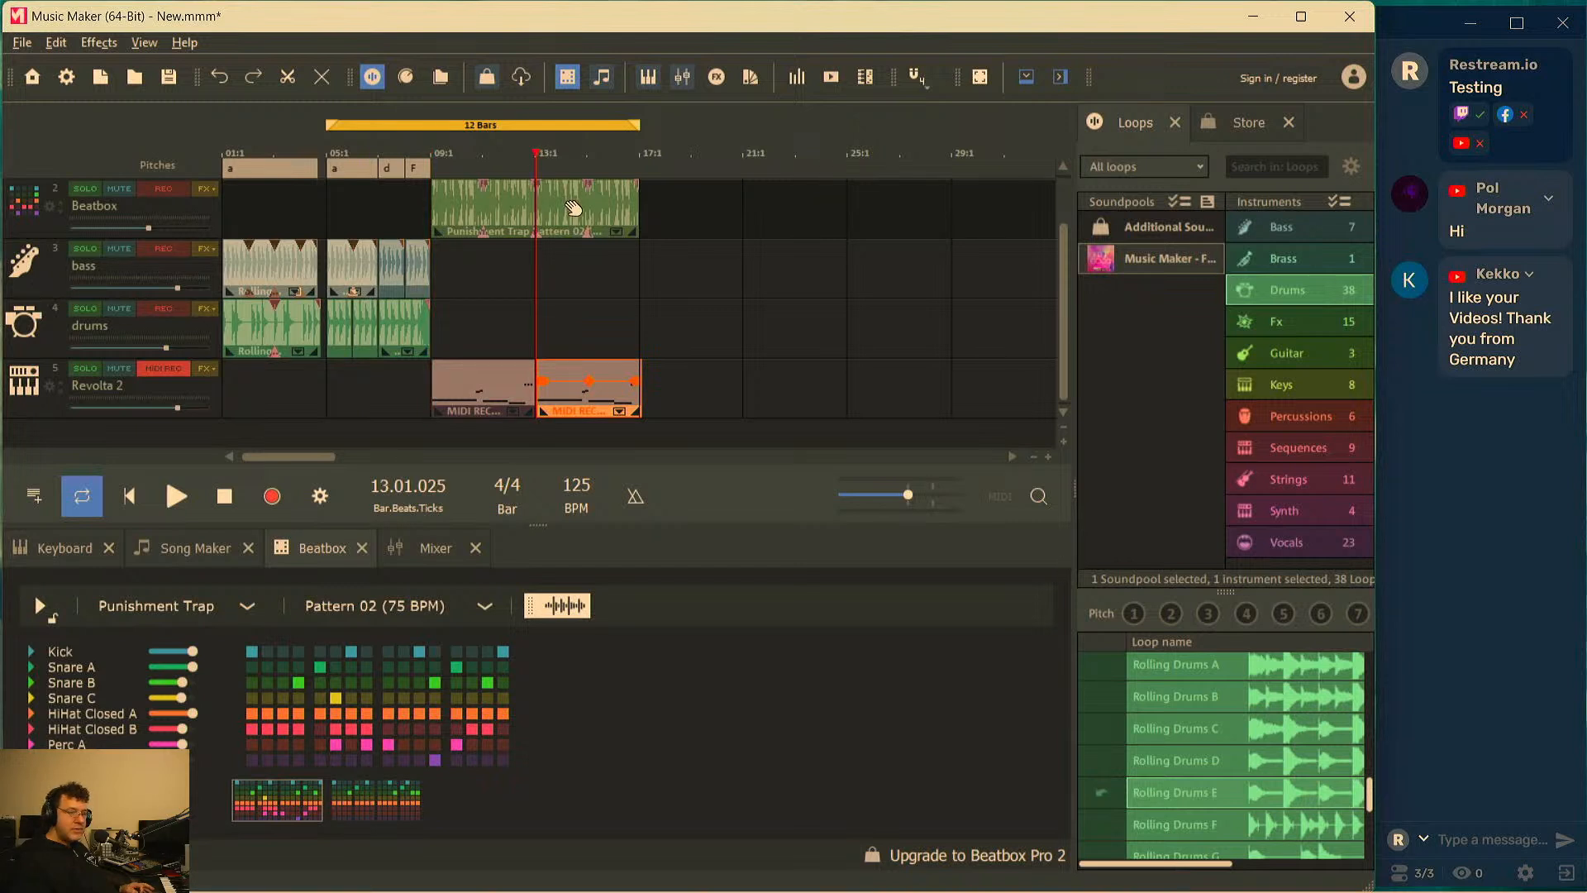
pyautogui.scroll(3, 573, 208)
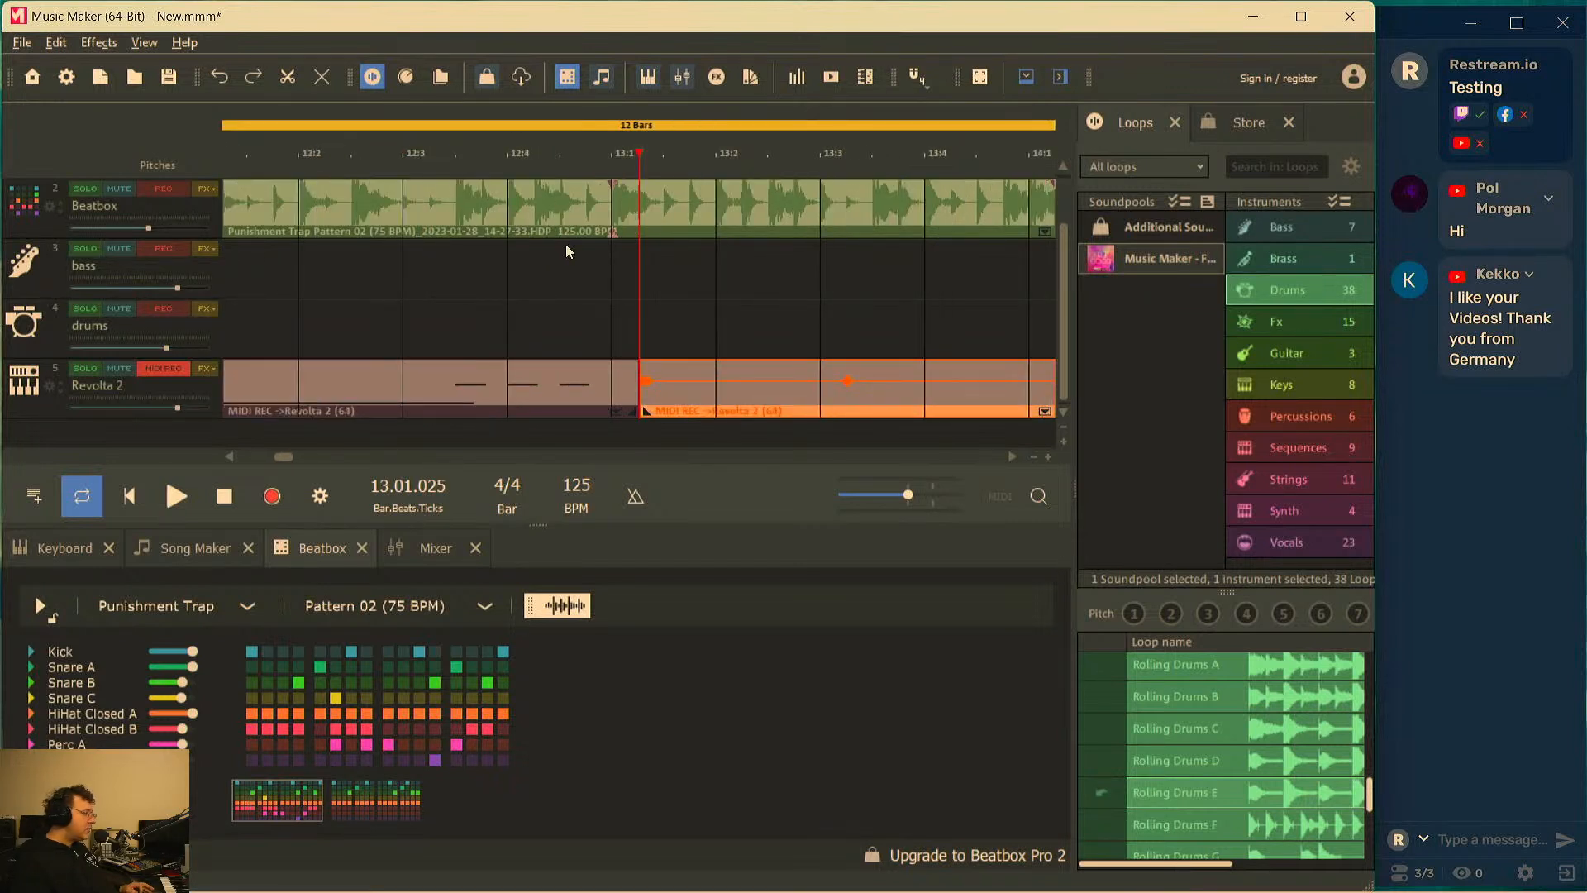
pyautogui.moveTo(633, 373)
pyautogui.mouseDown()
pyautogui.moveTo(612, 367)
pyautogui.moveTo(643, 383)
pyautogui.mouseUp()
pyautogui.click(626, 161)
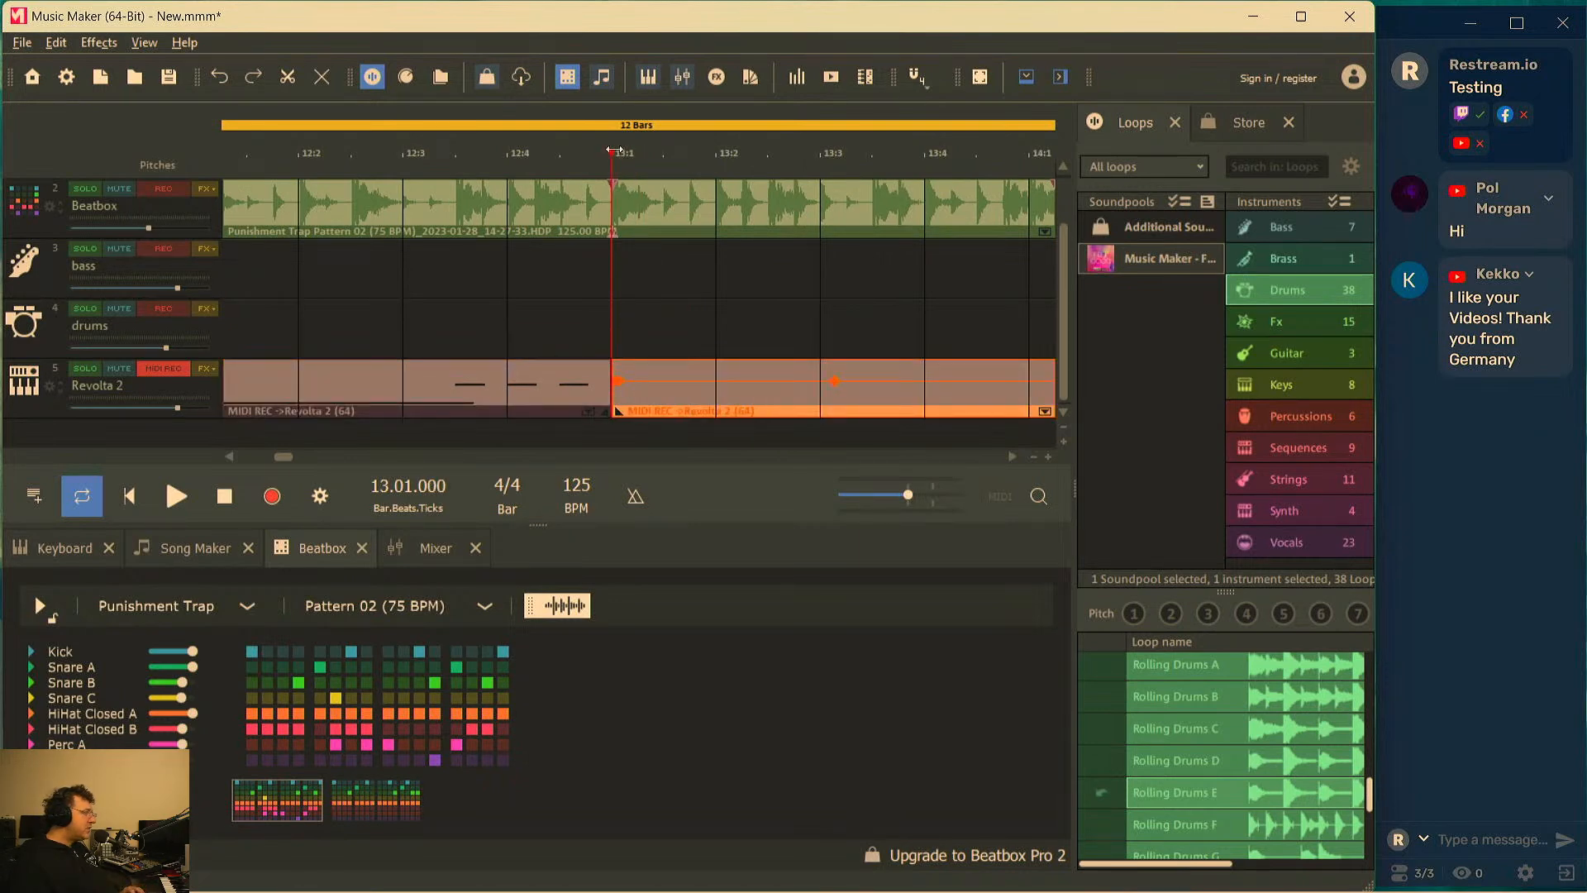
pyautogui.press('space')
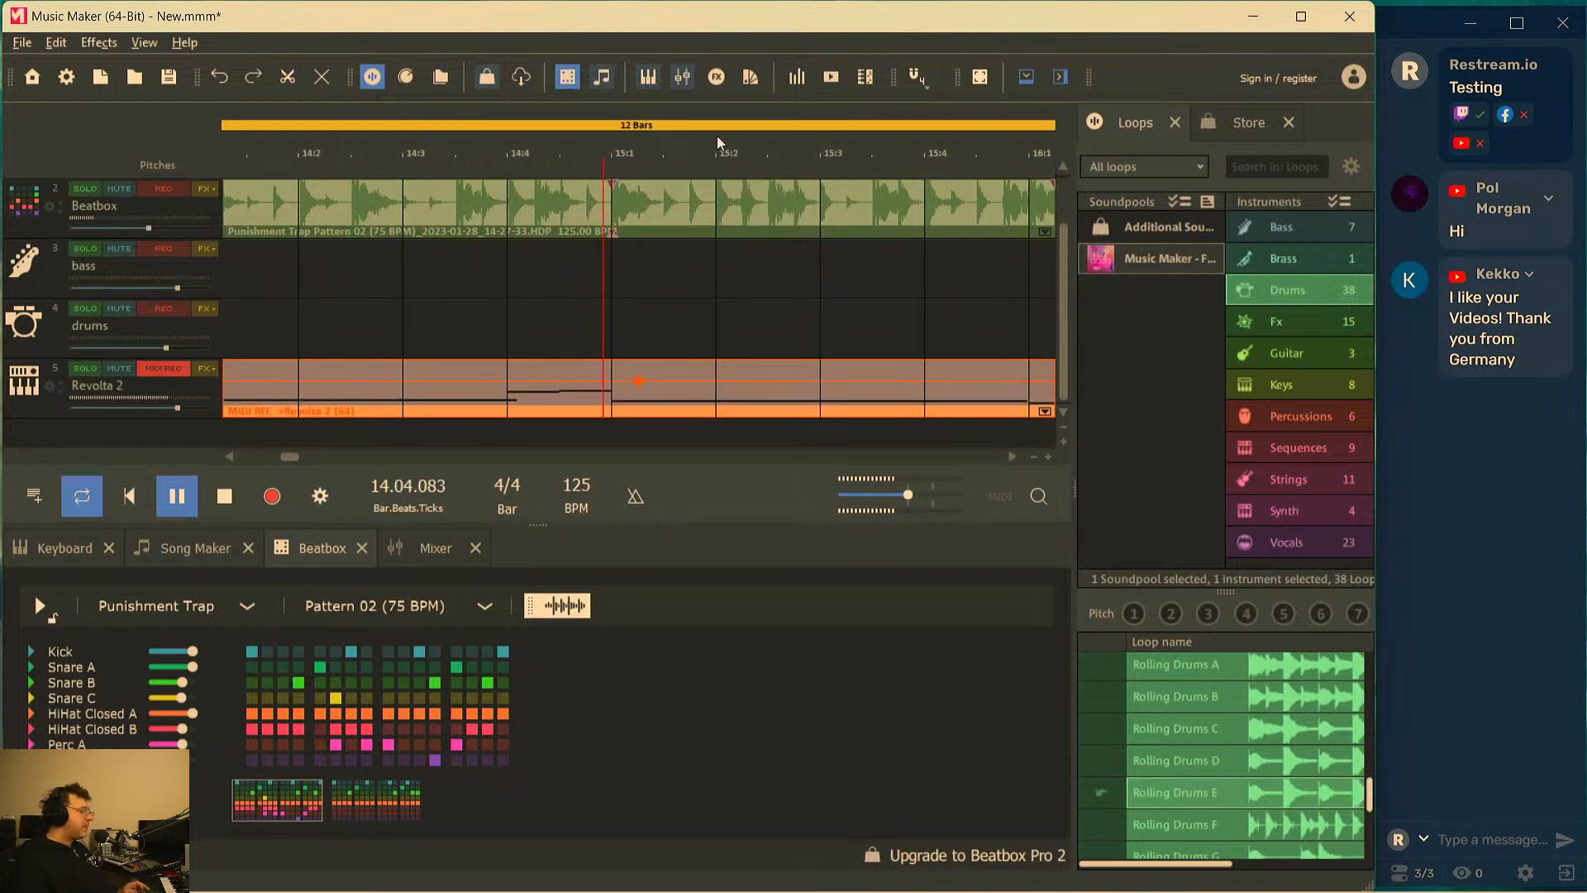
# Trim the end of the second Revolta 2 clip to bar 17, in line with the Beatbox clip
pyautogui.scroll(-2, 716, 156)
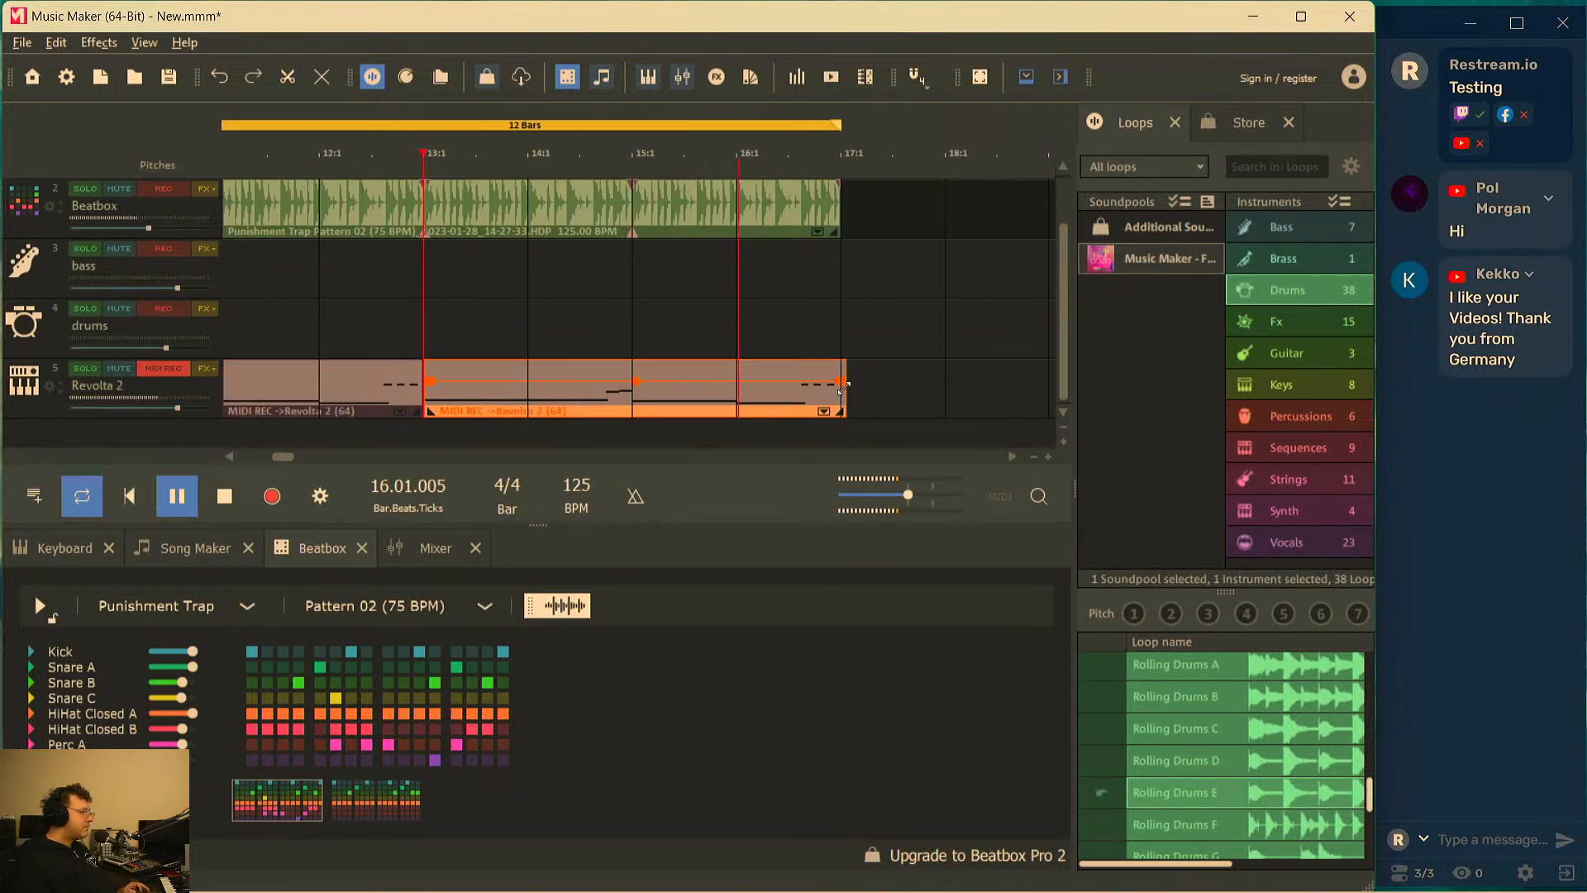
pyautogui.moveTo(845, 390); pyautogui.dragTo(841, 390)
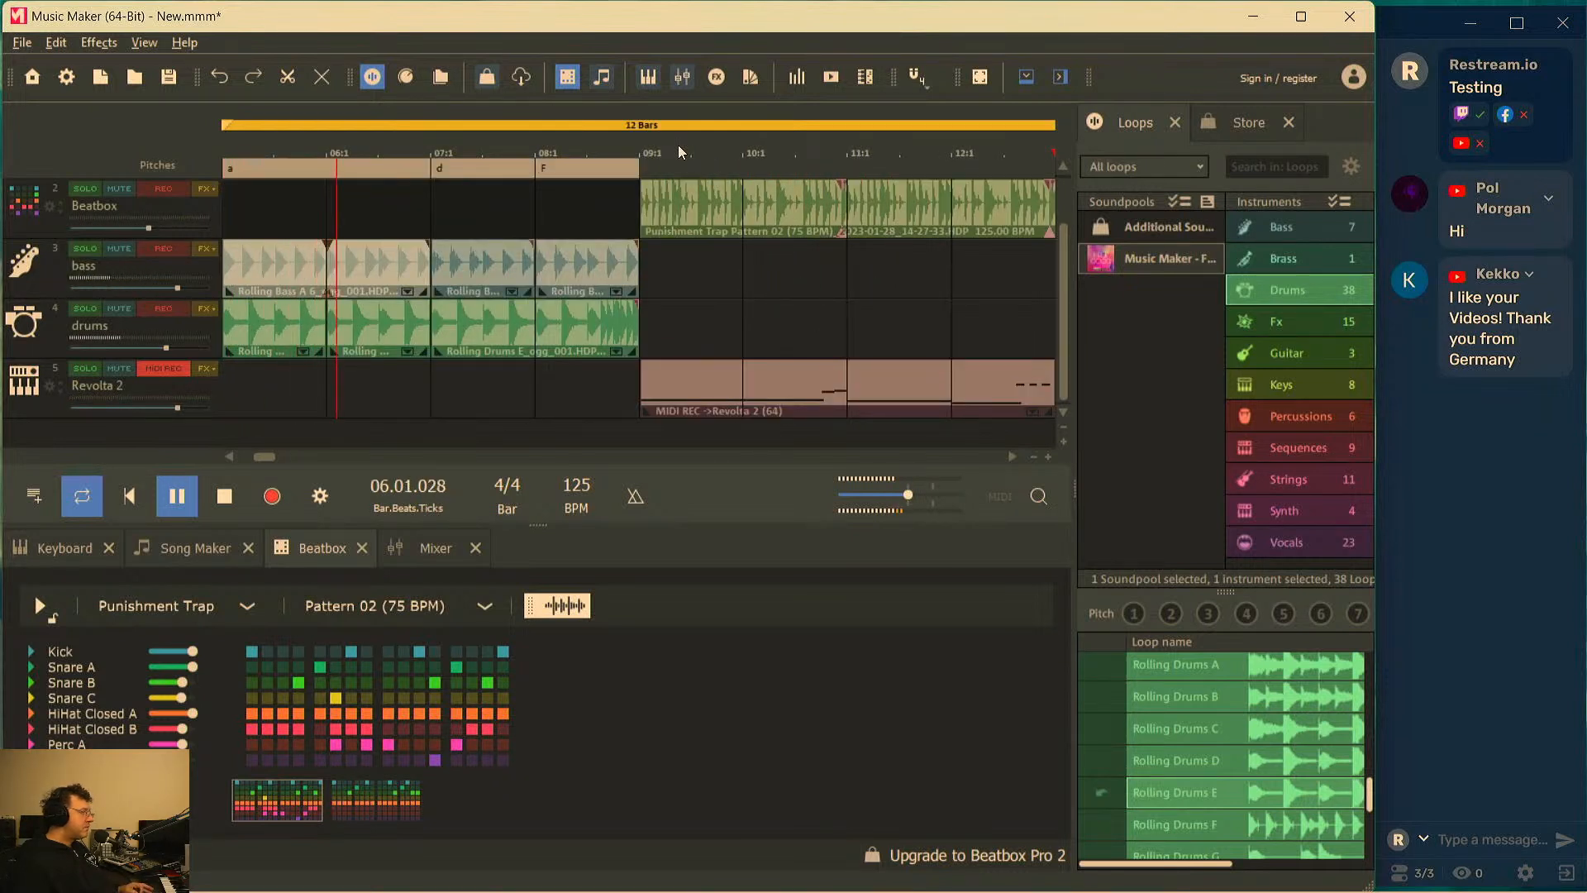
pyautogui.scroll(-2, 678, 146)
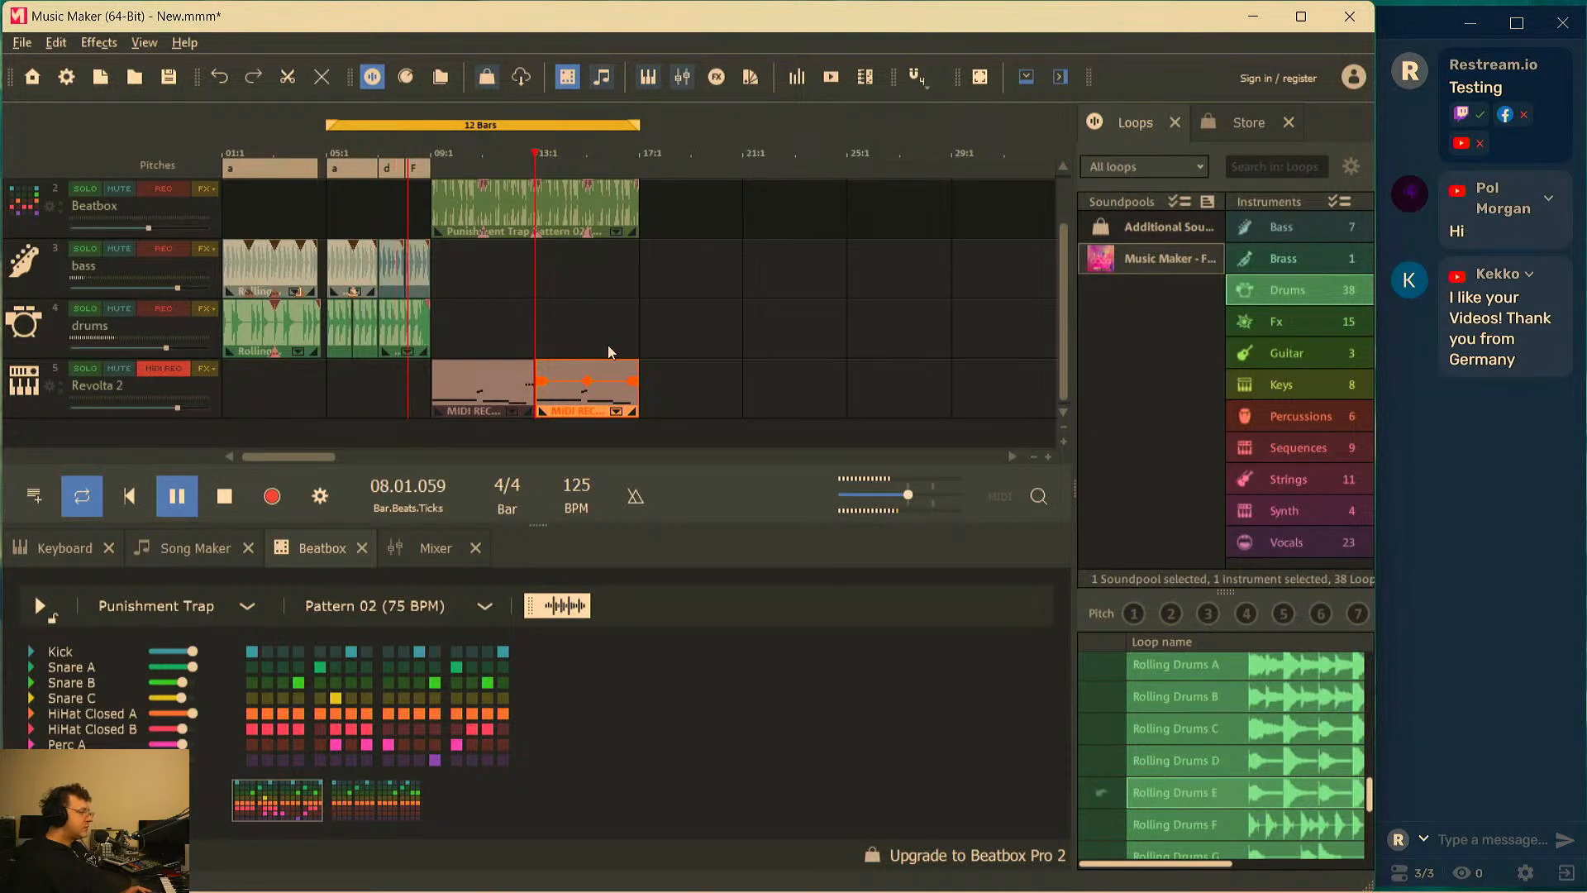
# Close the Beatbox, Mixer, Song Maker and Keyboard panels and unmute the Beatbox track
pyautogui.click(361, 549)
pyautogui.click(361, 550)
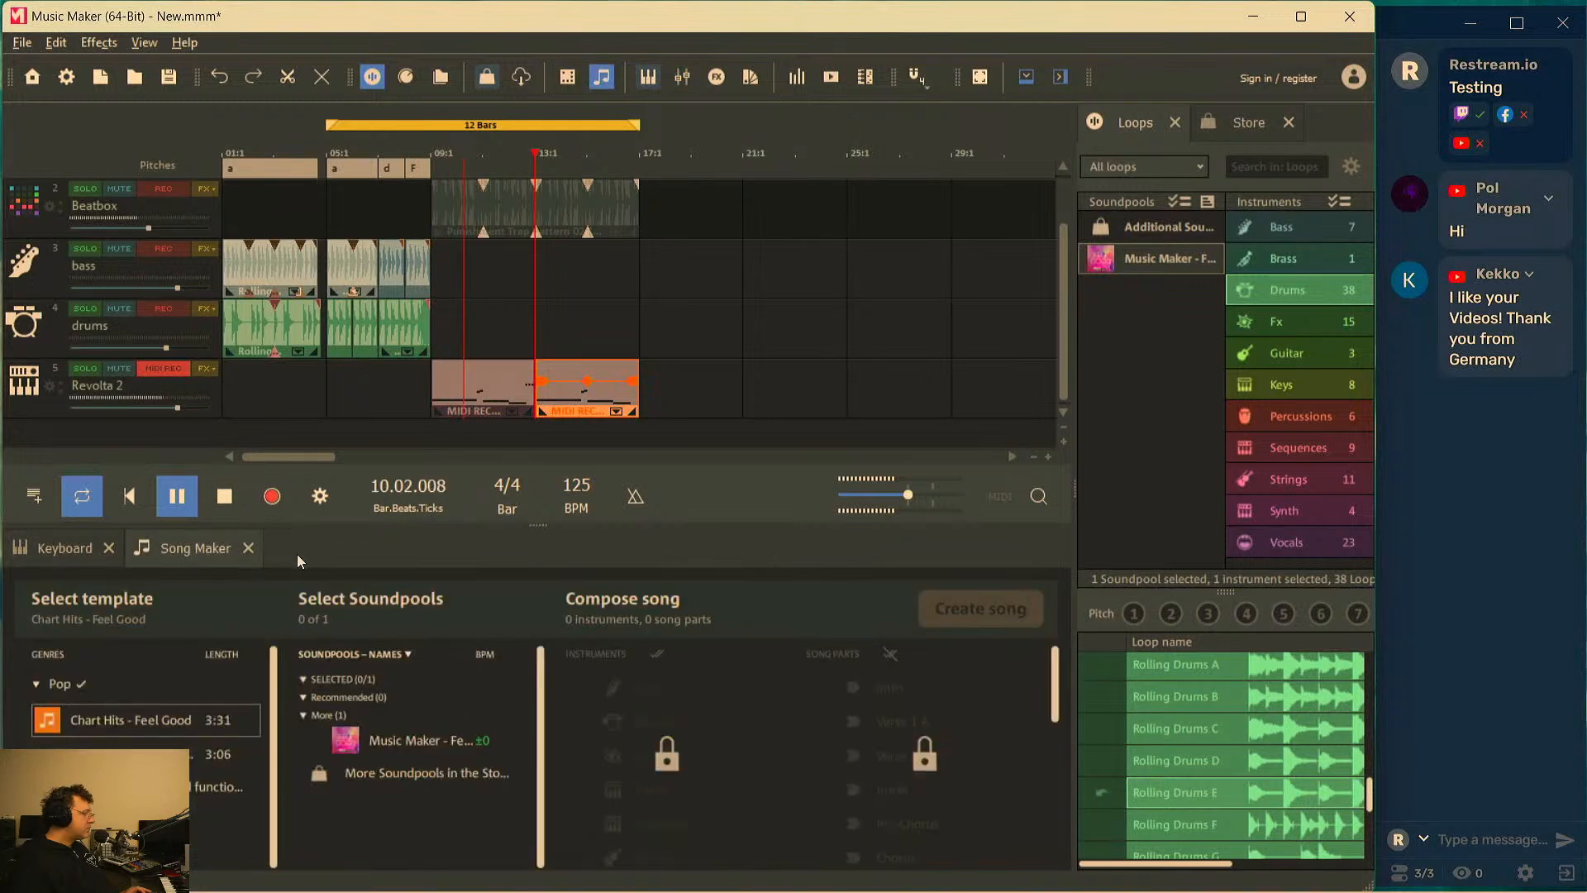
pyautogui.click(249, 548)
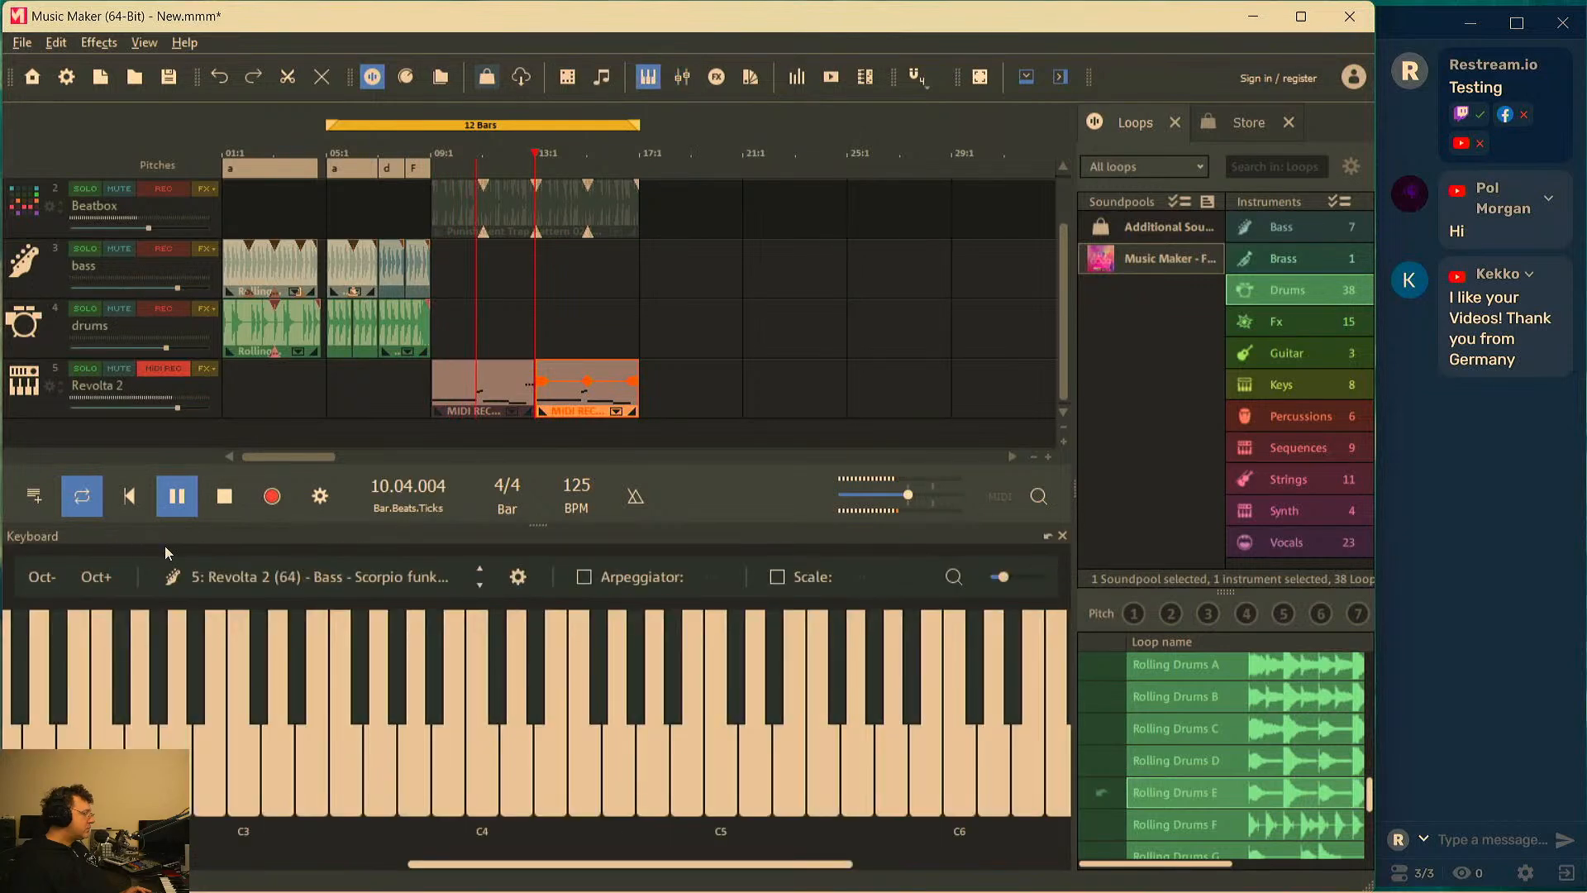
pyautogui.click(1061, 536)
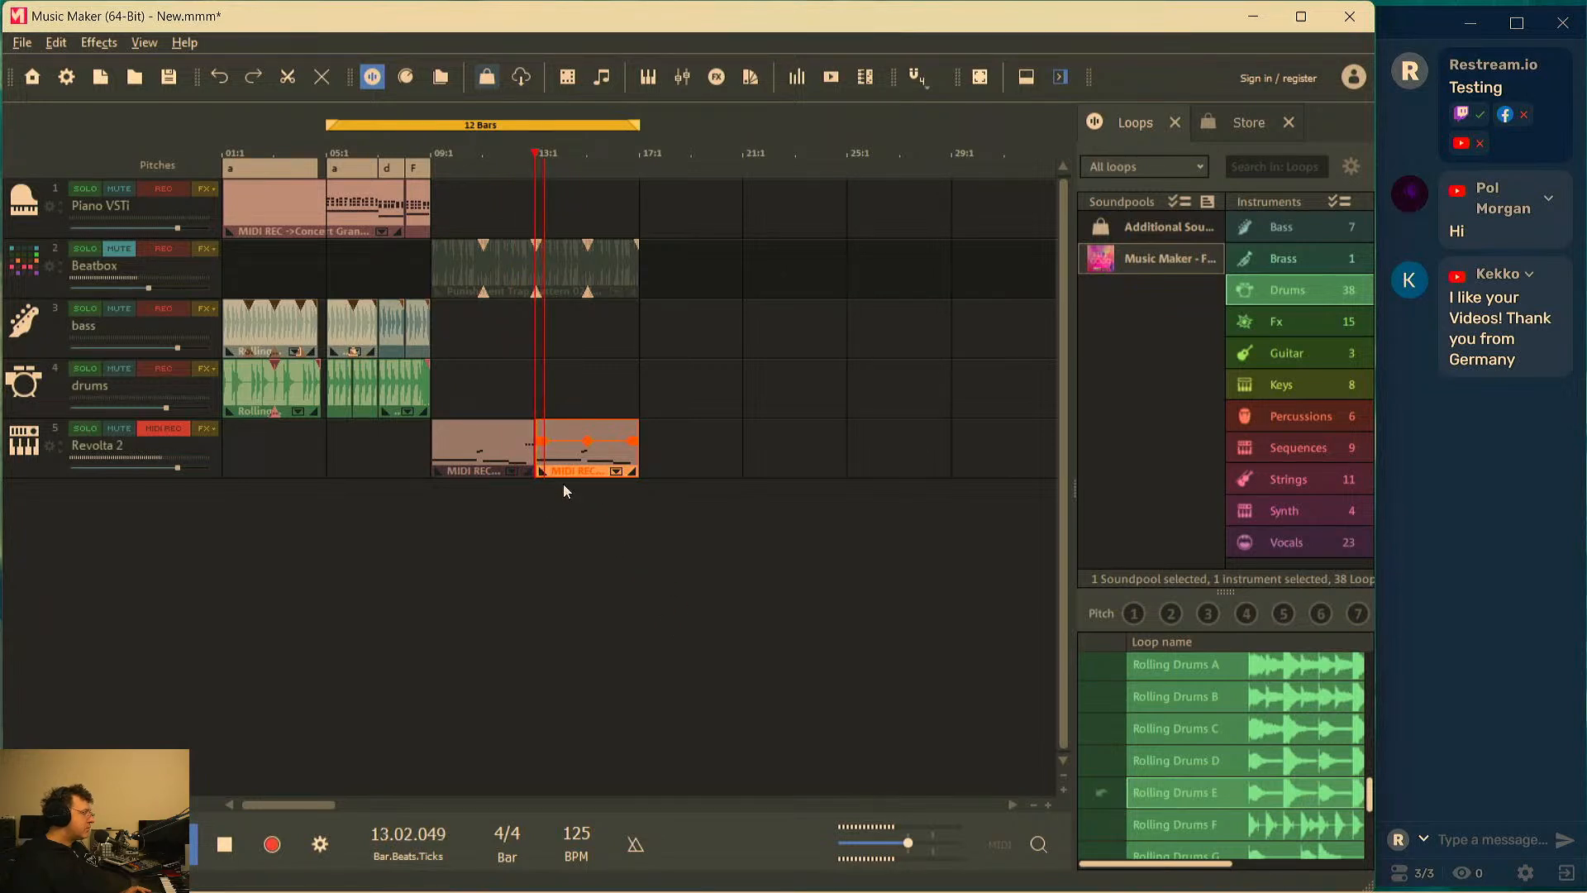
pyautogui.click(118, 250)
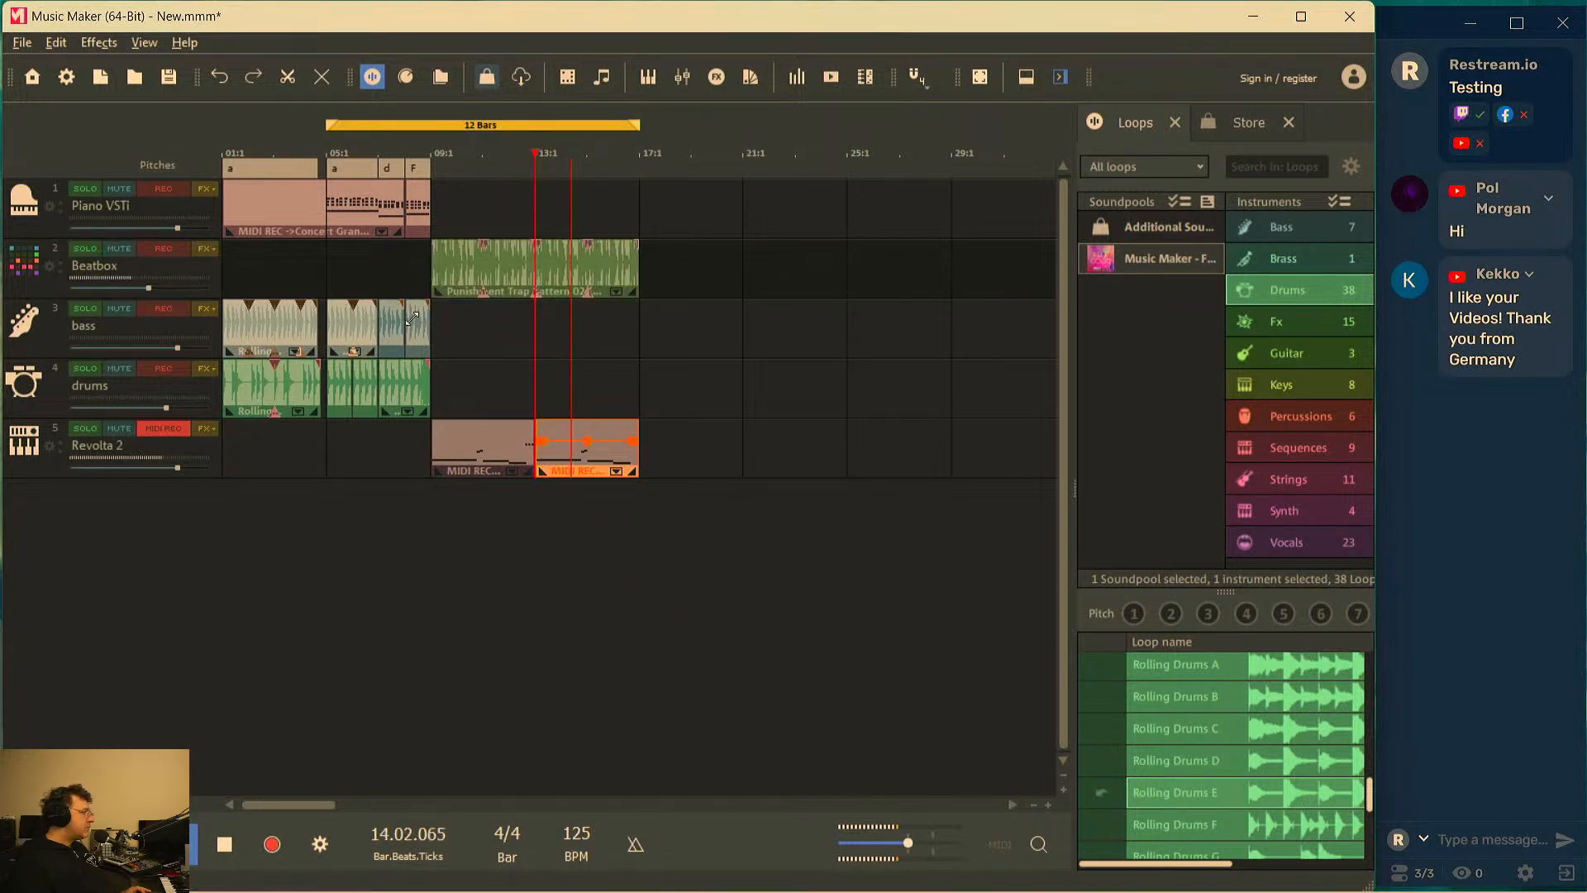
# Raise the Beatbox track's volume to about -1.9 and move the start of the playback range to bar 9
pyautogui.moveTo(151, 286); pyautogui.dragTo(167, 291)
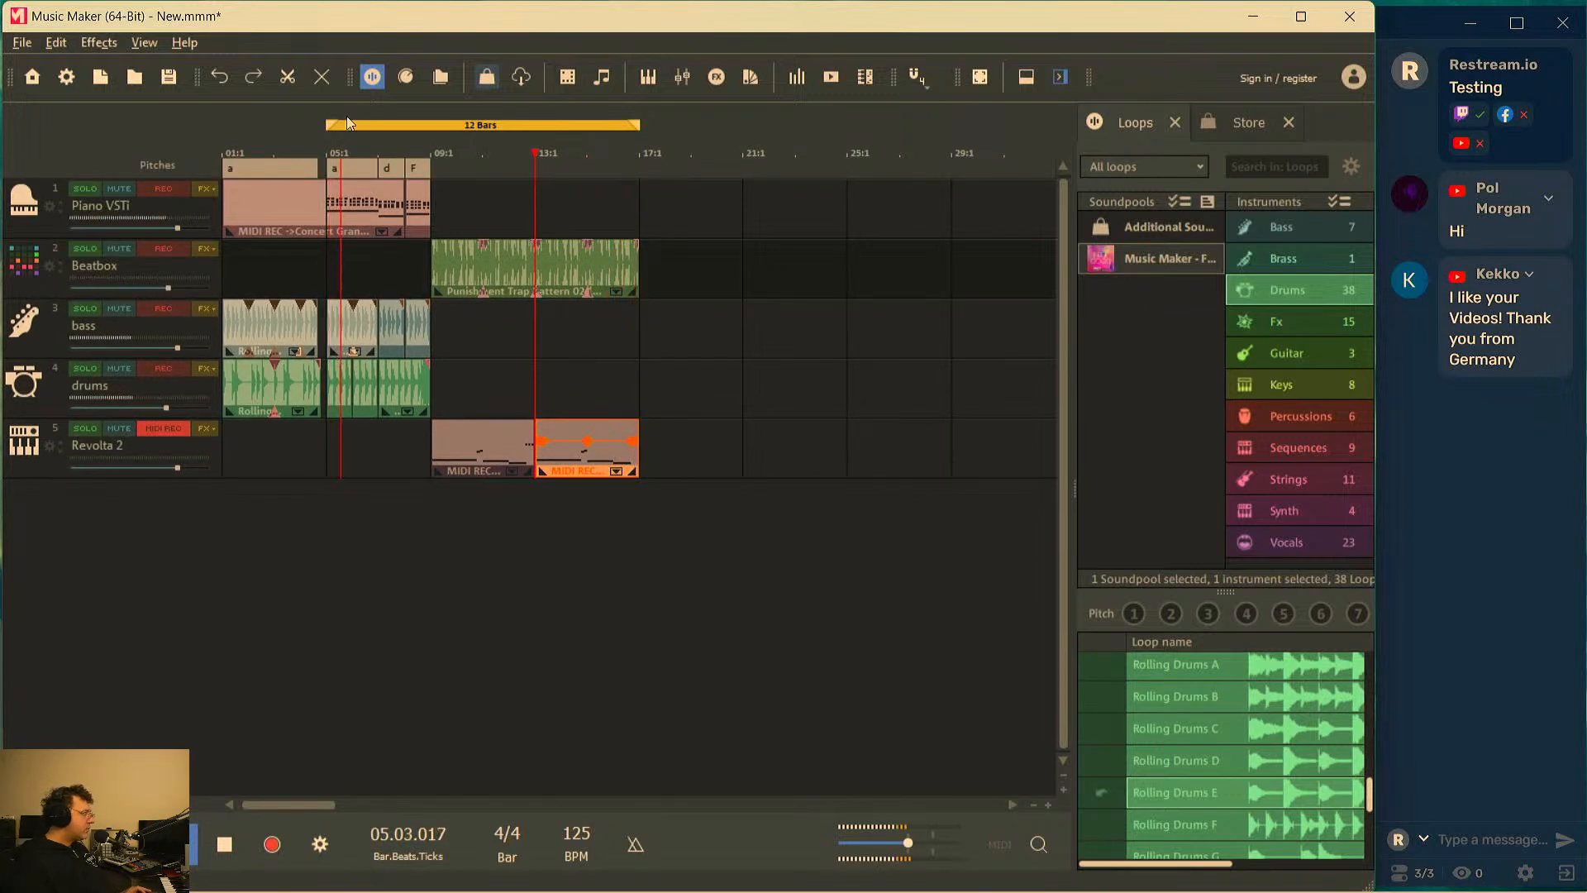
pyautogui.moveTo(327, 125); pyautogui.dragTo(431, 129)
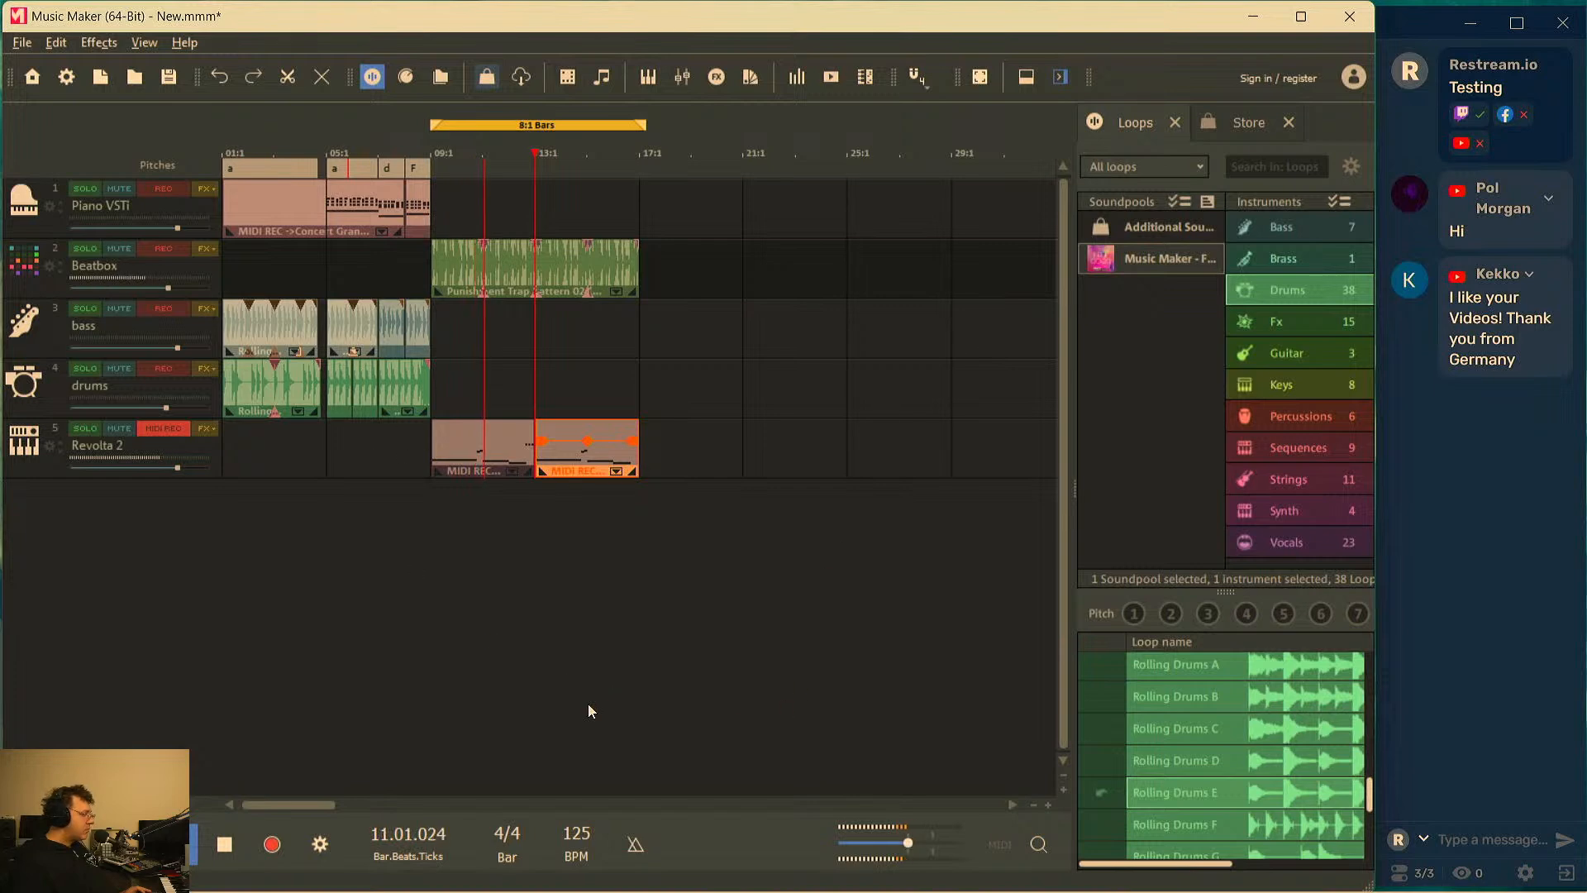
# Lower the Revolta 2 track to about -1.7 in the mixer and disarm its MIDI recording
pyautogui.press('m')
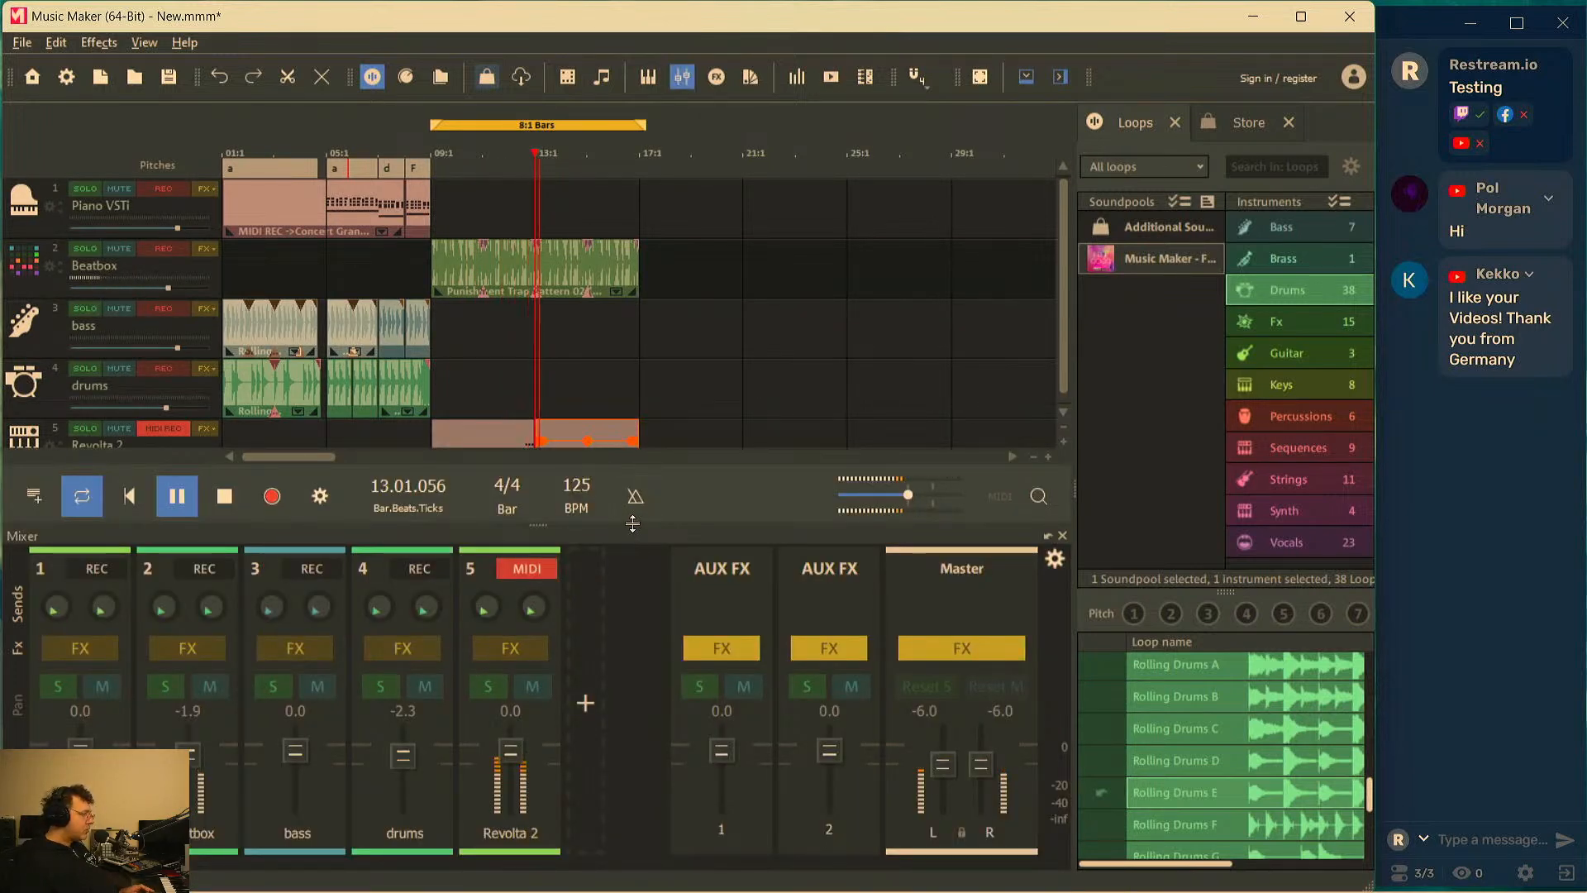
pyautogui.moveTo(633, 523); pyautogui.dragTo(632, 560)
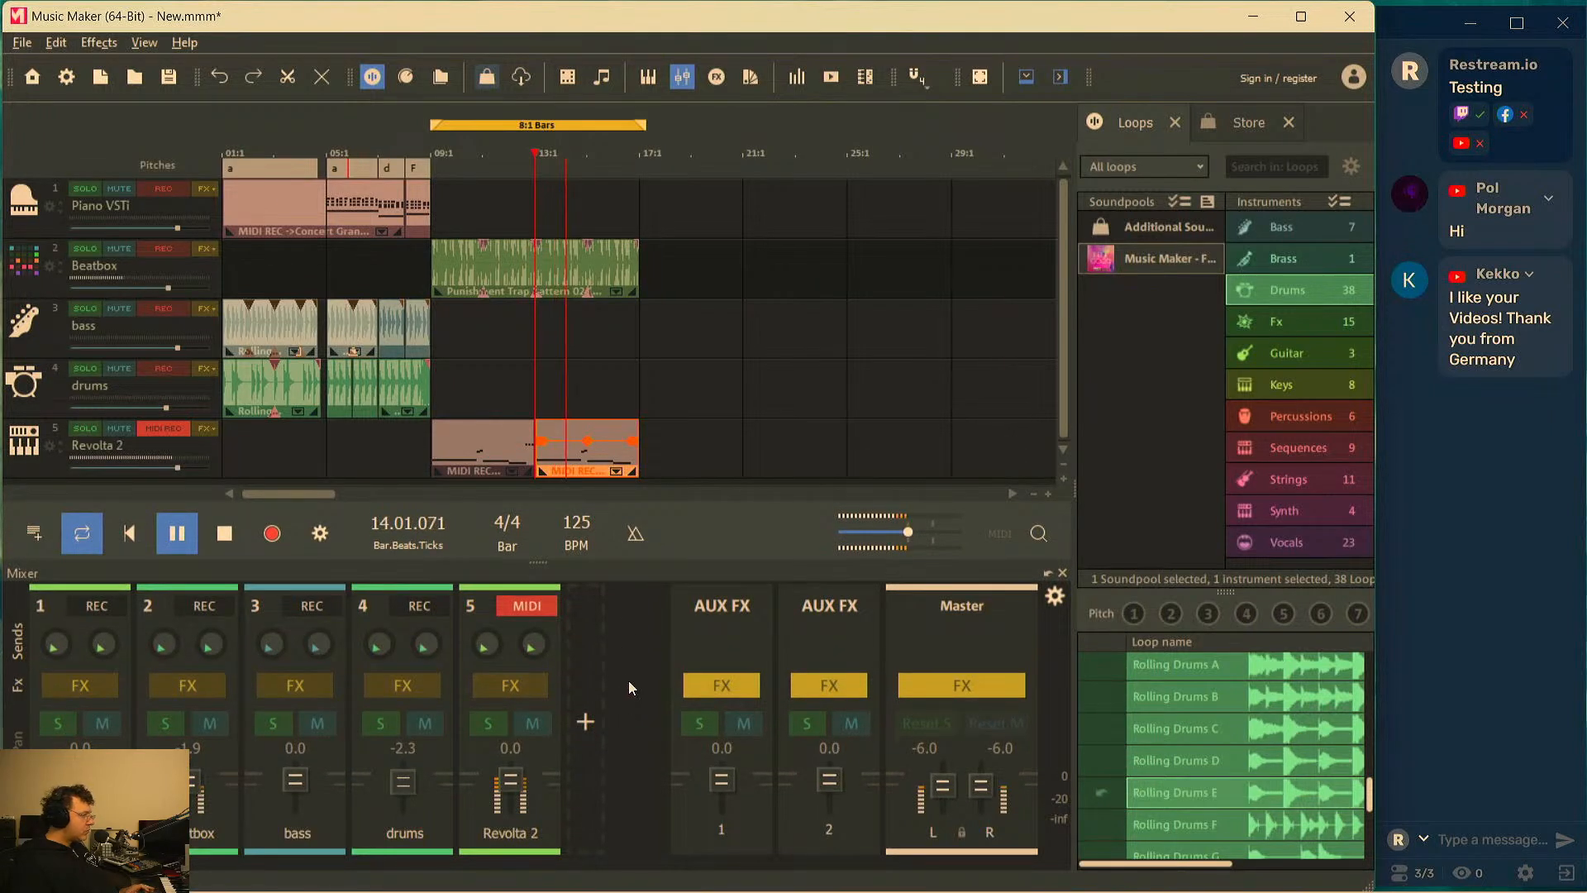
pyautogui.moveTo(510, 780); pyautogui.dragTo(513, 784)
pyautogui.click(529, 611)
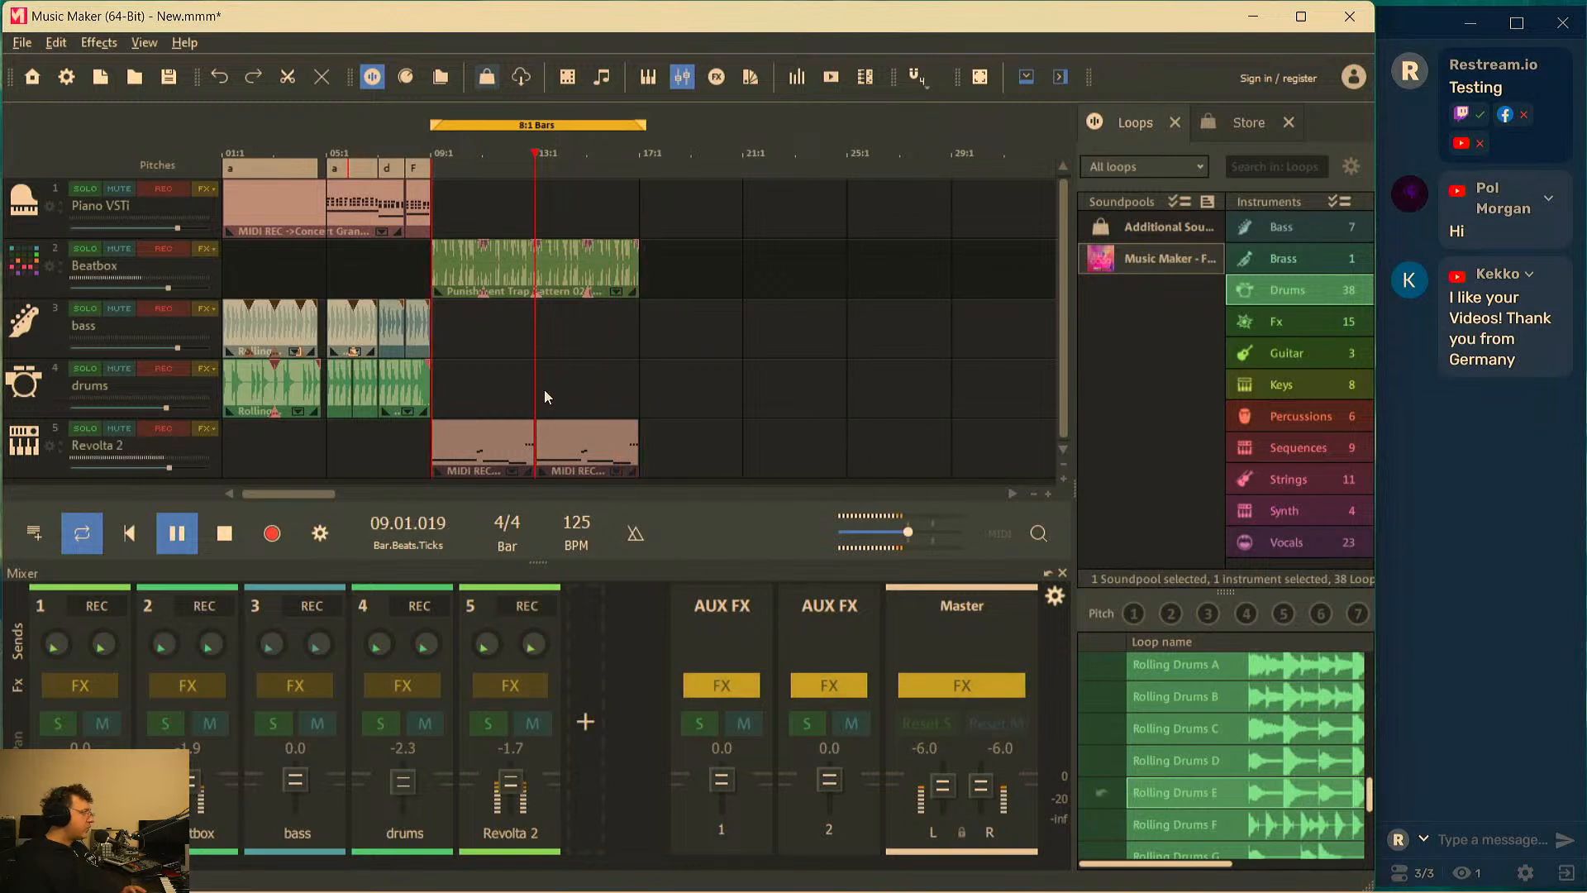
# Set the Beatbox track's Reverb effect to a reverb time of 8341 ms and a mix of 20.5 %
pyautogui.click(210, 248)
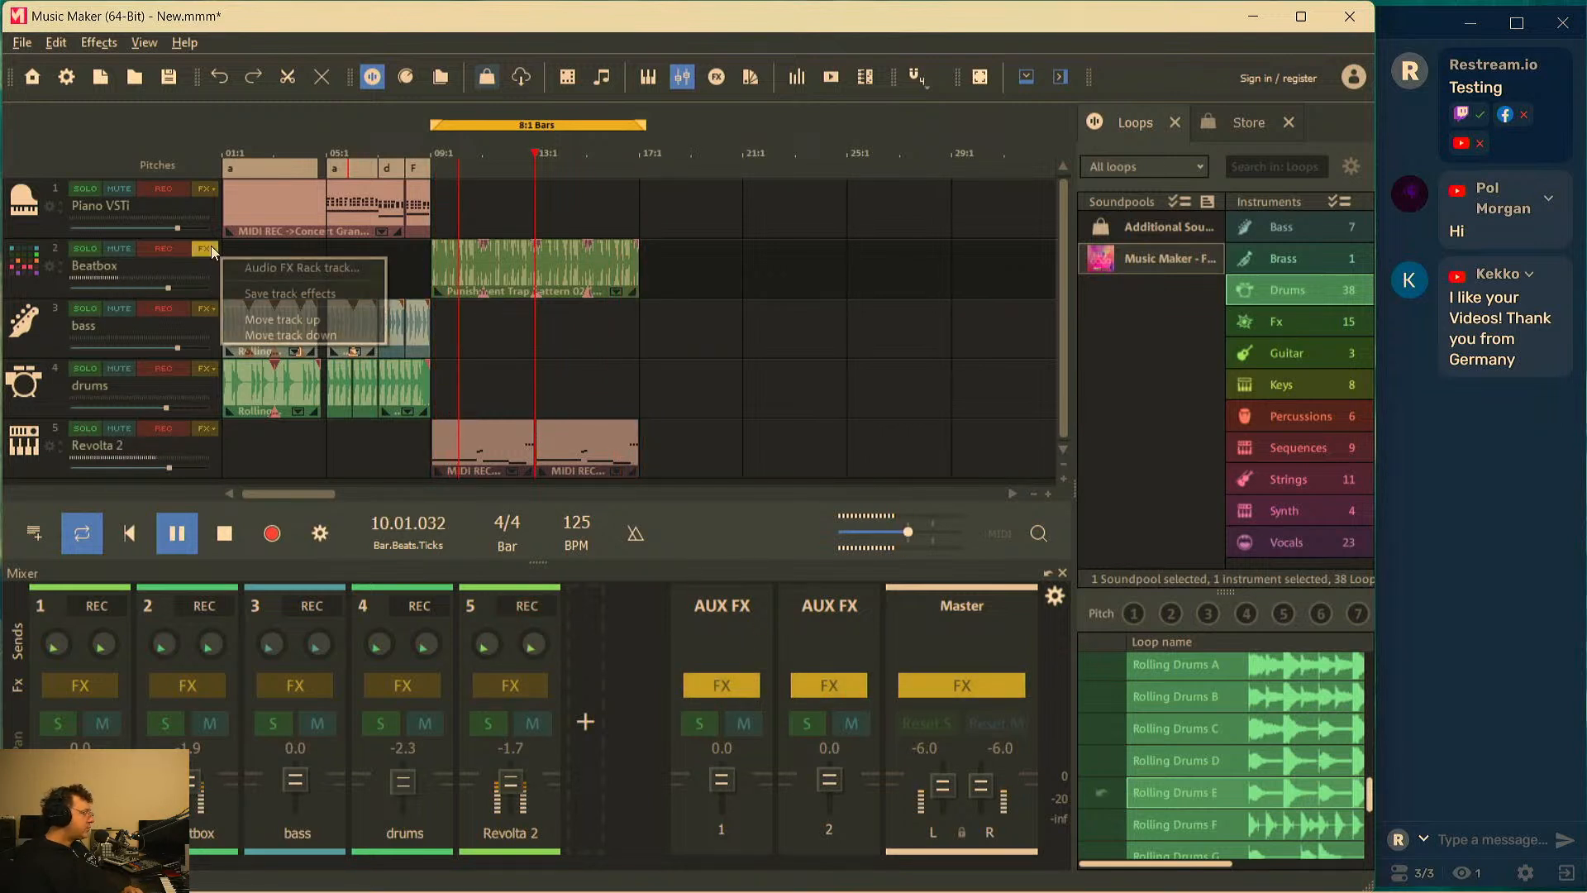
pyautogui.click(248, 270)
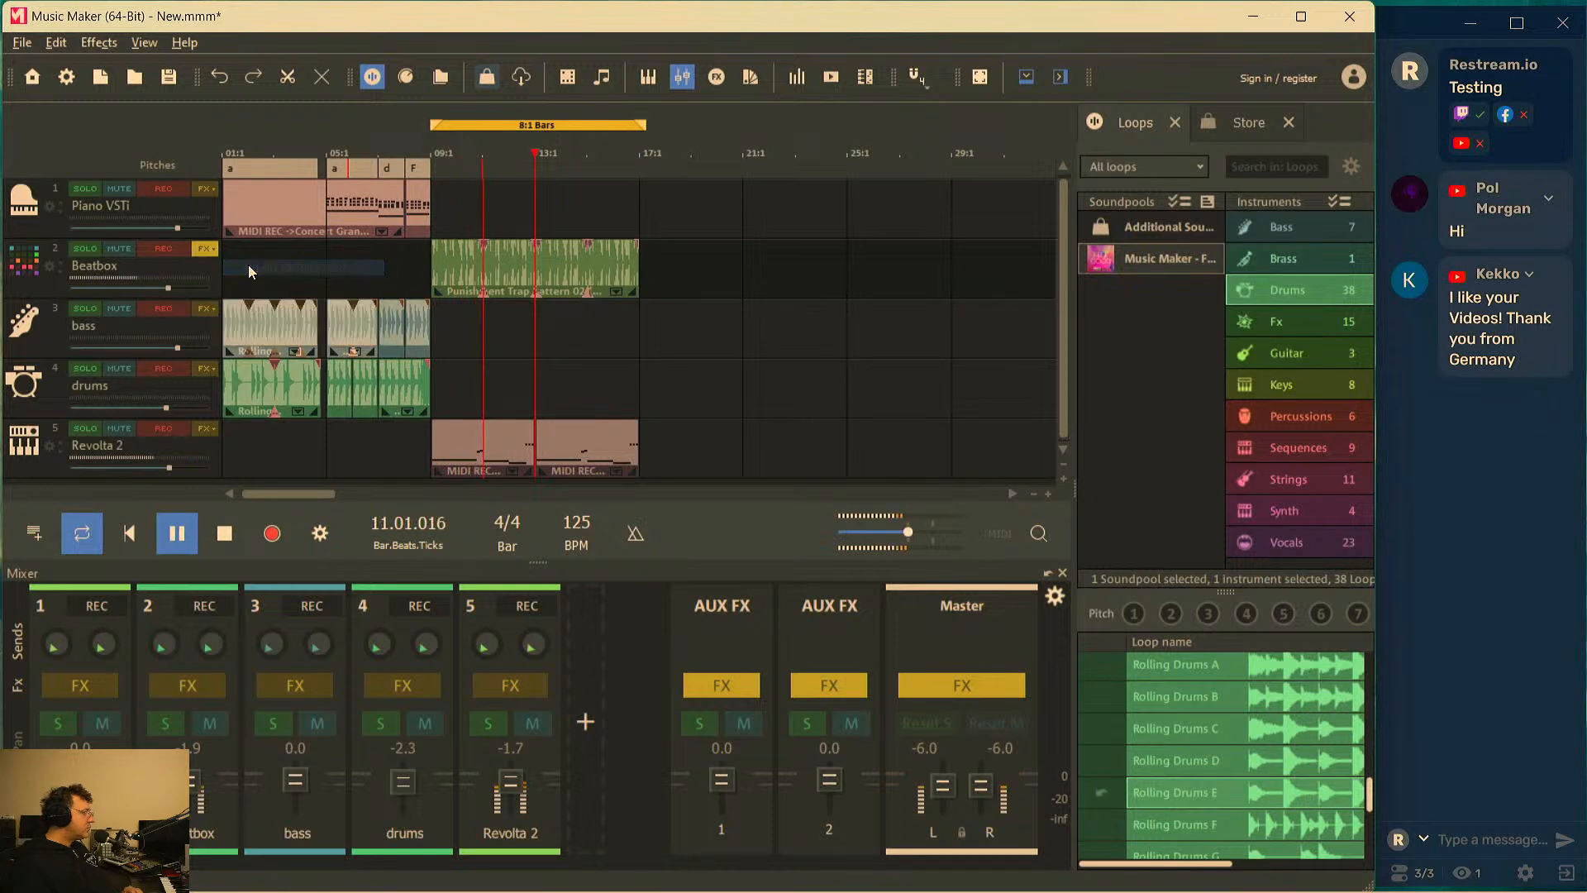
pyautogui.moveTo(354, 124); pyautogui.dragTo(451, 152)
pyautogui.click(184, 326)
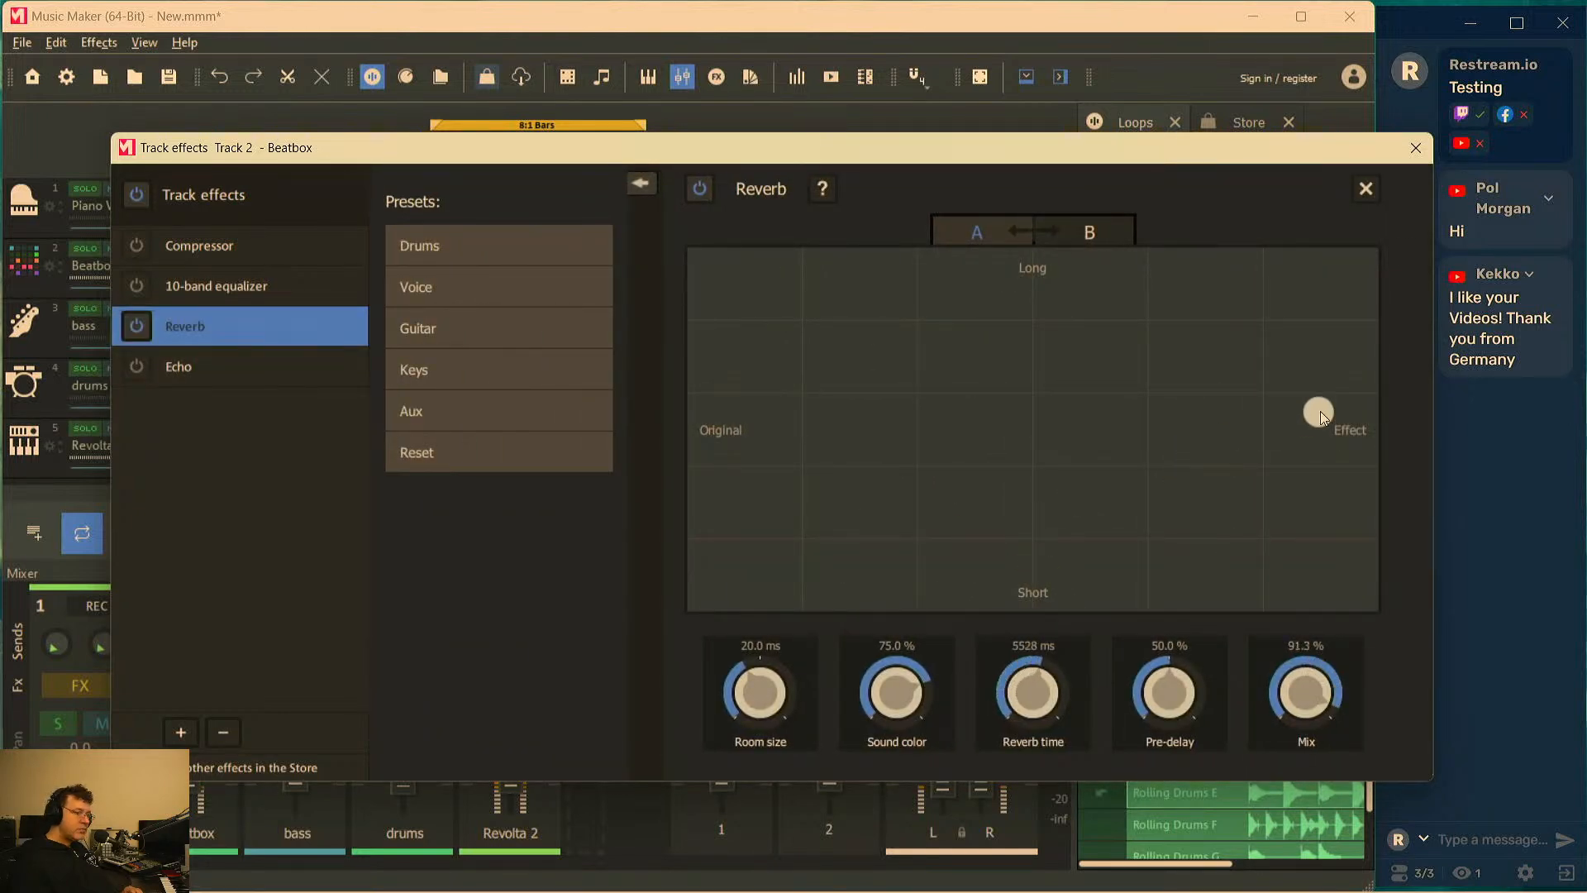
pyautogui.moveTo(1271, 330); pyautogui.dragTo(1135, 283)
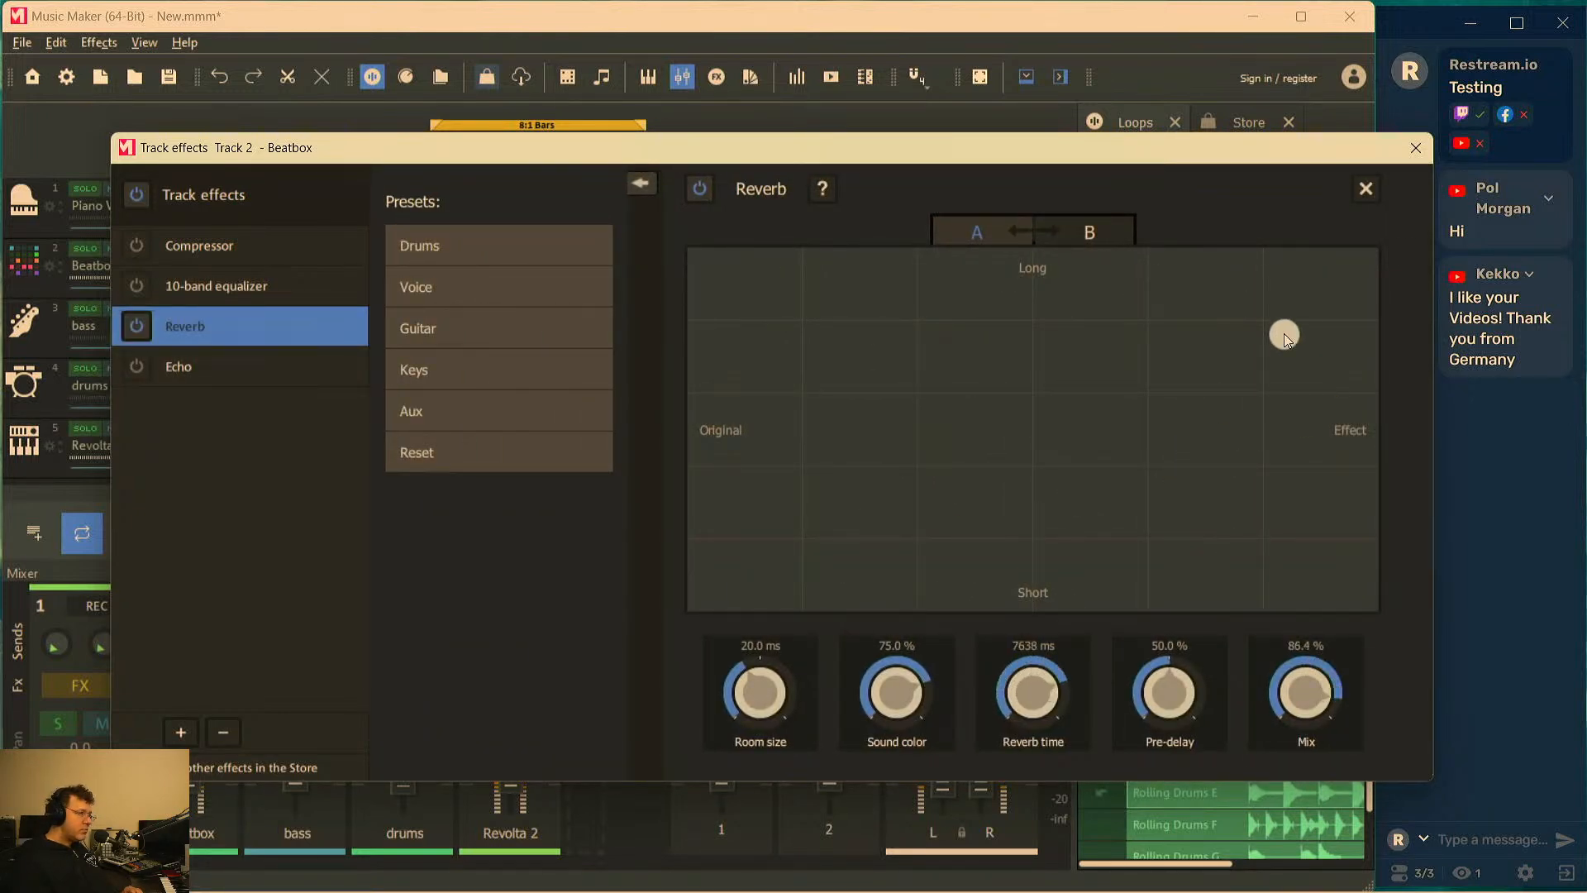
pyautogui.moveTo(1283, 334); pyautogui.dragTo(830, 309)
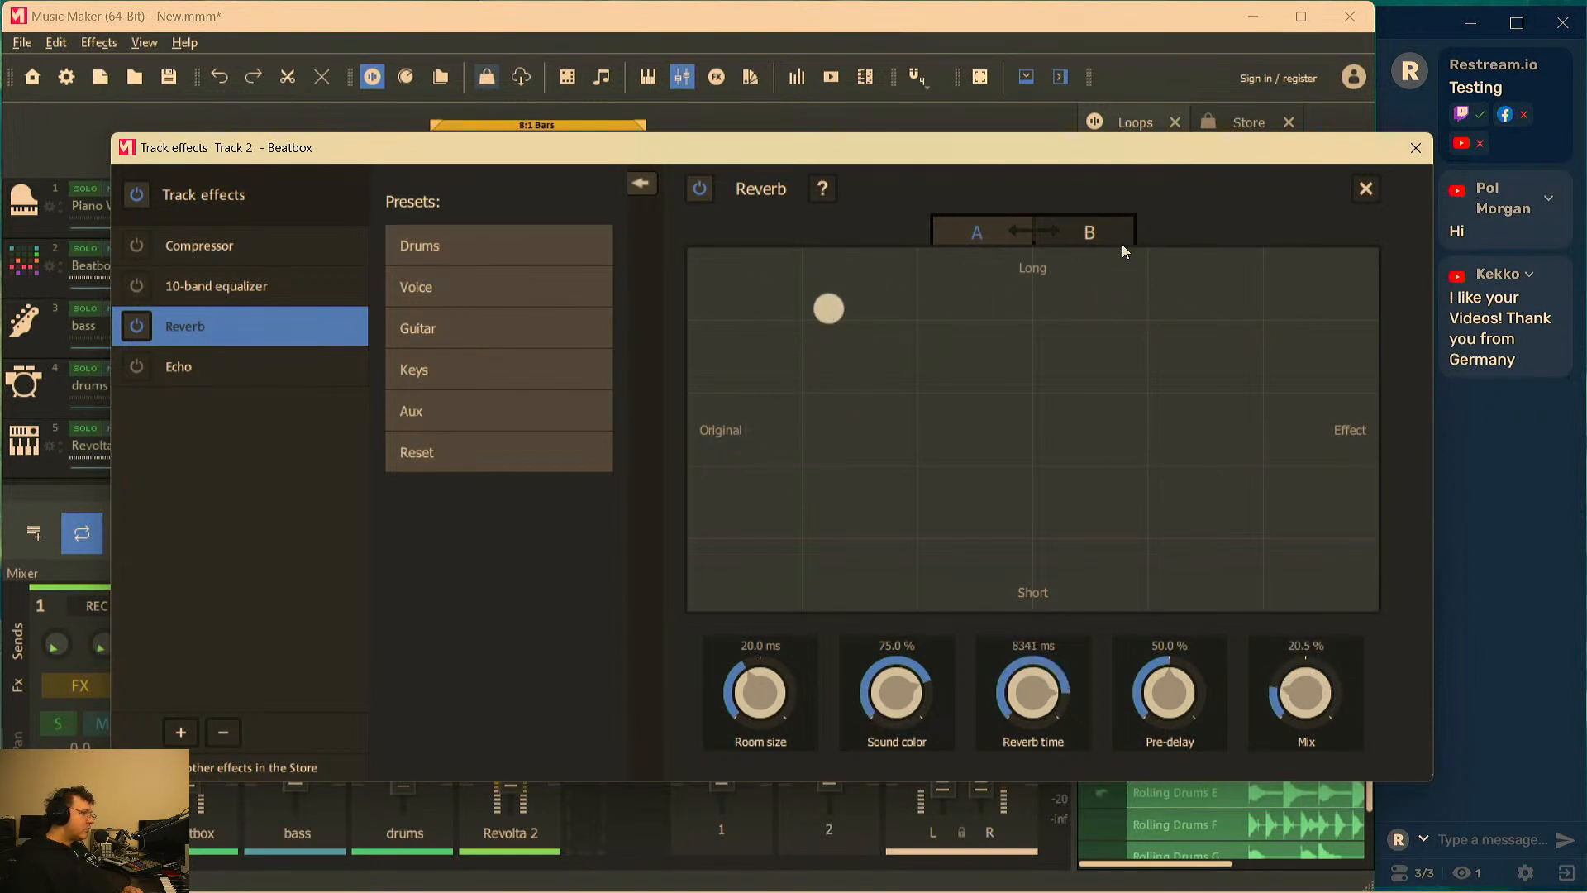
pyautogui.click(1367, 188)
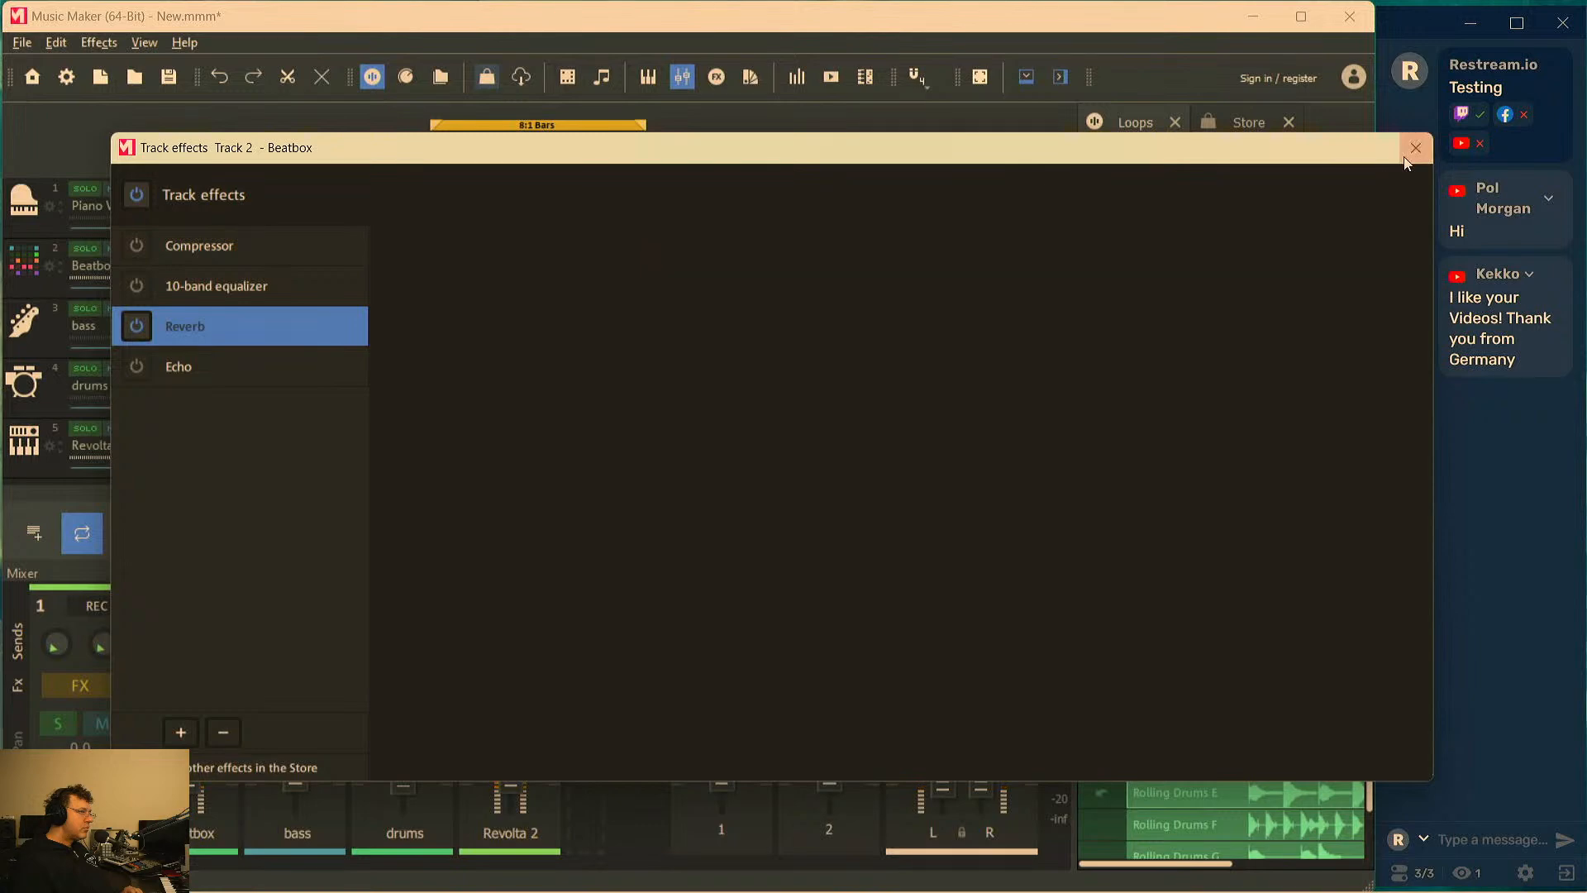
# Extend the playback range back to bar 1, move the playhead to bar 1 and play the arrangement
pyautogui.press('space')
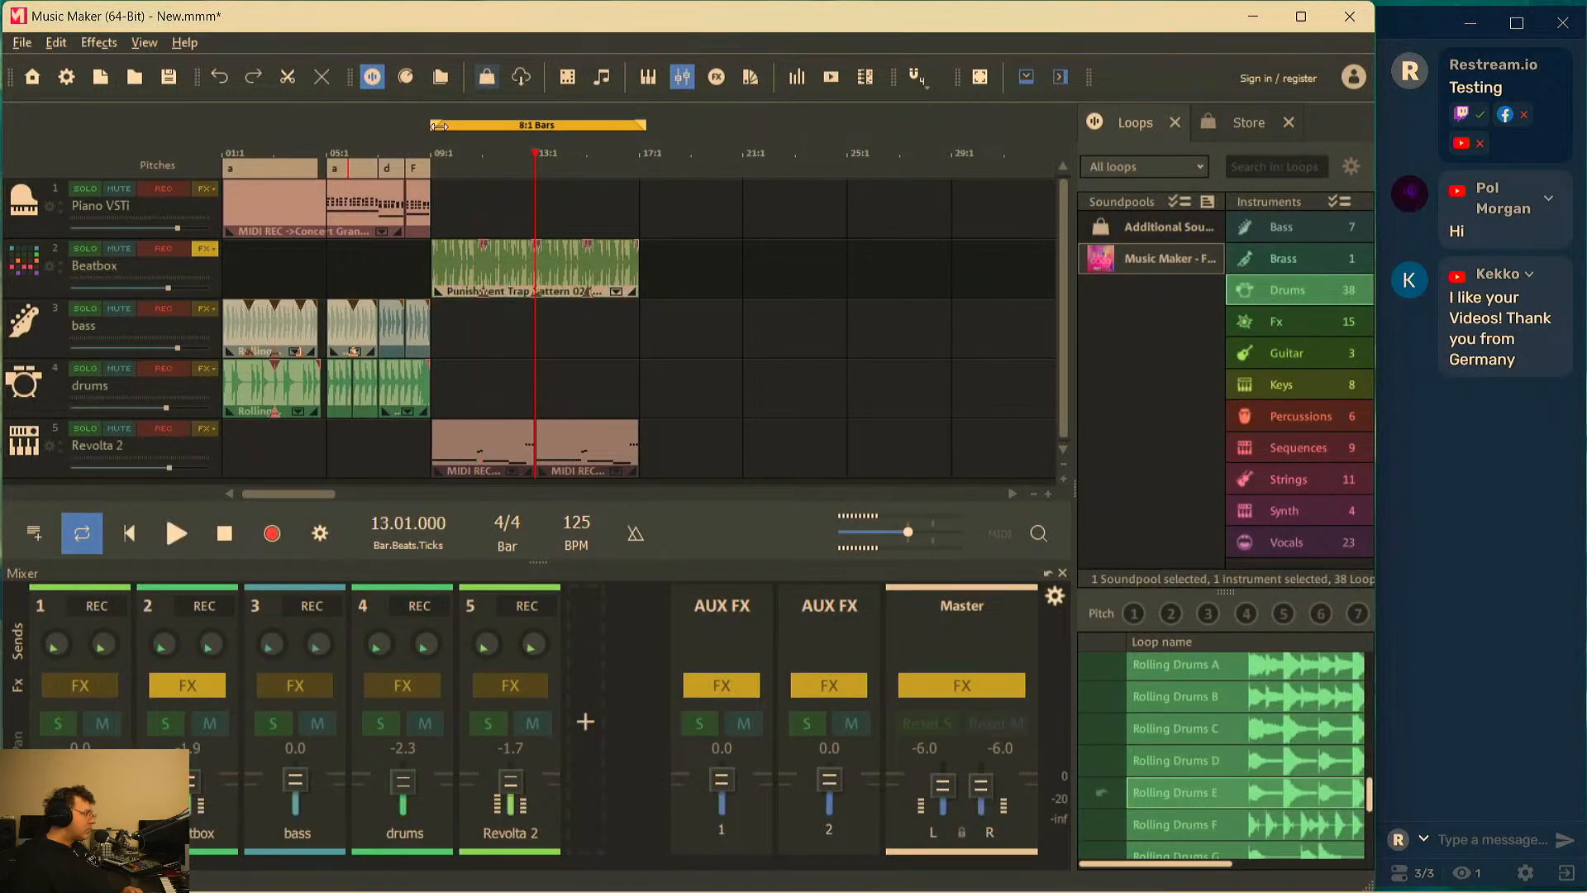
pyautogui.moveTo(440, 126); pyautogui.dragTo(222, 125)
pyautogui.press('space')
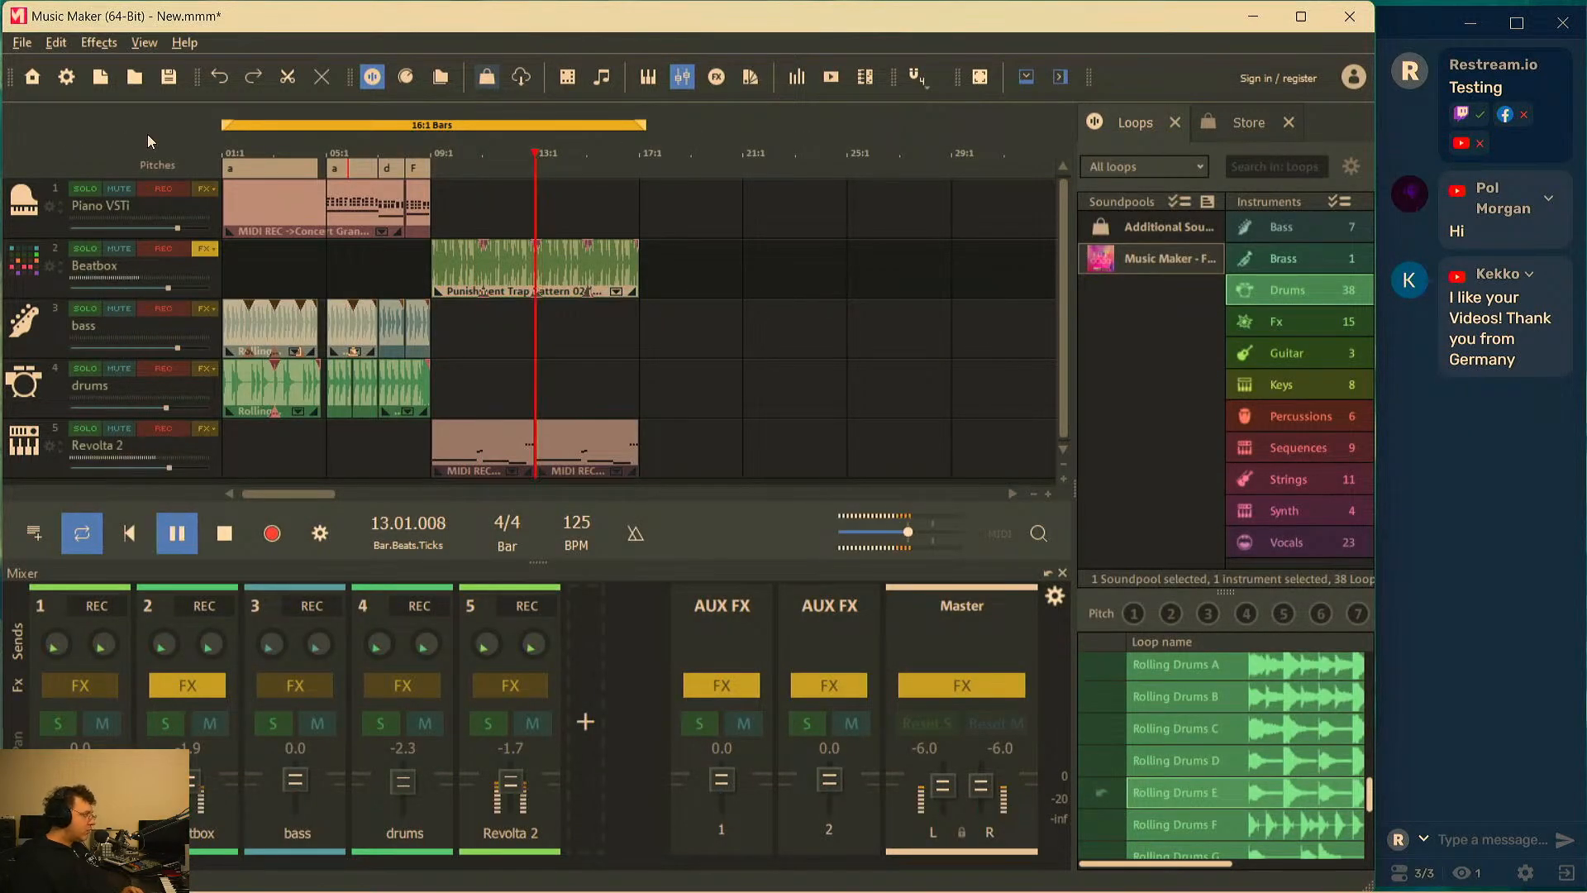
pyautogui.press('space')
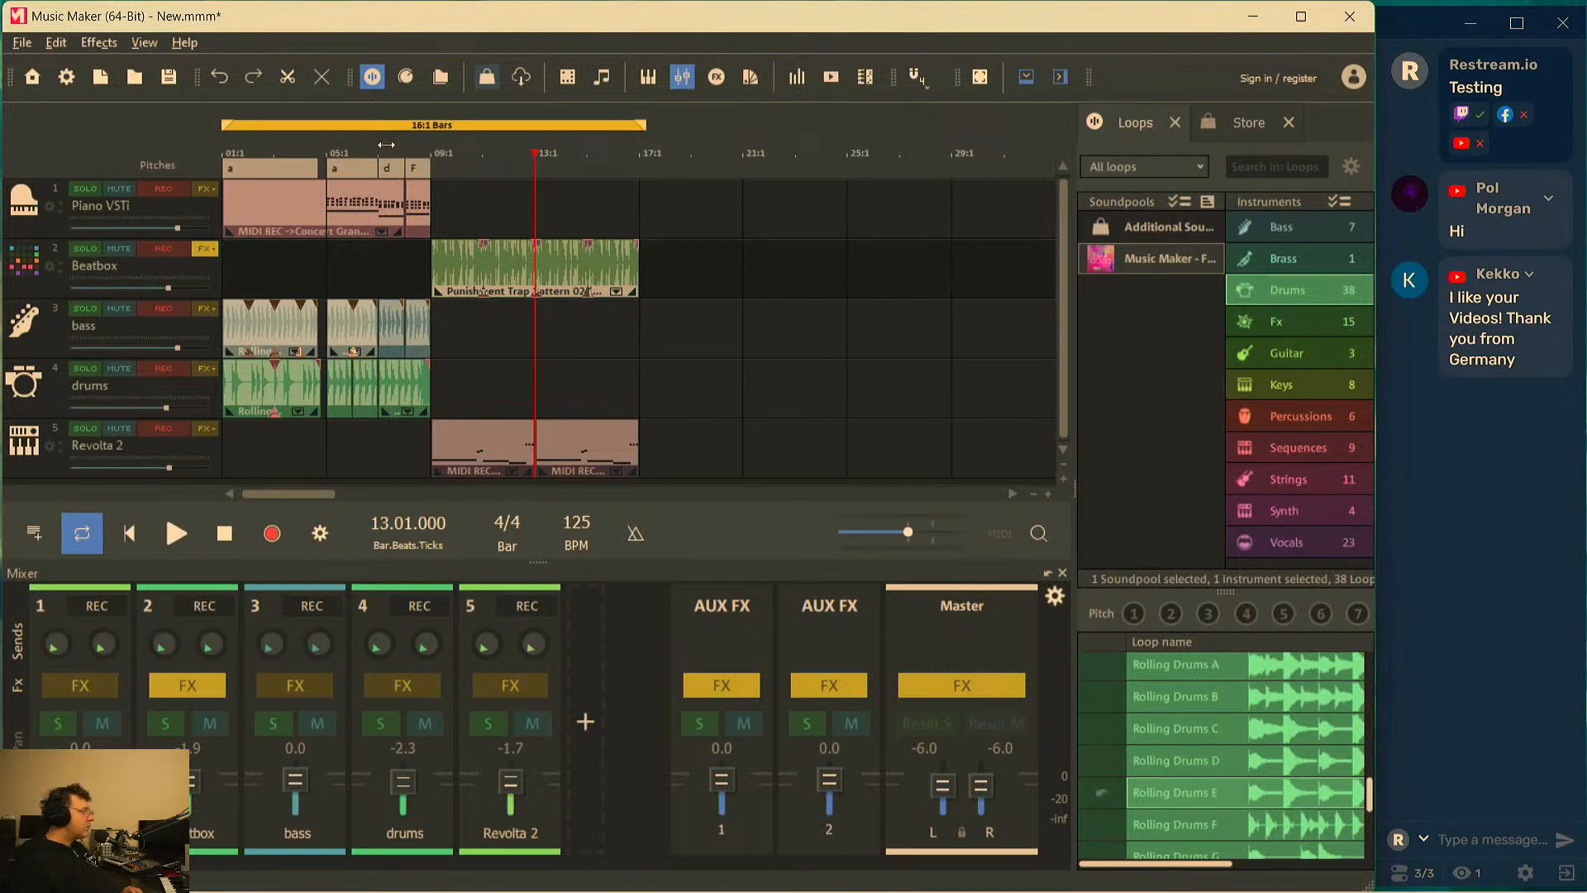
pyautogui.moveTo(535, 151); pyautogui.dragTo(147, 135)
pyautogui.press('space')
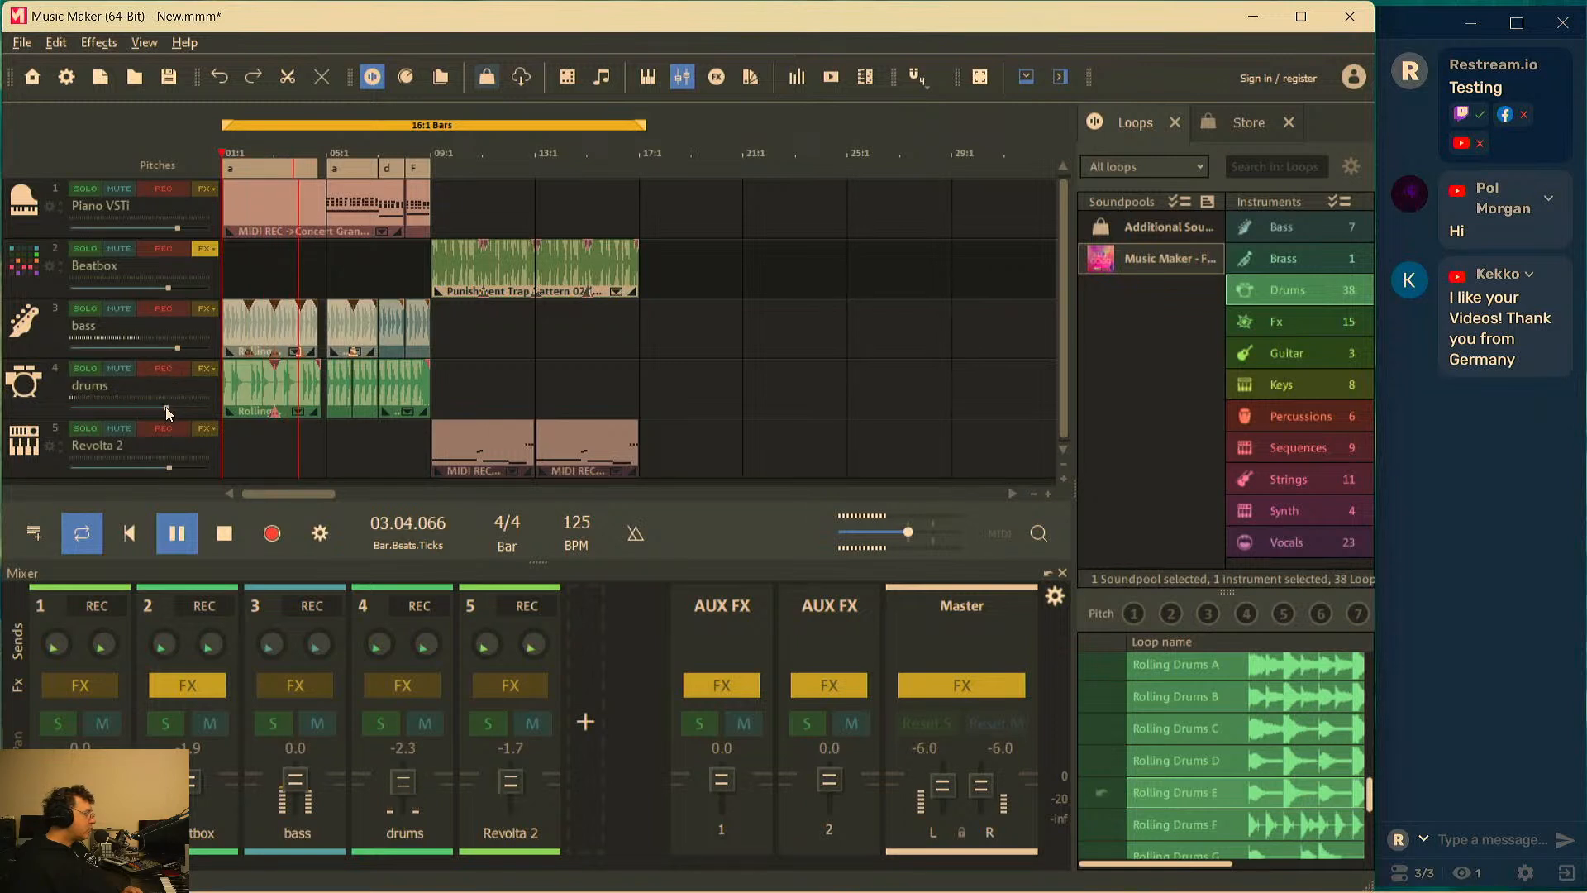
# Raise the drums track's volume to 0.5 during playback and stop playback after listening through the new section
pyautogui.moveTo(165, 407); pyautogui.dragTo(180, 407)
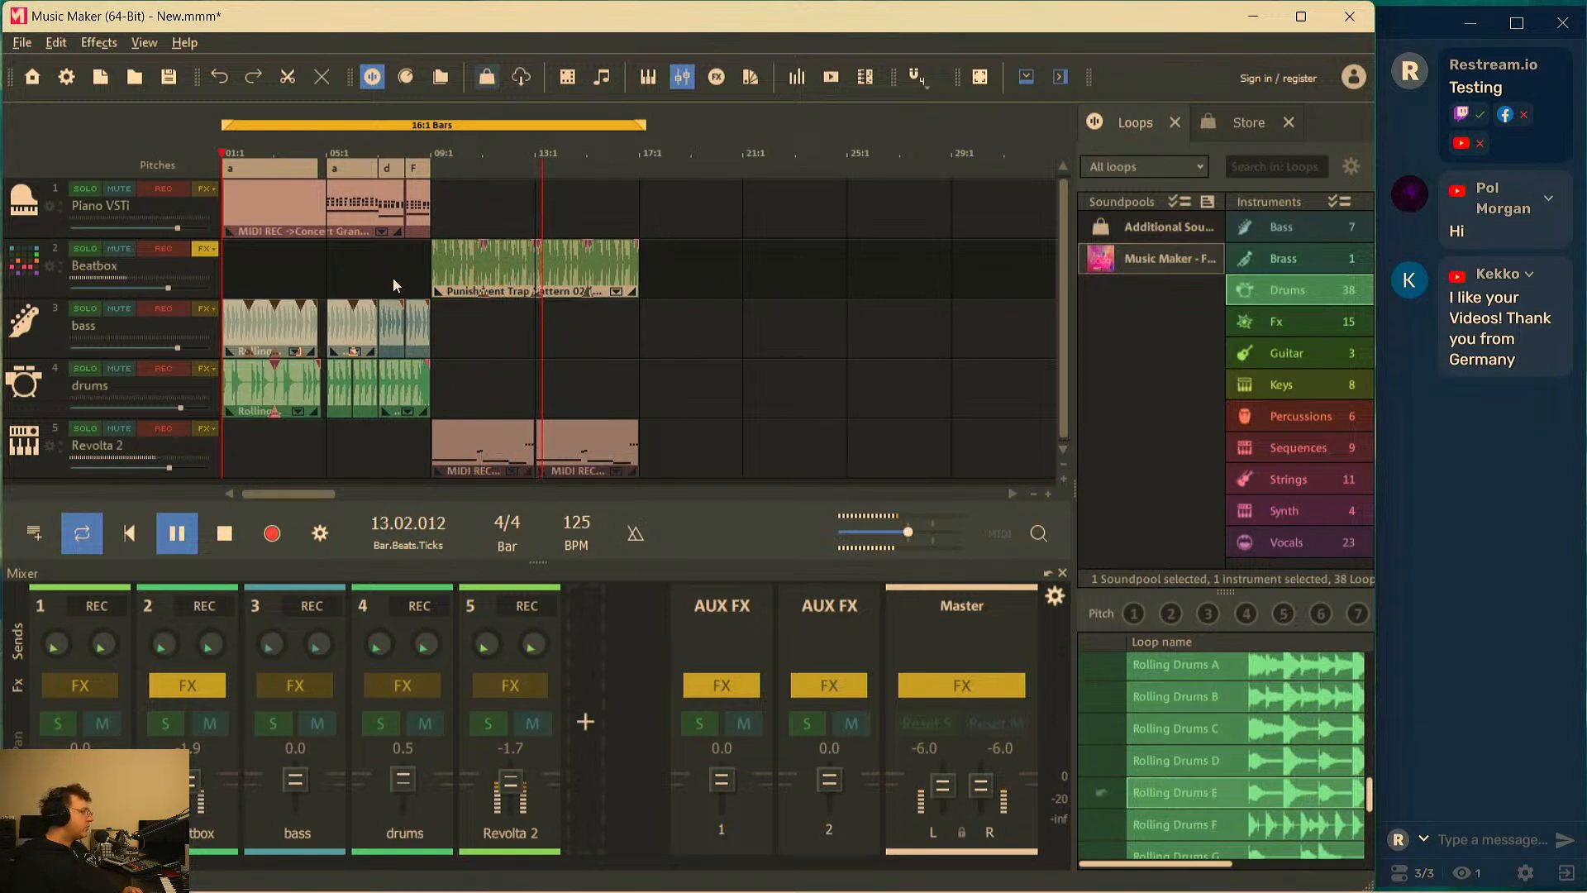
pyautogui.press('space')
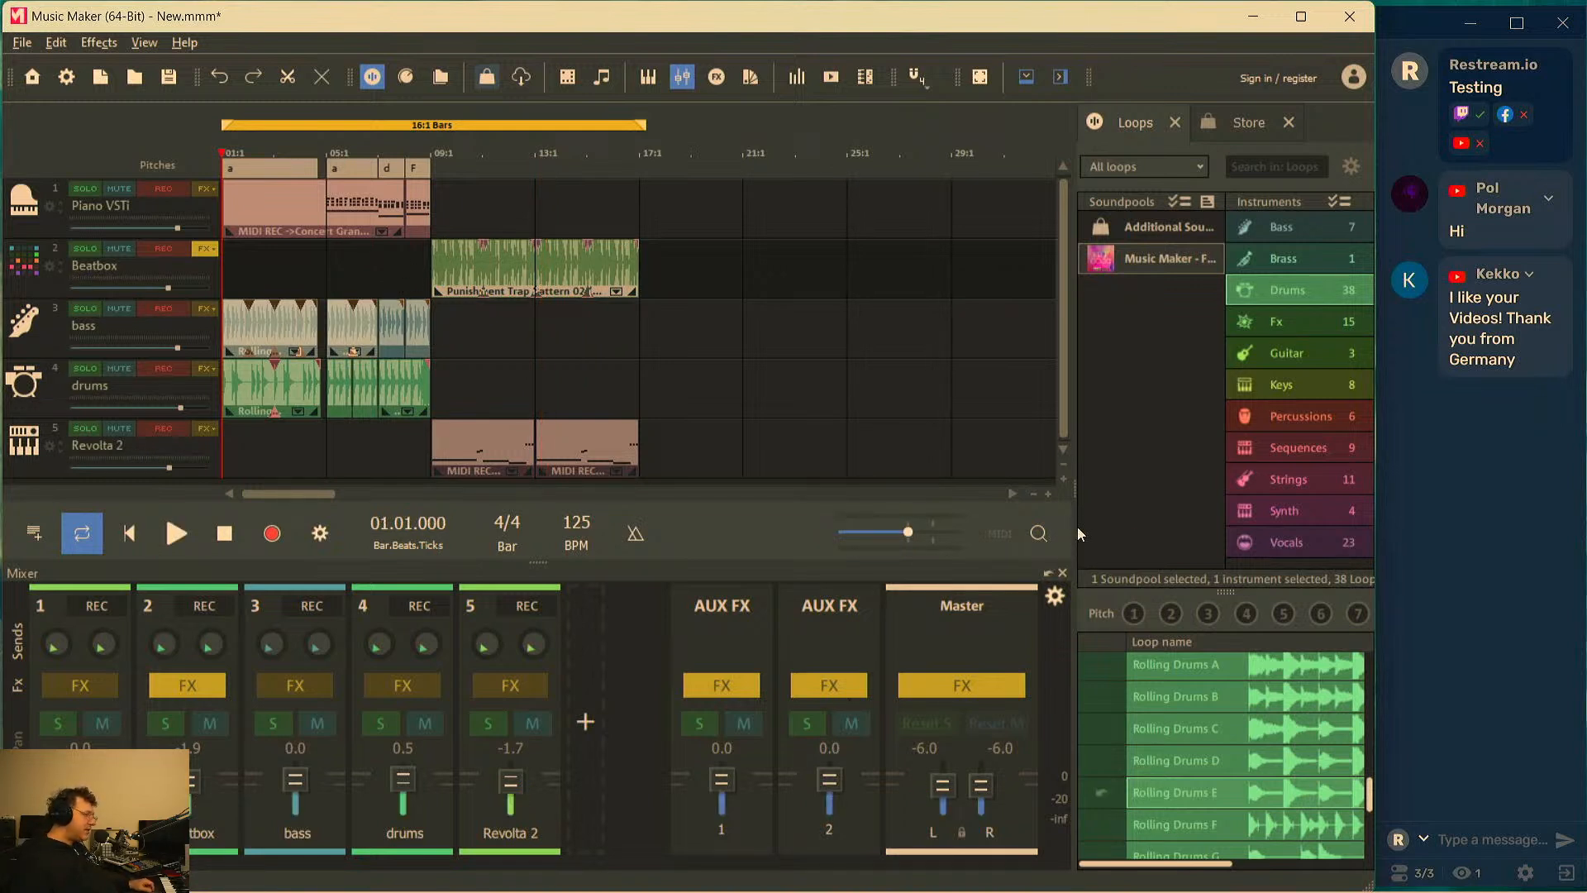
pyautogui.moveTo(1076, 496); pyautogui.dragTo(1103, 480)
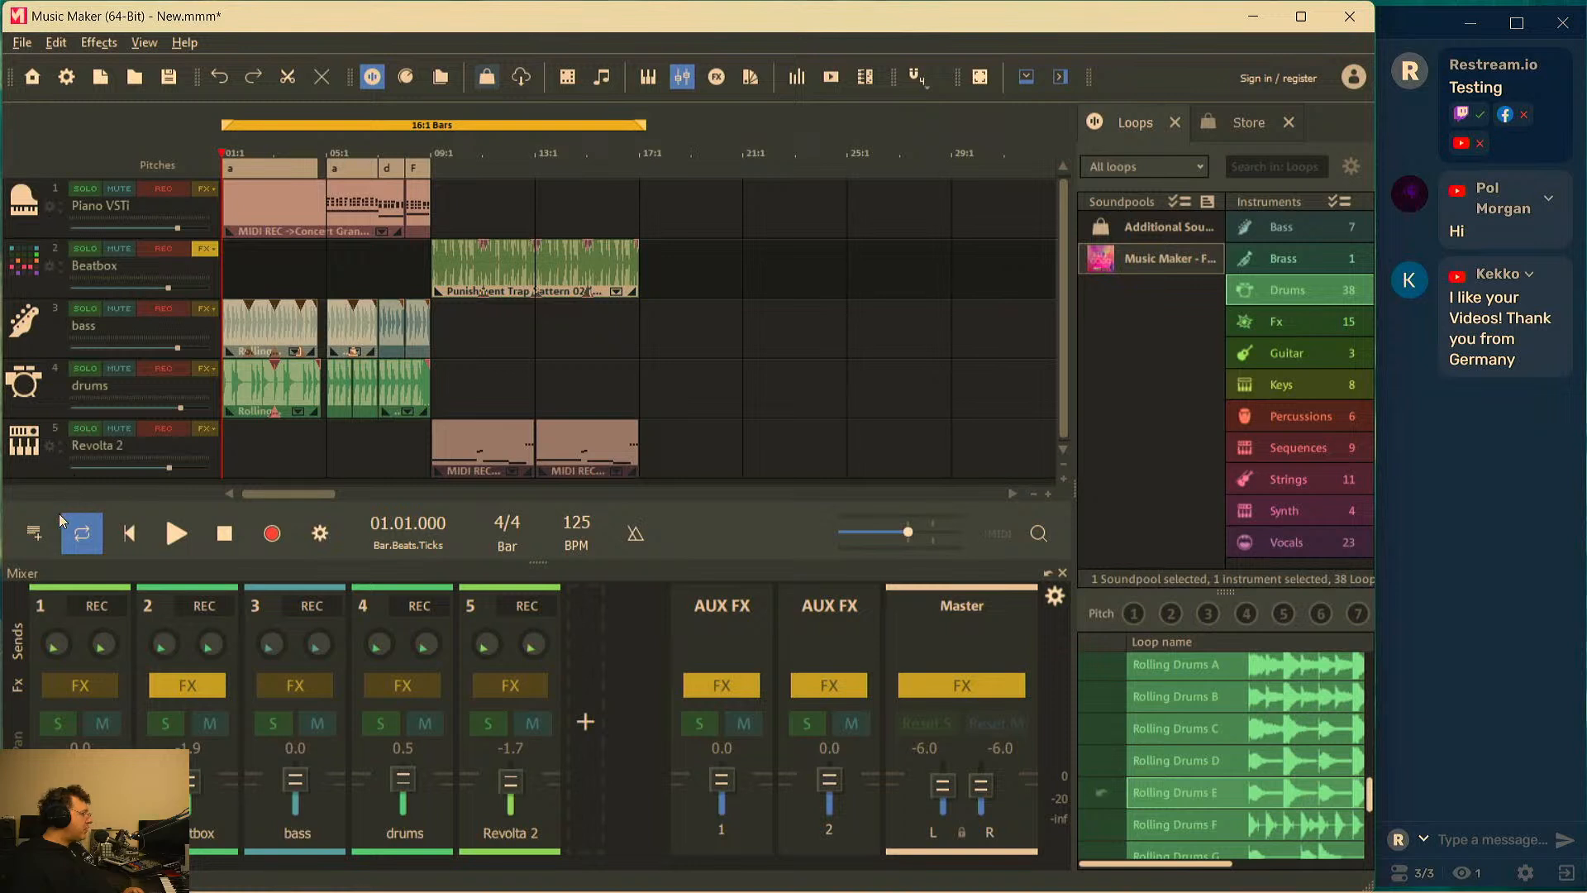
# Add a sixth track, load the Concert Grand LE instrument on it and move its window clear of the track headers
pyautogui.click(38, 536)
pyautogui.scroll(-1, 149, 420)
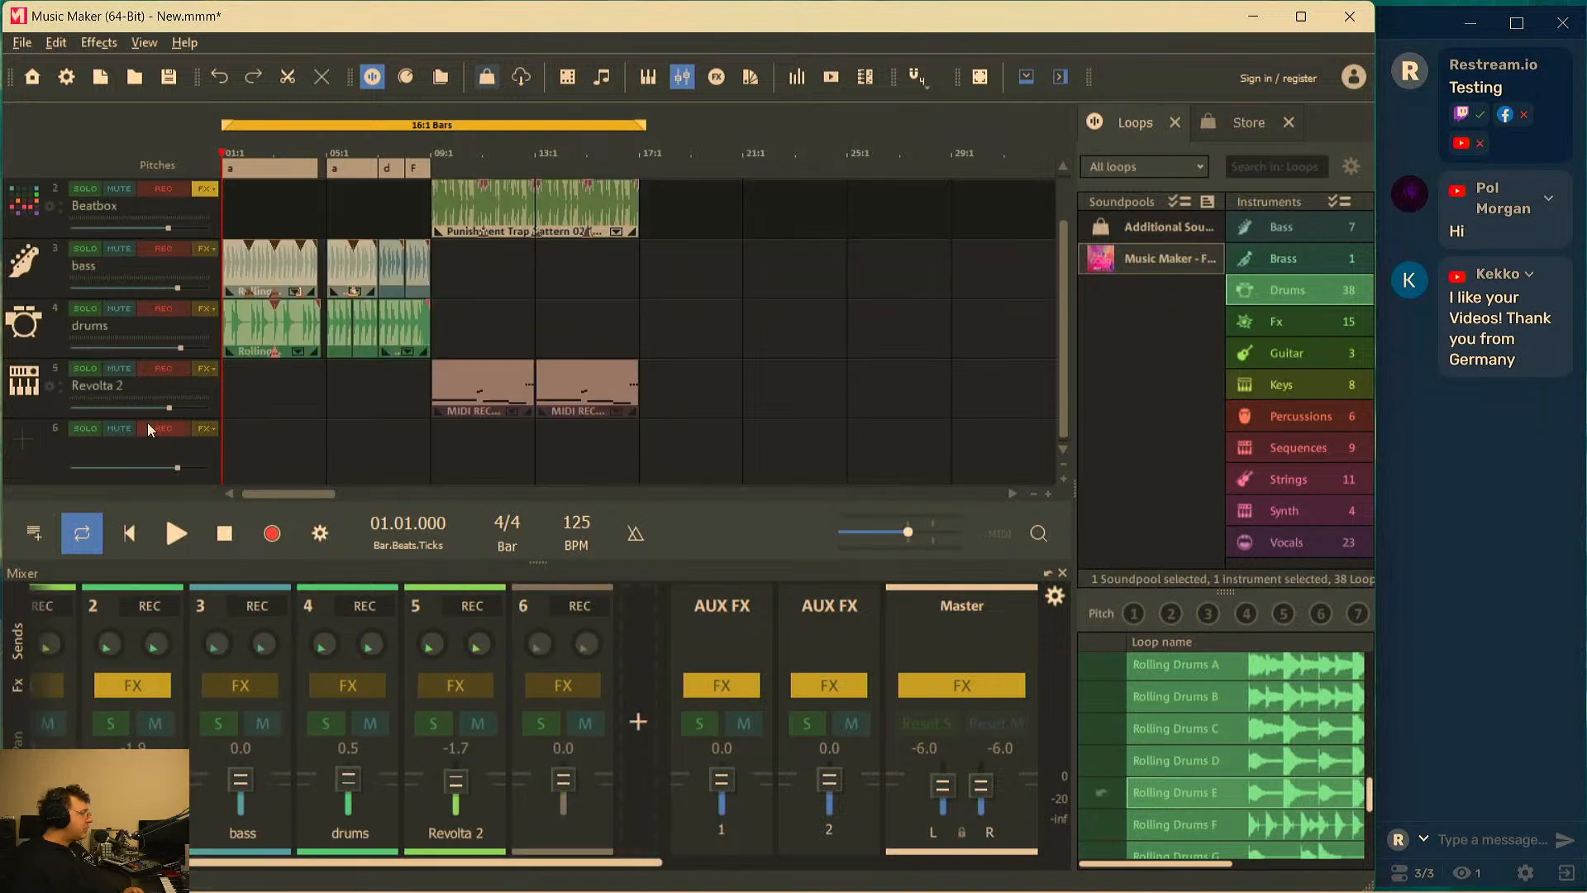
pyautogui.click(22, 444)
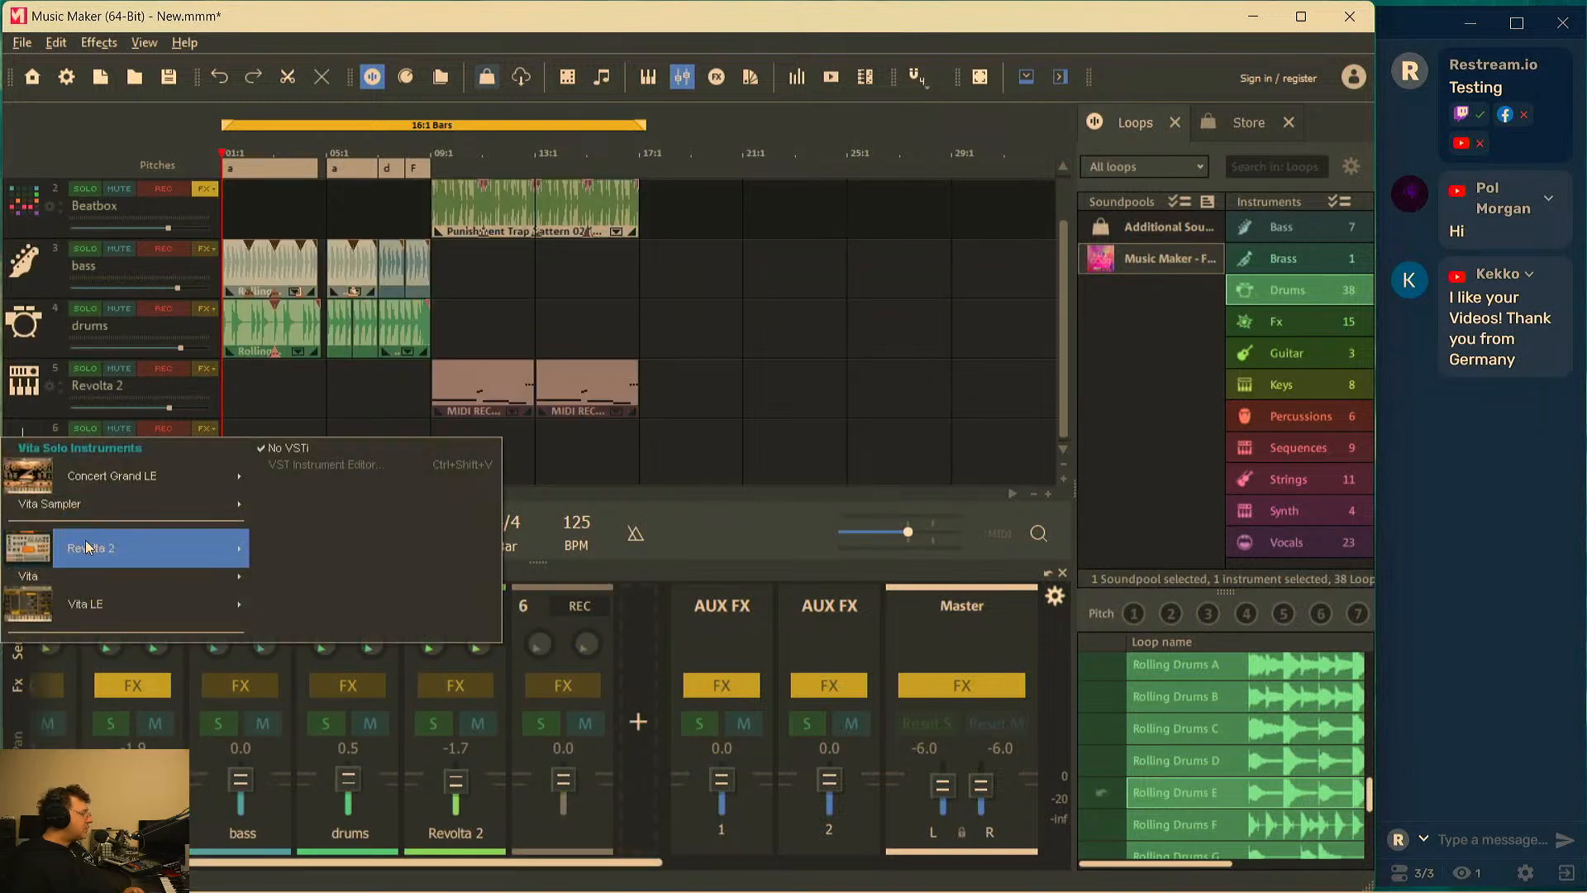
pyautogui.moveTo(81, 604)
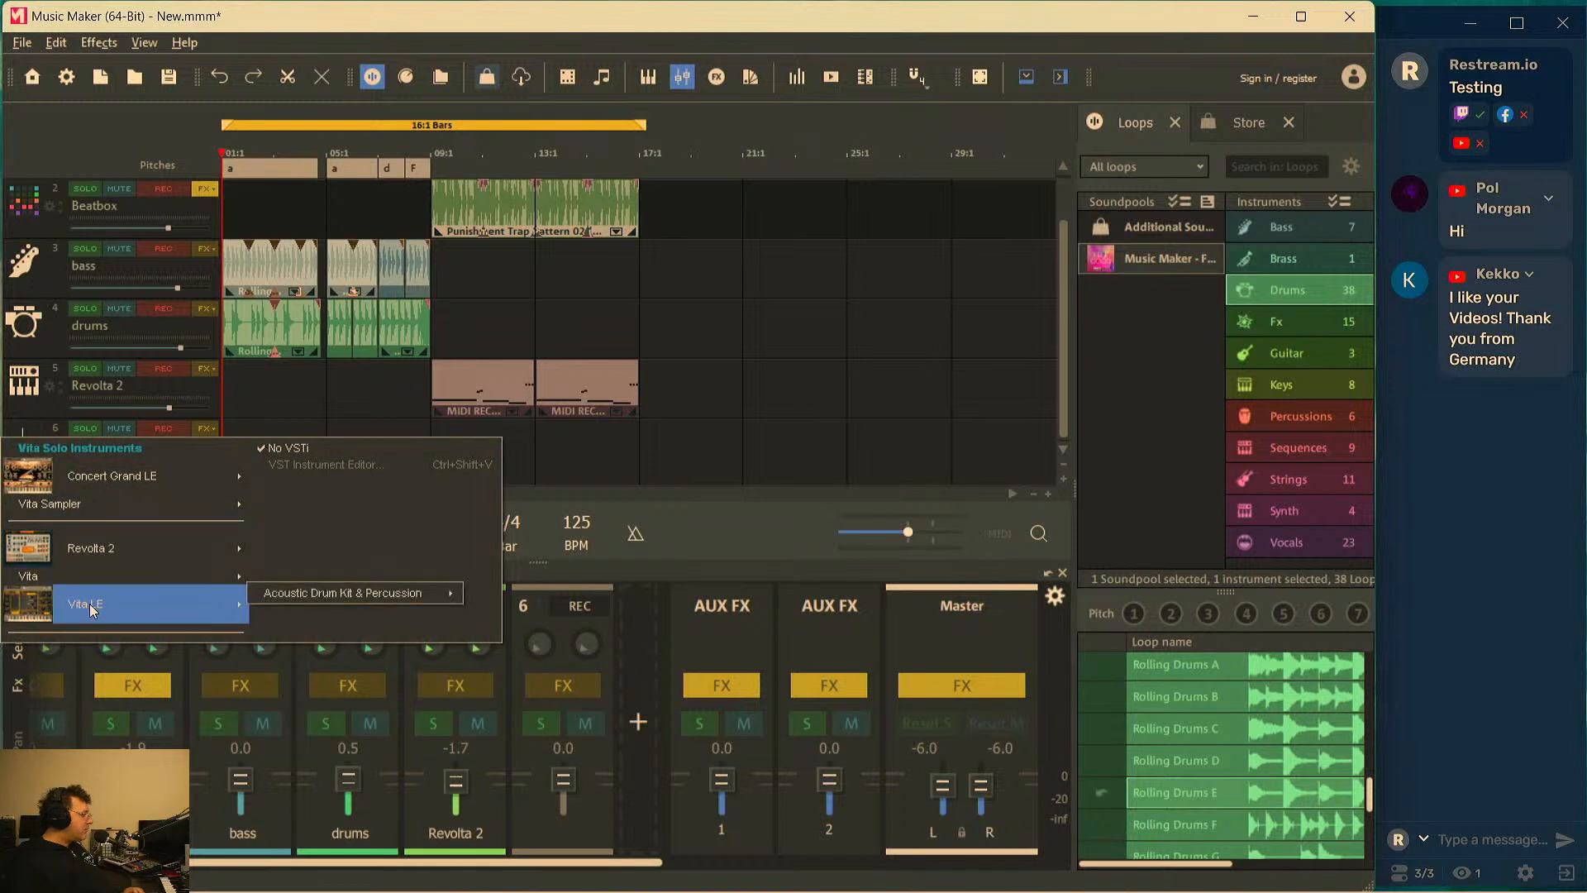
pyautogui.moveTo(266, 605)
pyautogui.click(131, 472)
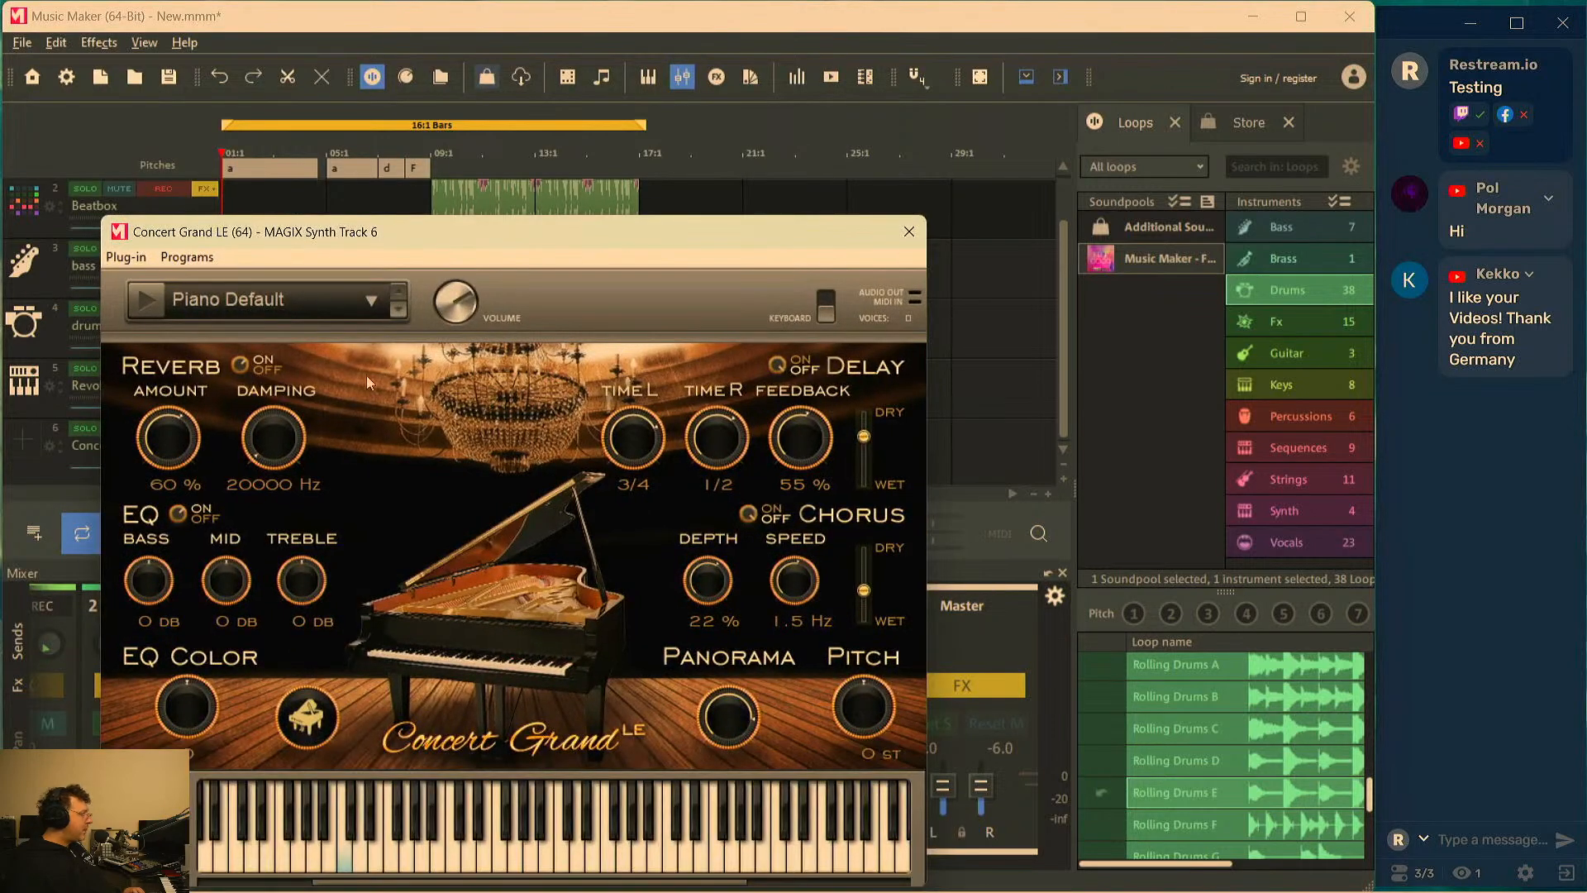
pyautogui.moveTo(442, 232); pyautogui.dragTo(897, 100)
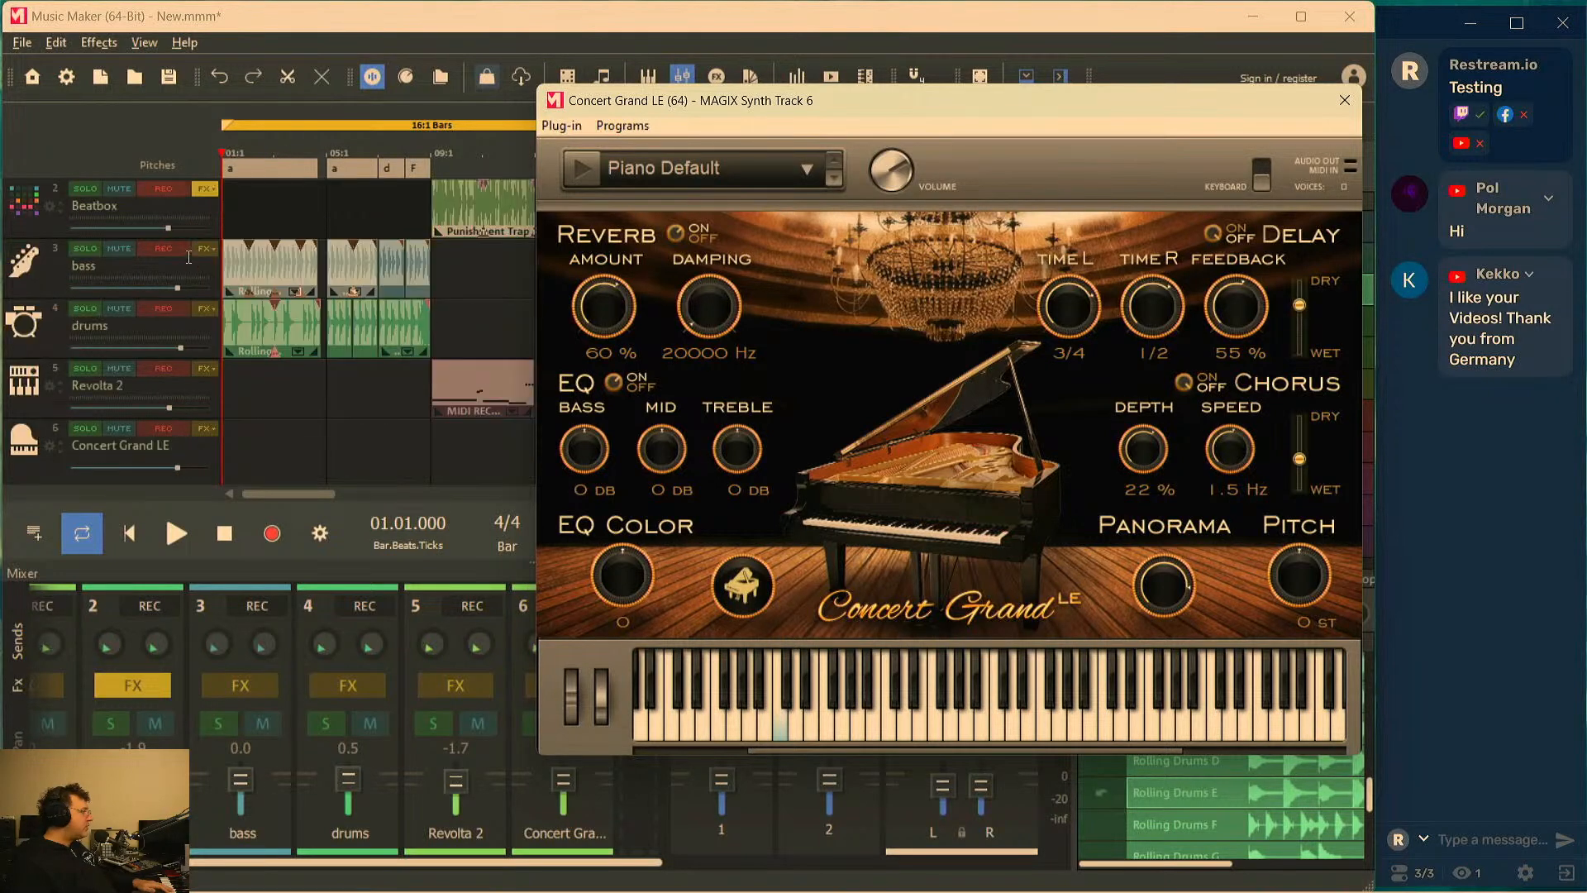
# Arm the Concert Grand LE track for MIDI recording and mute the Revolta 2 track
pyautogui.click(167, 429)
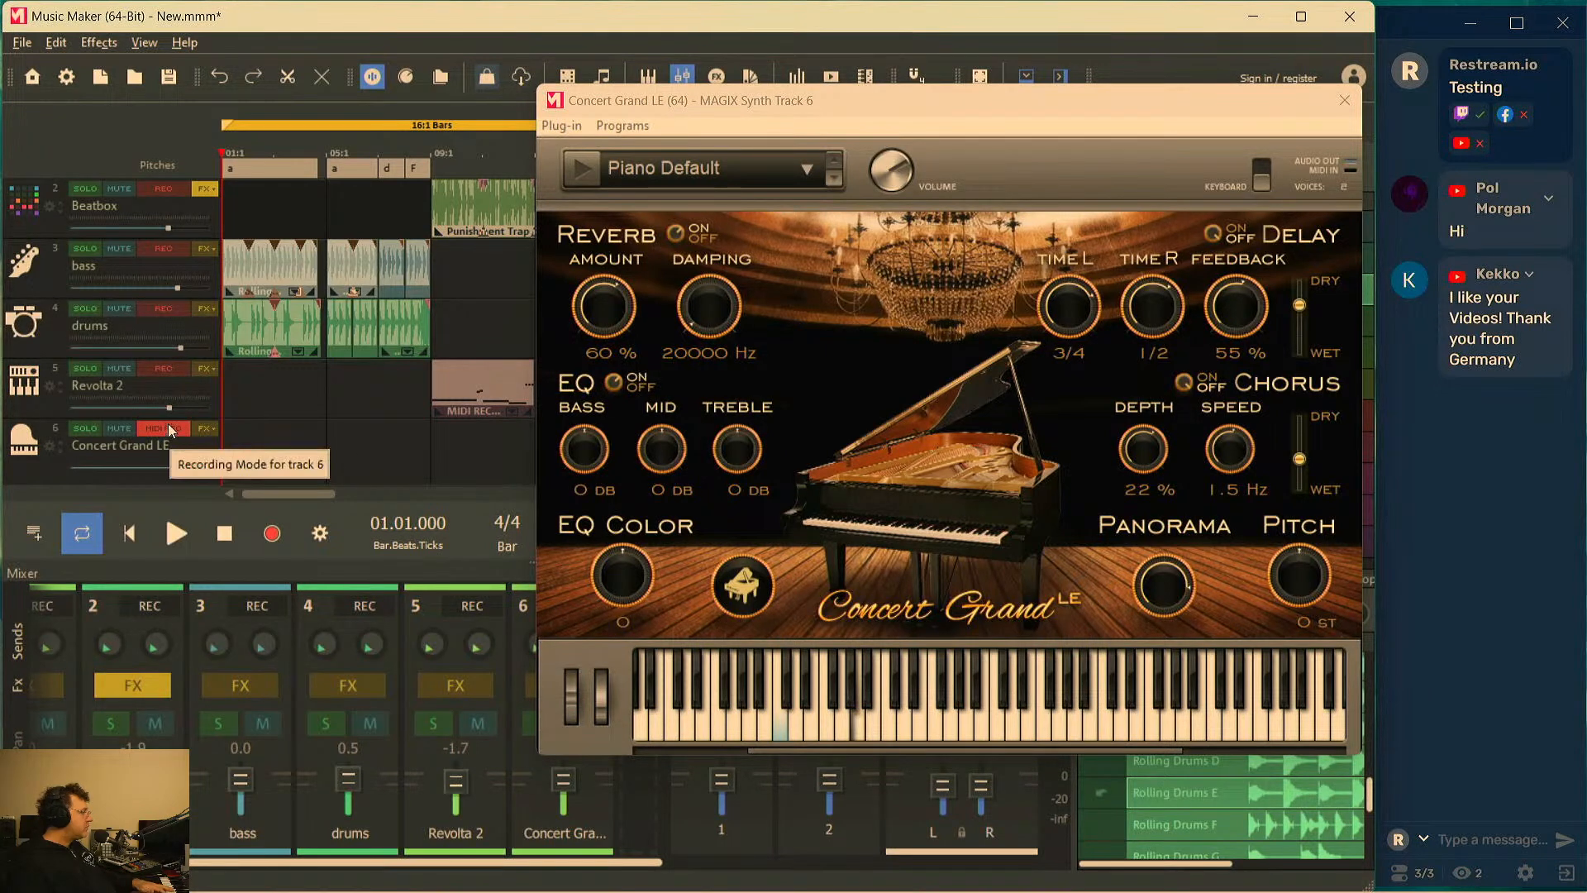
pyautogui.click(158, 371)
pyautogui.click(159, 370)
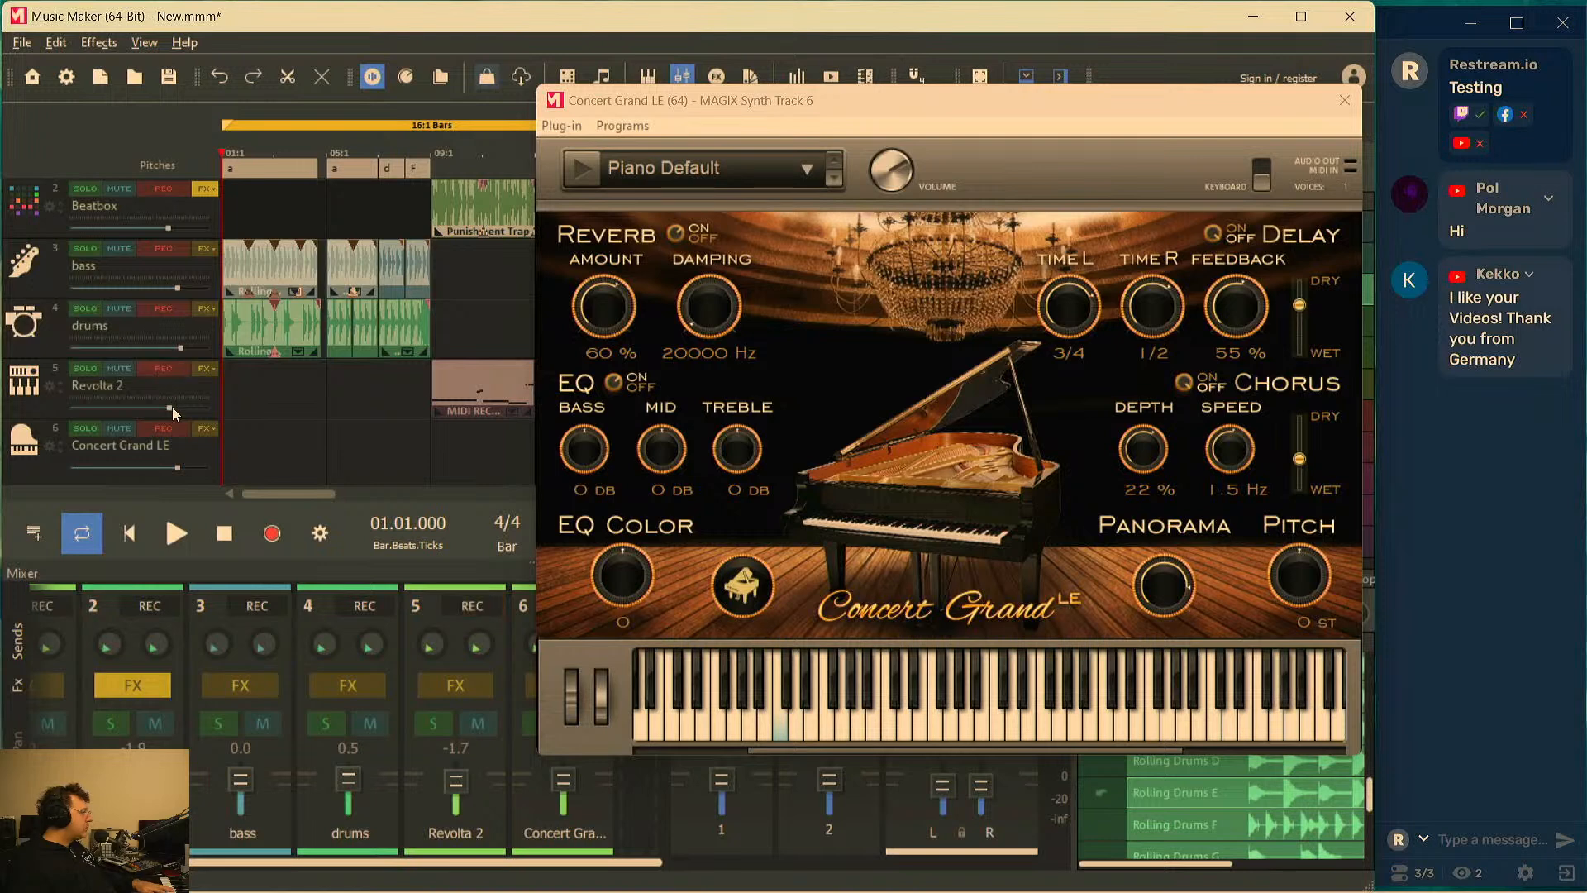
pyautogui.click(117, 369)
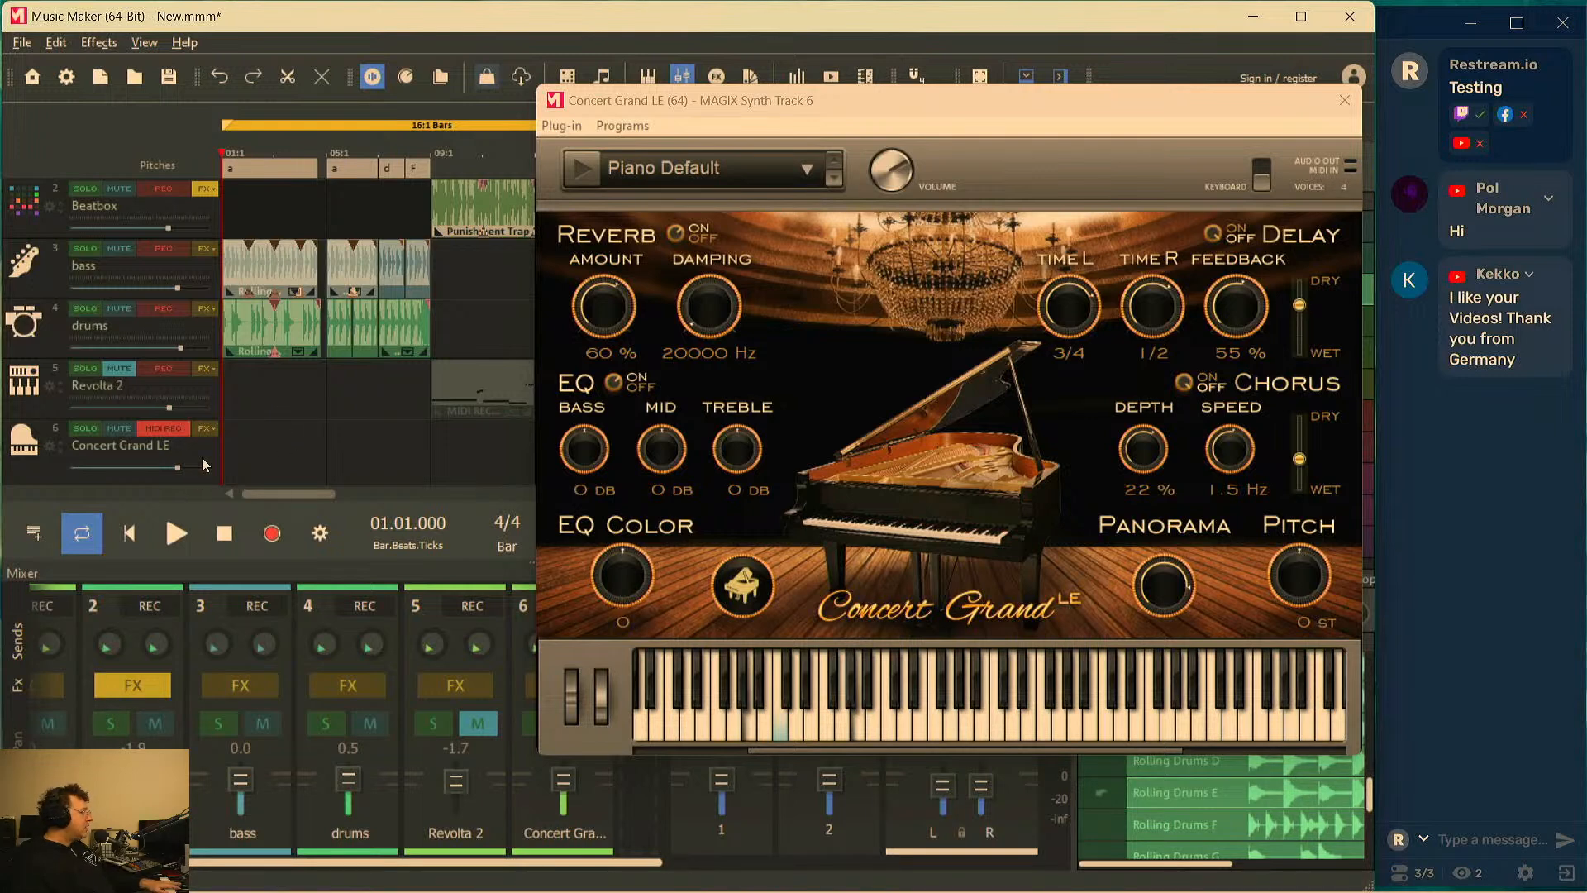
# Add Reverb to the Concert Grand LE track with a reverb time of 8903 ms and a mix of 37.7 %, and close both windows
pyautogui.click(205, 431)
pyautogui.click(324, 454)
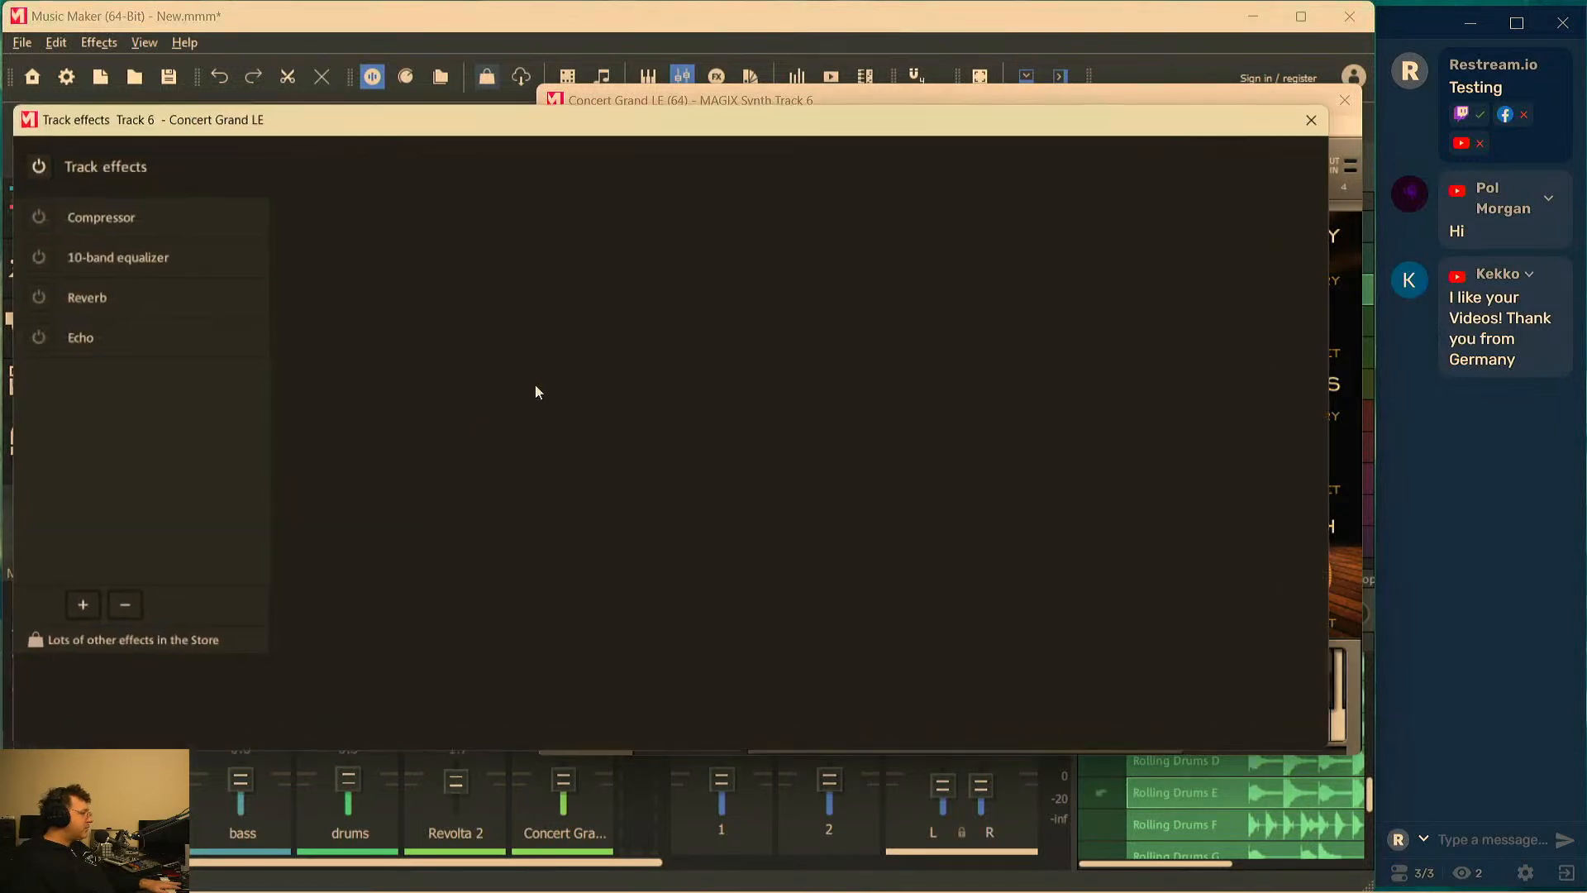
pyautogui.click(92, 297)
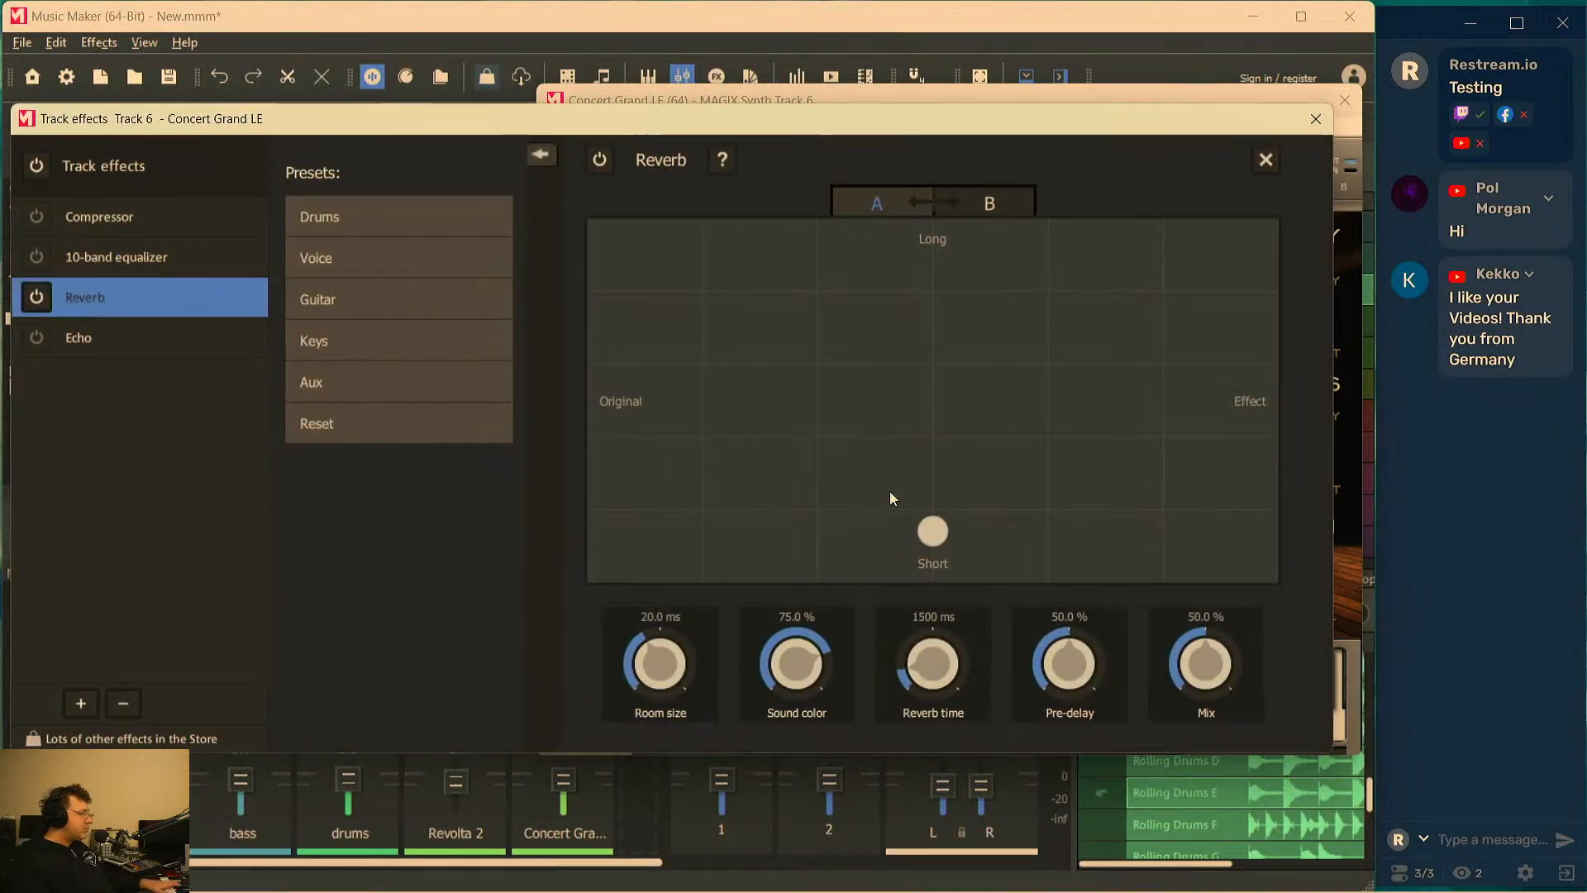
pyautogui.moveTo(936, 534); pyautogui.dragTo(927, 263)
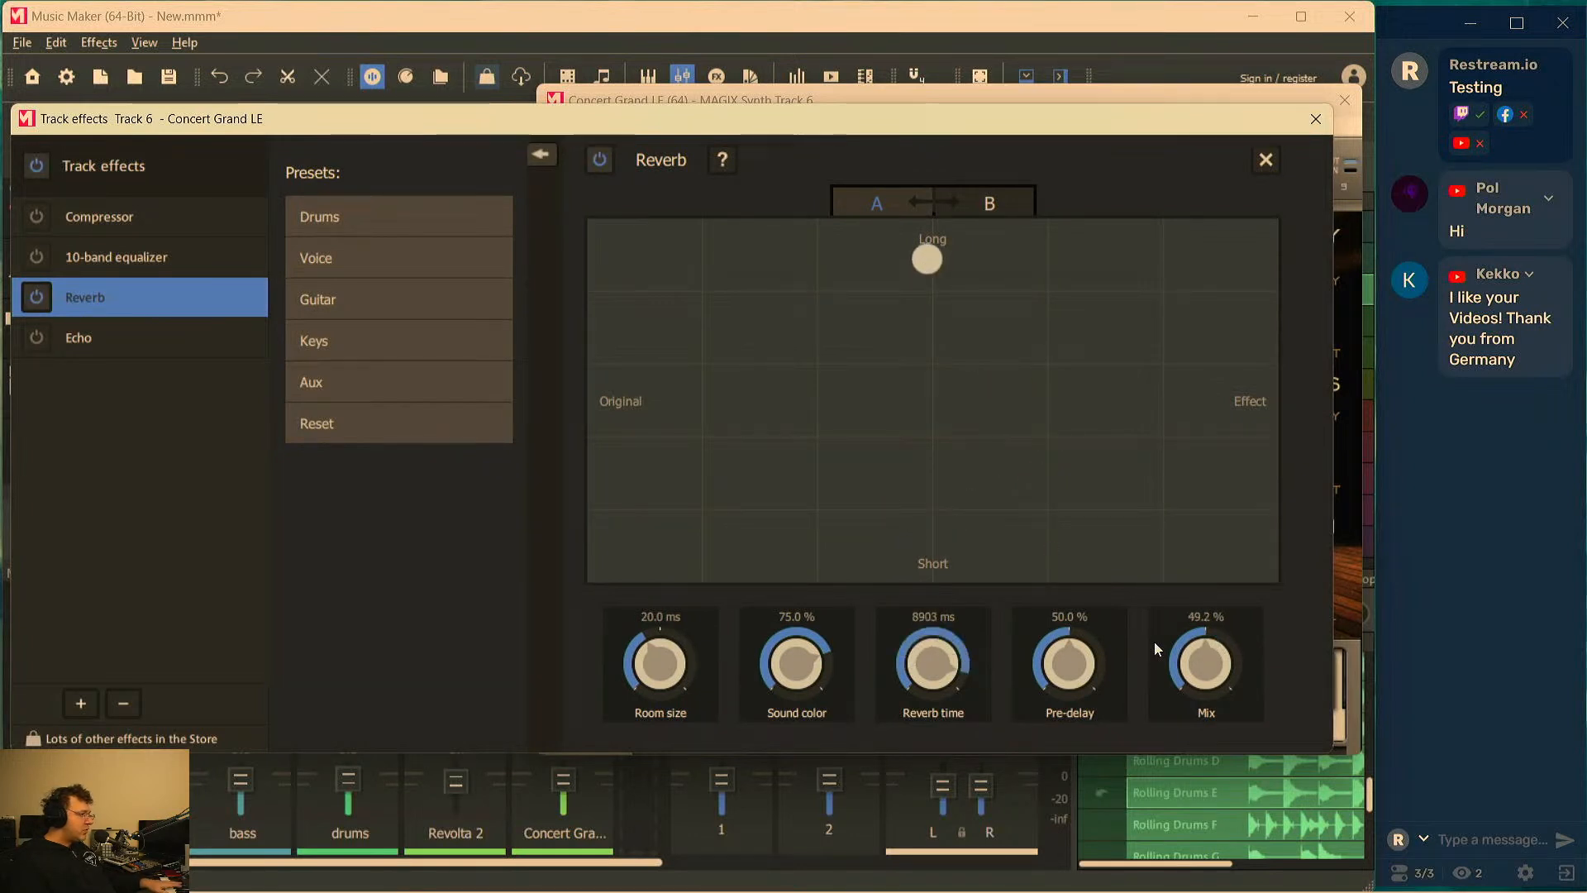
pyautogui.moveTo(1192, 664); pyautogui.dragTo(1208, 711)
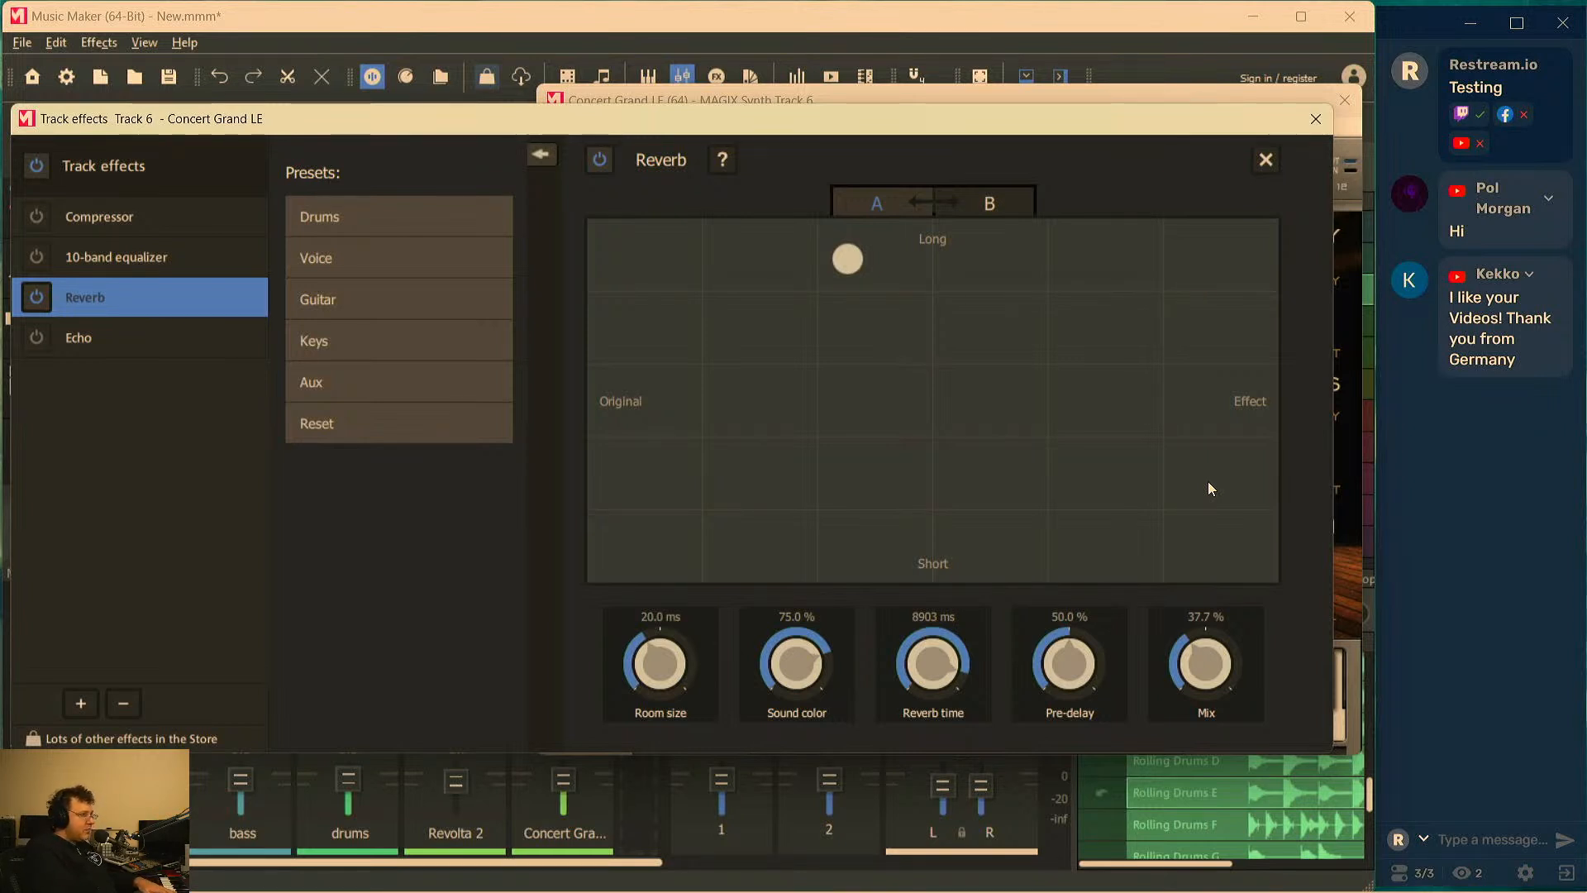
pyautogui.click(1315, 118)
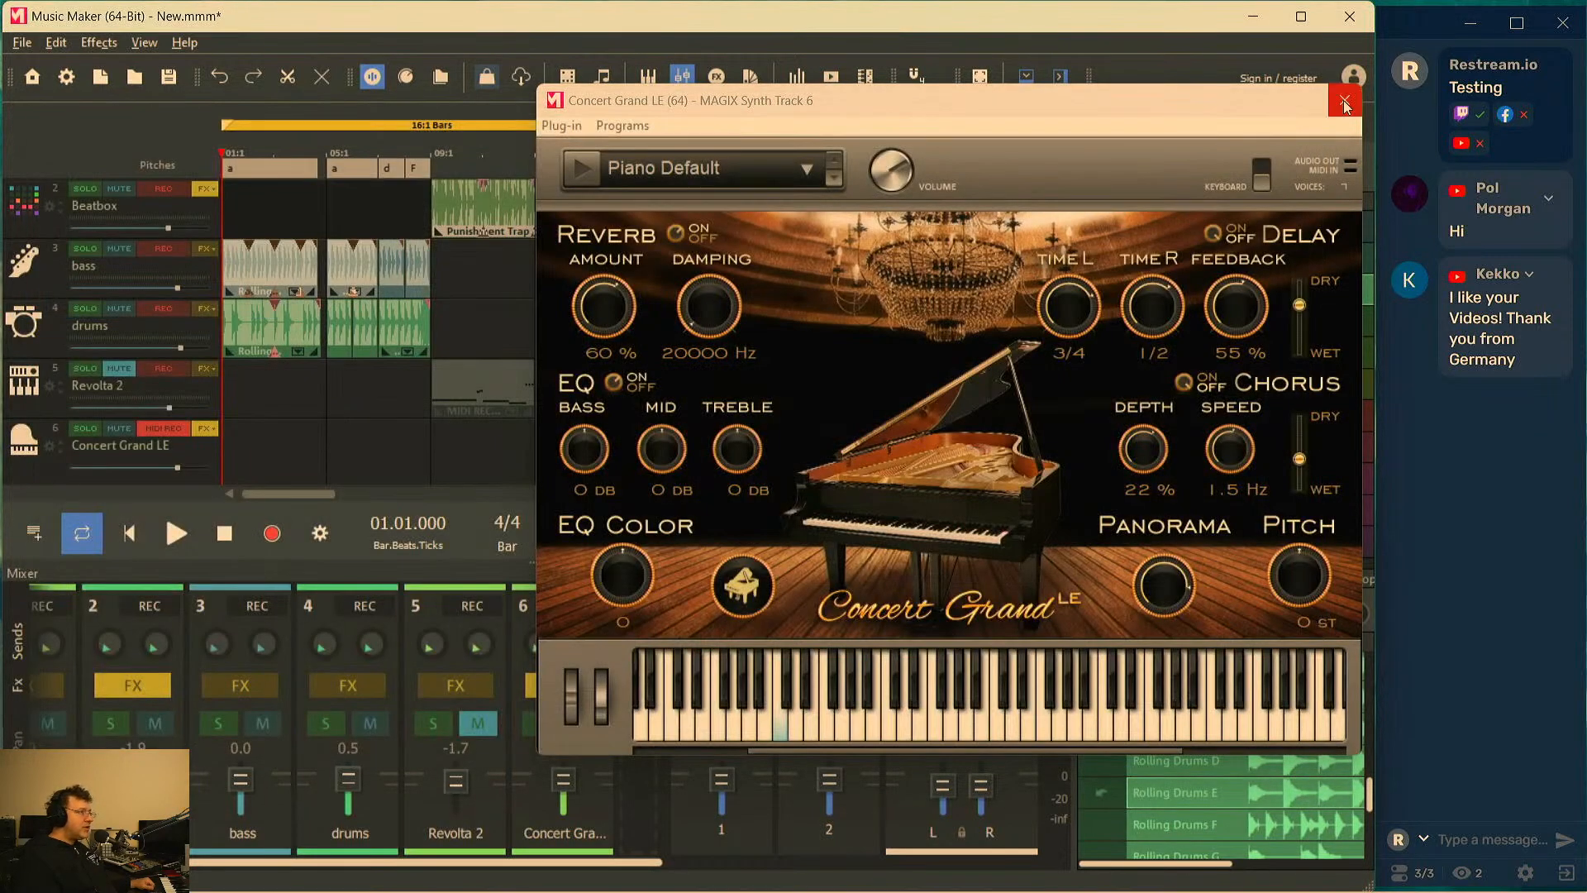
pyautogui.click(1345, 103)
# Create a new project without saving the changes to the current one
pyautogui.click(22, 42)
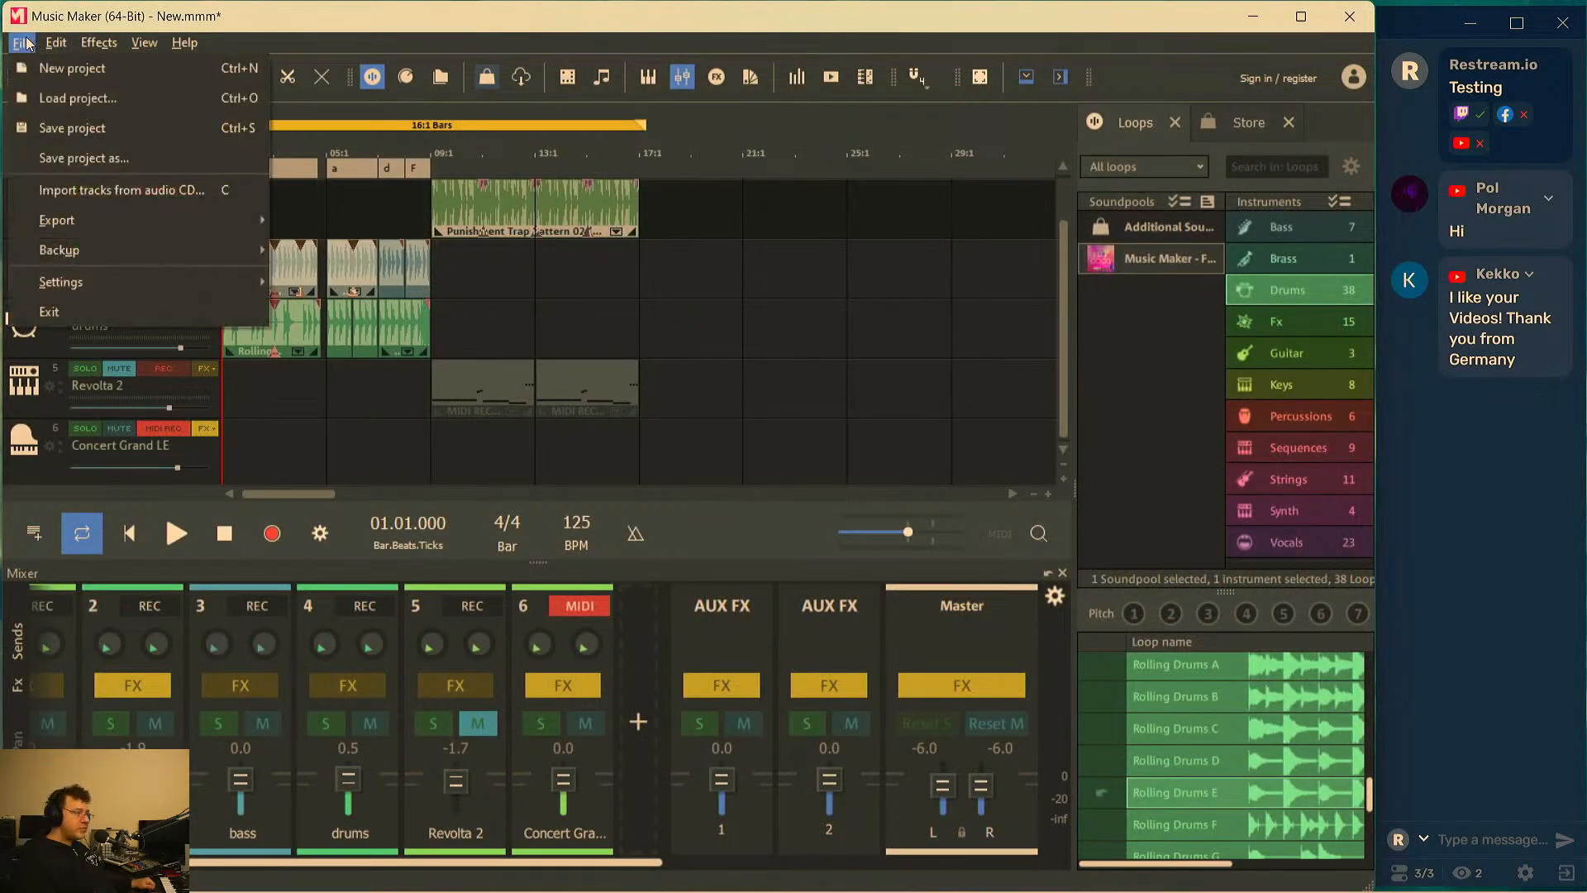
pyautogui.click(43, 72)
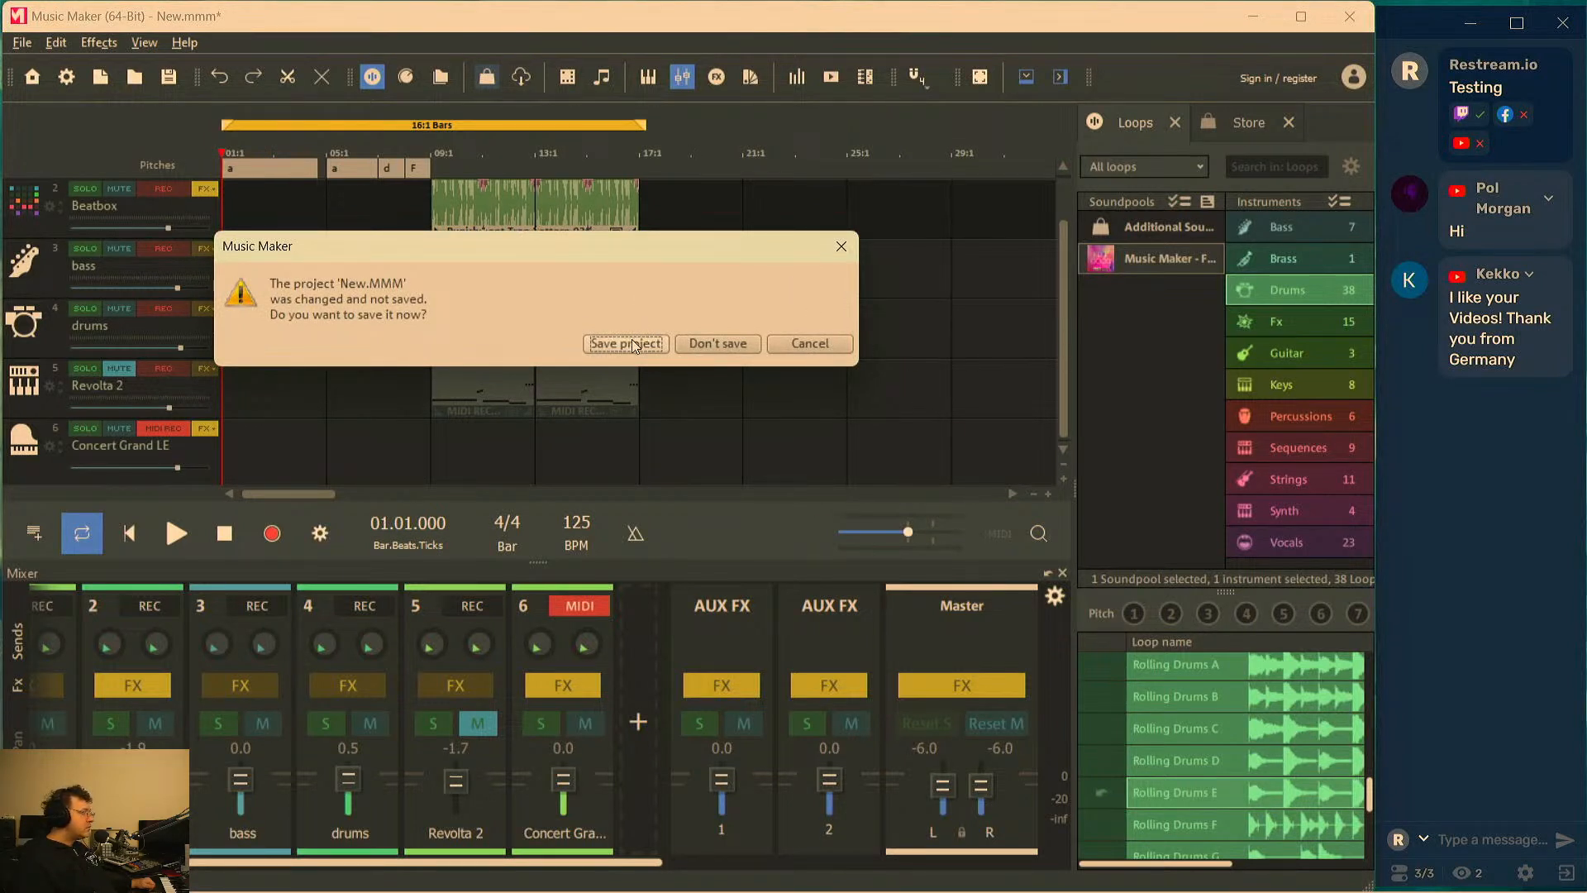
pyautogui.click(694, 343)
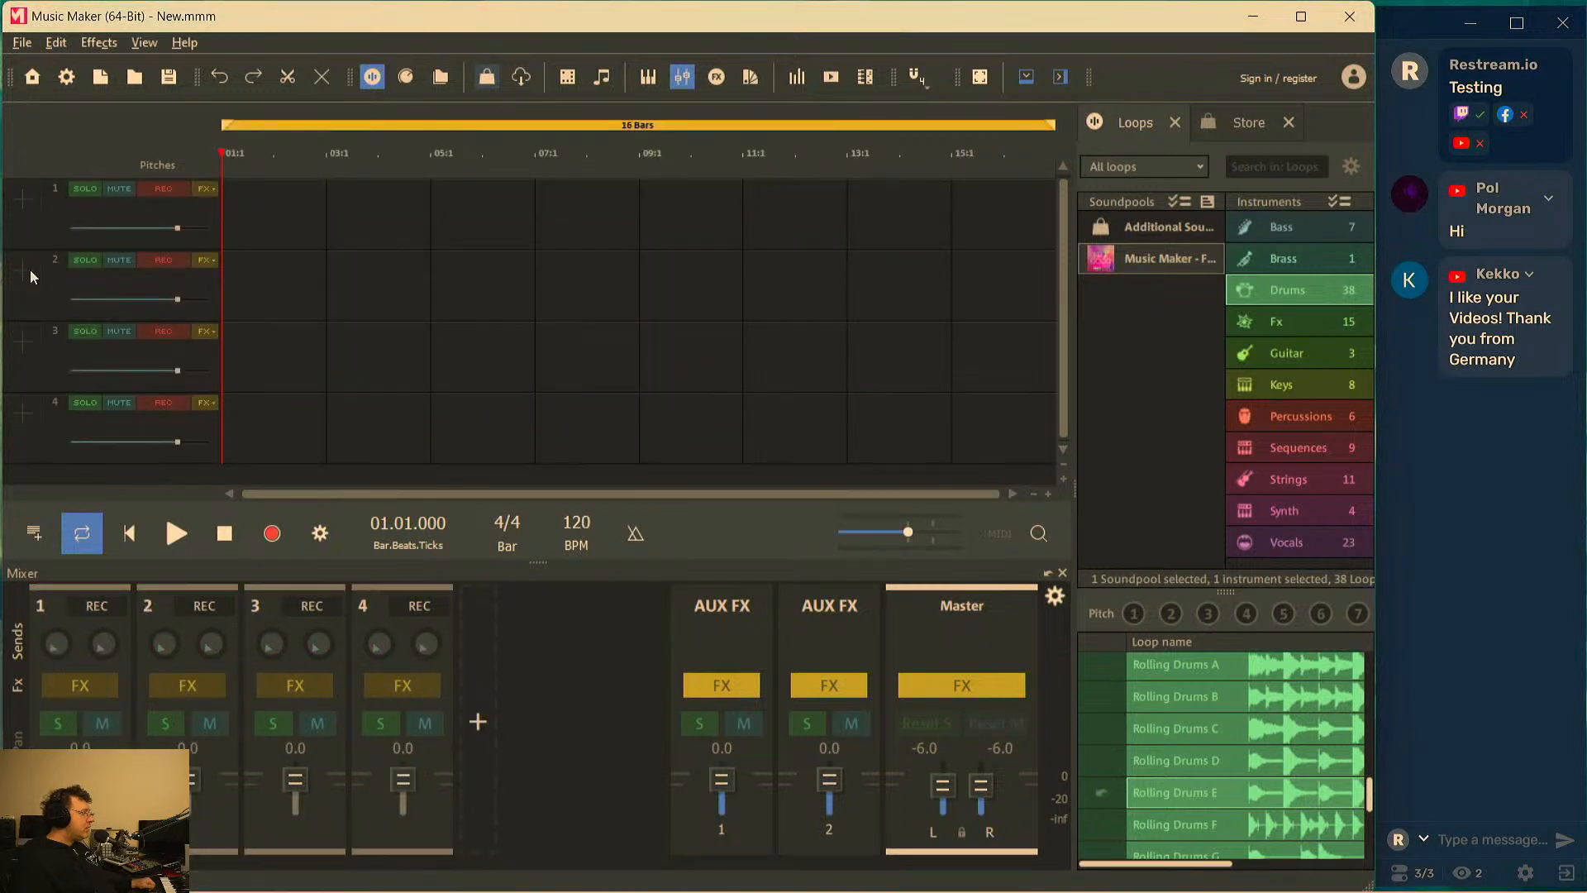
# Browse the Drums loops and audition several Right Drums loops, including A, D and L
pyautogui.click(22, 199)
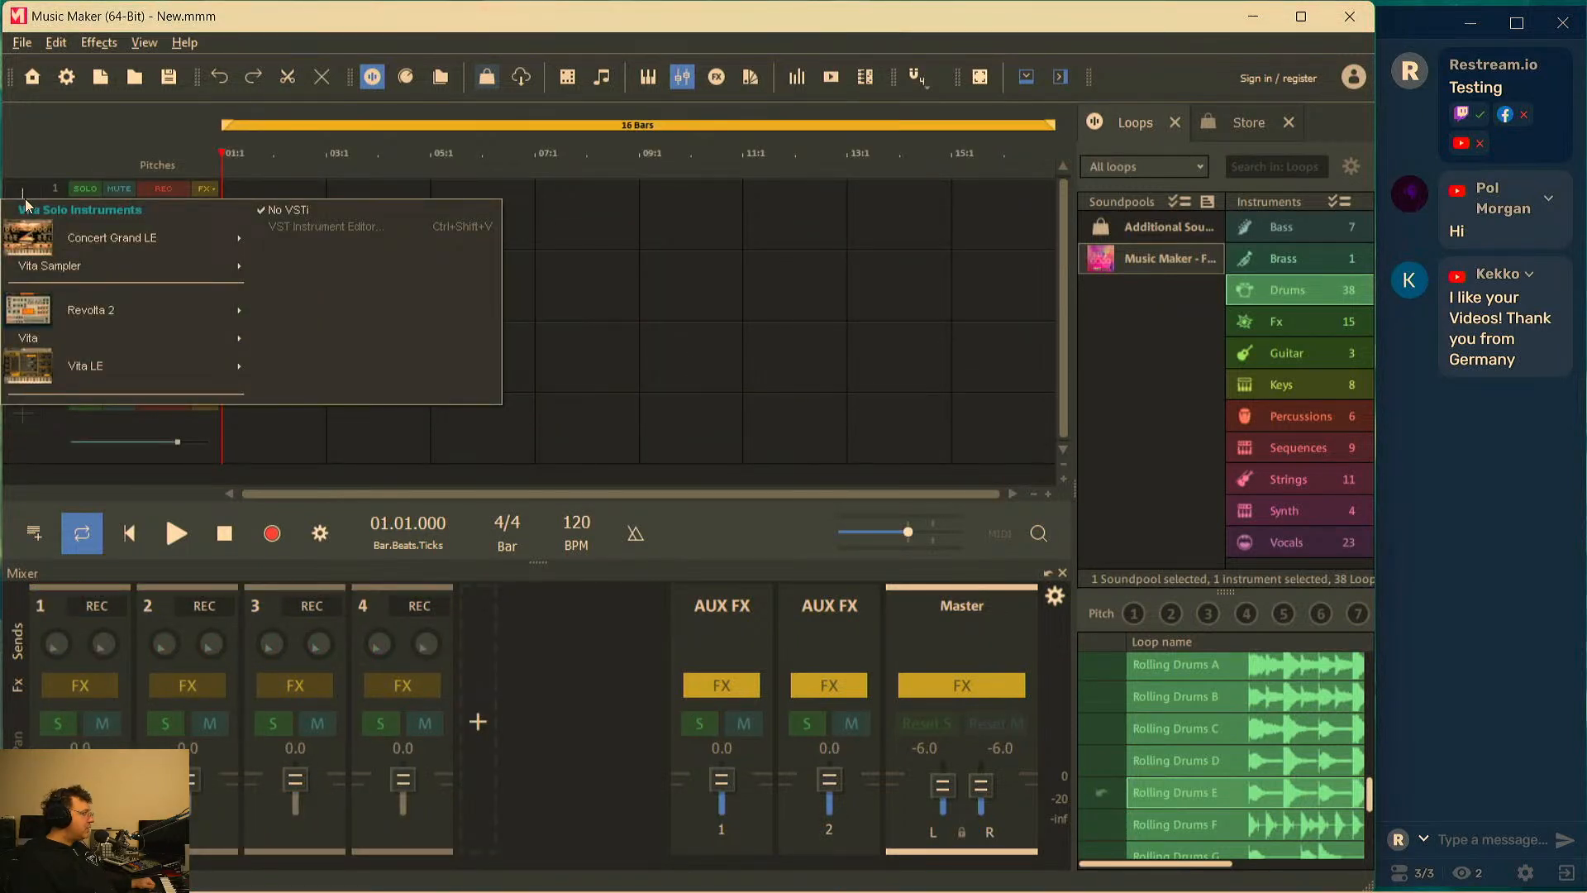
pyautogui.click(1269, 290)
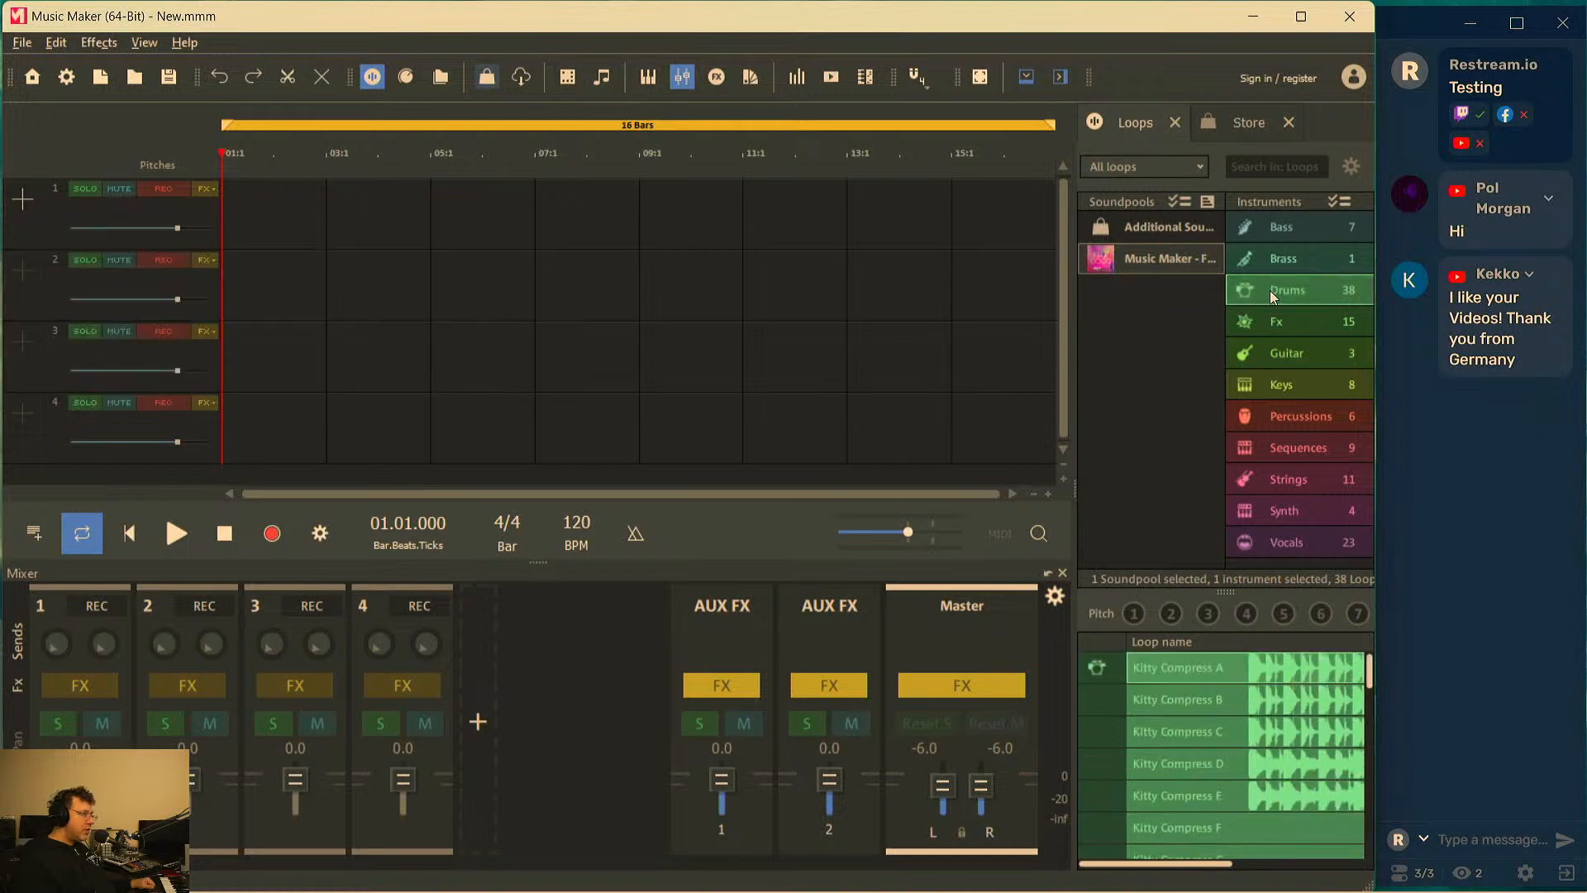
pyautogui.scroll(-10, 1243, 699)
pyautogui.scroll(6, 1240, 716)
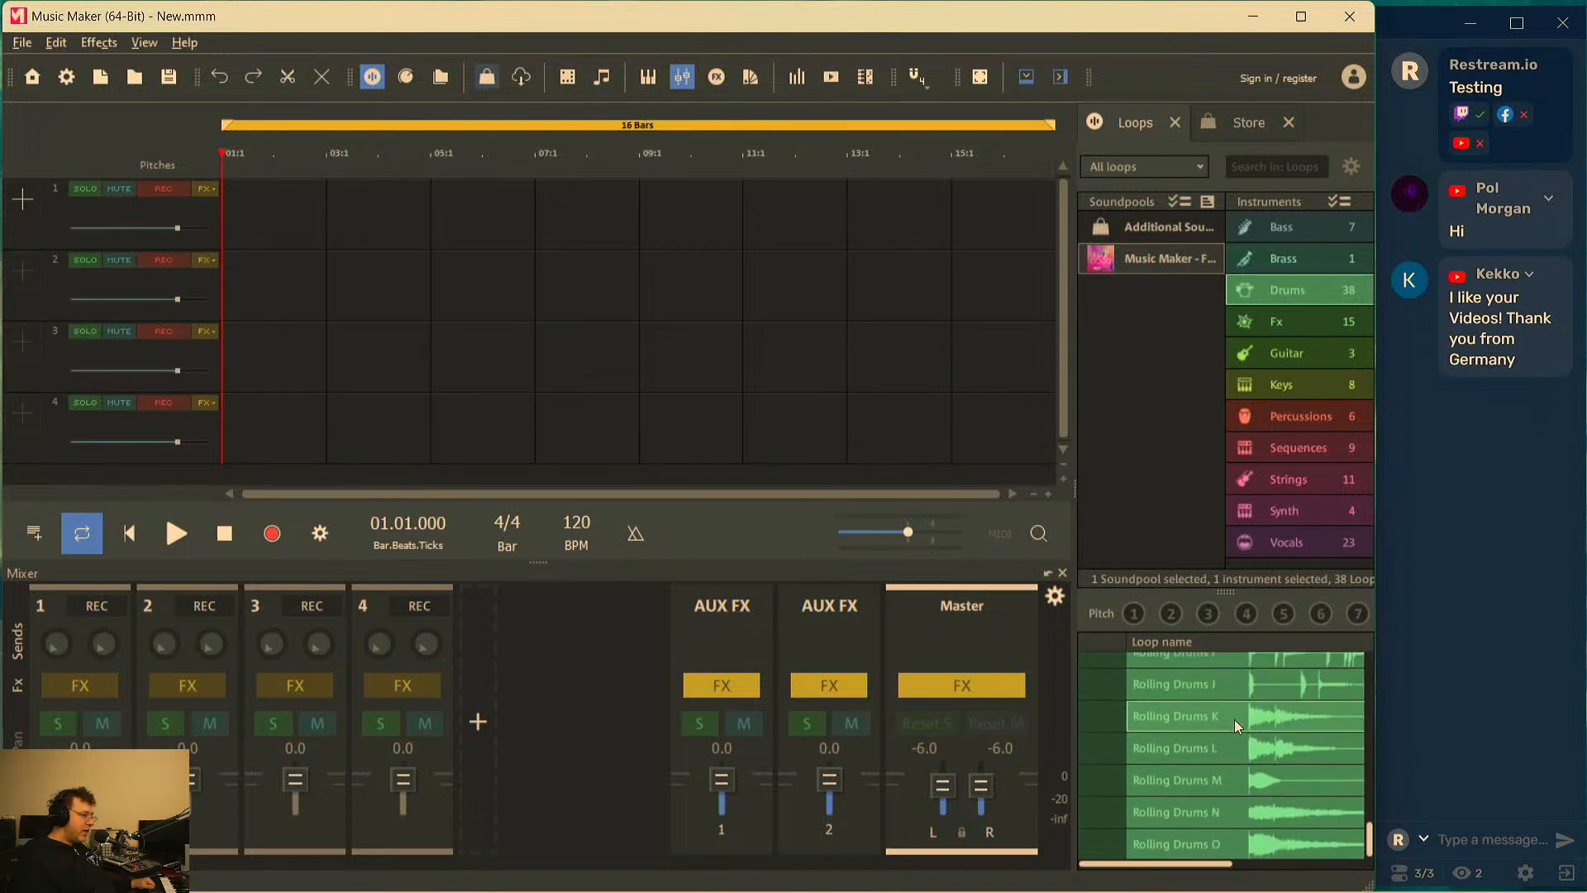
pyautogui.scroll(5, 1233, 731)
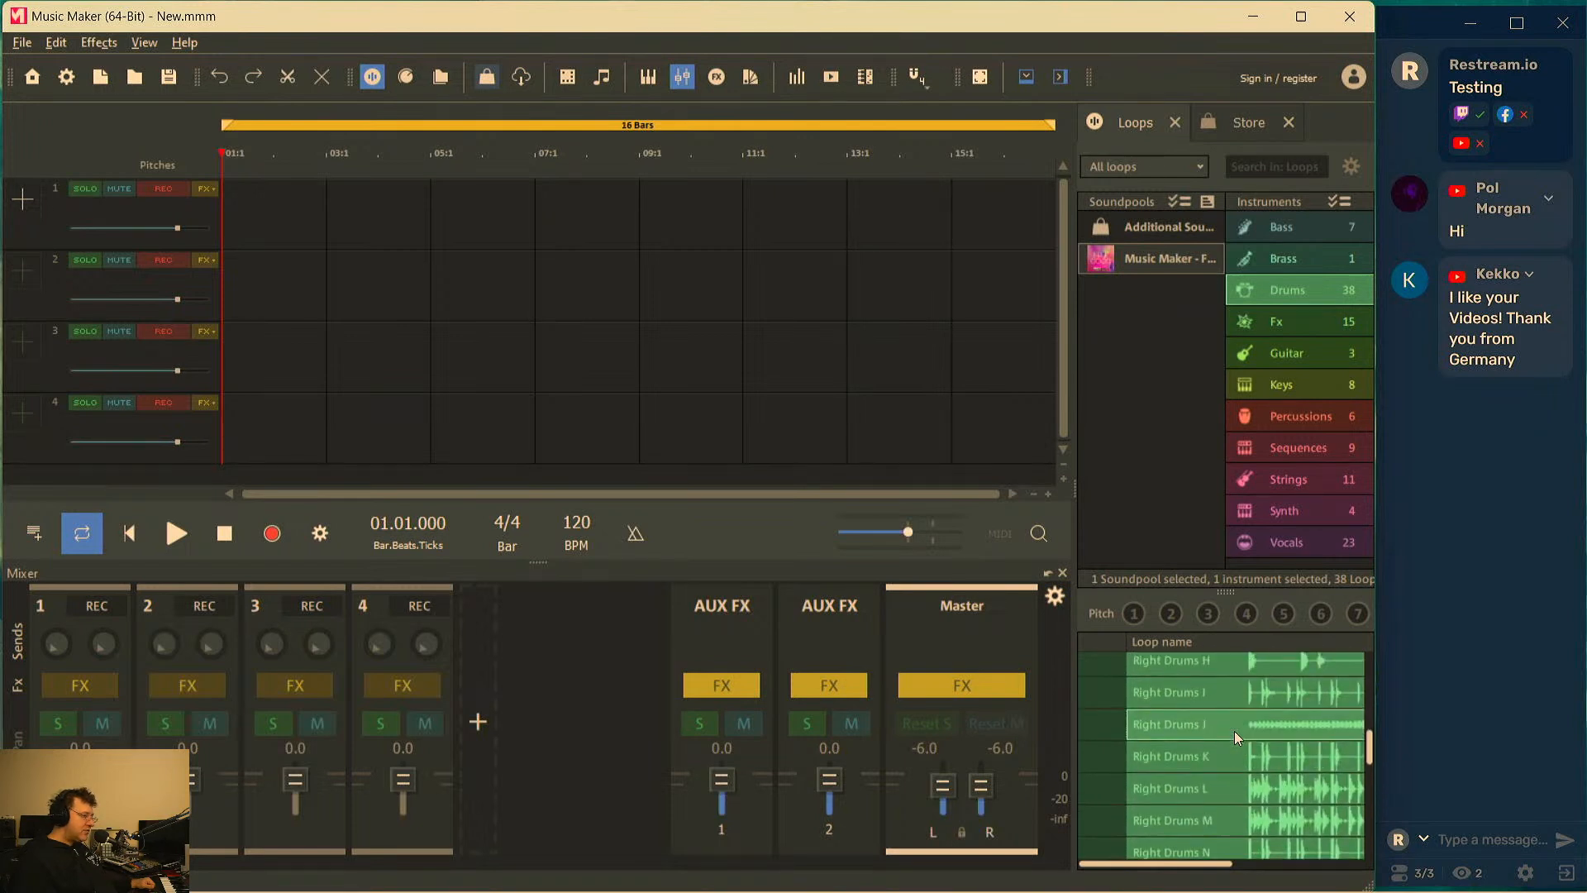
pyautogui.scroll(3, 1203, 719)
pyautogui.click(1202, 713)
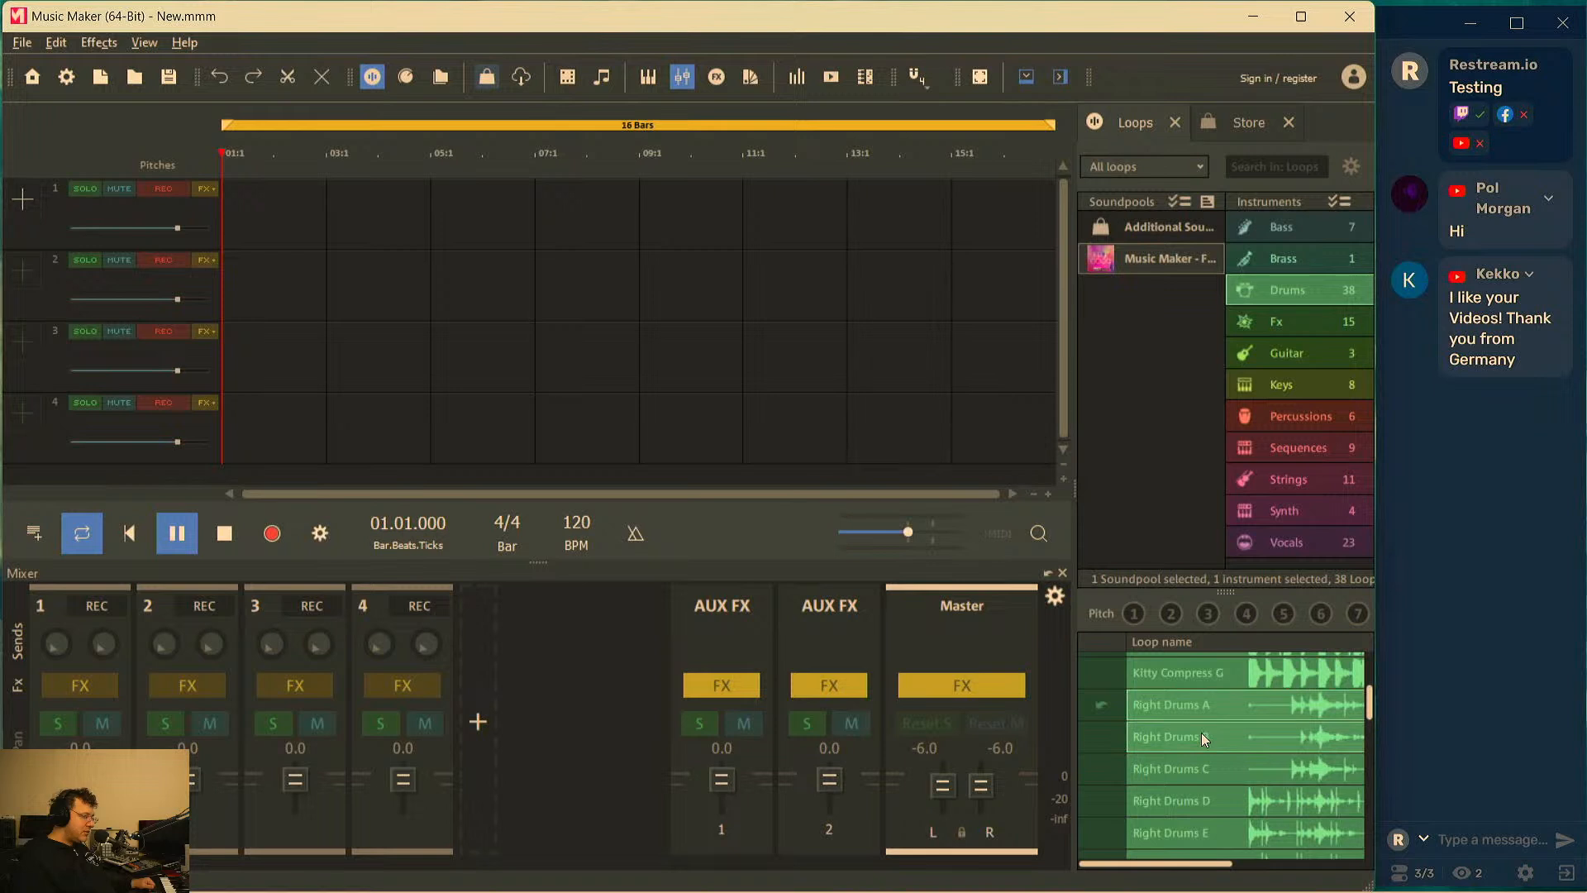
pyautogui.click(1211, 794)
pyautogui.scroll(-3, 1223, 774)
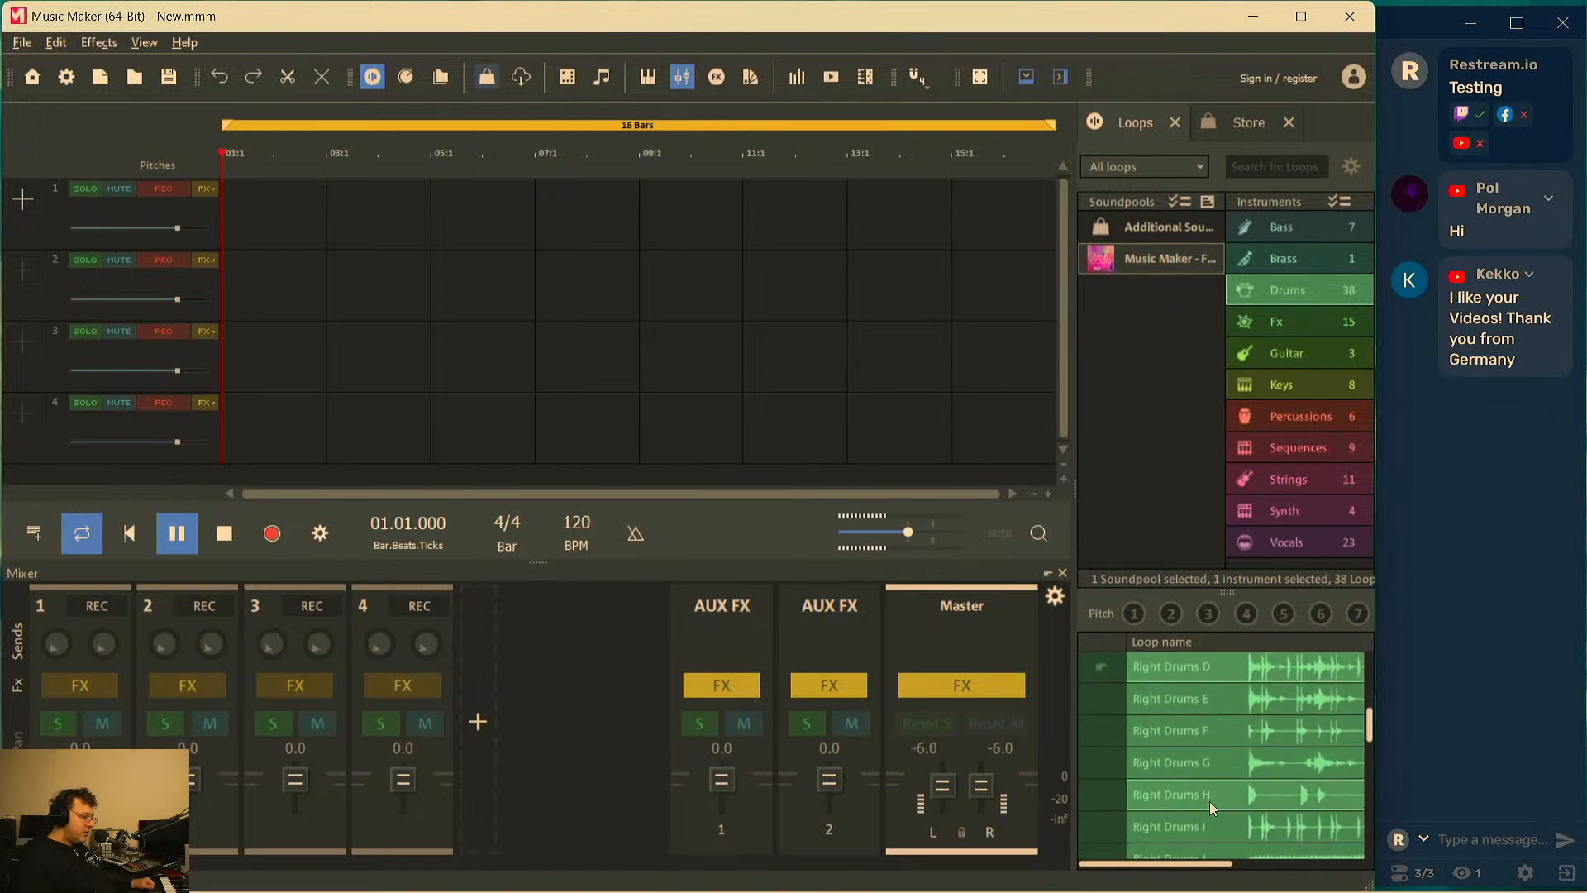
pyautogui.click(1208, 701)
pyautogui.scroll(-3, 1209, 765)
pyautogui.click(1209, 765)
pyautogui.click(1212, 785)
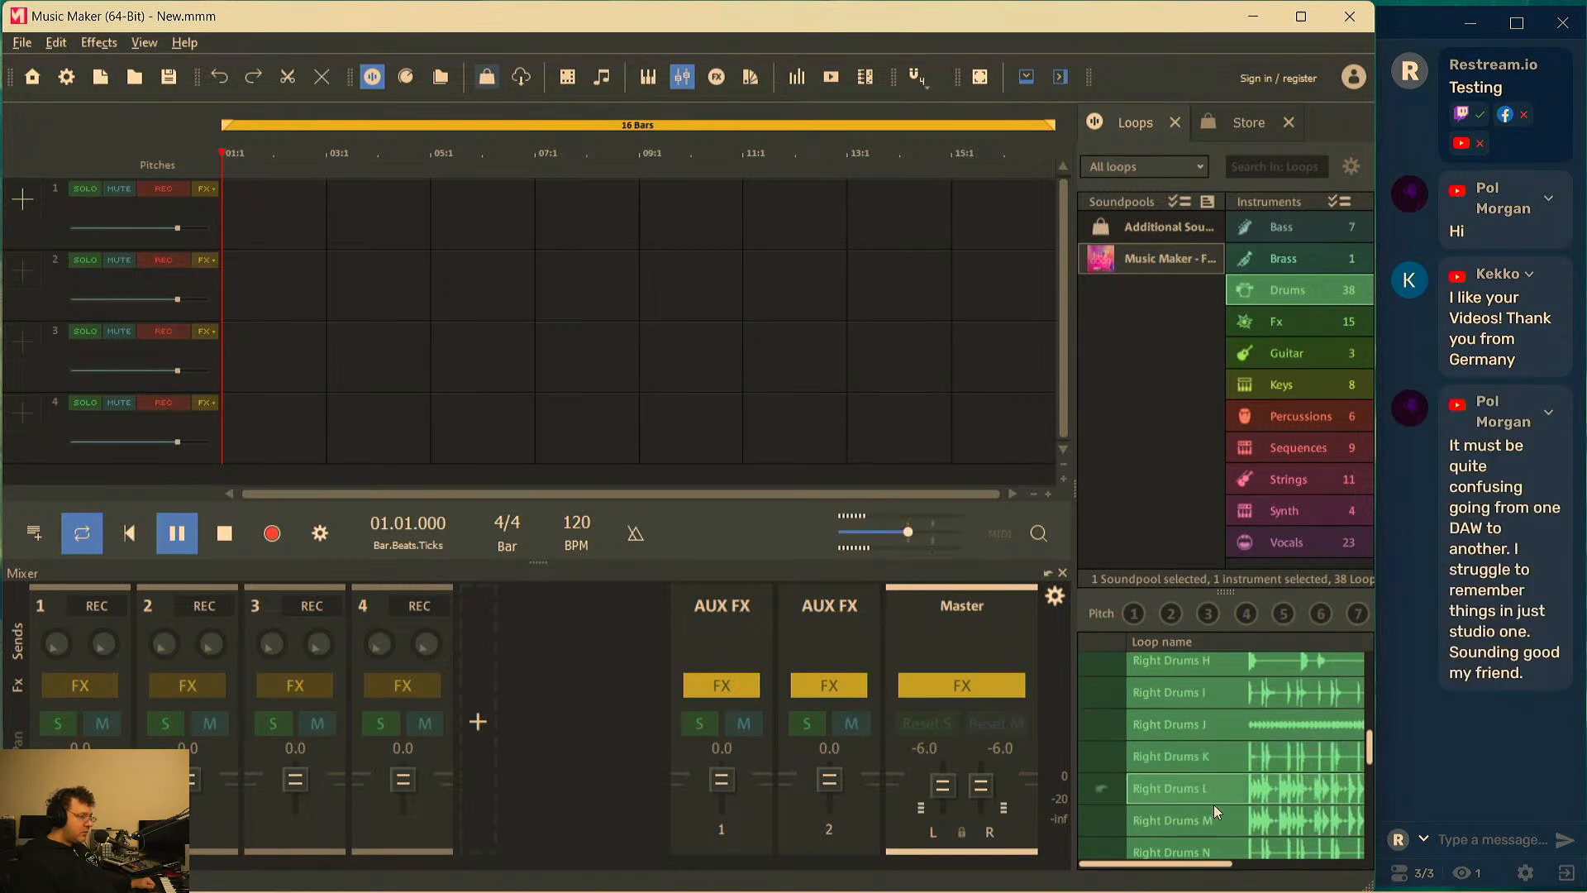
# Audition the Right Drums P loop and place it at bar 1 on track 2
pyautogui.scroll(-5, 1212, 786)
pyautogui.click(1186, 697)
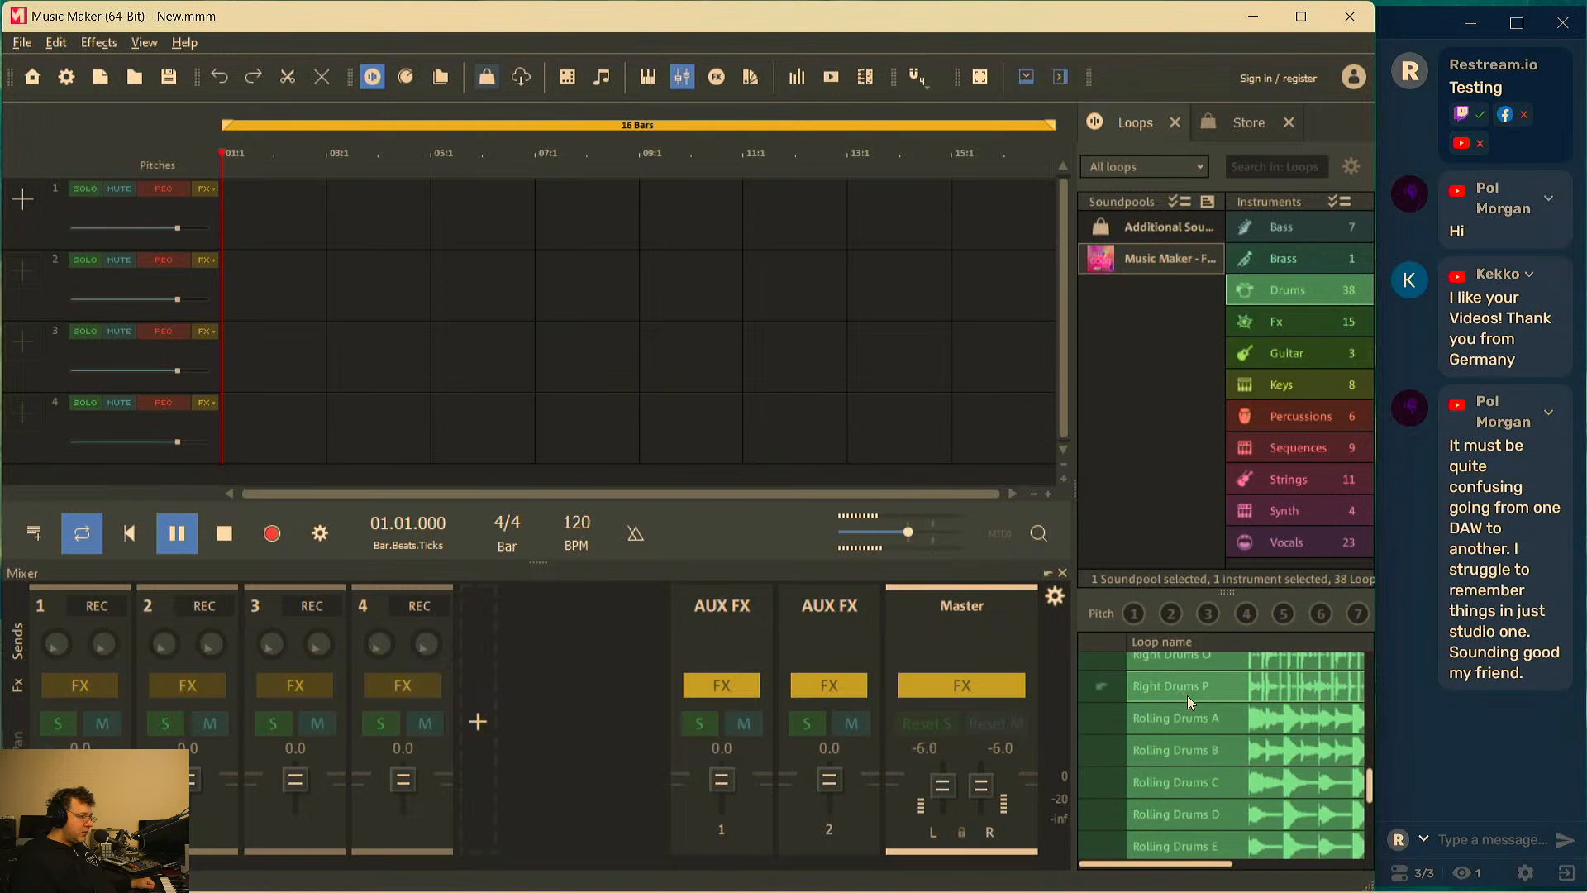
pyautogui.moveTo(1373, 787); pyautogui.dragTo(1371, 779)
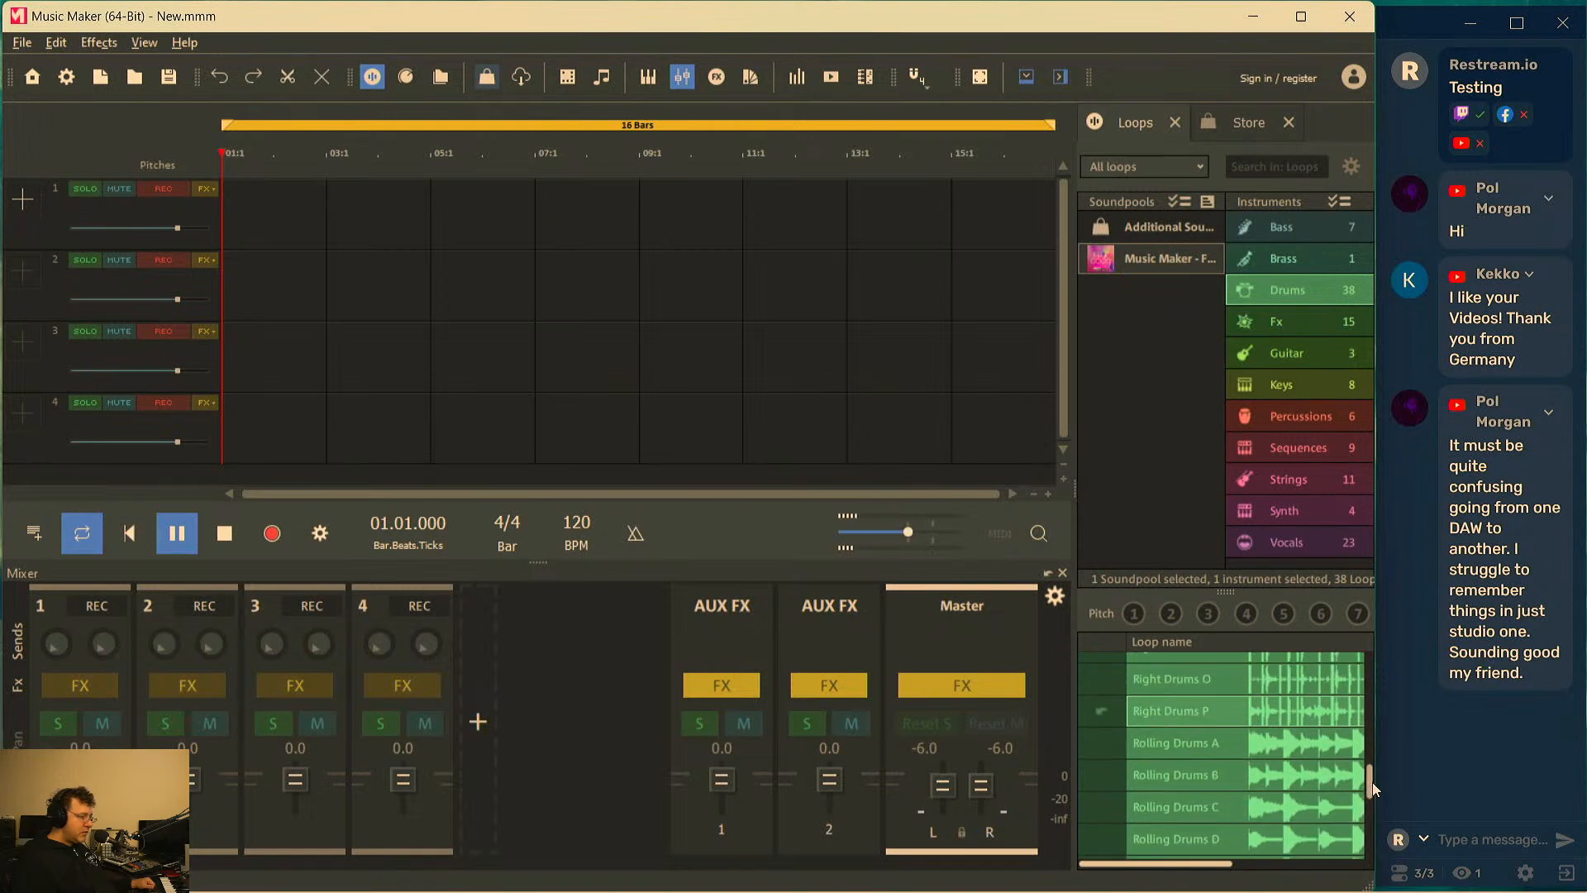
pyautogui.moveTo(1237, 712); pyautogui.dragTo(259, 280)
# Load the Concert Grand LE instrument on track 1 and open that track's effects
pyautogui.click(29, 197)
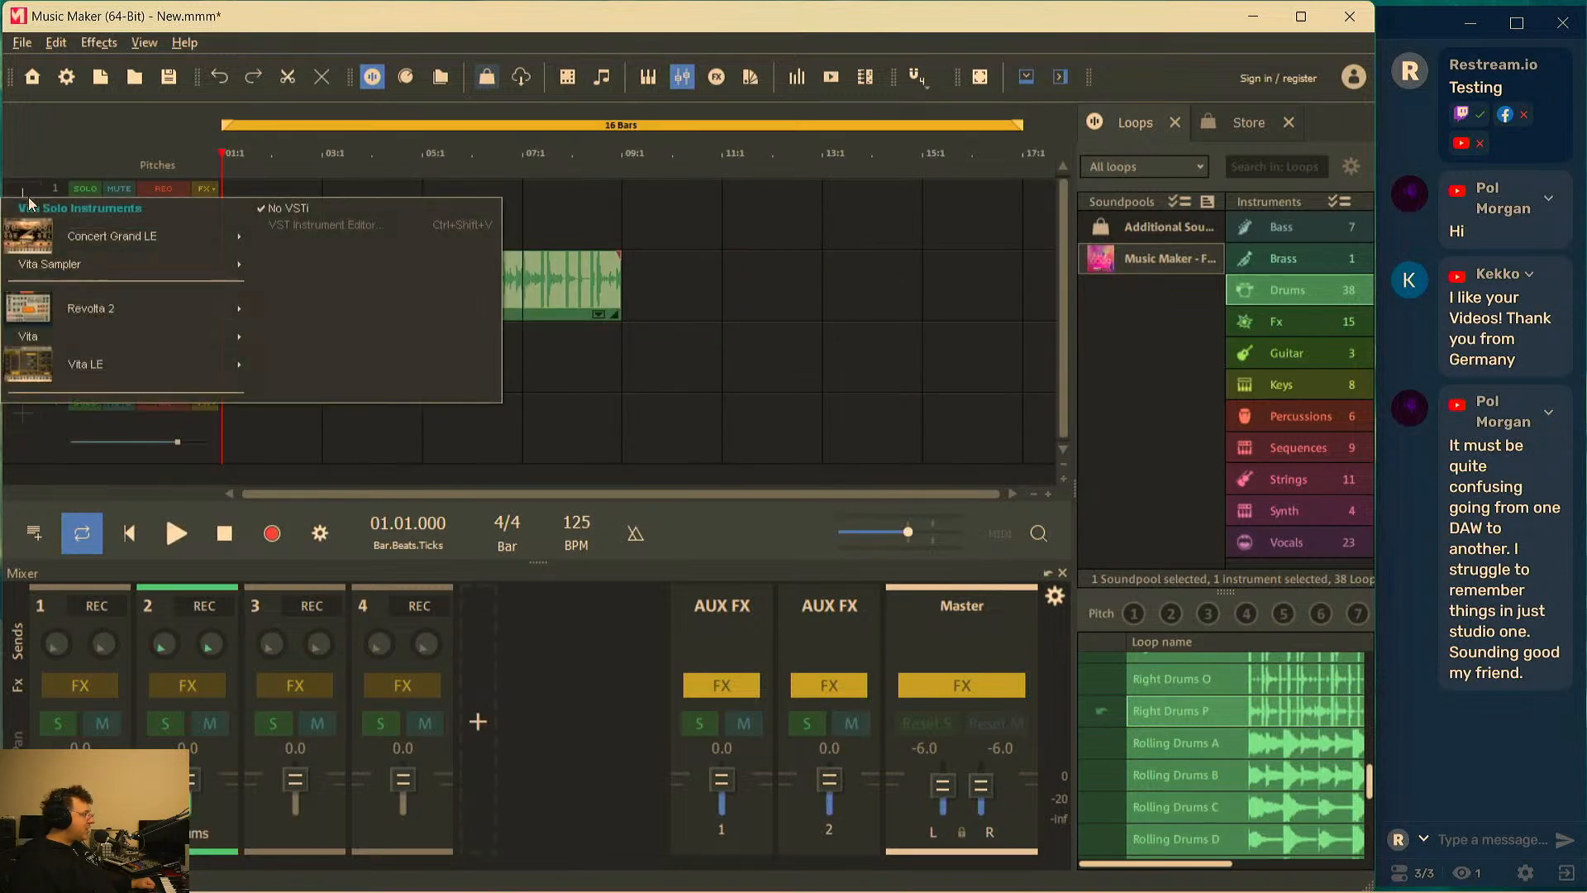
pyautogui.click(87, 239)
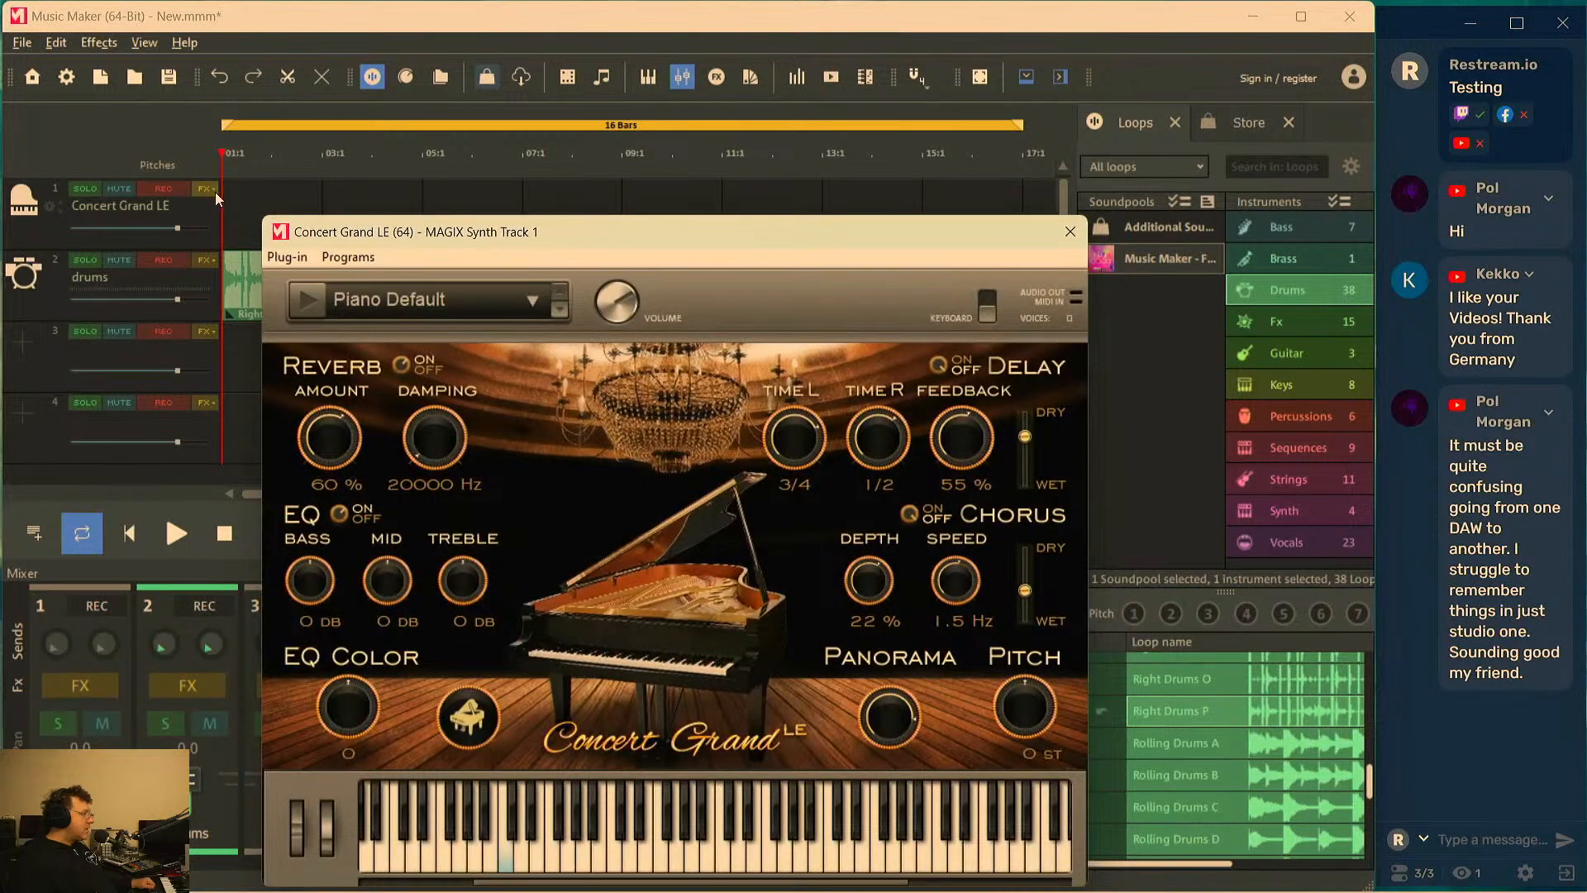
pyautogui.click(215, 192)
pyautogui.click(290, 212)
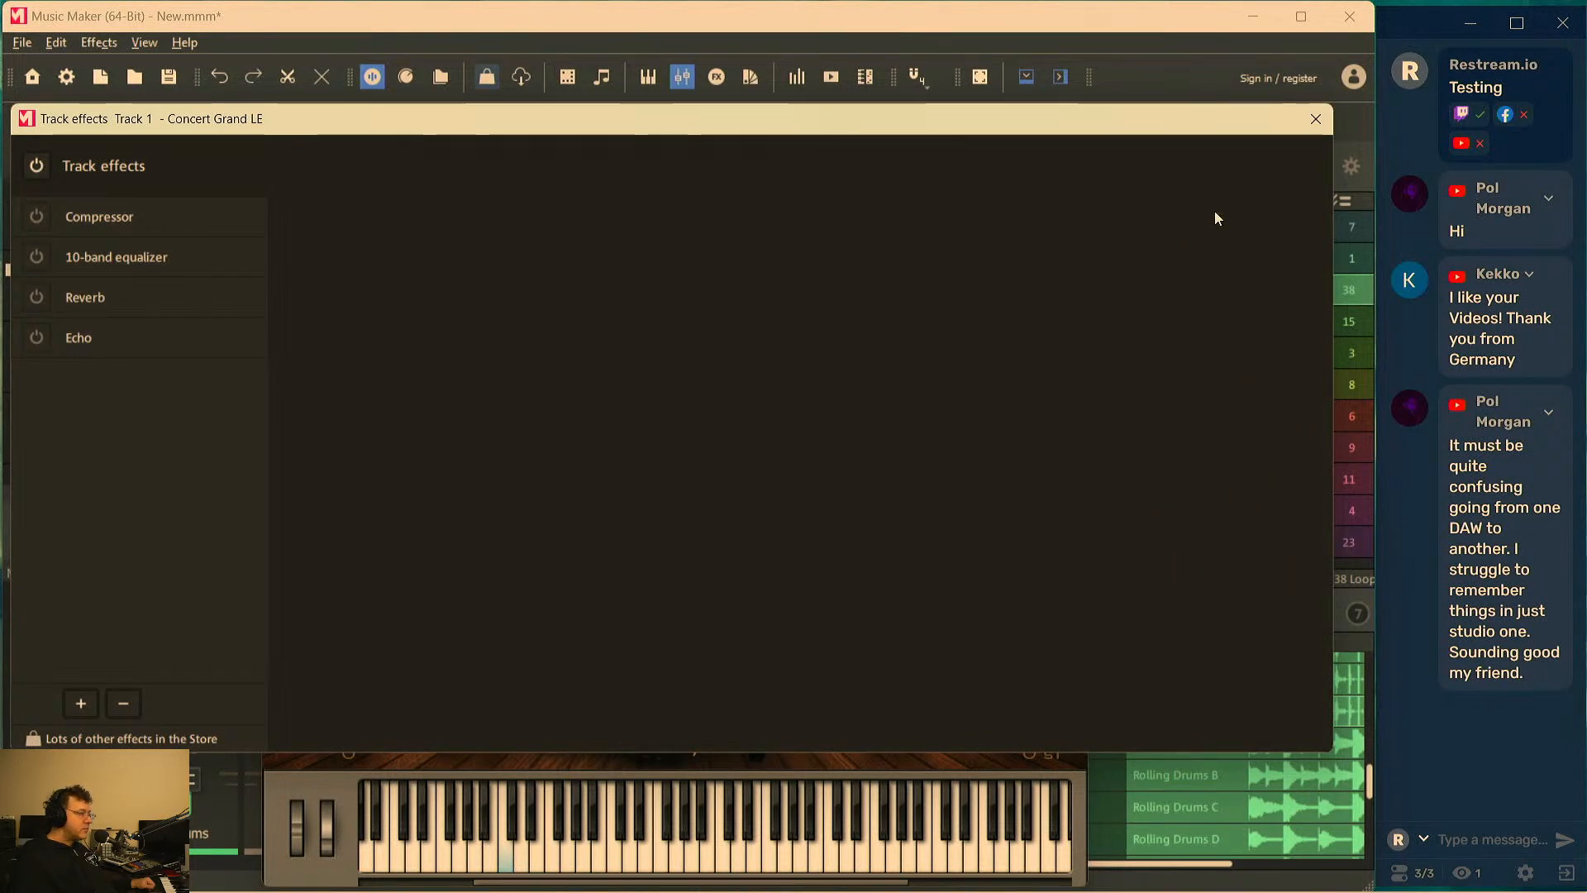
# Enable Reverb on the Concert Grand LE track with an 8228 ms reverb time and 66.1 % mix, and arm the track for MIDI recording
pyautogui.click(70, 297)
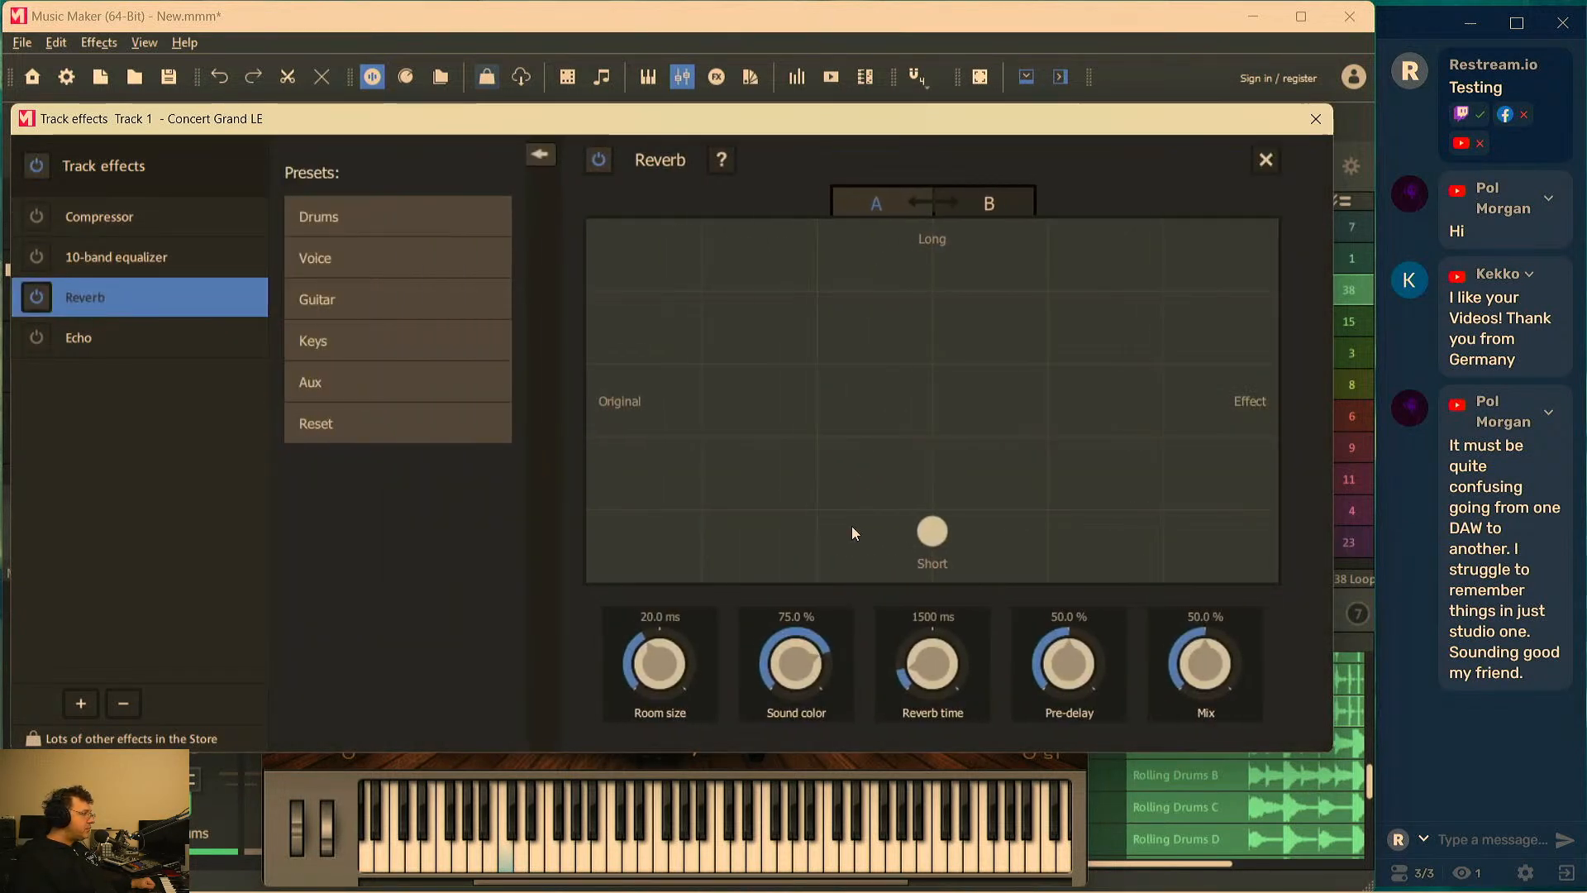
pyautogui.moveTo(937, 552); pyautogui.dragTo(1044, 285)
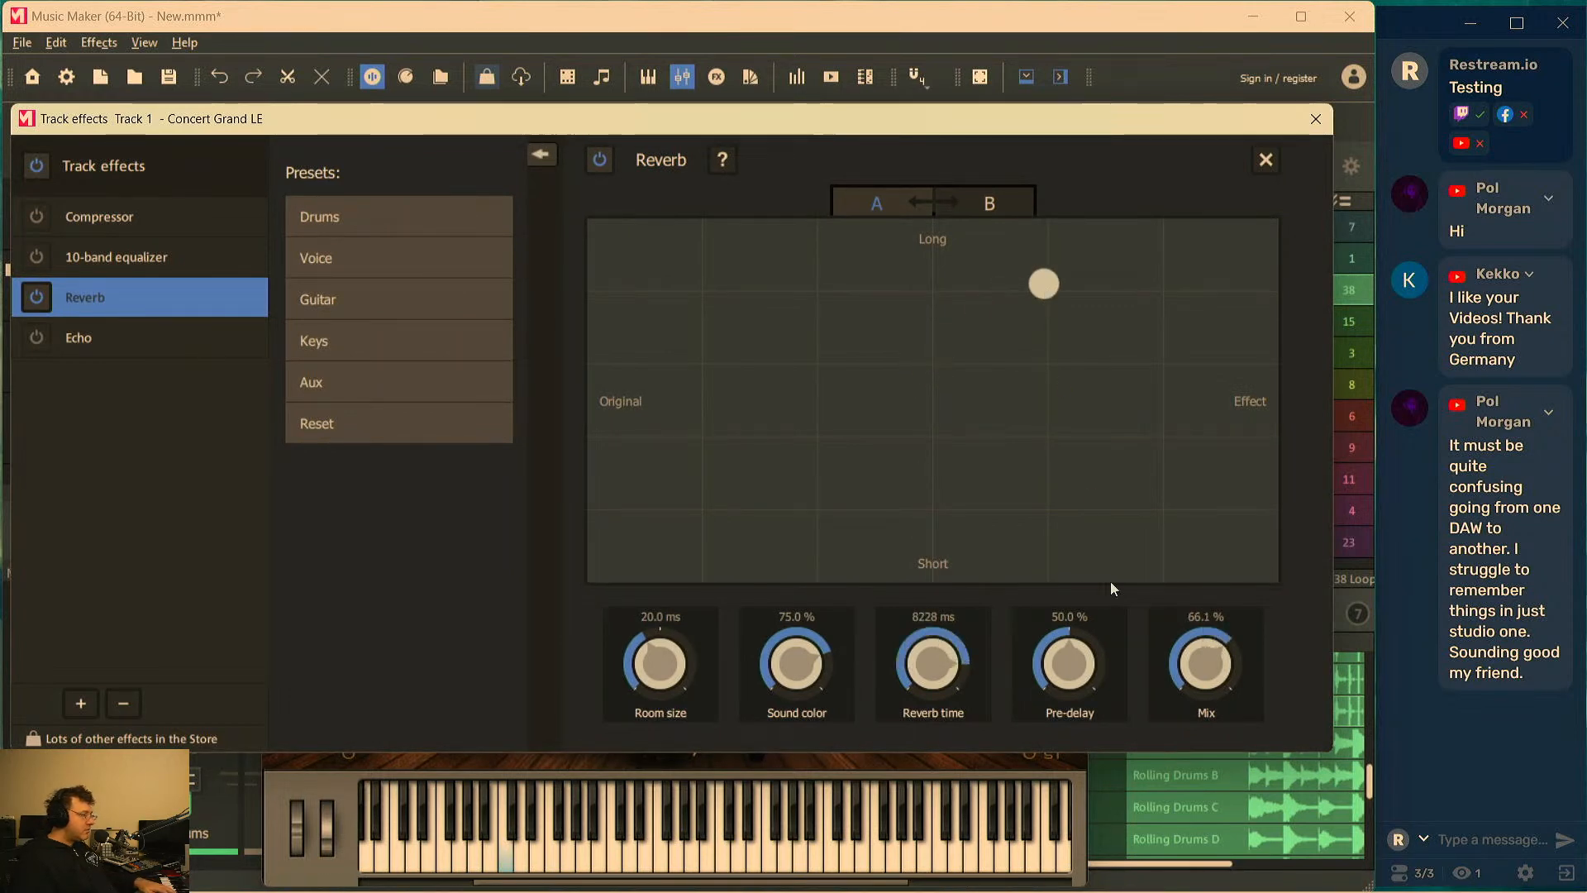
pyautogui.click(600, 80)
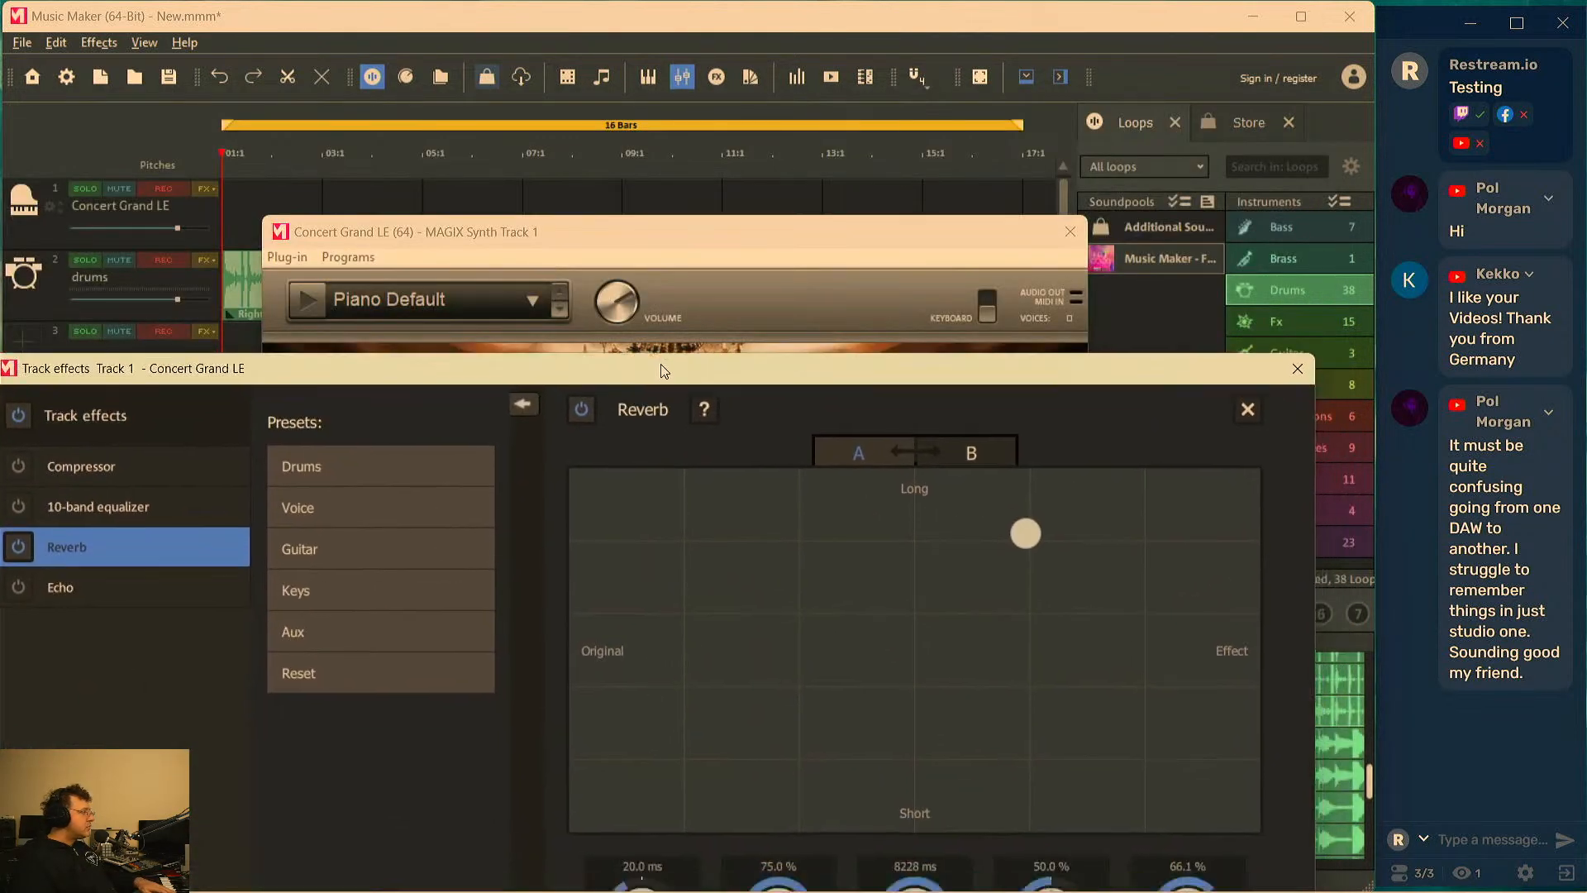
pyautogui.click(162, 190)
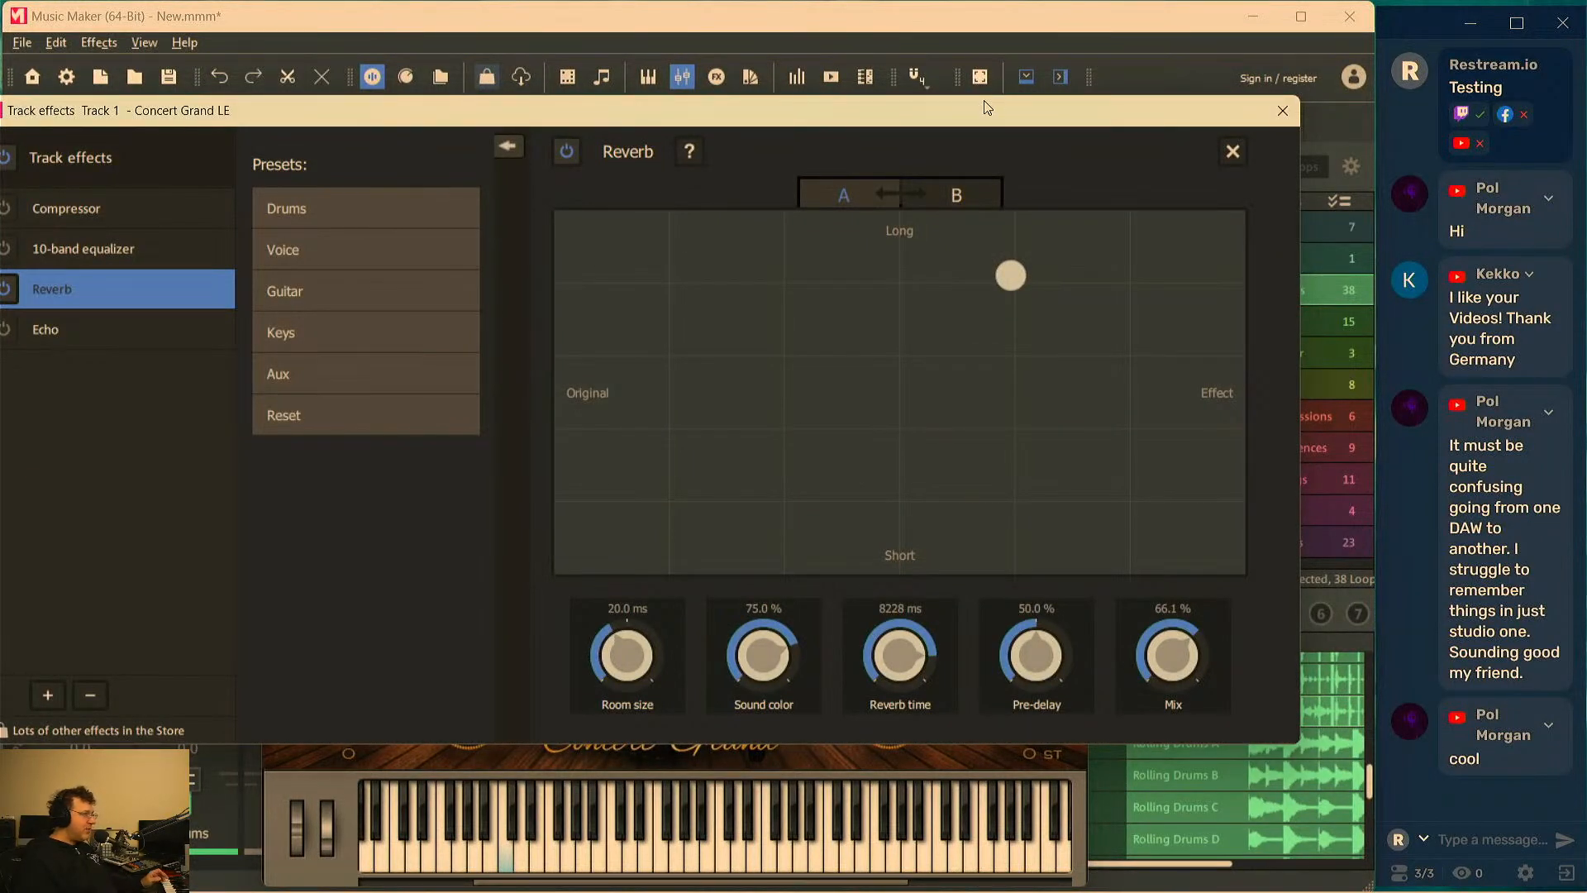
# Adjust the piano's Reverb to a reverb time of 8059 ms and a mix of 40.4 %, and close the track effects window
pyautogui.moveTo(981, 106); pyautogui.dragTo(1047, 122)
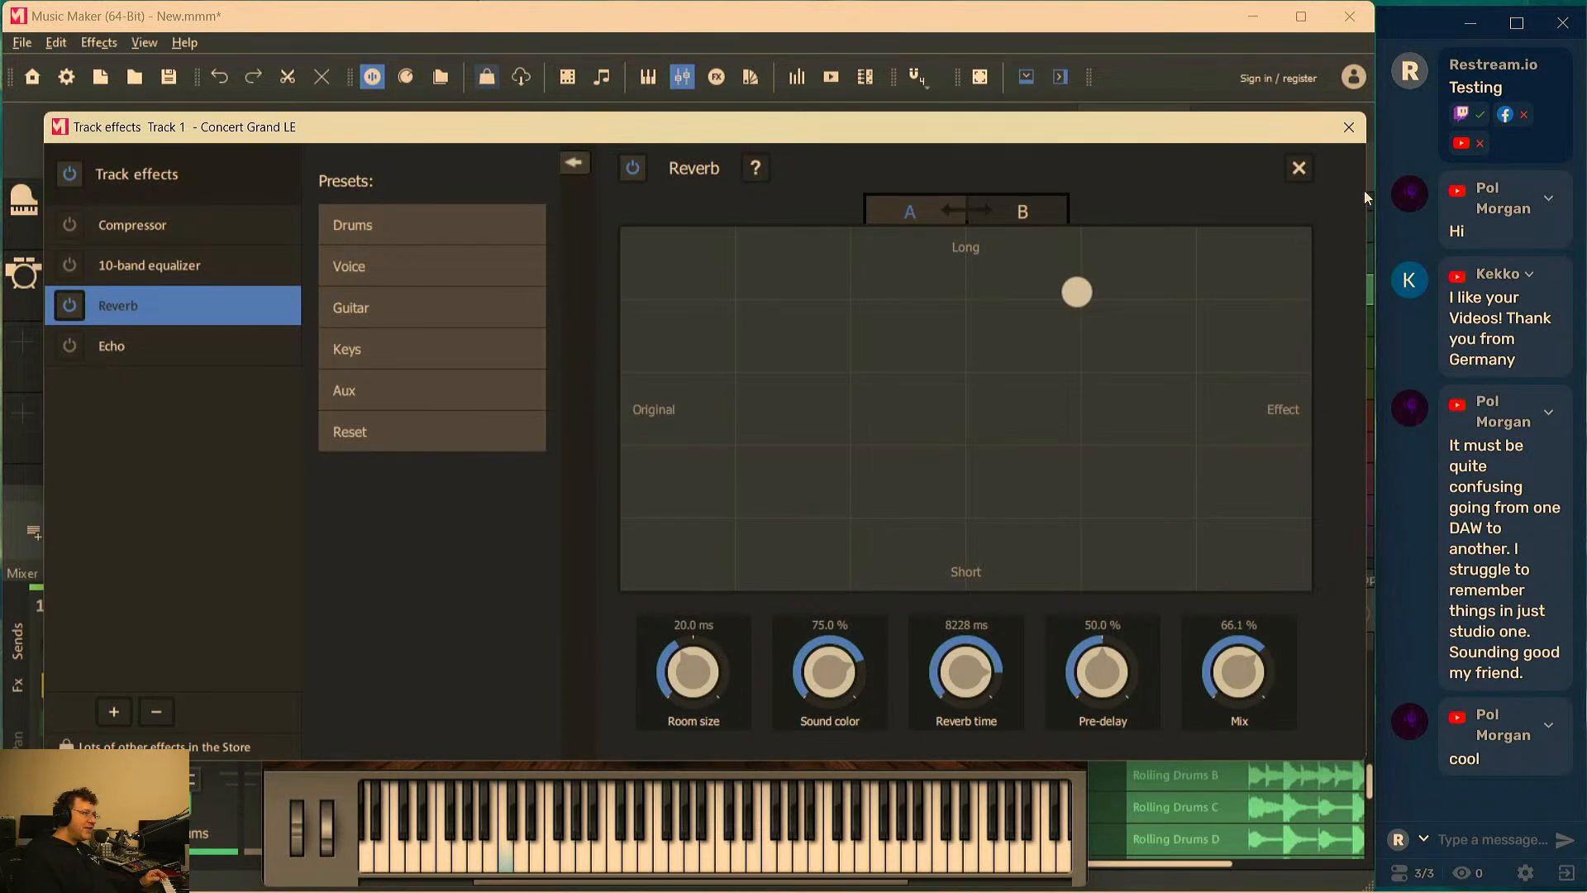
pyautogui.moveTo(1084, 292); pyautogui.dragTo(1033, 298)
pyautogui.moveTo(1251, 740)
pyautogui.mouseDown()
pyautogui.moveTo(1248, 727)
pyautogui.moveTo(1248, 743)
pyautogui.mouseUp()
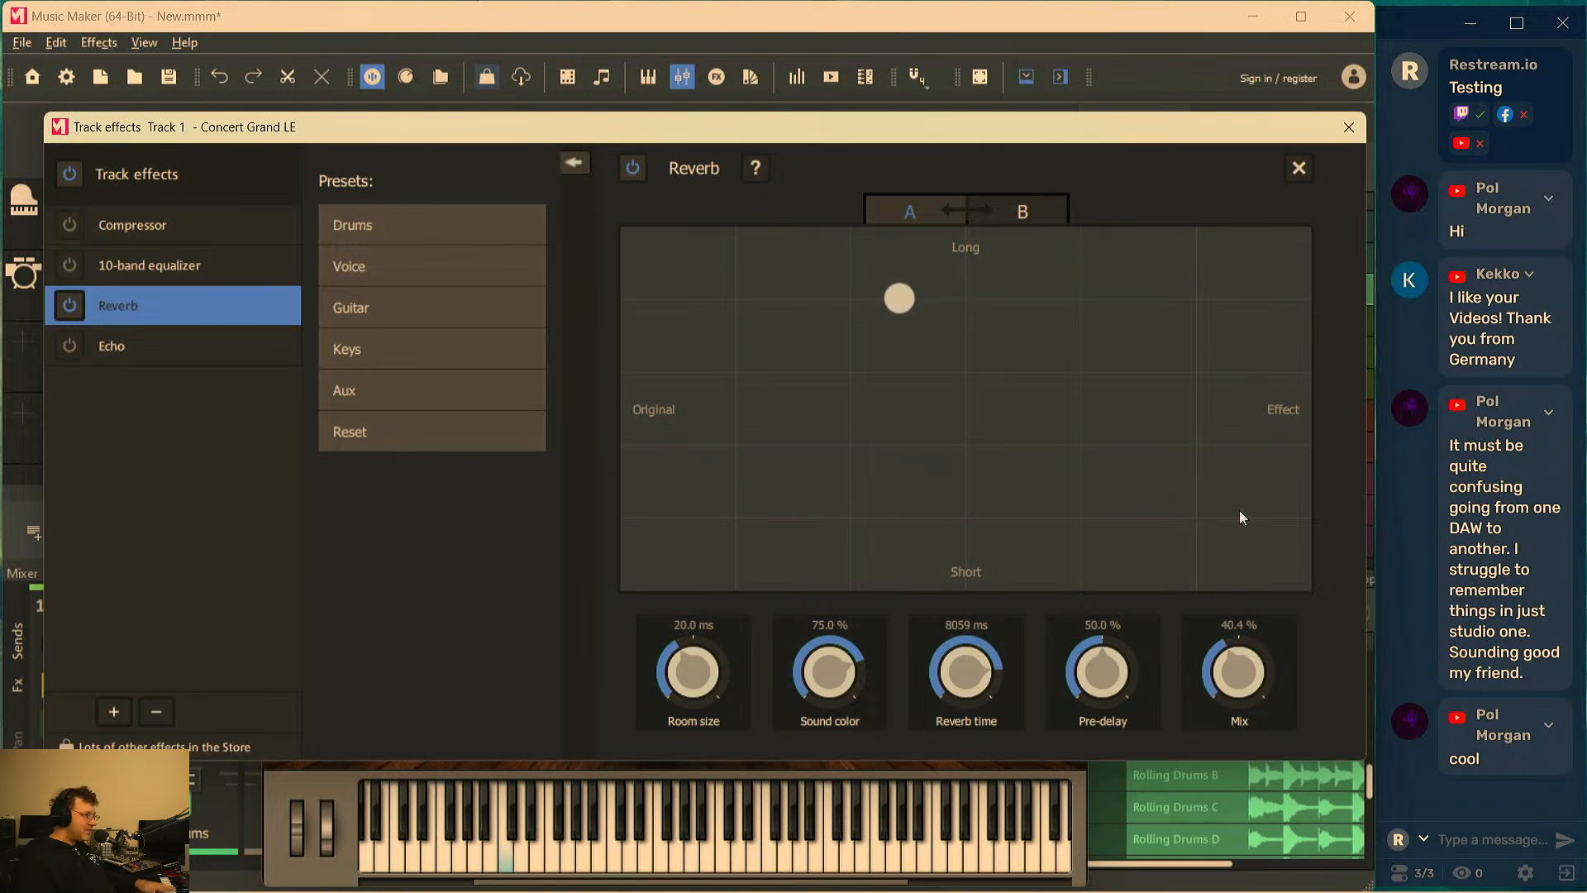
pyautogui.click(1347, 130)
# Play the project and shorten the loop range to 8 bars so it matches the drum loop
pyautogui.moveTo(983, 232); pyautogui.dragTo(1175, 154)
pyautogui.press('space')
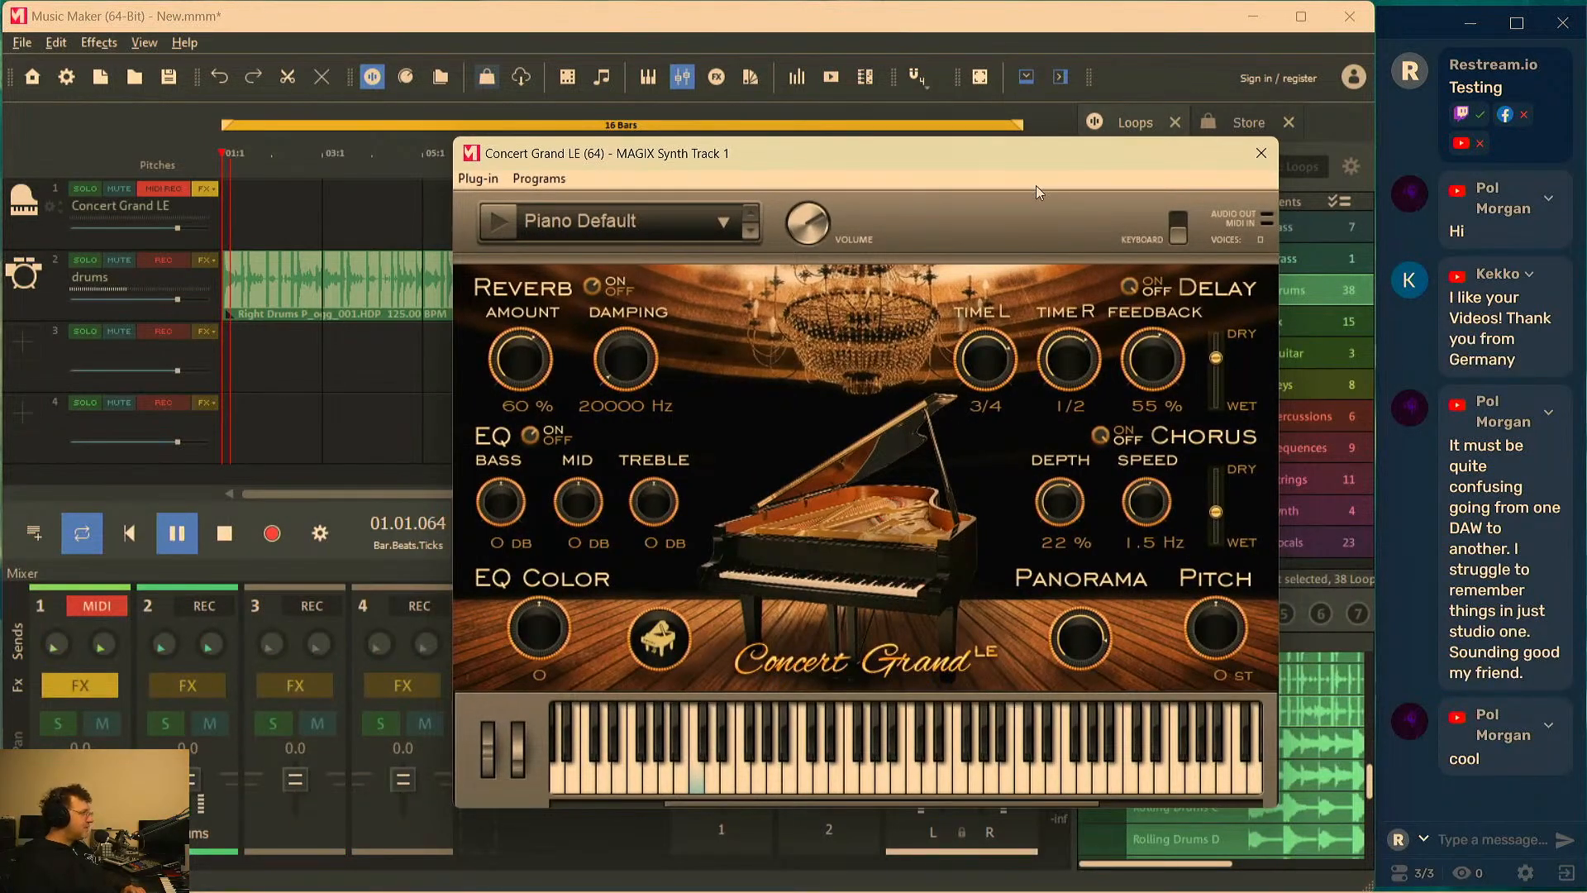
pyautogui.moveTo(877, 154); pyautogui.dragTo(861, 378)
pyautogui.moveTo(1017, 124); pyautogui.dragTo(622, 125)
pyautogui.moveTo(754, 377); pyautogui.dragTo(740, 177)
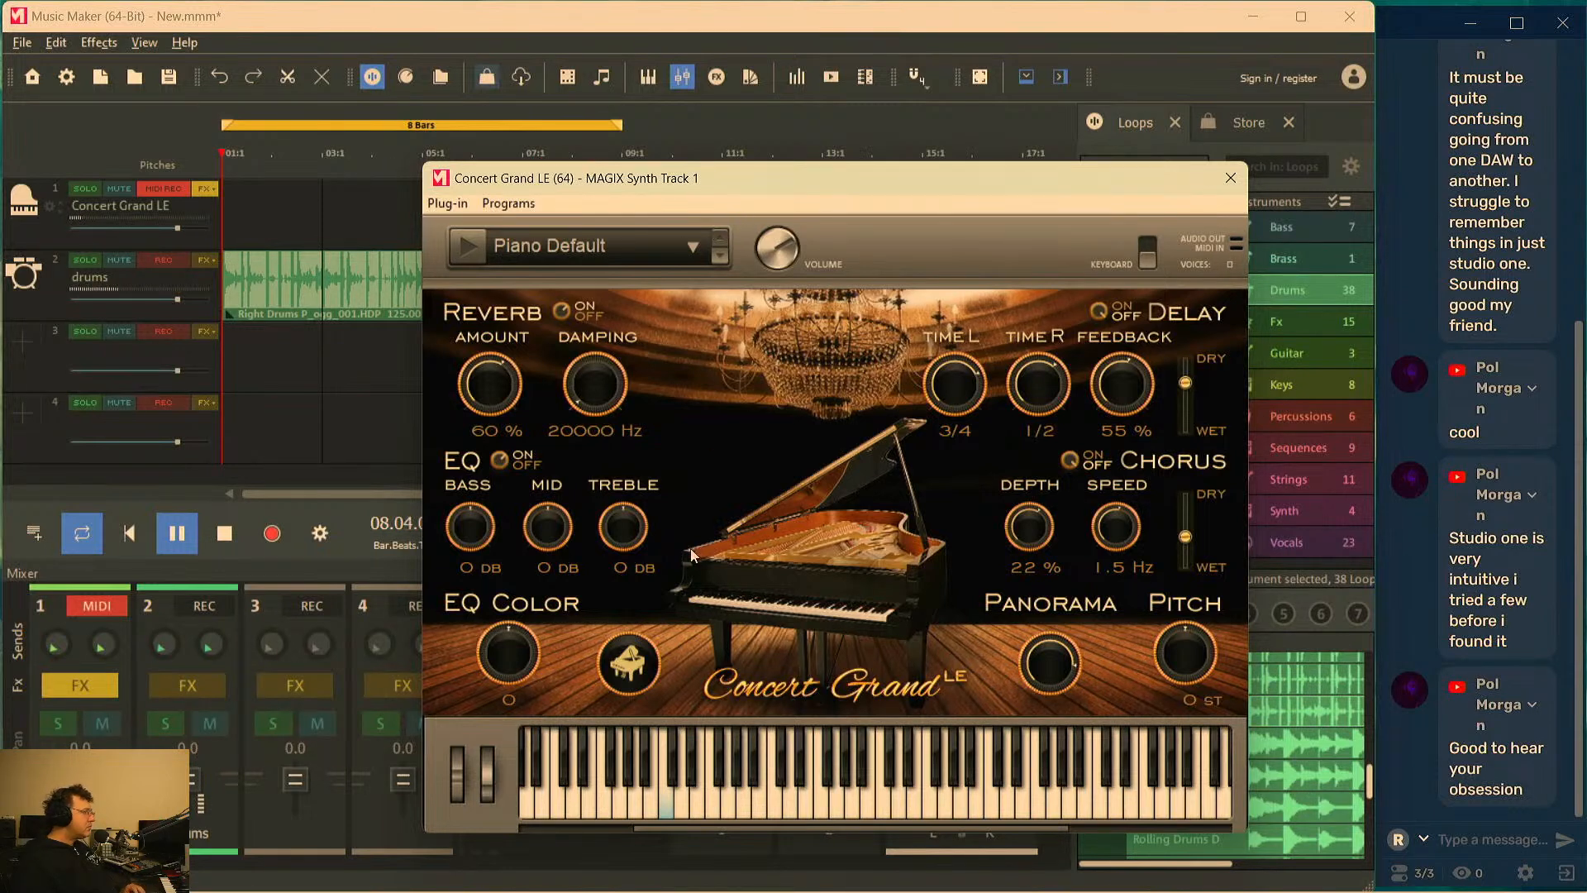
# Stop playback, return the playhead to bar 1 and close the Concert Grand LE window
pyautogui.click(172, 534)
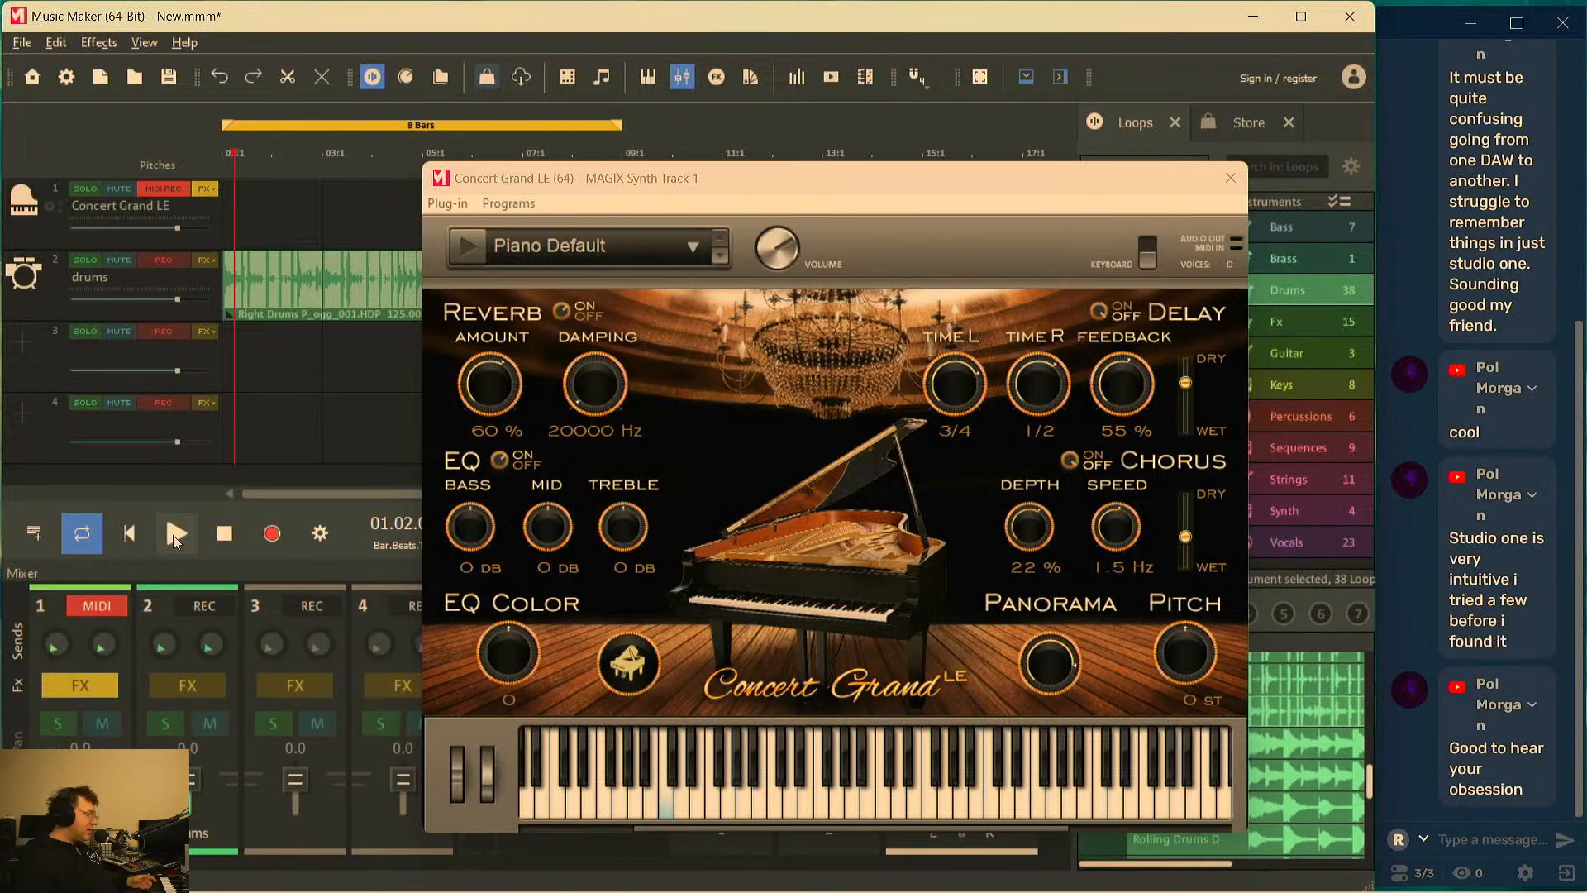
pyautogui.moveTo(860, 185); pyautogui.dragTo(810, 185)
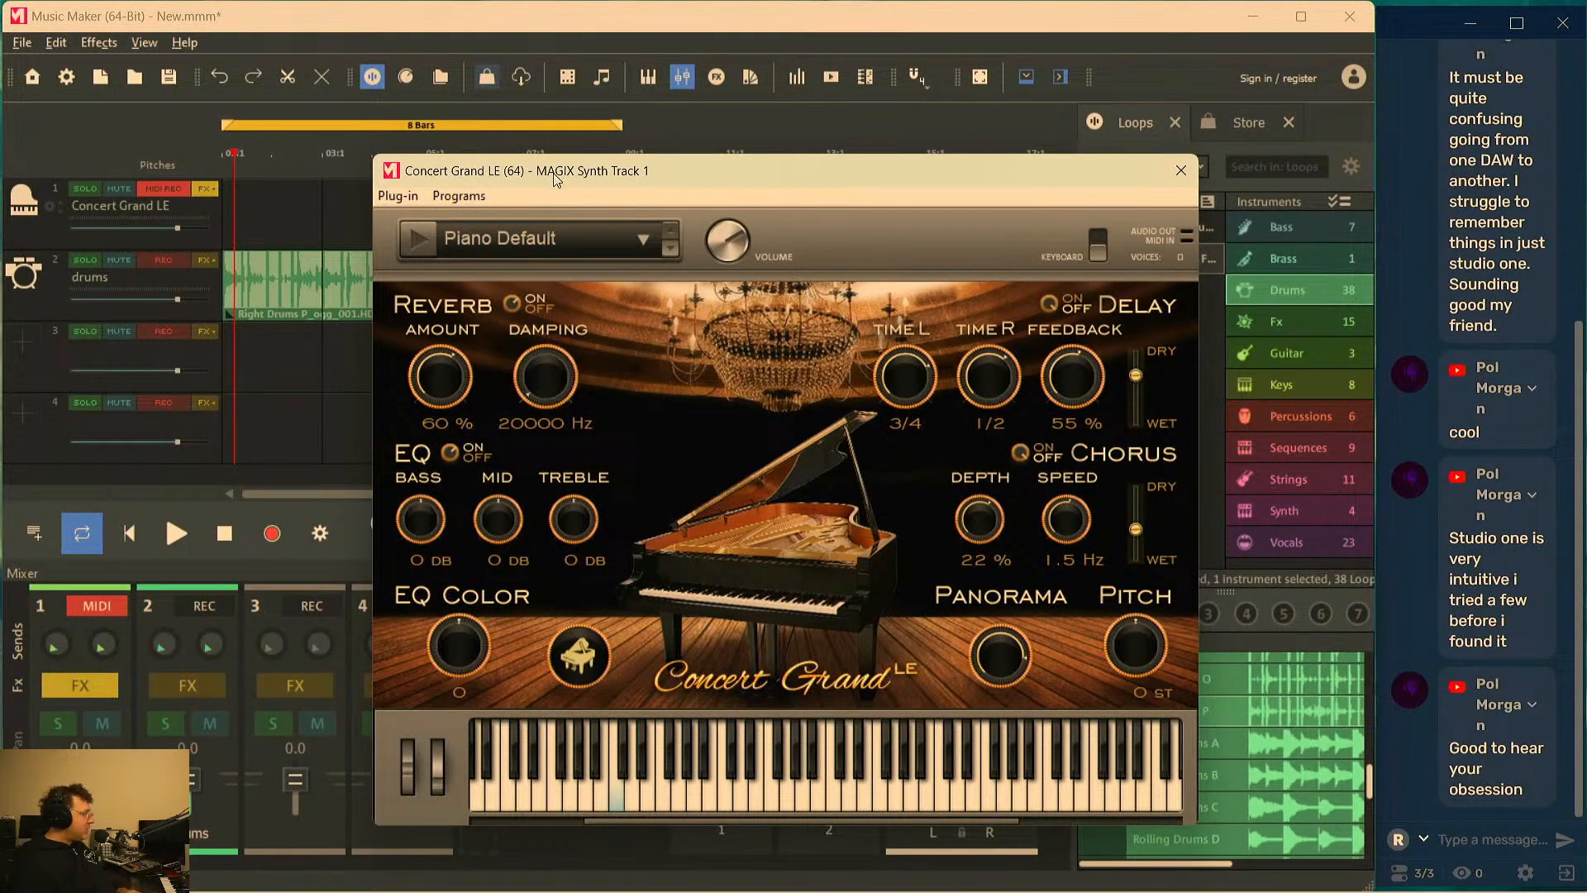
pyautogui.moveTo(770, 202); pyautogui.dragTo(638, 374)
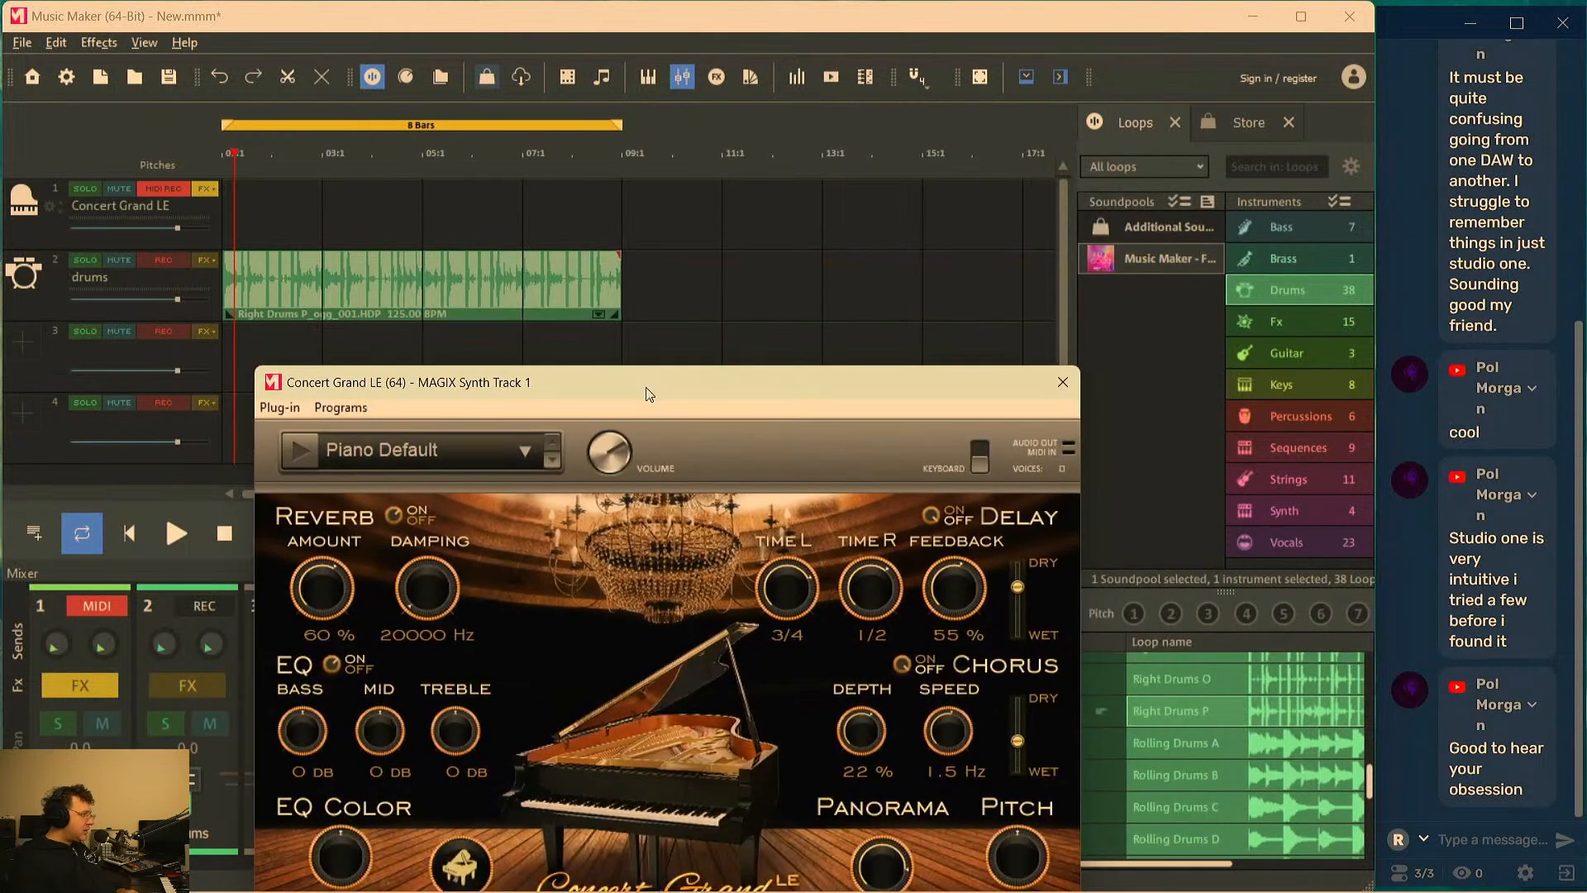
pyautogui.click(696, 282)
pyautogui.press('Home')
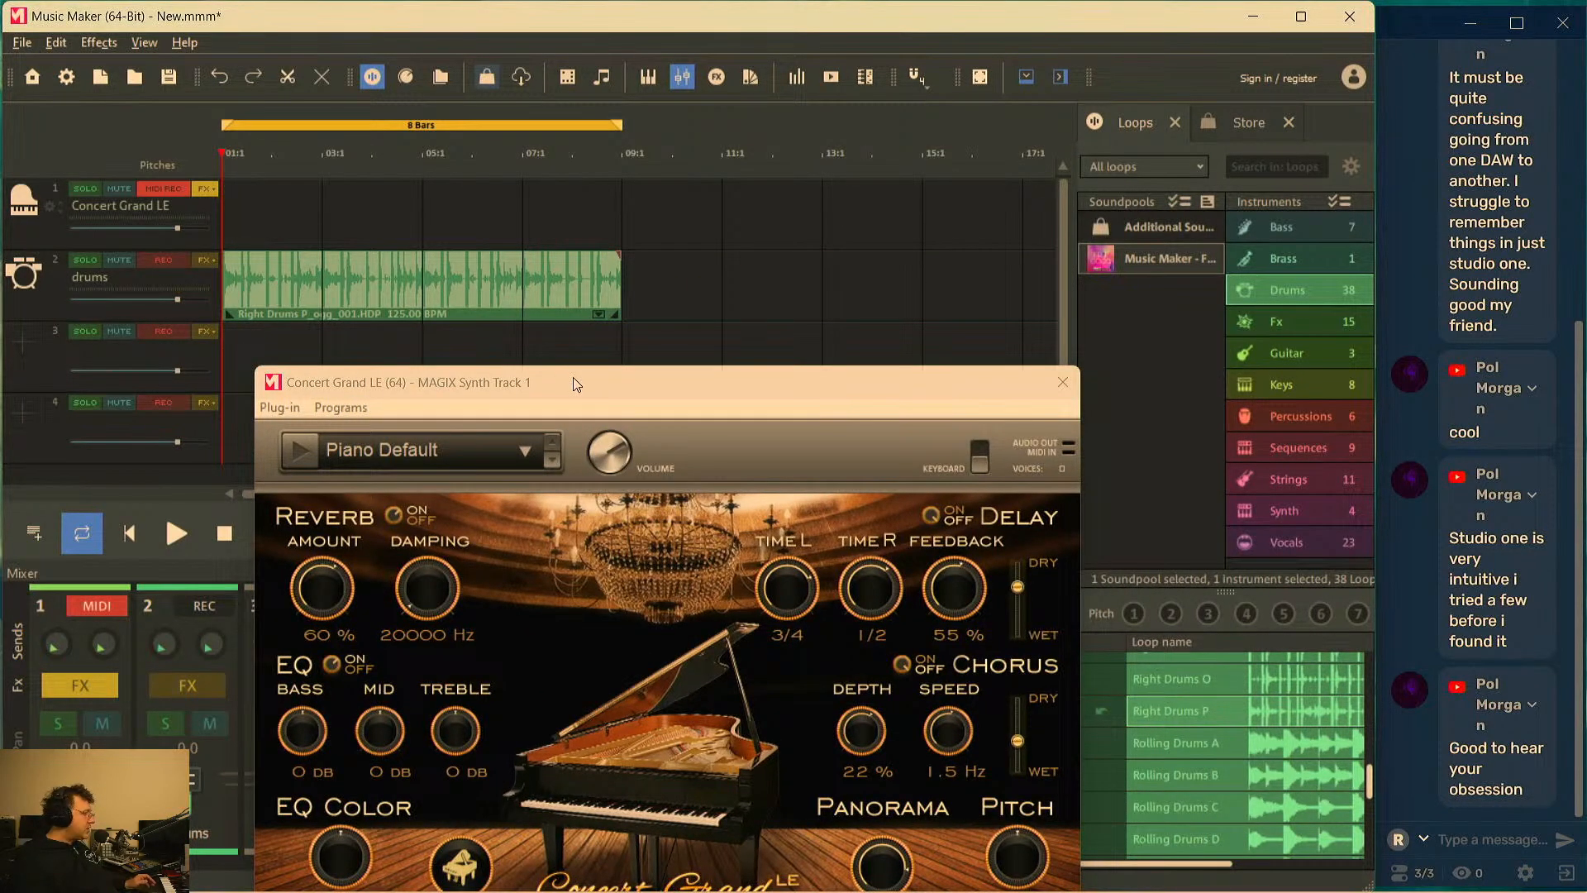
pyautogui.moveTo(575, 380); pyautogui.dragTo(736, 276)
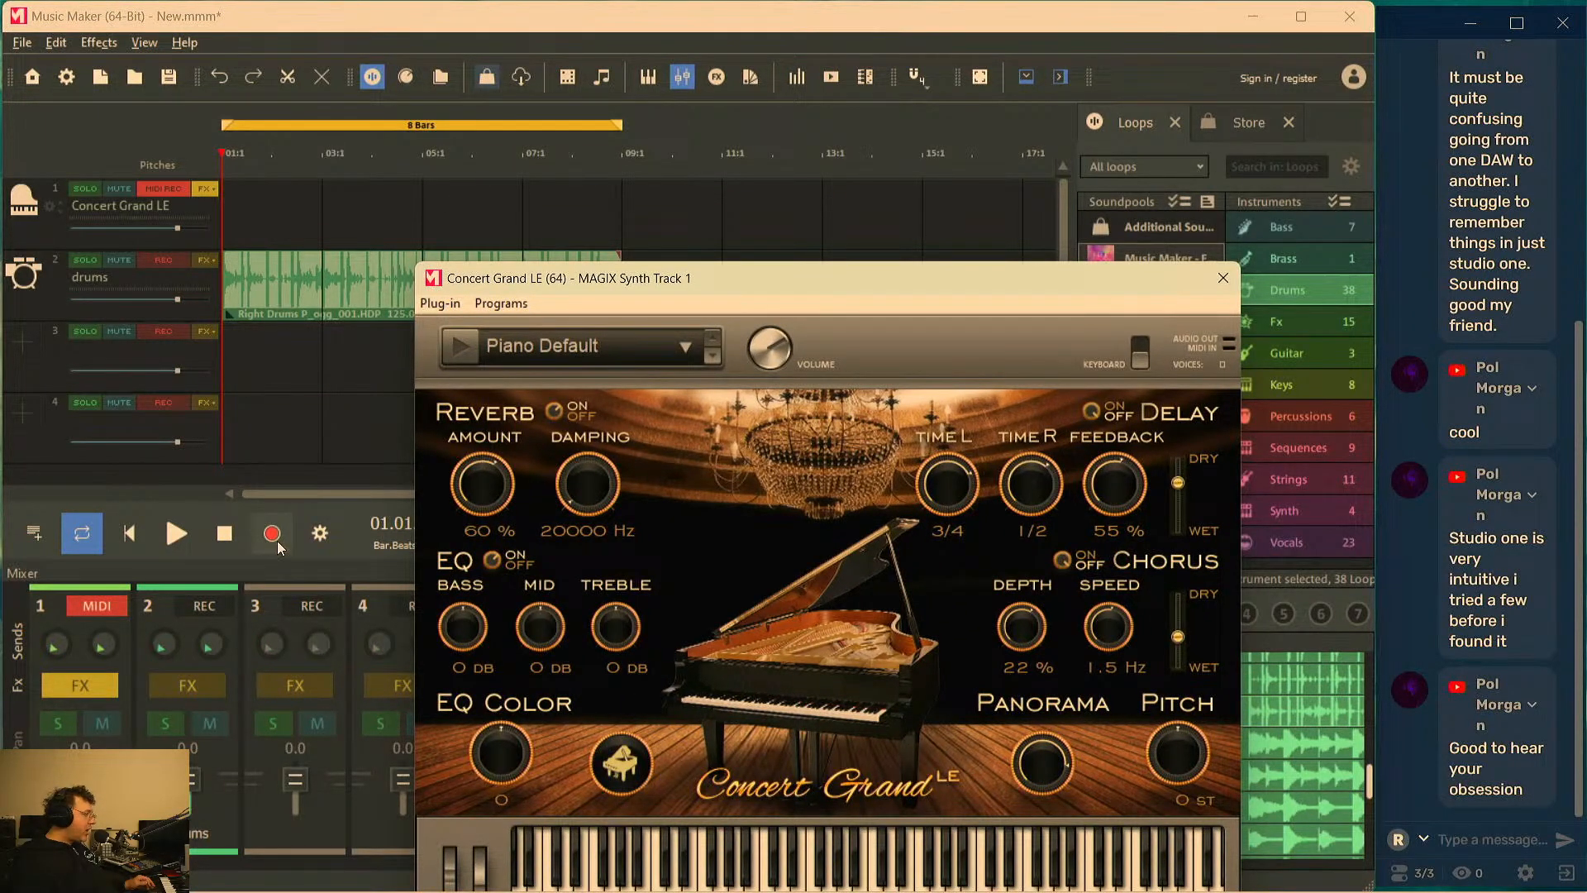
pyautogui.click(1222, 278)
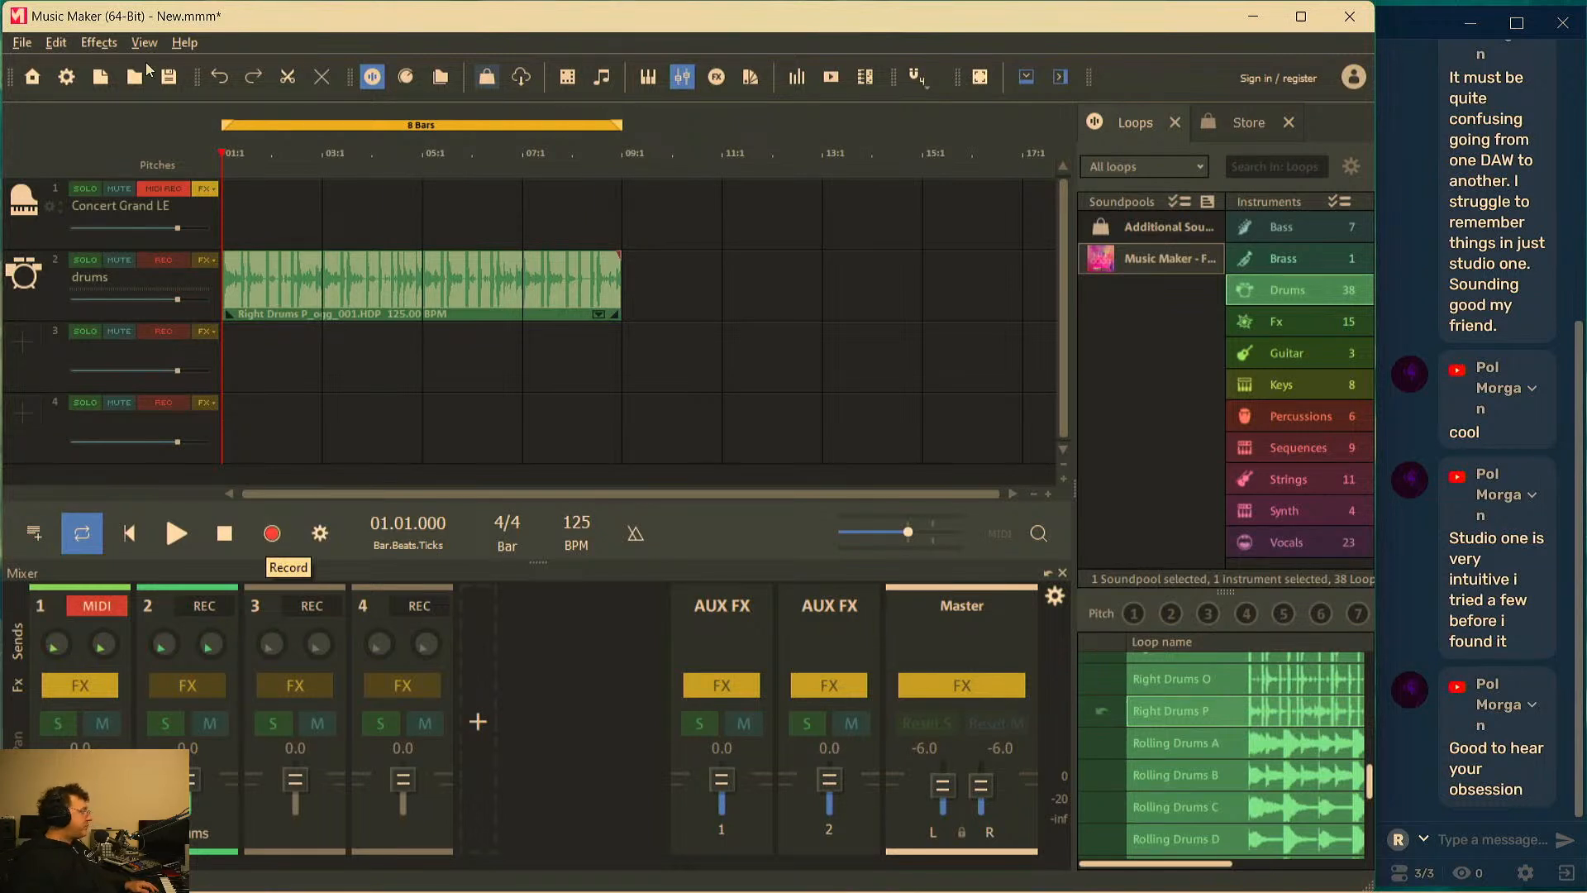
pyautogui.click(179, 50)
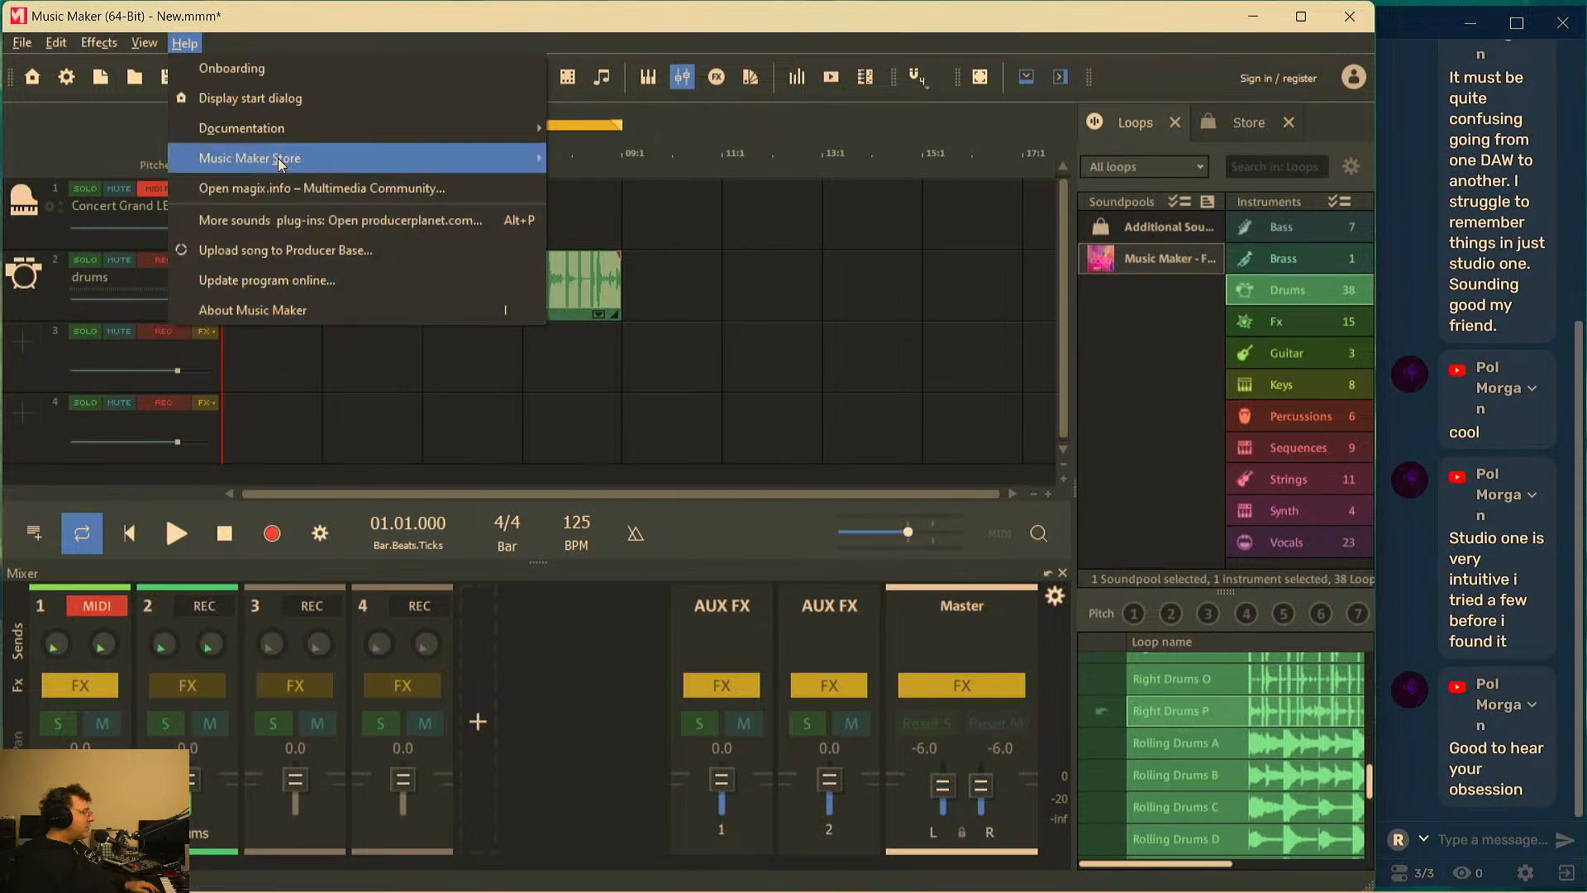
pyautogui.moveTo(278, 144)
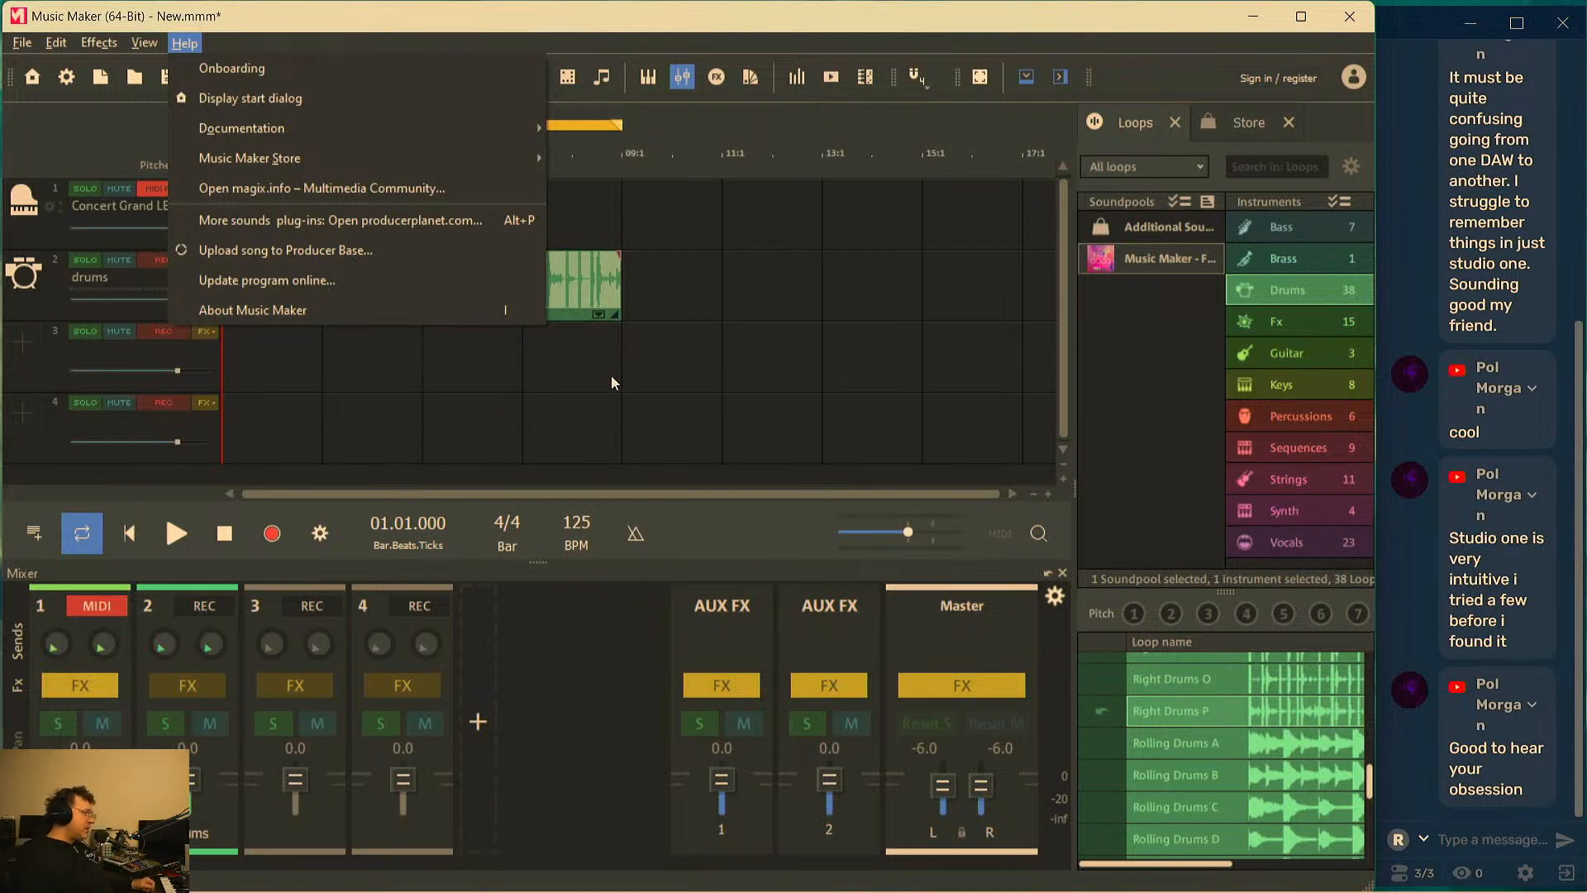
pyautogui.click(578, 362)
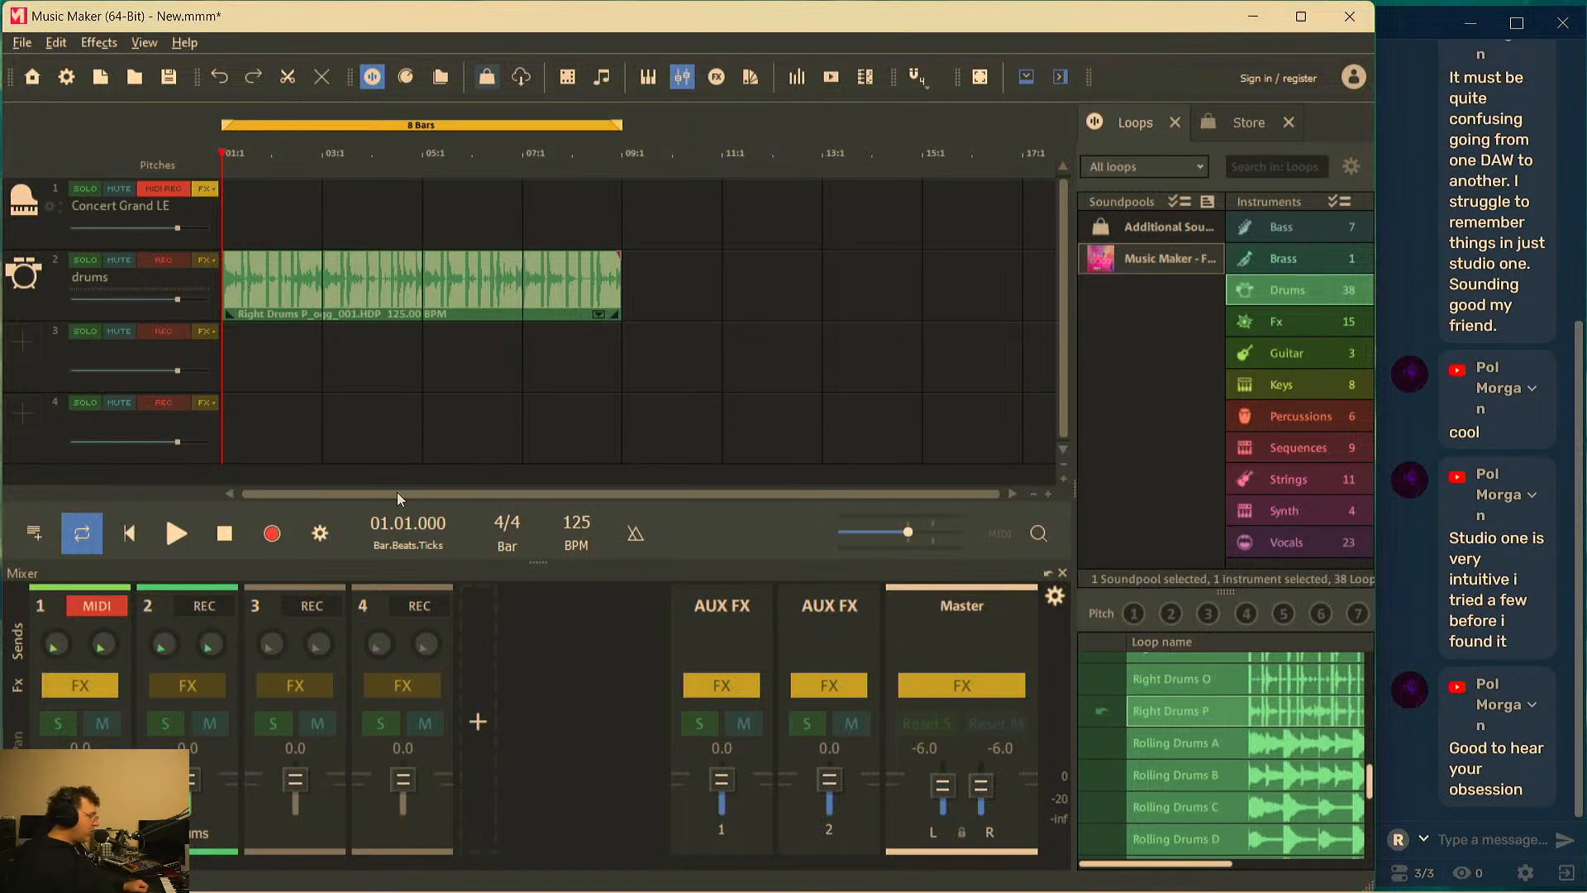
# Record a MIDI piano part on the Concert Grand LE track over the looping drums
pyautogui.click(272, 533)
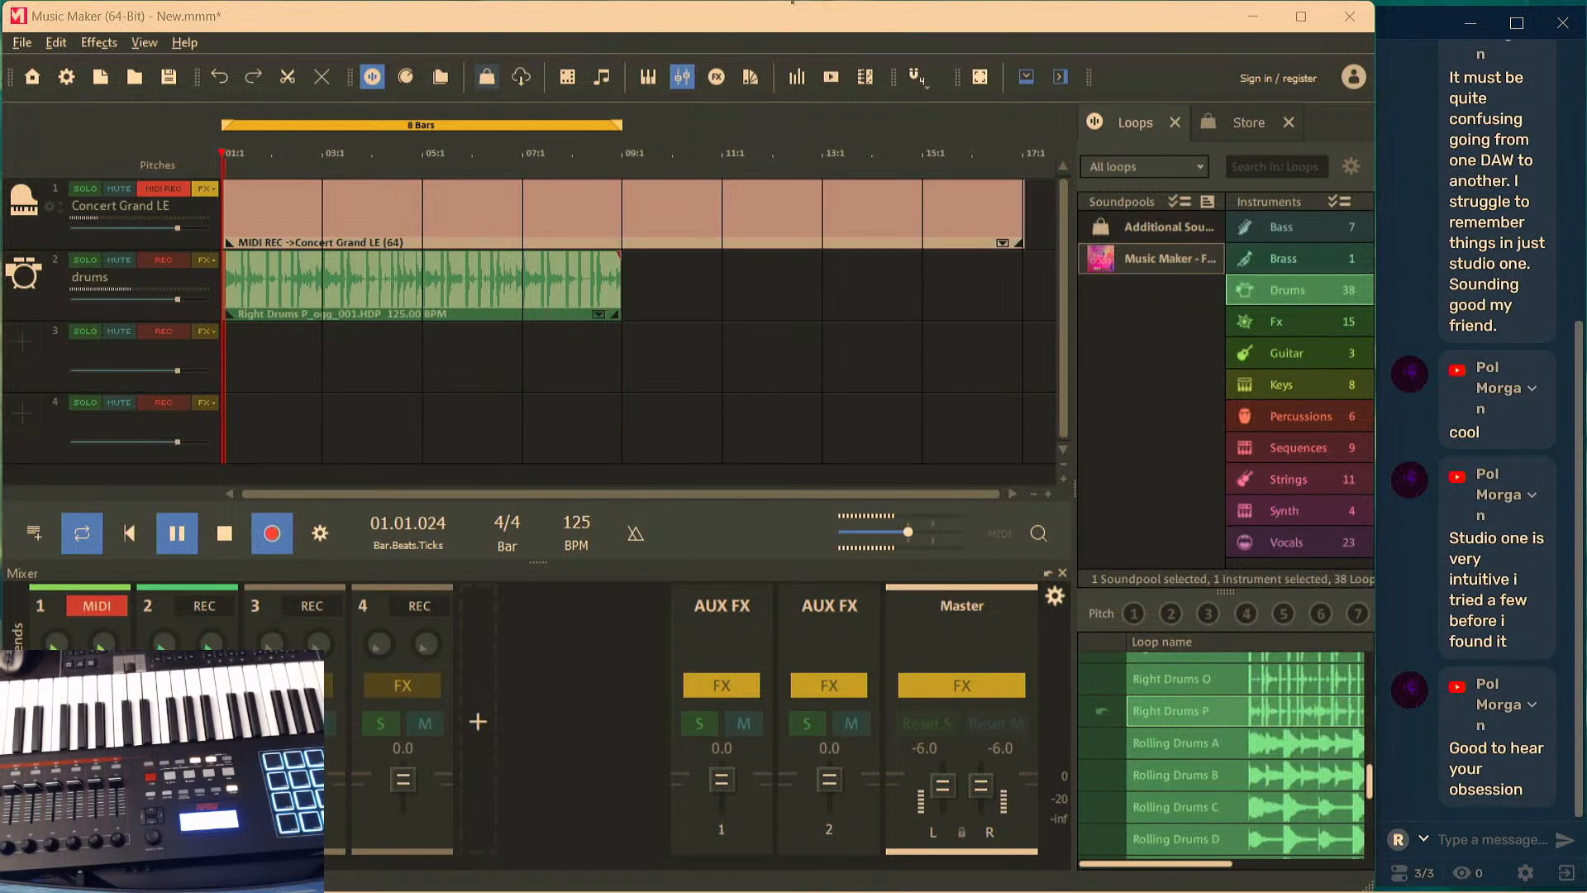
pyautogui.click(227, 533)
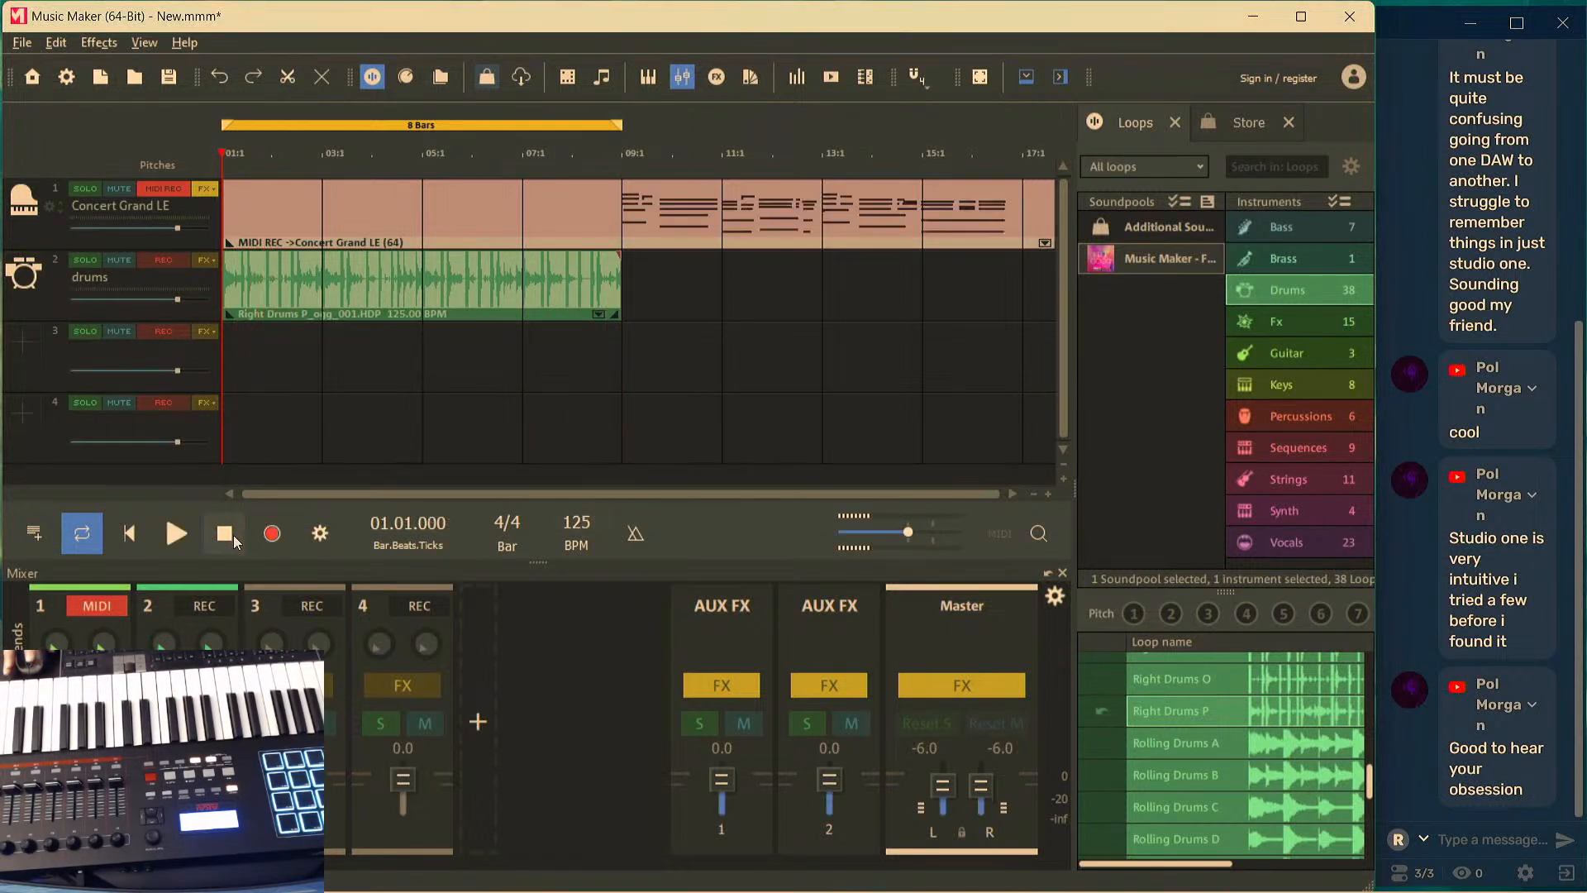
# Trim the empty start off the recorded piano clip, align it to bar 1, end it at bar 9, and play it back
pyautogui.click(647, 219)
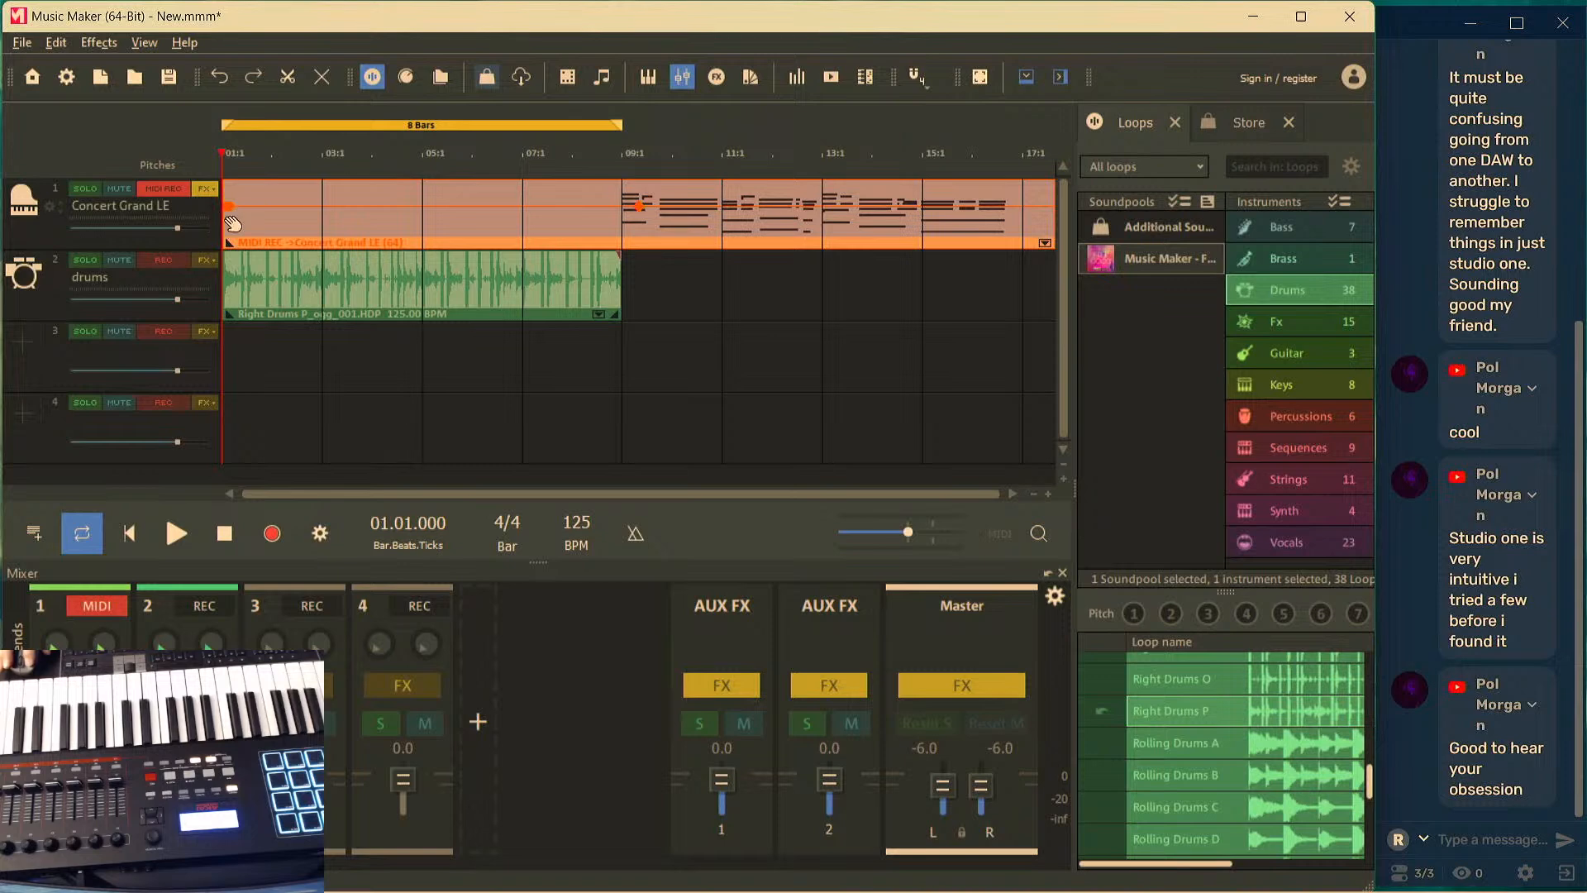
pyautogui.moveTo(226, 217); pyautogui.dragTo(277, 219)
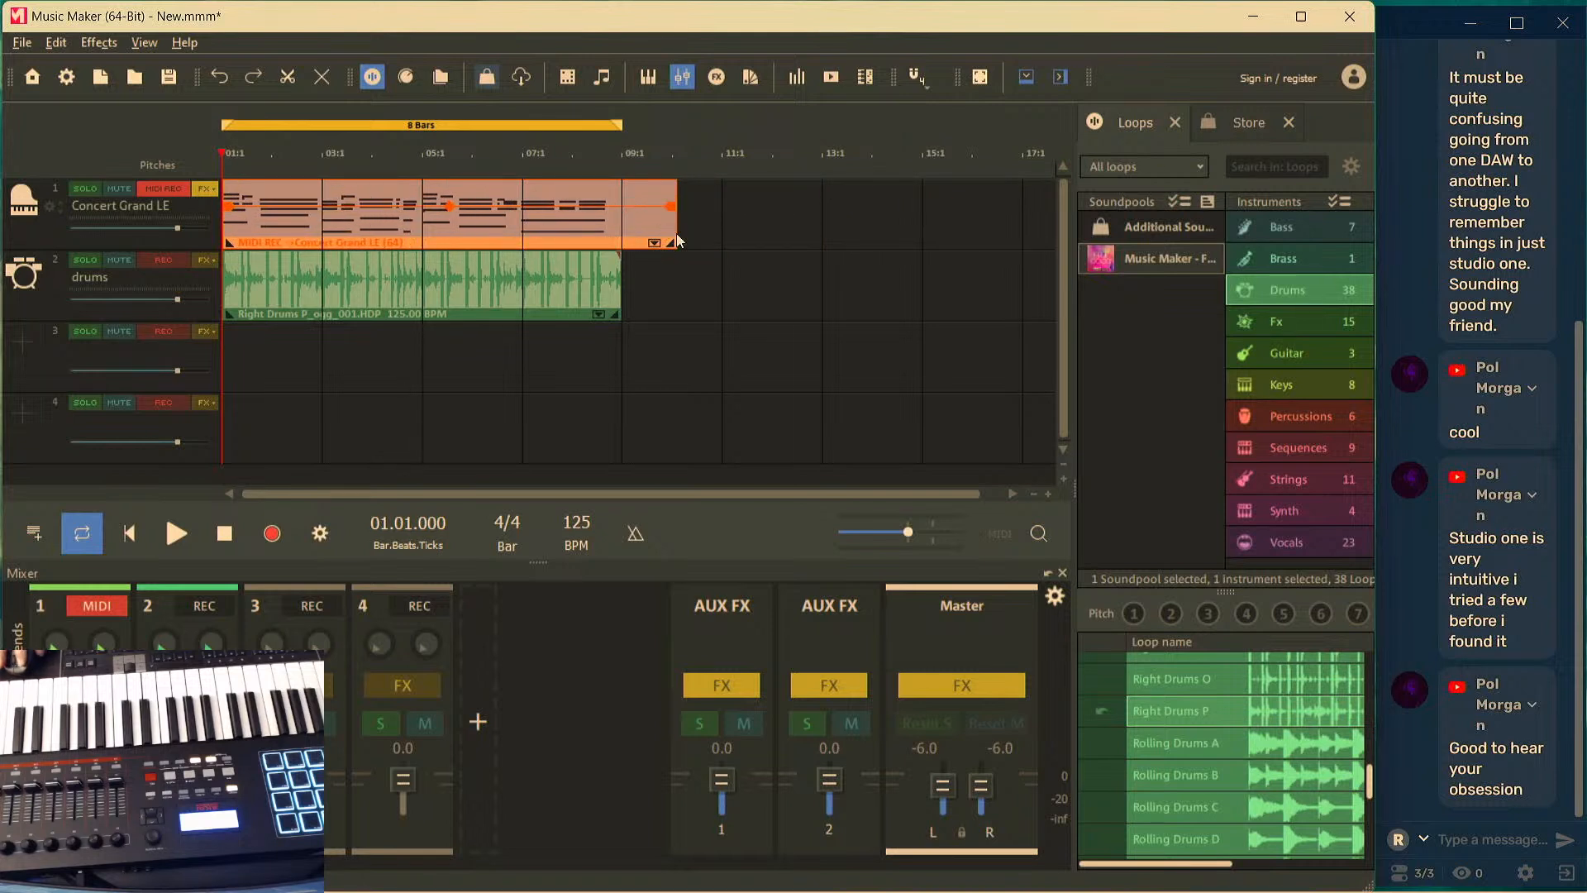
pyautogui.moveTo(676, 229); pyautogui.dragTo(622, 227)
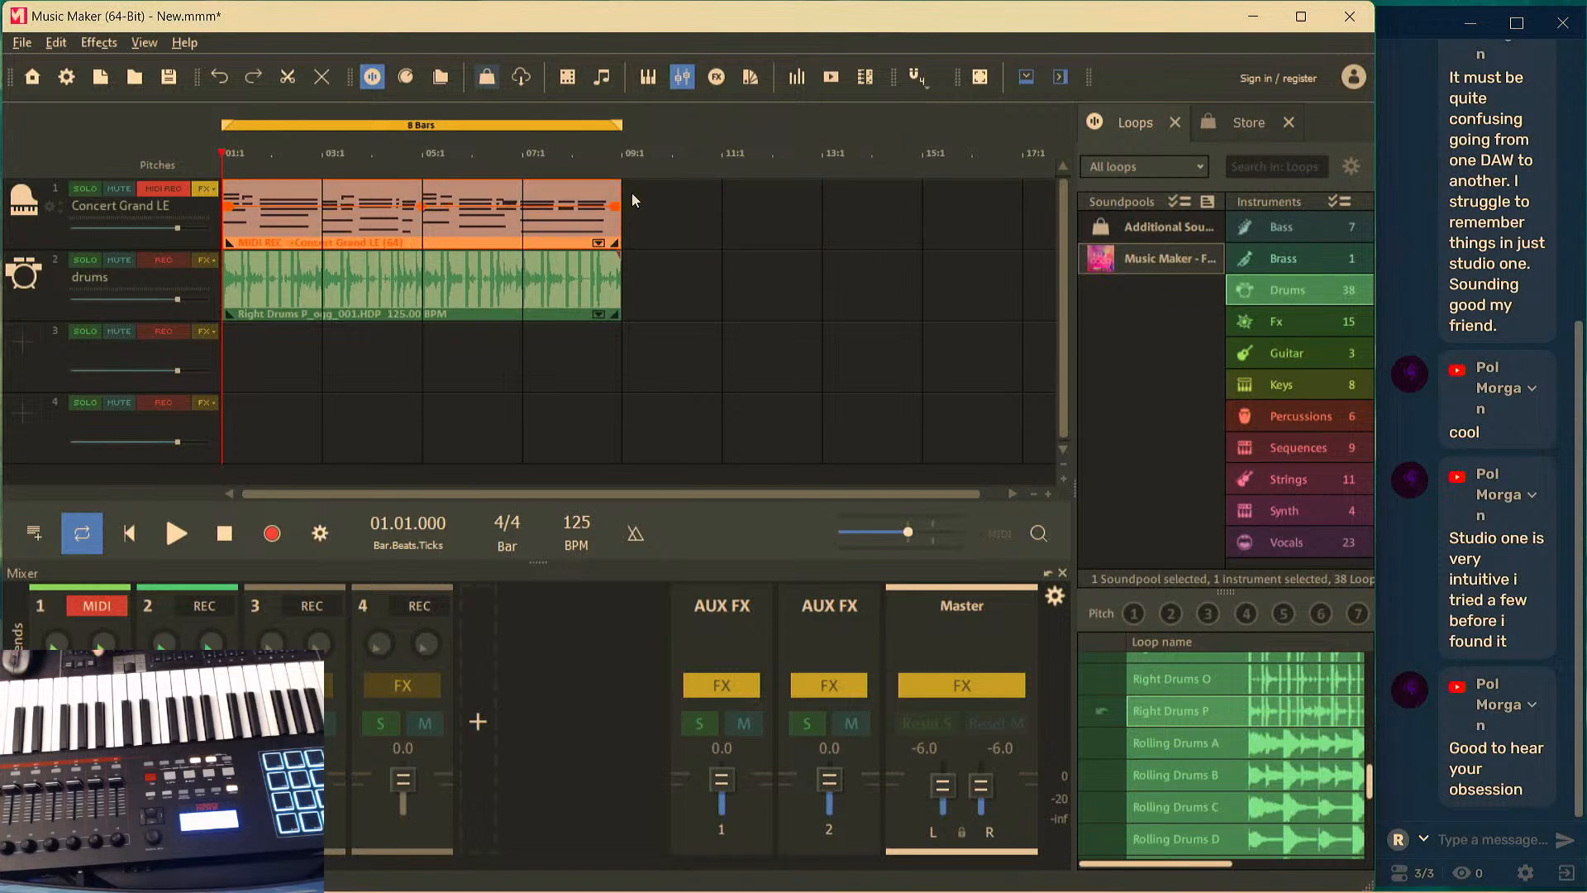
pyautogui.press('space')
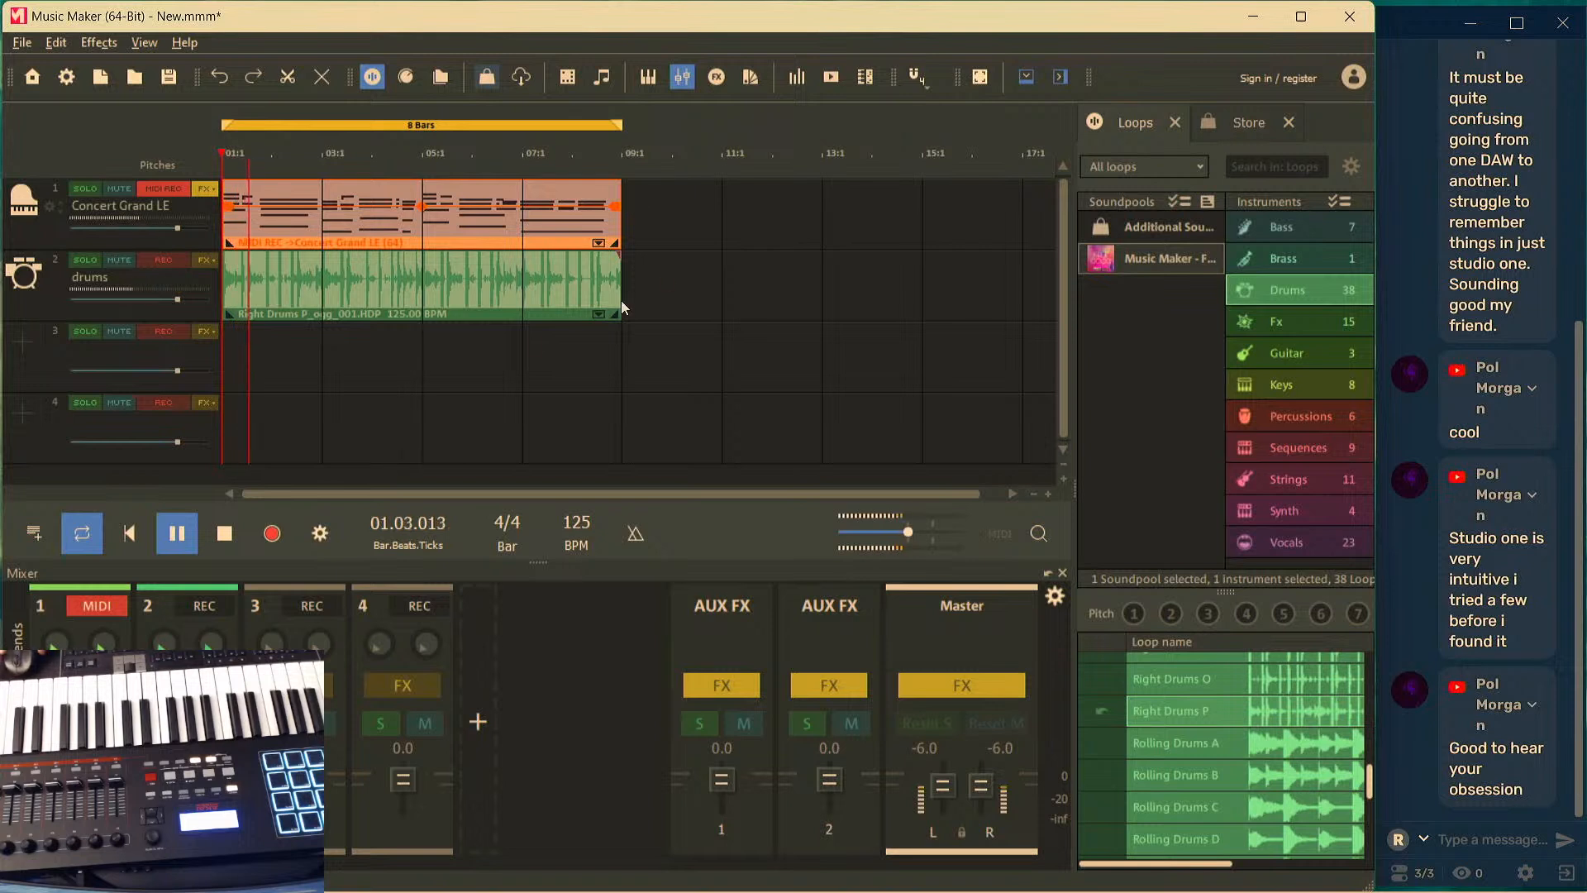
pyautogui.press('space')
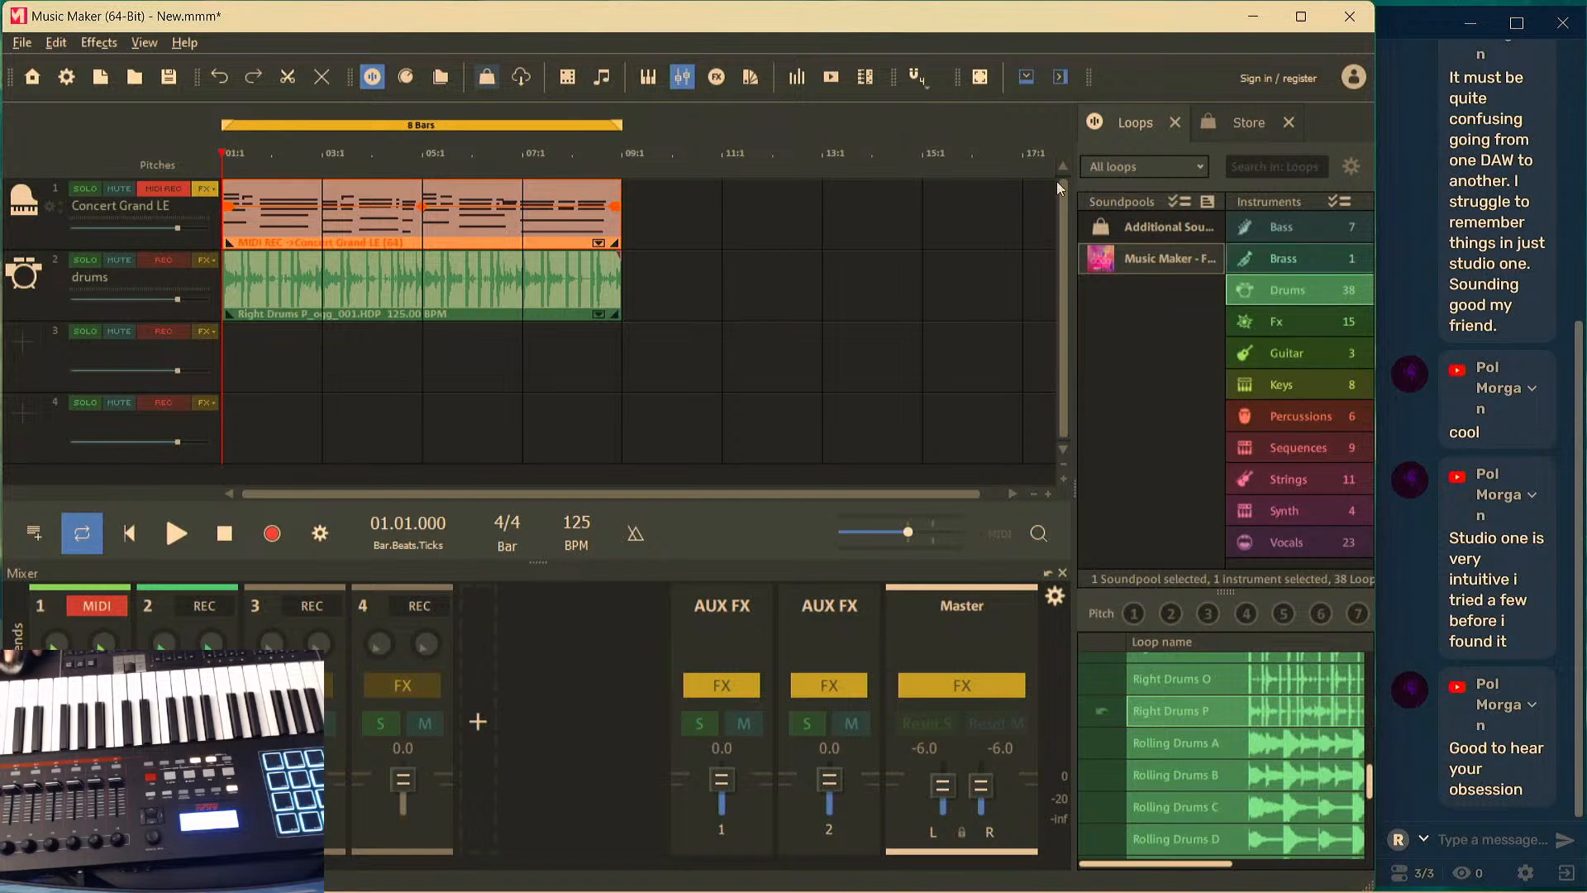
# Load Revolta 2 on track 3 and switch MIDI recording from the Concert Grand LE track to it
pyautogui.click(28, 347)
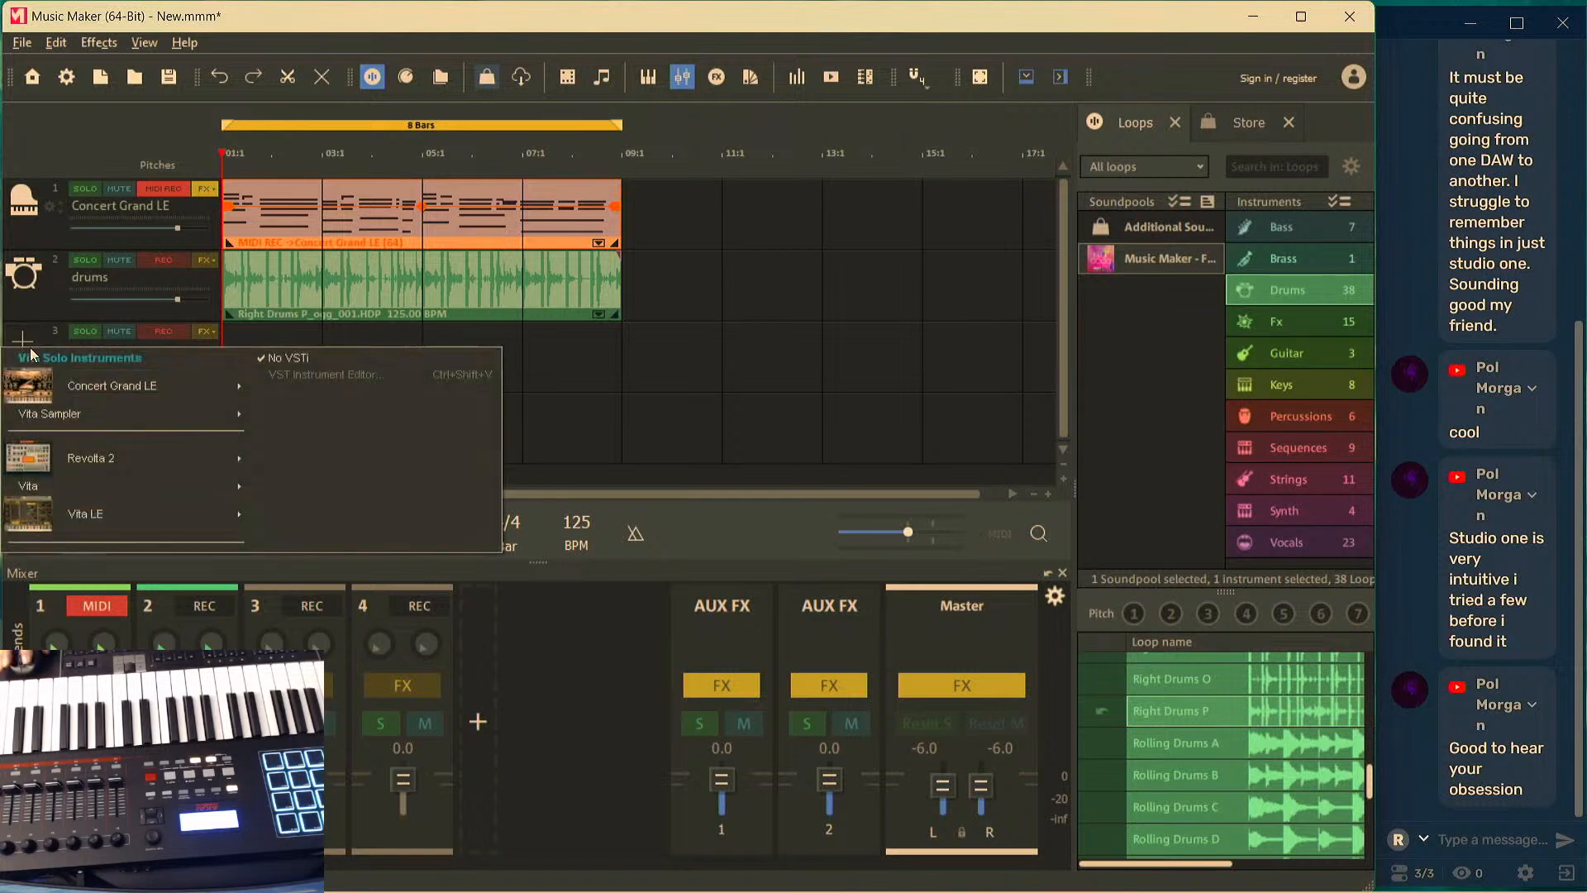
pyautogui.click(73, 453)
pyautogui.moveTo(741, 216); pyautogui.dragTo(888, 137)
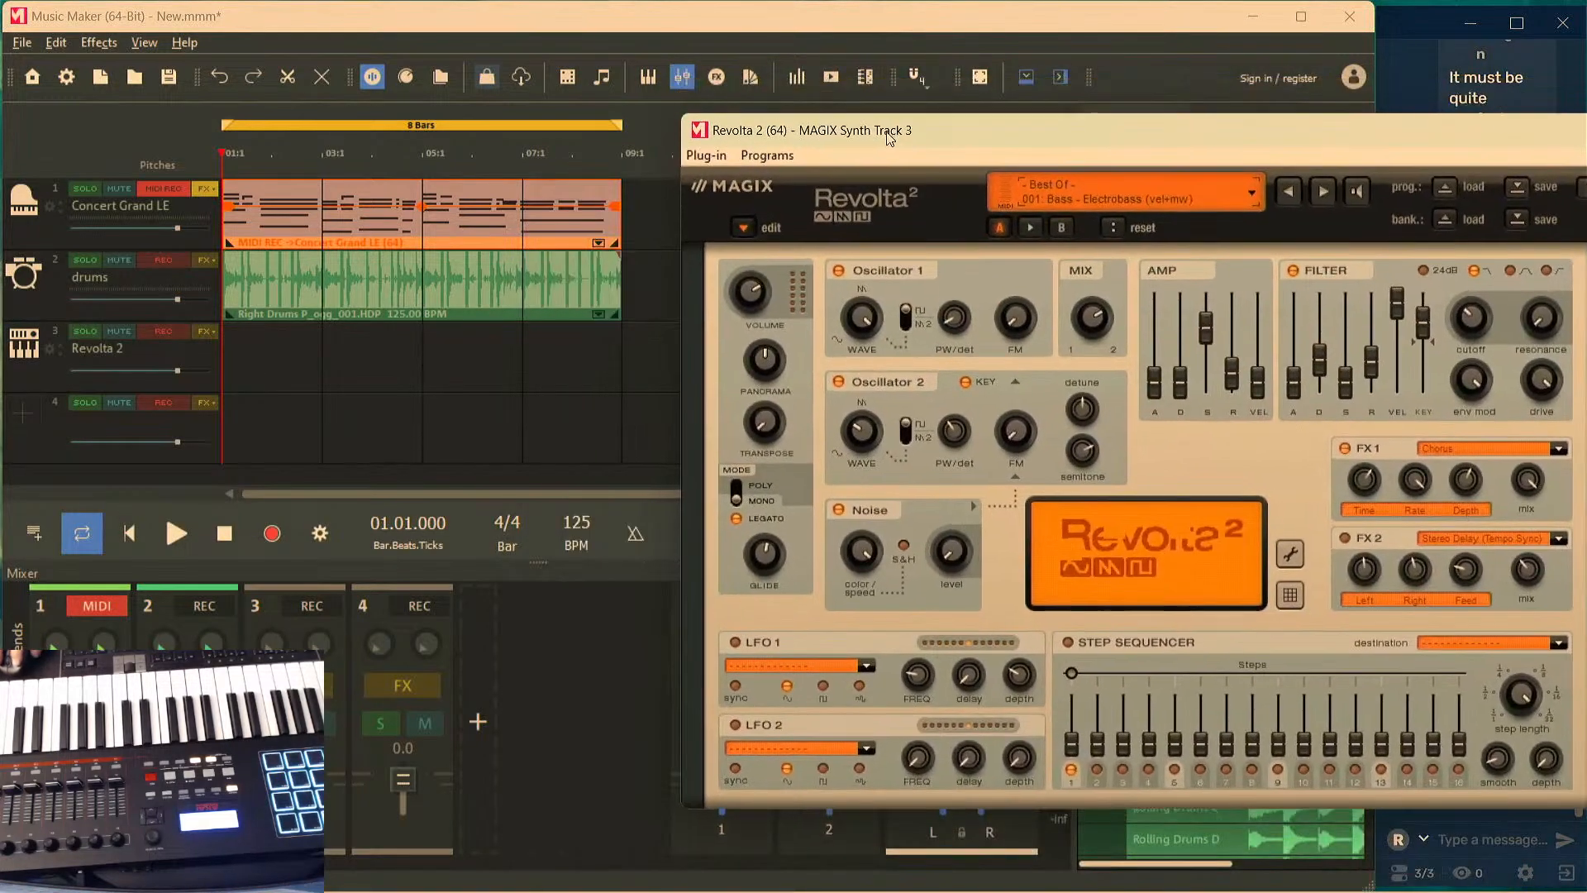
pyautogui.click(164, 189)
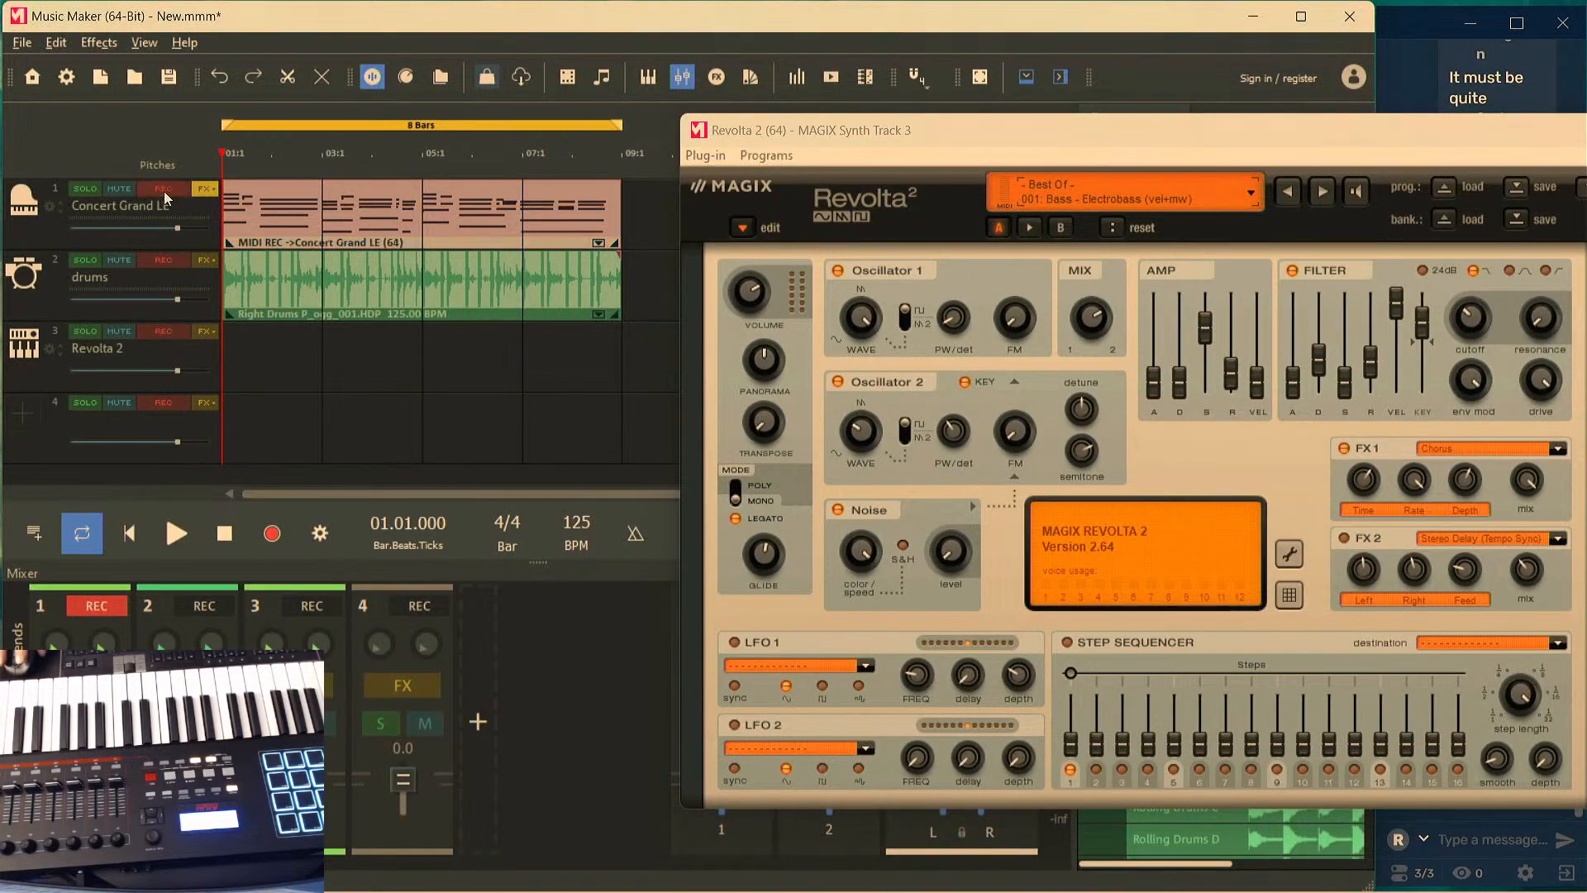
pyautogui.click(165, 331)
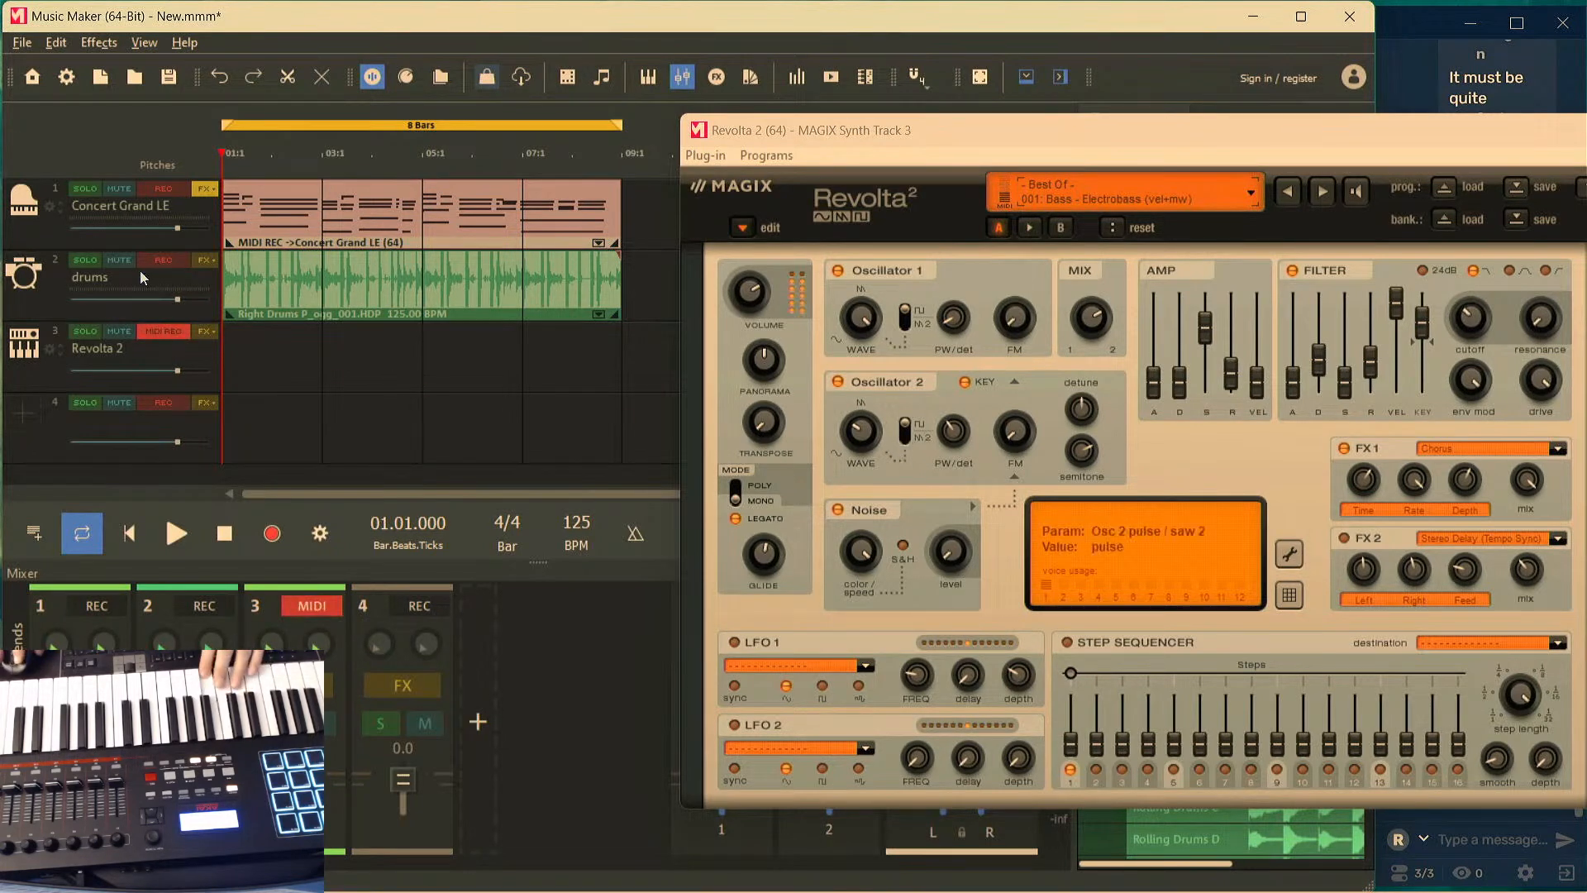
# Mute the Concert Grand LE track and load the Revolta 2 preset 004 Classic Synths - Hi ray
pyautogui.click(98, 190)
pyautogui.click(86, 192)
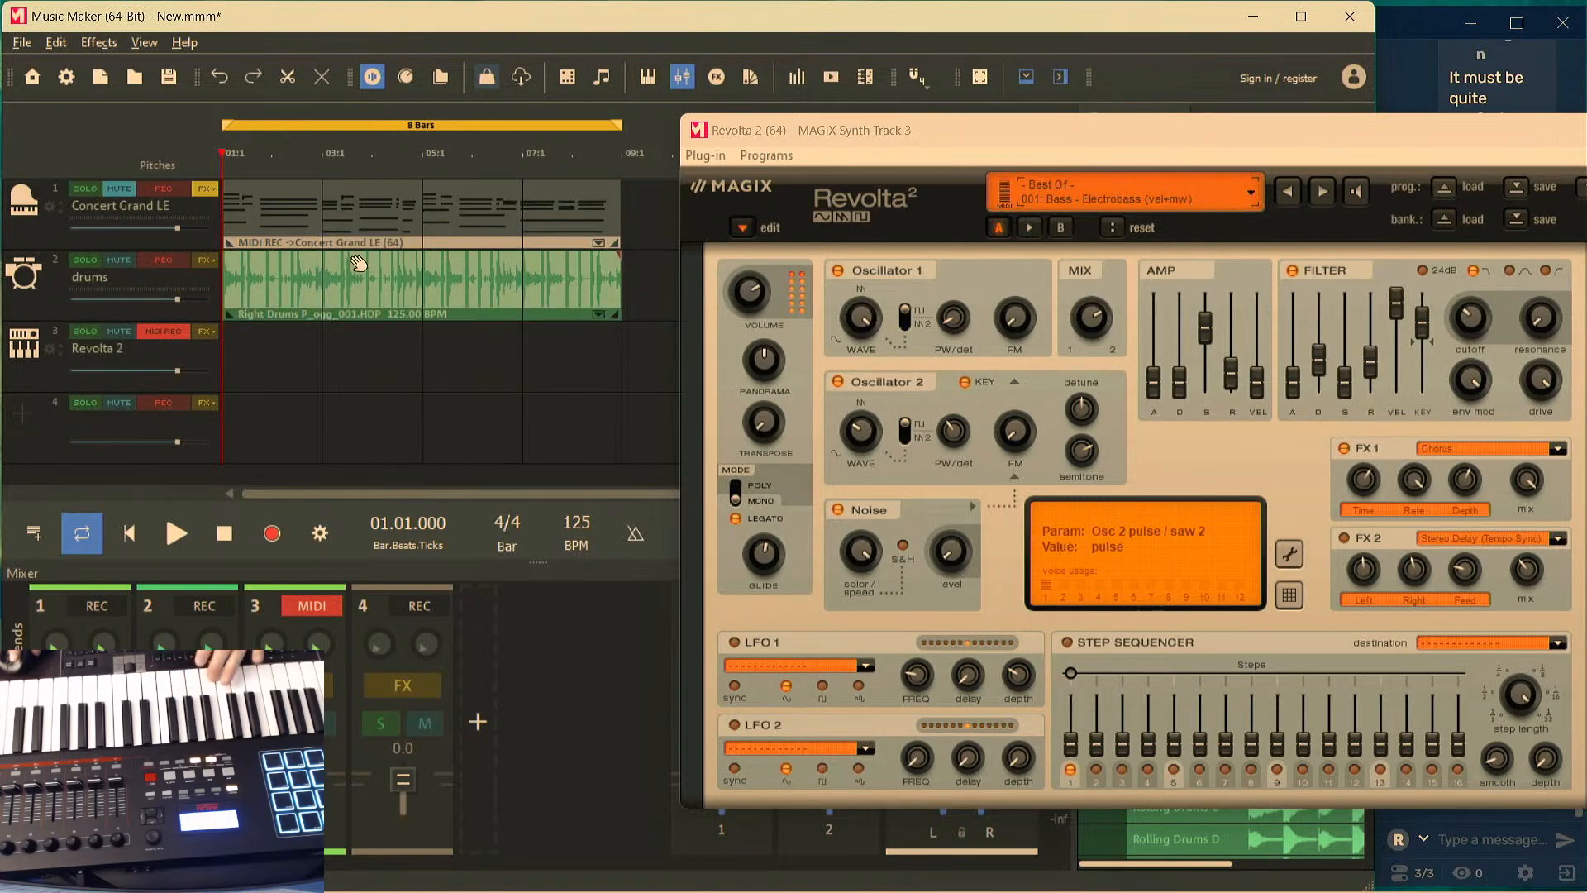
pyautogui.click(1251, 192)
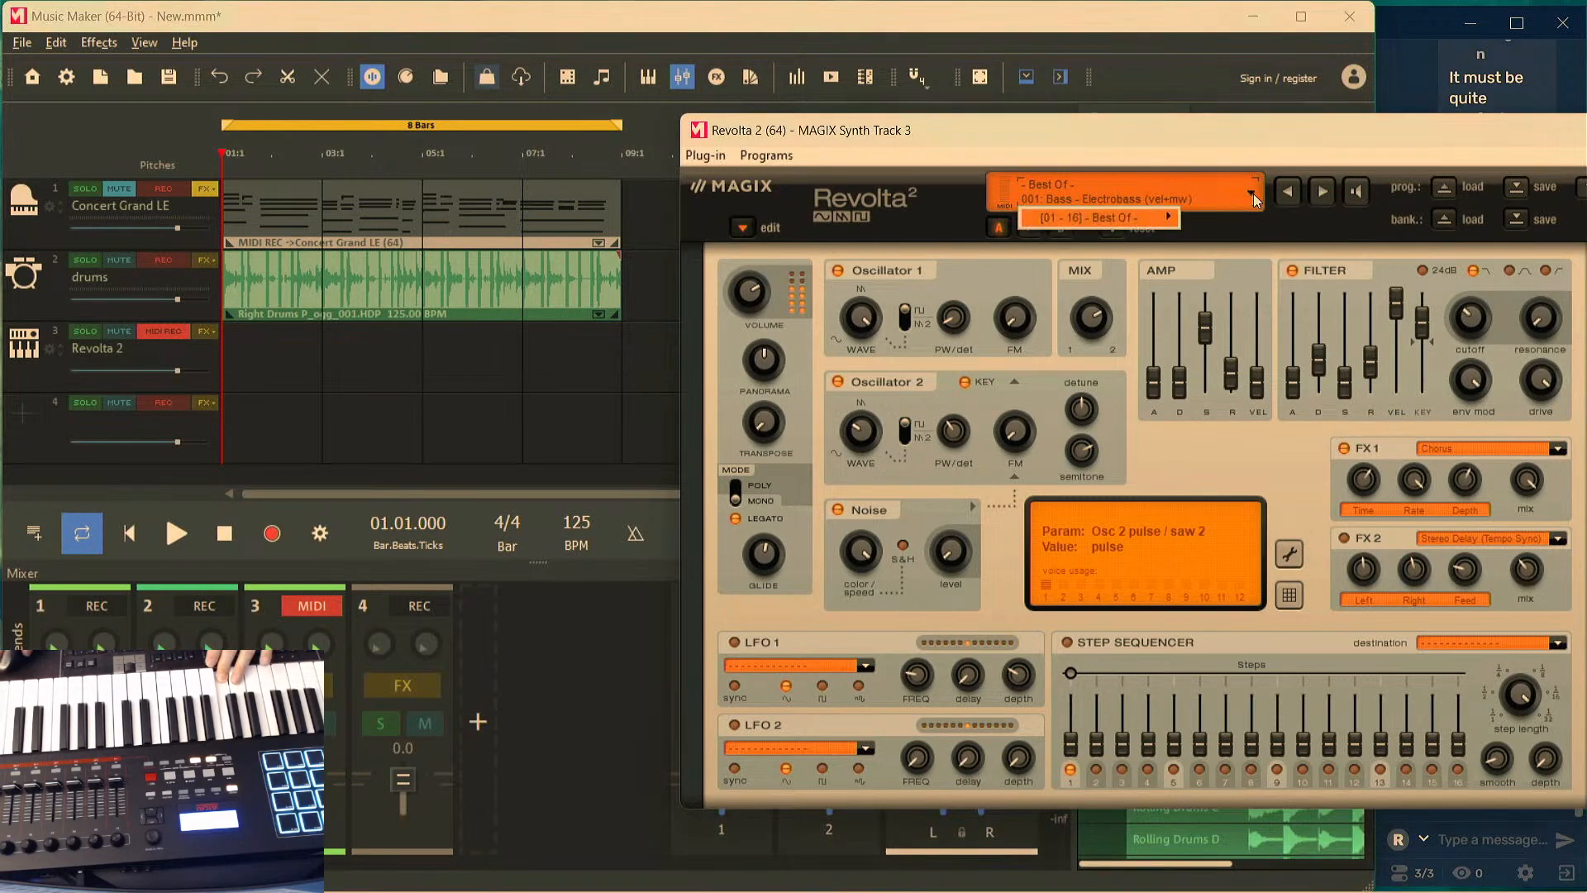
pyautogui.moveTo(1162, 217)
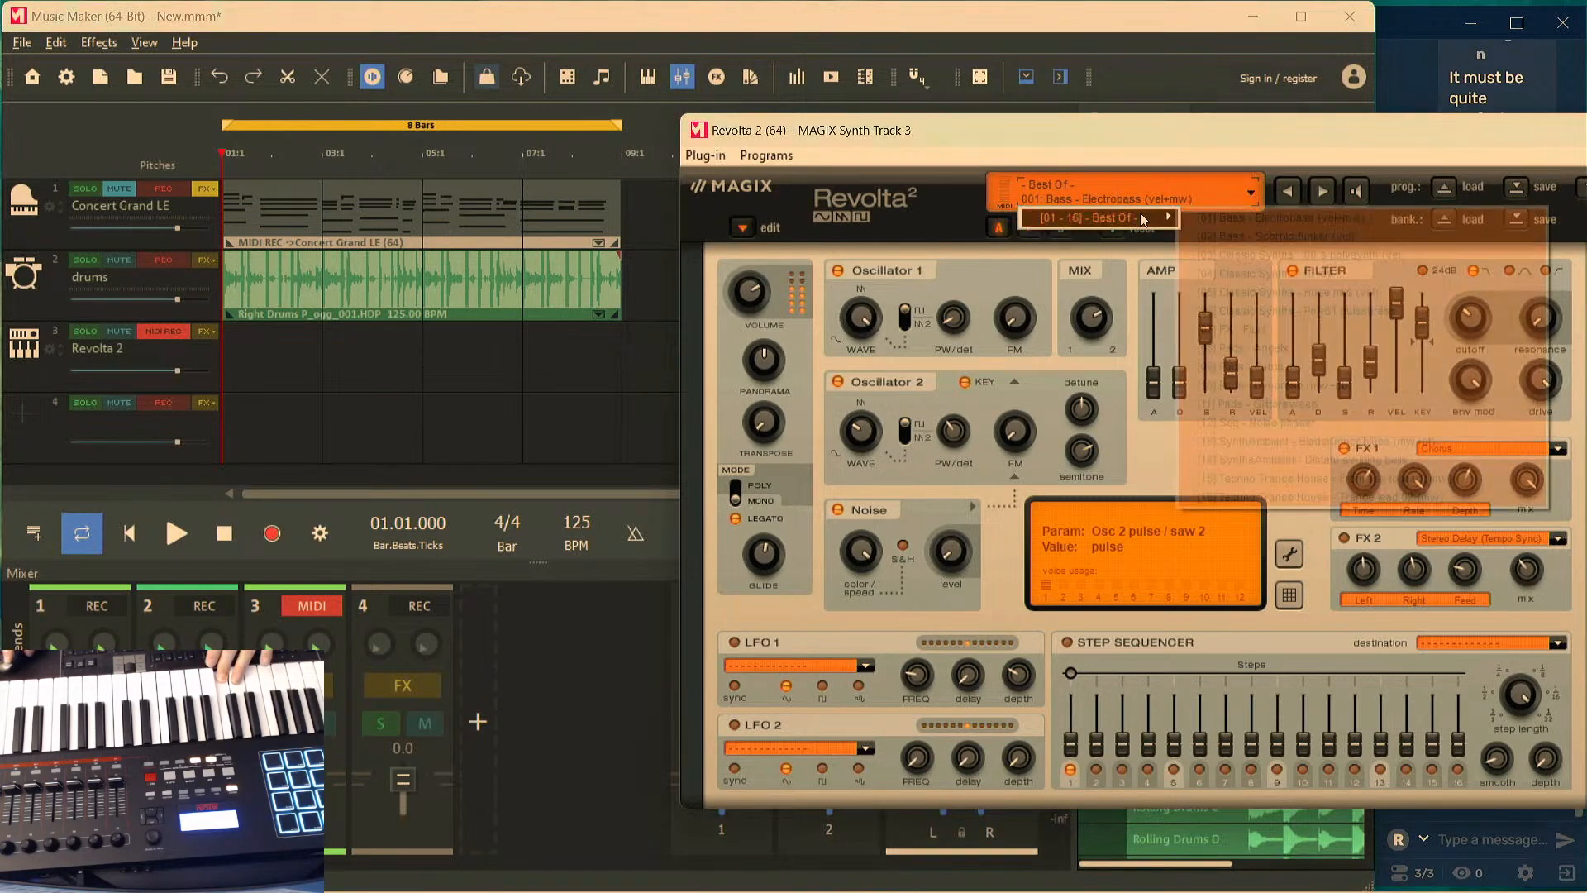
pyautogui.click(1238, 273)
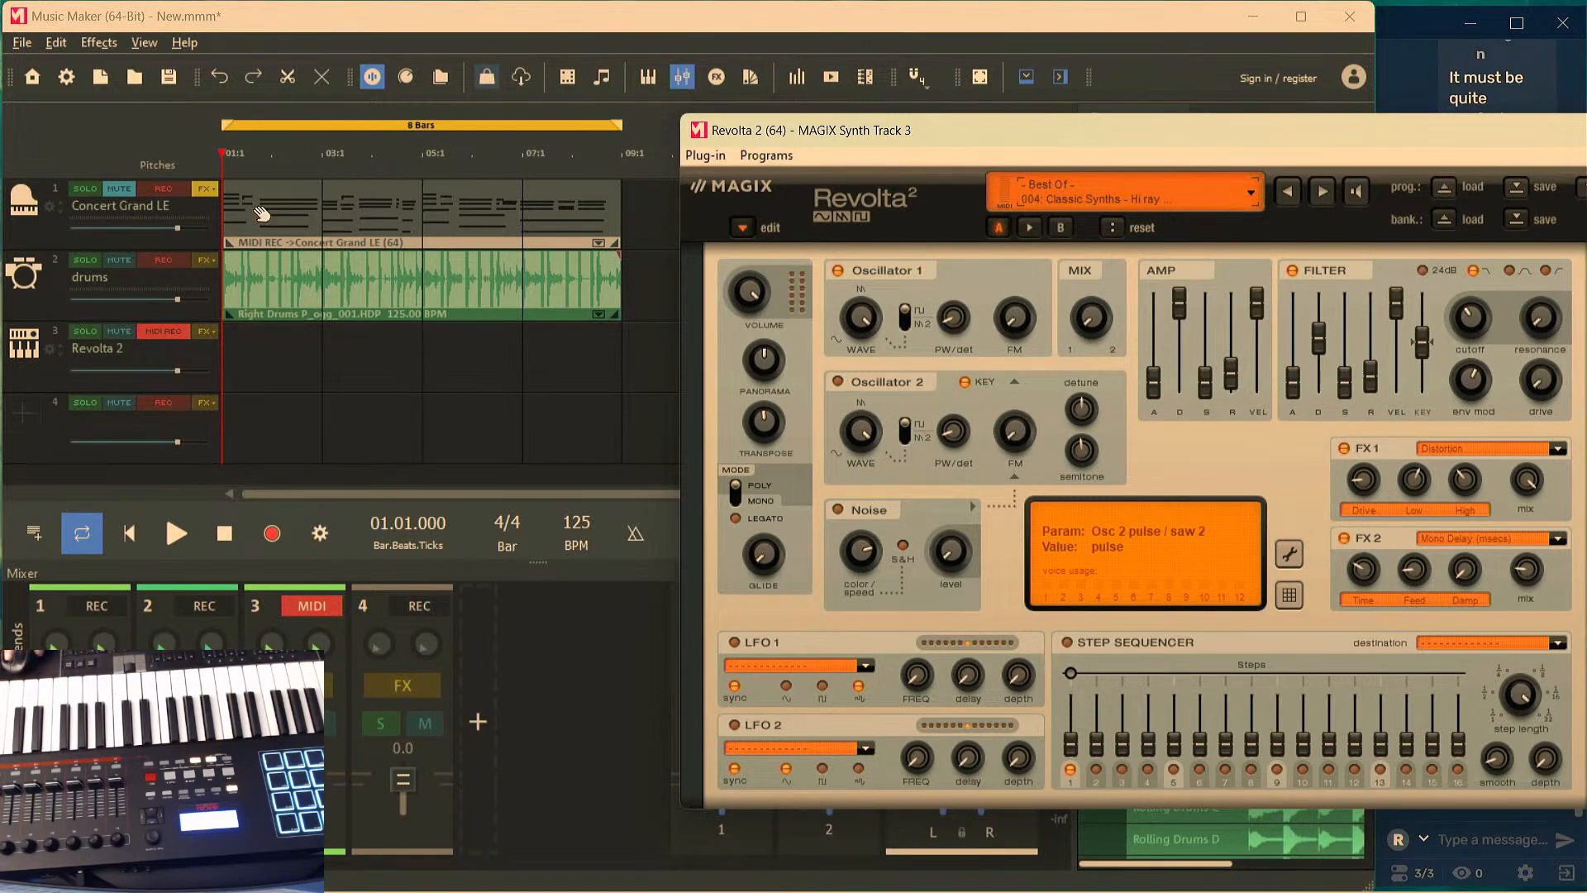
# Unmute the Concert Grand LE track and toggle its audio recording mode on and off
pyautogui.click(120, 190)
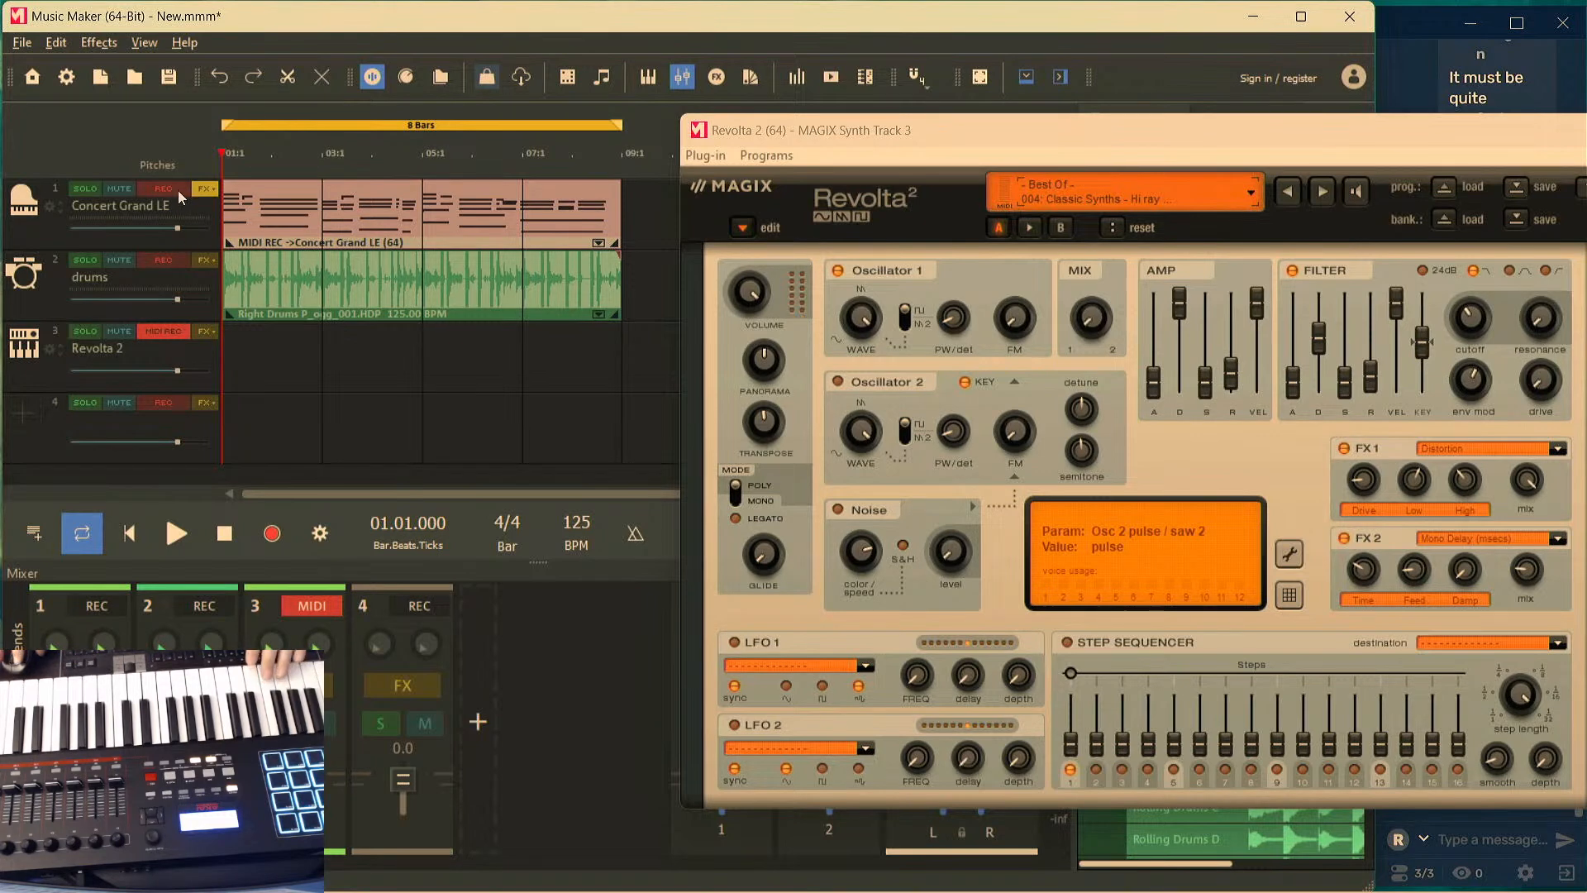
pyautogui.click(155, 192)
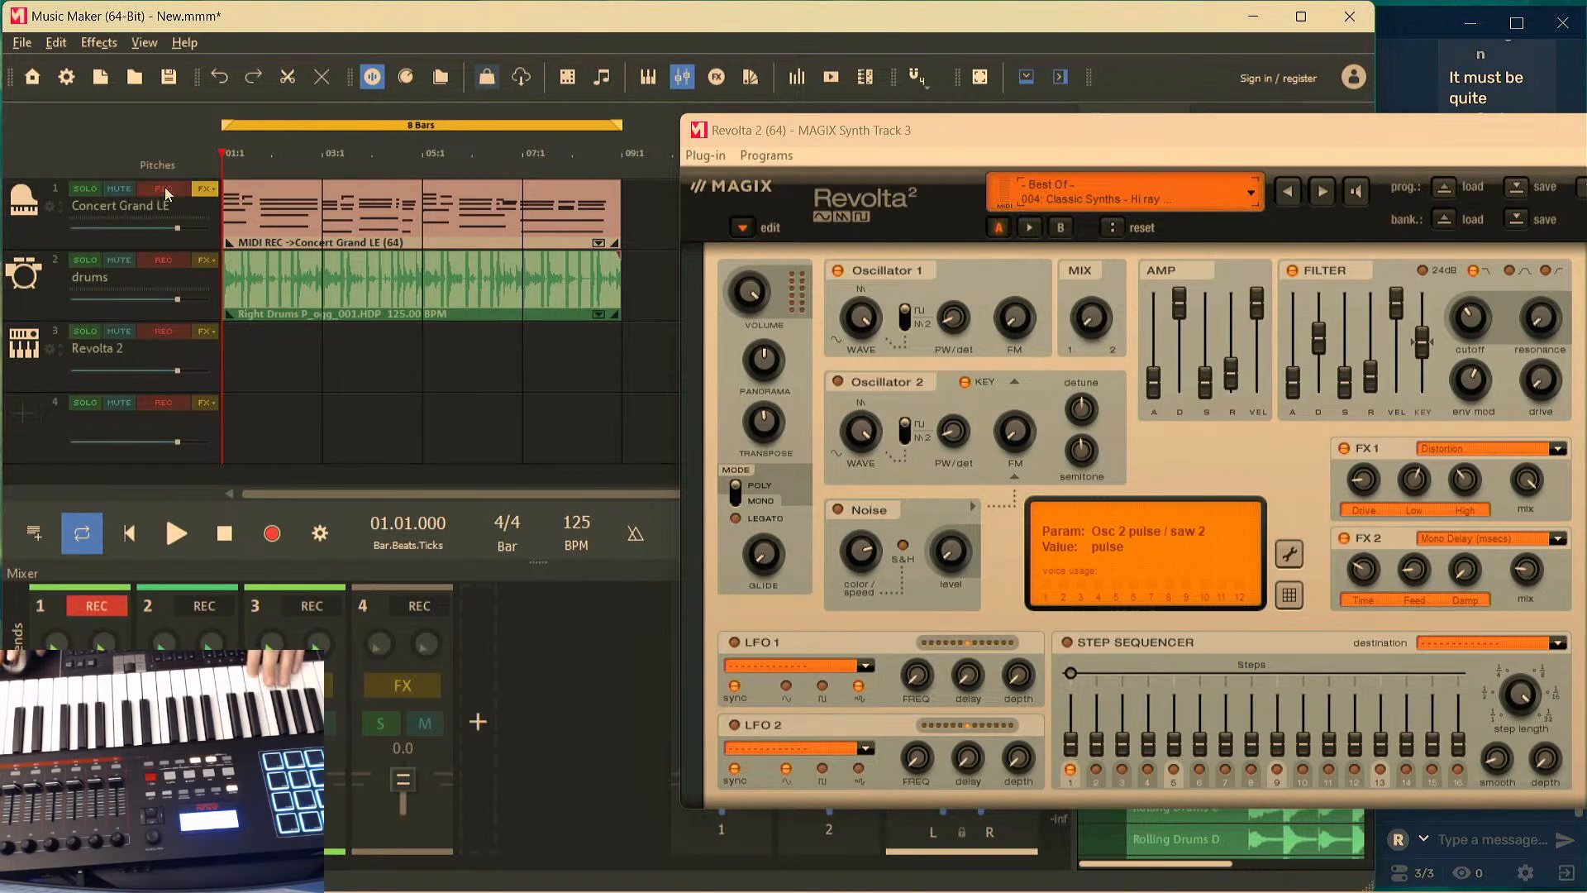
pyautogui.click(165, 190)
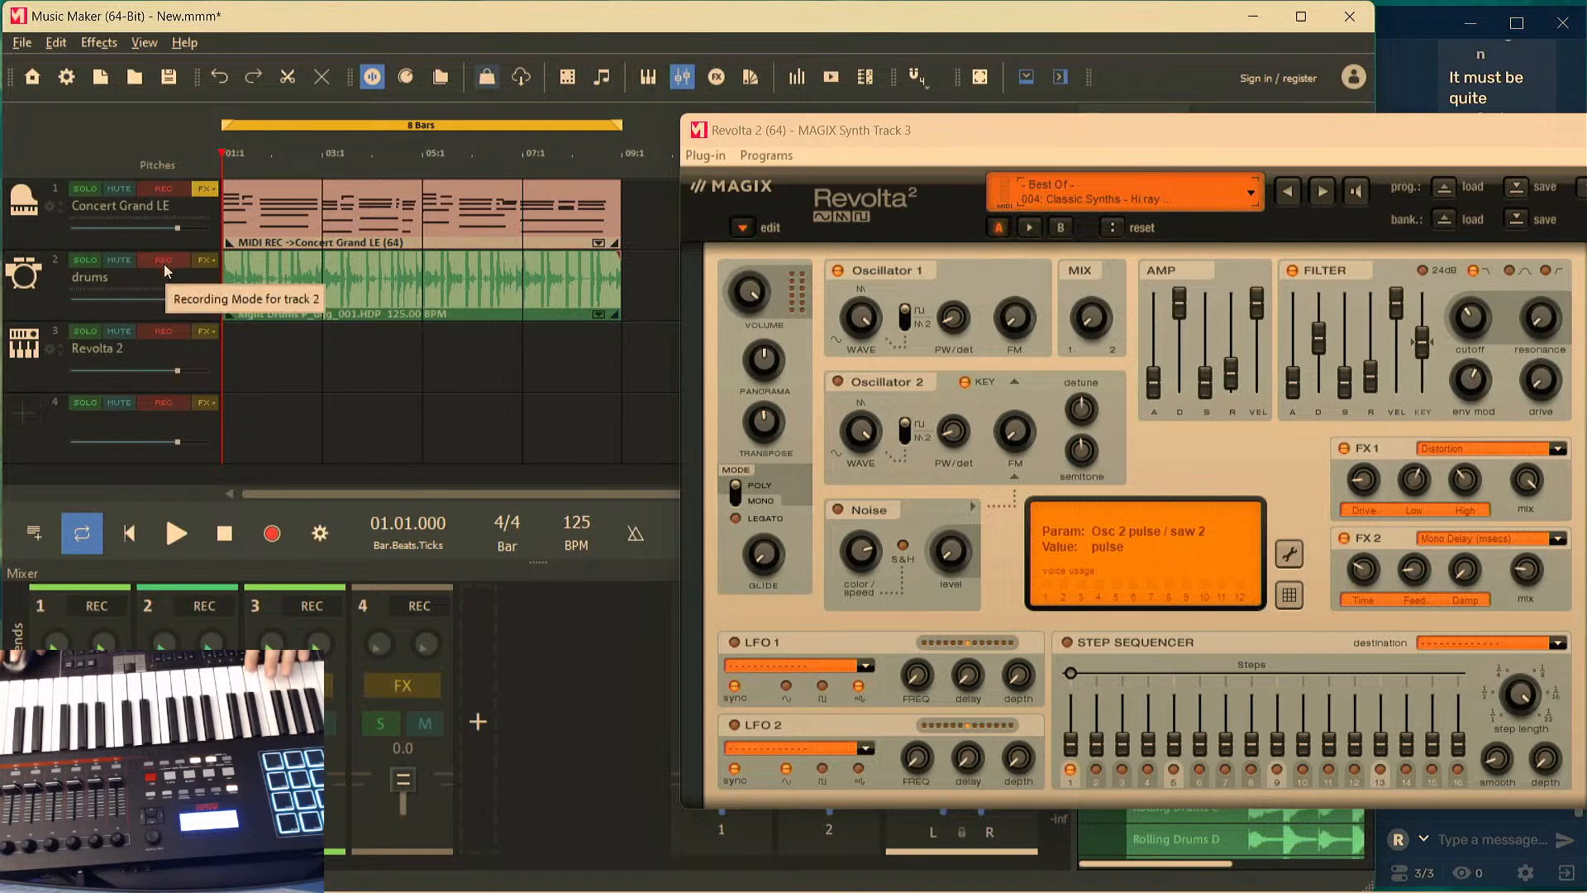
pyautogui.doubleClick(168, 350)
pyautogui.click(36, 372)
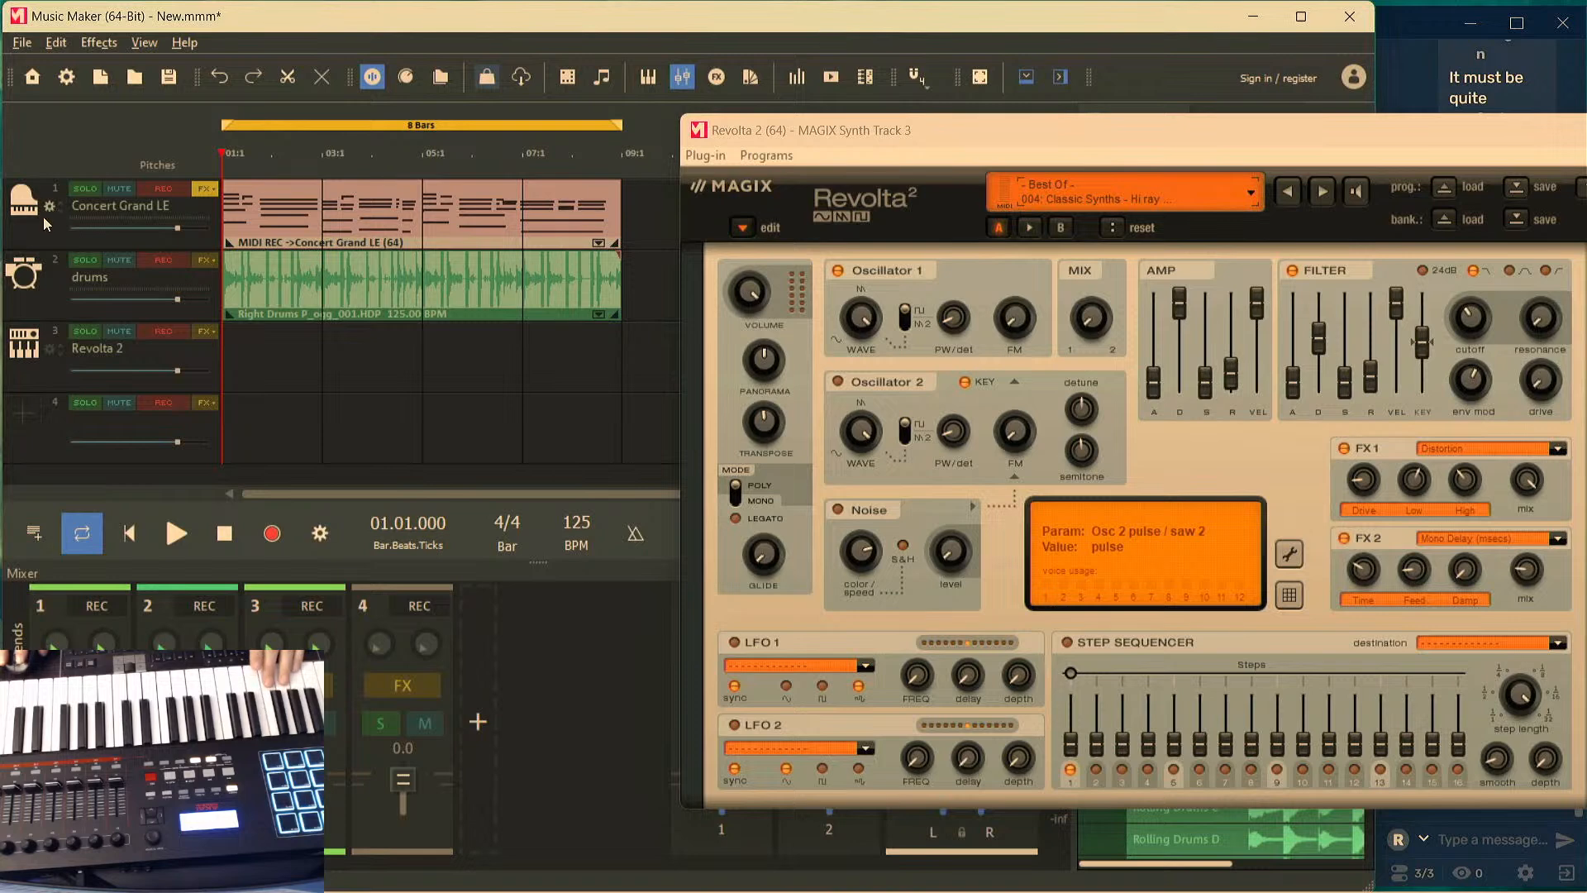
pyautogui.rightClick(41, 232)
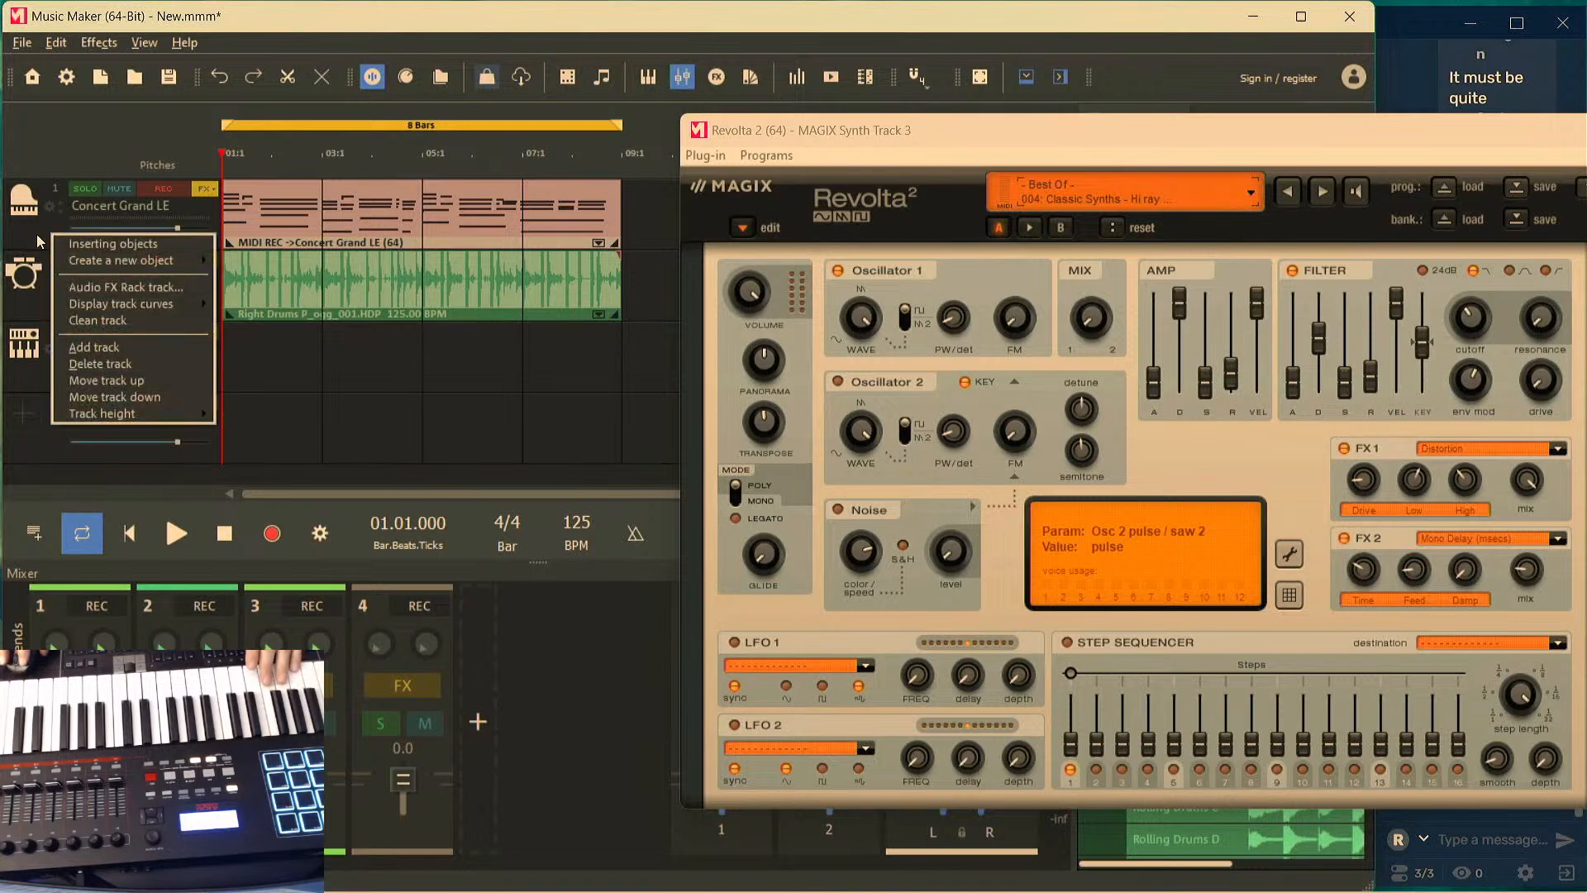
pyautogui.click(36, 235)
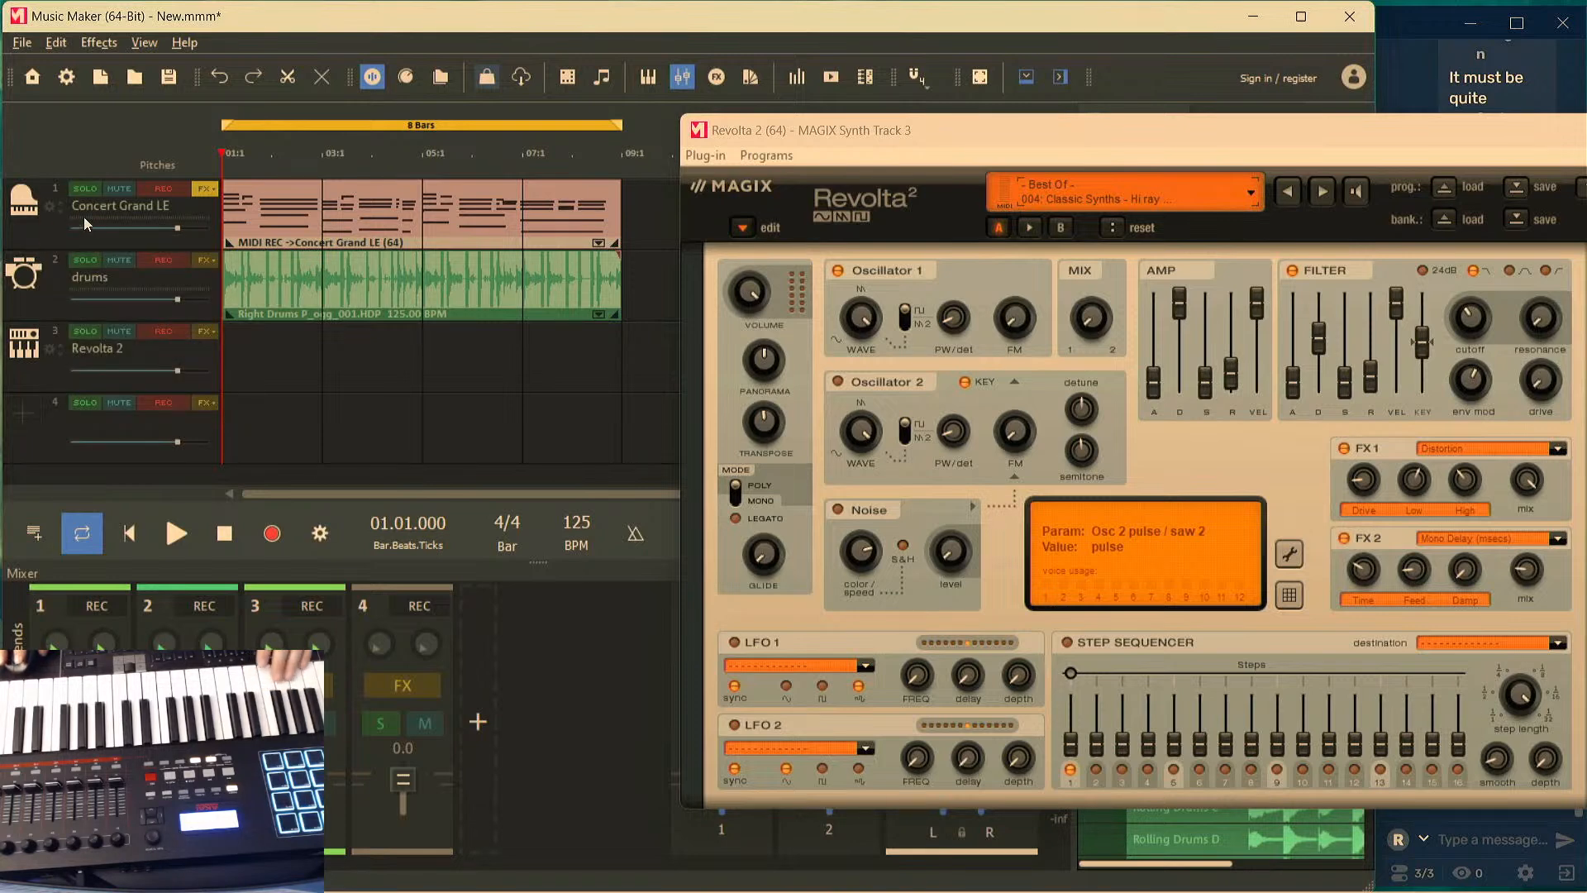
pyautogui.click(49, 209)
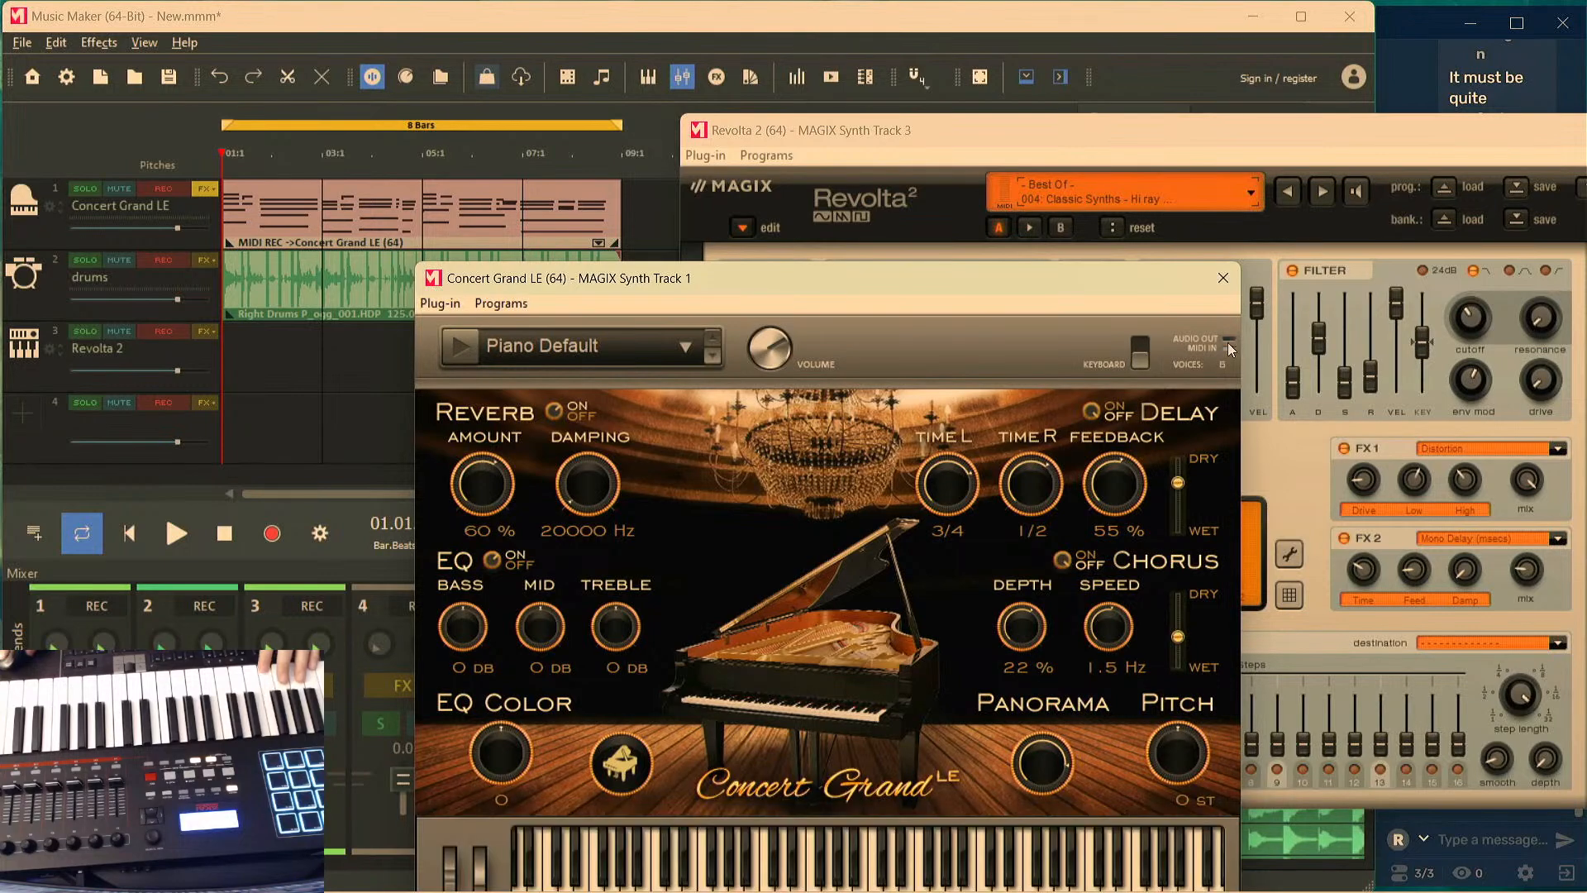
pyautogui.click(1223, 277)
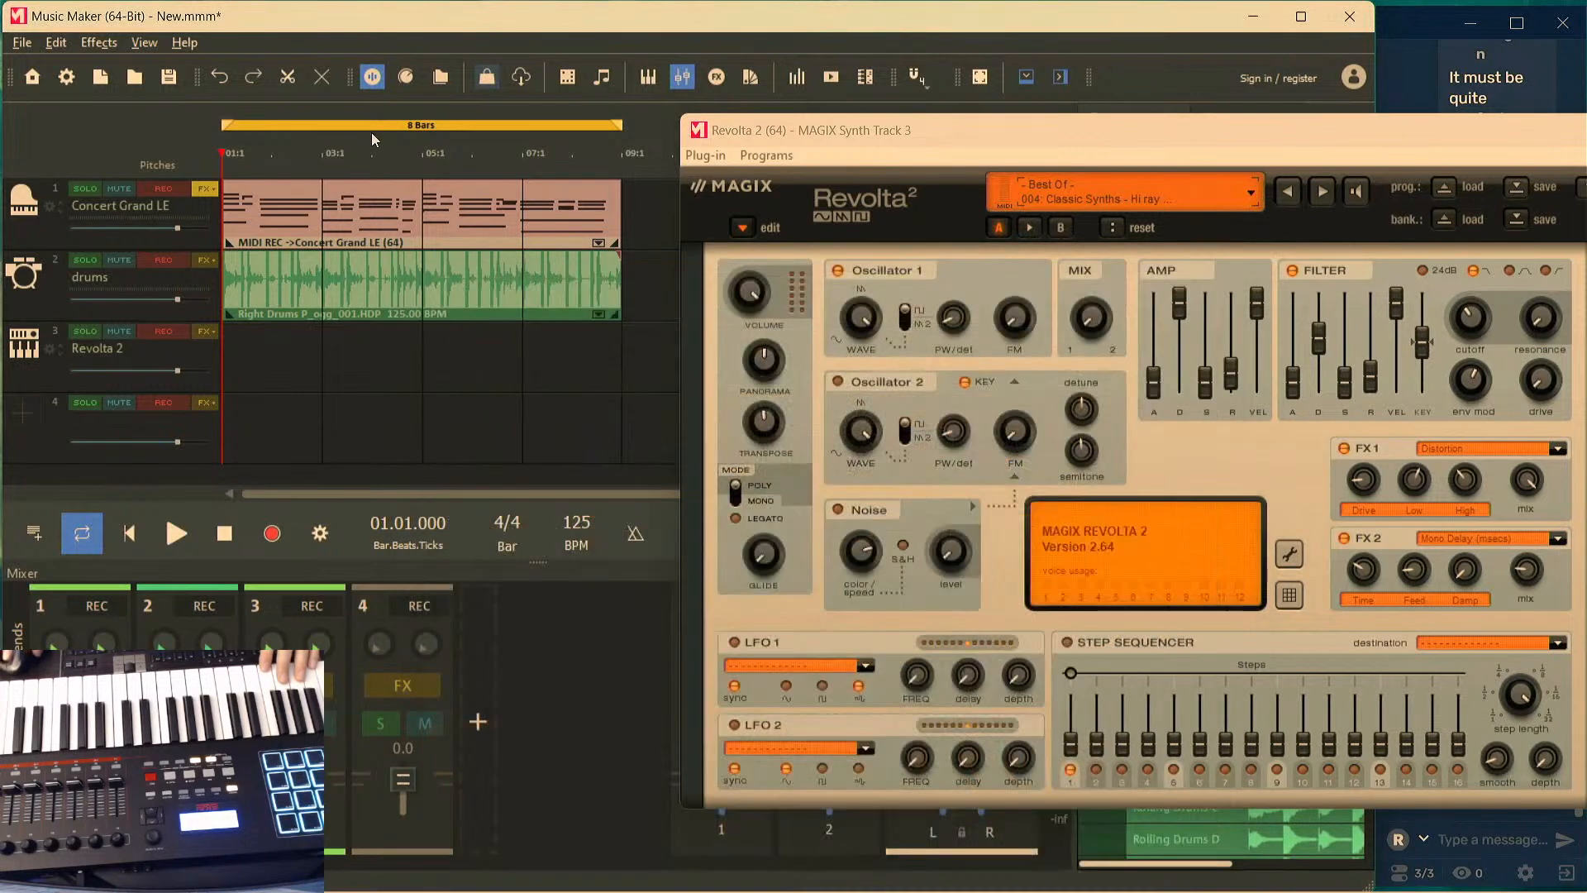
pyautogui.click(288, 224)
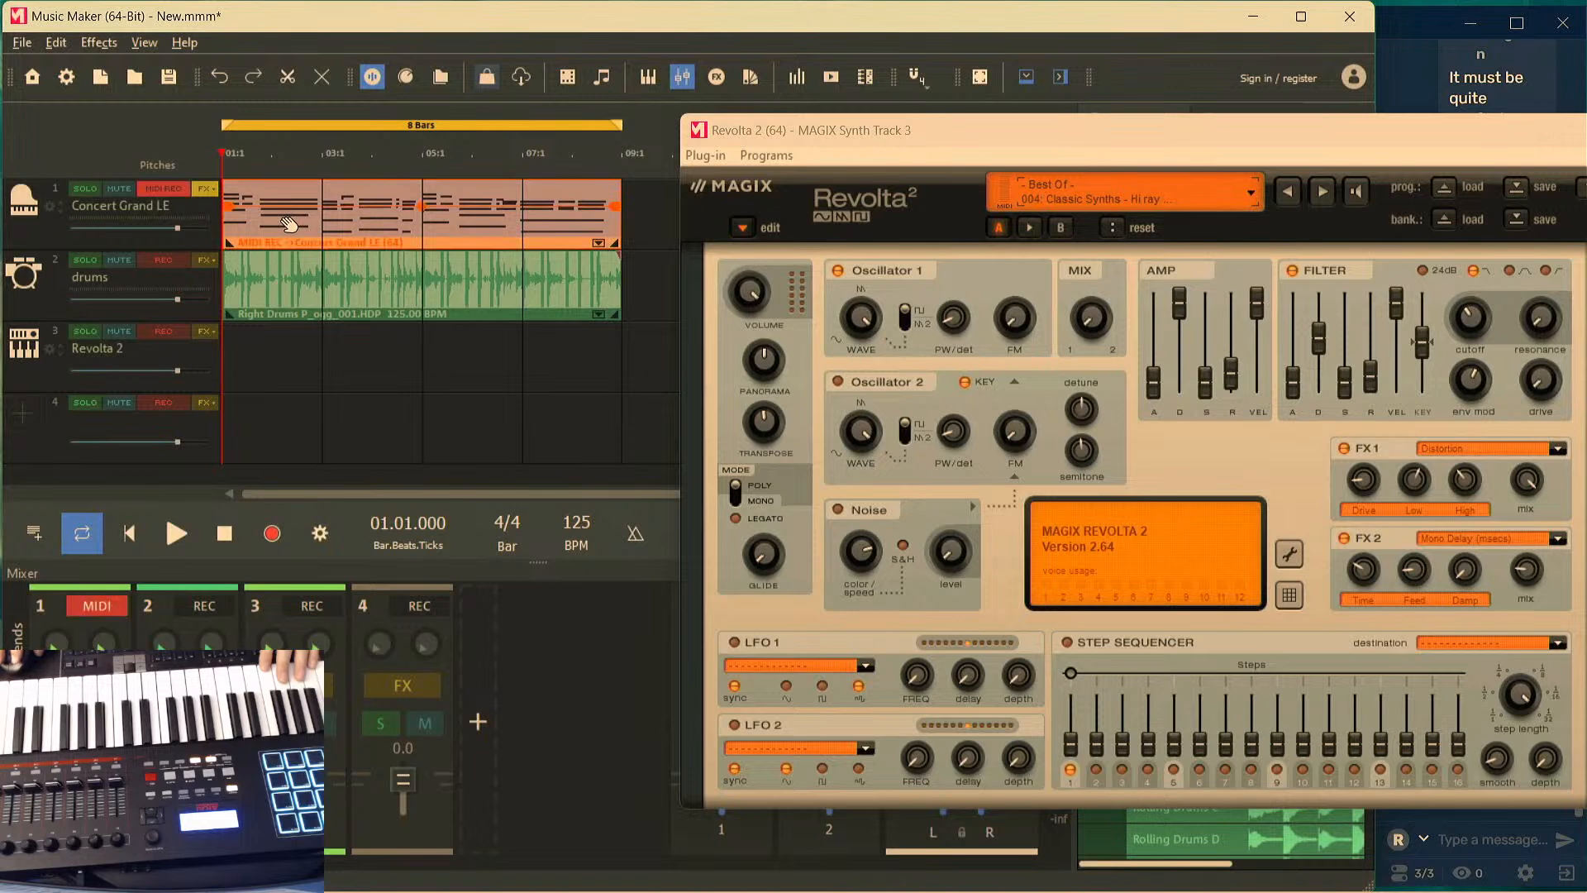
pyautogui.click(164, 190)
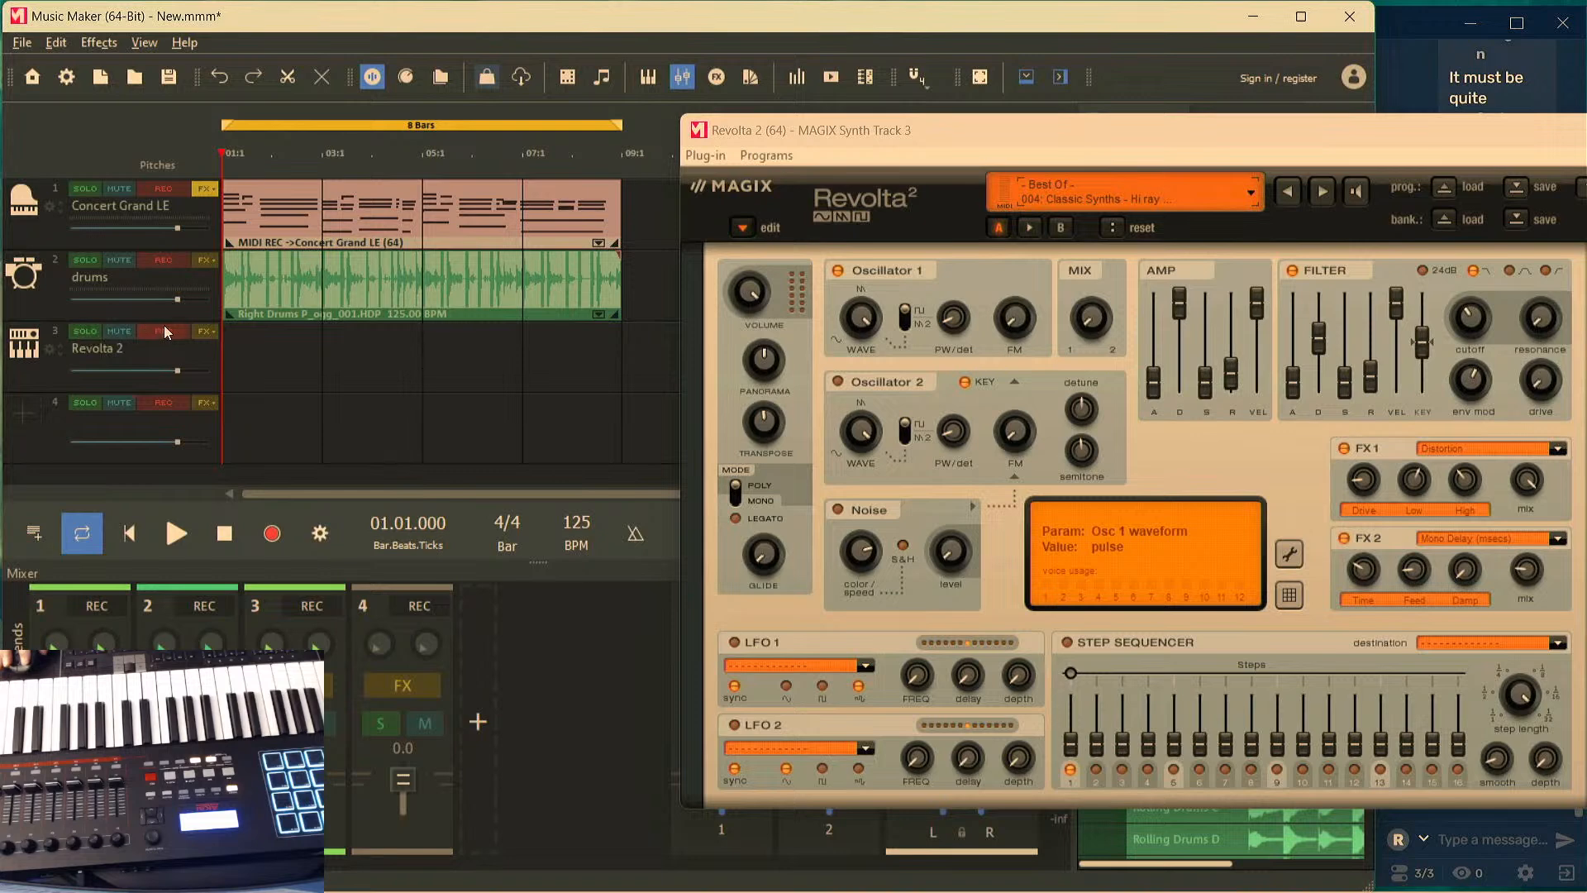
# Mute the Concert Grand LE track, play the drum loop, and enable MIDI recording on the Revolta 2 track
pyautogui.click(119, 190)
pyautogui.press('space')
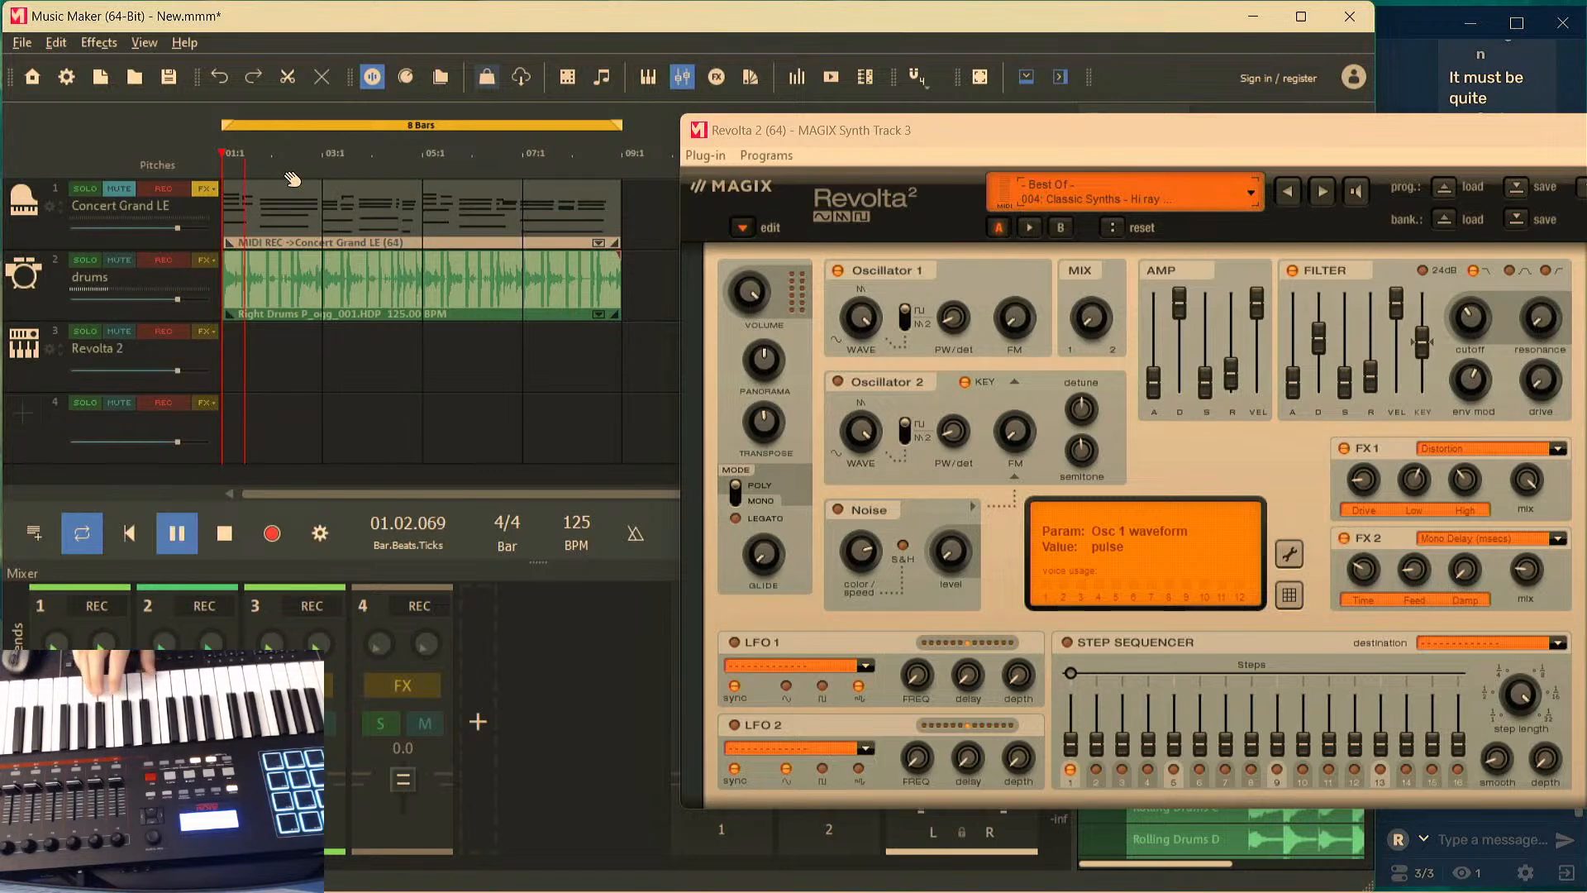
pyautogui.click(159, 330)
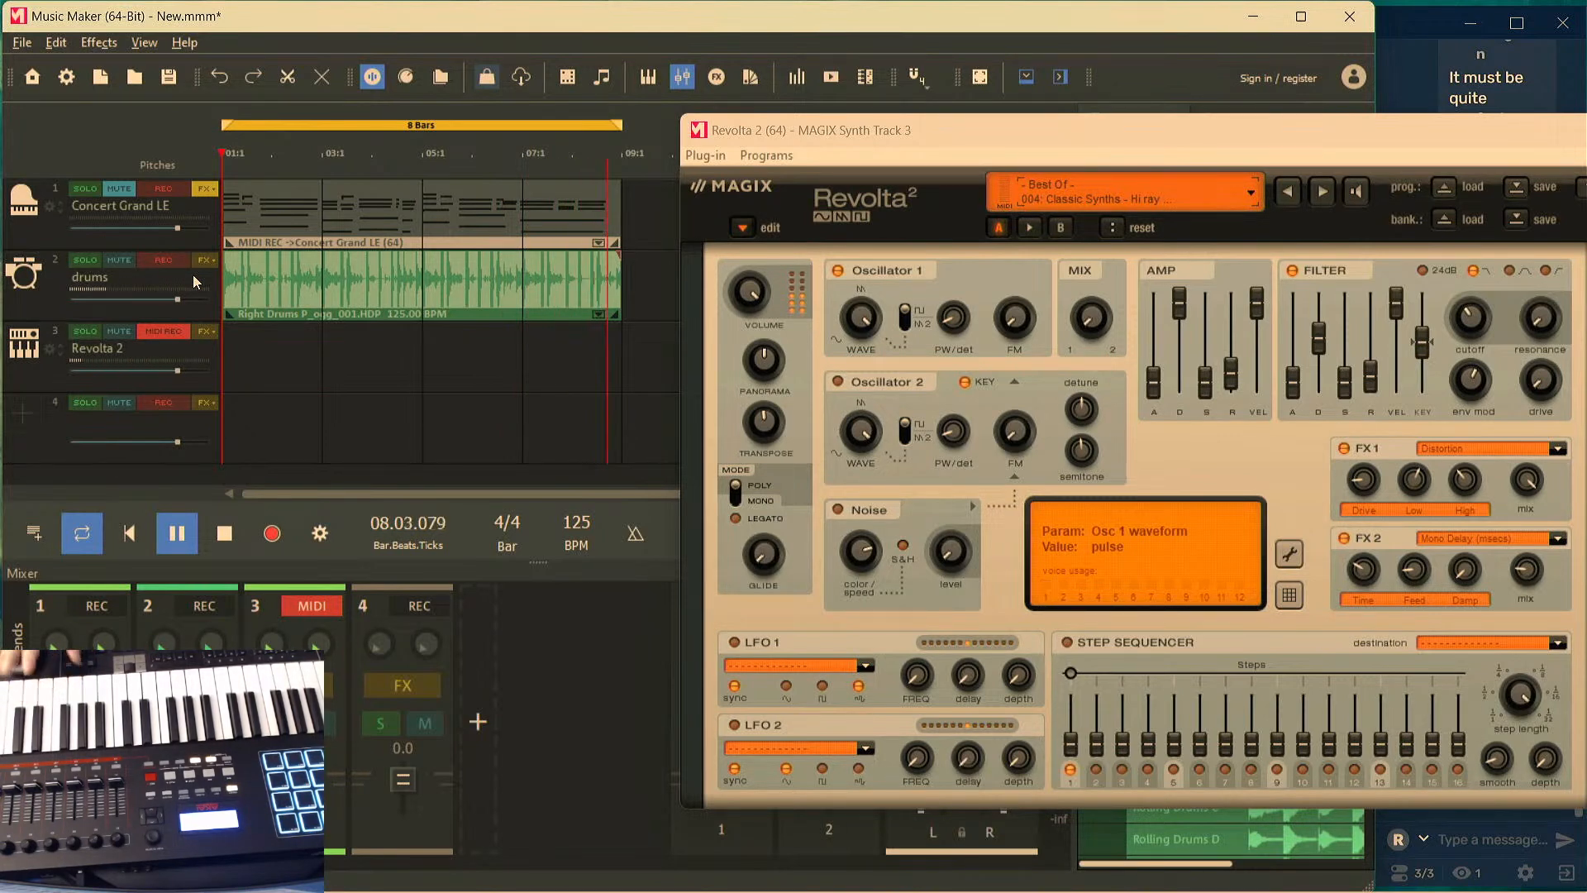
# Unmute the Concert Grand LE track and record a MIDI part on the Revolta 2 track over the 8-bar loop
pyautogui.click(131, 192)
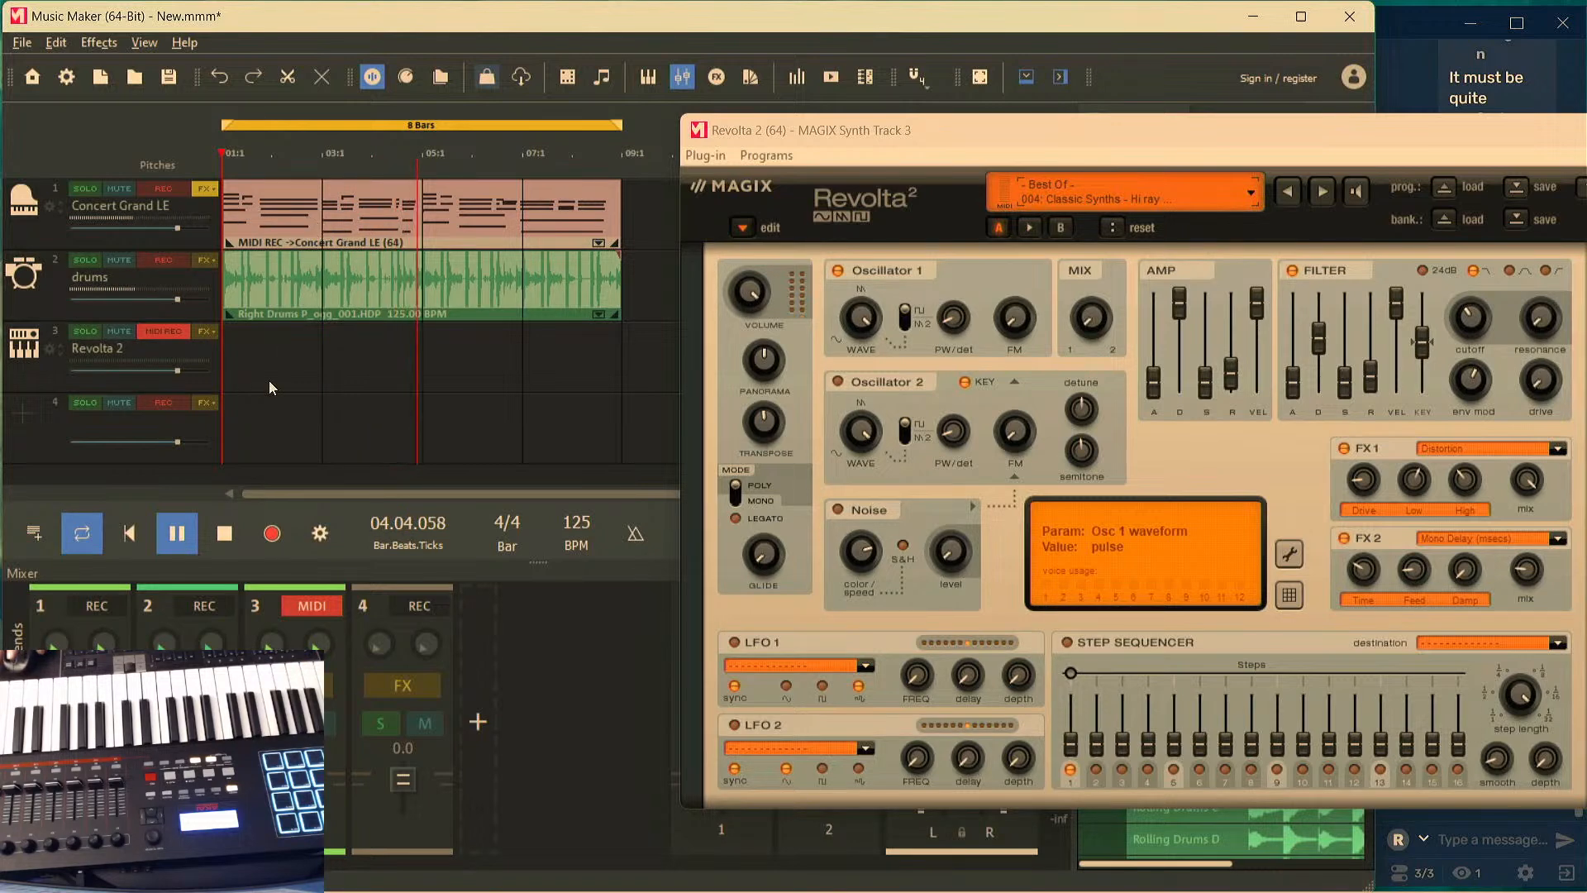
pyautogui.click(225, 534)
pyautogui.click(223, 534)
pyautogui.click(223, 534)
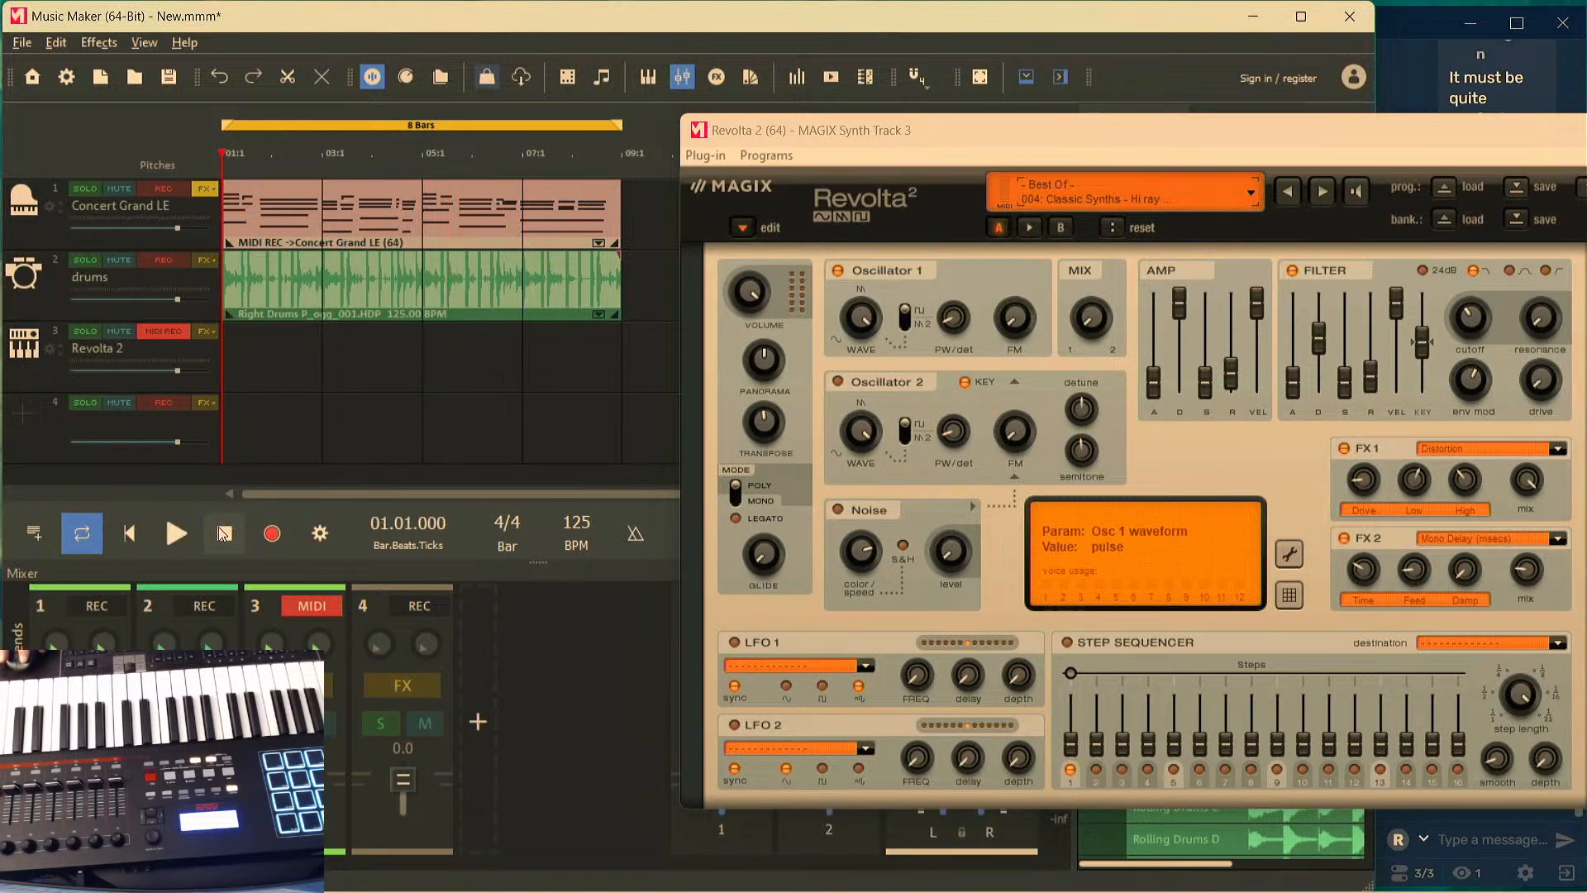
pyautogui.click(275, 534)
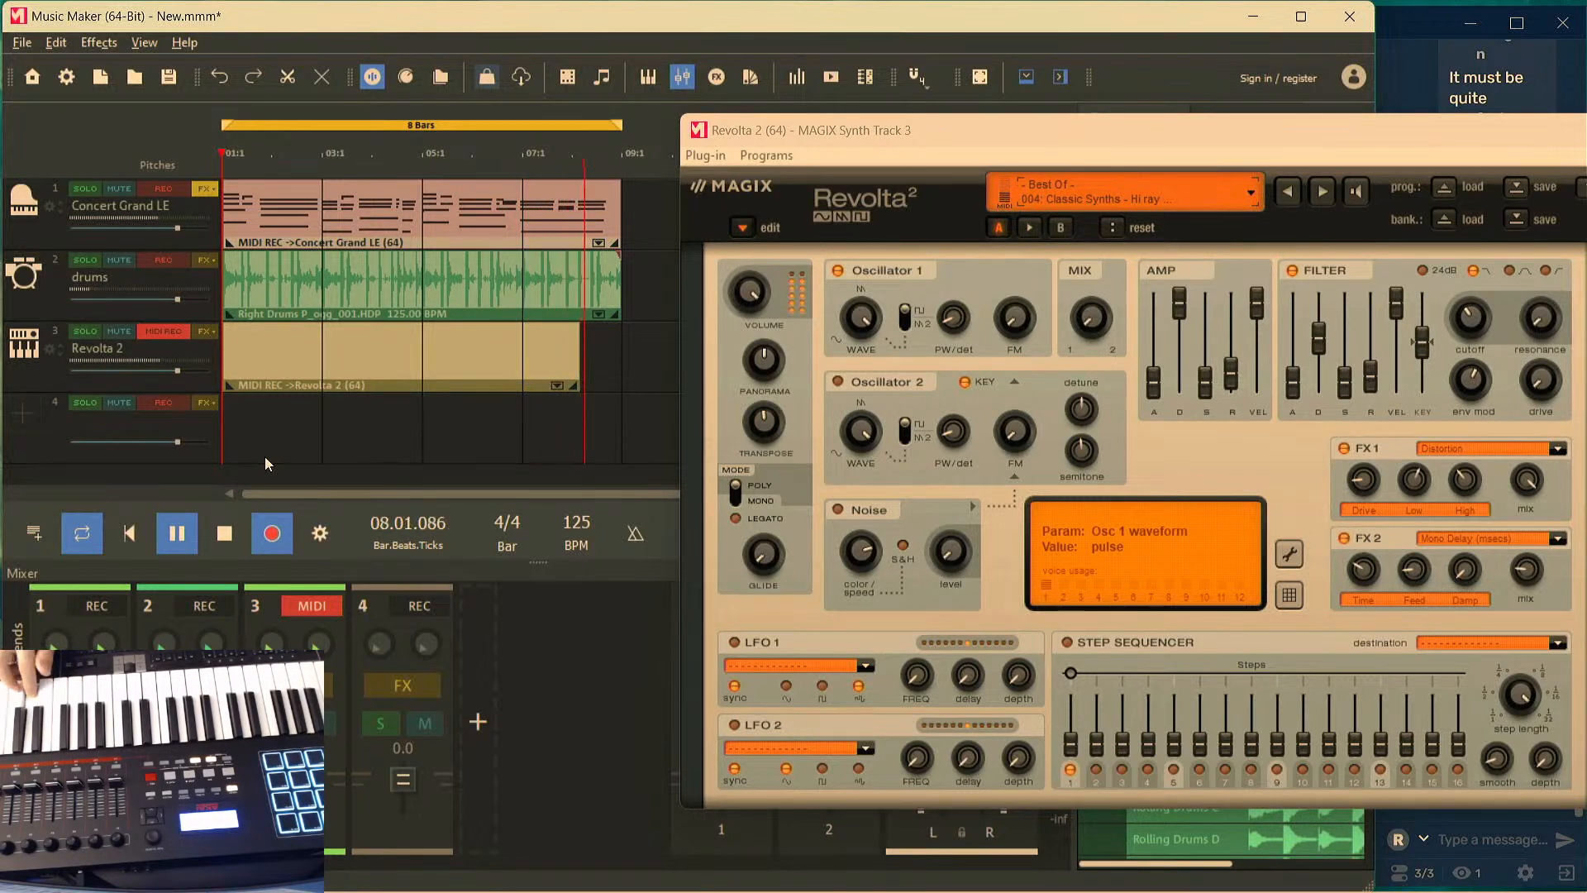
pyautogui.press('space')
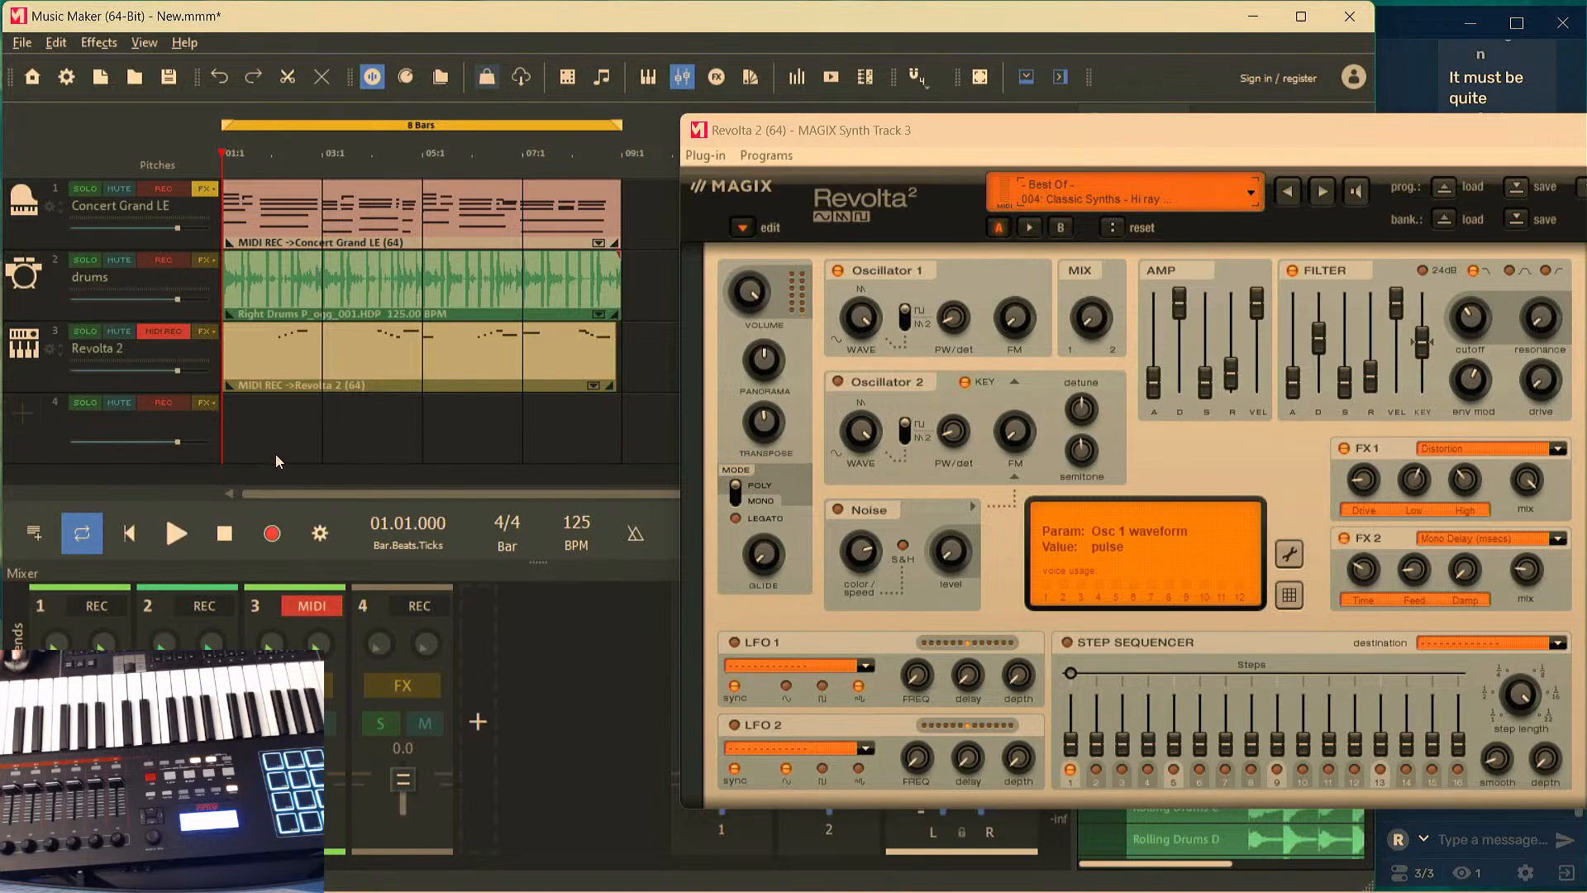
# Quantize the notes of the recorded Revolta 2 clip in the MIDI Editor and switch off recording on that track
pyautogui.click(302, 380)
pyautogui.doubleClick(303, 377)
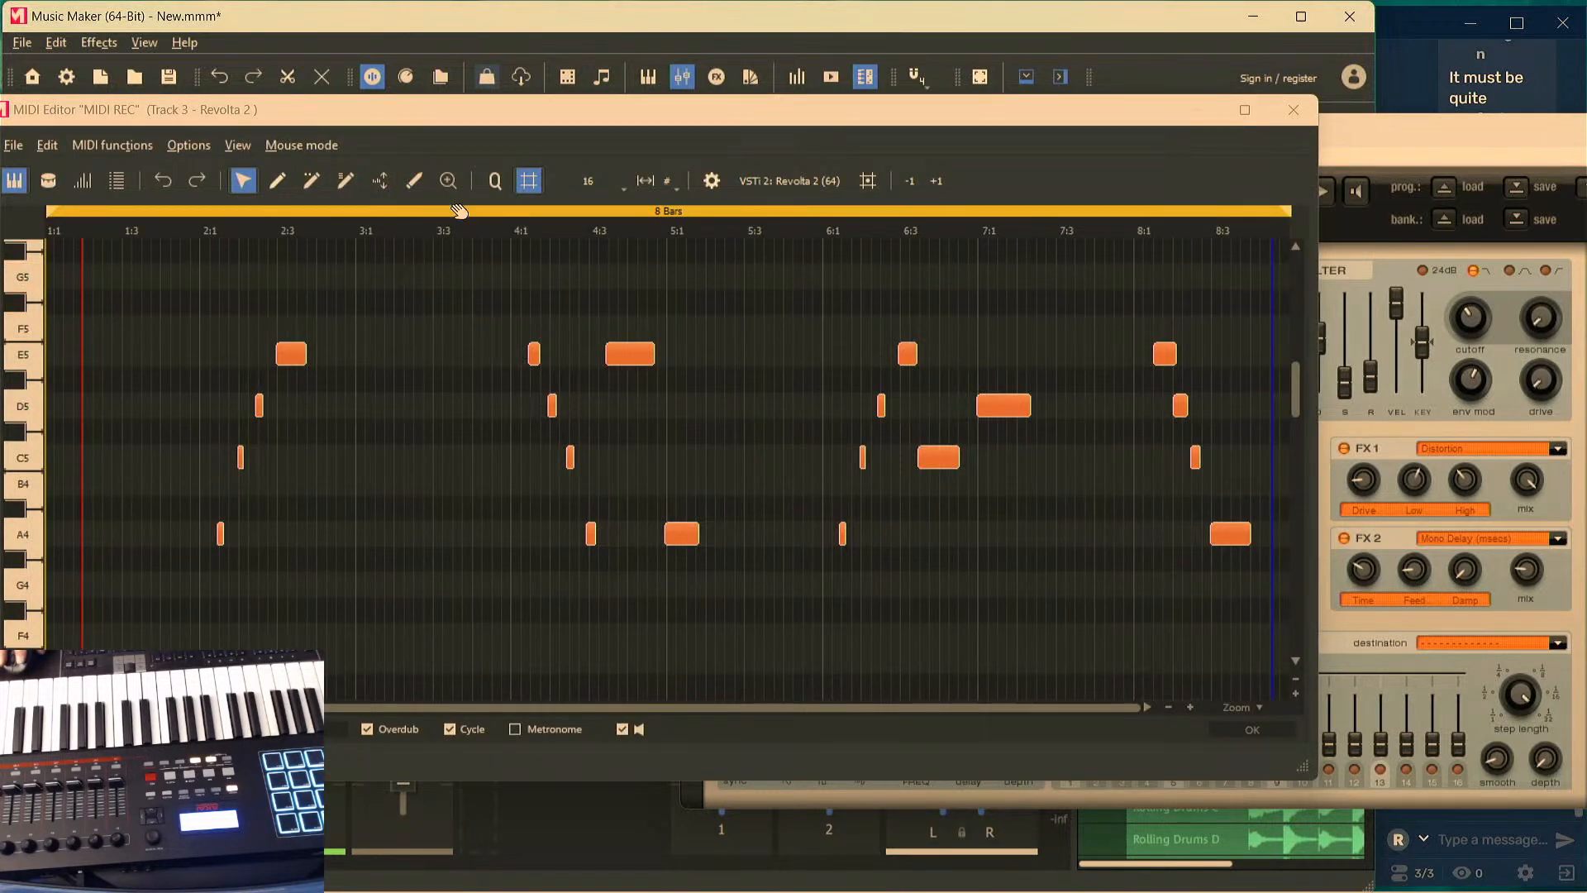
pyautogui.click(493, 182)
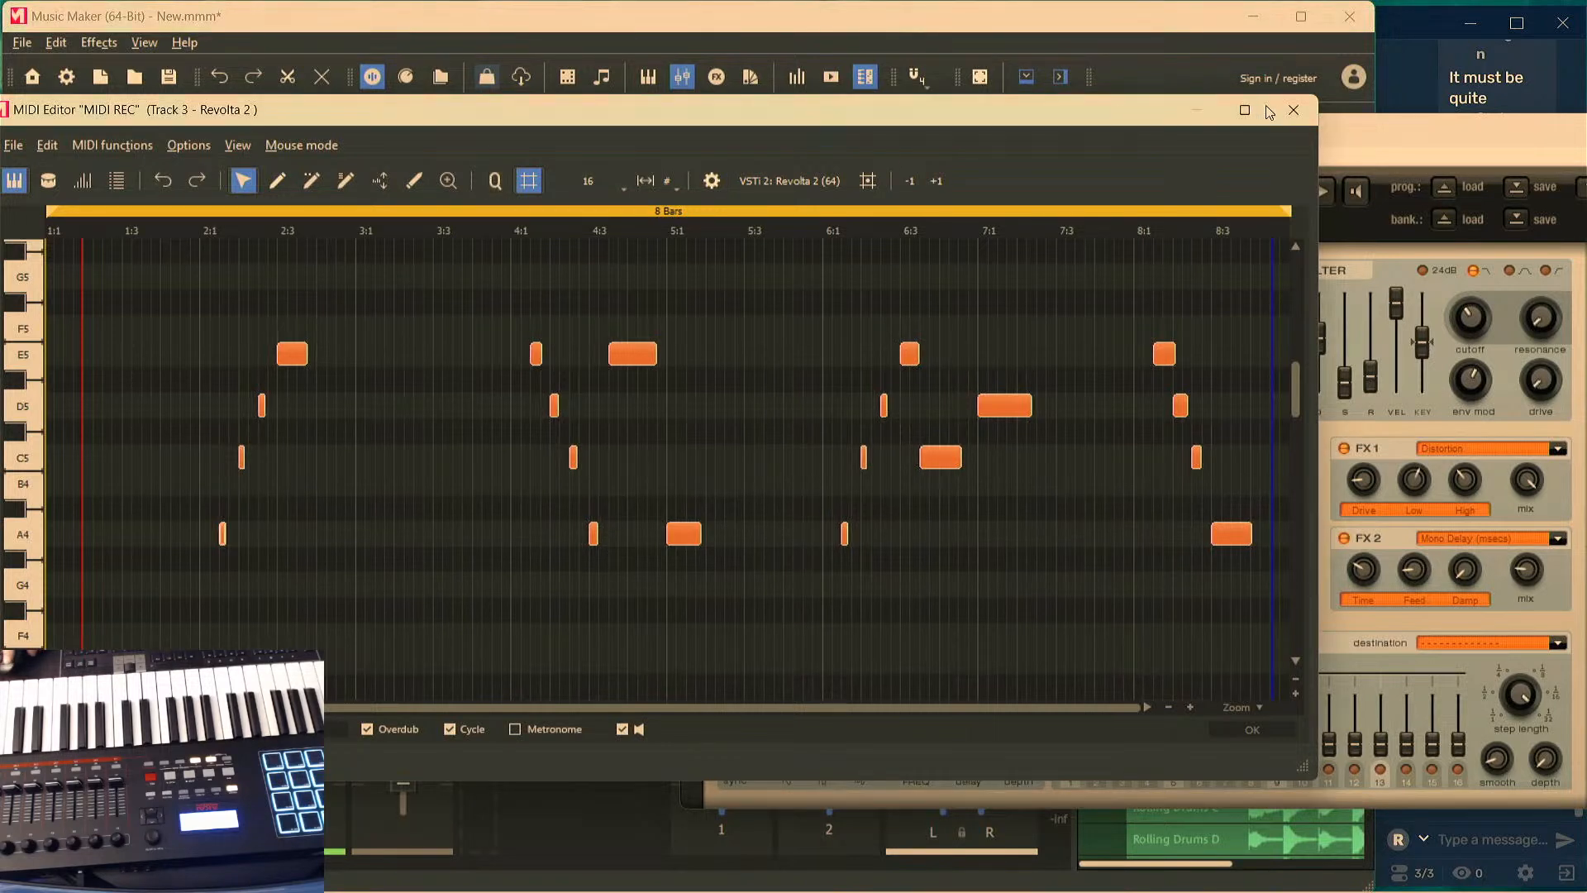
pyautogui.click(1294, 110)
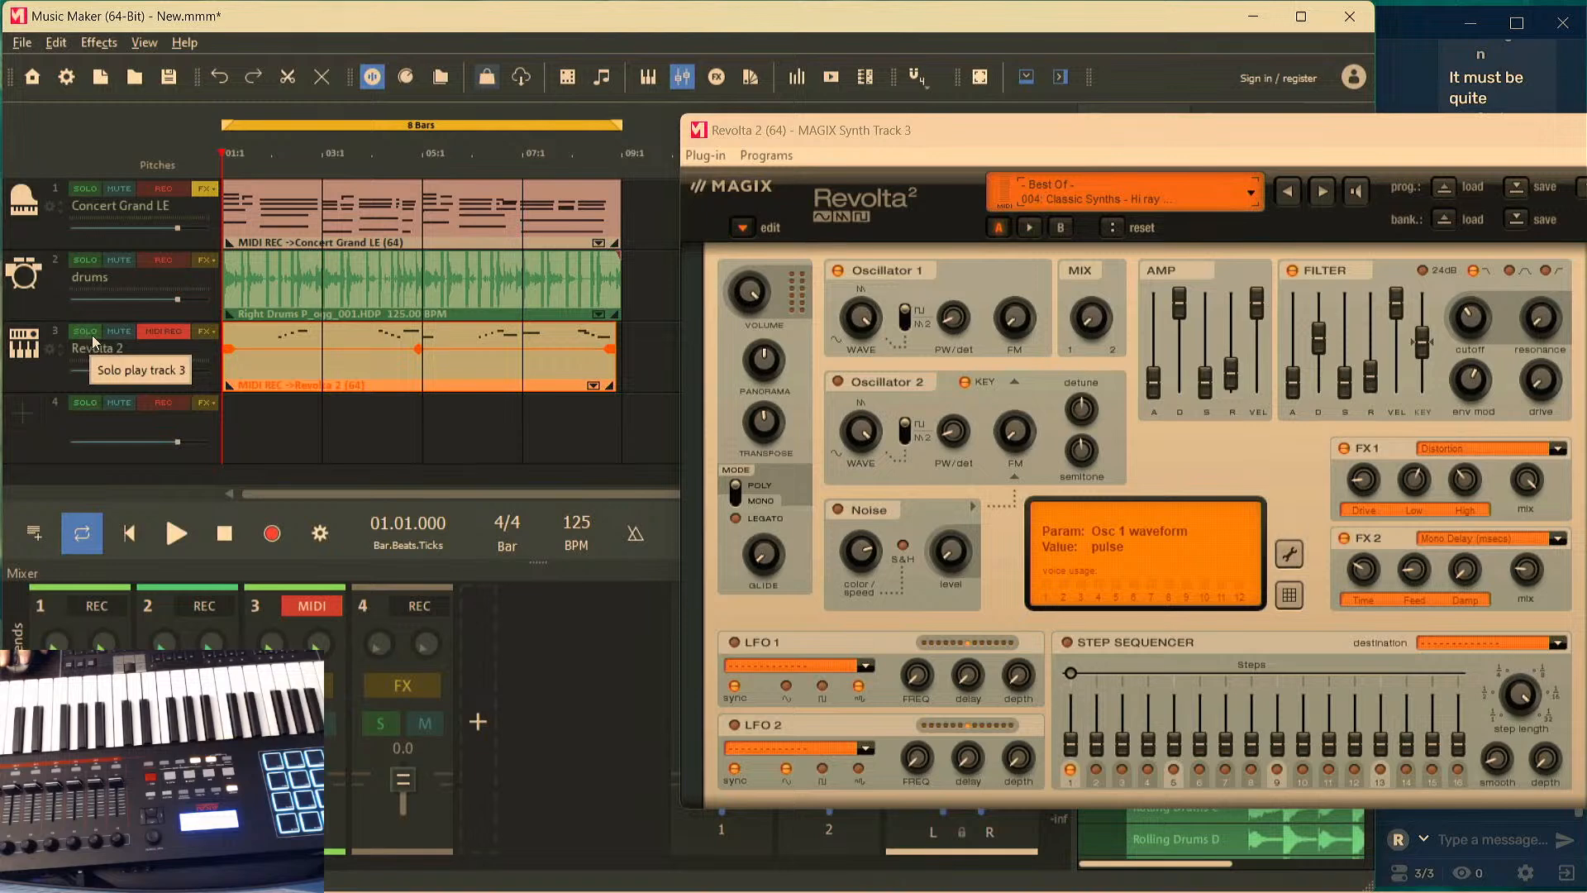
pyautogui.click(150, 331)
pyautogui.click(151, 330)
# Enable the Echo track effect on Revolta 2 with a delay of about 1169 ms and a mix of about 56%
pyautogui.click(210, 329)
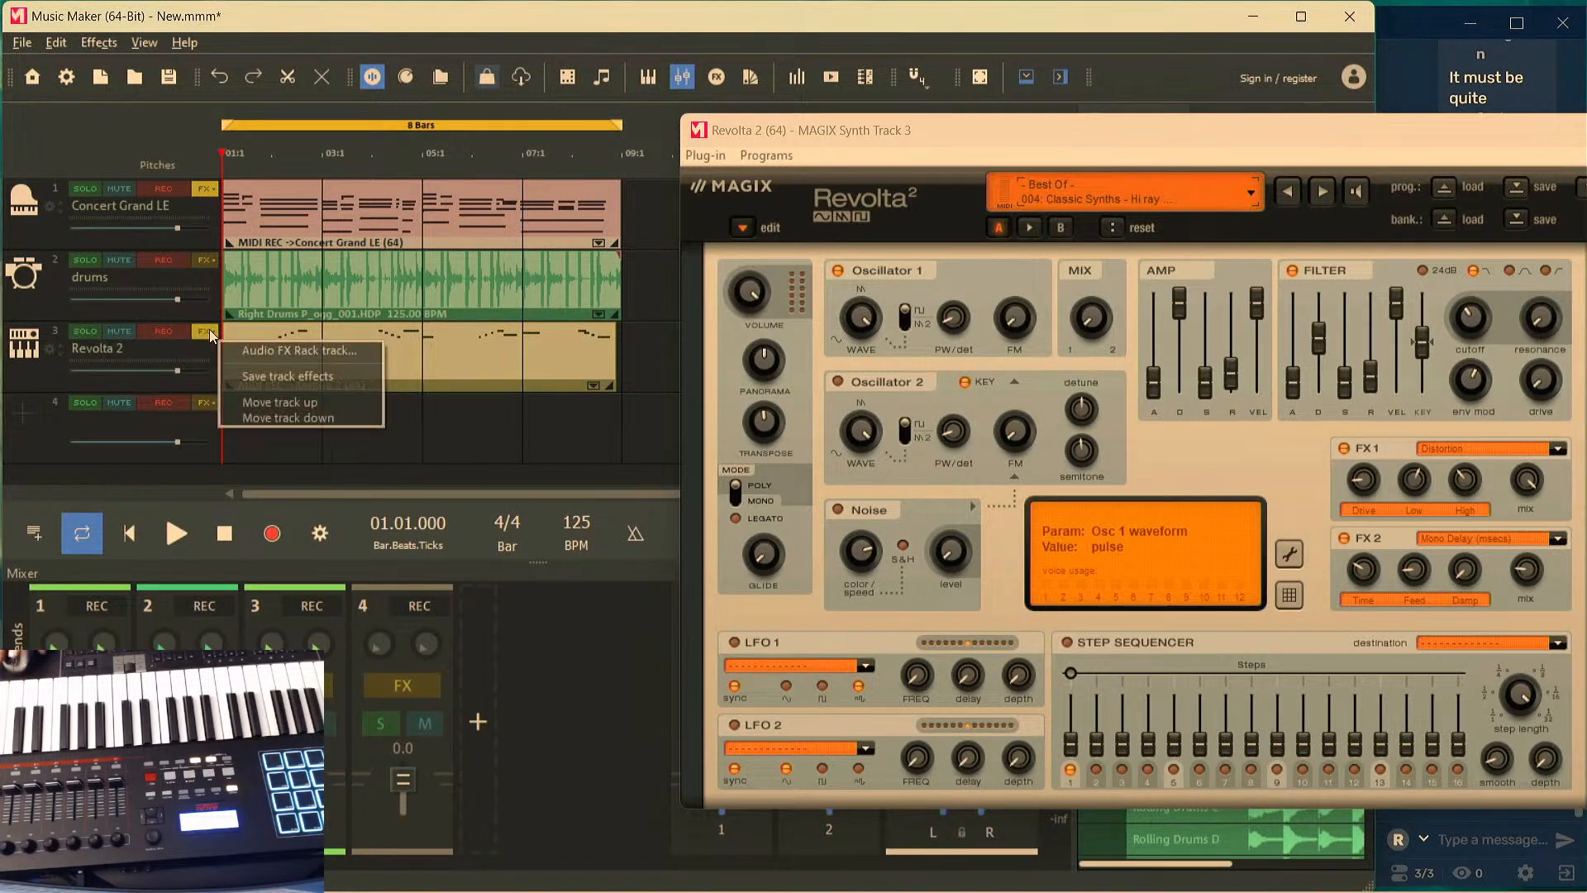
pyautogui.click(242, 344)
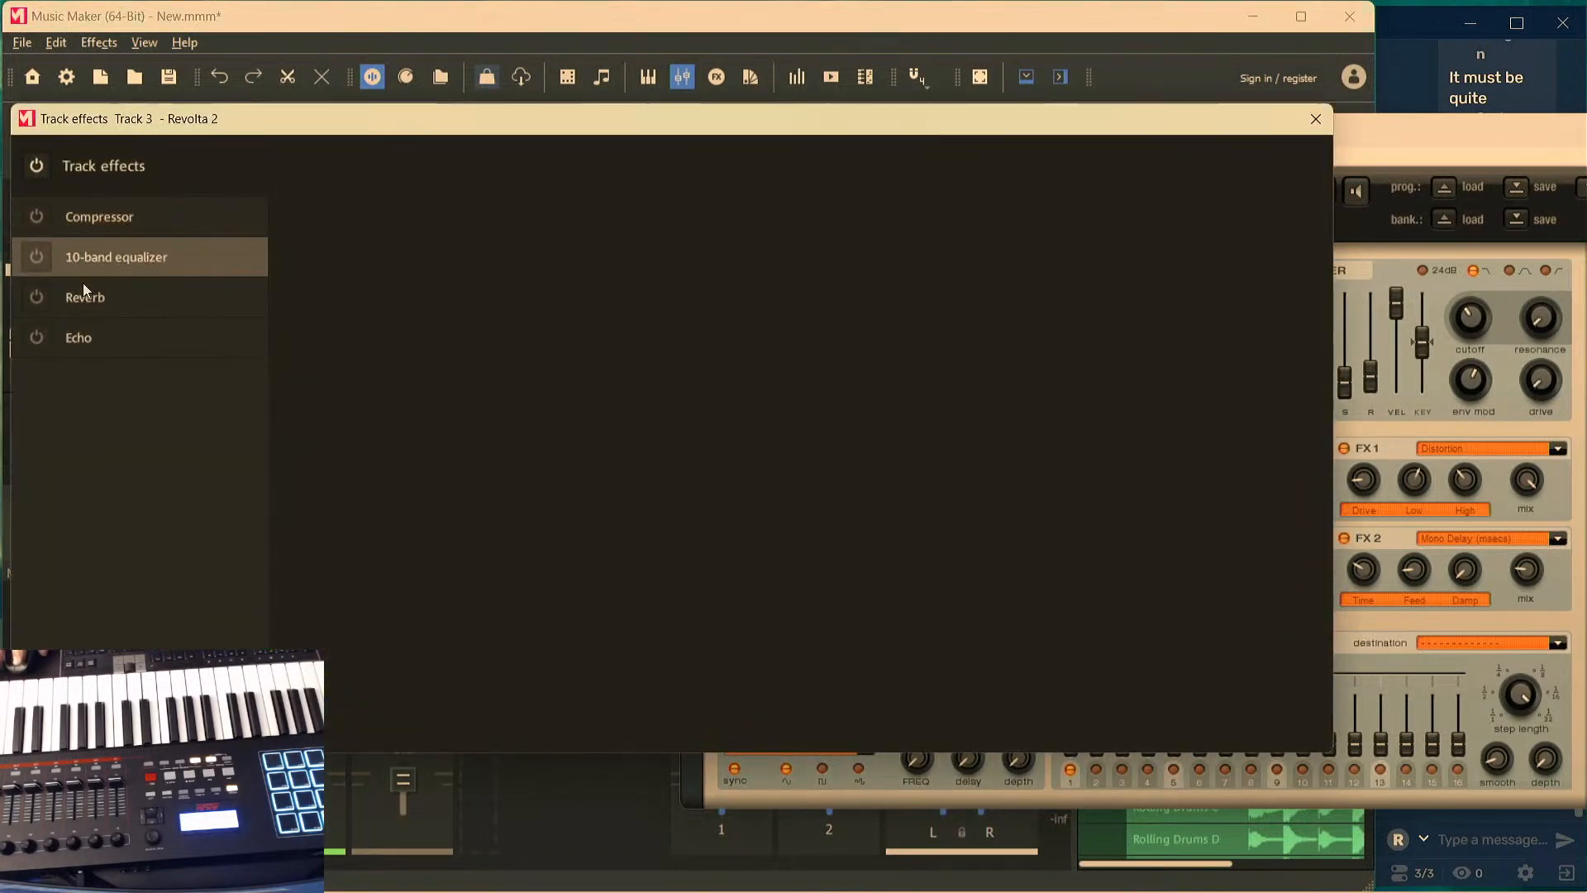
pyautogui.click(50, 339)
pyautogui.moveTo(755, 128); pyautogui.dragTo(927, 83)
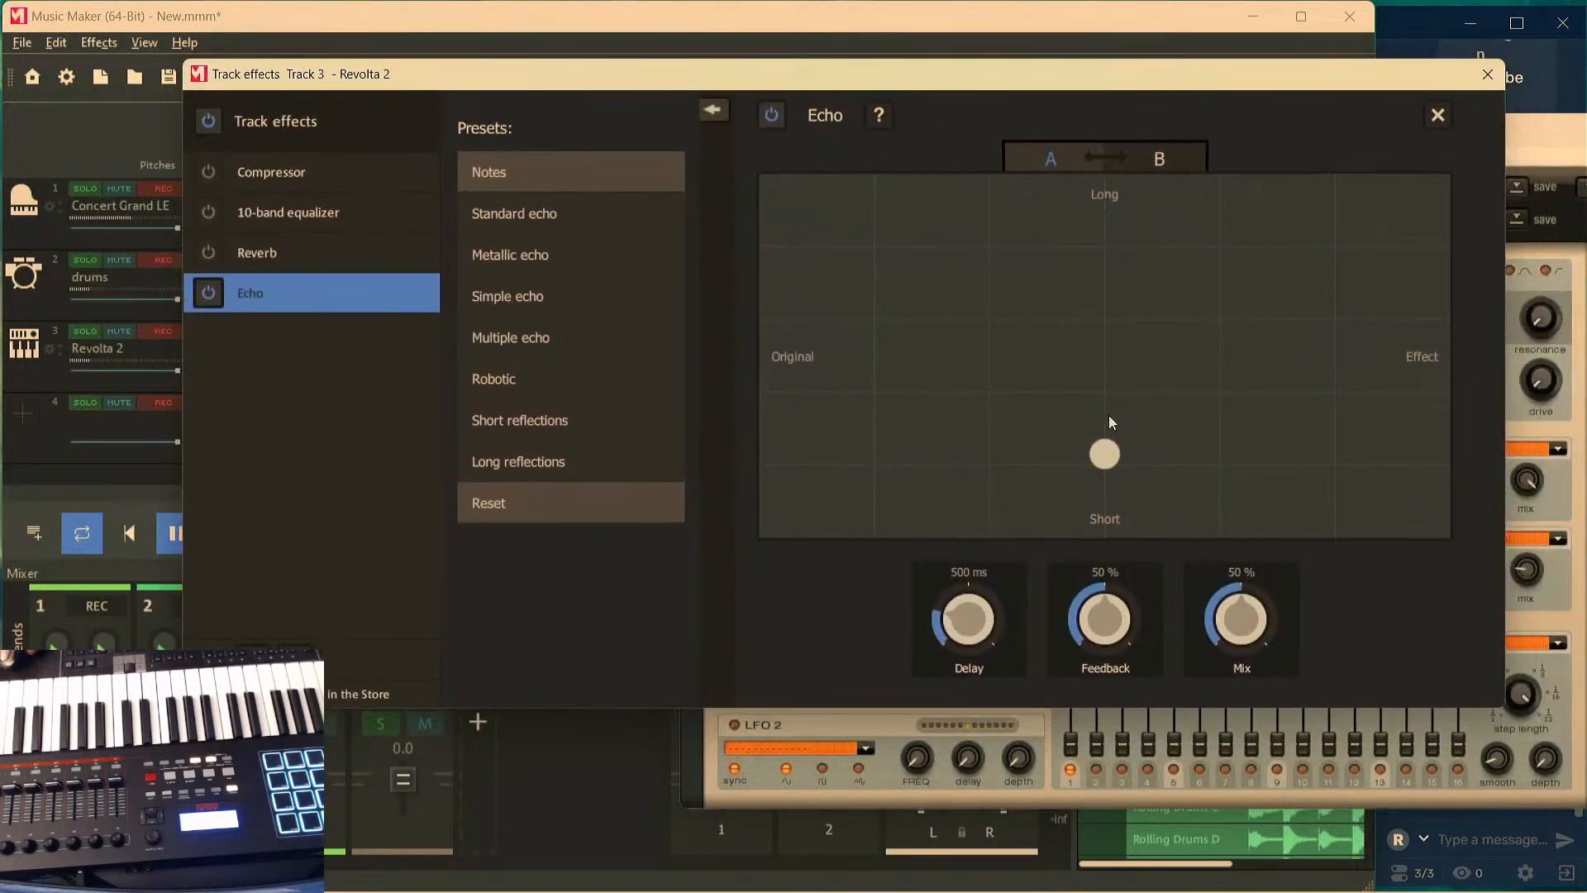
pyautogui.moveTo(1113, 449); pyautogui.dragTo(1153, 327)
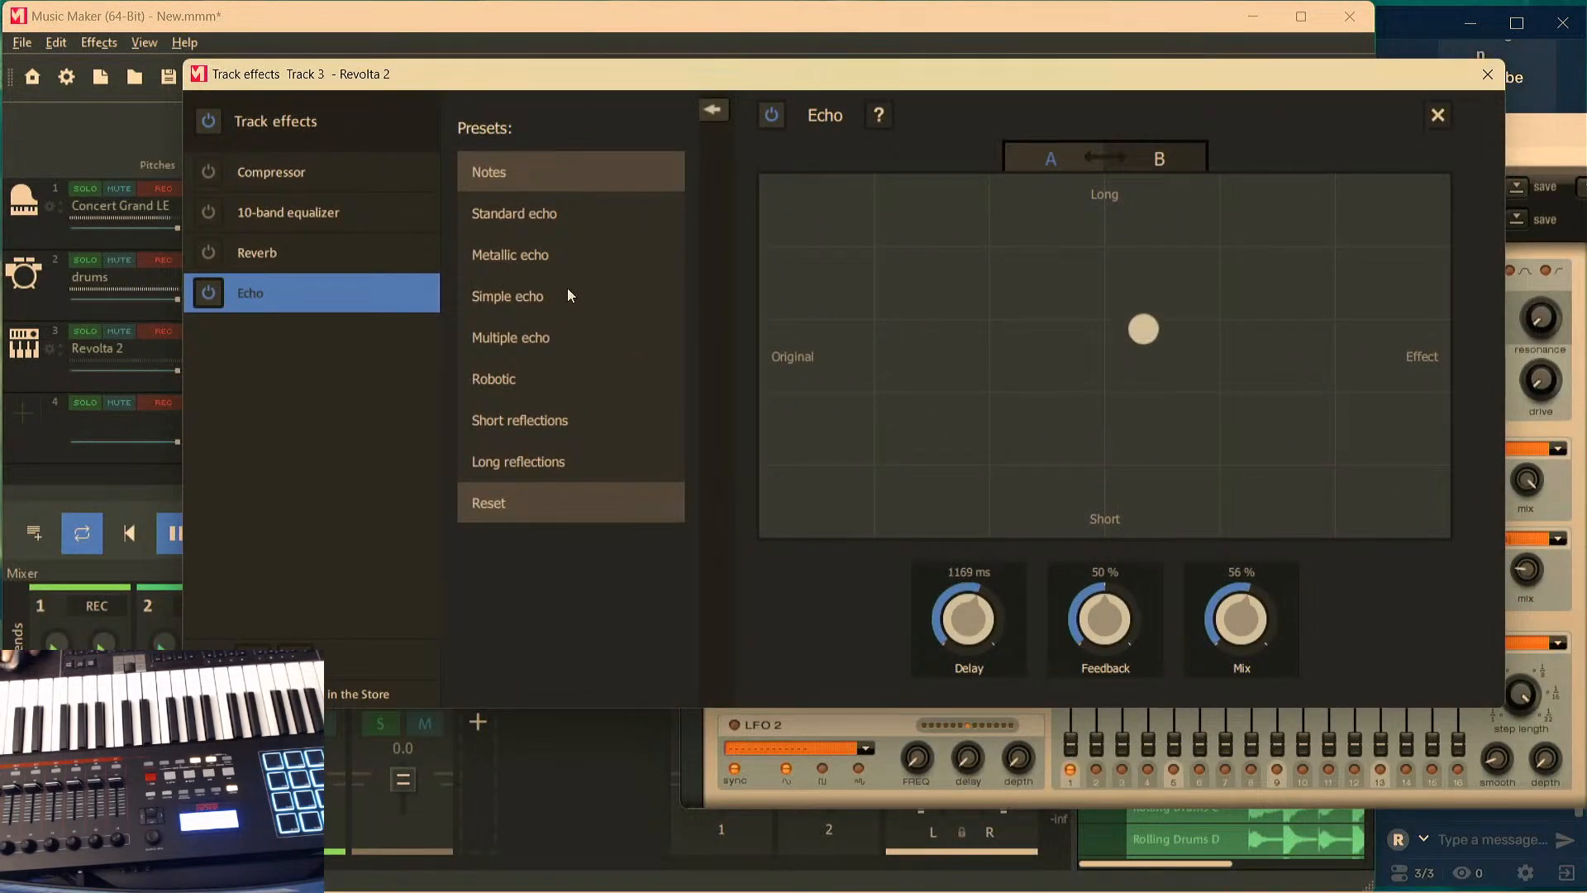
# Enable the Reverb track effect on Revolta 2 with a reverb time of about 6231 ms and a mix of about 35%
pyautogui.click(256, 252)
pyautogui.moveTo(1105, 374); pyautogui.dragTo(1104, 461)
pyautogui.moveTo(1161, 388); pyautogui.dragTo(1005, 287)
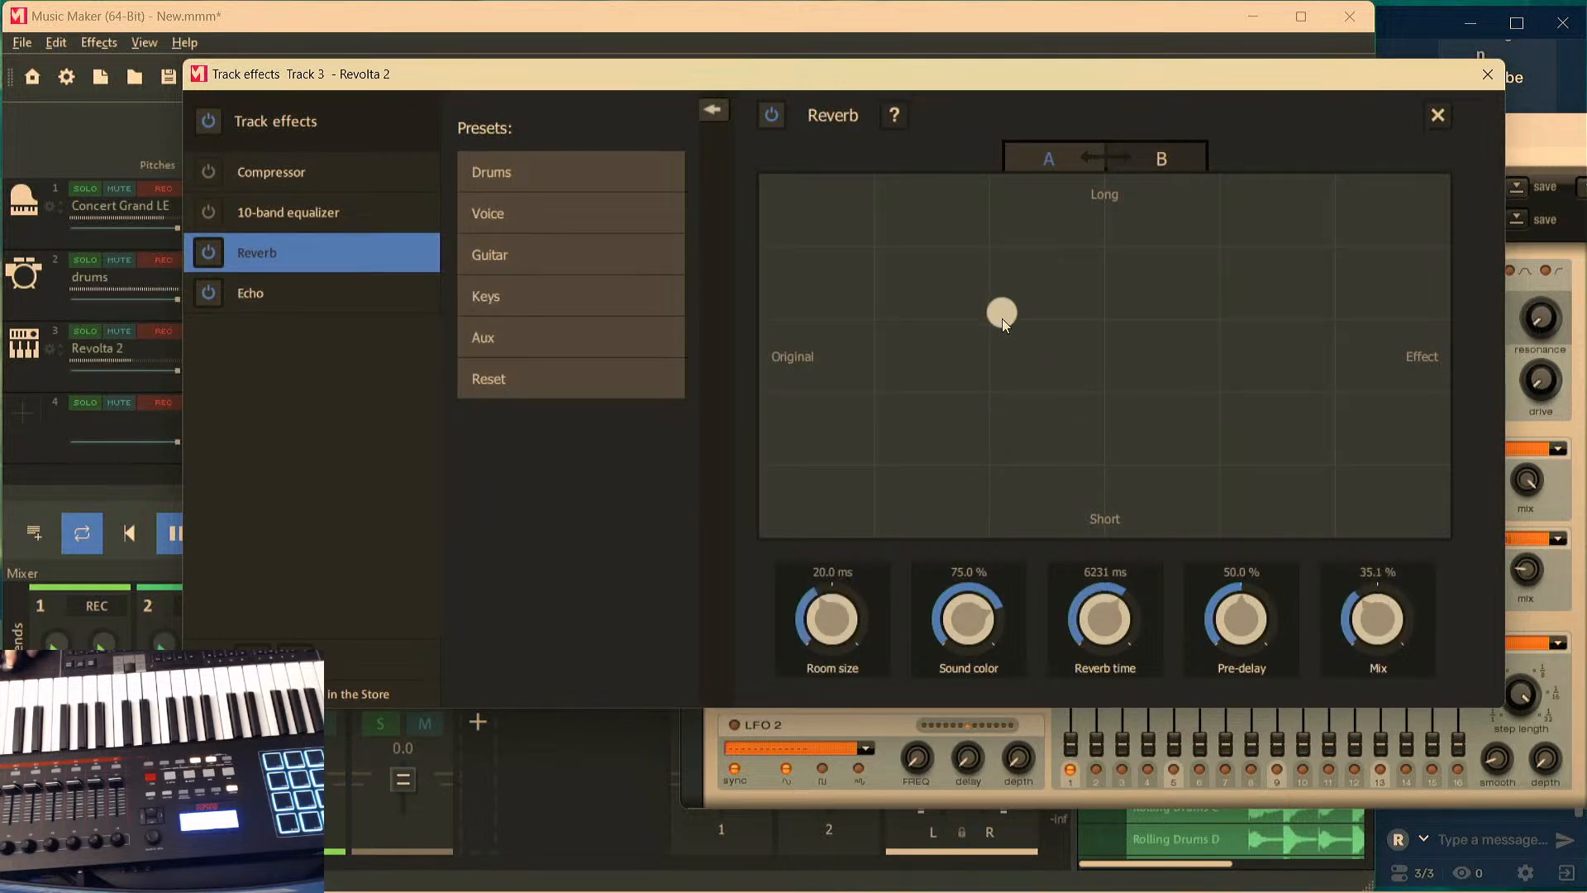
# Adjust the Revolta 2 Echo to a delay of about 1418 ms, 40% feedback and a 63% mix, and close the track effects
pyautogui.click(281, 299)
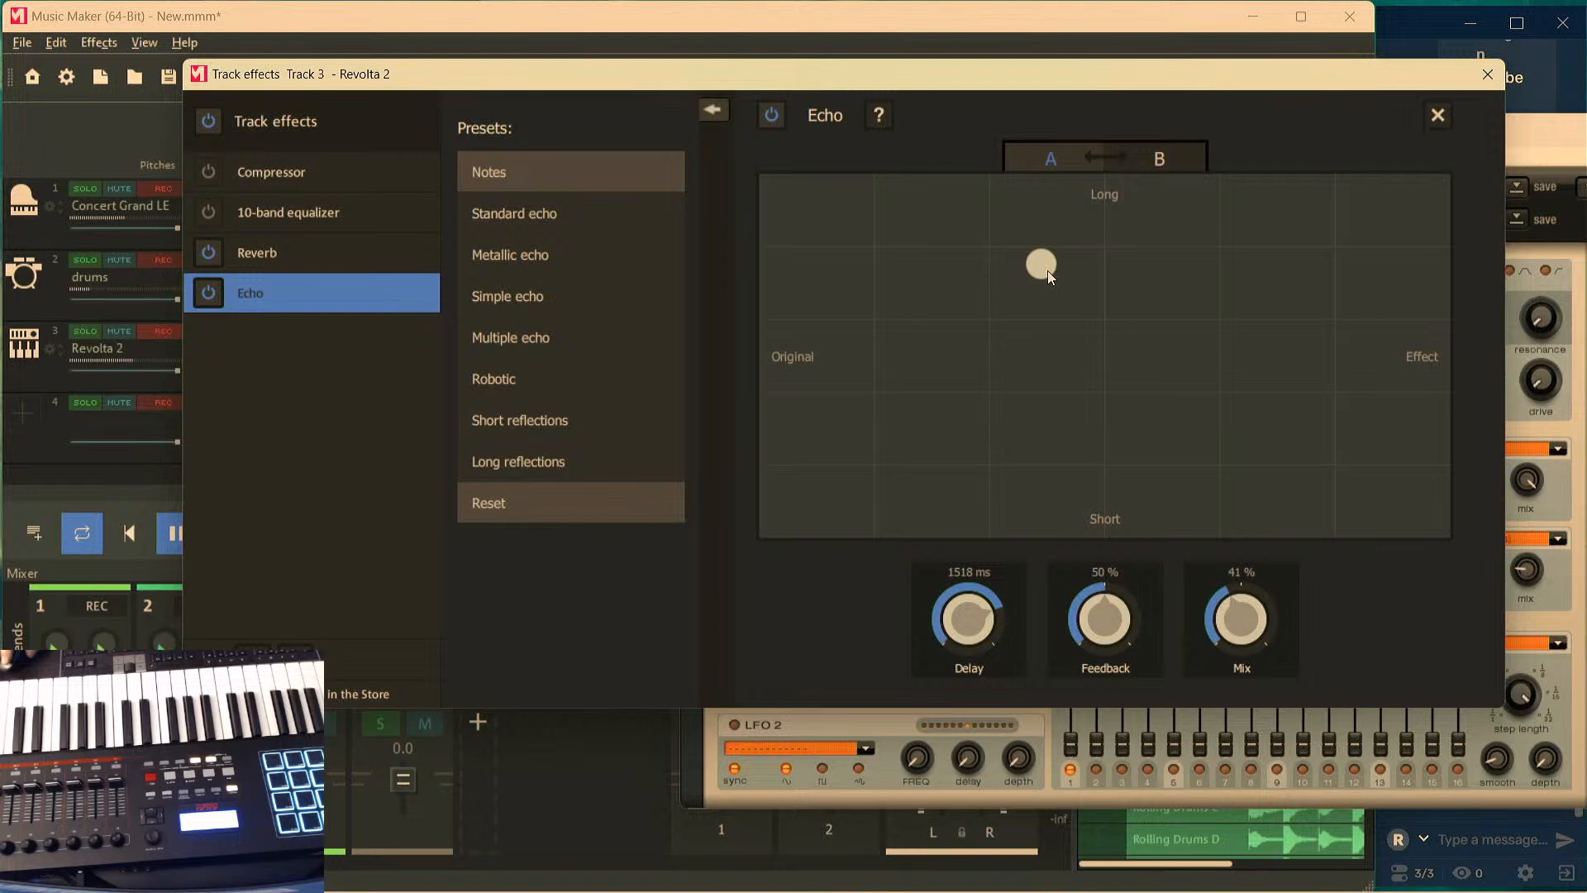
pyautogui.moveTo(1045, 267); pyautogui.dragTo(1149, 307)
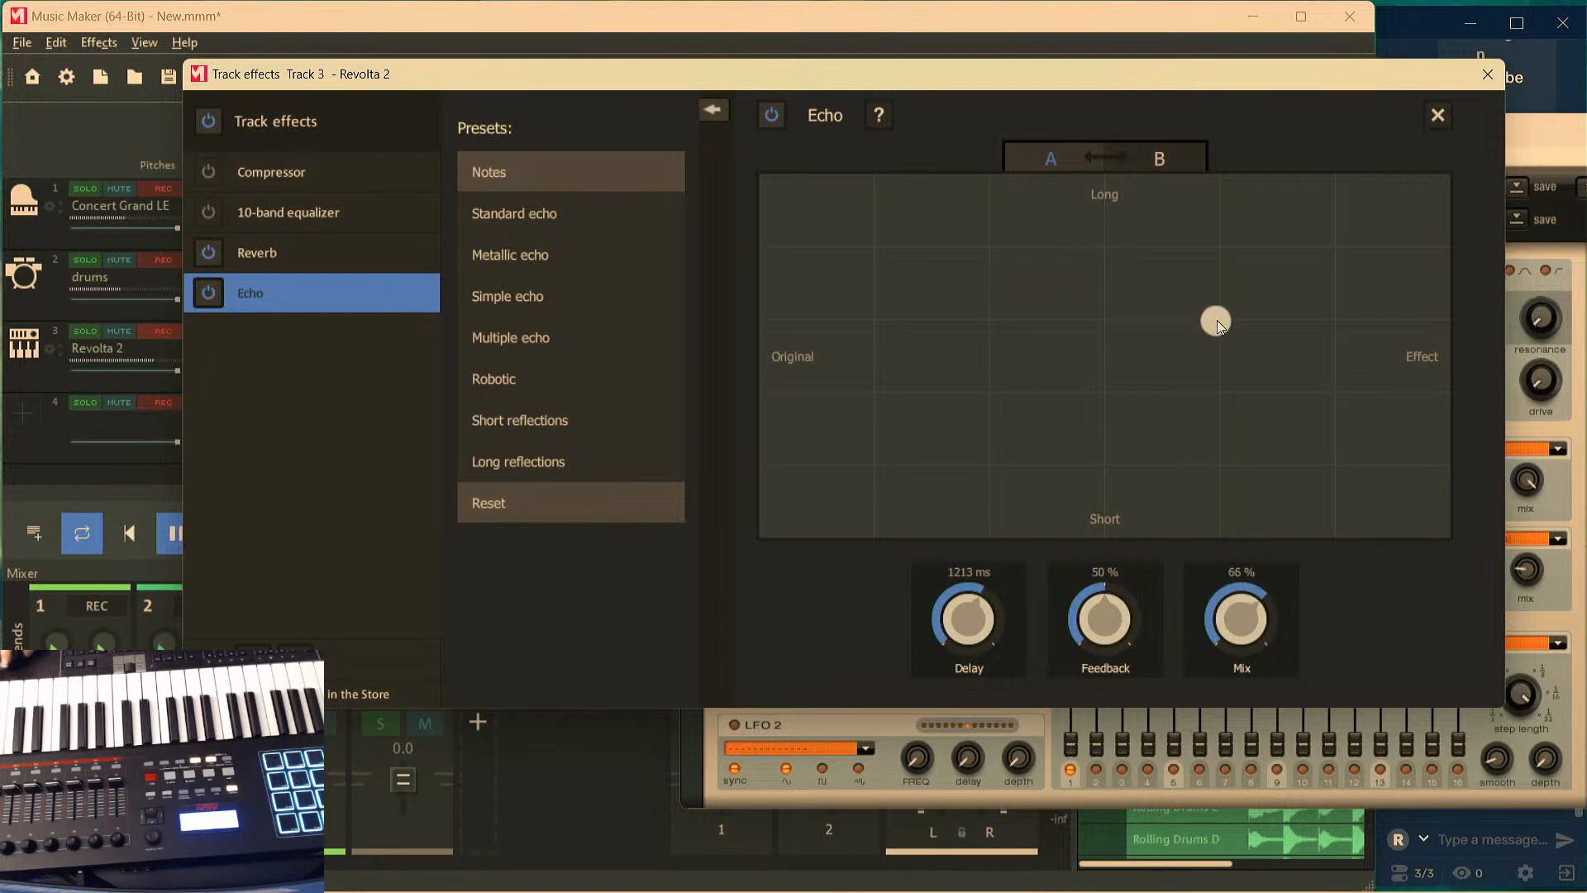
pyautogui.moveTo(1208, 329); pyautogui.dragTo(1209, 283)
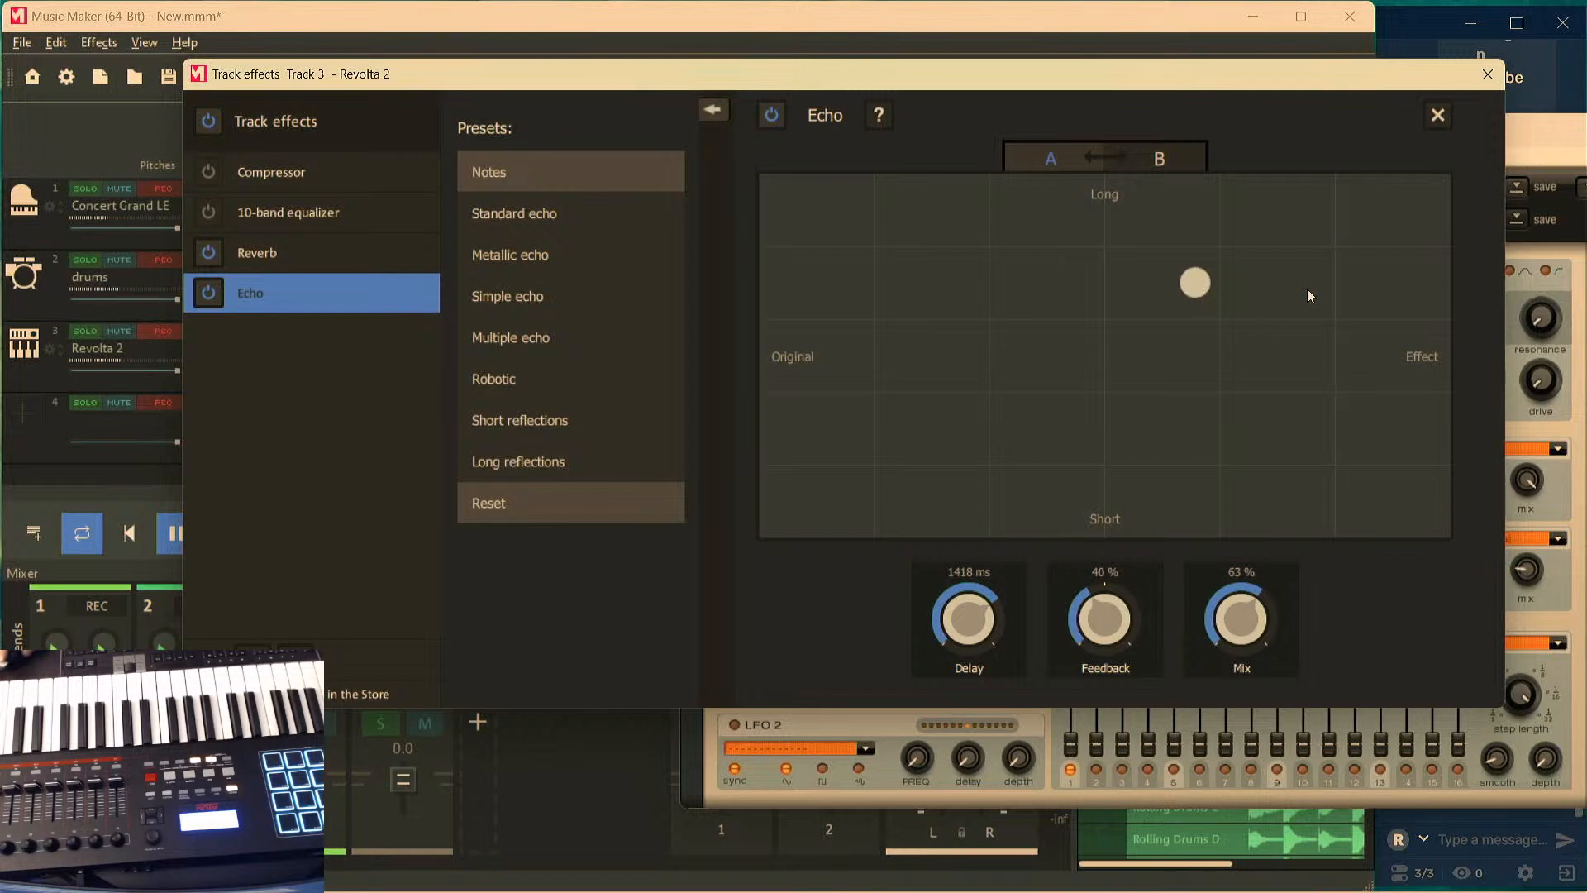
pyautogui.click(1488, 76)
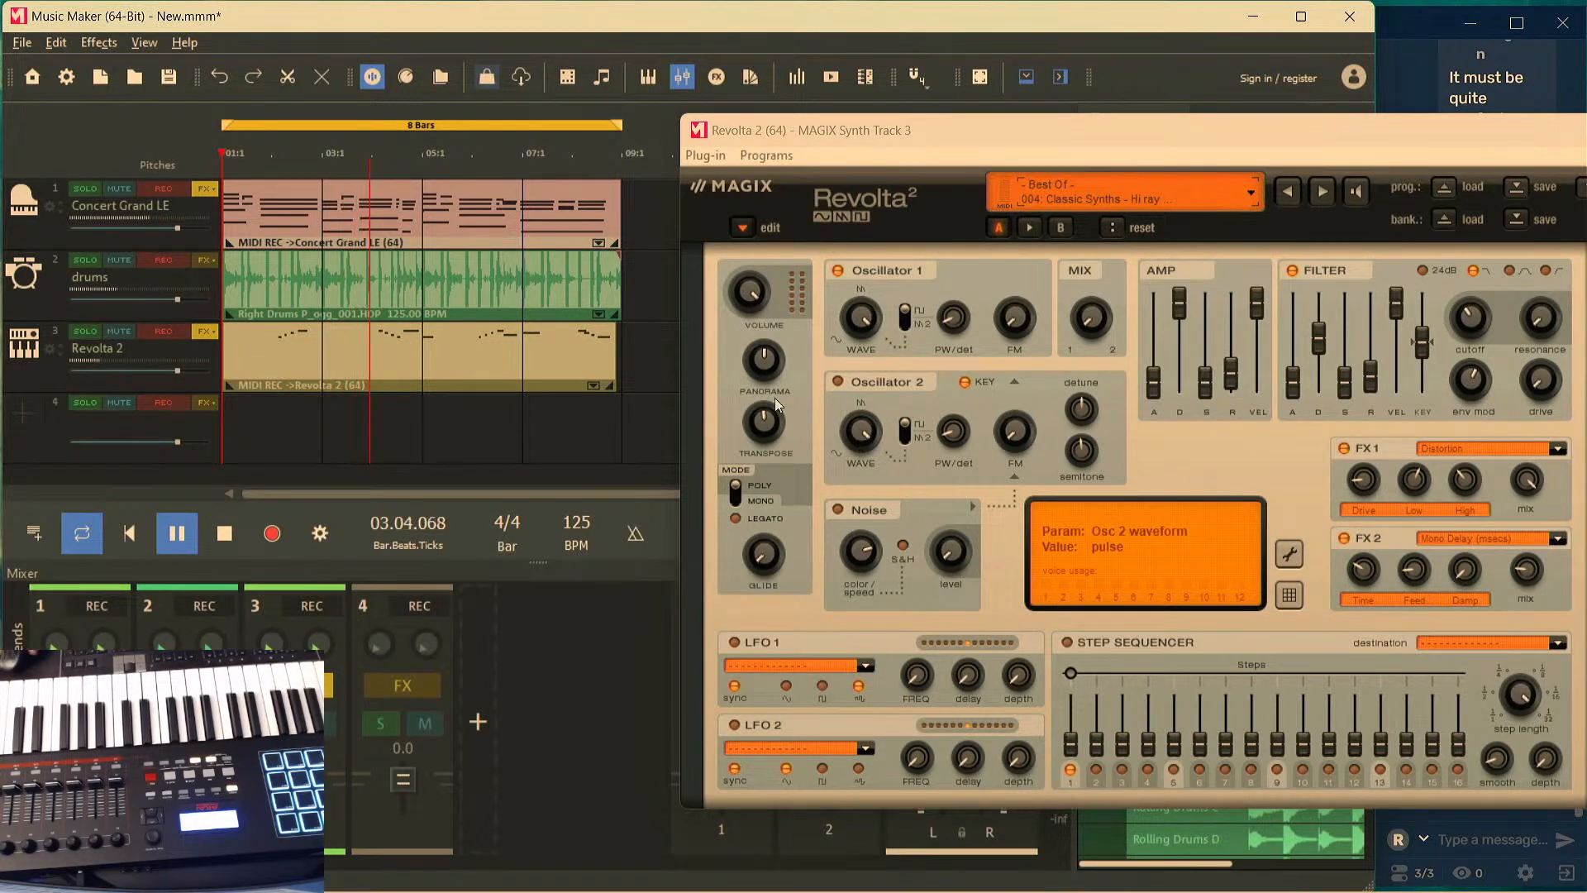
# Play the three-track loop, close the Revolta 2 instrument window, and stop playback
pyautogui.moveTo(1018, 139); pyautogui.dragTo(885, 119)
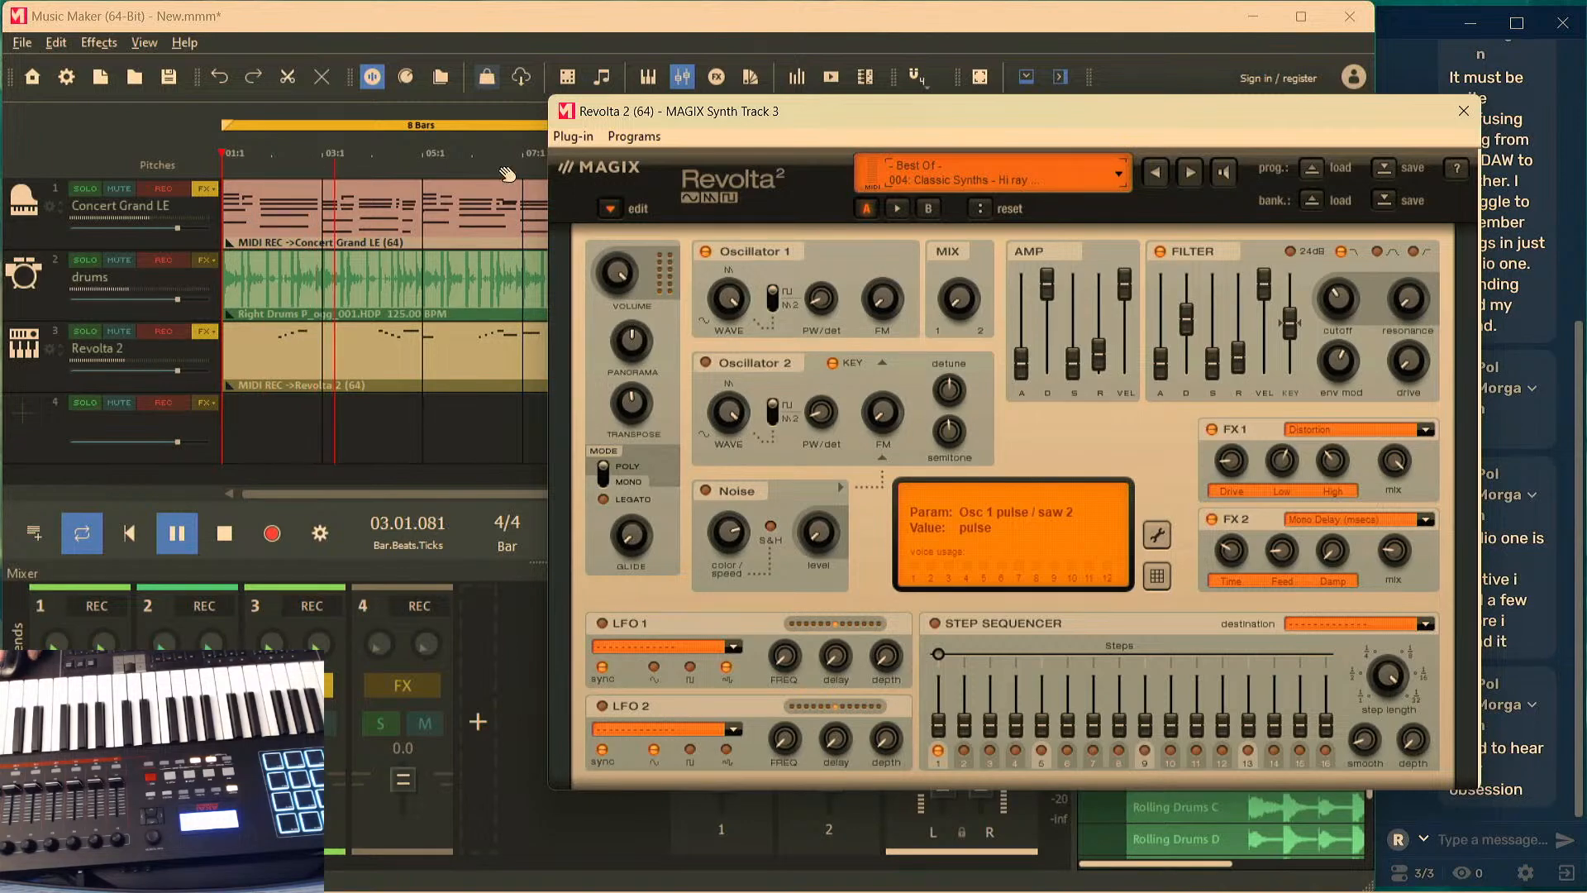
pyautogui.moveTo(693, 112); pyautogui.dragTo(540, 100)
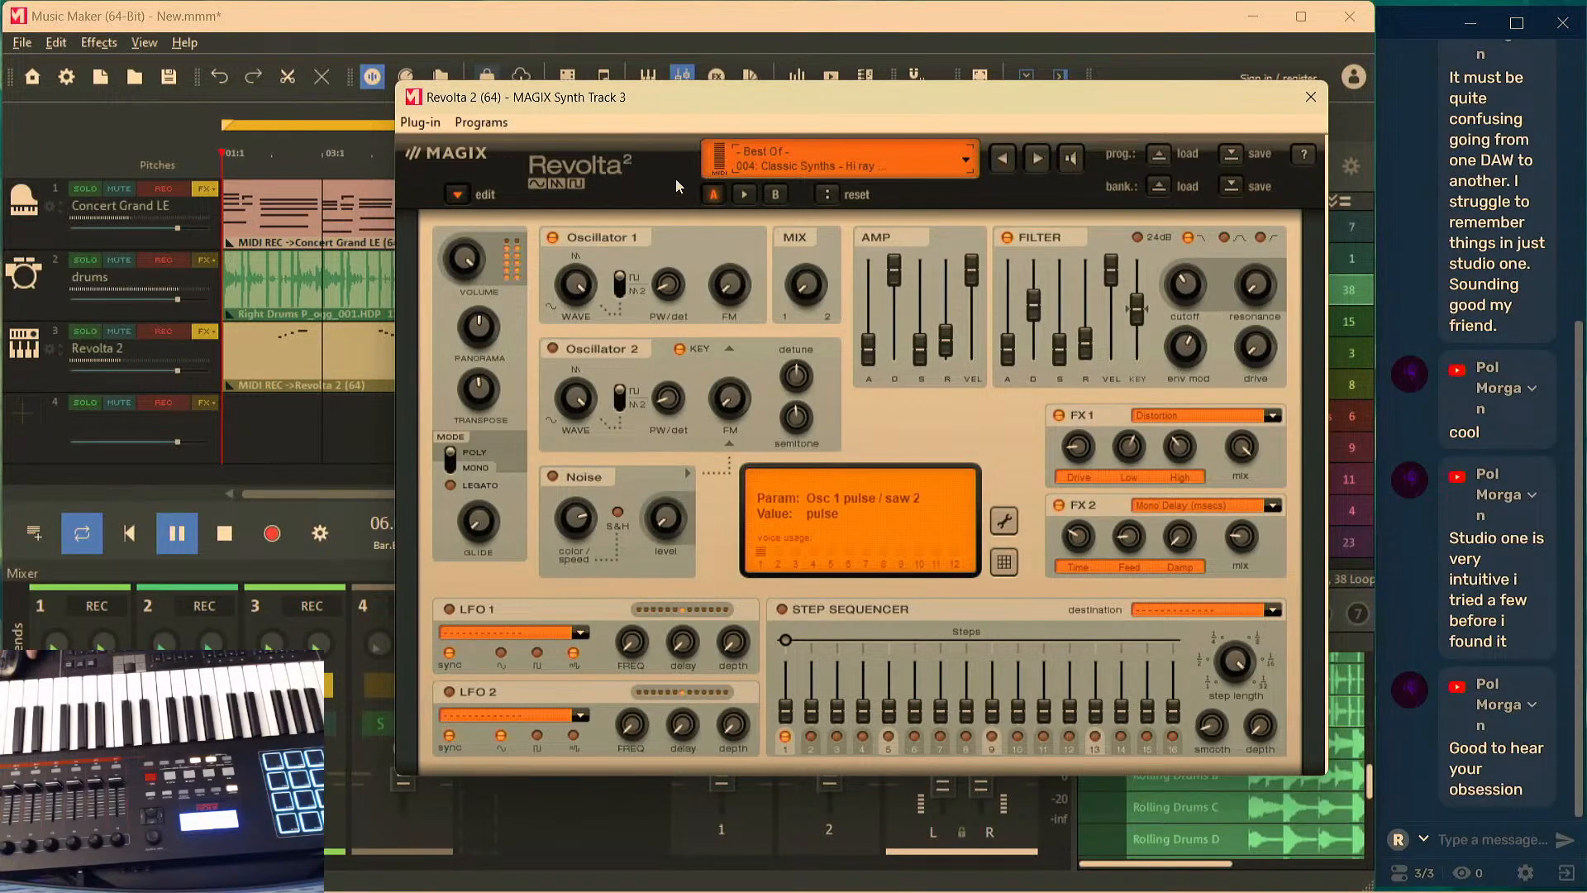
pyautogui.click(1304, 107)
pyautogui.press('space')
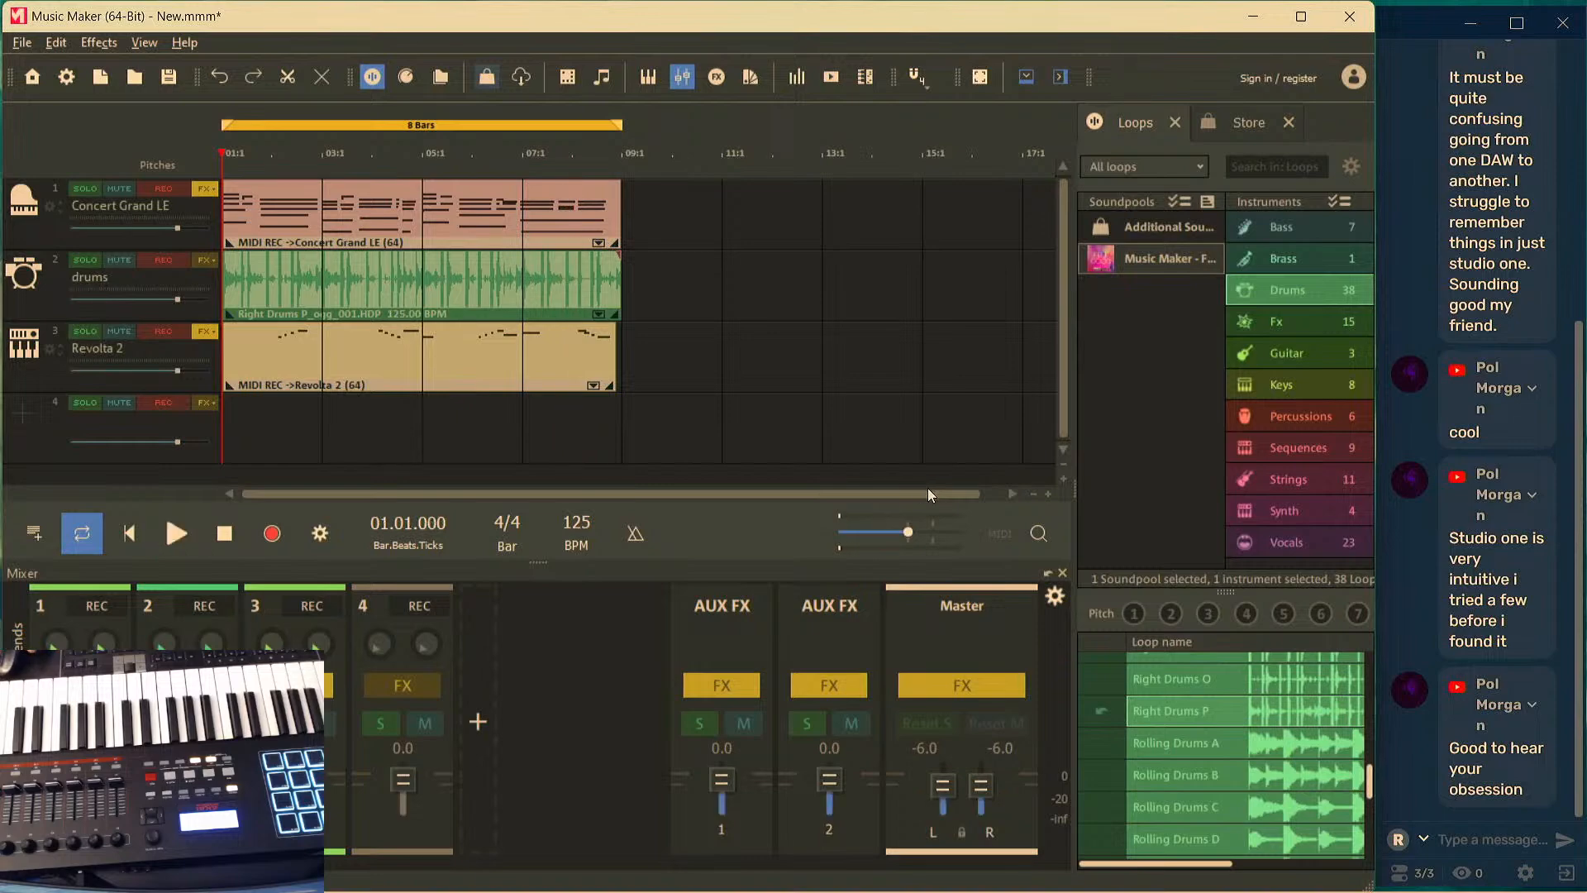